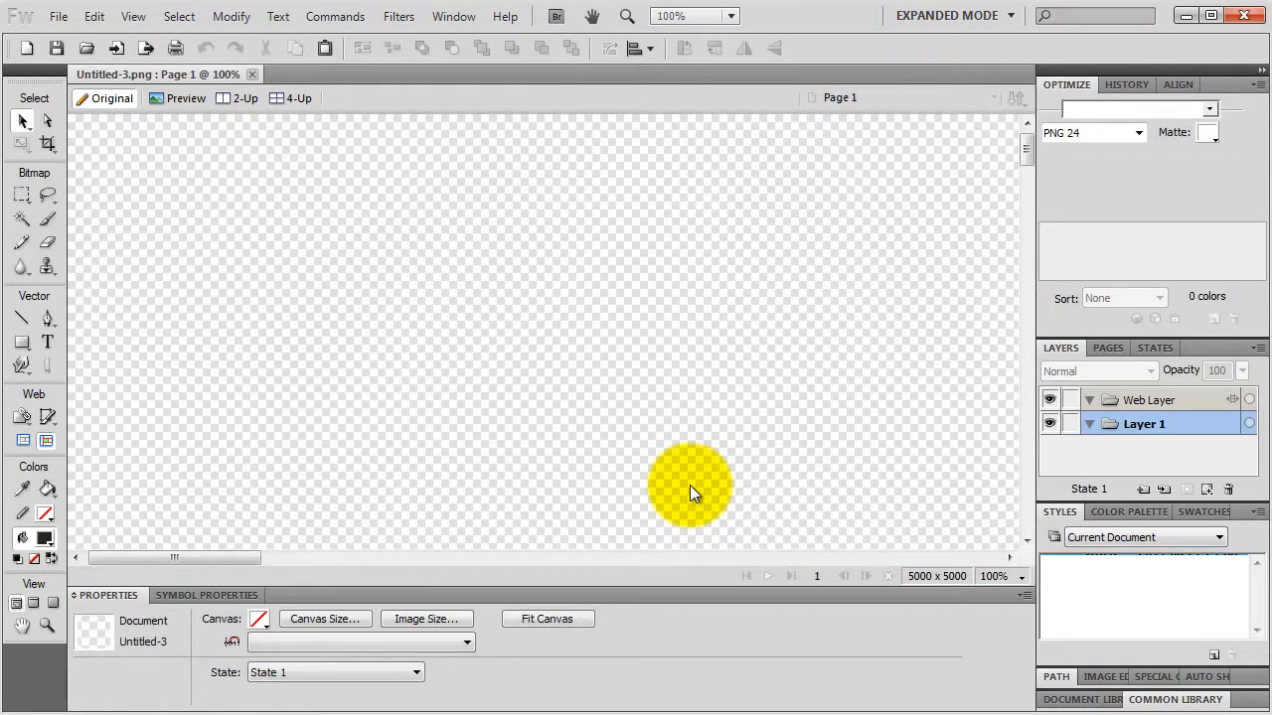
# - Start saving the document and create and open a new folder named site1 inside the _Sites folder
pyautogui.click(59, 15)
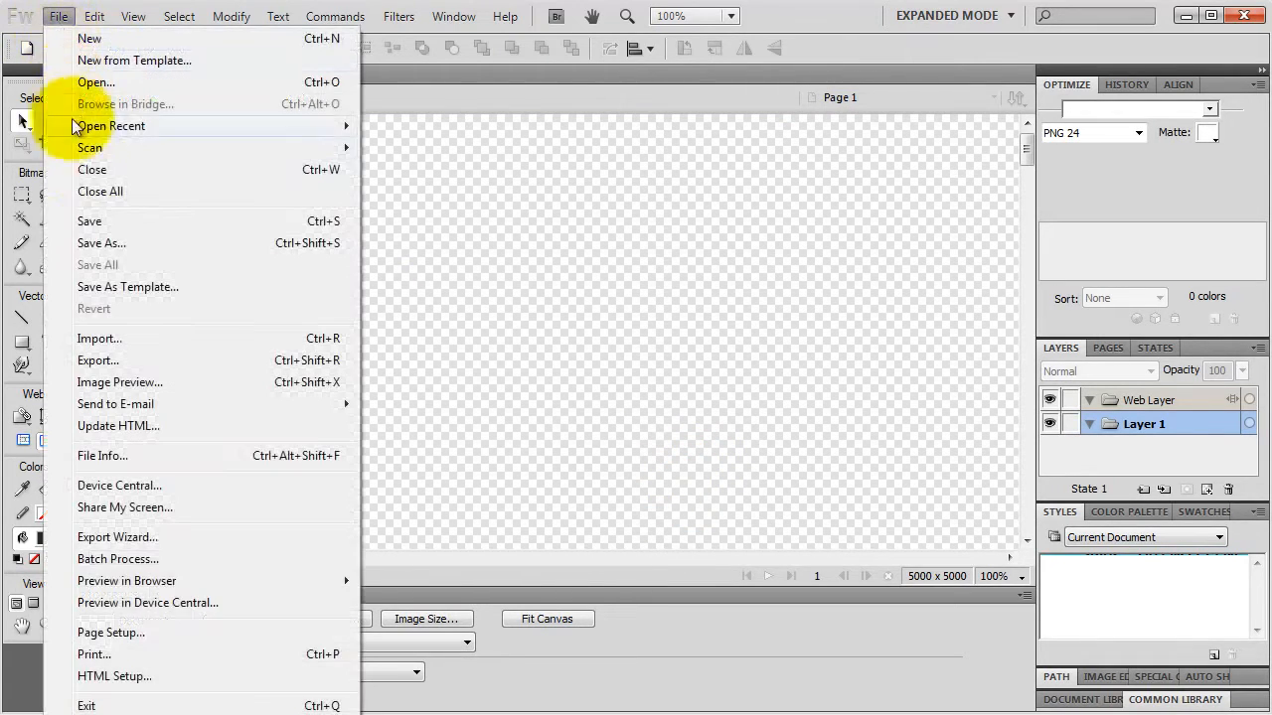
pyautogui.click(100, 223)
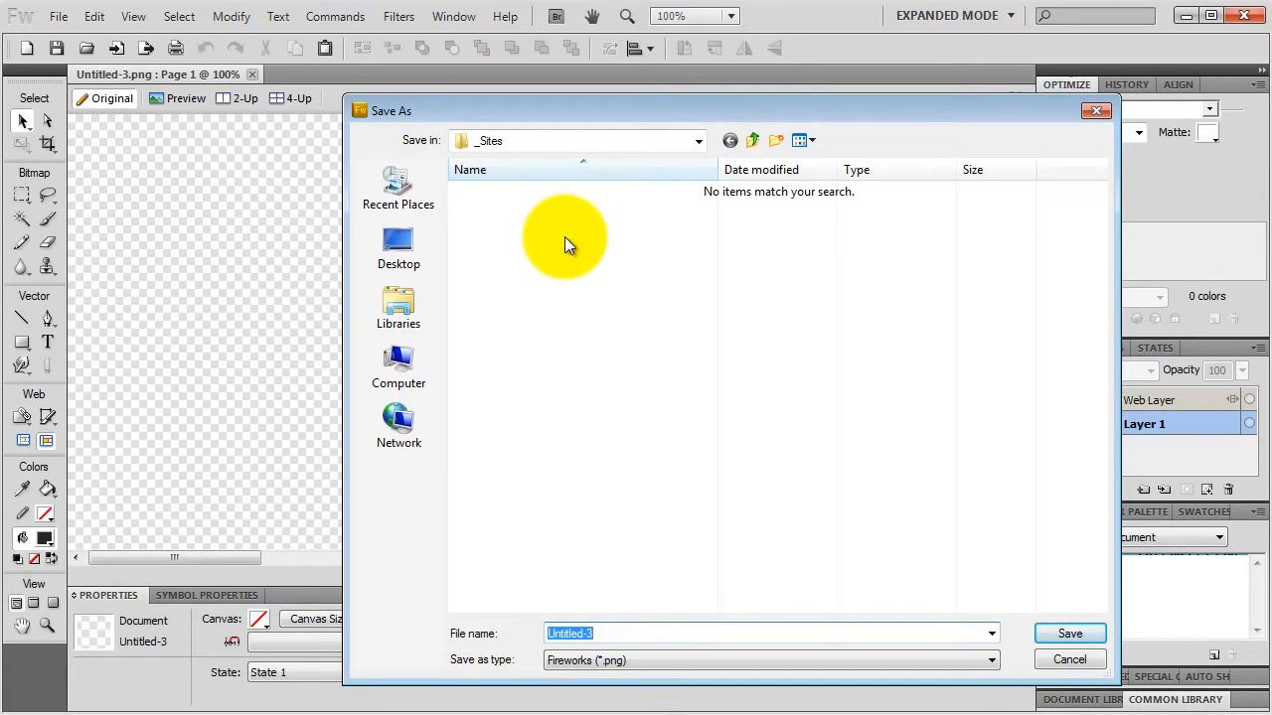
pyautogui.click(776, 141)
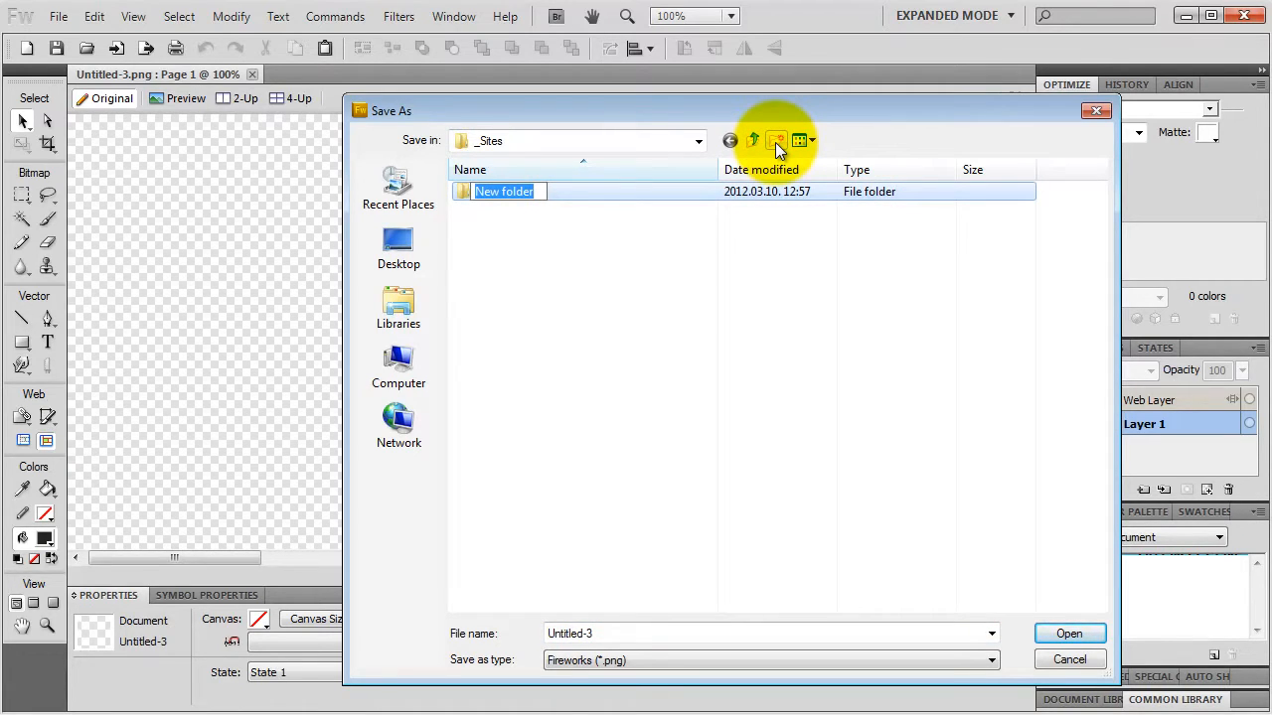
pyautogui.write('site1')
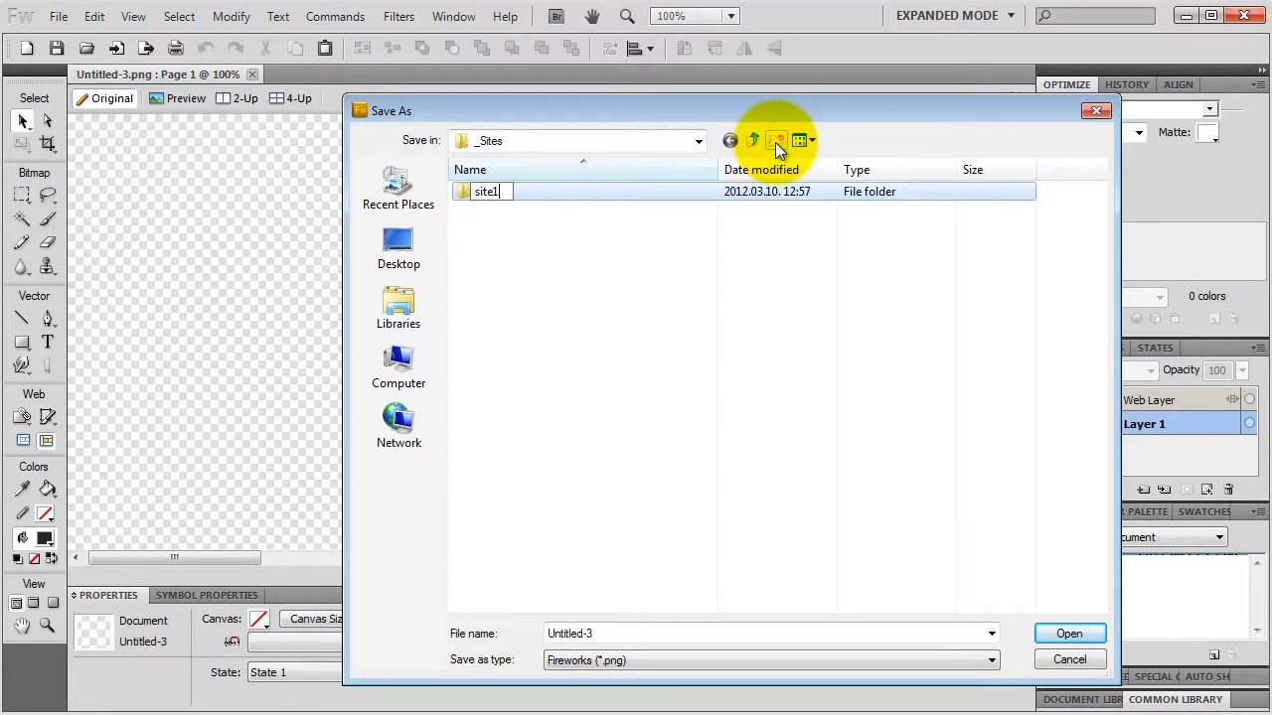
pyautogui.press('Return')
pyautogui.press('Return')
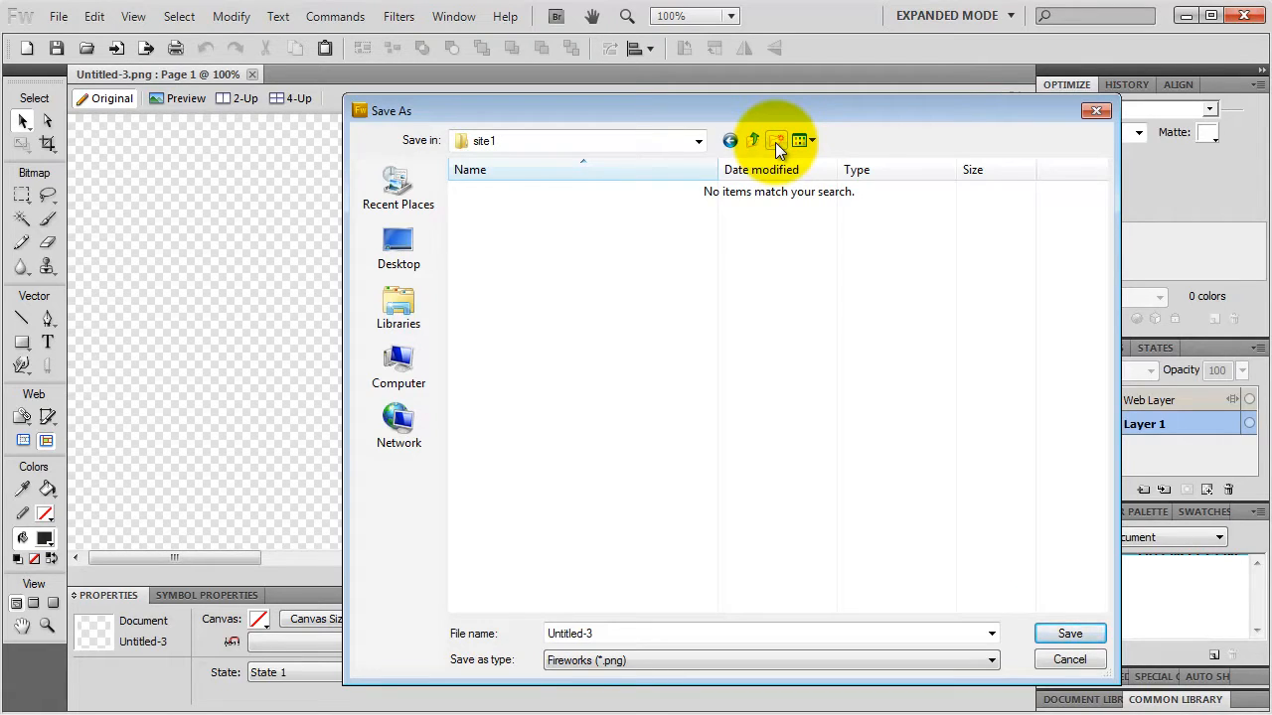
# - Create a subfolder named fireworks inside site1 and open it as the save location
pyautogui.click(777, 147)
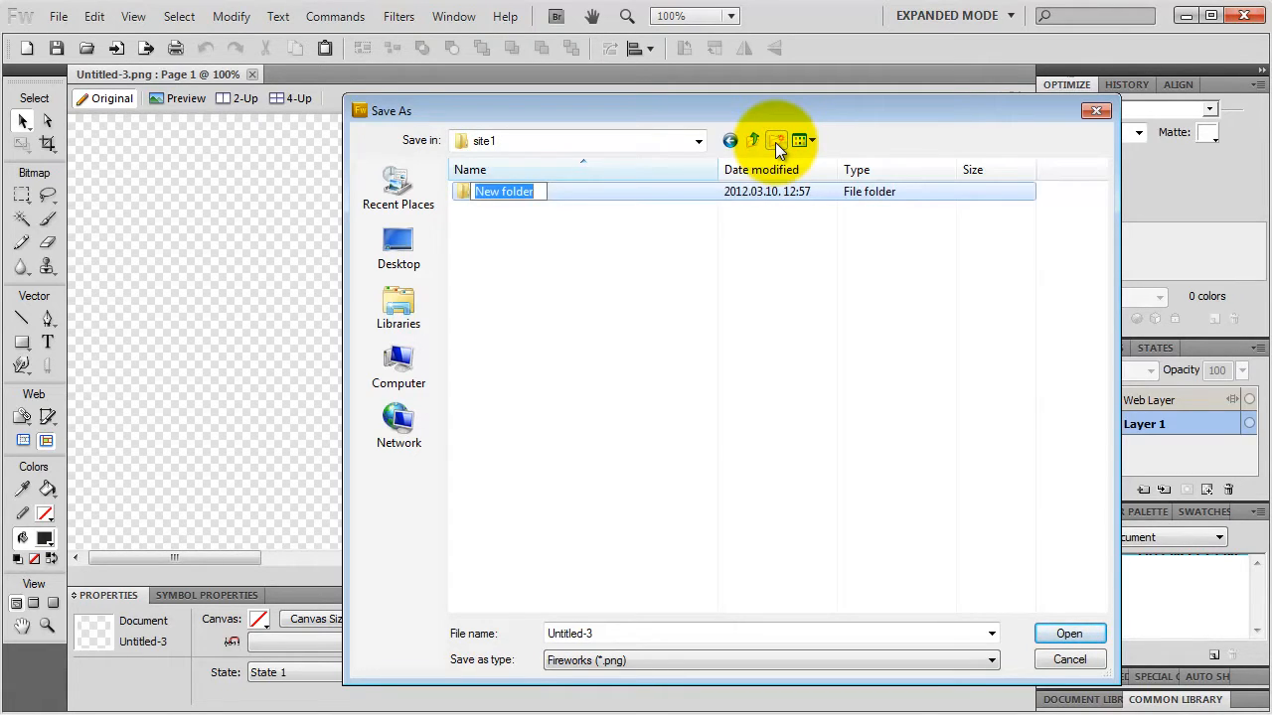
pyautogui.write('fire')
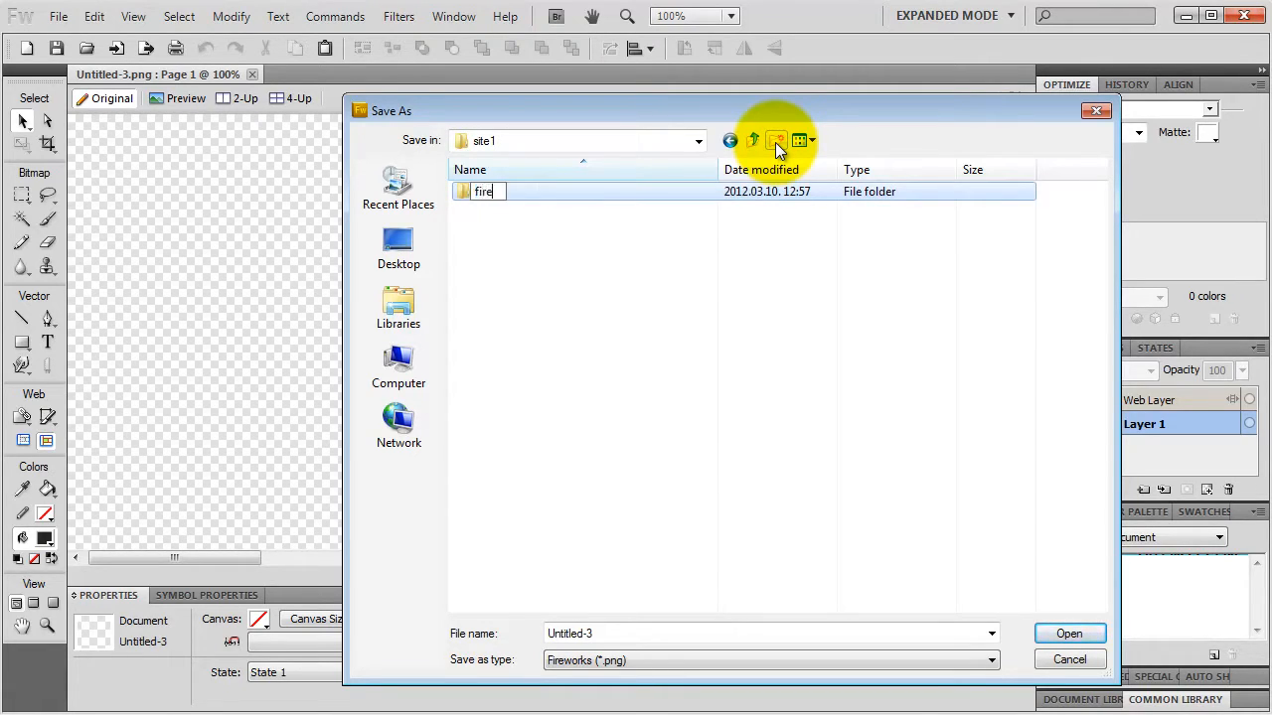
pyautogui.write('works')
pyautogui.press('Return')
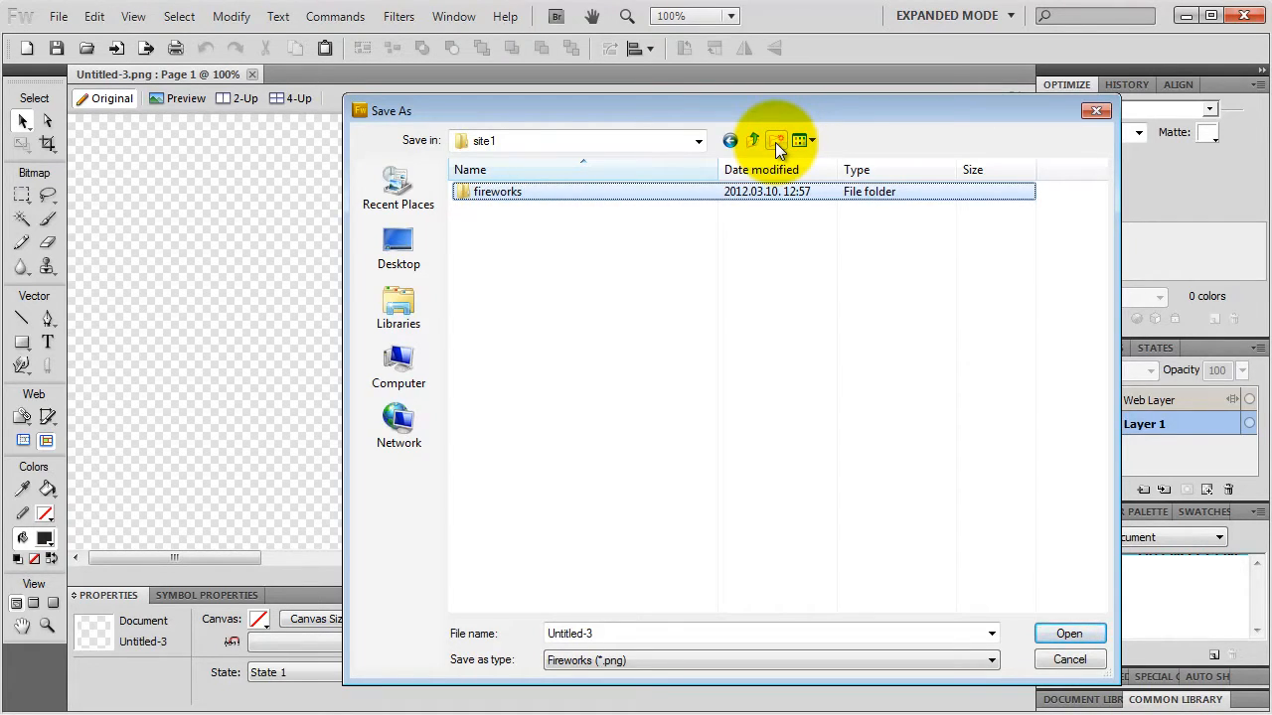
pyautogui.press('Return')
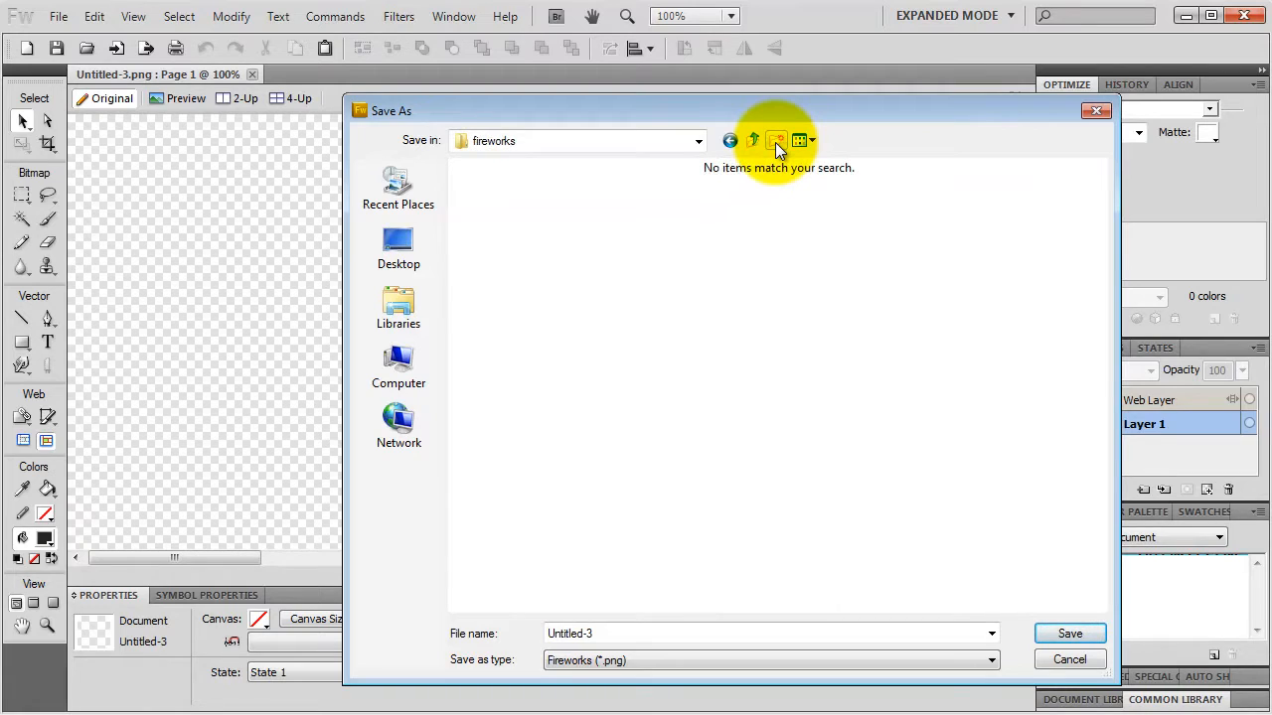
# - Save the document in the fireworks folder under the file name site1 as a Fireworks PNG
pyautogui.doubleClick(568, 633)
pyautogui.write('site1')
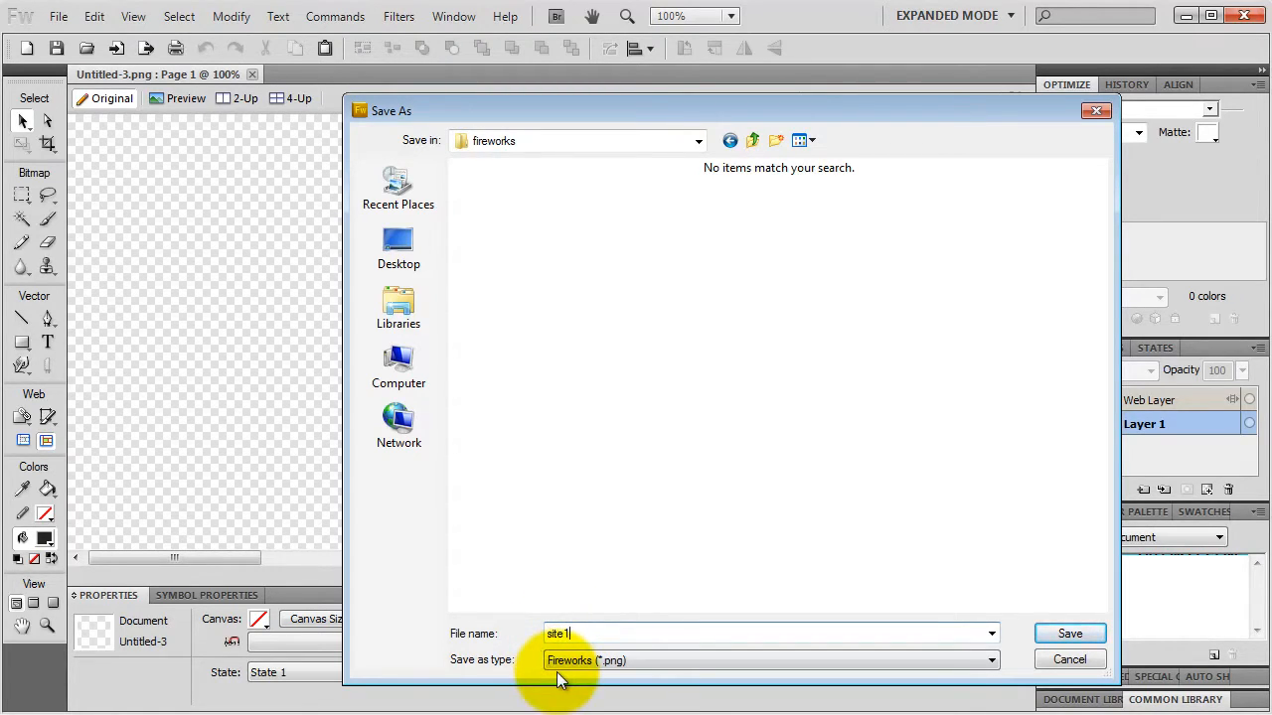
pyautogui.click(1062, 632)
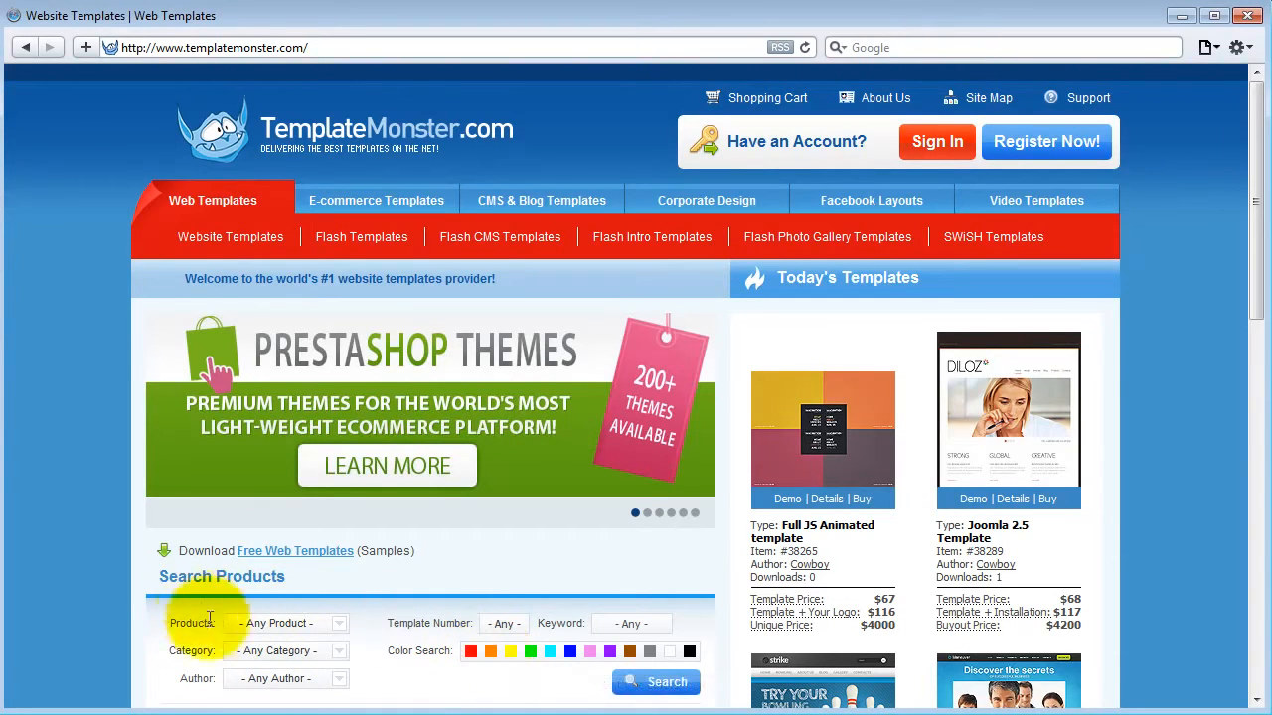
# - On the TemplateMonster site, search for products of type Website Templates in the Design category
pyautogui.click(263, 623)
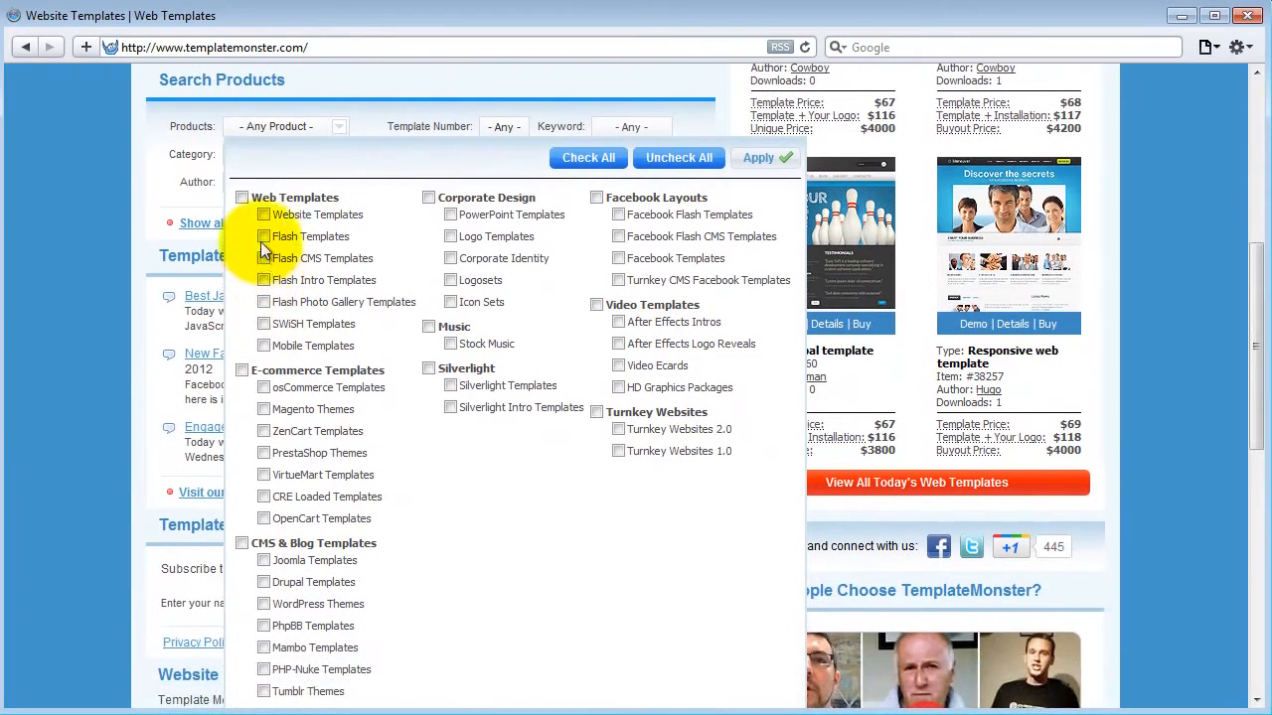
pyautogui.click(263, 214)
pyautogui.click(766, 161)
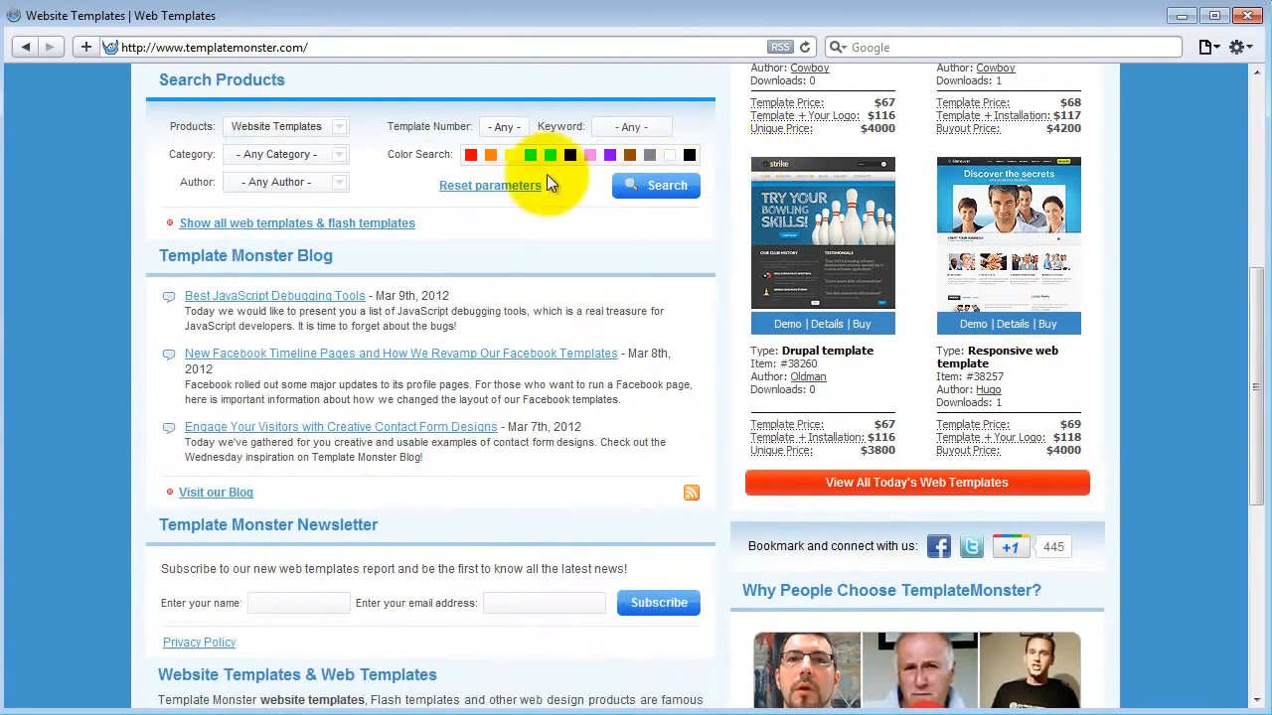
pyautogui.click(279, 154)
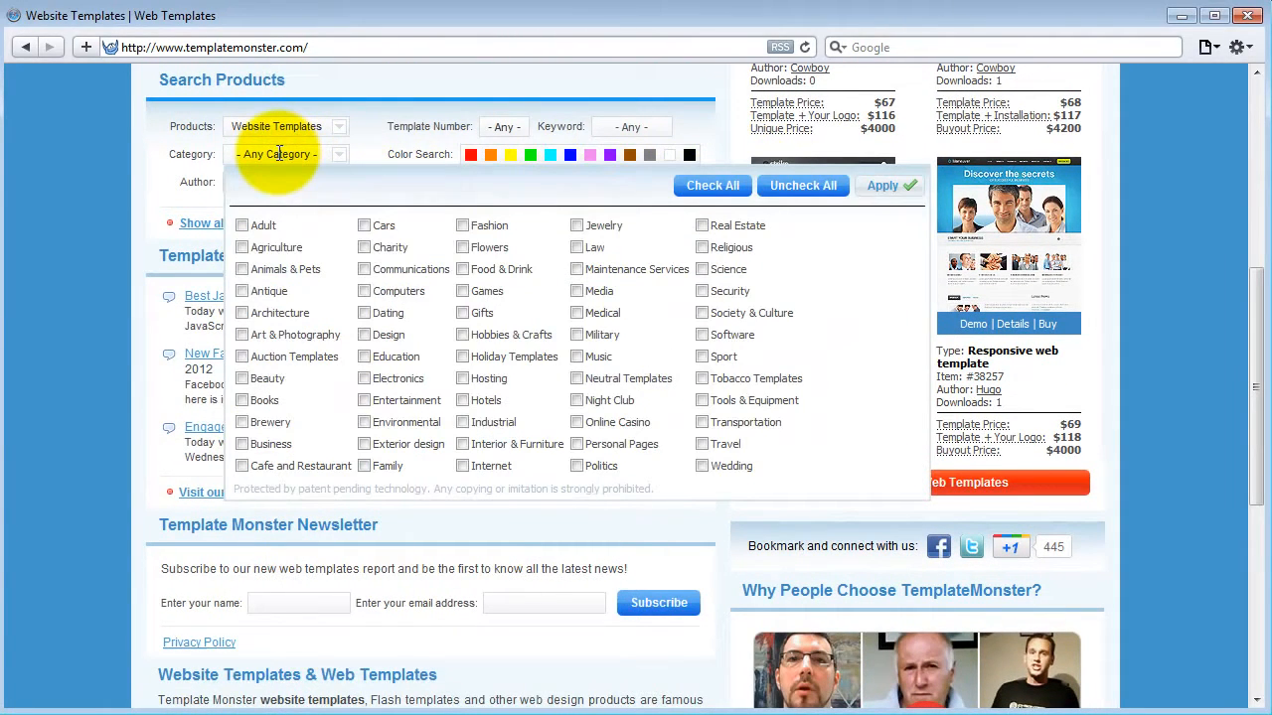
pyautogui.click(364, 336)
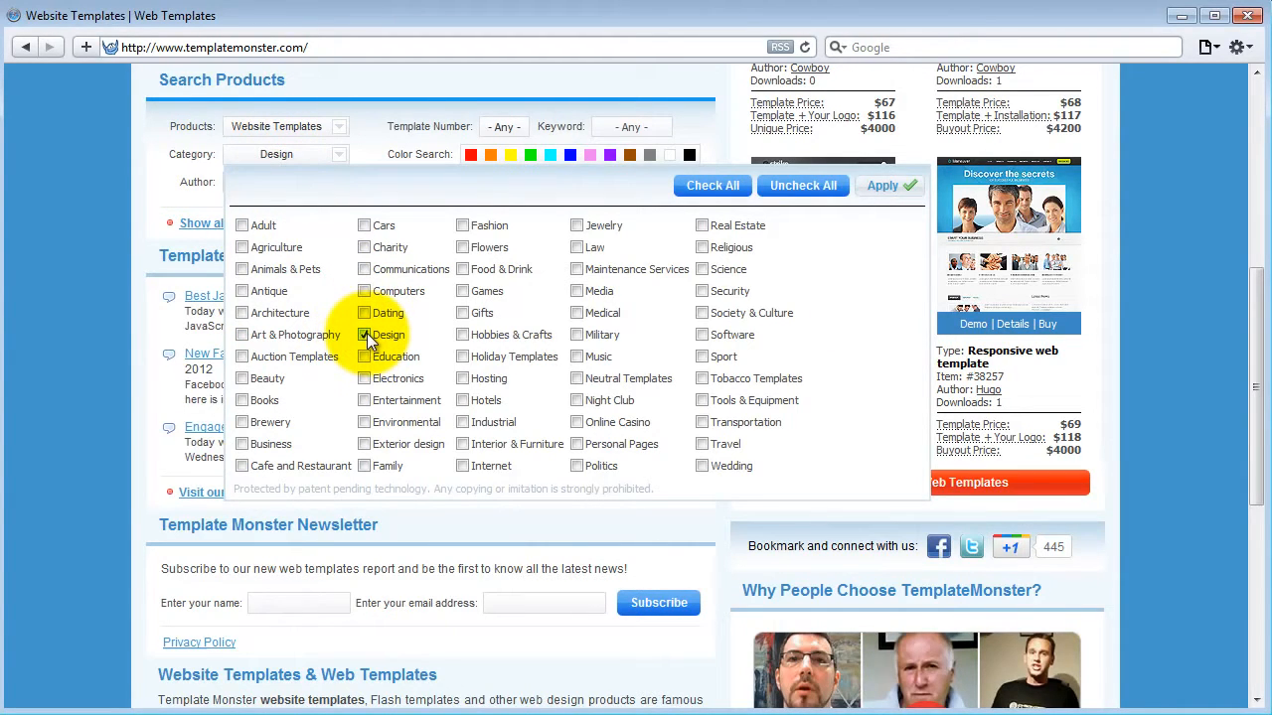
pyautogui.click(888, 185)
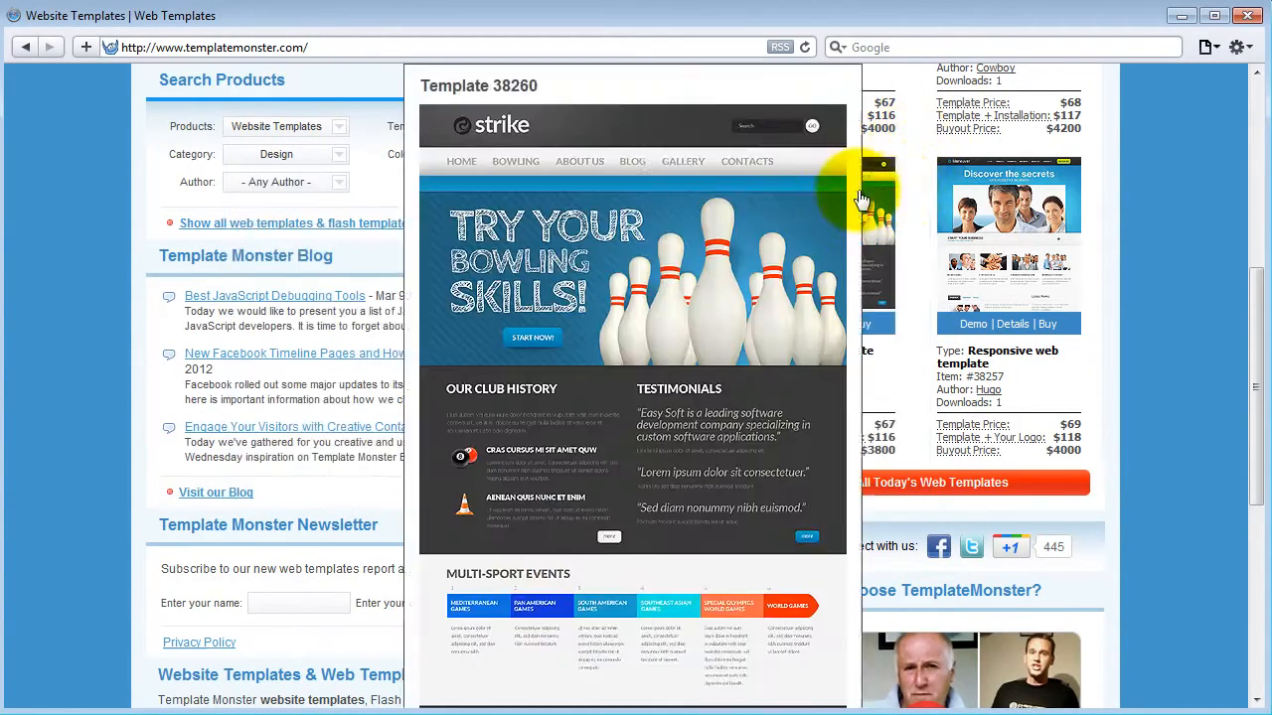
pyautogui.click(656, 194)
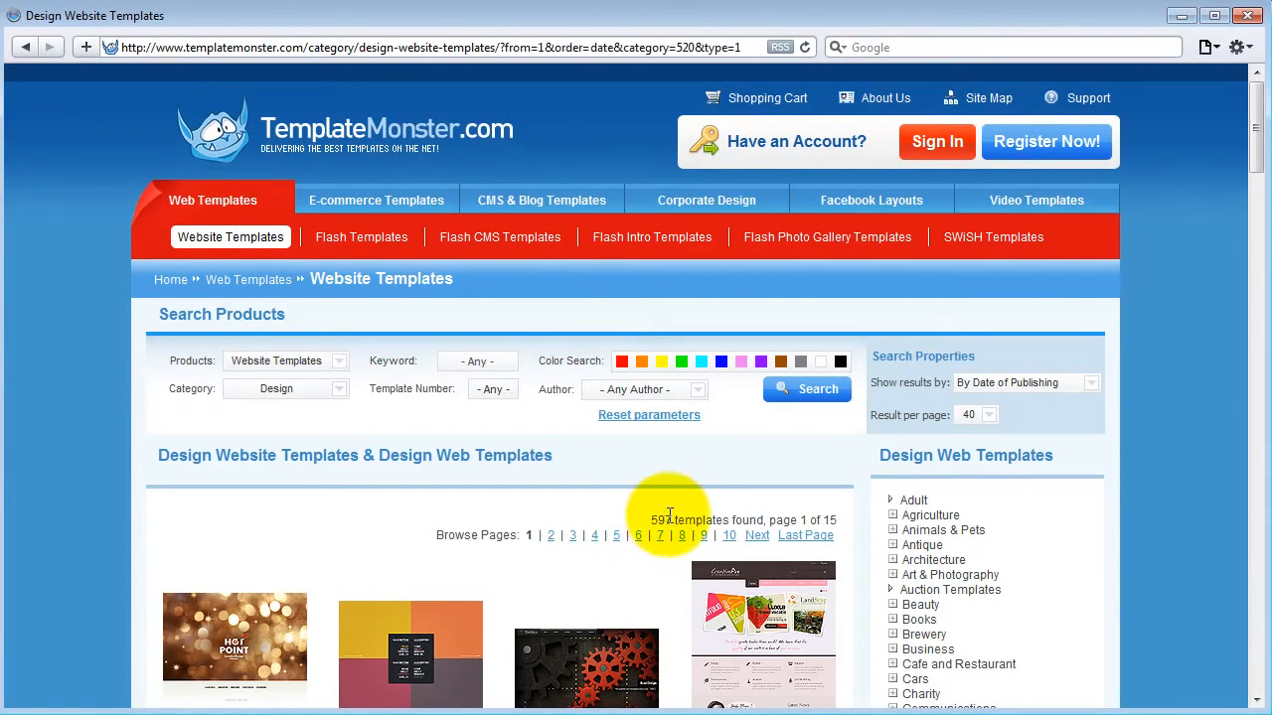
# - Browse the first two pages of design website templates and open the page of template 36209
pyautogui.scroll(-15, 659, 522)
pyautogui.scroll(-8, 634, 453)
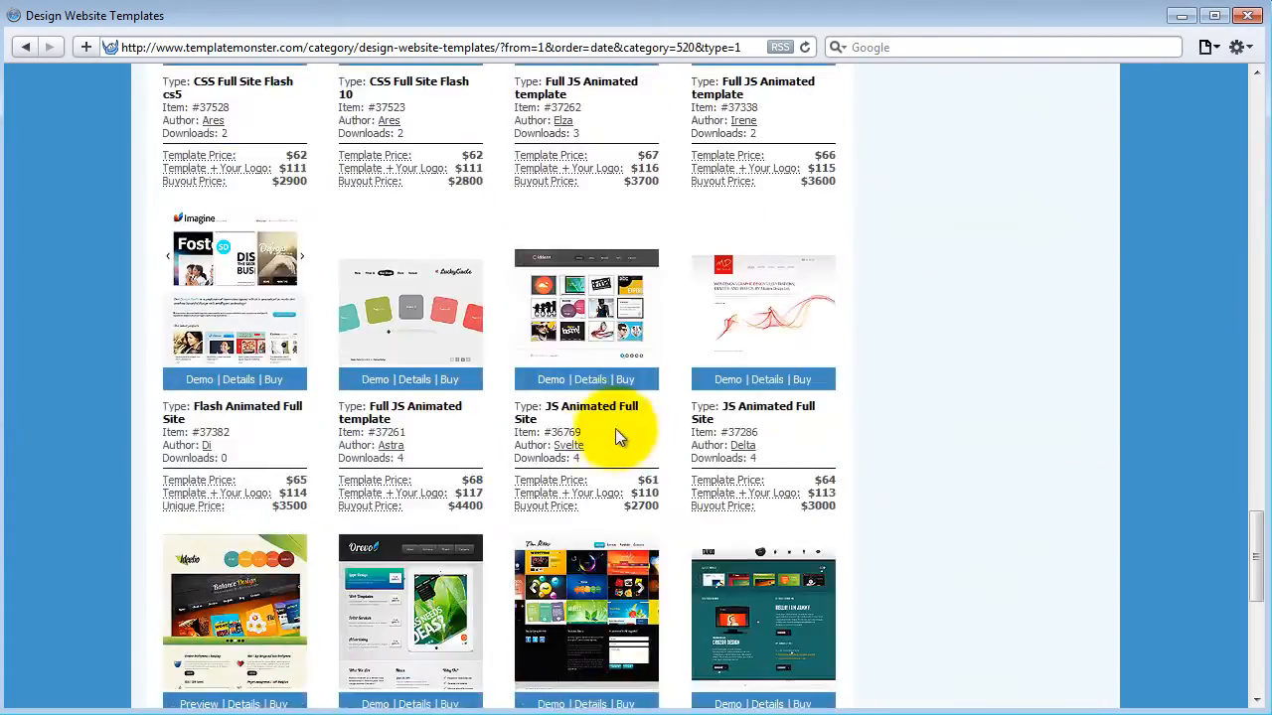
pyautogui.click(552, 283)
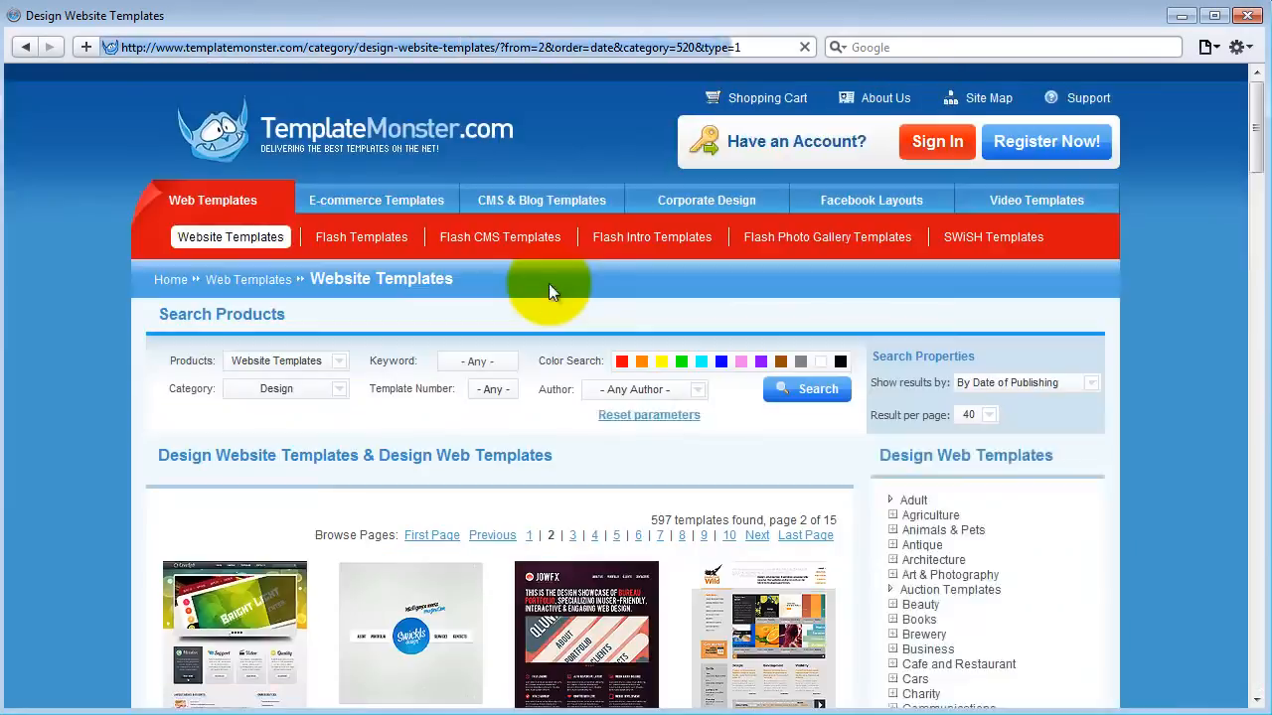
pyautogui.scroll(-10, 684, 378)
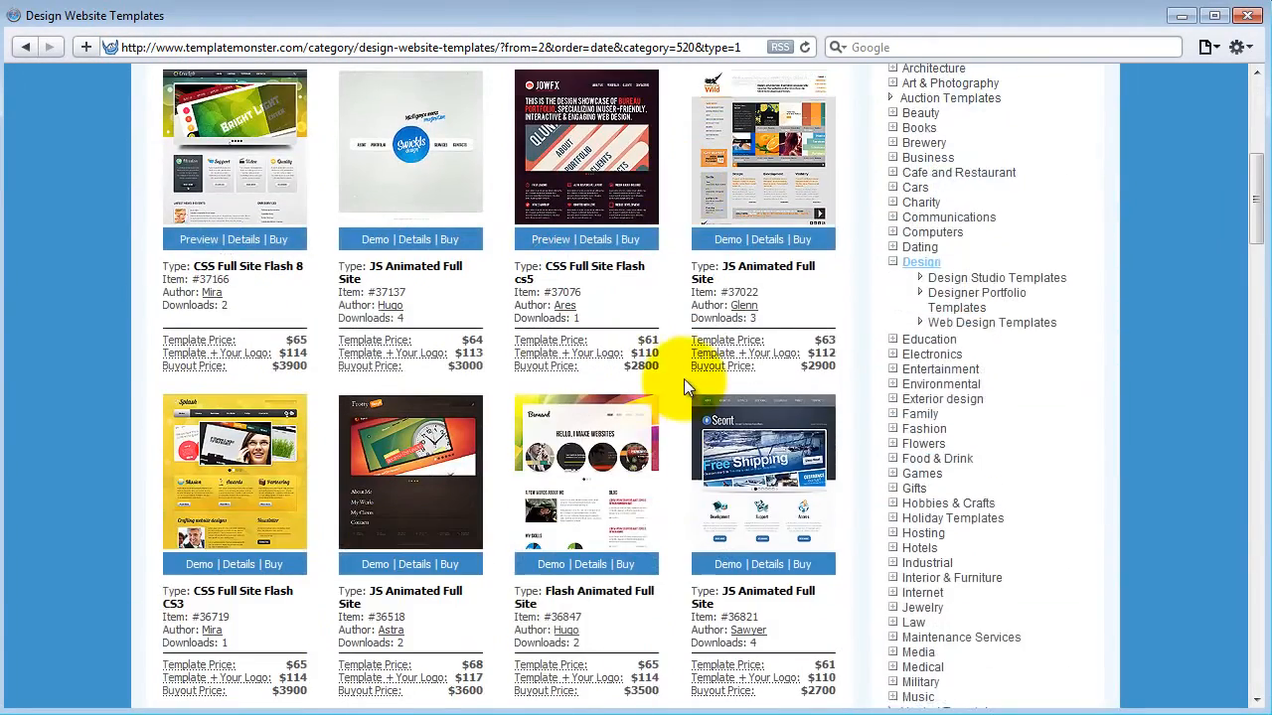
pyautogui.scroll(-1, 684, 386)
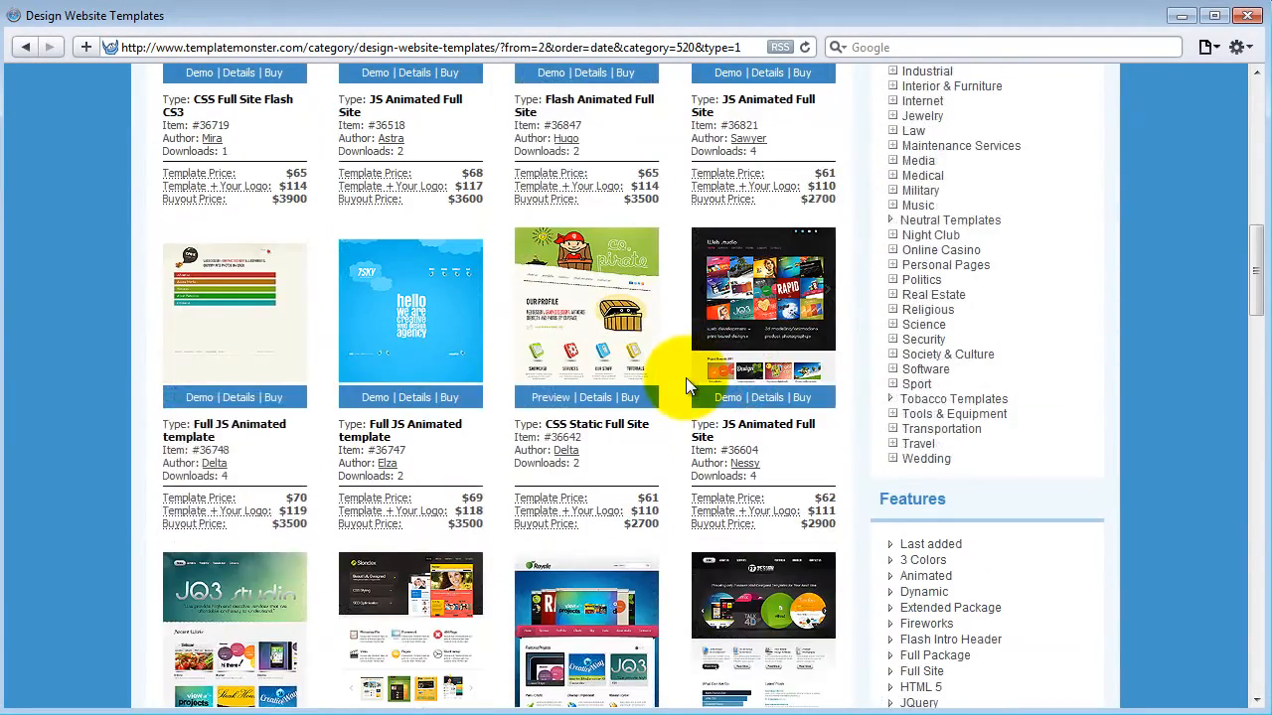
pyautogui.scroll(-4, 685, 385)
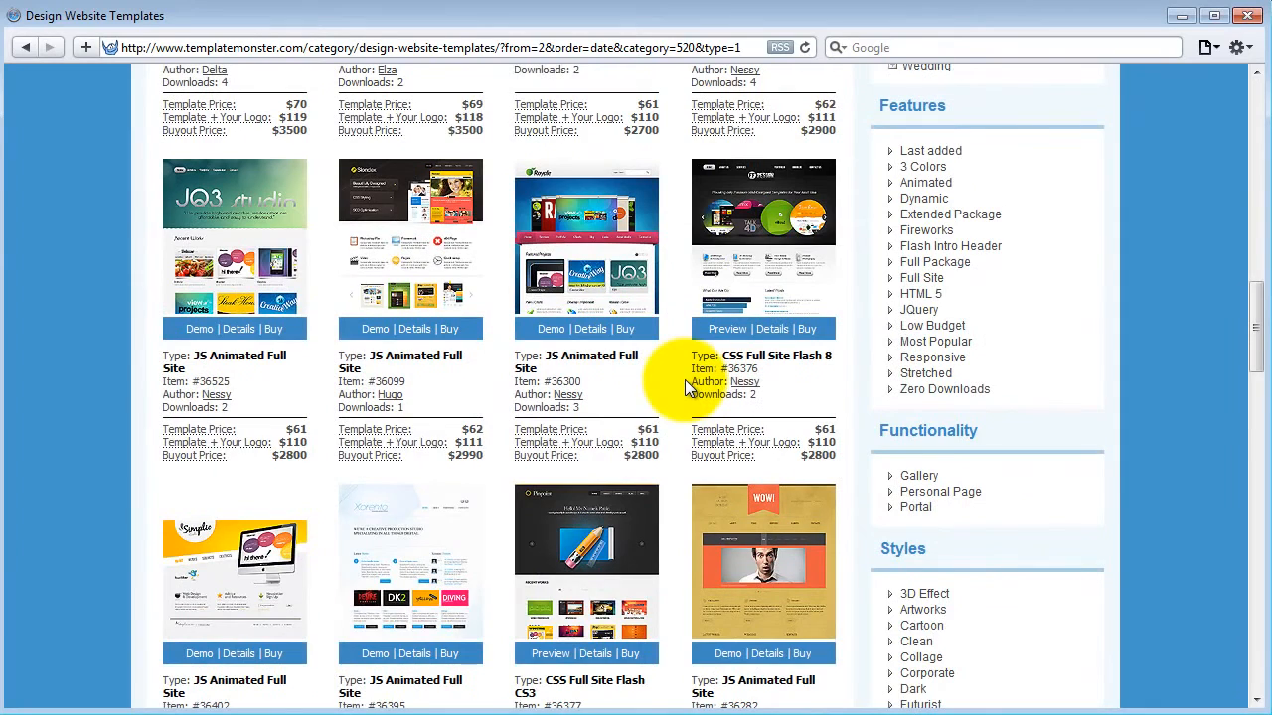
pyautogui.scroll(-4, 684, 379)
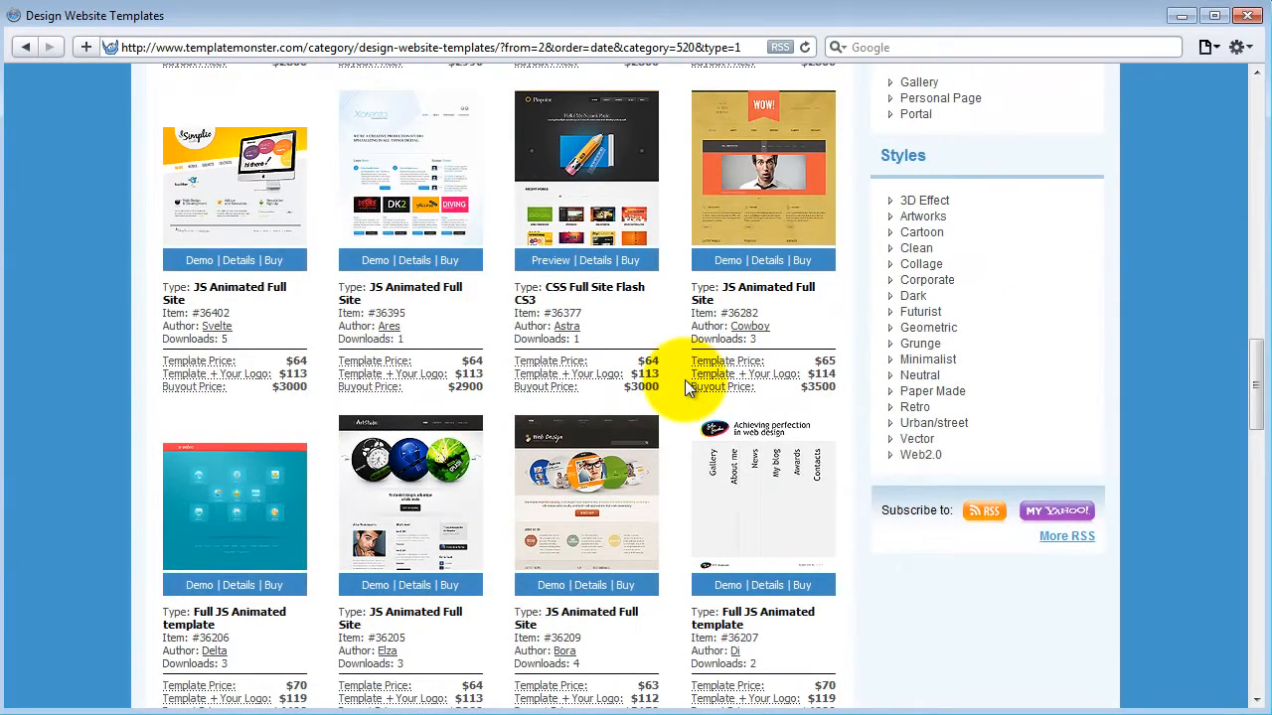
pyautogui.scroll(-2, 685, 388)
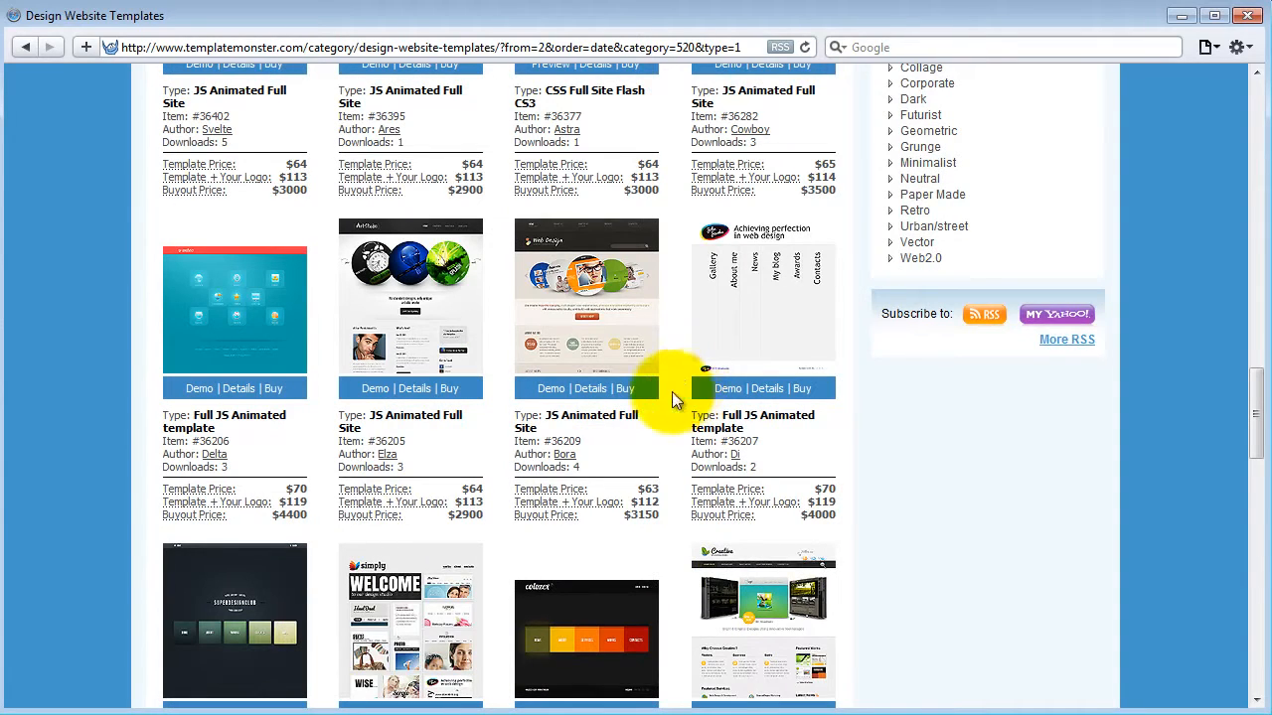
pyautogui.moveTo(586, 269)
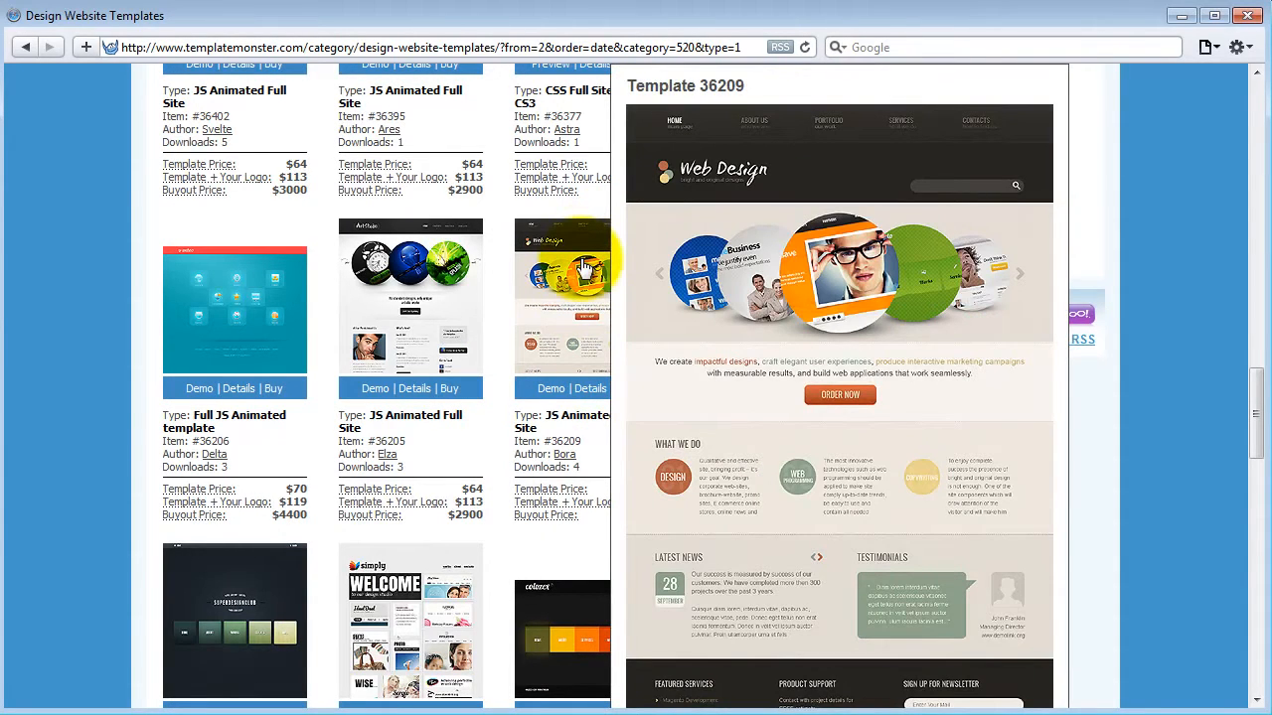
pyautogui.click(586, 268)
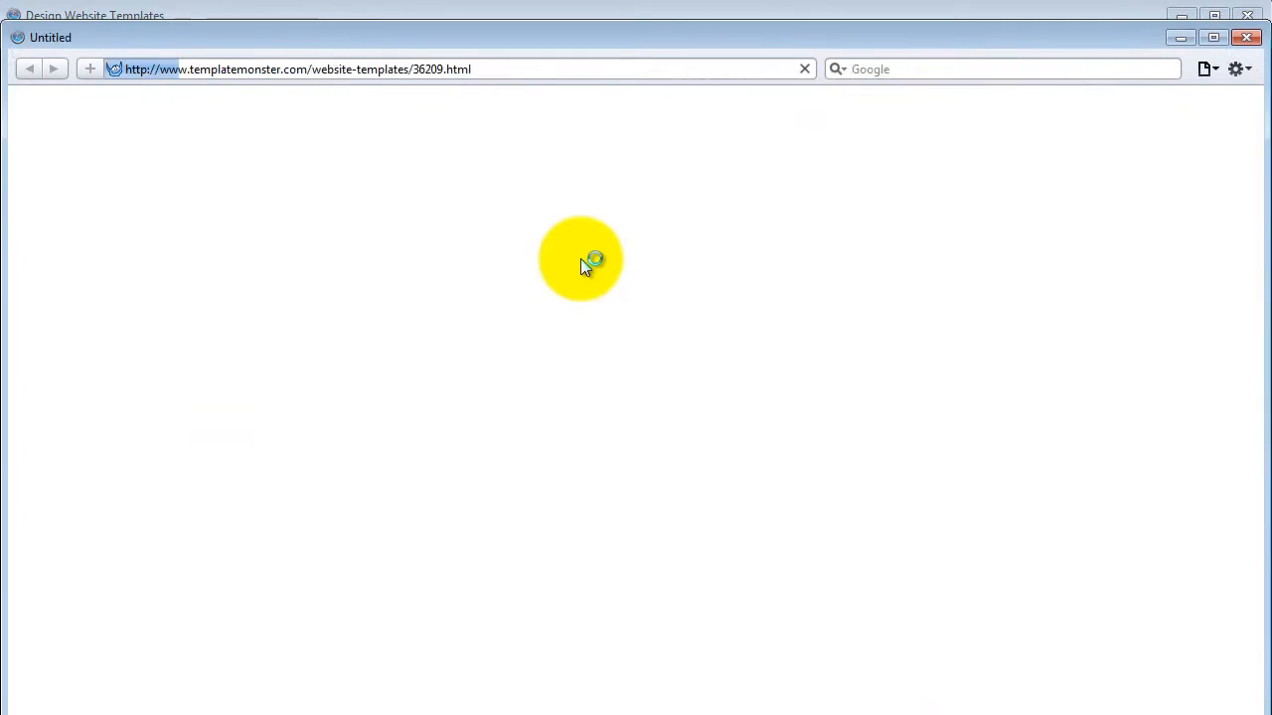
# - Copy the template's real size screenshot and paste it into the site1 document in Fireworks
pyautogui.scroll(-5, 585, 271)
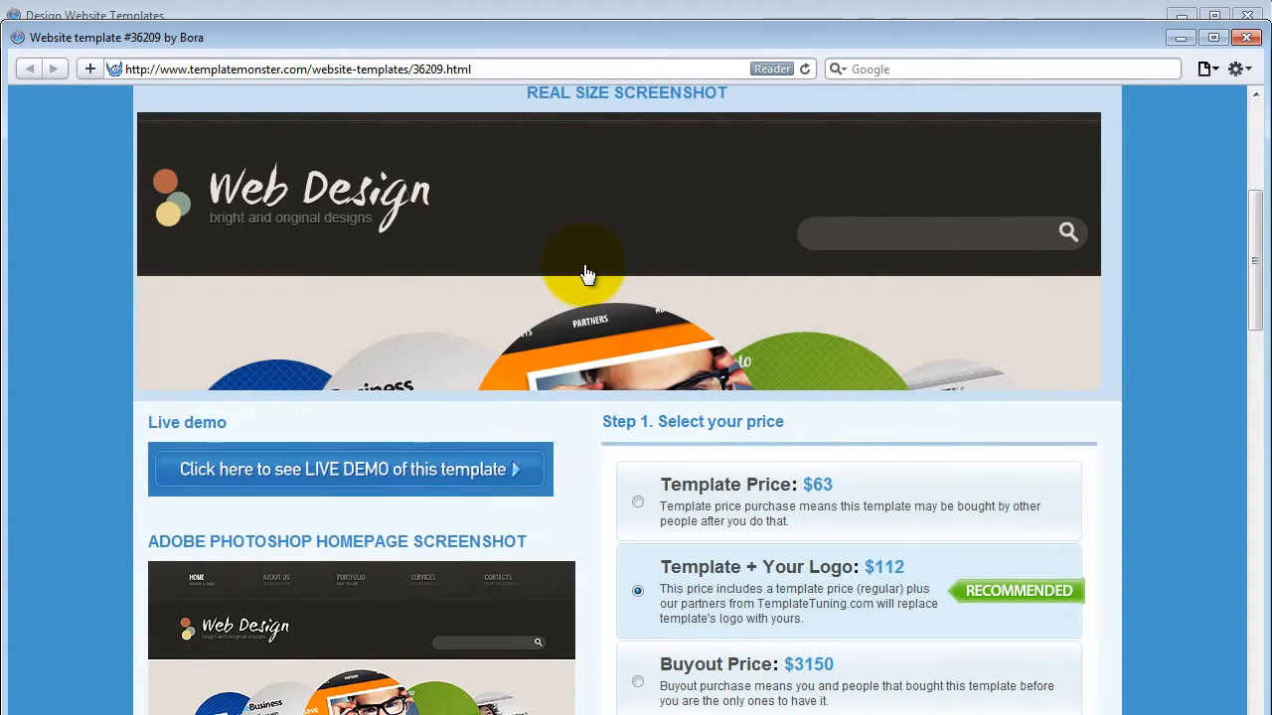
pyautogui.rightClick(543, 226)
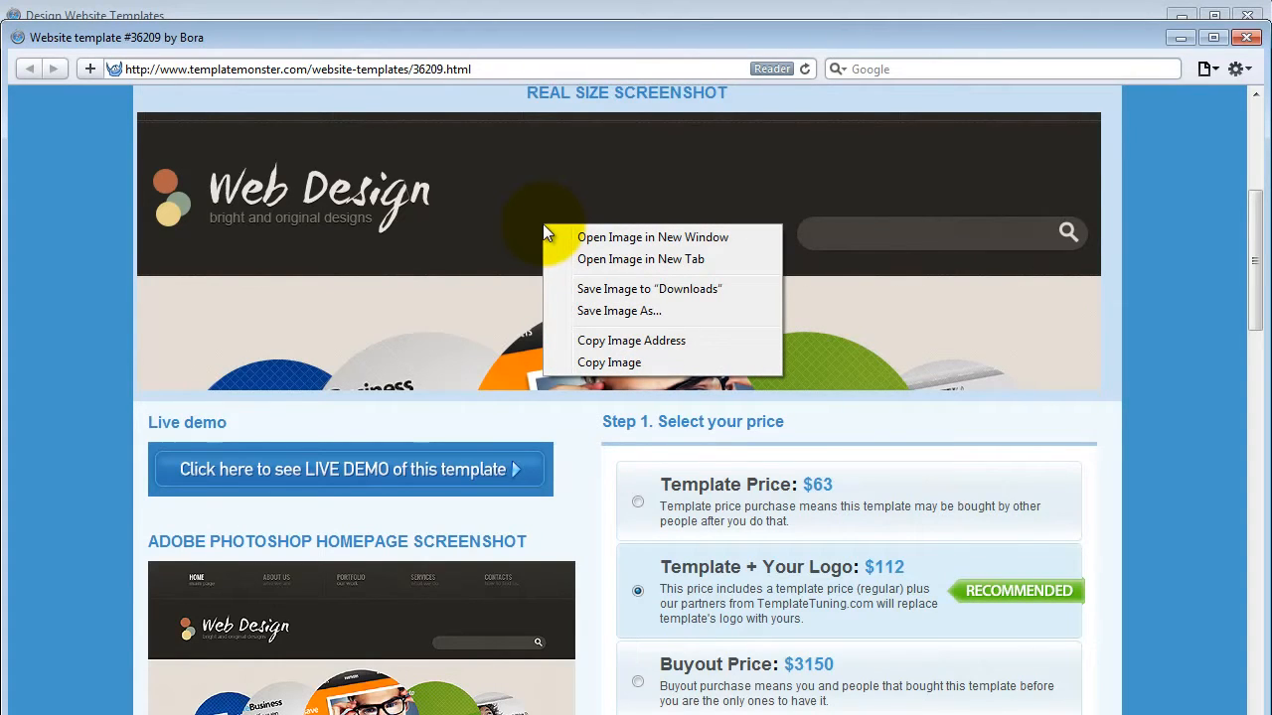
pyautogui.click(591, 365)
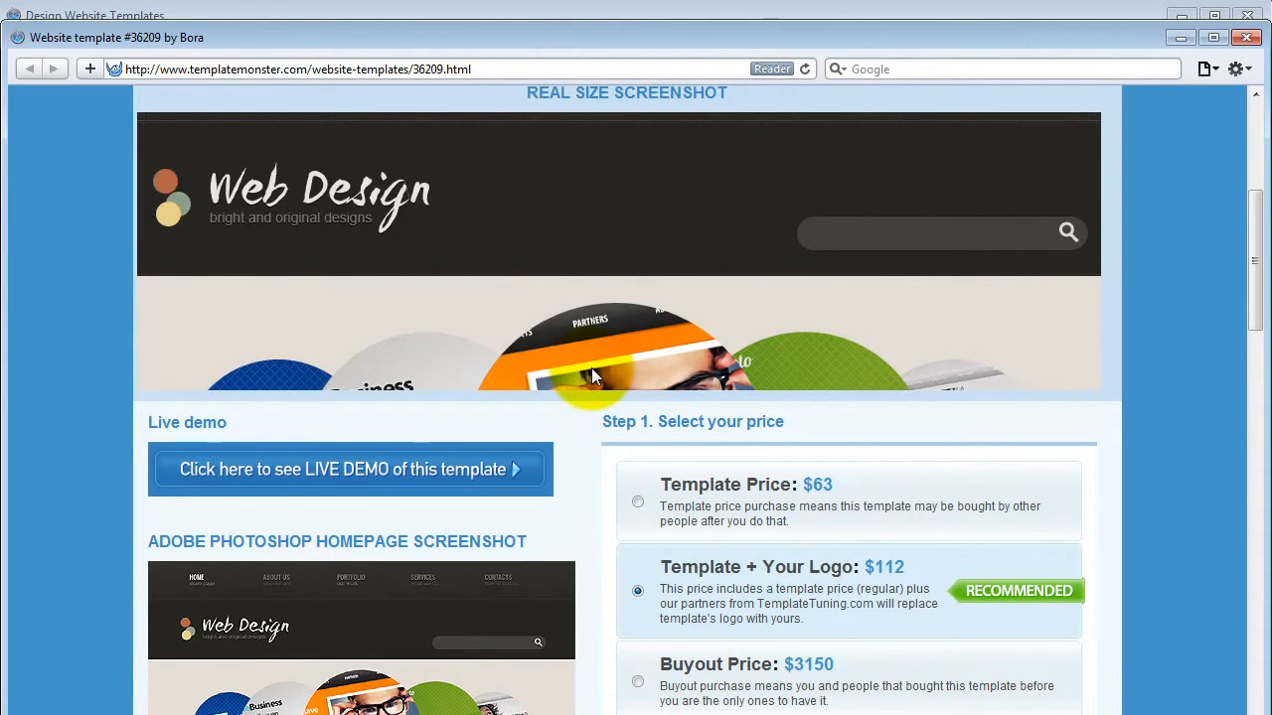
pyautogui.hotkey('alt', 'Tab')
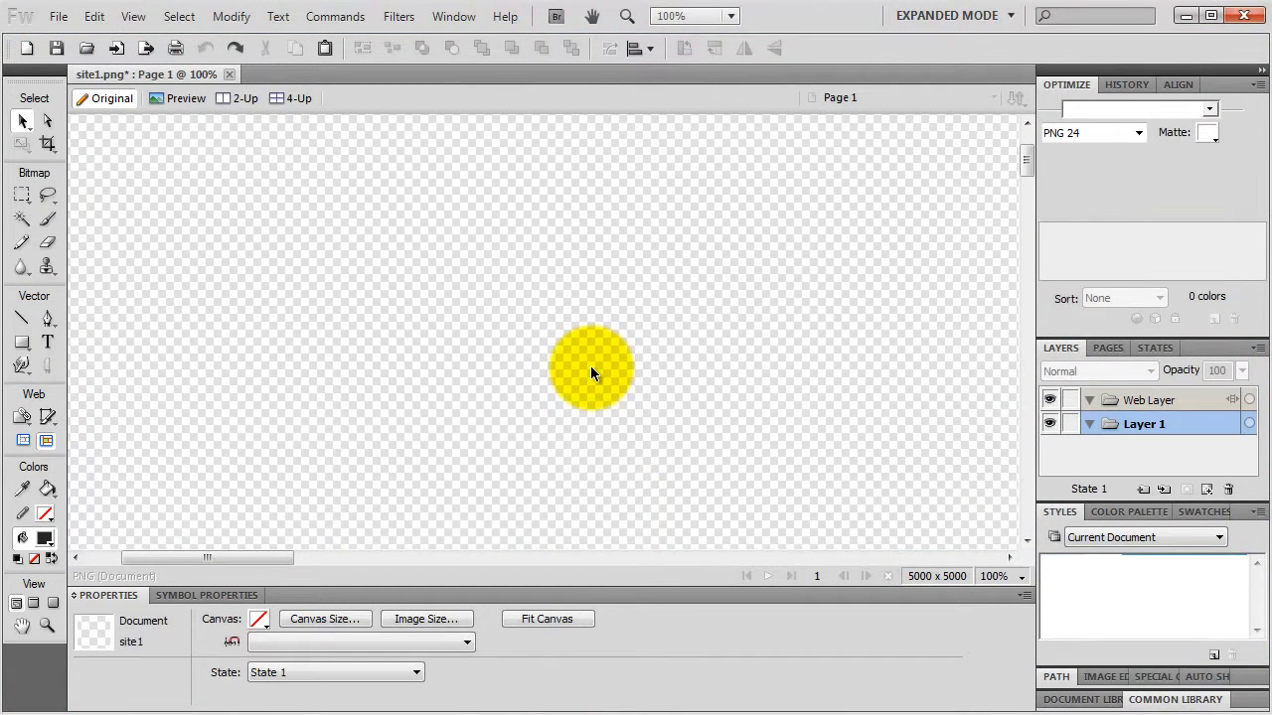
pyautogui.hotkey('ctrl', 'v')
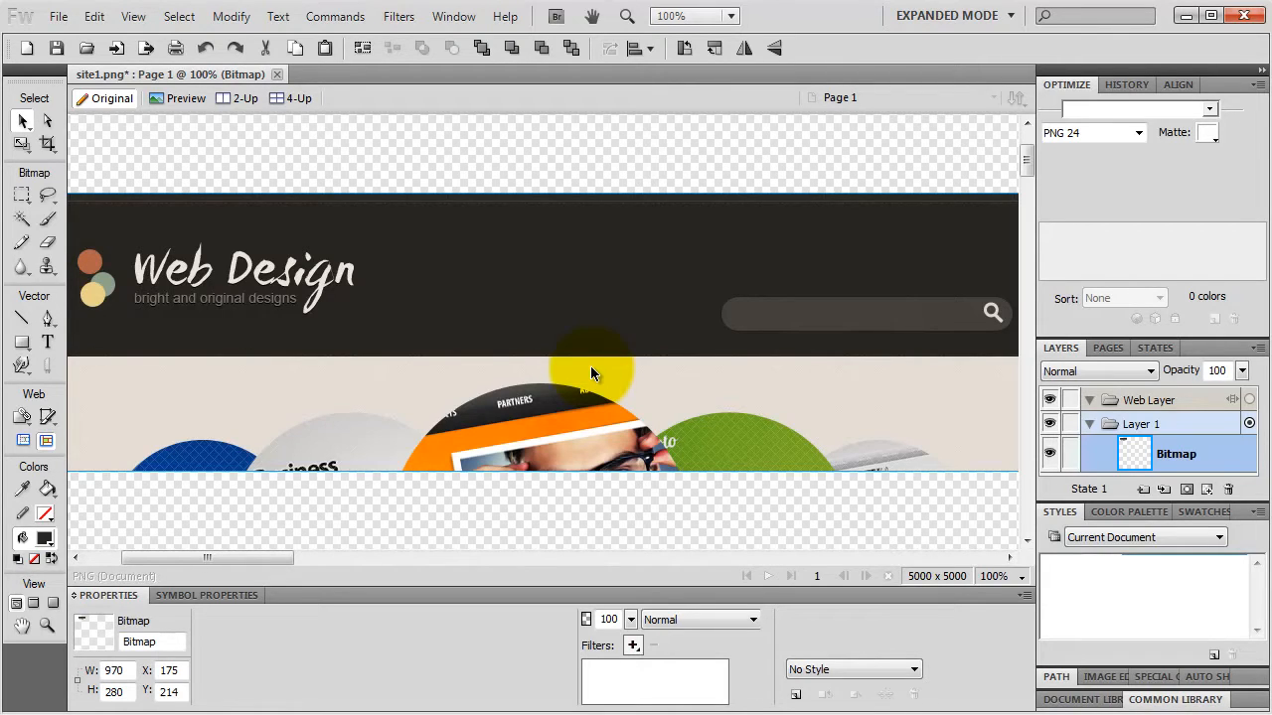
pyautogui.click(1018, 577)
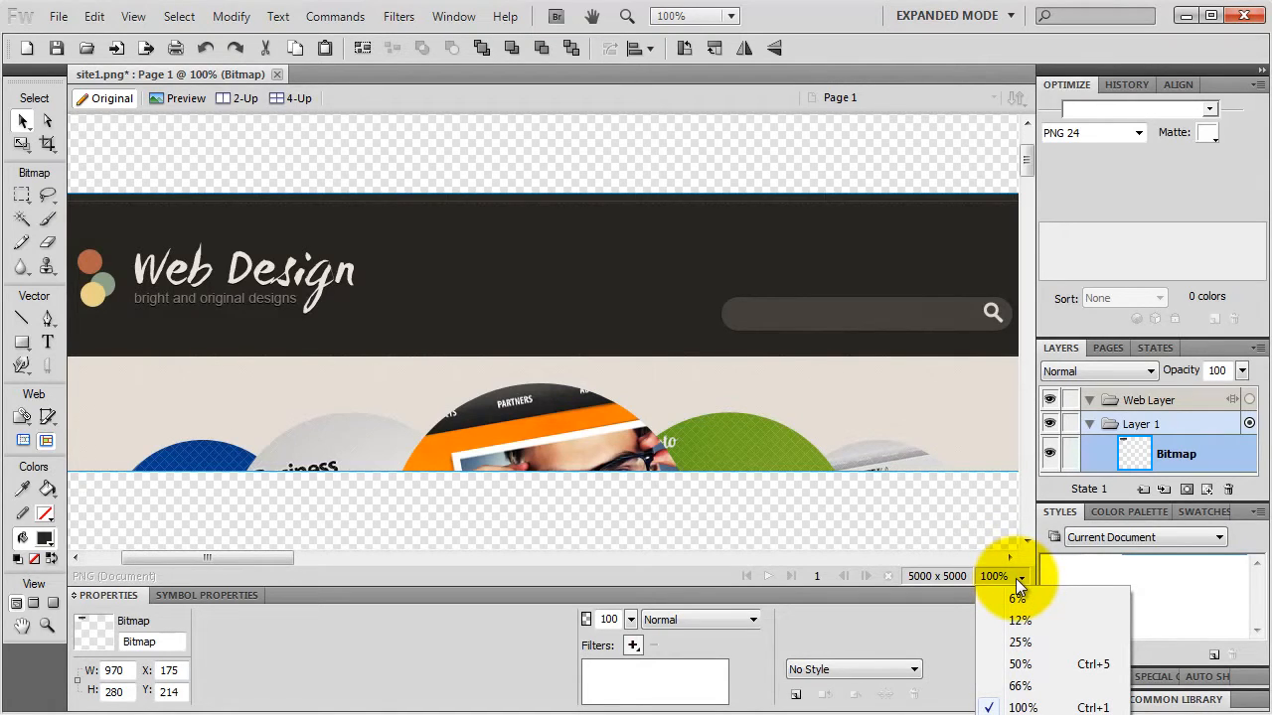
pyautogui.click(944, 523)
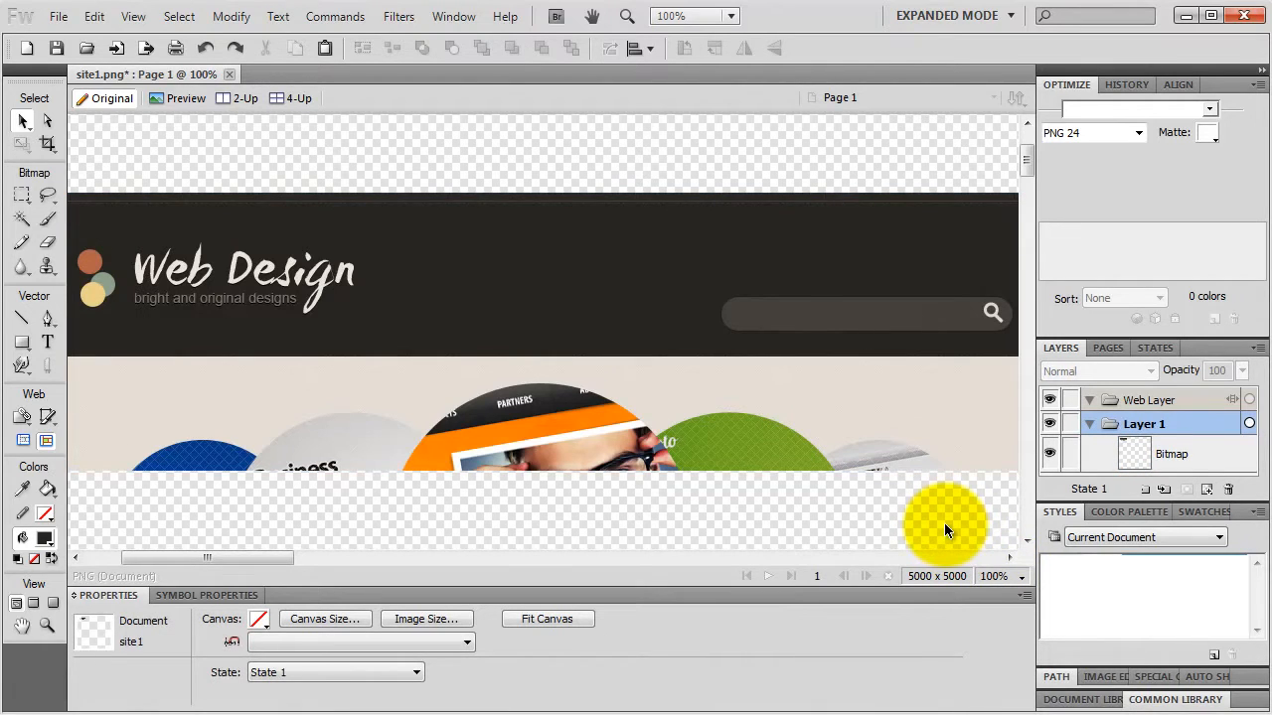
pyautogui.hotkey('ctrl', '=')
pyautogui.hotkey('ctrl', '-')
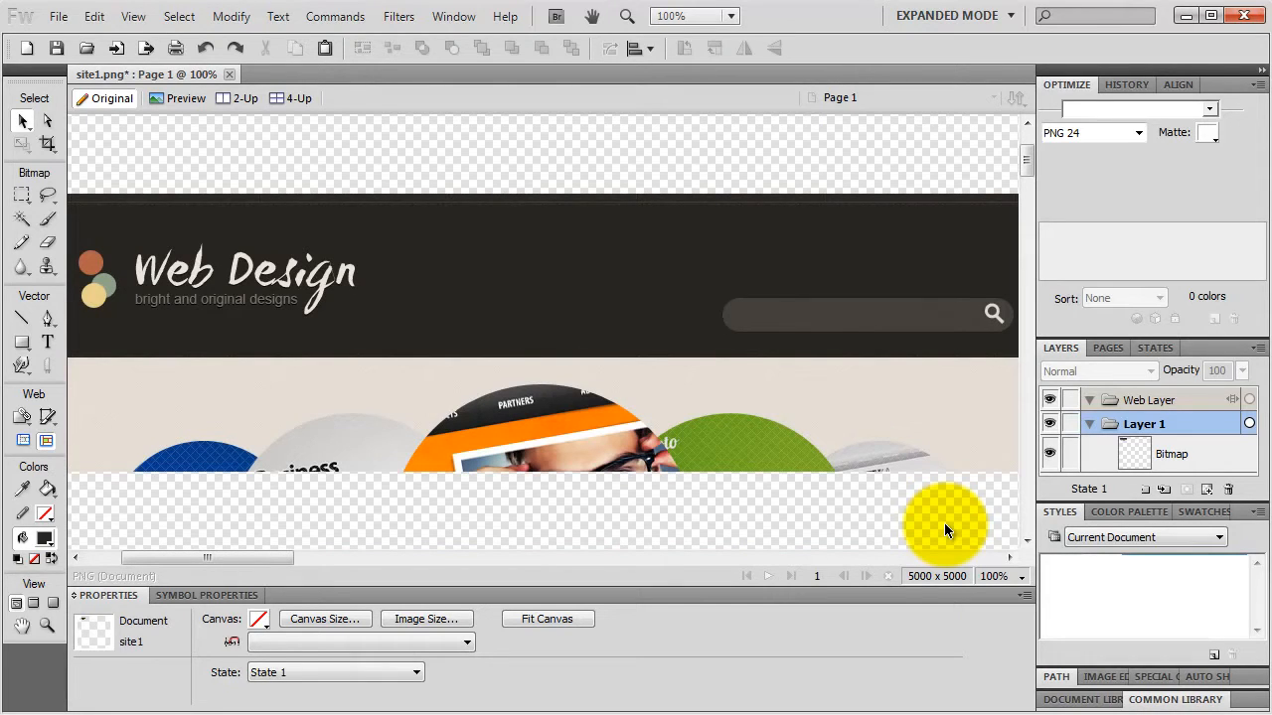
pyautogui.hscroll(2, 944, 523)
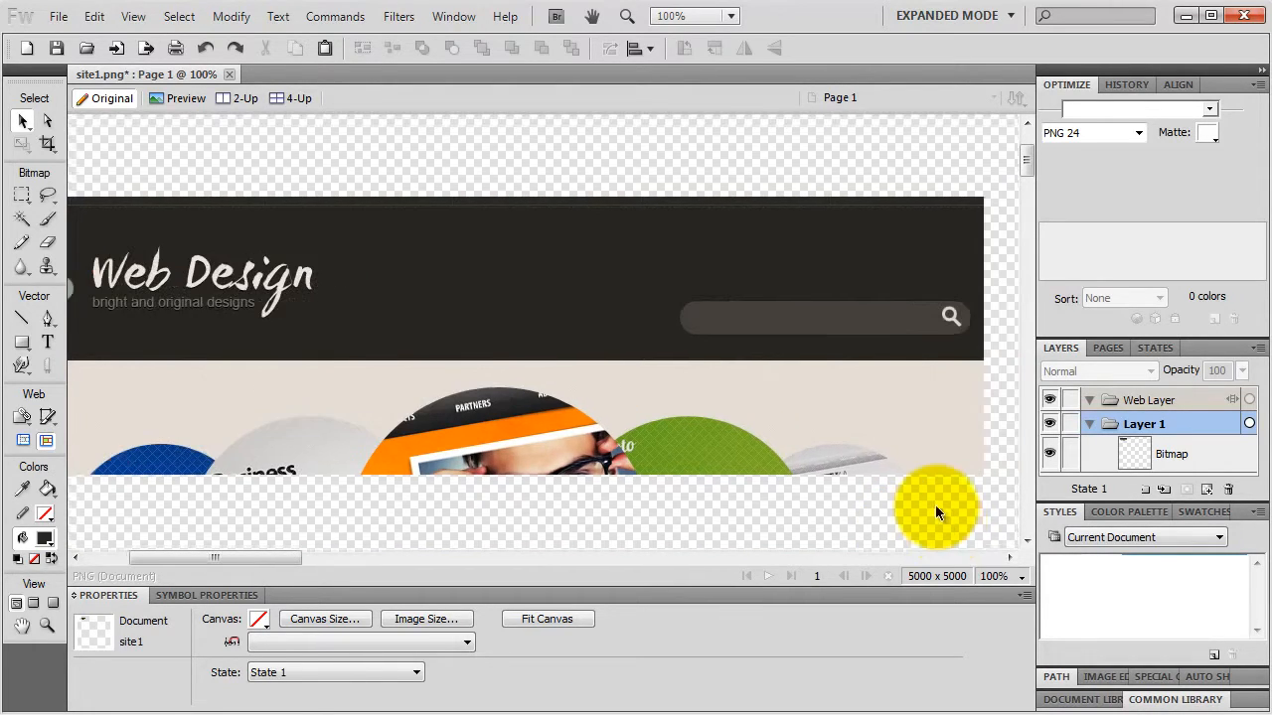
# - Select the pasted Web Design screenshot with the Pointer tool and move it to about X 299, Y 220
pyautogui.hotkey('ctrl', '-')
pyautogui.hotkey('ctrl', '-')
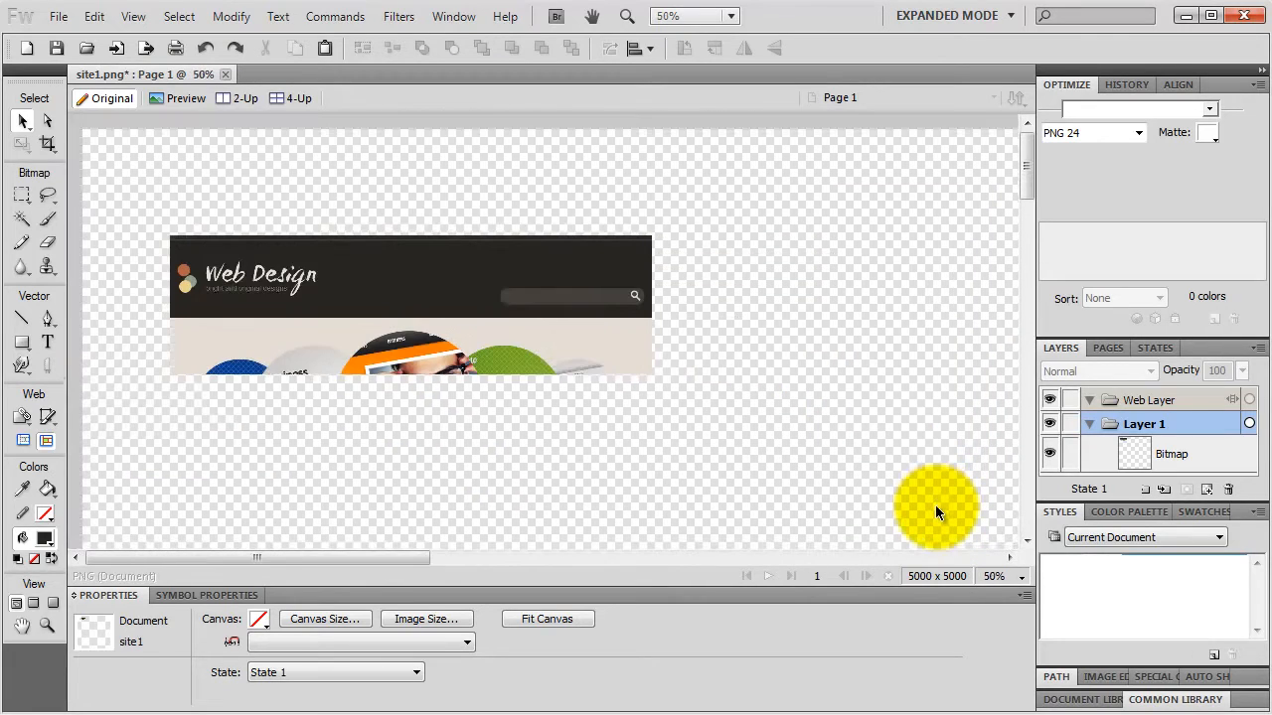
pyautogui.hotkey('ctrl', '=')
pyautogui.hotkey('ctrl', '=')
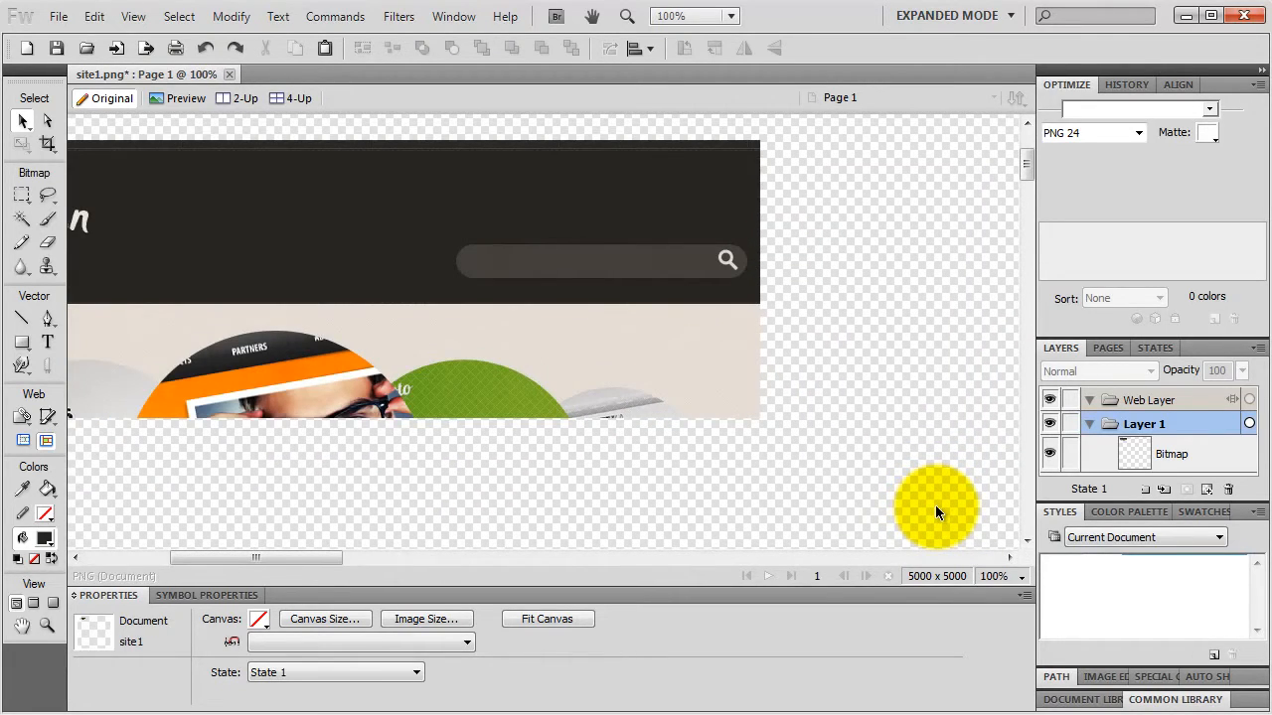
pyautogui.click(403, 247)
pyautogui.moveTo(351, 281); pyautogui.dragTo(458, 285)
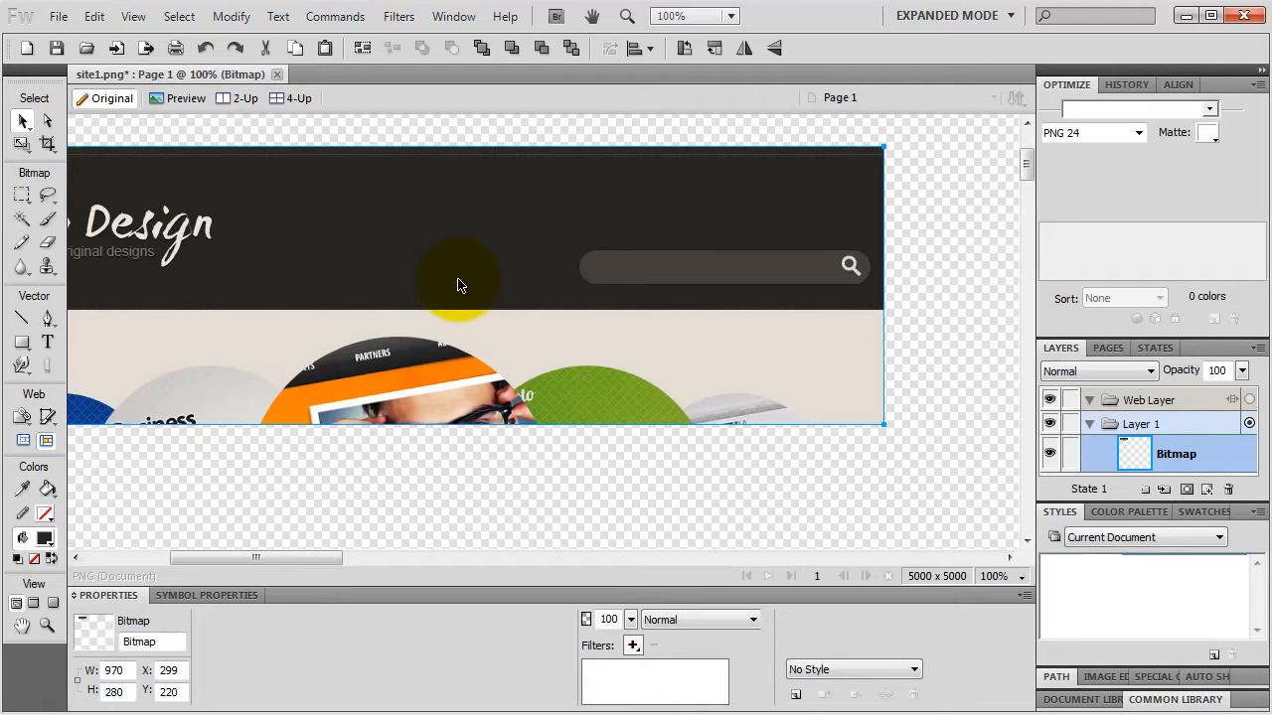
# - Frame the entire pasted screenshot in the view using the Zoom tool
pyautogui.click(628, 17)
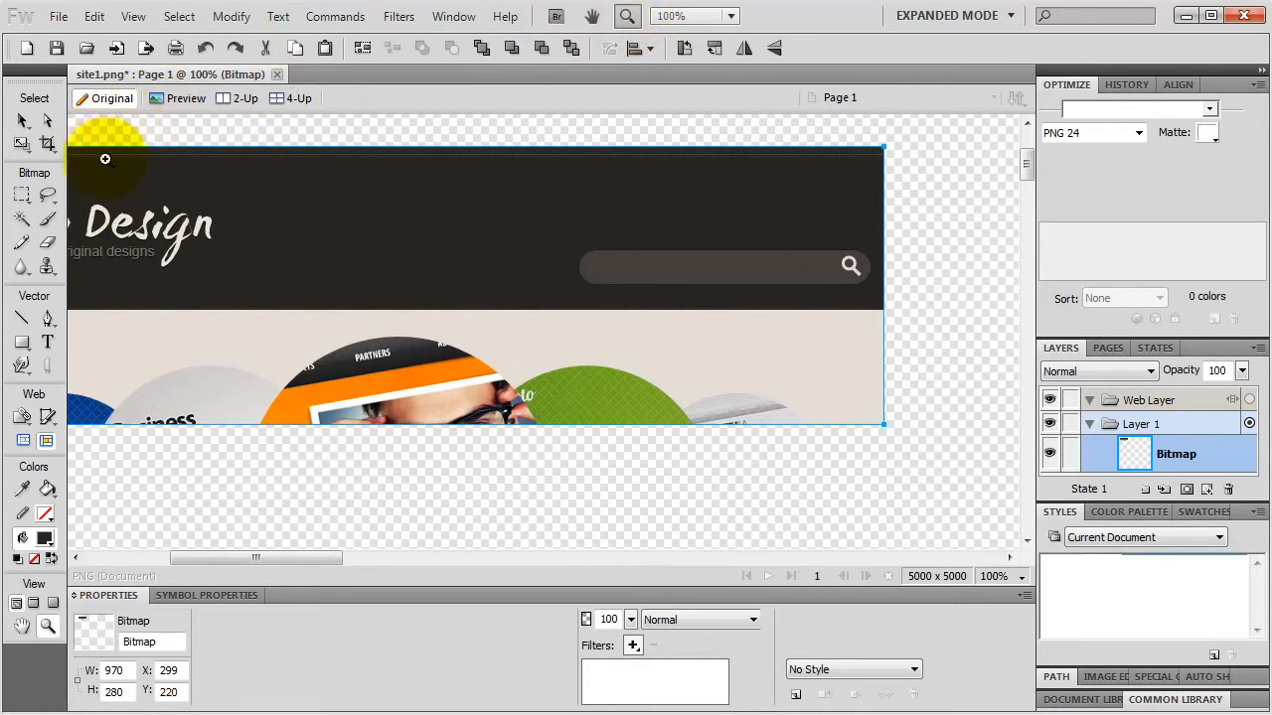
pyautogui.moveTo(96, 167); pyautogui.dragTo(933, 476)
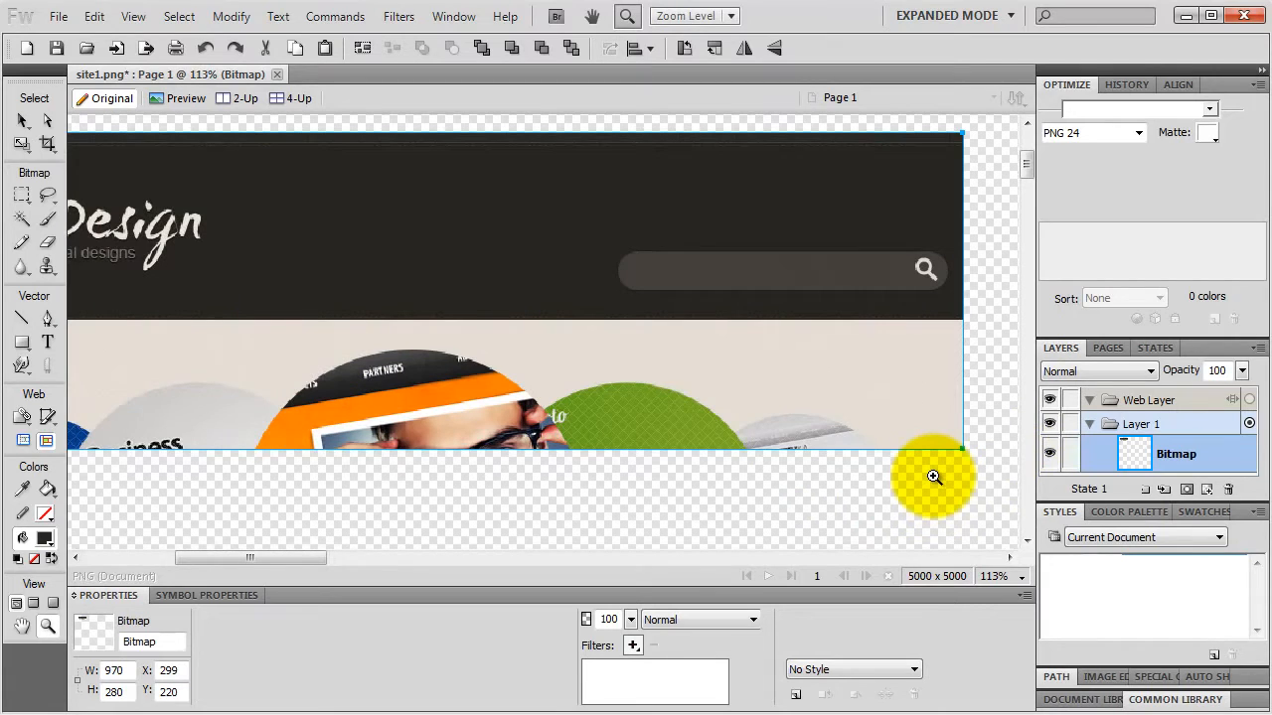
pyautogui.hotkey('ctrl', '1')
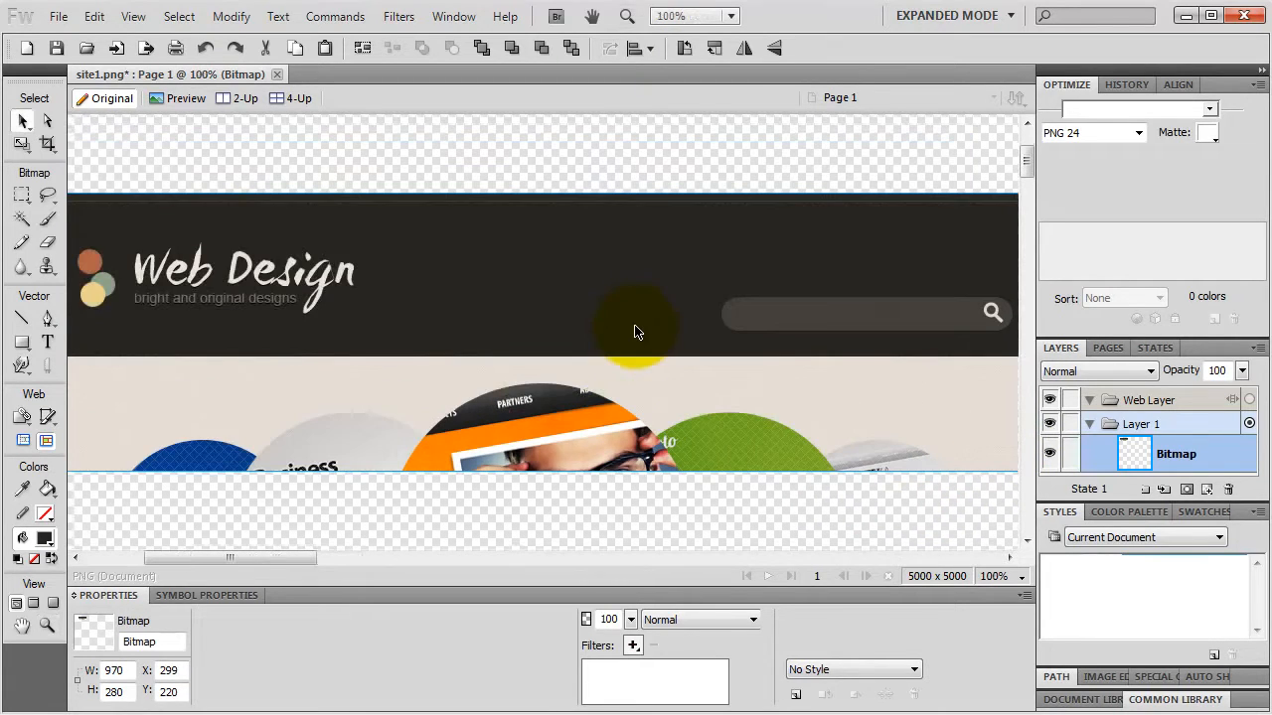
pyautogui.hotkey('ctrl', '-')
pyautogui.press('z')
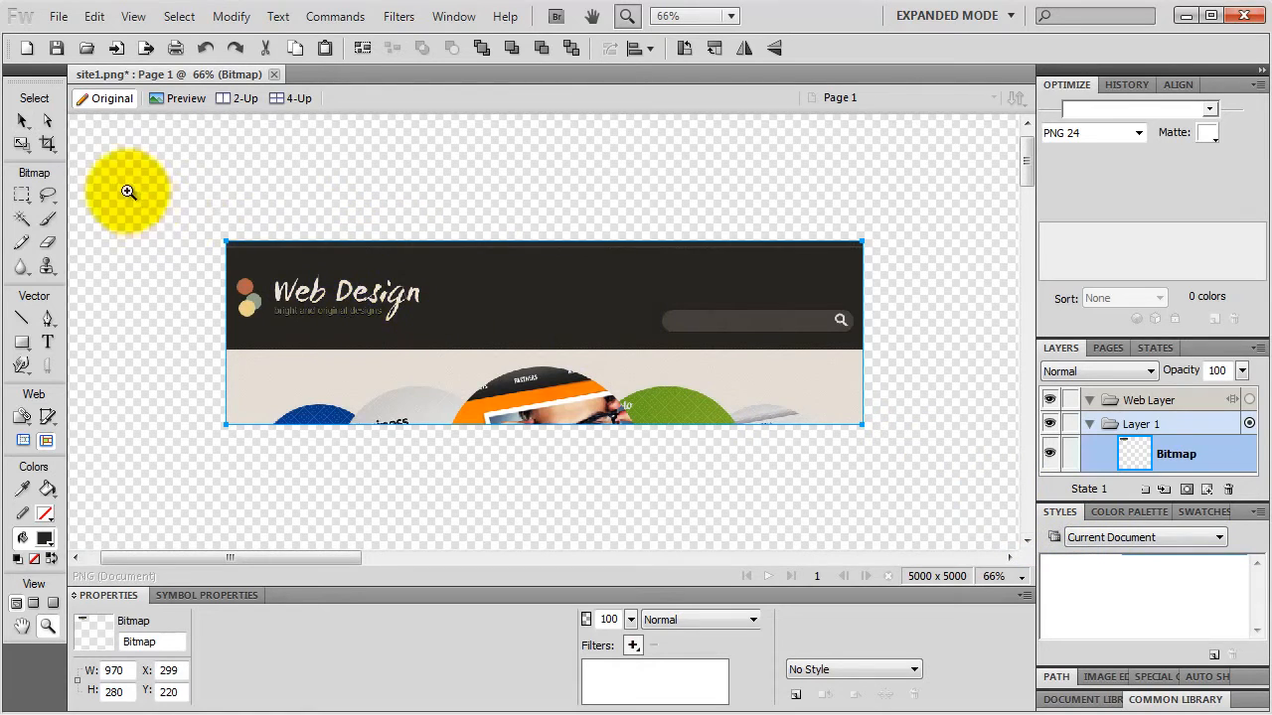
pyautogui.click(22, 120)
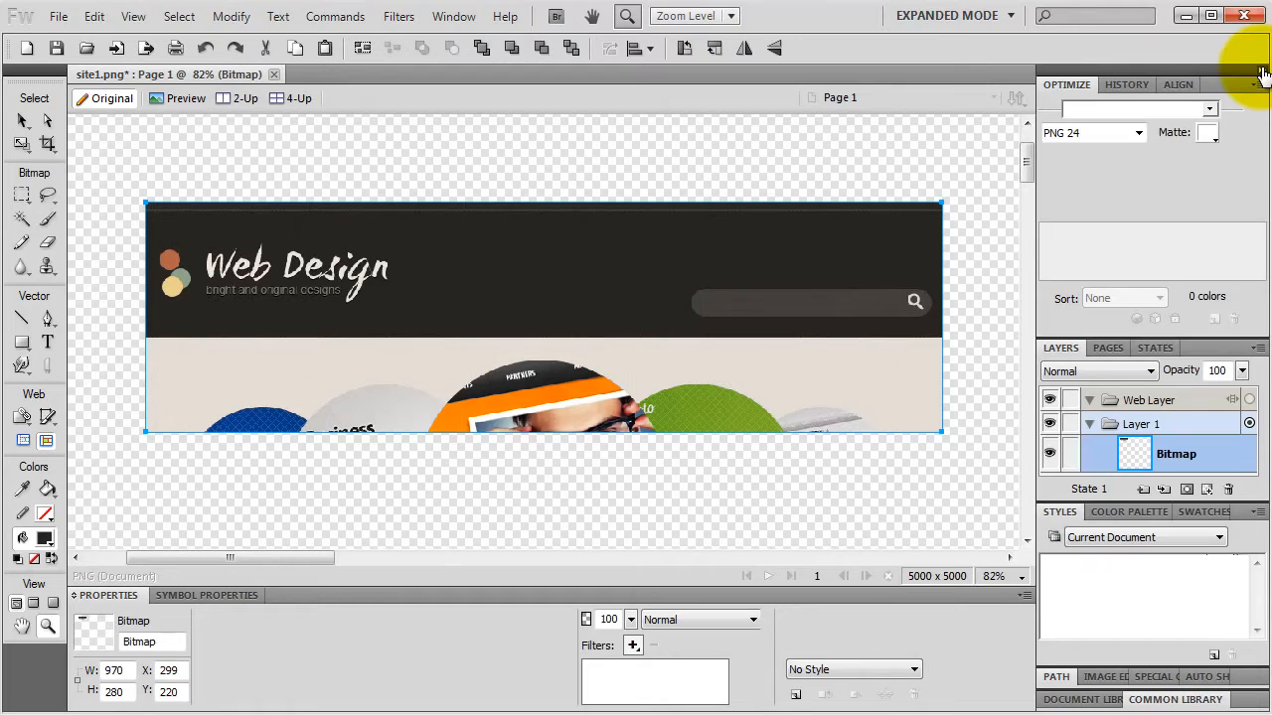
# - Hide and restore the panels and try the full screen modes, ending back in the standard view
pyautogui.click(1260, 74)
pyautogui.click(1260, 74)
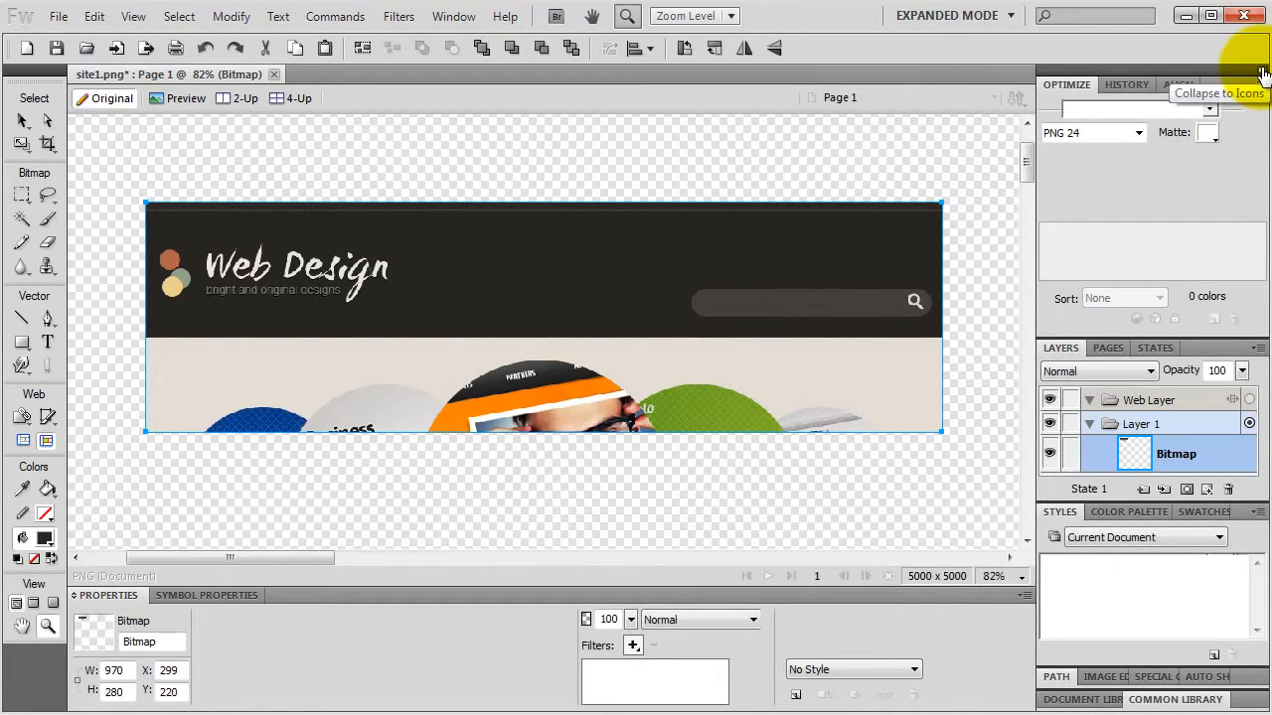
pyautogui.press('F4')
pyautogui.click(1260, 67)
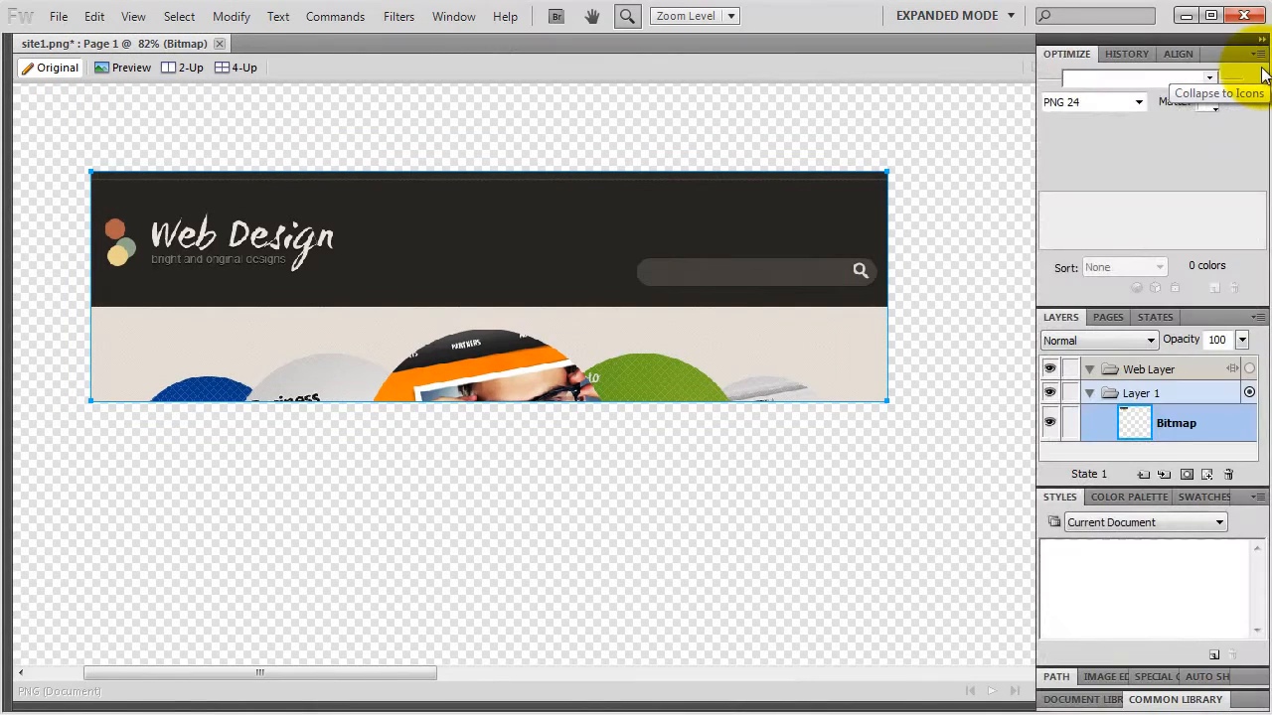
pyautogui.press('F4')
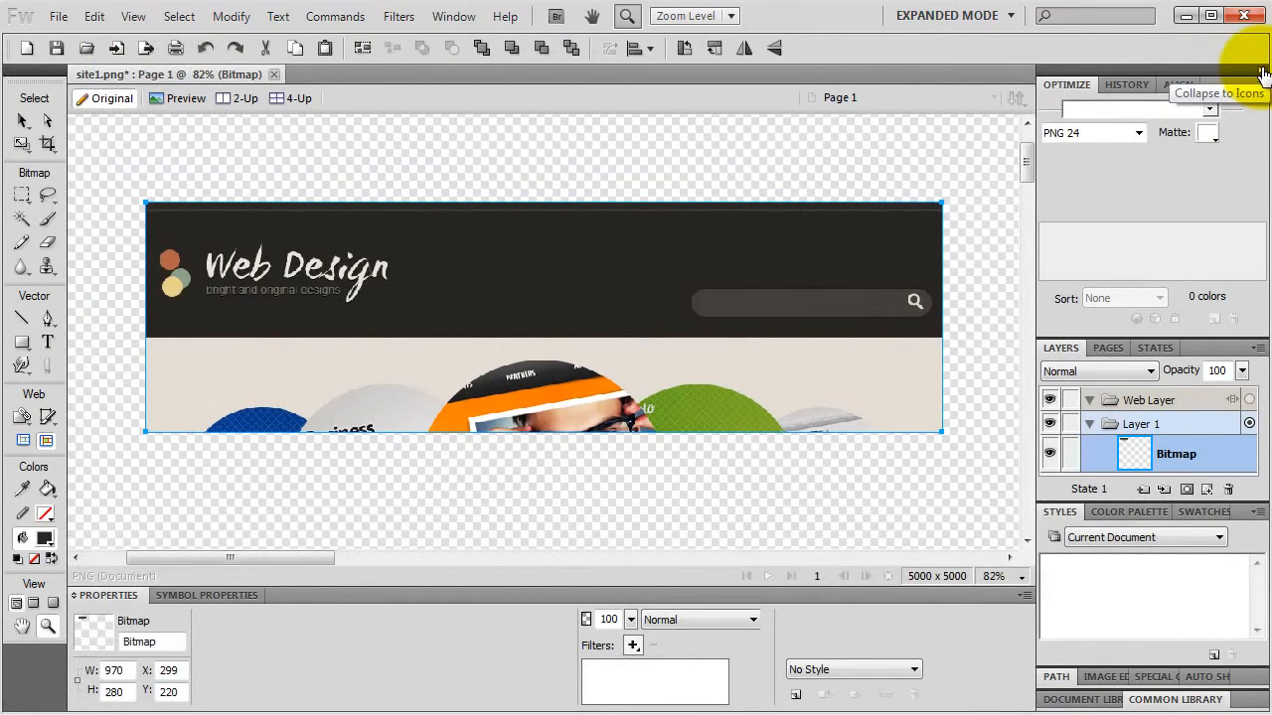
pyautogui.press('f')
pyautogui.press('f')
pyautogui.press('F4')
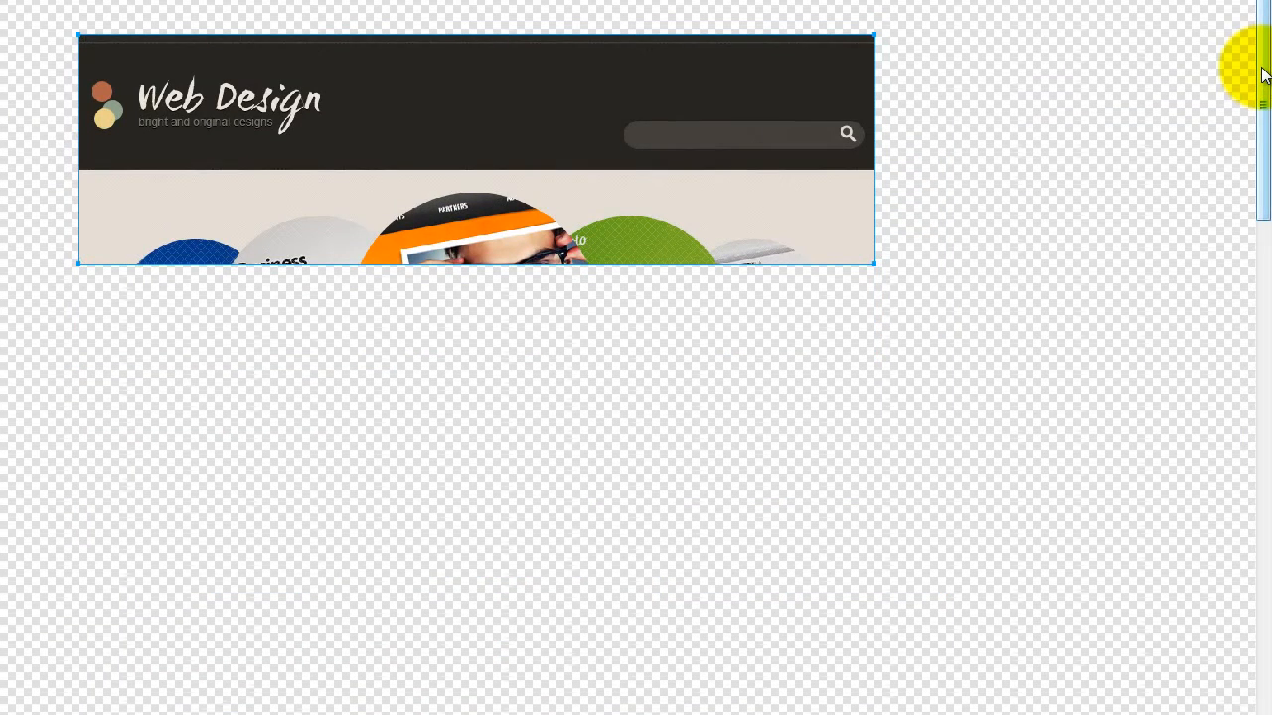
pyautogui.press('f')
pyautogui.press('F4')
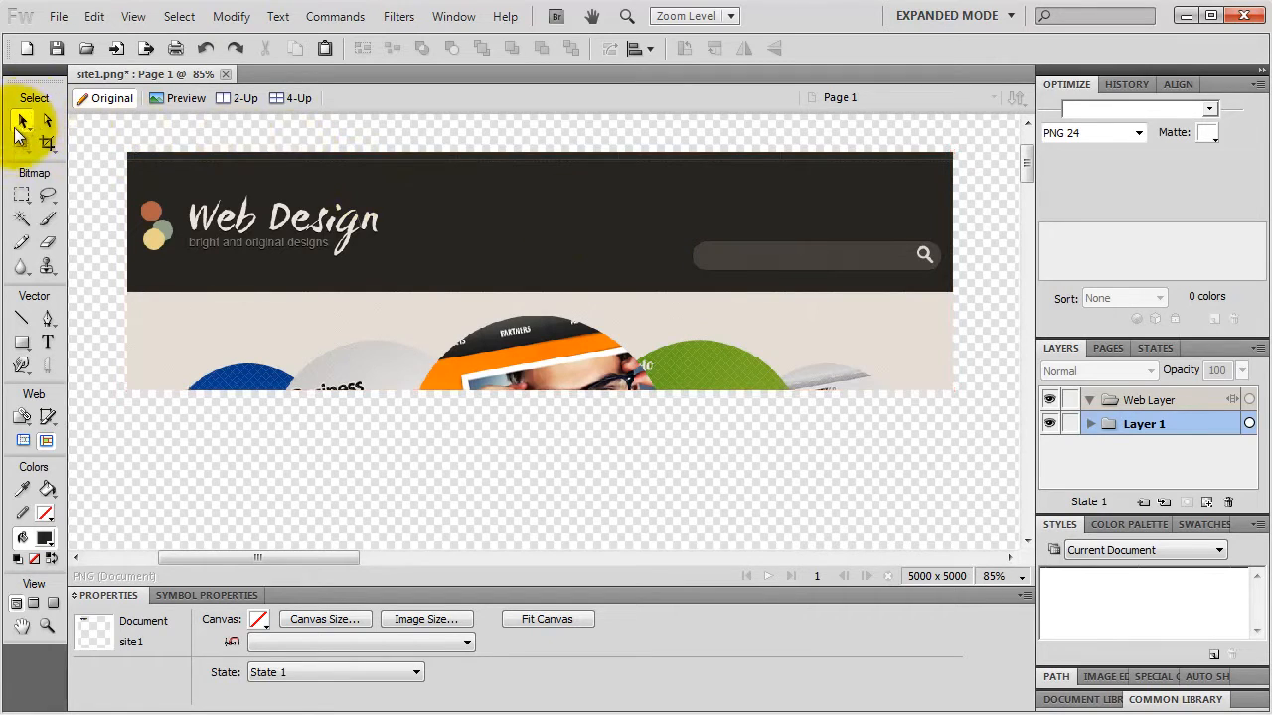
# - Select the area below the dark header of the bitmap with a rectangular marquee about 1053 by 209 px
pyautogui.click(341, 253)
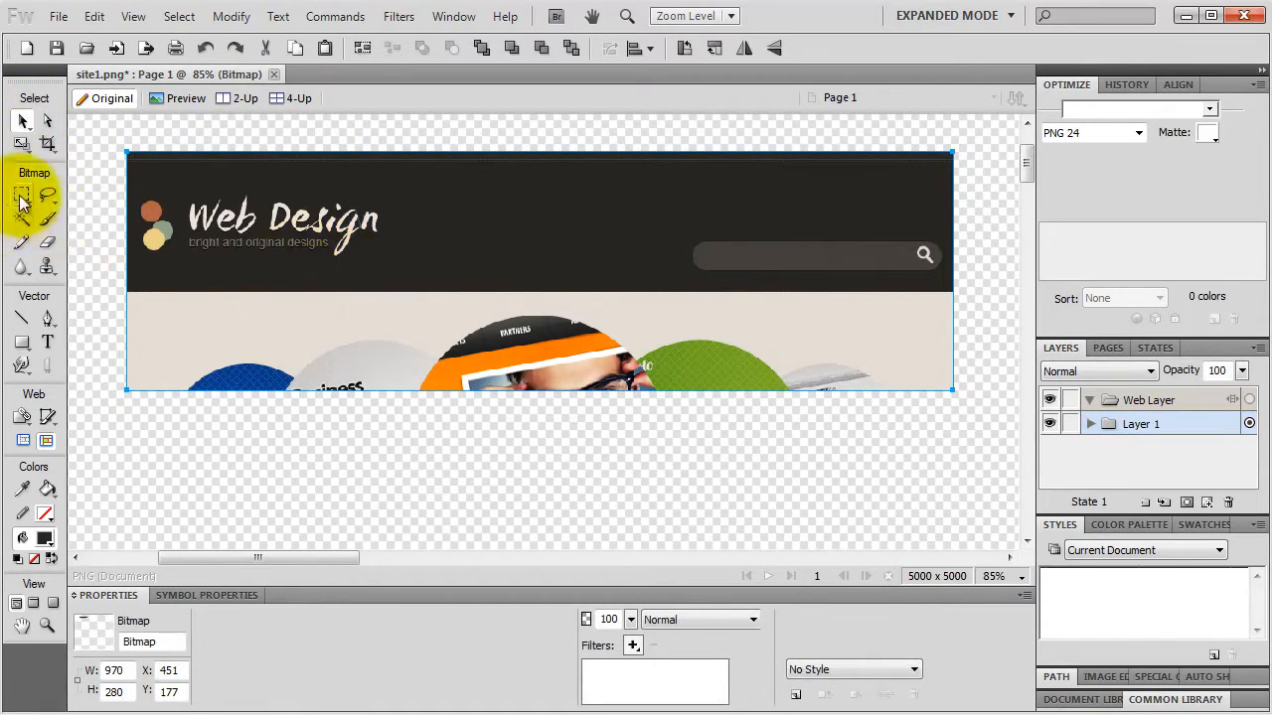
pyautogui.moveTo(24, 203); pyautogui.dragTo(95, 208)
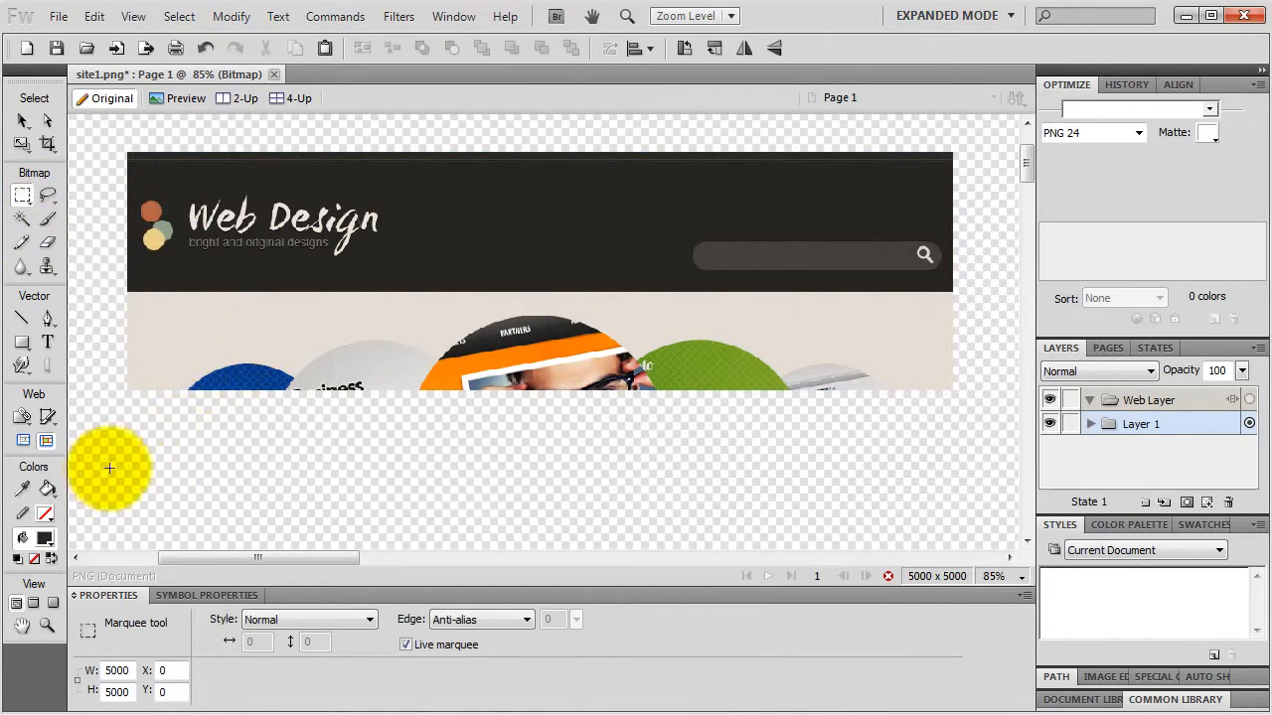
pyautogui.moveTo(105, 469); pyautogui.dragTo(990, 293)
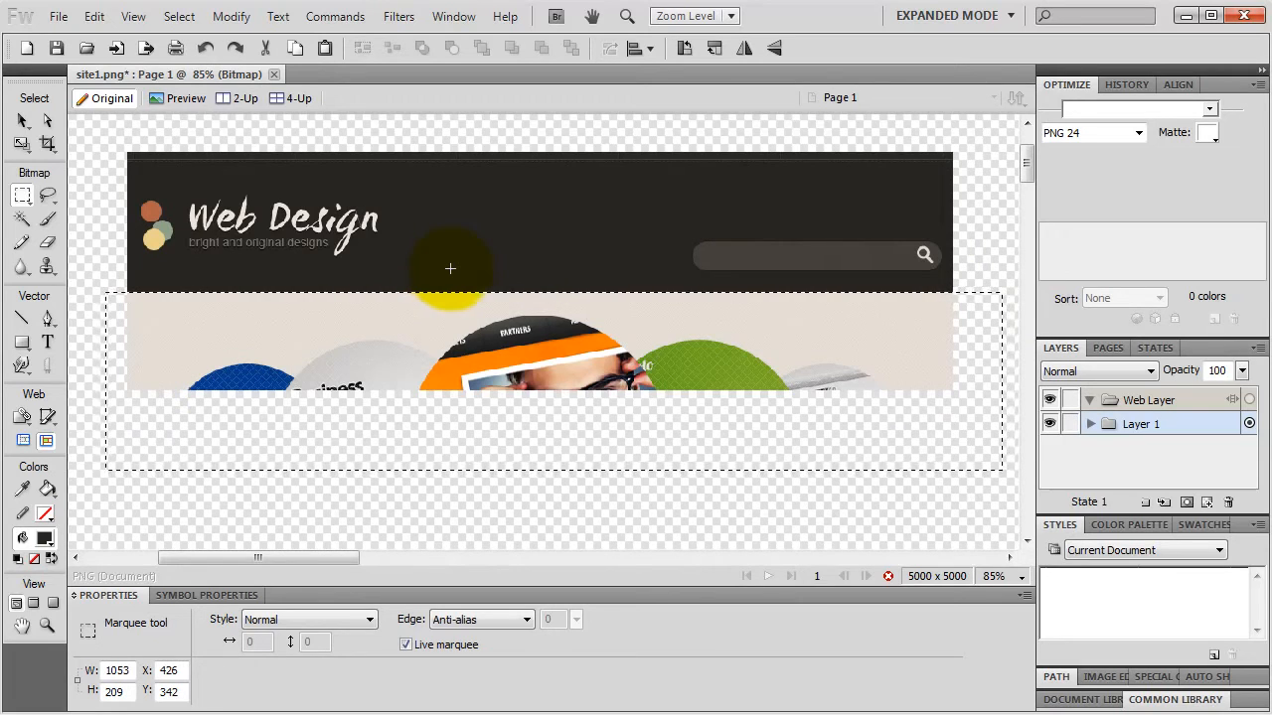
pyautogui.hotkey('ctrl', '=')
pyautogui.hotkey('ctrl', '=')
pyautogui.hotkey('ctrl', '=')
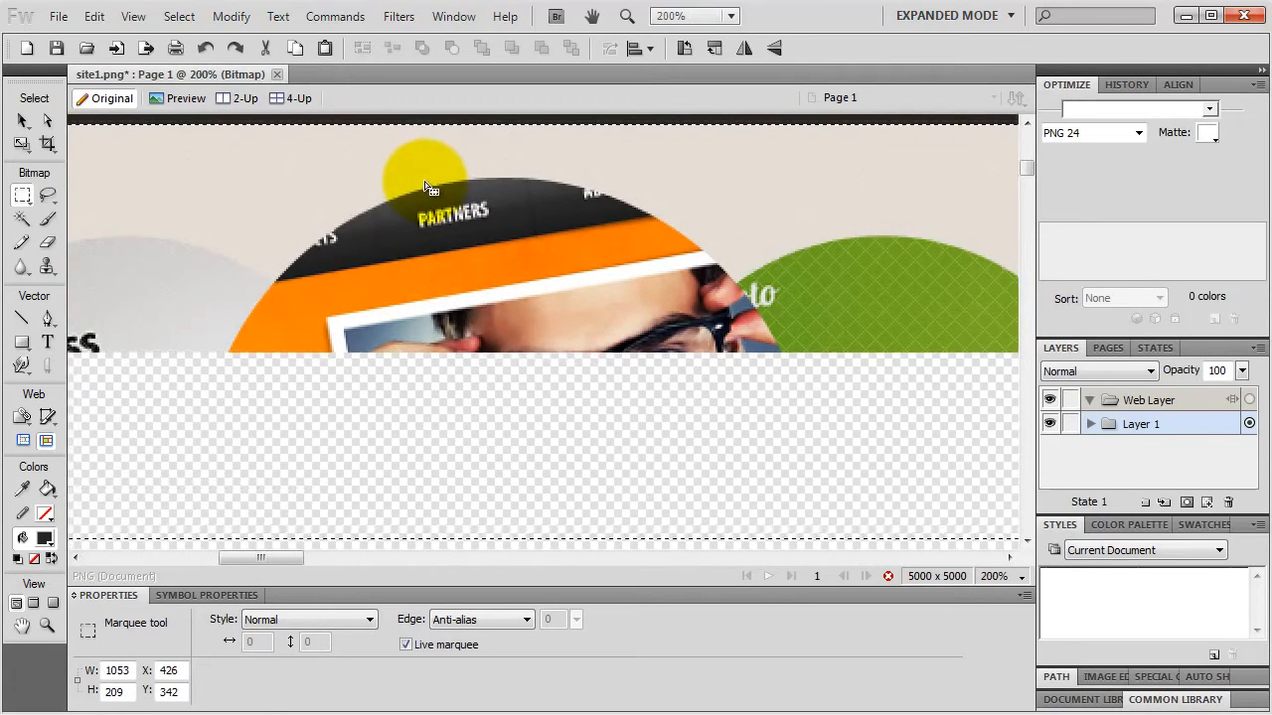
pyautogui.hotkey('ctrl', '-')
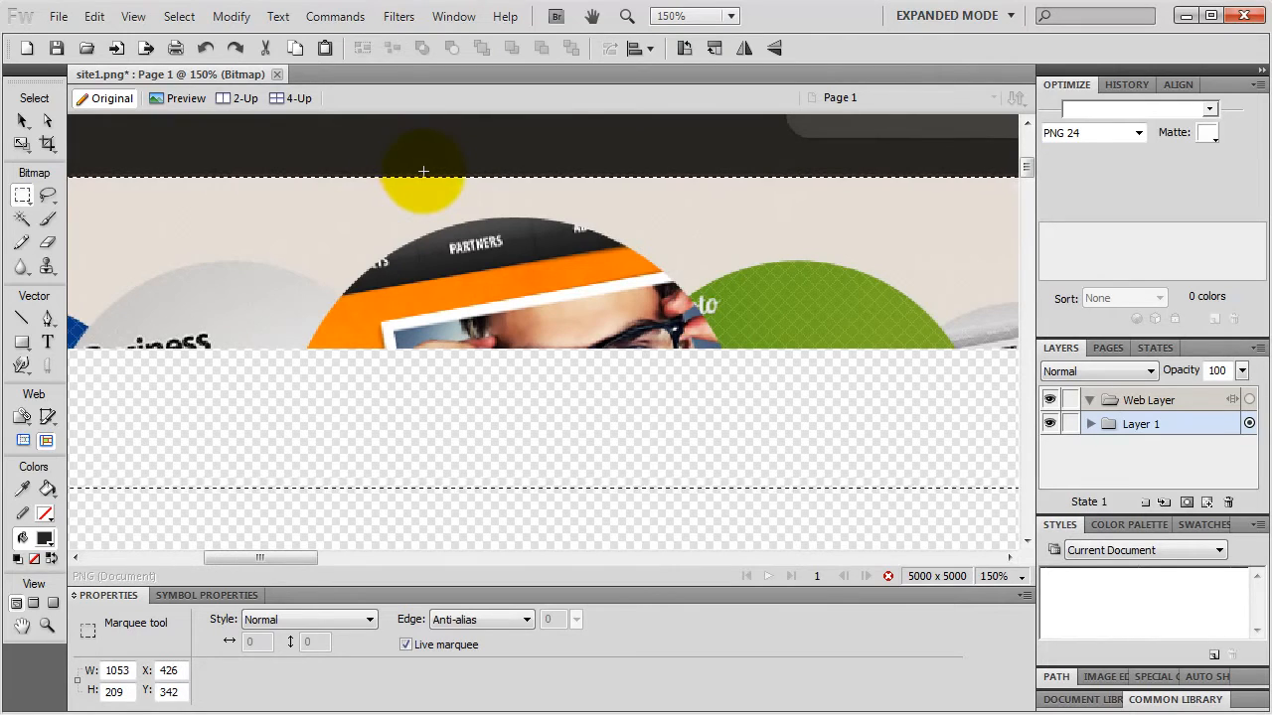
# - Nudge the marquee selection down two pixels and back up to the dark header's lower edge
pyautogui.press('Down')
pyautogui.press('Down')
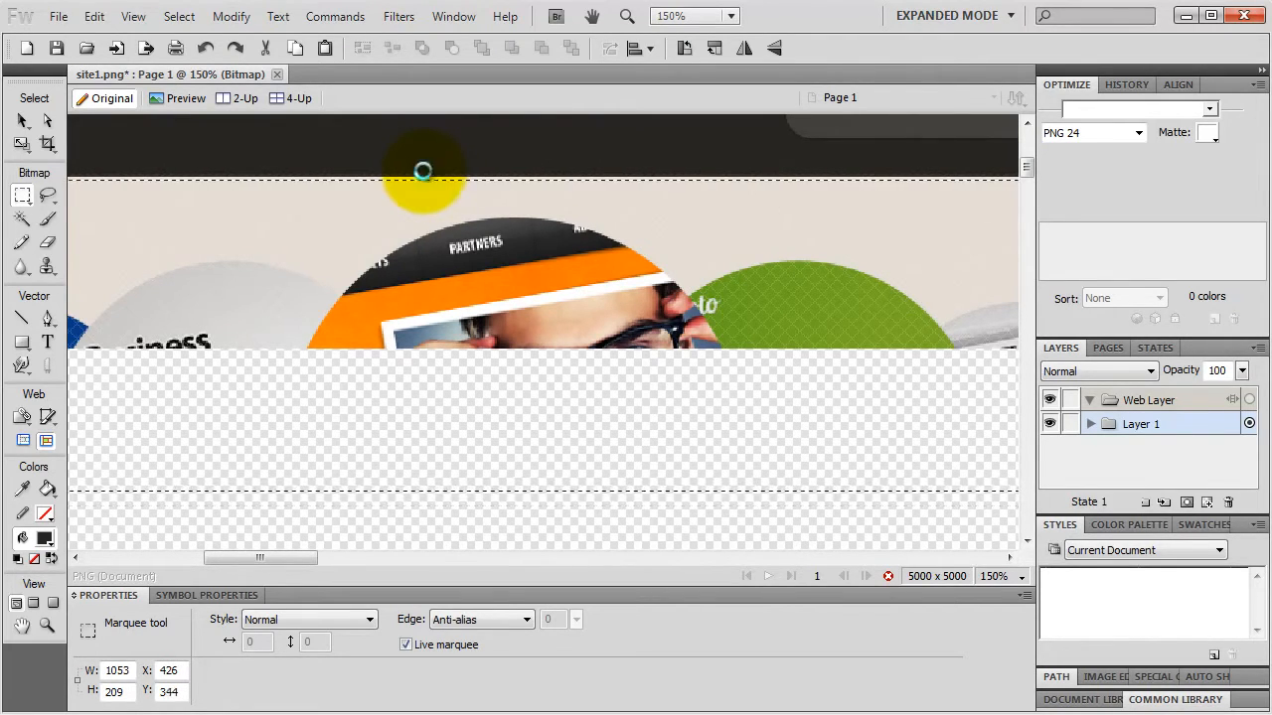
pyautogui.press('Up')
pyautogui.press('Up')
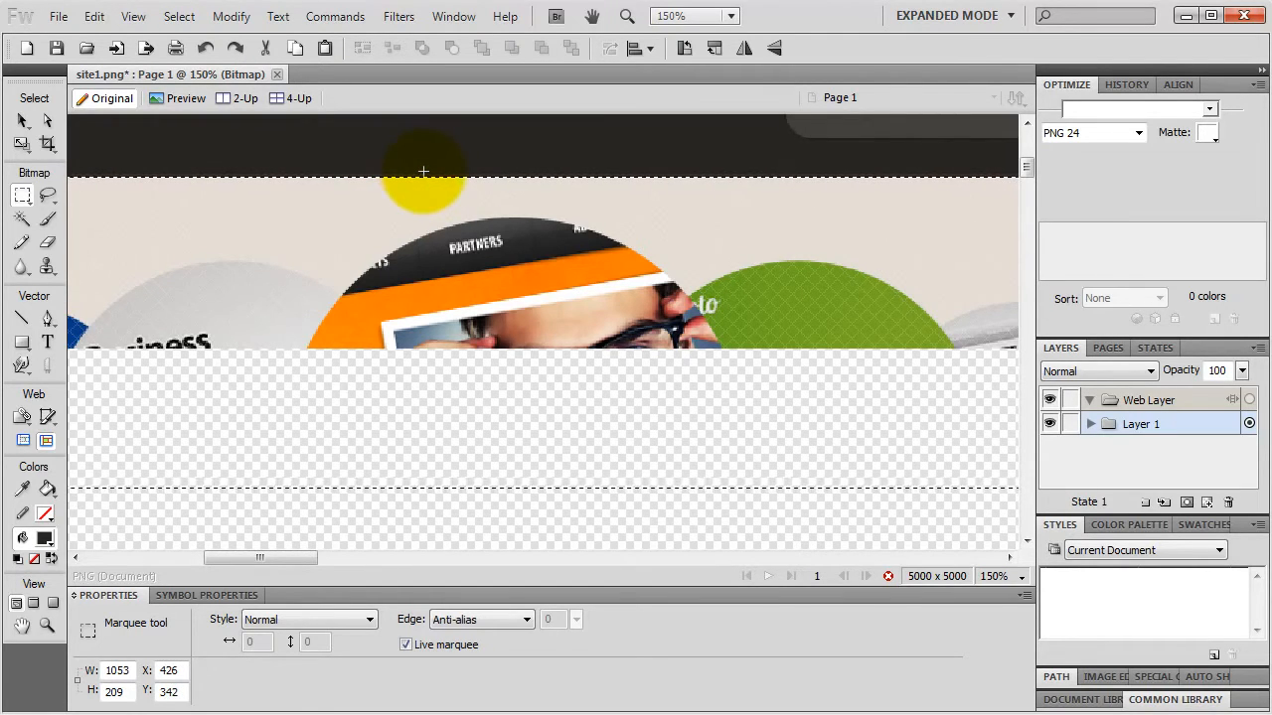
# - Add a small rectangle to the marquee selection's lower edge and subtract another small rectangle beside it
pyautogui.press('h')
pyautogui.moveTo(415, 208); pyautogui.dragTo(461, 243)
pyautogui.press('m')
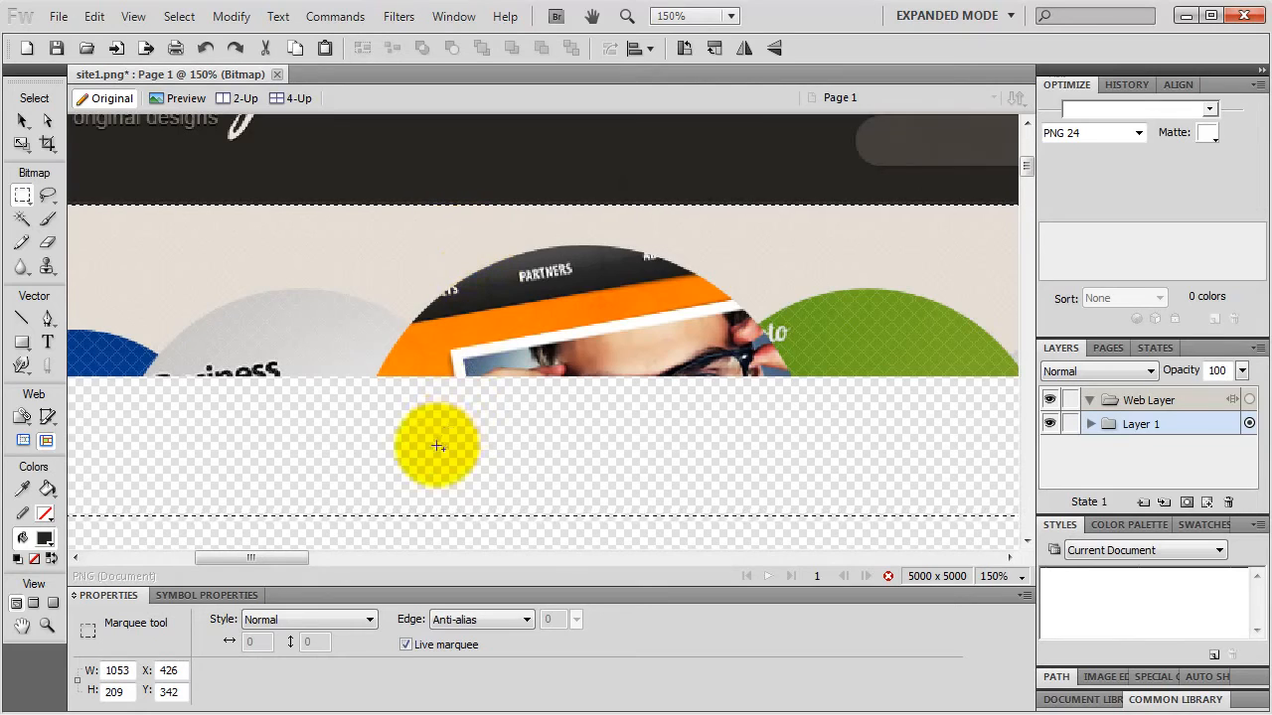
pyautogui.moveTo(424, 465); pyautogui.dragTo(472, 542)
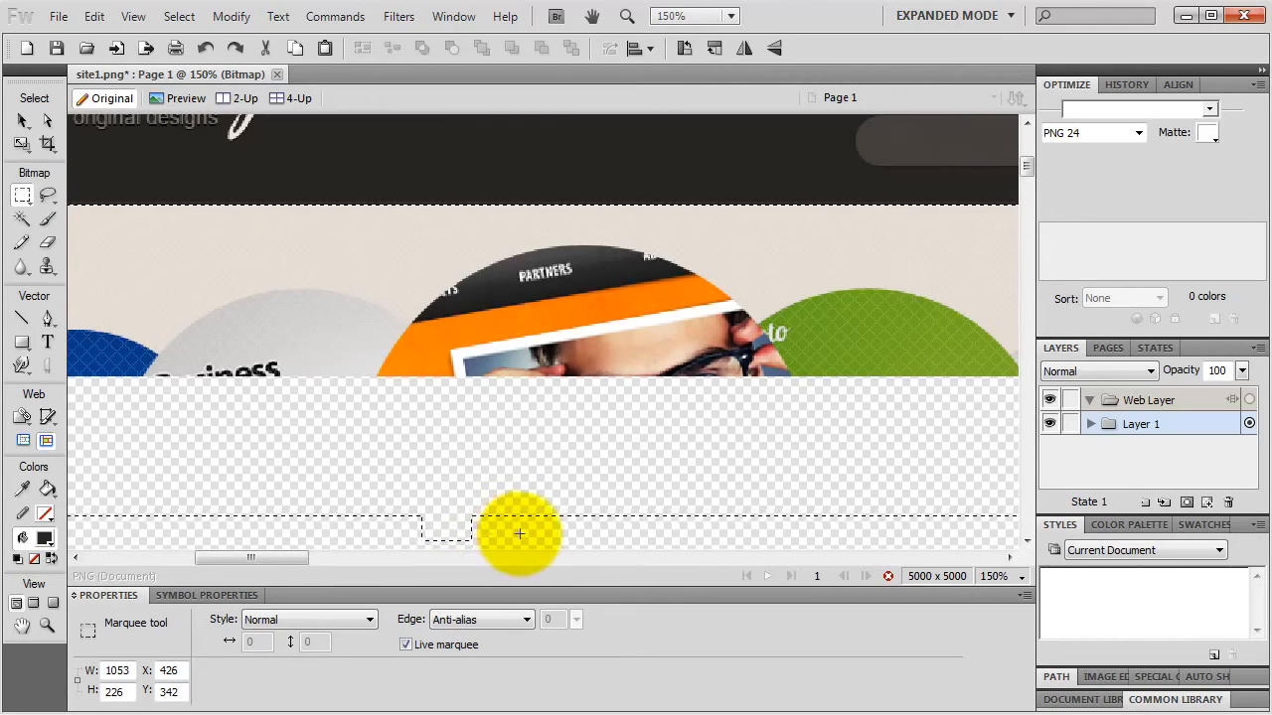
pyautogui.moveTo(519, 447); pyautogui.dragTo(583, 536)
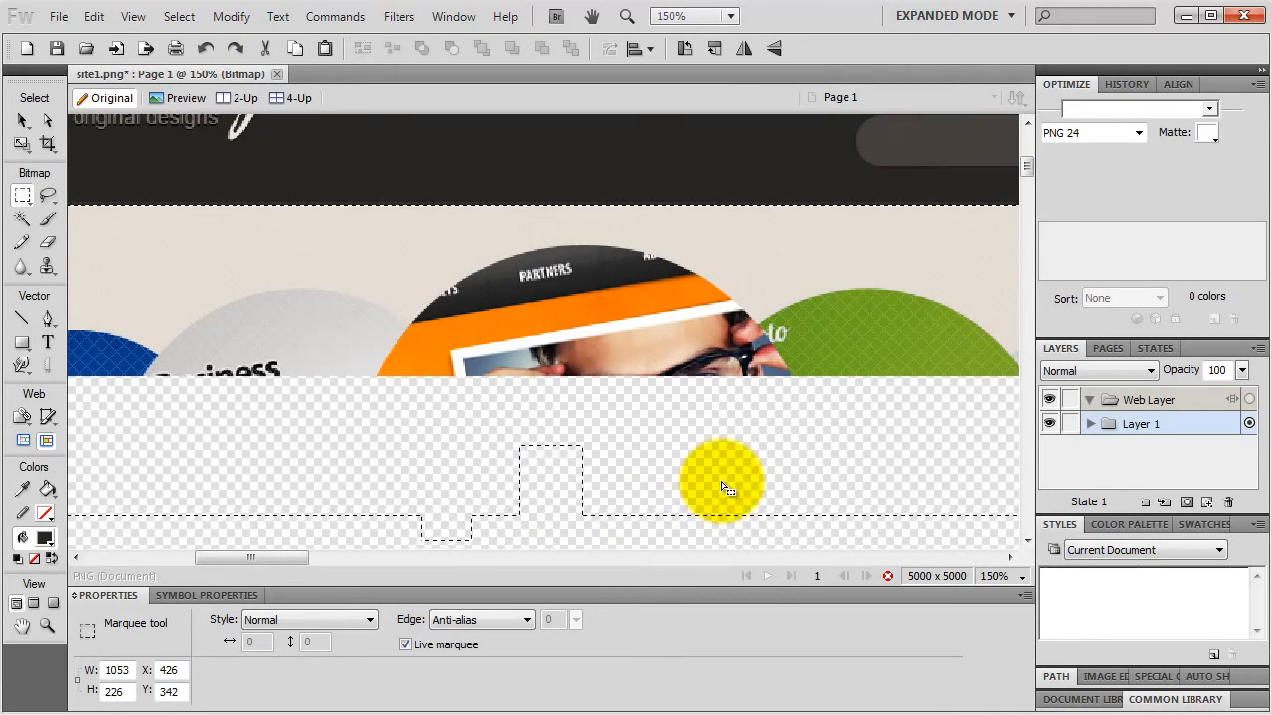
pyautogui.click(23, 195)
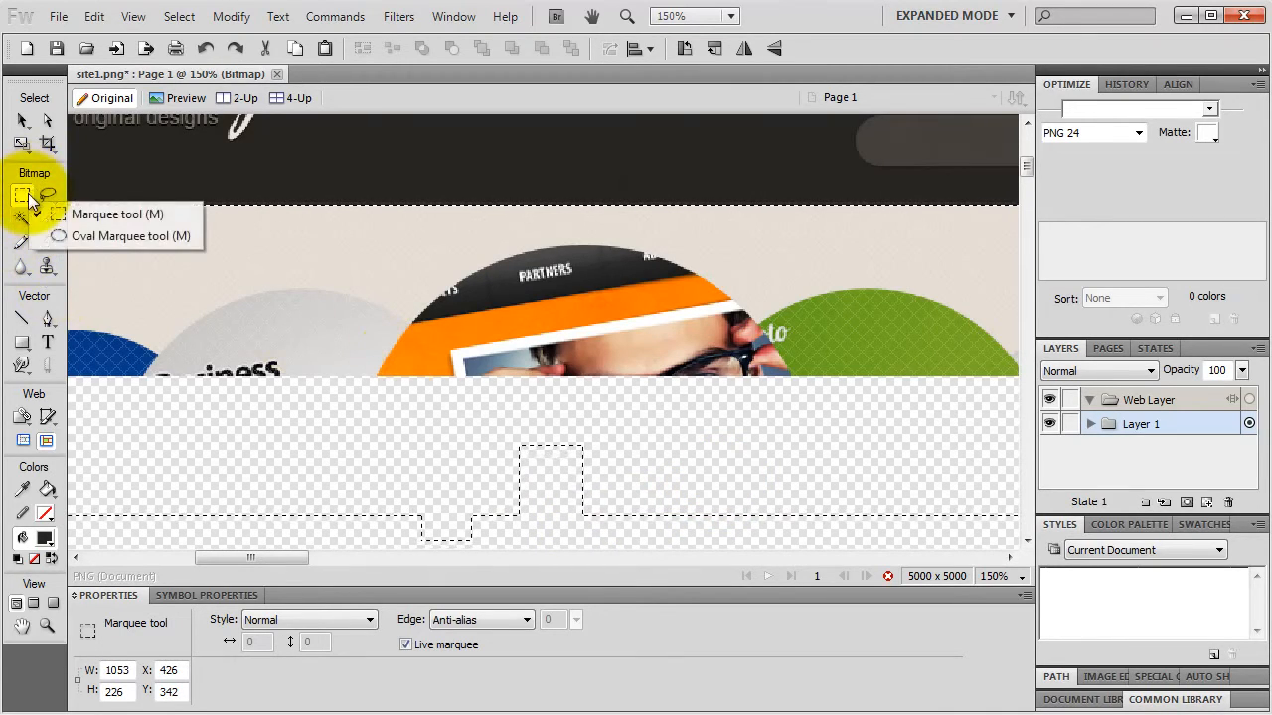
pyautogui.click(79, 235)
pyautogui.click(49, 197)
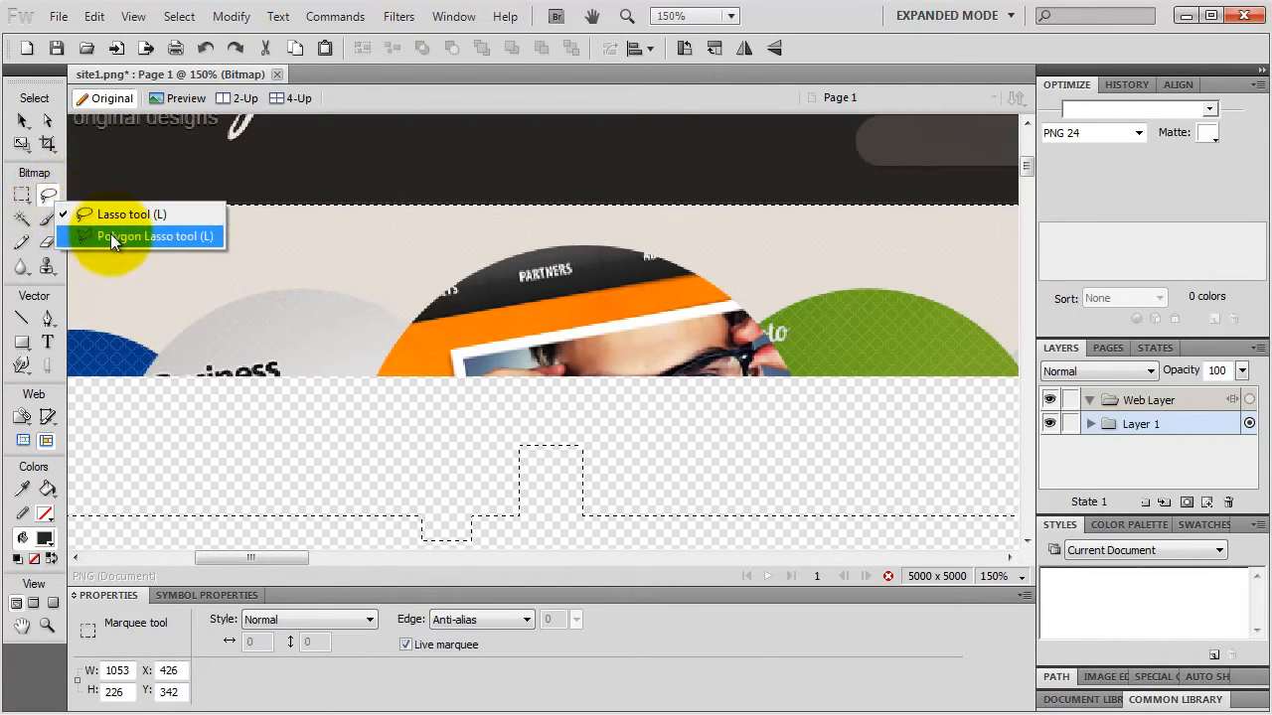
# - Delete the selected area below the dark header from the bitmap, deselect the marquee and return to the Pointer tool
pyautogui.click(45, 195)
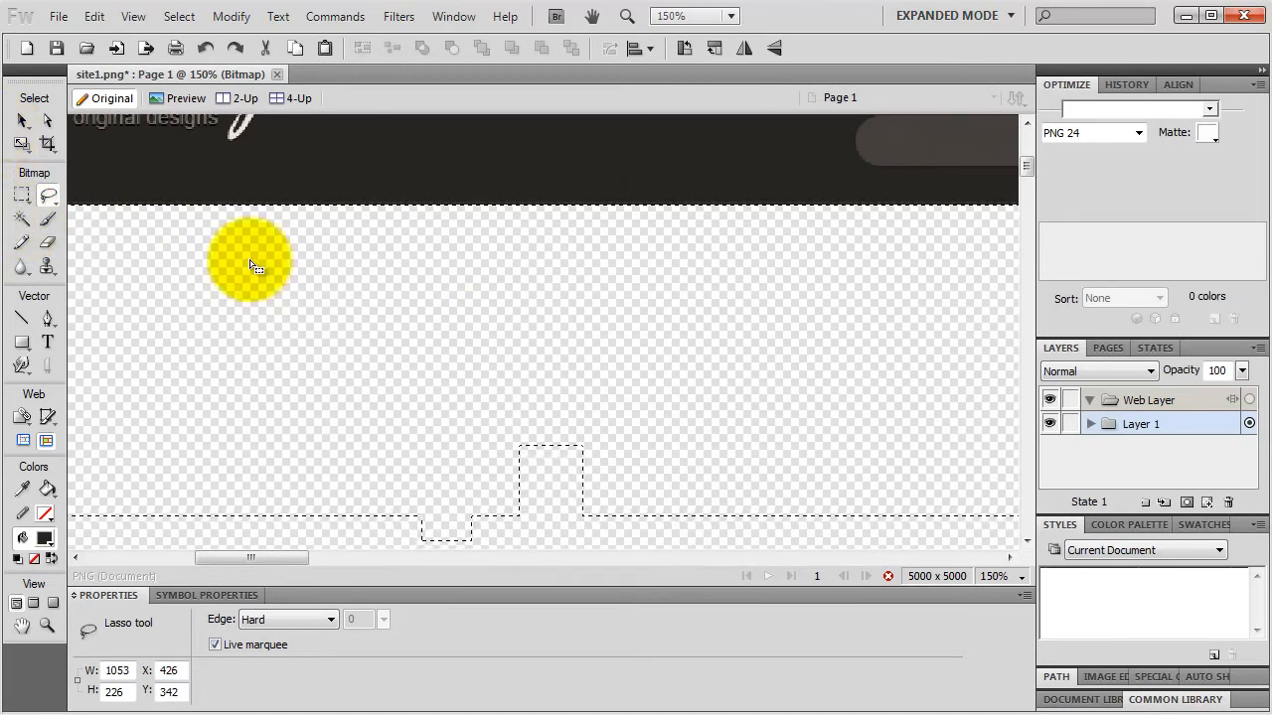
pyautogui.rightClick(367, 341)
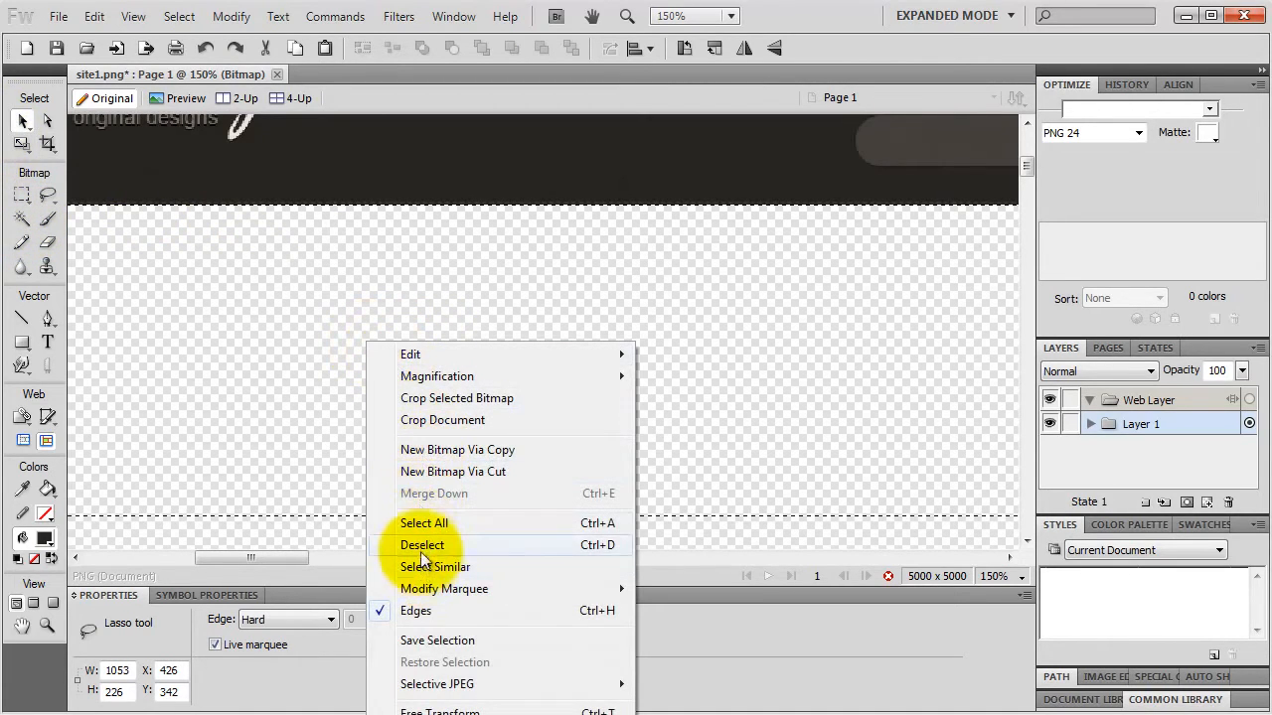
pyautogui.click(422, 542)
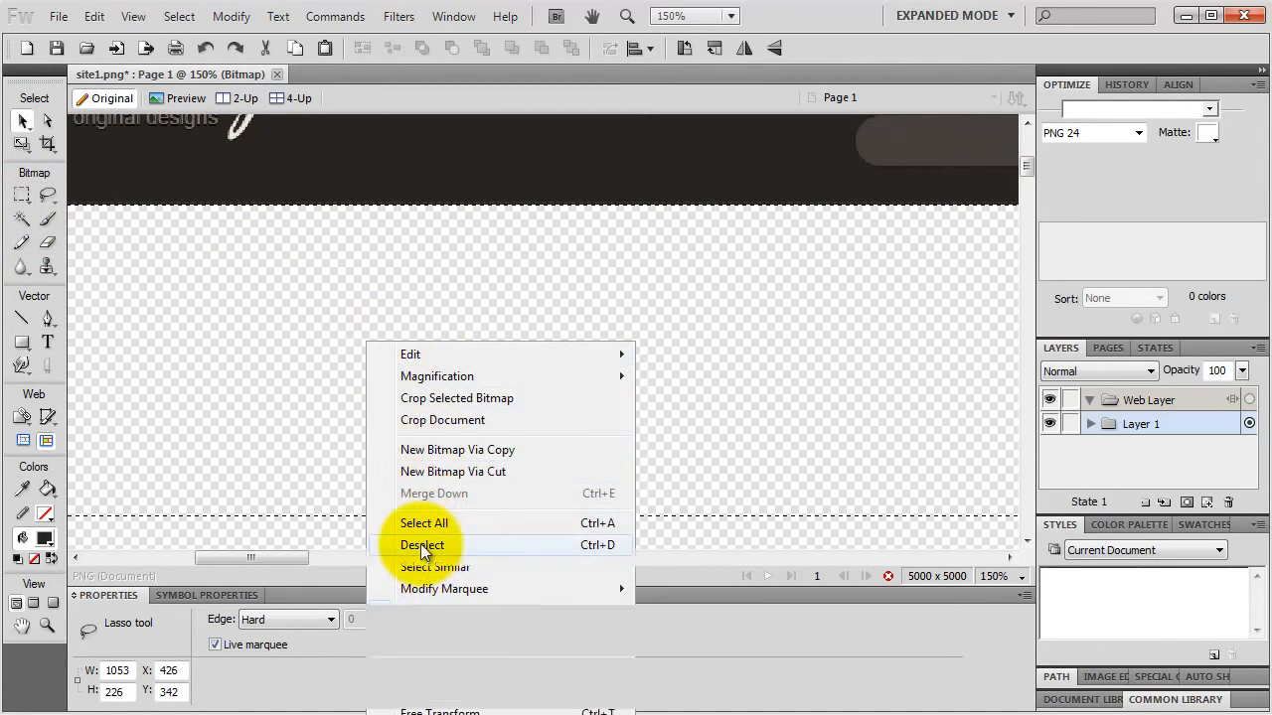
pyautogui.click(23, 122)
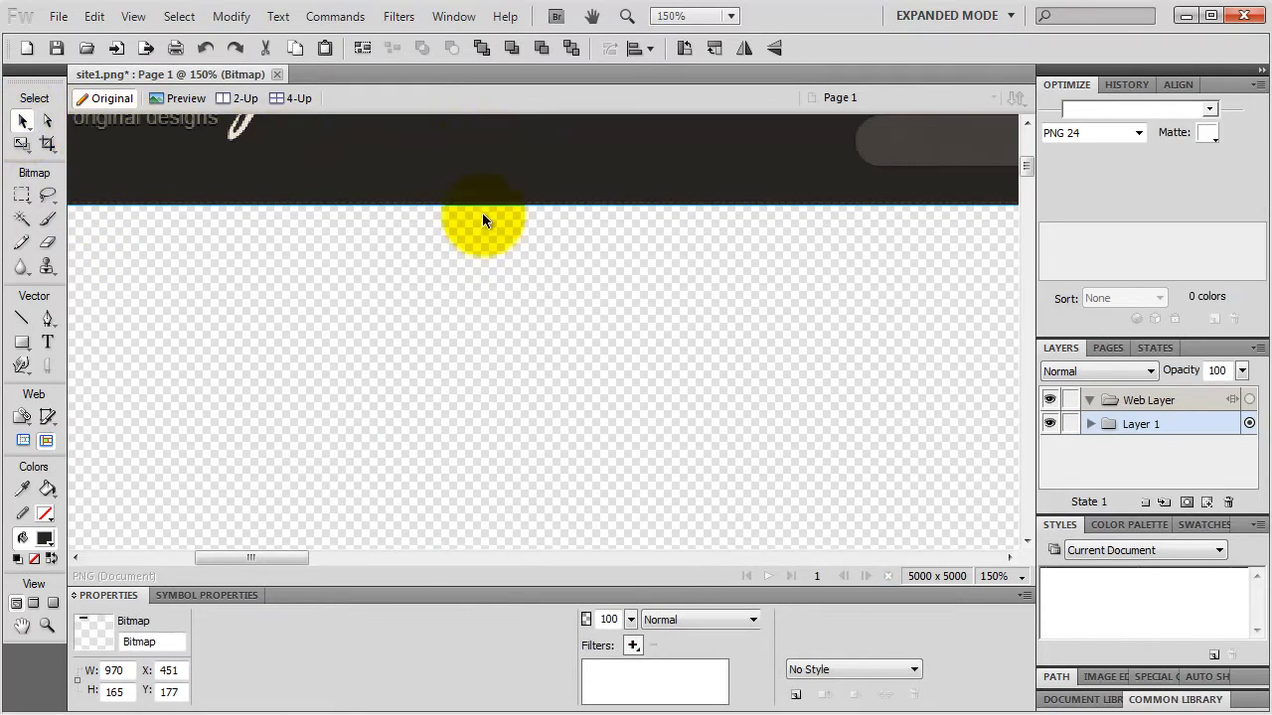
# - Duplicate the cropped header bitmap directly below the original, at about X 452, Y 396
pyautogui.hotkey('ctrl', '-')
pyautogui.hotkey('ctrl', '-')
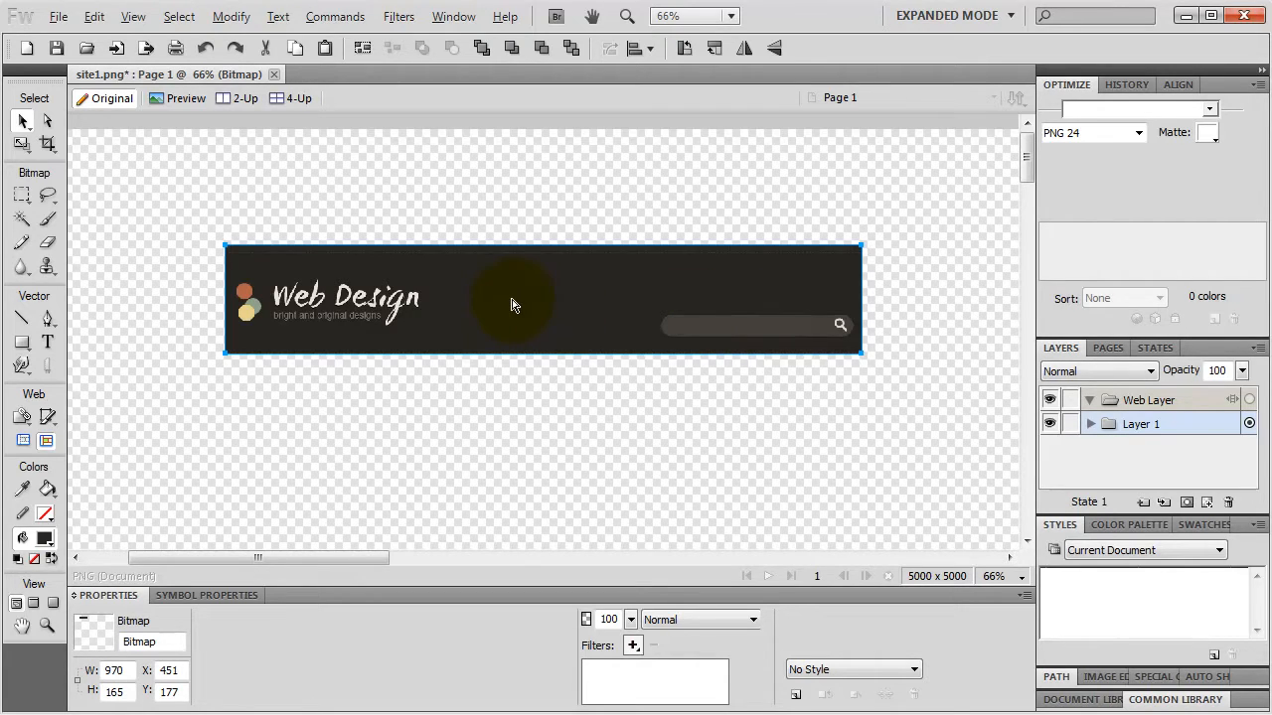
pyautogui.moveTo(512, 305); pyautogui.dragTo(515, 450)
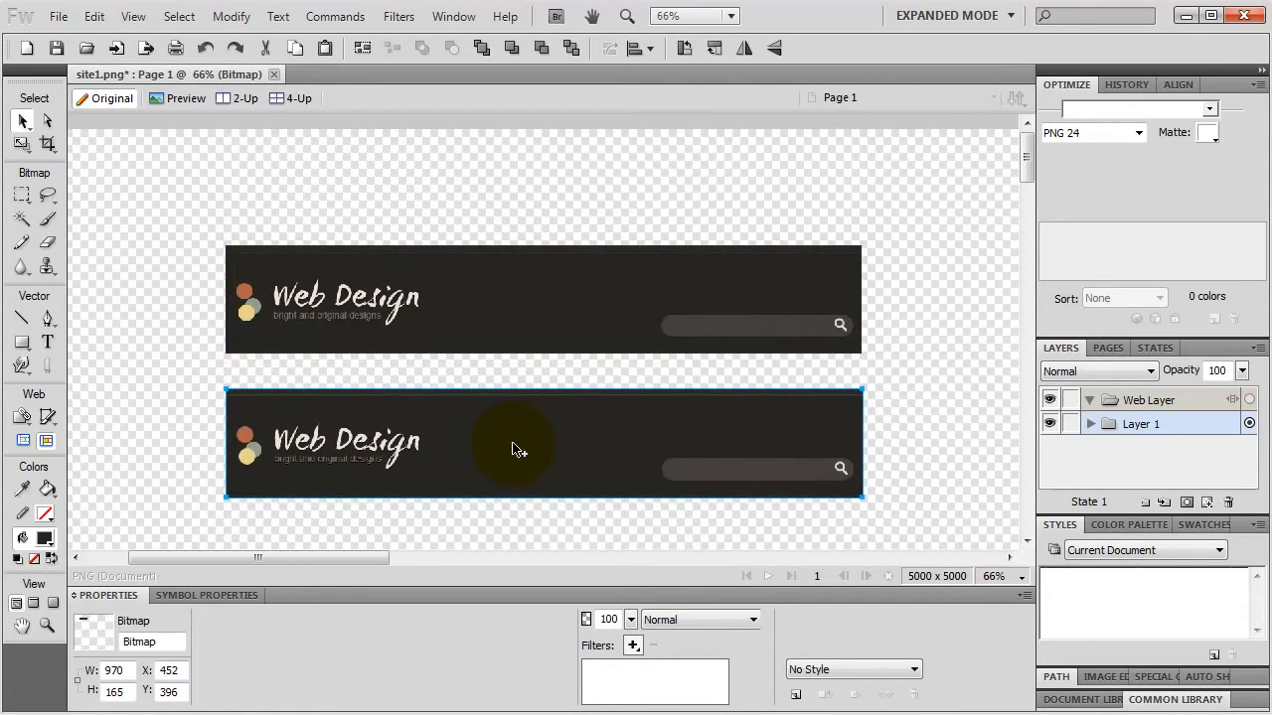
# - Clone plain dark background over the end of the "Web Design" logo on the lower header with the Rubber Stamp tool at size 55
pyautogui.hotkey('ctrl', '1')
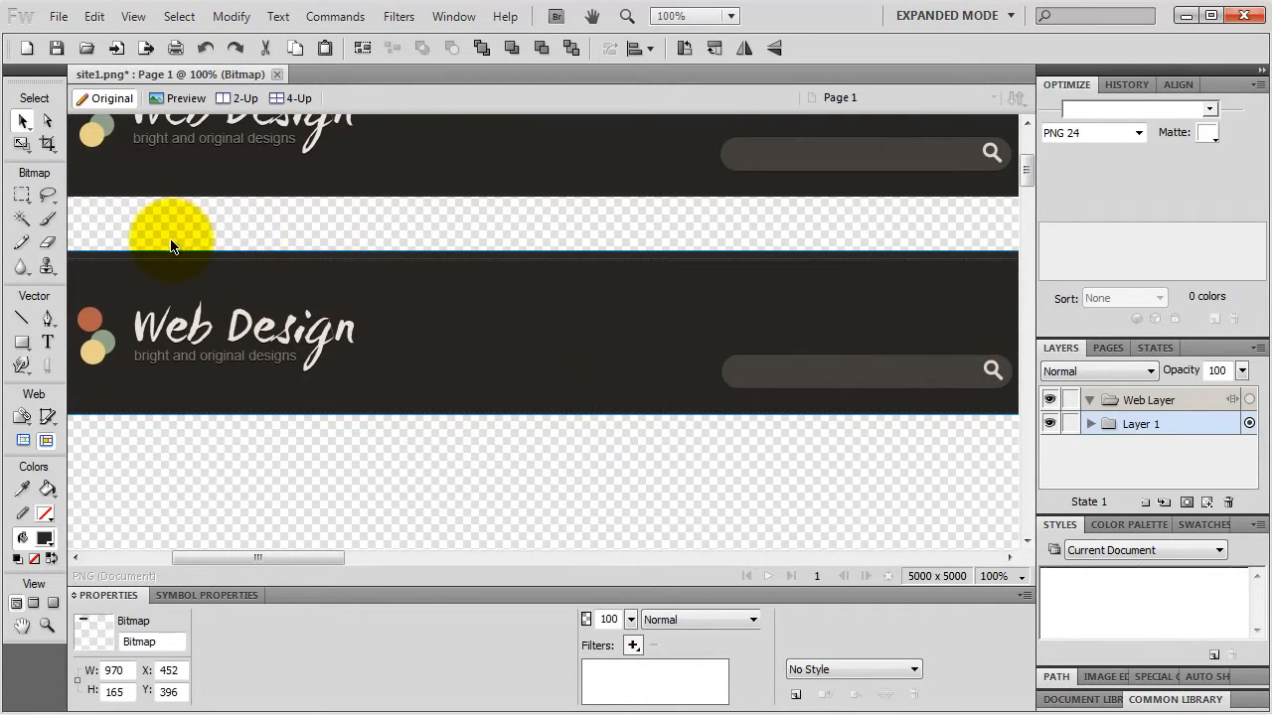
pyautogui.click(47, 266)
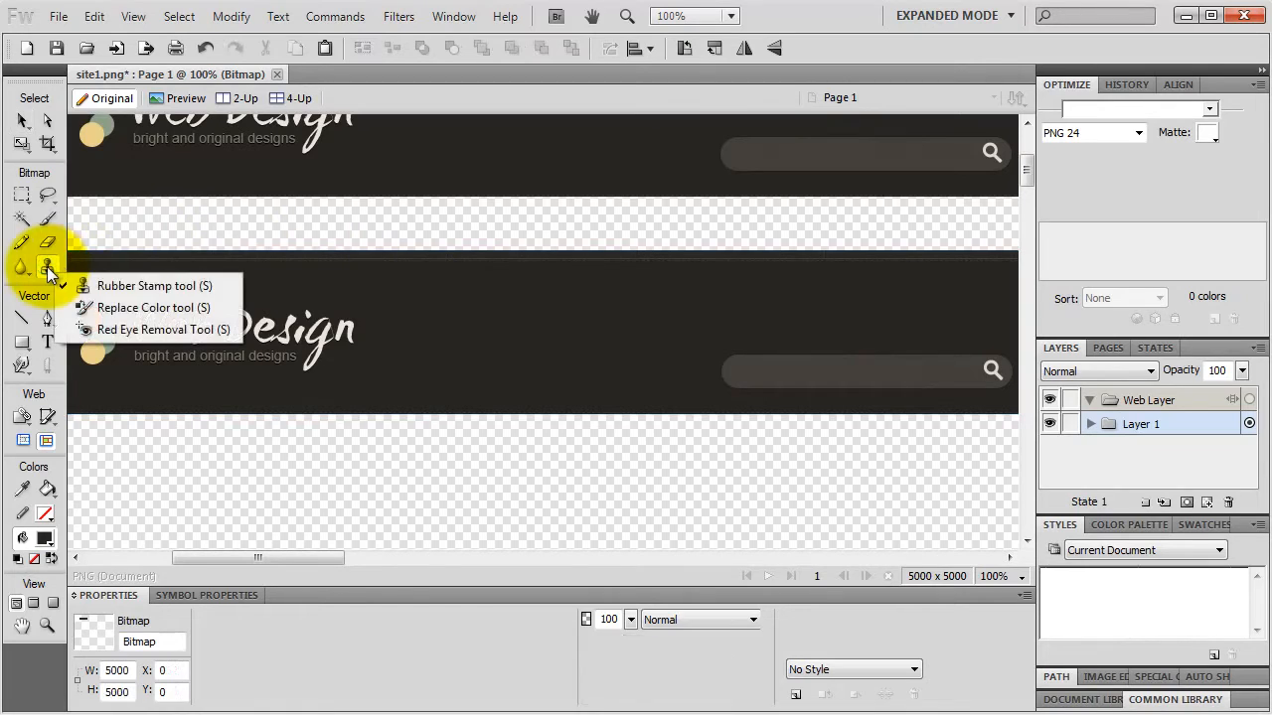
pyautogui.click(115, 284)
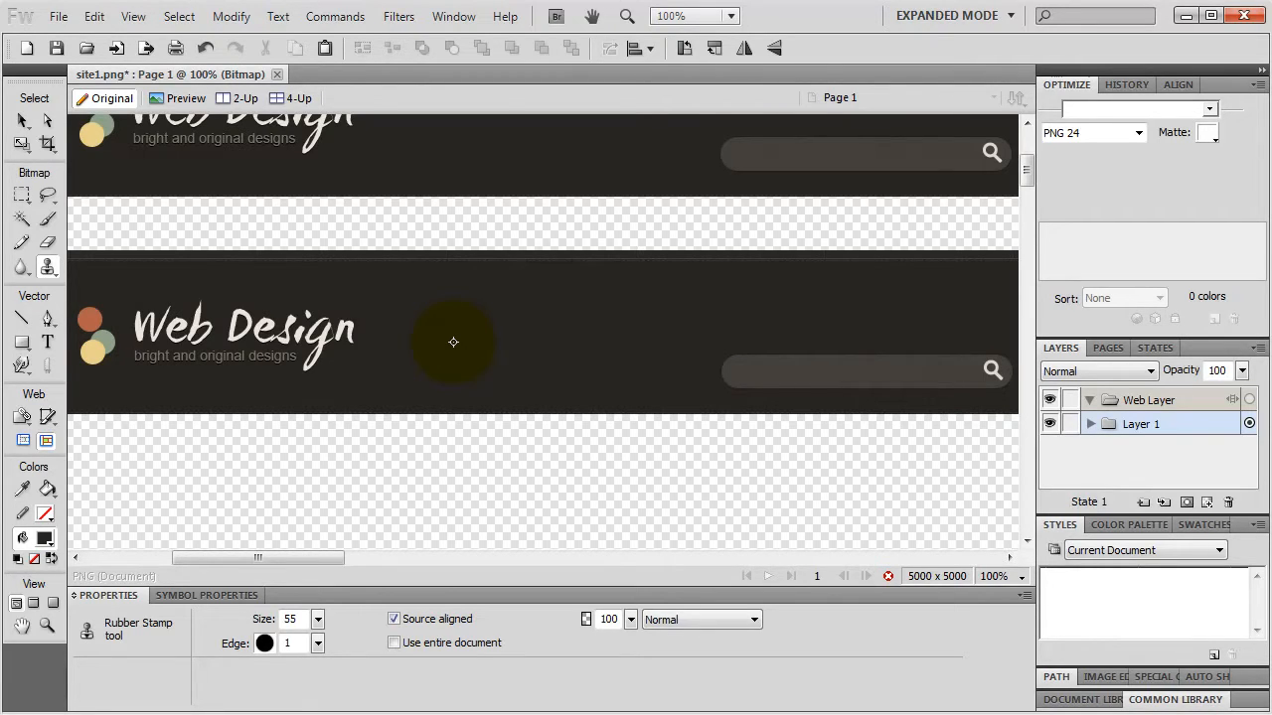
pyautogui.click(453, 342)
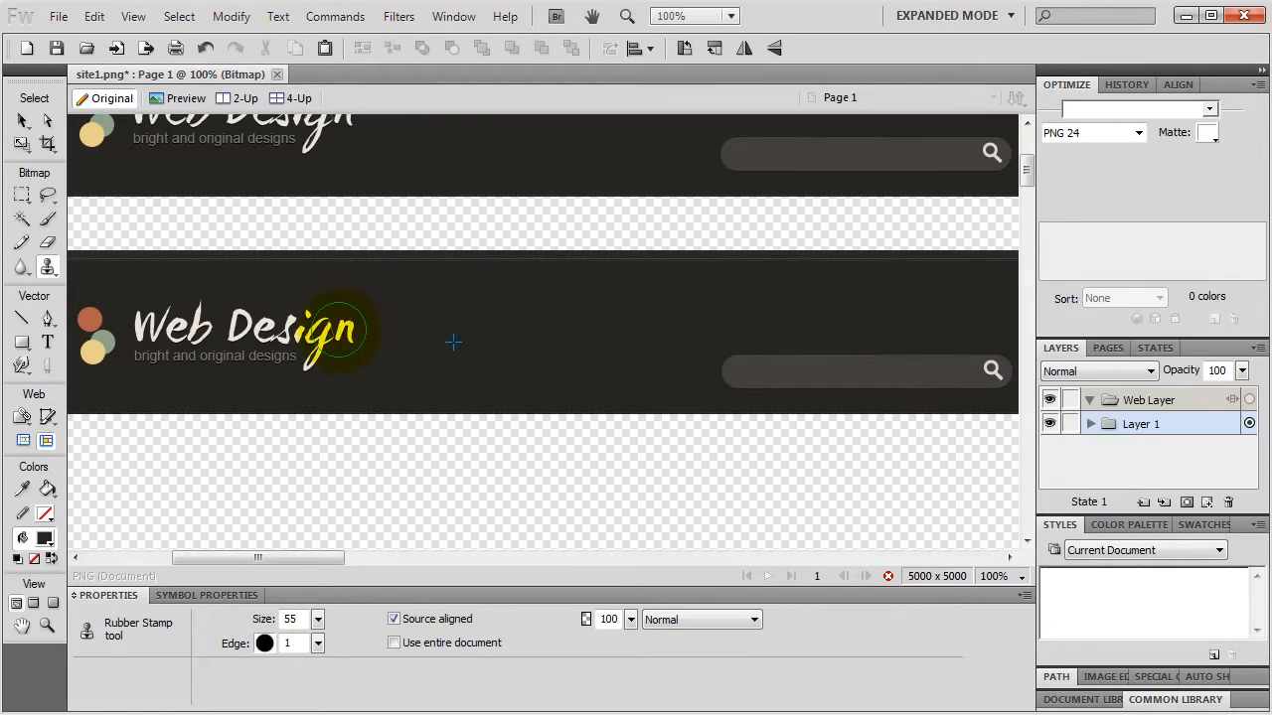
pyautogui.click(338, 330)
pyautogui.moveTo(338, 330)
pyautogui.mouseDown()
pyautogui.moveTo(321, 318)
pyautogui.moveTo(312, 352)
pyautogui.moveTo(470, 267)
pyautogui.mouseUp()
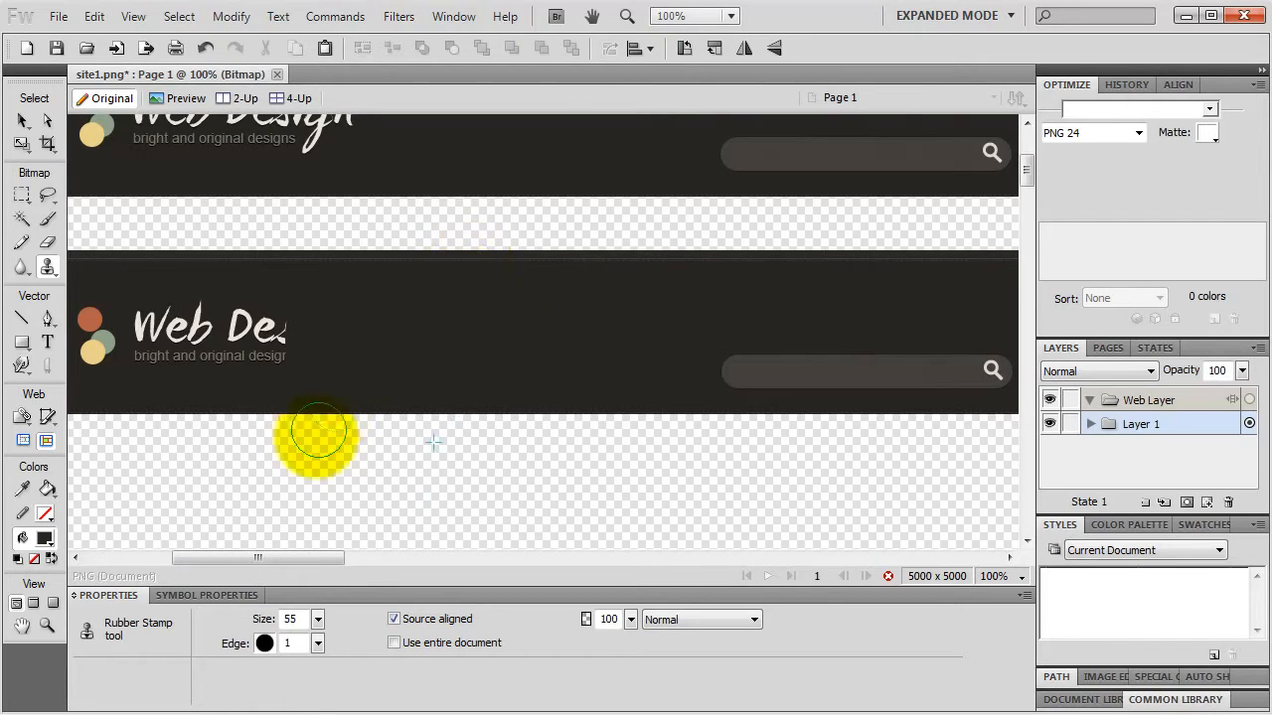
# - Set the Rubber Stamp size to 50 and clone dark background over the remaining logo, tagline and search bar on the lower header
pyautogui.moveTo(317, 615); pyautogui.dragTo(318, 650)
pyautogui.click(320, 644)
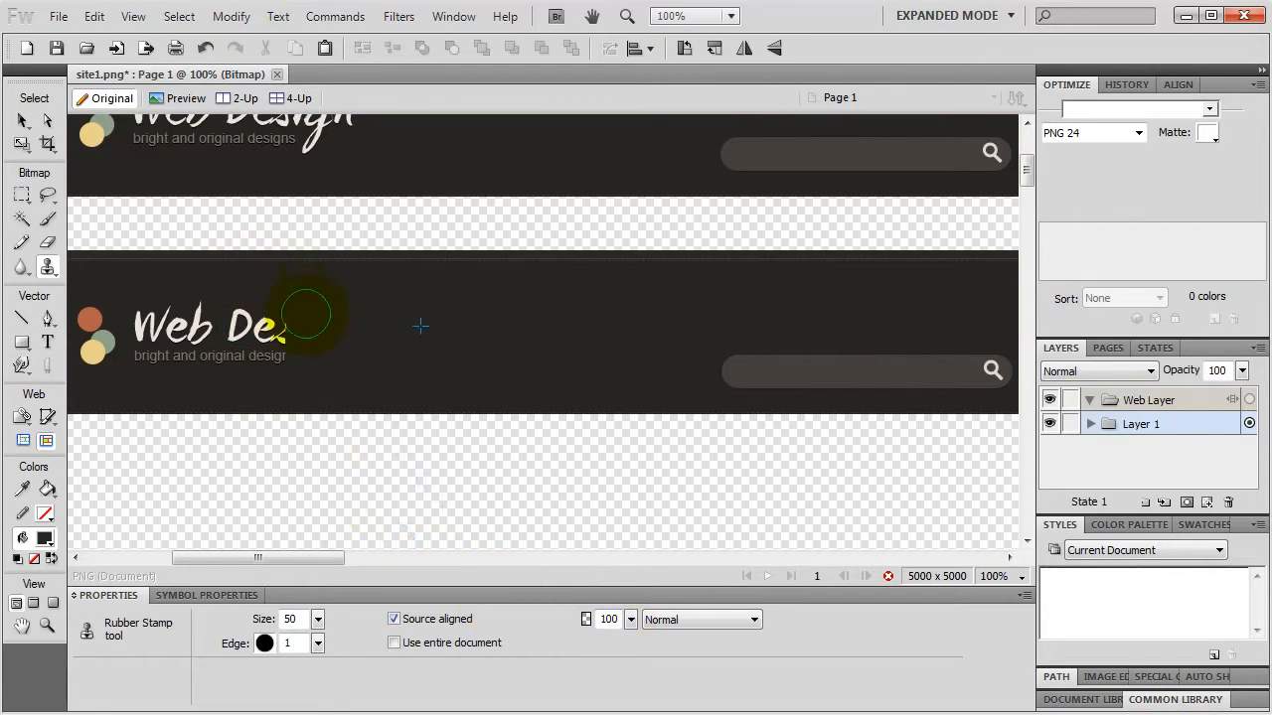
pyautogui.moveTo(283, 349)
pyautogui.mouseDown()
pyautogui.moveTo(265, 321)
pyautogui.moveTo(258, 351)
pyautogui.moveTo(243, 308)
pyautogui.moveTo(243, 351)
pyautogui.moveTo(207, 300)
pyautogui.moveTo(210, 350)
pyautogui.moveTo(179, 311)
pyautogui.moveTo(177, 356)
pyautogui.moveTo(149, 305)
pyautogui.moveTo(146, 337)
pyautogui.moveTo(92, 303)
pyautogui.moveTo(99, 354)
pyautogui.mouseUp()
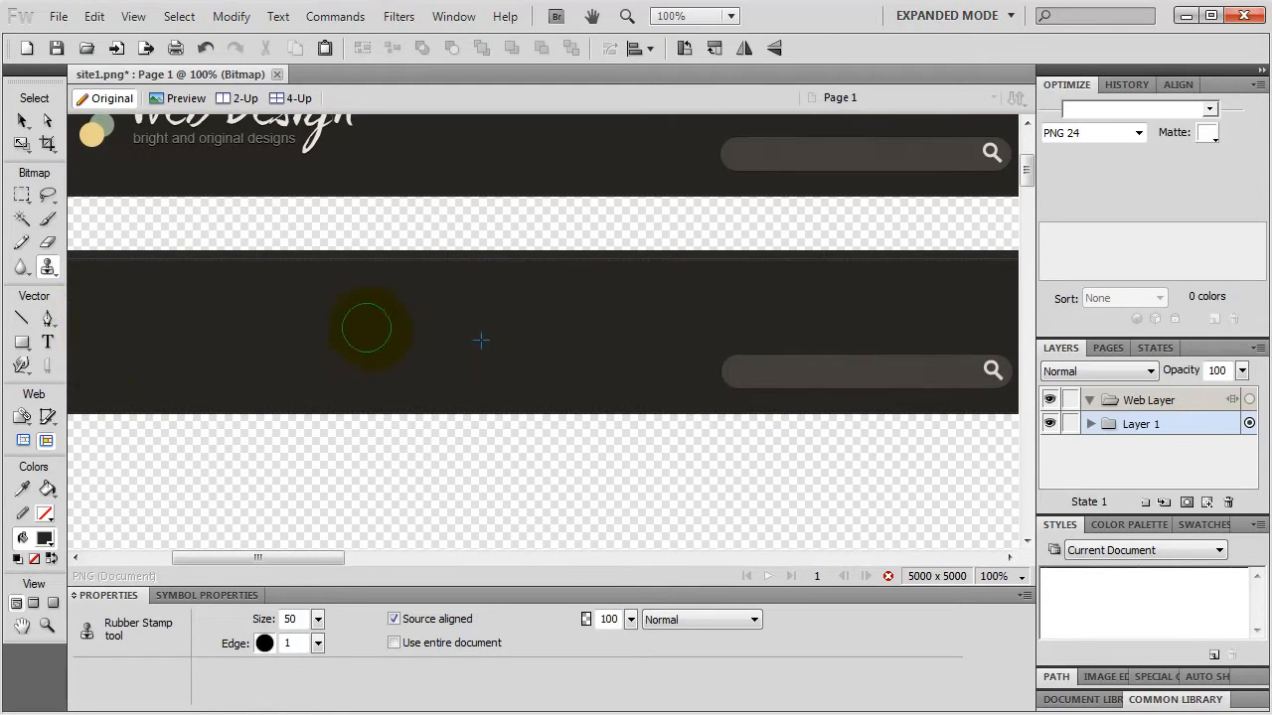
pyautogui.keyDown('alt'); pyautogui.click(657, 325); pyautogui.keyUp('alt')
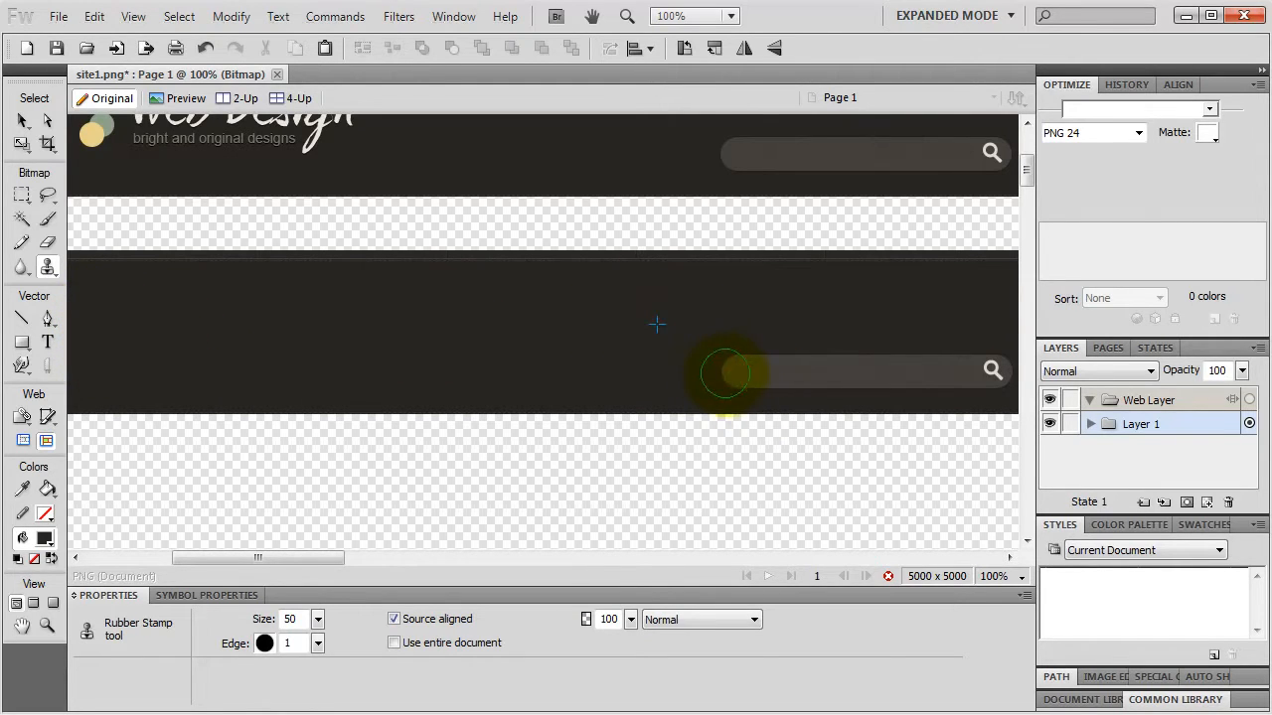
pyautogui.moveTo(732, 369); pyautogui.dragTo(984, 364)
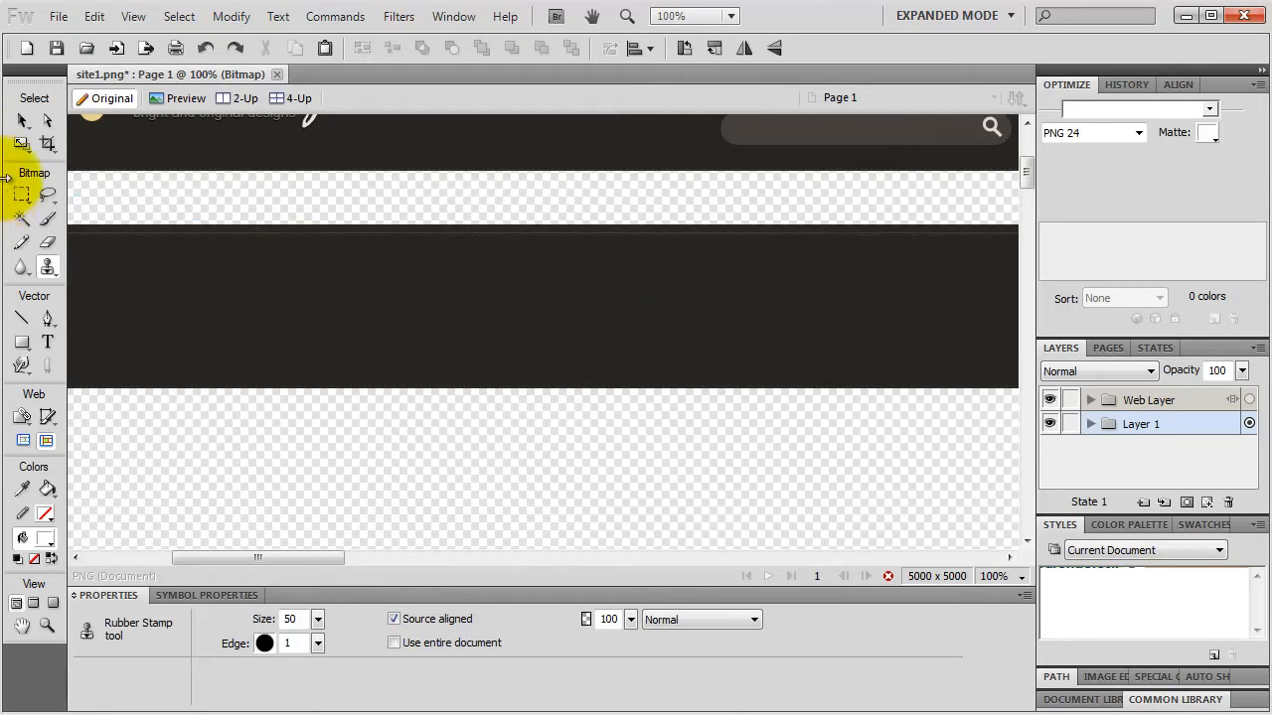
# - Constrain the proportions of the blank lower header bitmap and set its width to 950
pyautogui.click(23, 120)
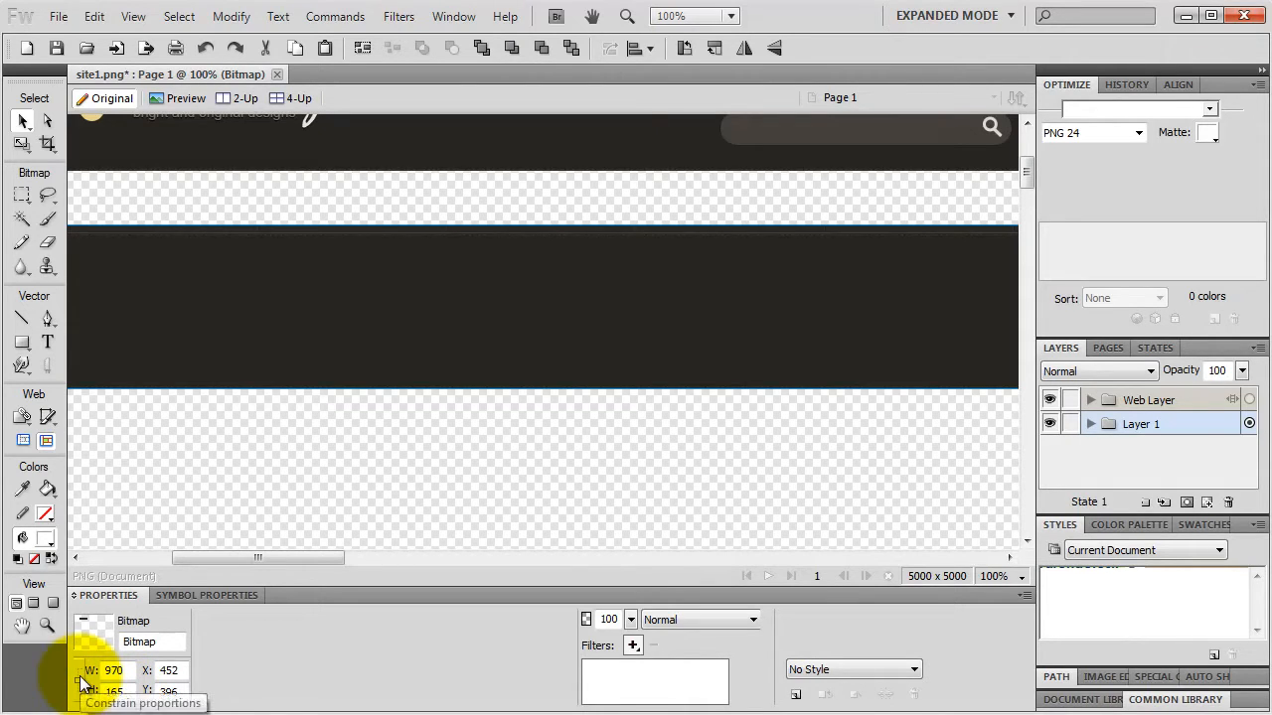
pyautogui.click(83, 682)
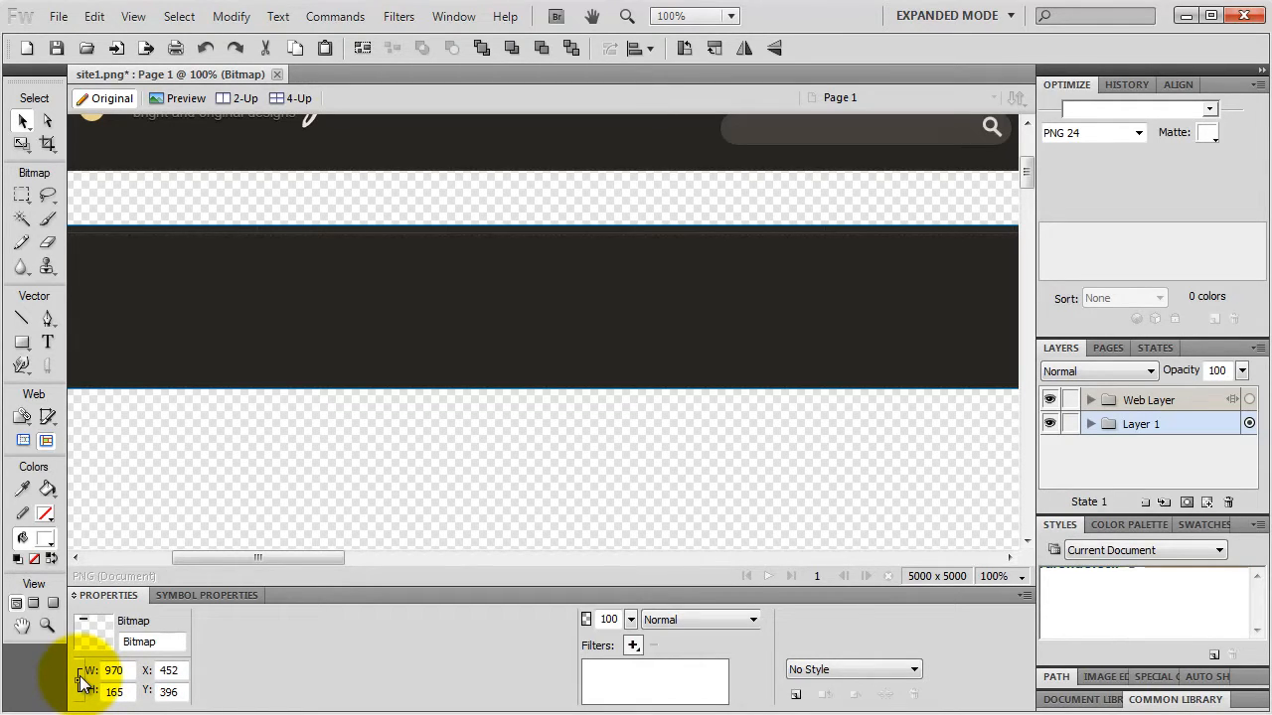
pyautogui.doubleClick(112, 671)
pyautogui.write('960')
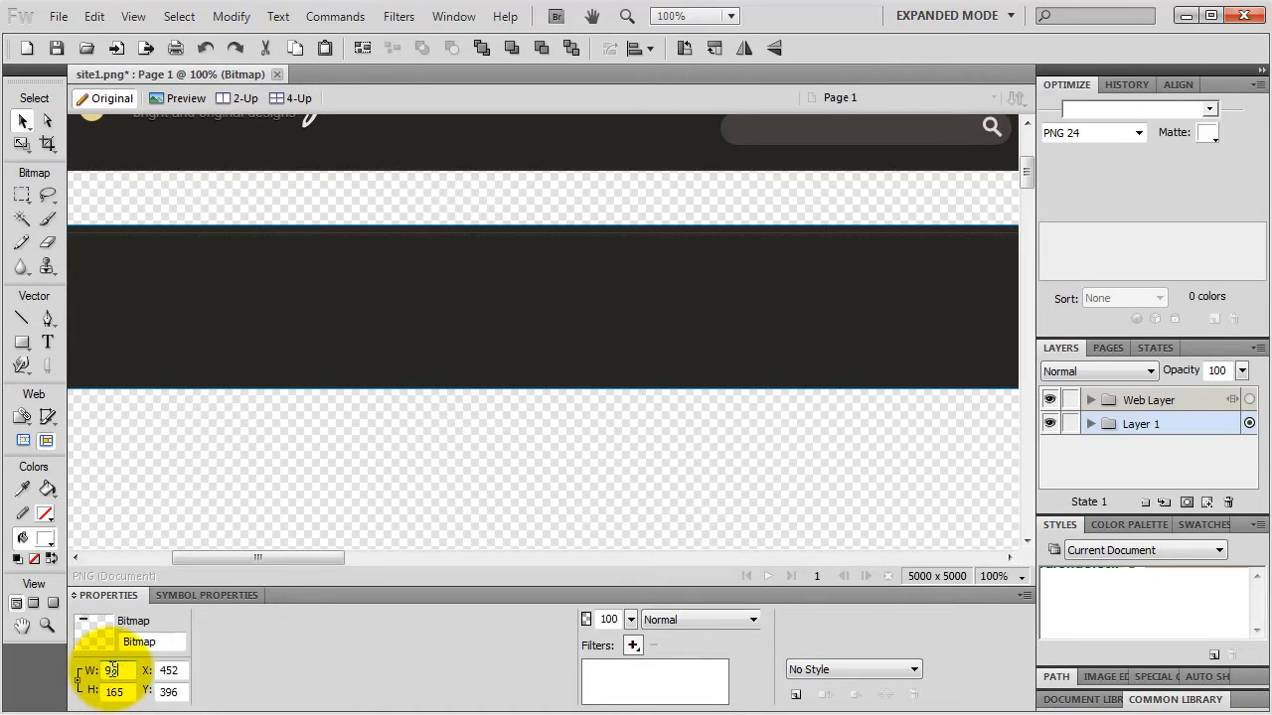
pyautogui.press('Return')
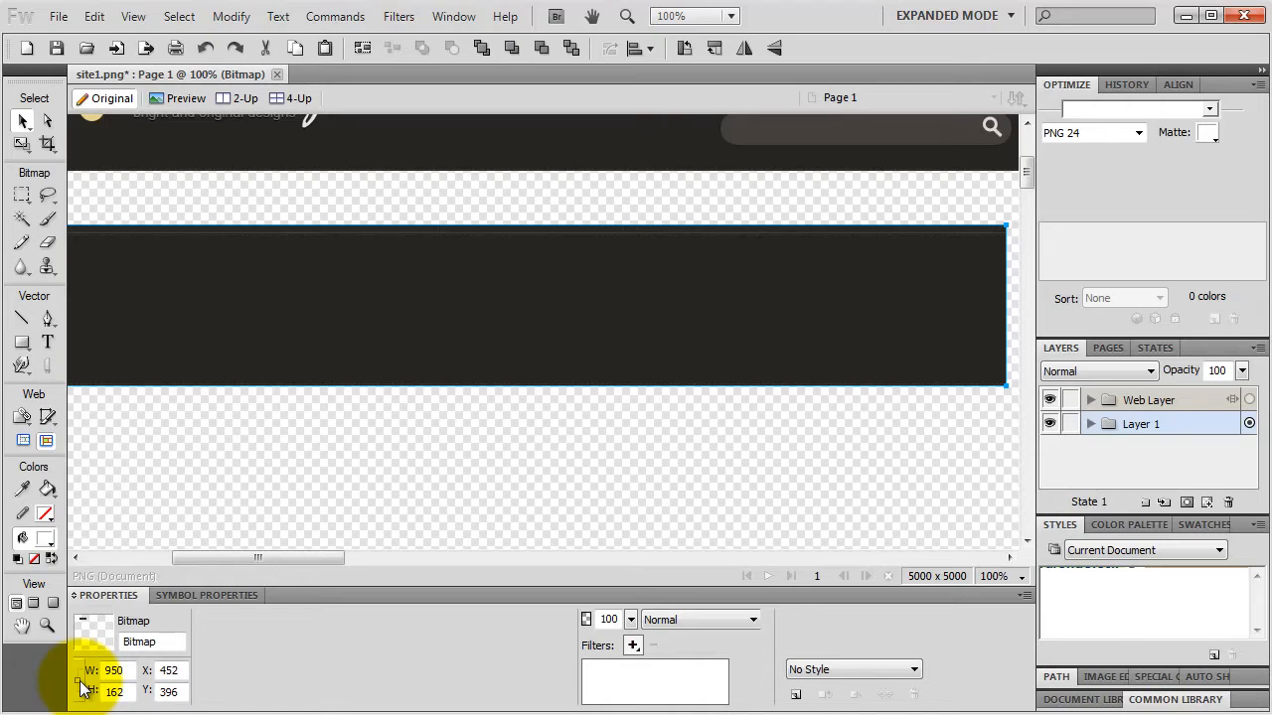
# - Set the blank header bitmap's height to 150 with proportions unconstrained
pyautogui.click(125, 691)
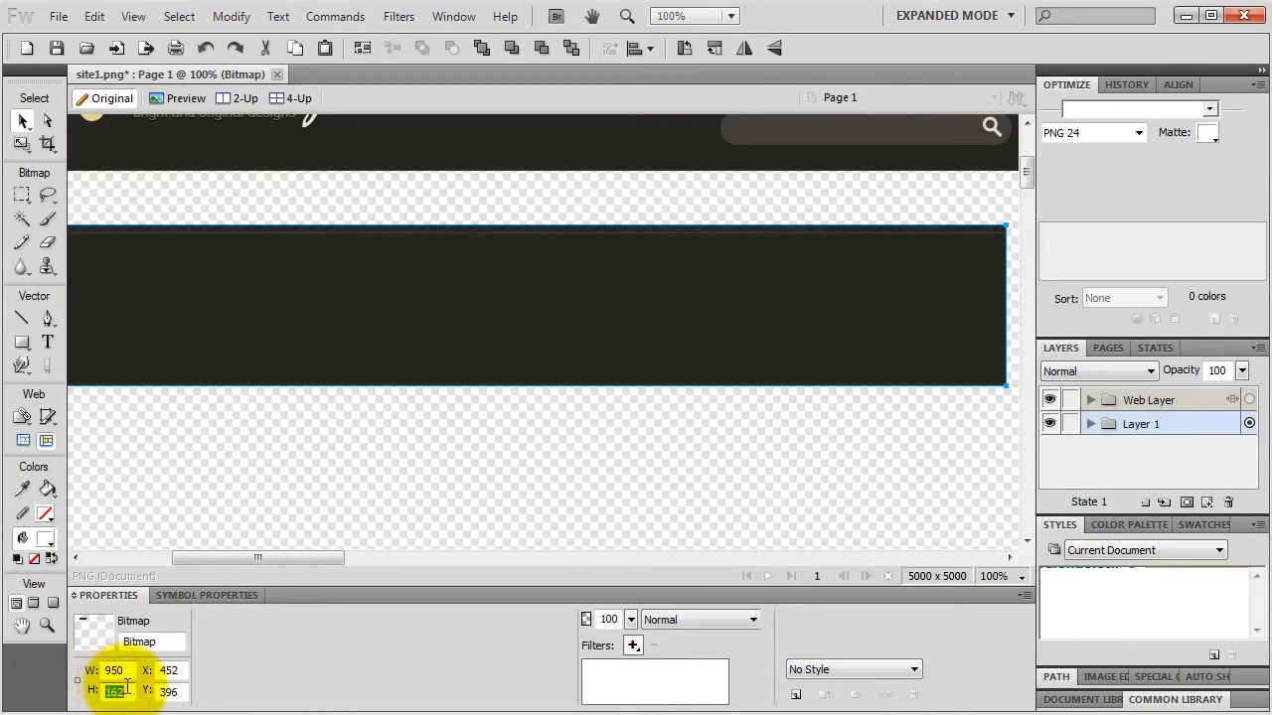
pyautogui.write('150')
pyautogui.press('Return')
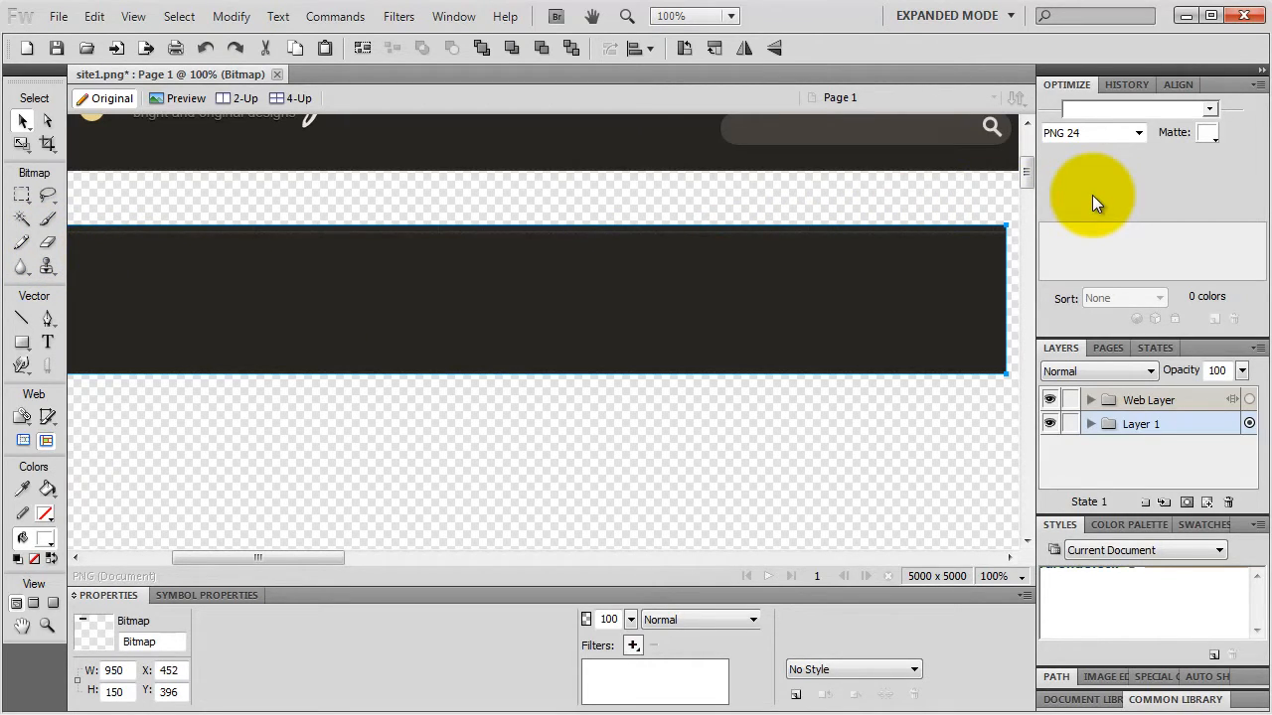
# - Deselect the header bitmap, float the Optimize panel over the canvas and dock it back in its original group
pyautogui.click(453, 16)
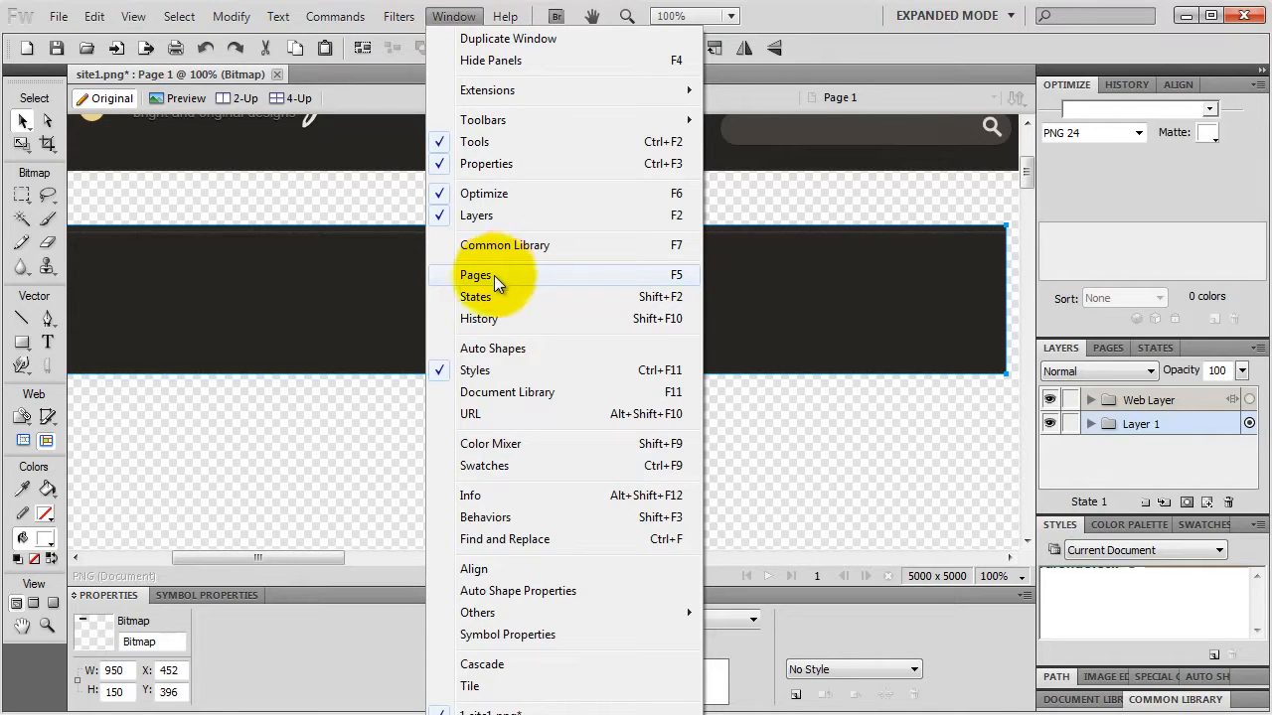
pyautogui.click(390, 400)
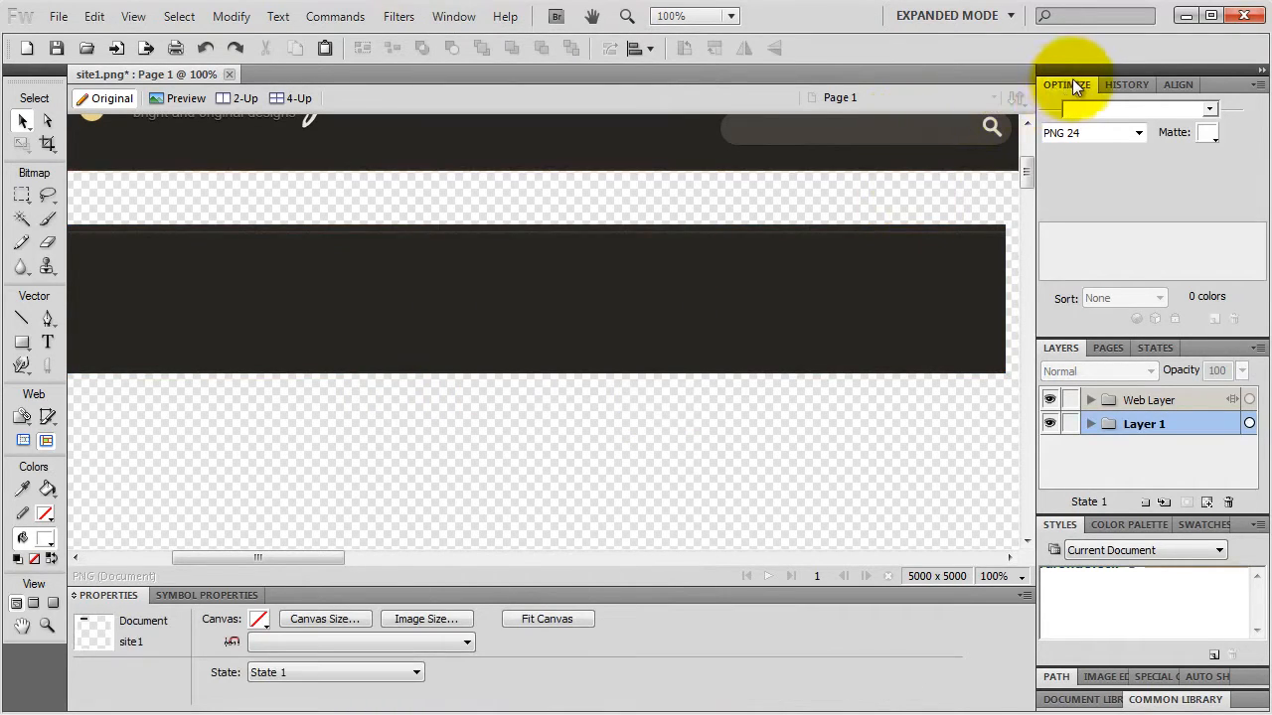
pyautogui.moveTo(1068, 84); pyautogui.dragTo(651, 256)
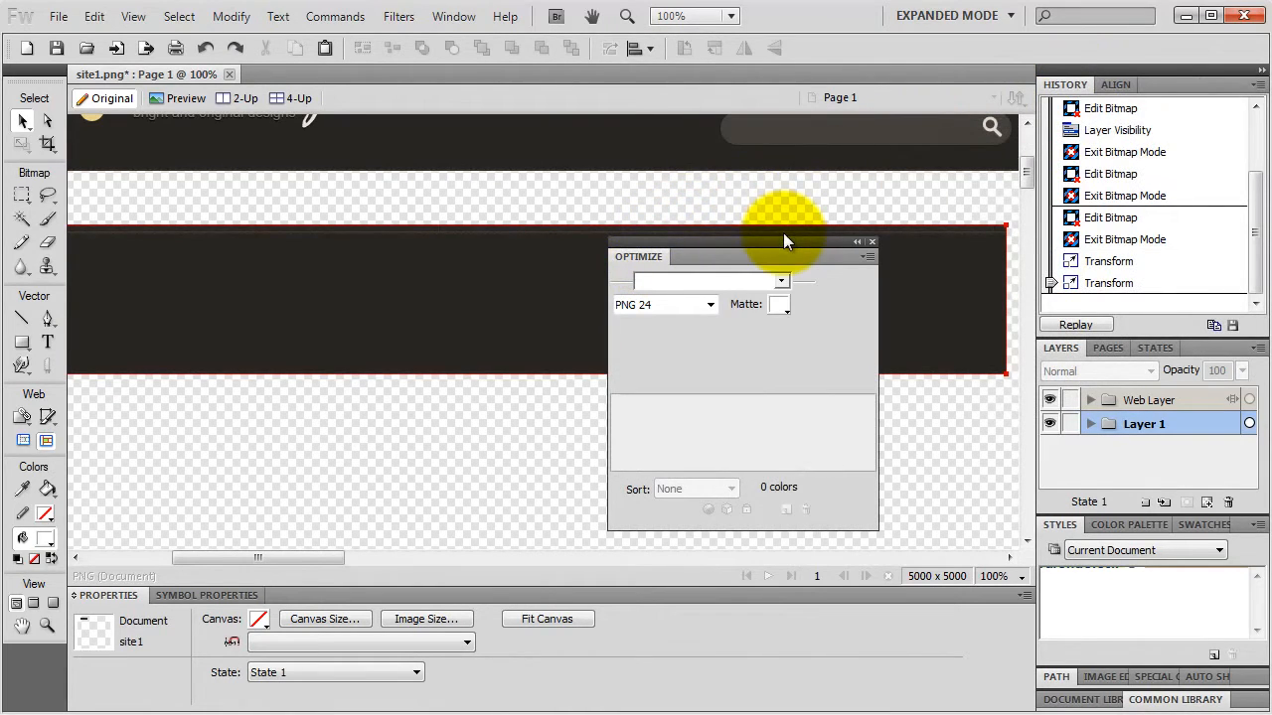
pyautogui.moveTo(771, 239); pyautogui.dragTo(1052, 83)
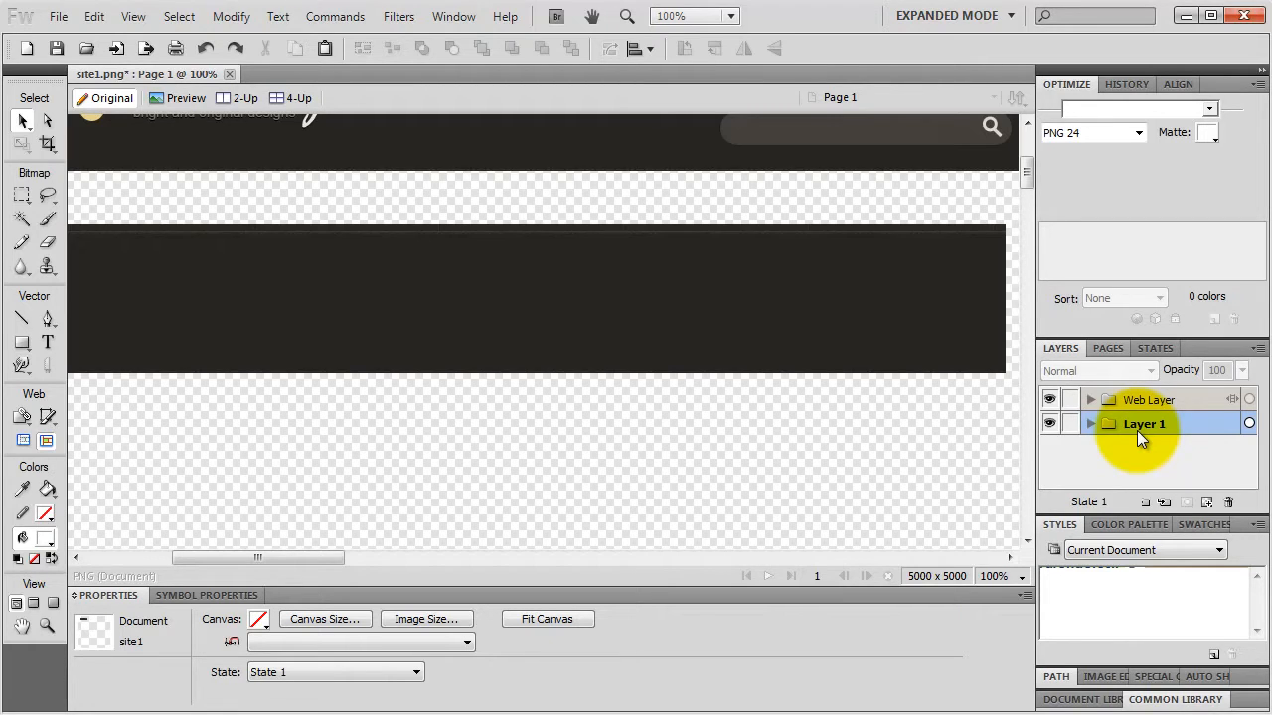
# - Expand Layer 1 and rename it header
pyautogui.click(1090, 424)
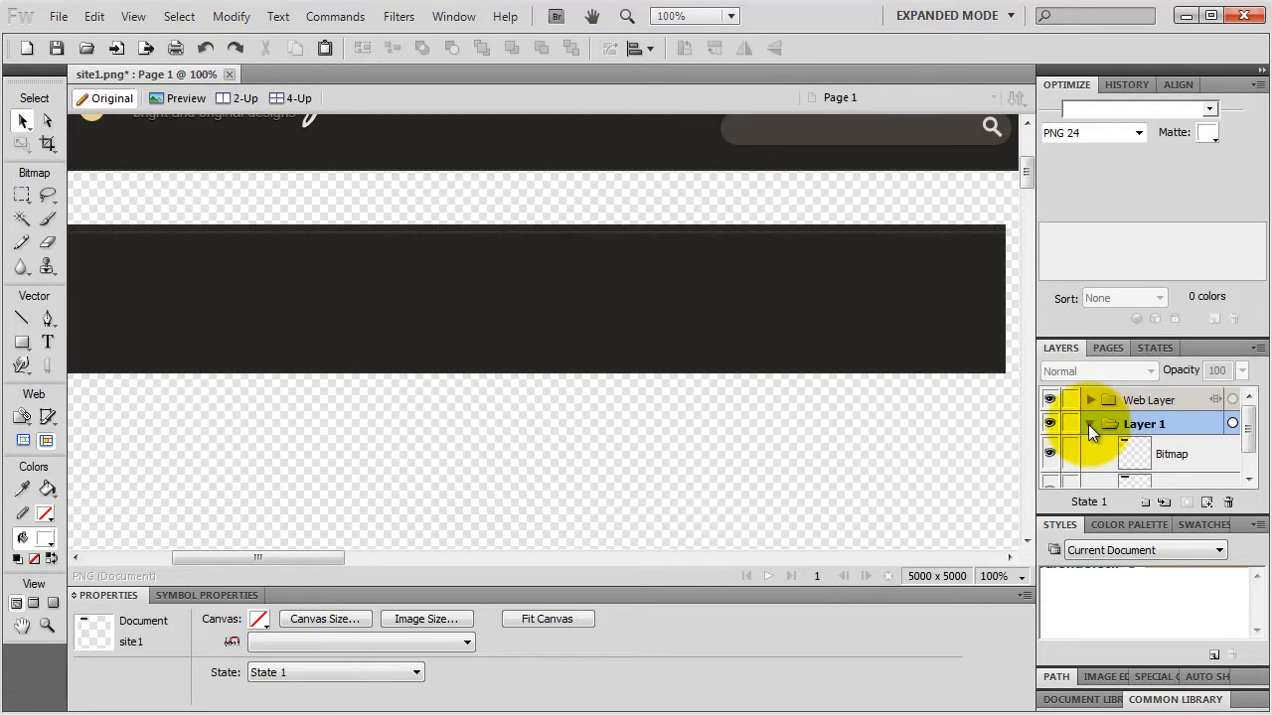
pyautogui.doubleClick(1147, 423)
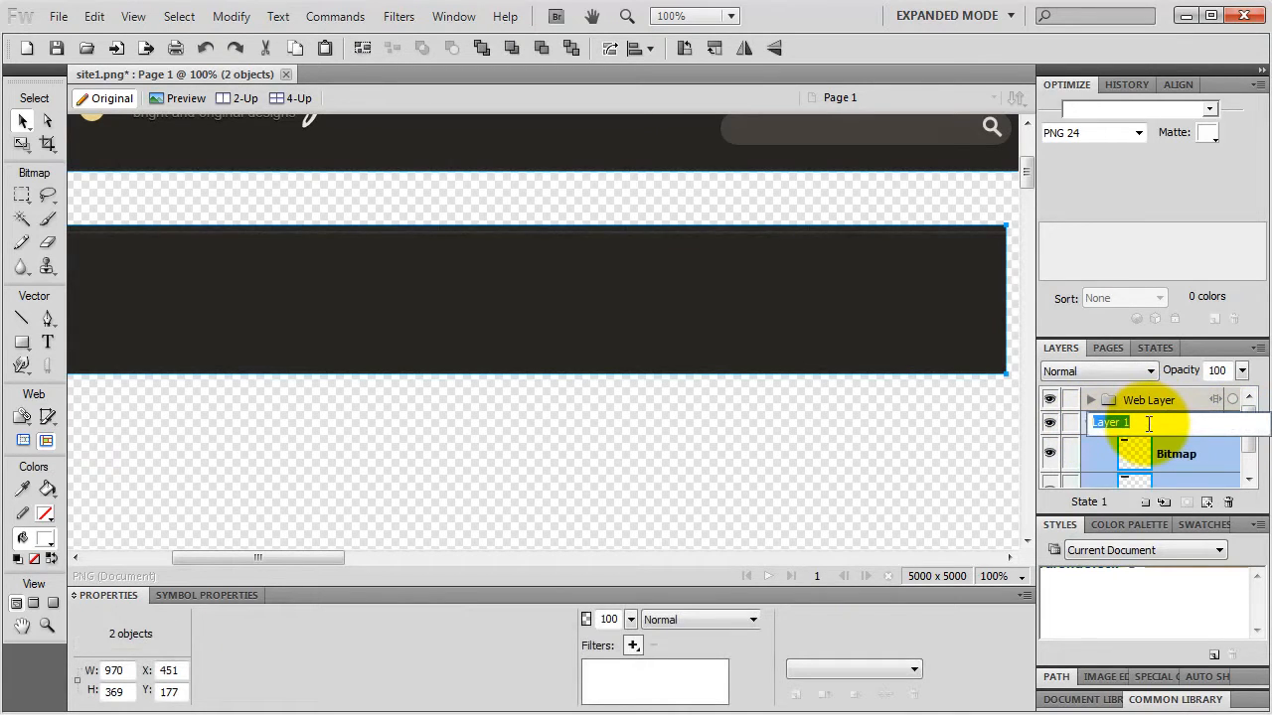
pyautogui.write('header')
pyautogui.press('Return')
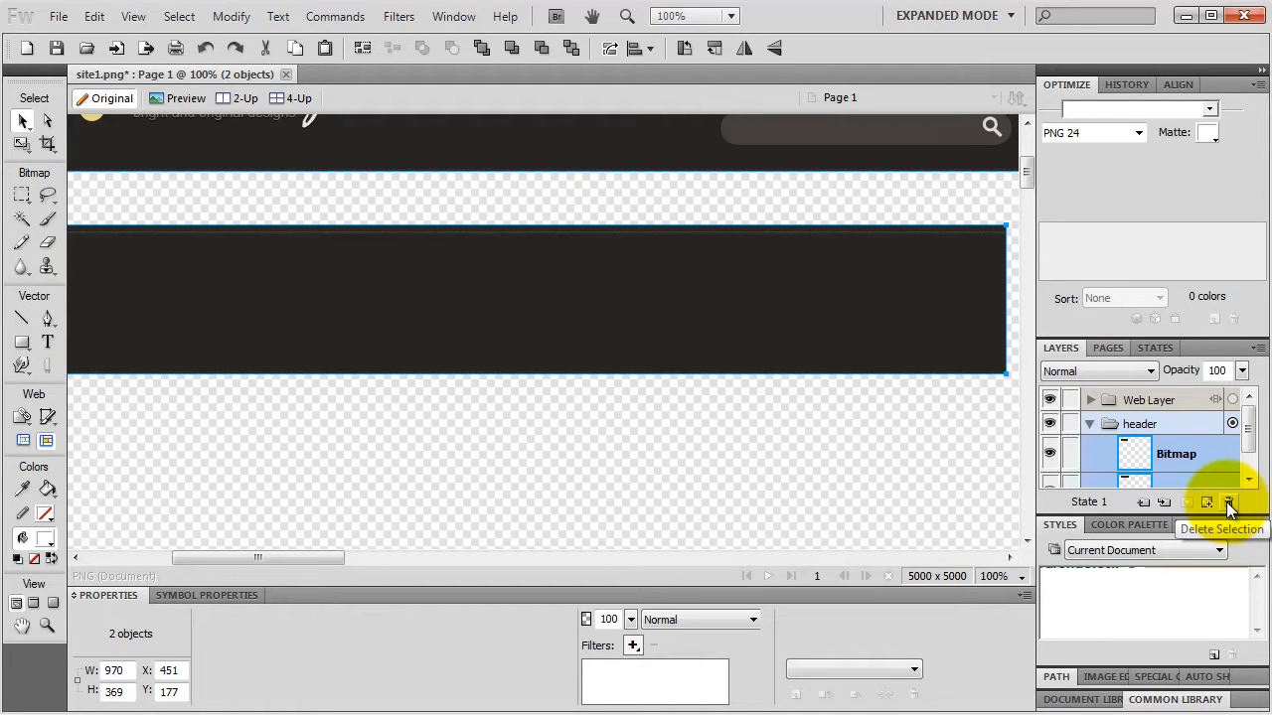
# - Toggle the blank header bitmap's visibility off and on, and lock both bitmaps in the header layer
pyautogui.click(1052, 455)
pyautogui.click(1051, 455)
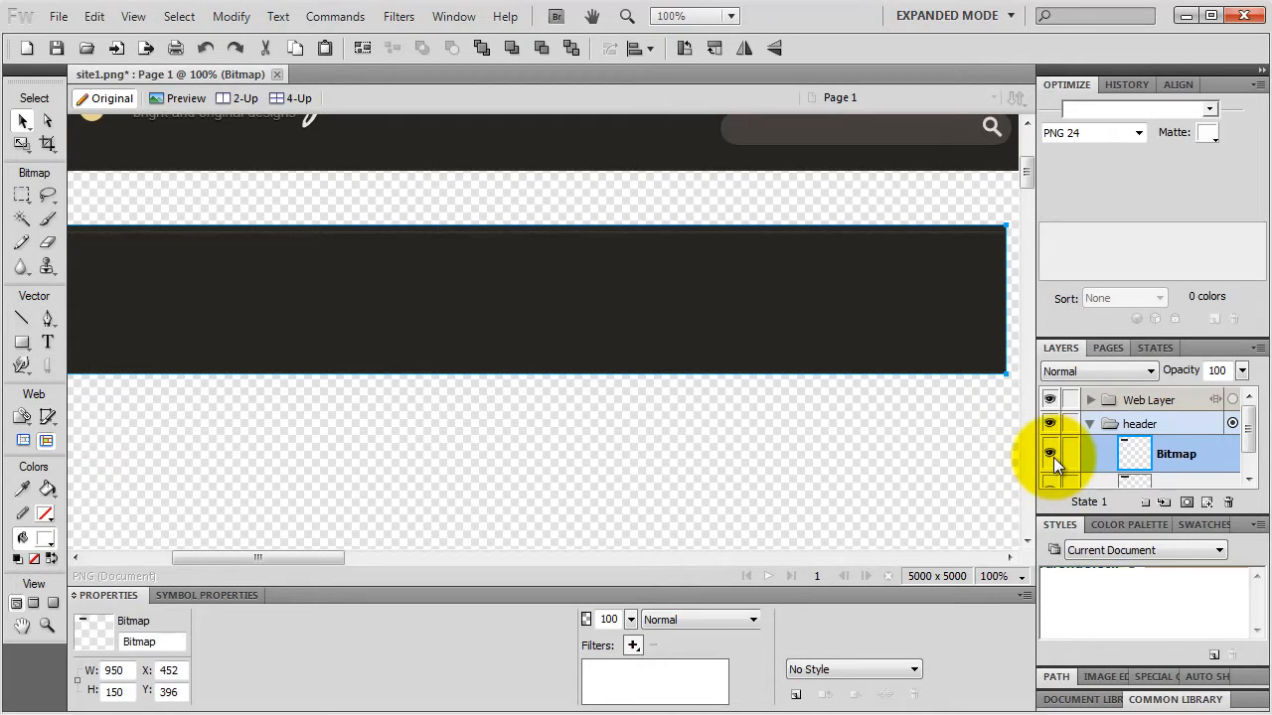
pyautogui.click(1072, 455)
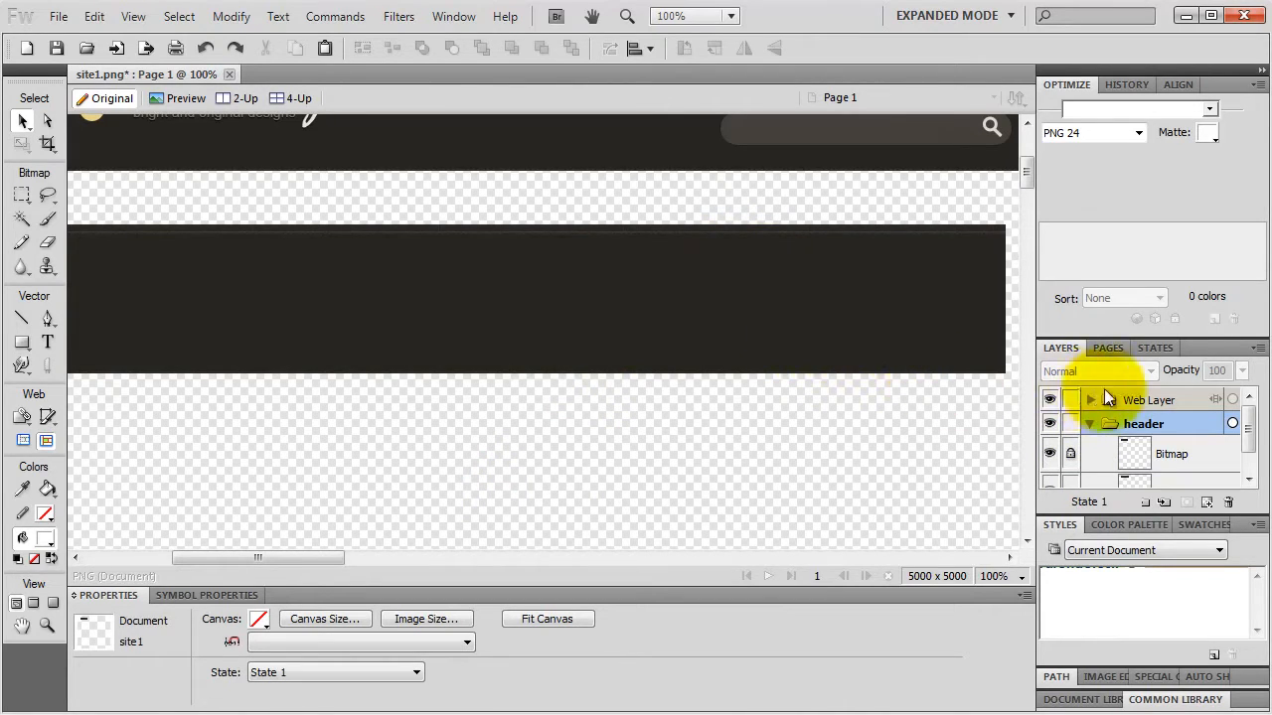
pyautogui.scroll(-1, 1137, 418)
pyautogui.click(1071, 467)
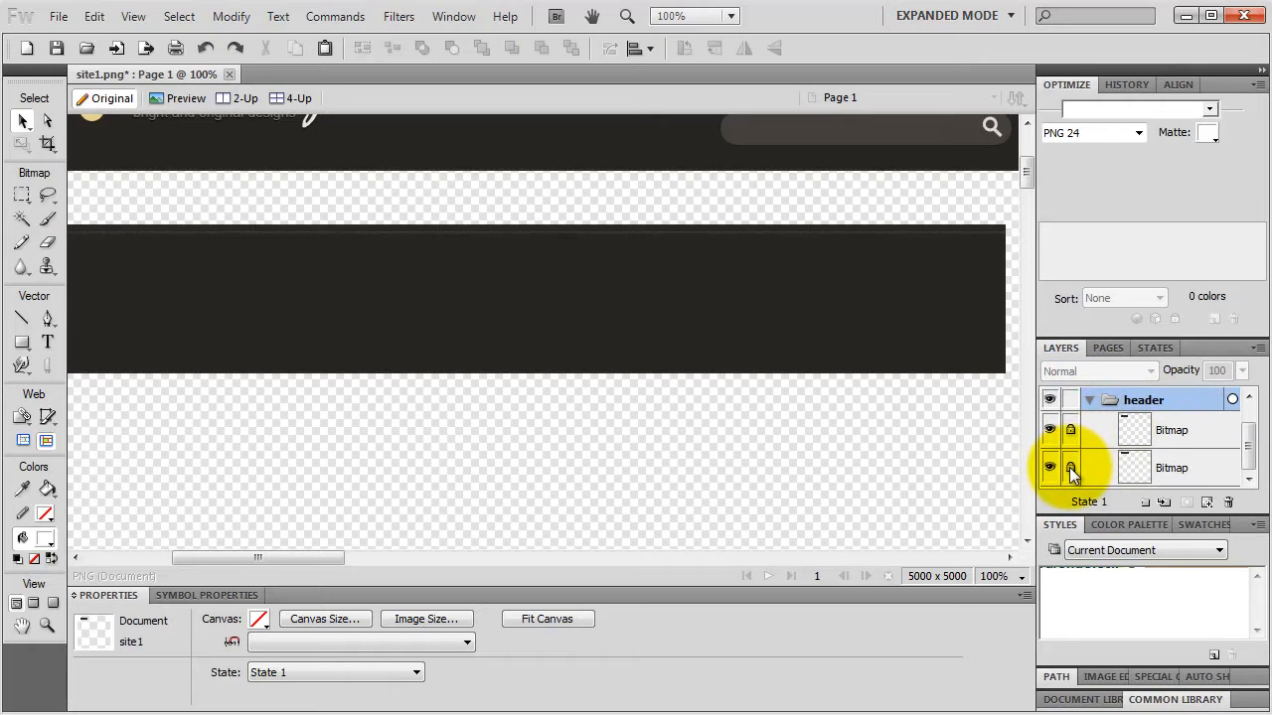
# - Add a text block about 872 px wide across the blank header's upper part reading "Professional Web Design Made Easy"
pyautogui.click(48, 343)
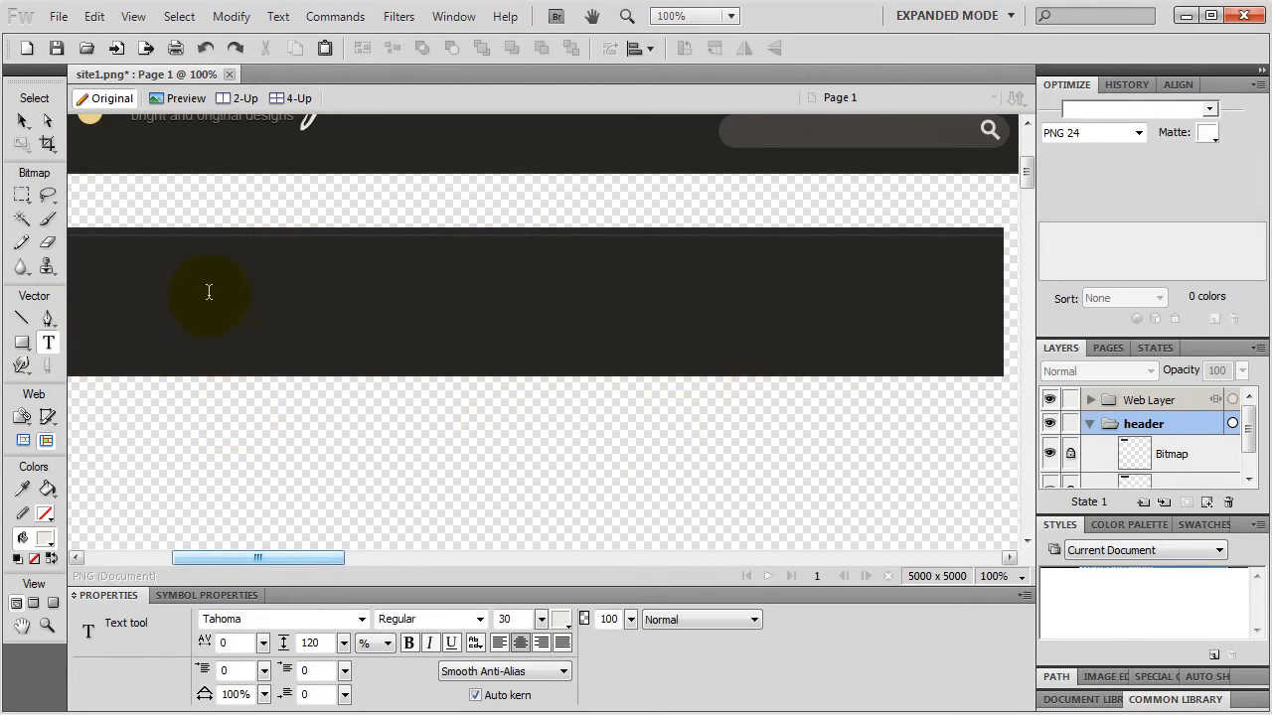
pyautogui.moveTo(103, 354); pyautogui.dragTo(966, 253)
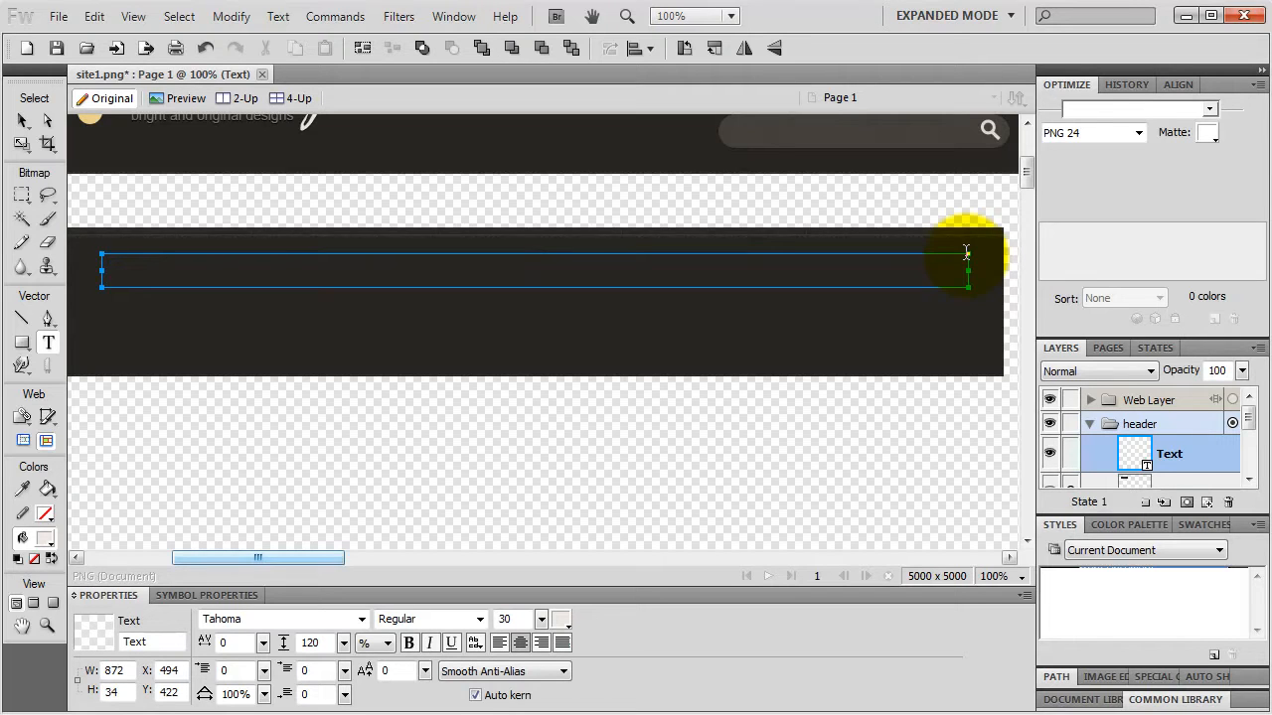
pyautogui.write('Professi')
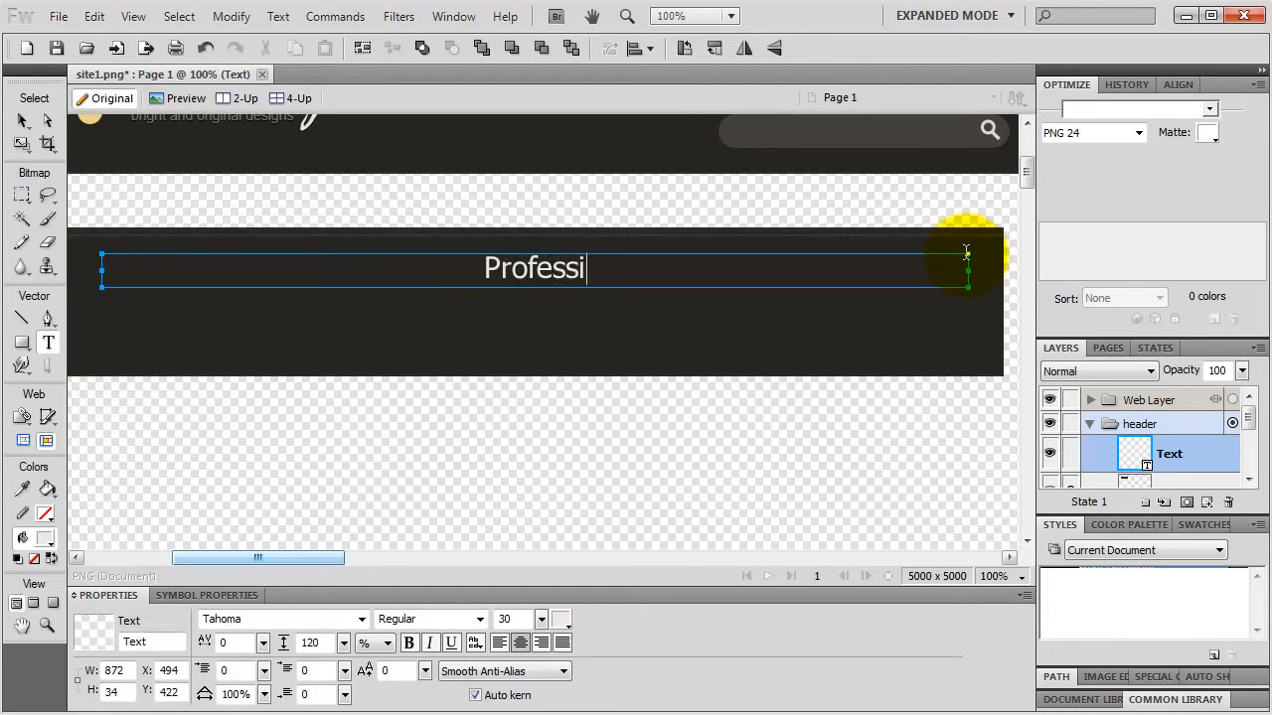
pyautogui.write('onal ')
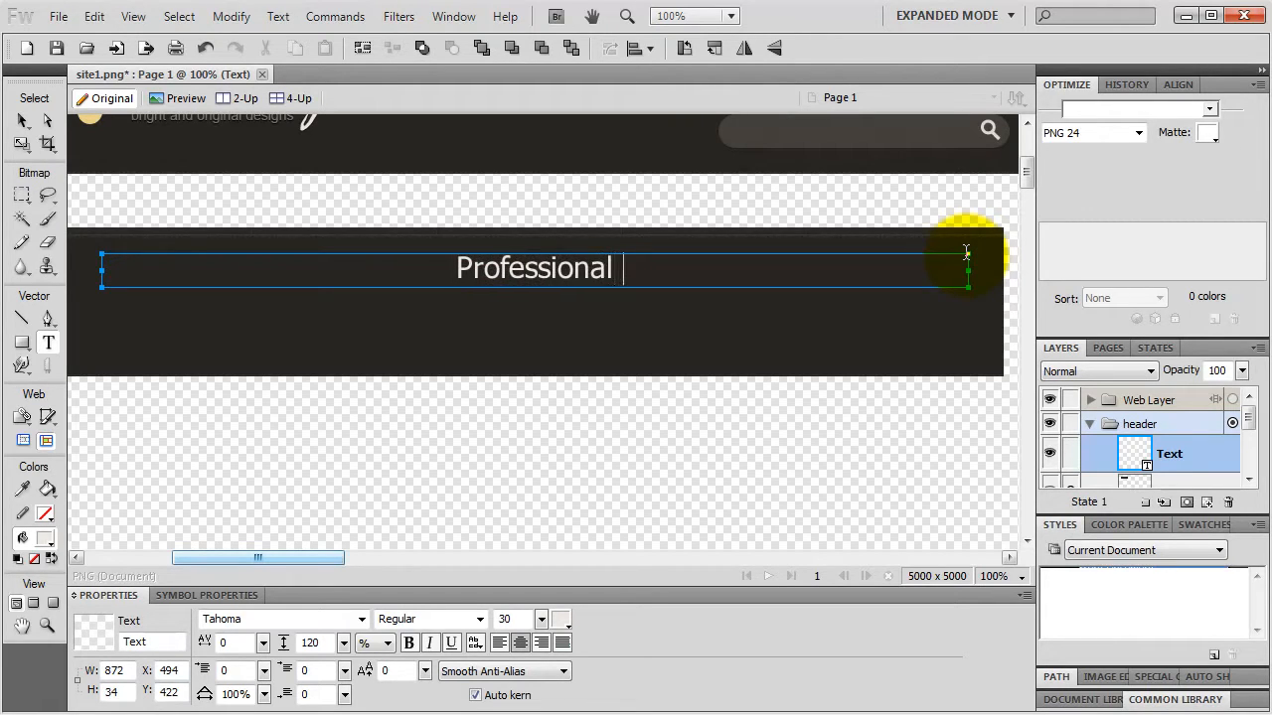
pyautogui.write('Web De')
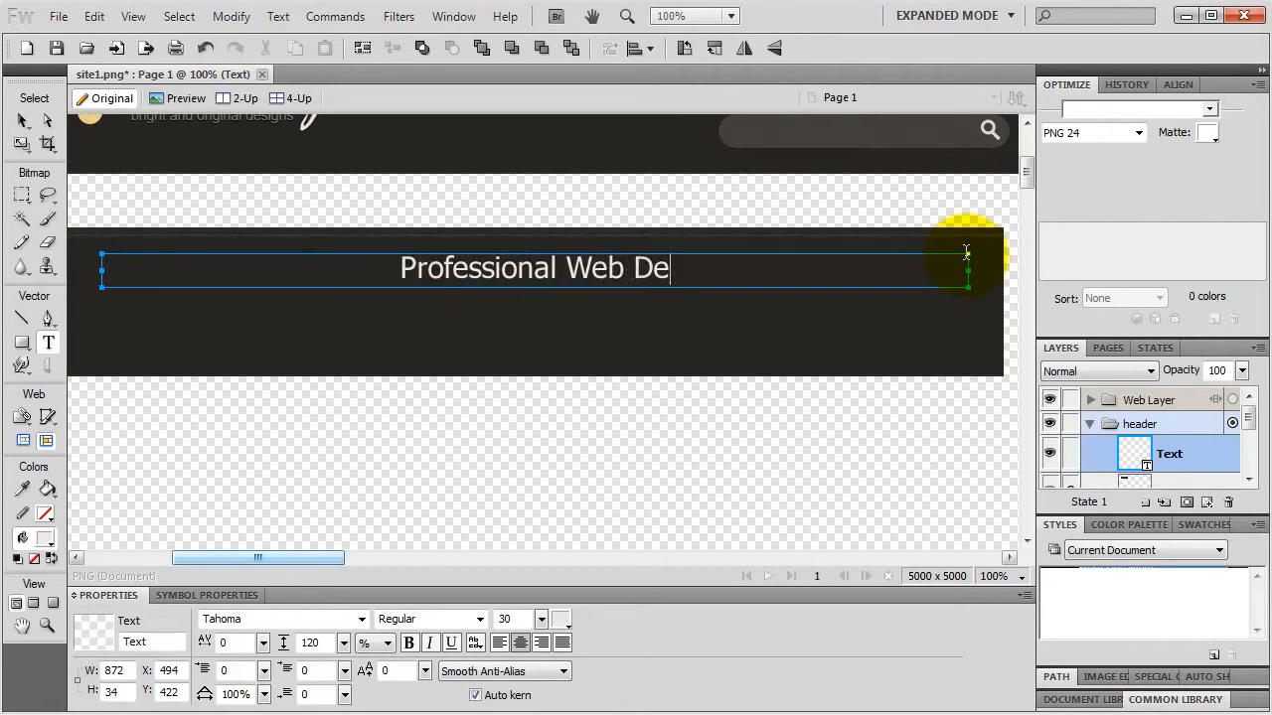
pyautogui.write('sign M')
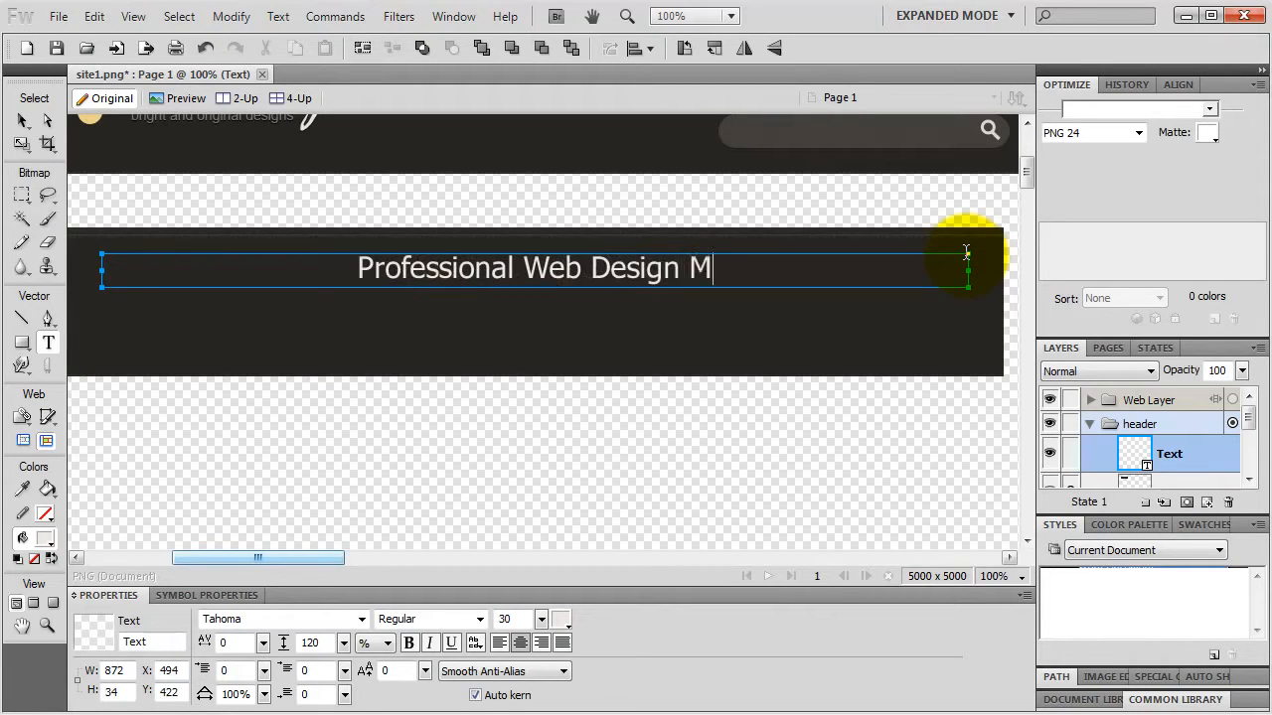
pyautogui.write('ade Easy')
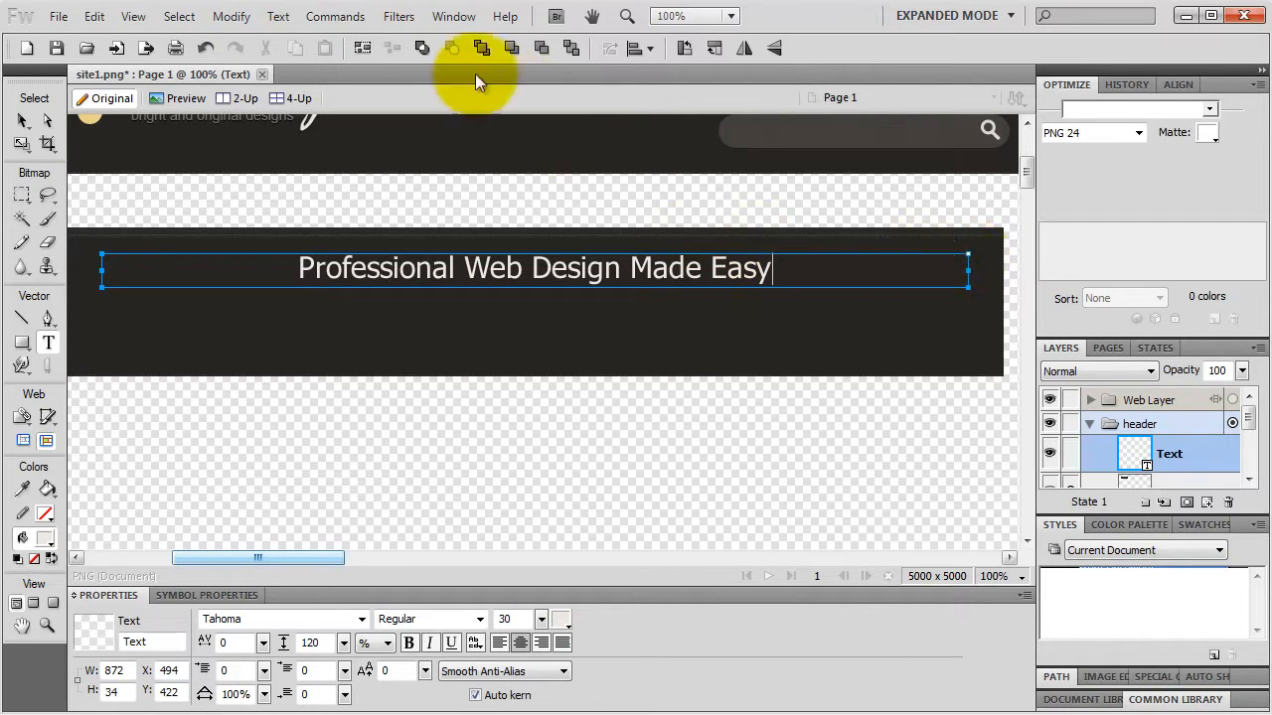
pyautogui.click(22, 120)
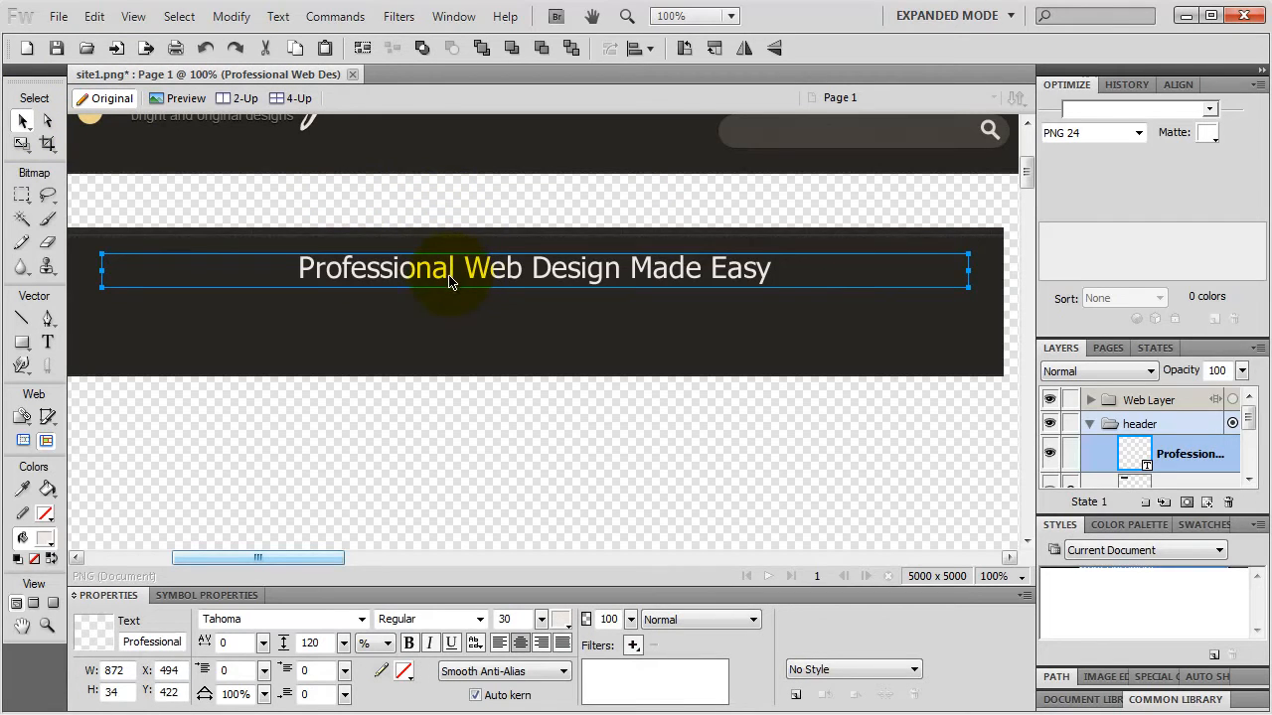
# - Set the title text's font to Impact and its size to 35
pyautogui.hotkey('ctrl', '-')
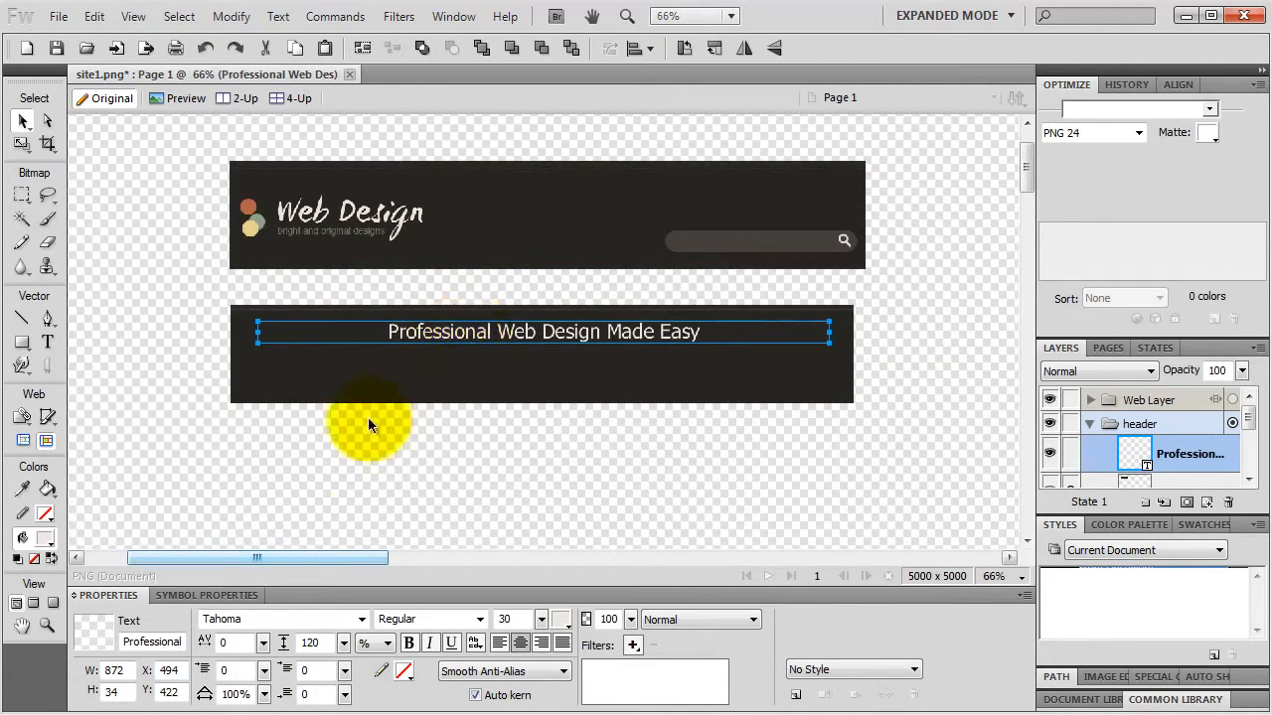
pyautogui.doubleClick(244, 618)
pyautogui.write('Impact')
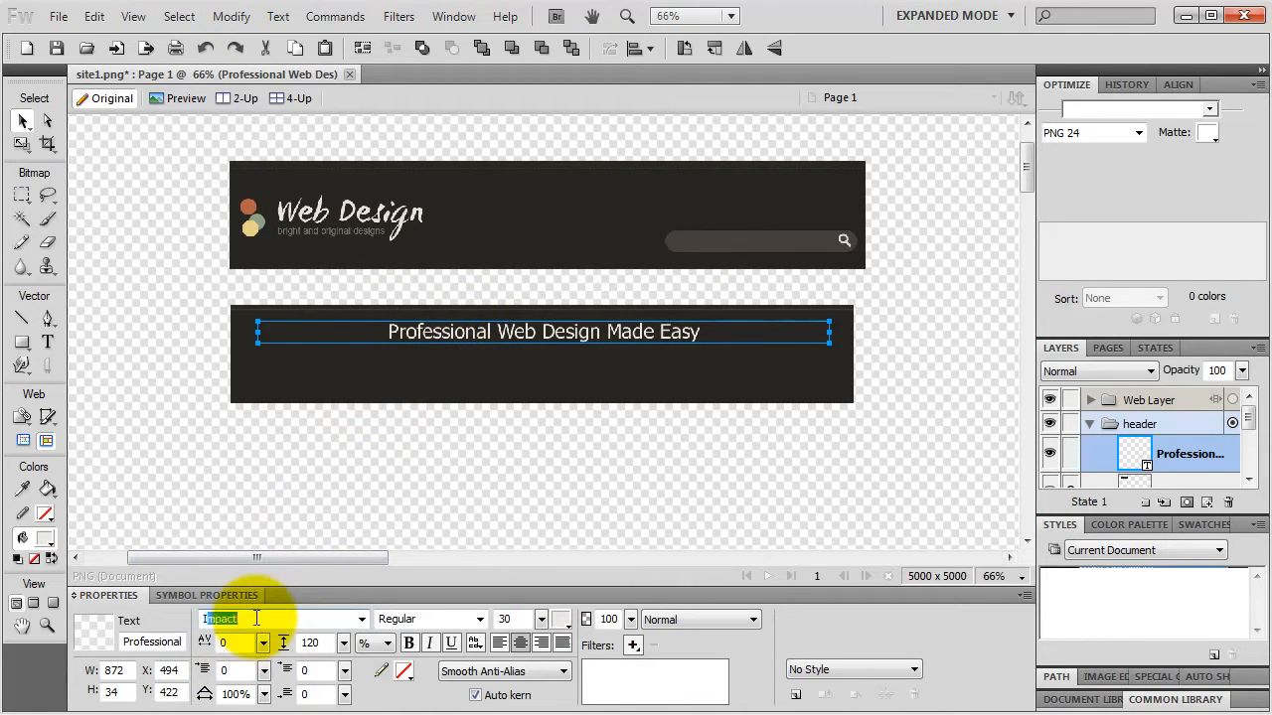
pyautogui.press('Return')
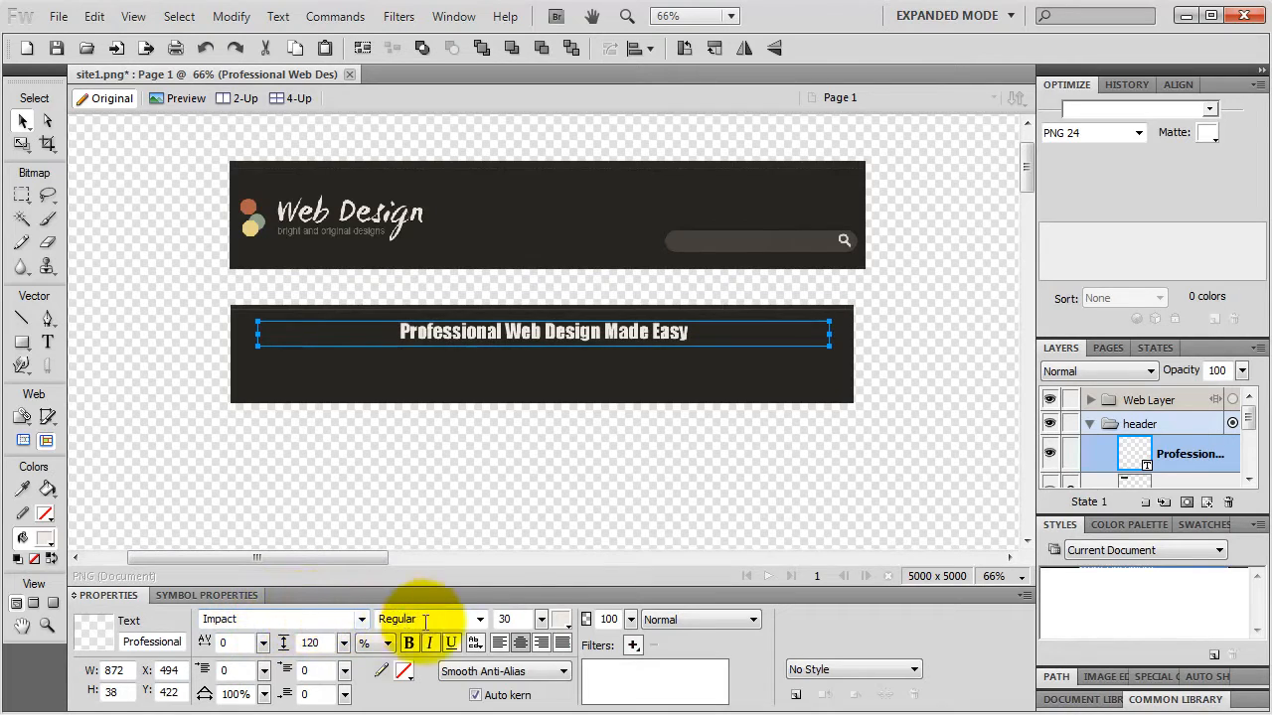
pyautogui.moveTo(541, 619); pyautogui.dragTo(540, 622)
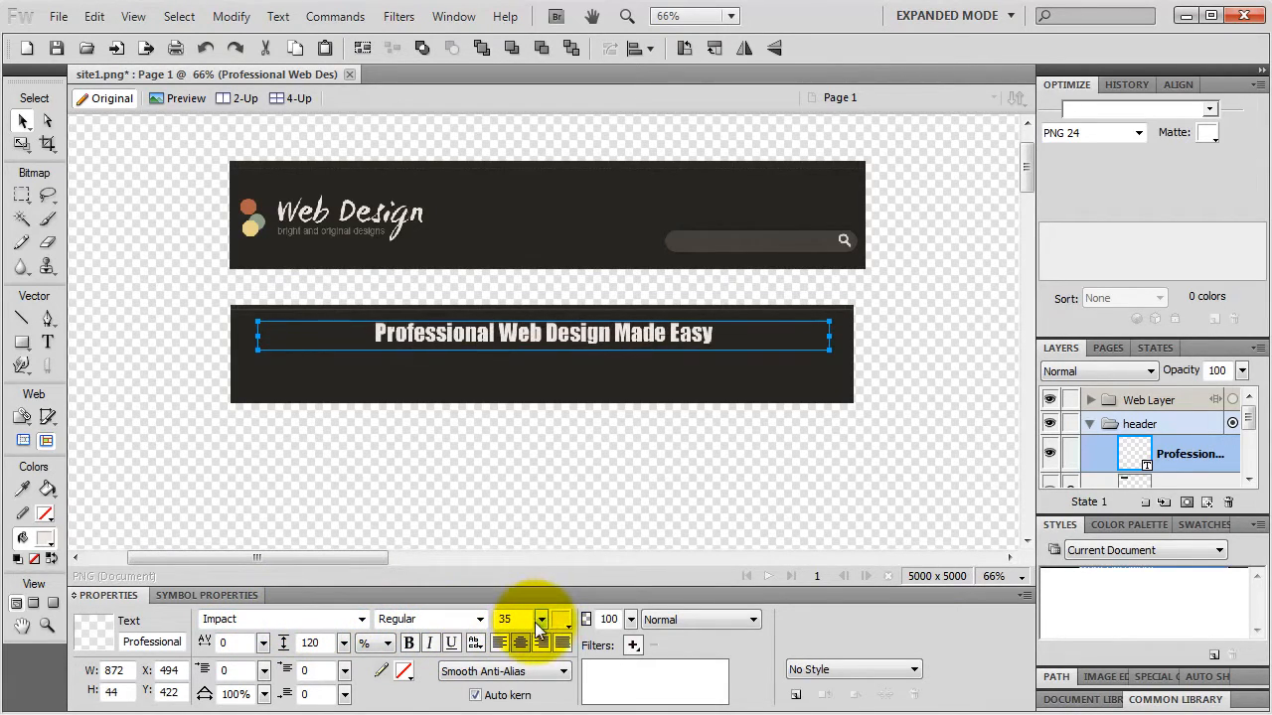
# - Sample the title text's fill colour from the Web Design logo lettering in the original header
pyautogui.click(562, 619)
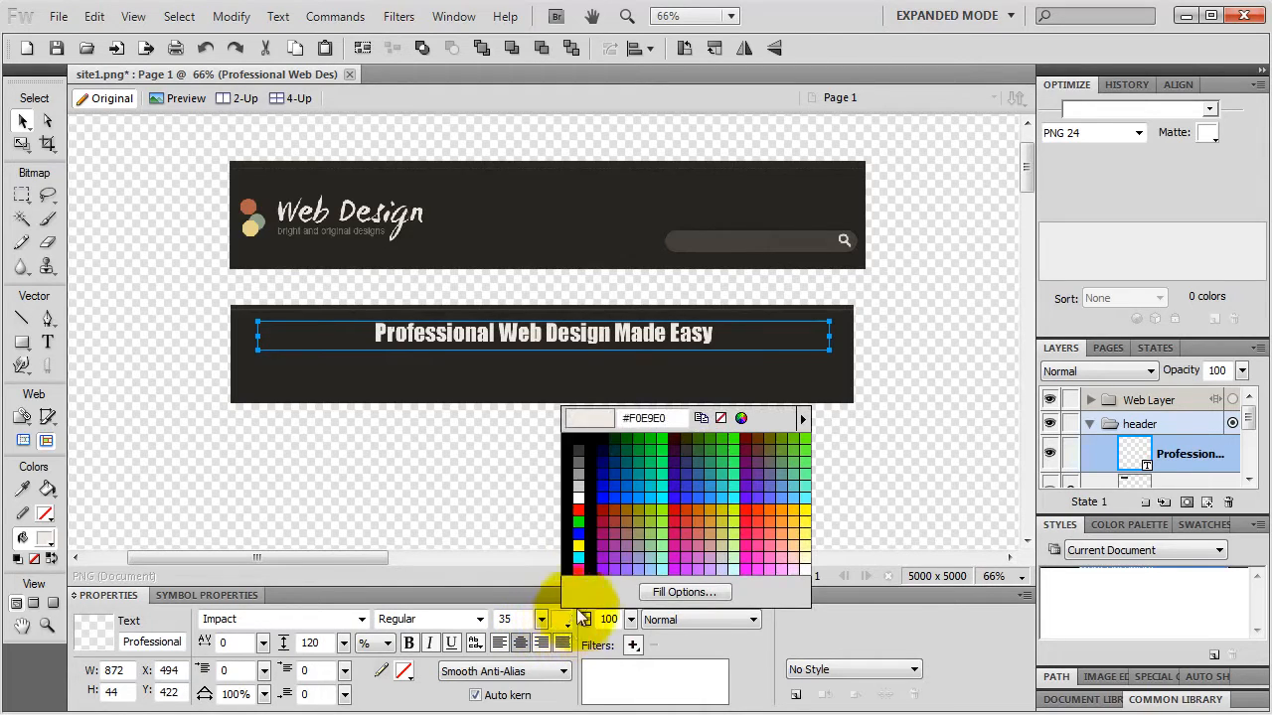
pyautogui.click(741, 417)
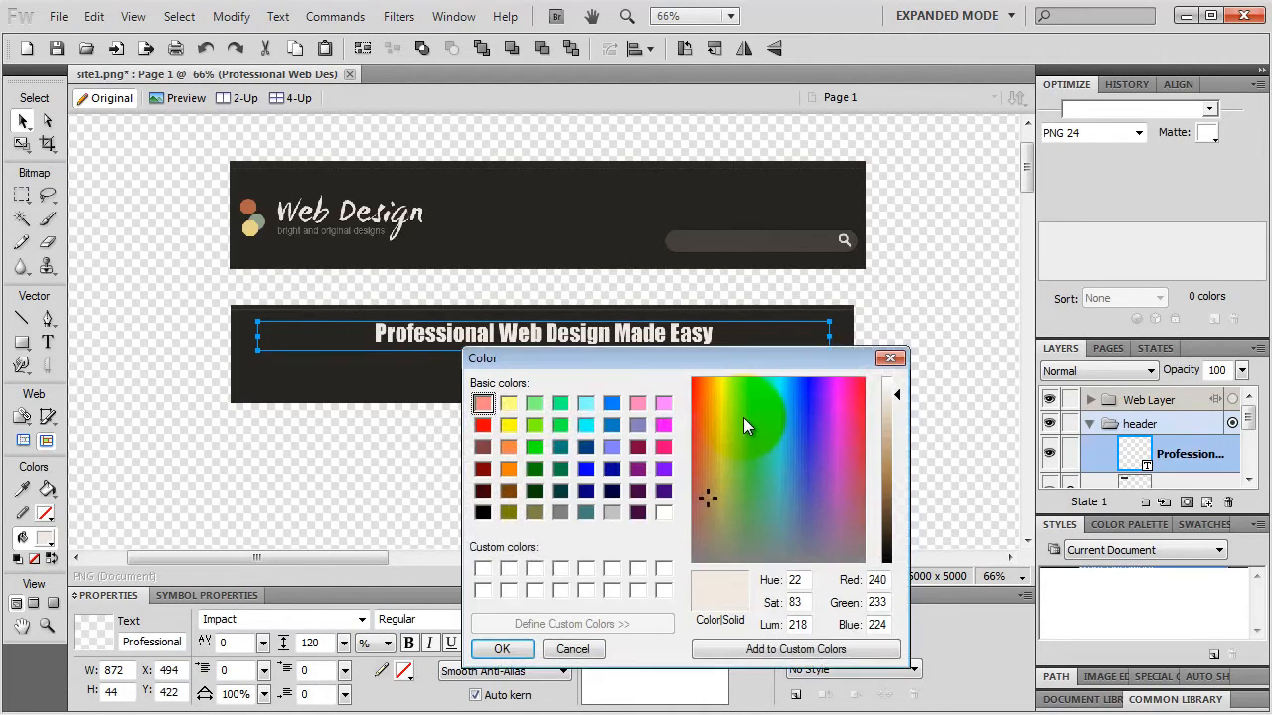
pyautogui.click(572, 649)
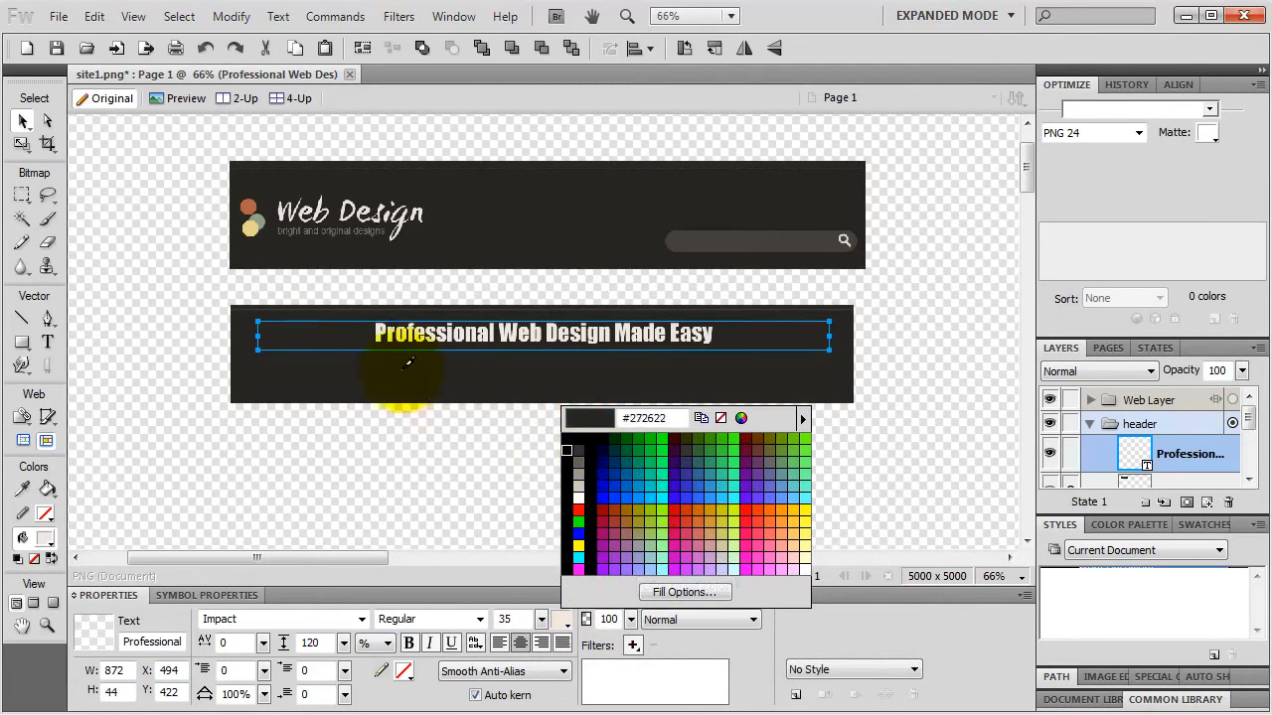
pyautogui.click(318, 215)
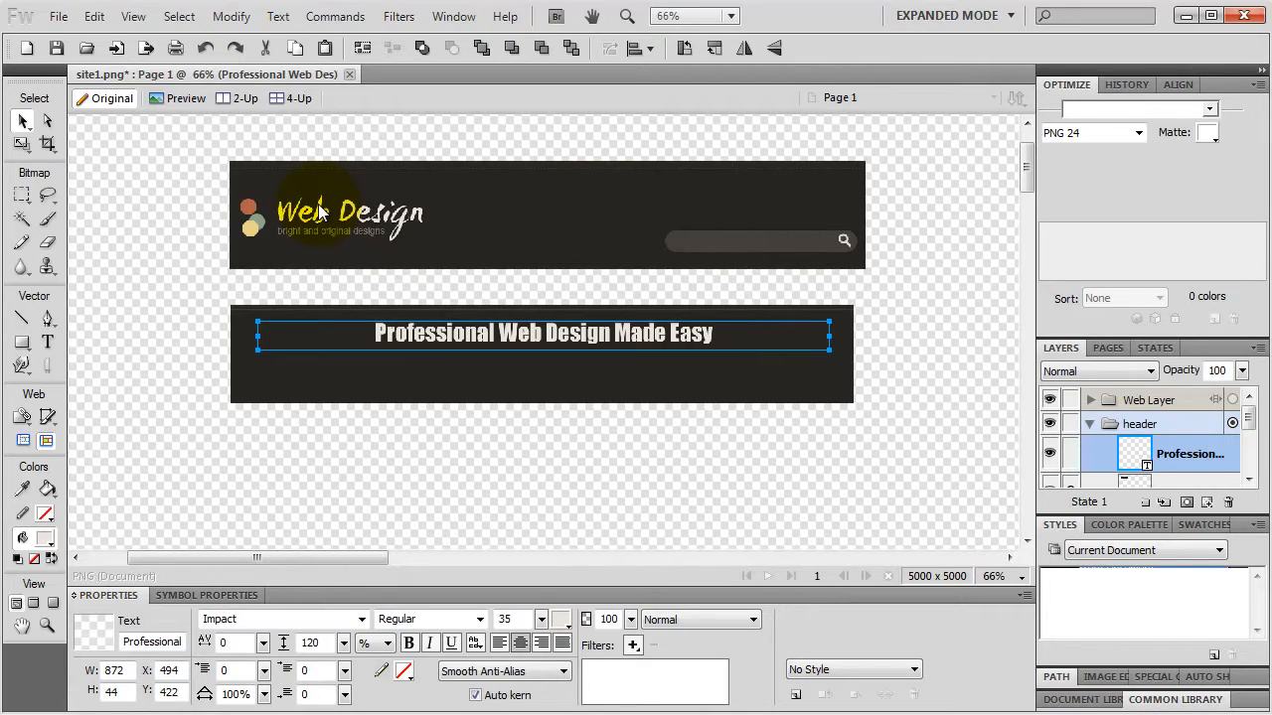
# - Lighten the title text's fill colour slightly to #F2EDE6 in the system colour picker
pyautogui.click(562, 619)
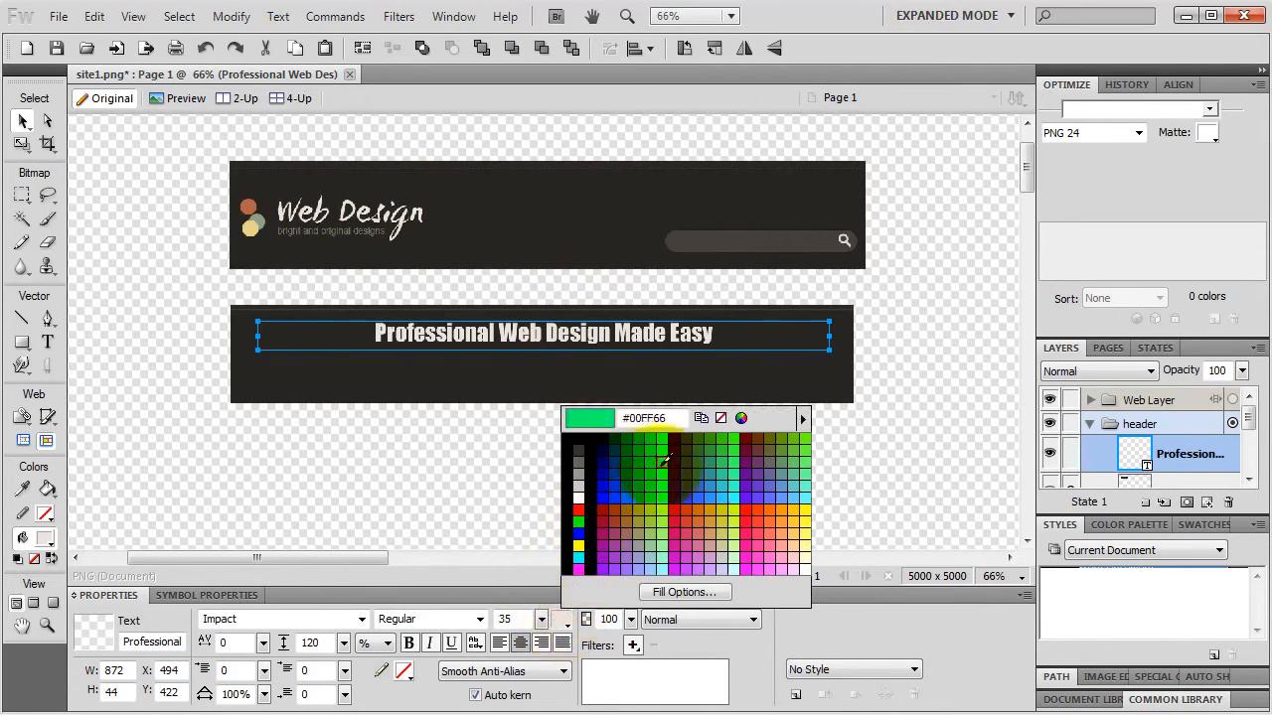
pyautogui.click(741, 418)
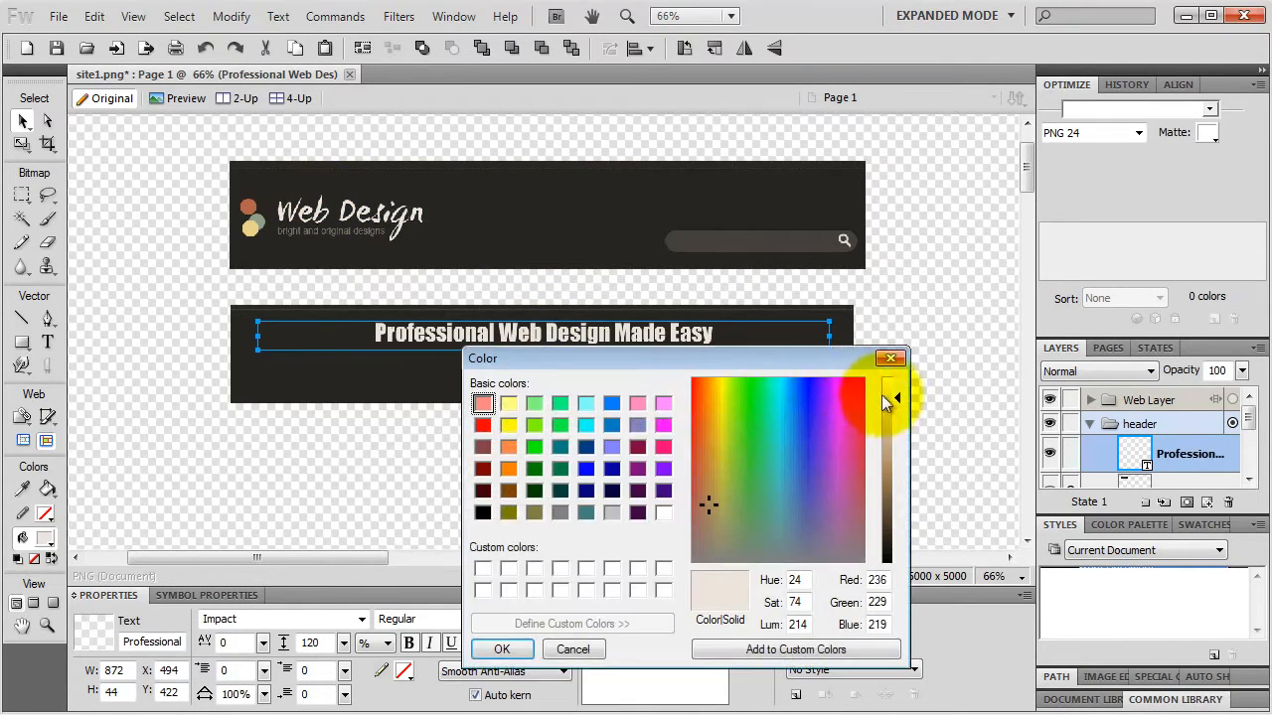
pyautogui.moveTo(881, 395); pyautogui.dragTo(887, 392)
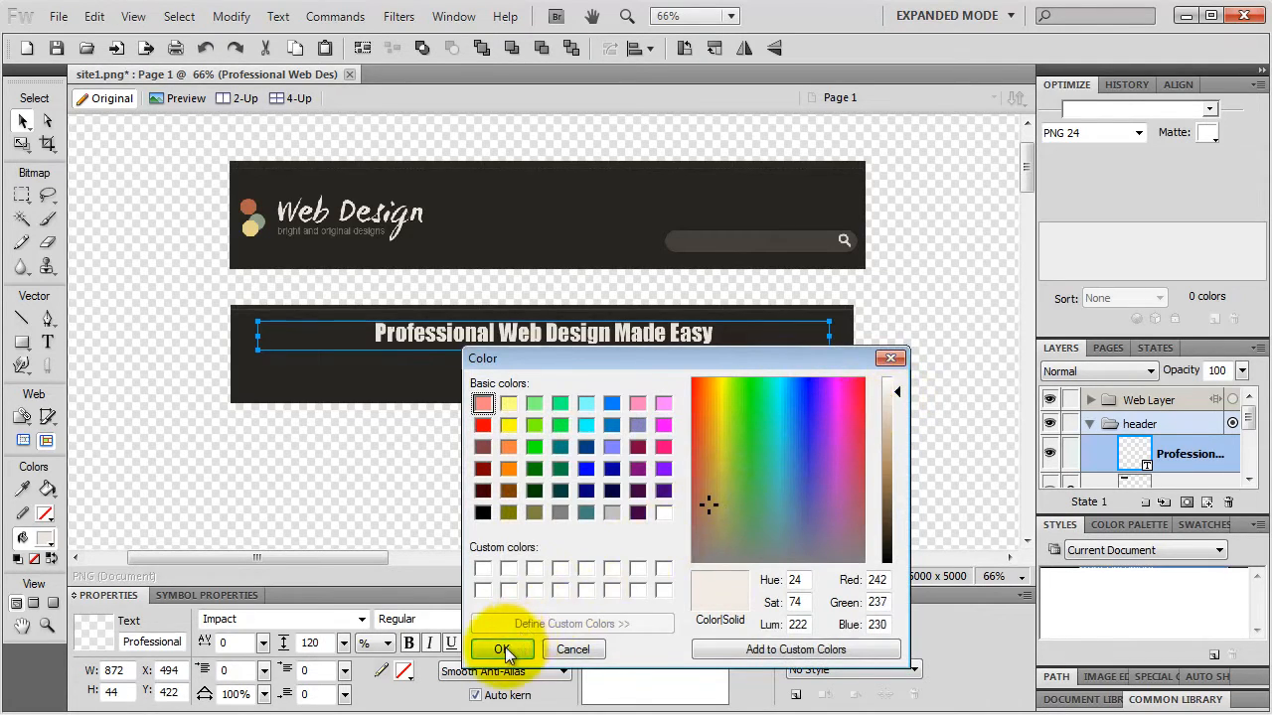
pyautogui.click(504, 650)
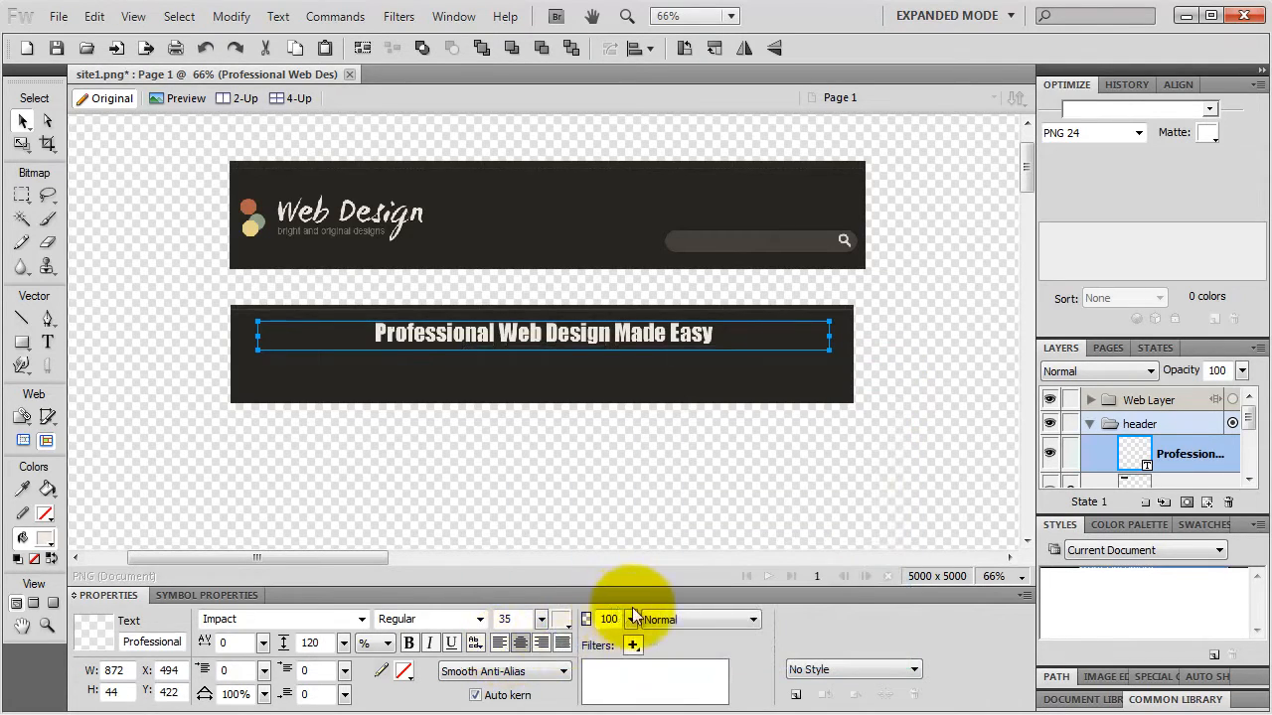
pyautogui.click(563, 621)
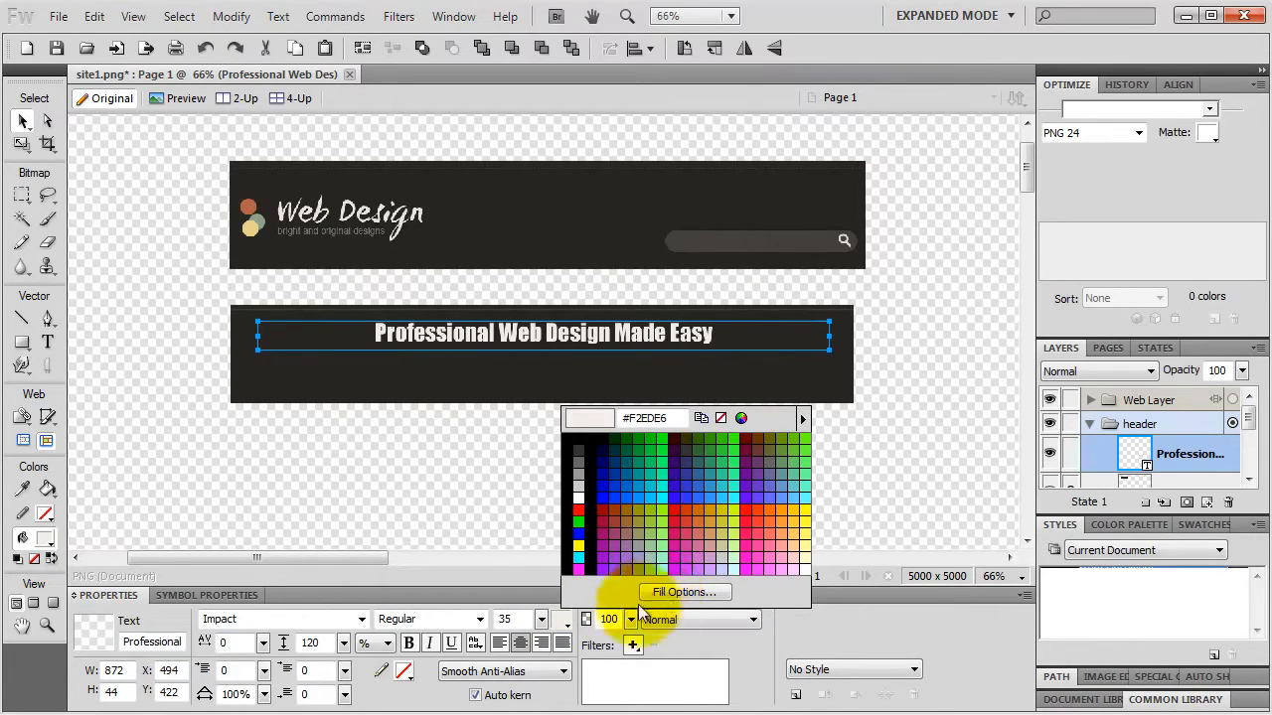
pyautogui.click(562, 619)
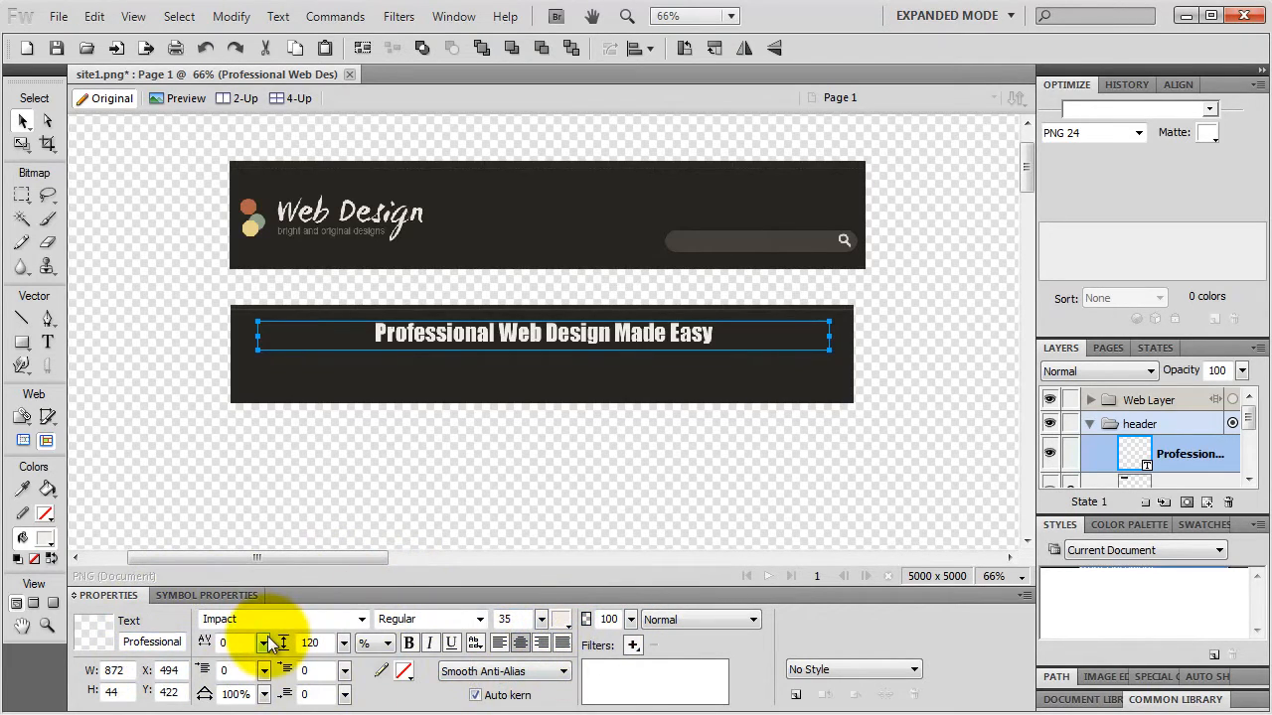
# - Try a red outside stroke on the title text and set the stroke back to transparent
pyautogui.click(403, 672)
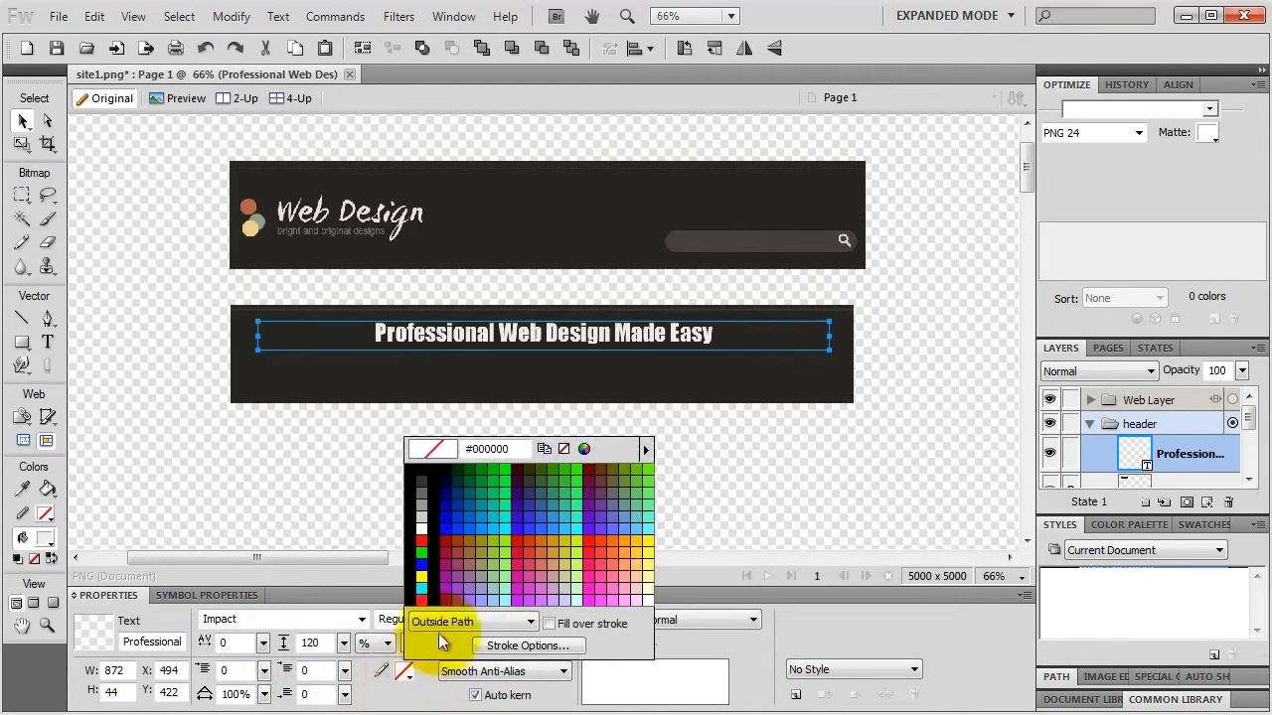
pyautogui.click(422, 536)
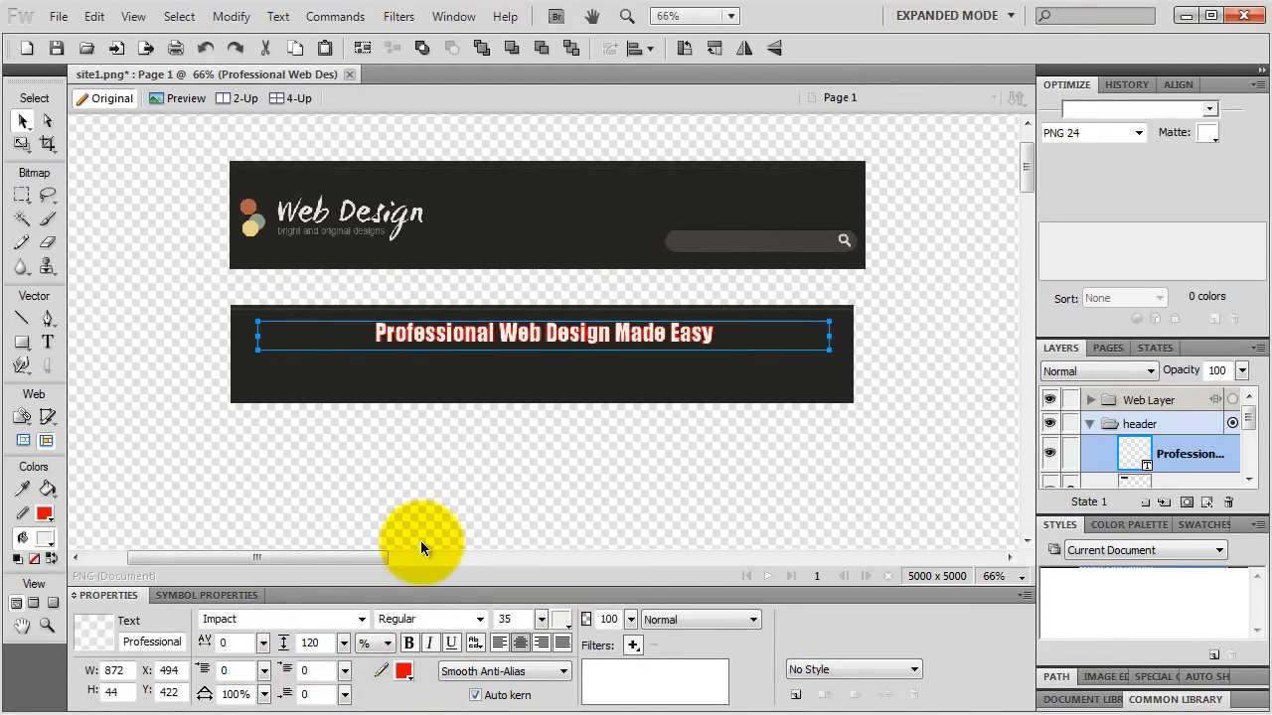
pyautogui.click(404, 672)
pyautogui.click(563, 450)
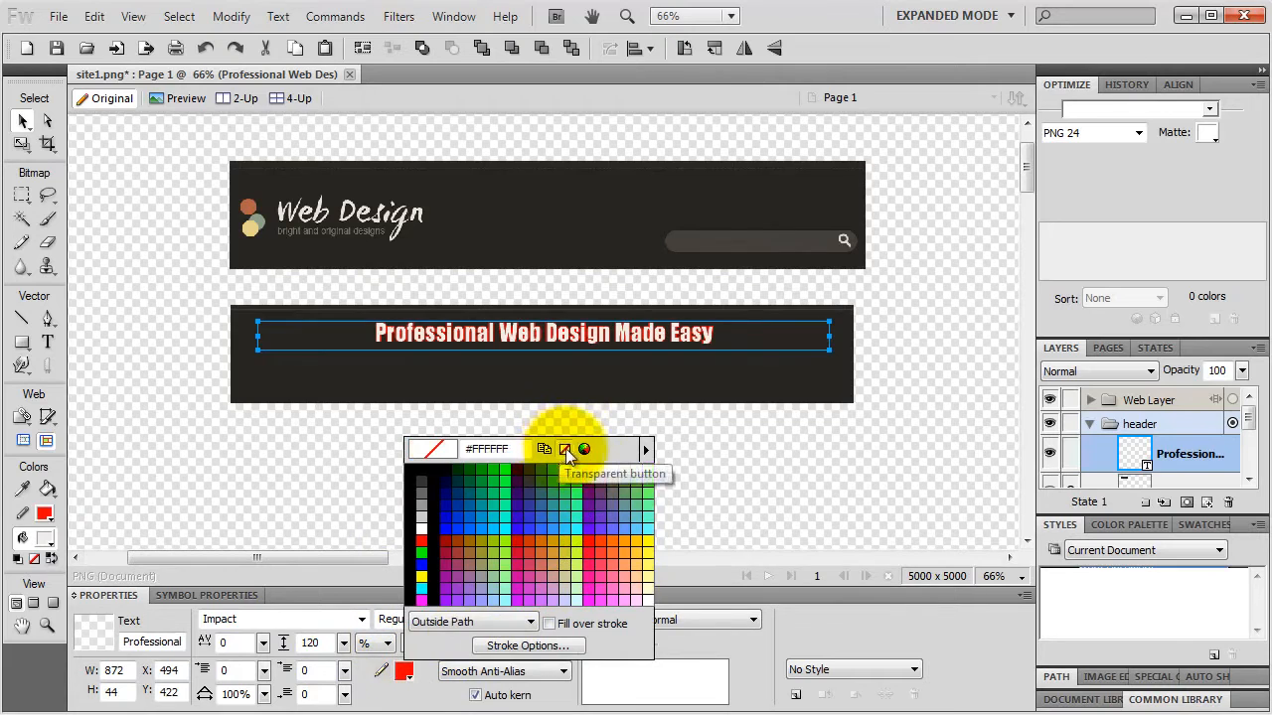
pyautogui.click(562, 450)
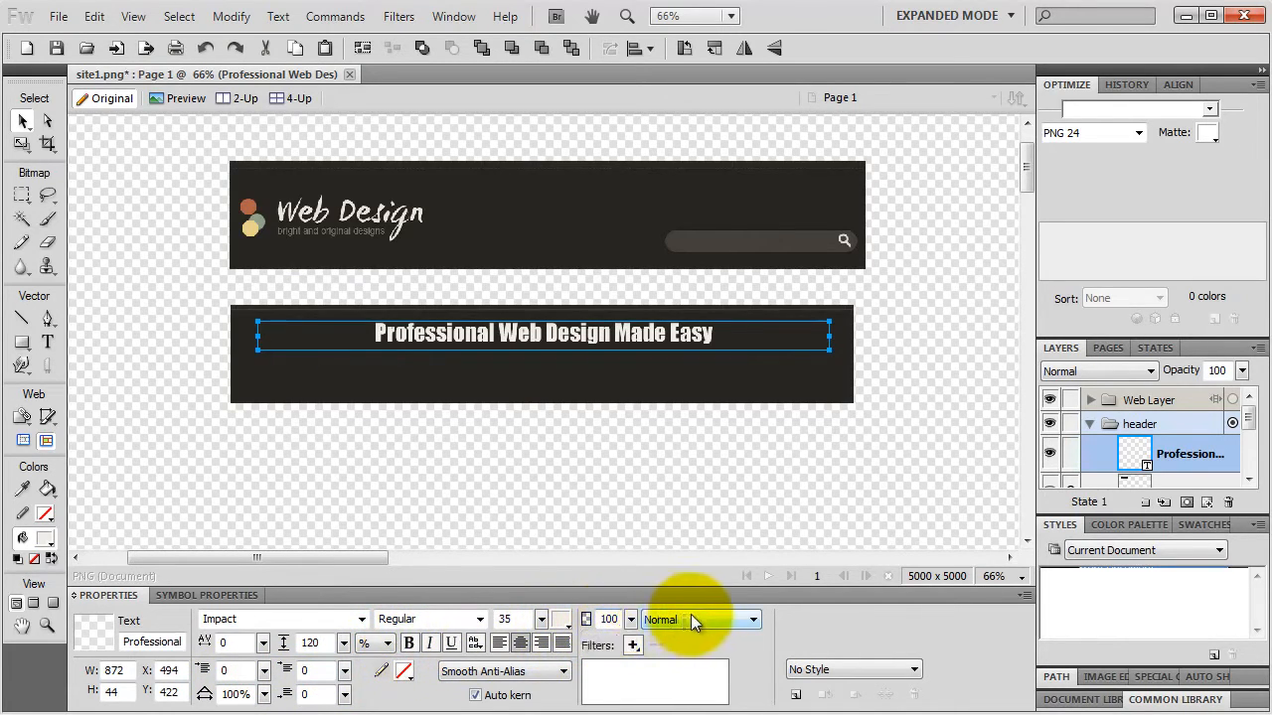
# - Add a Drop Shadow filter with distance 7, 65% opacity, softness 4 and angle 315 to the title, and toggle it off and on
pyautogui.click(633, 647)
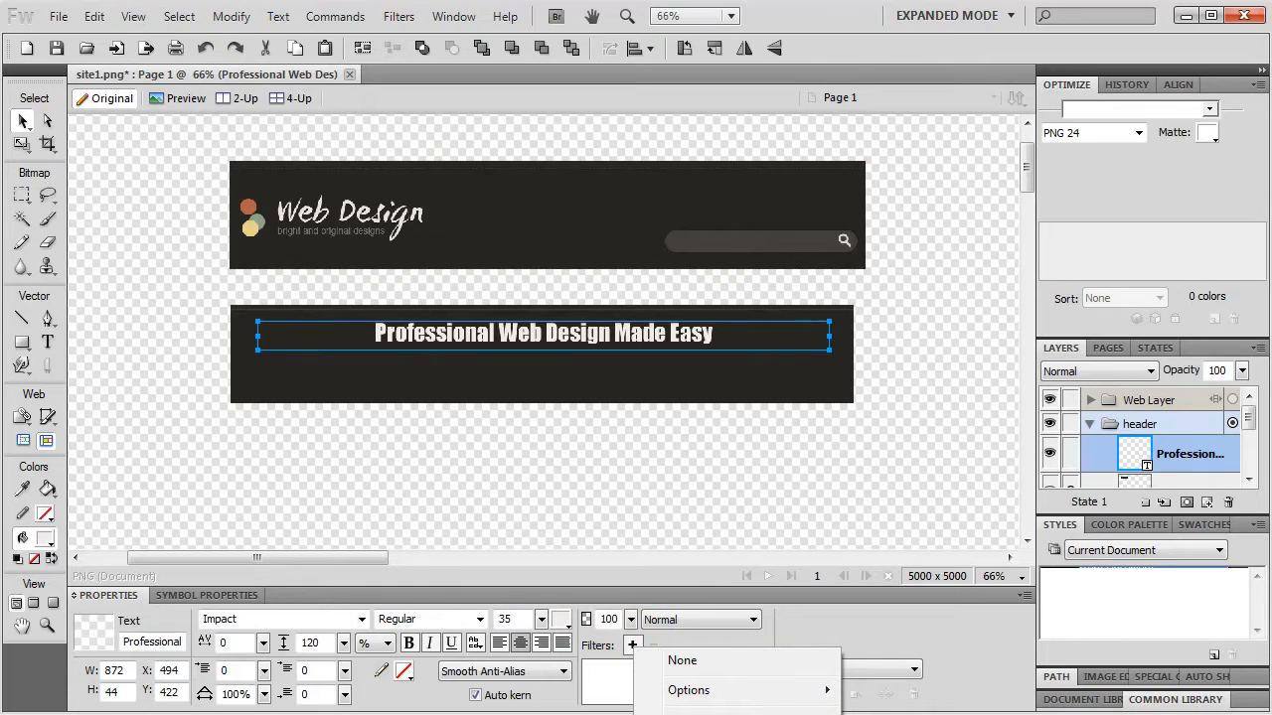
pyautogui.click(875, 714)
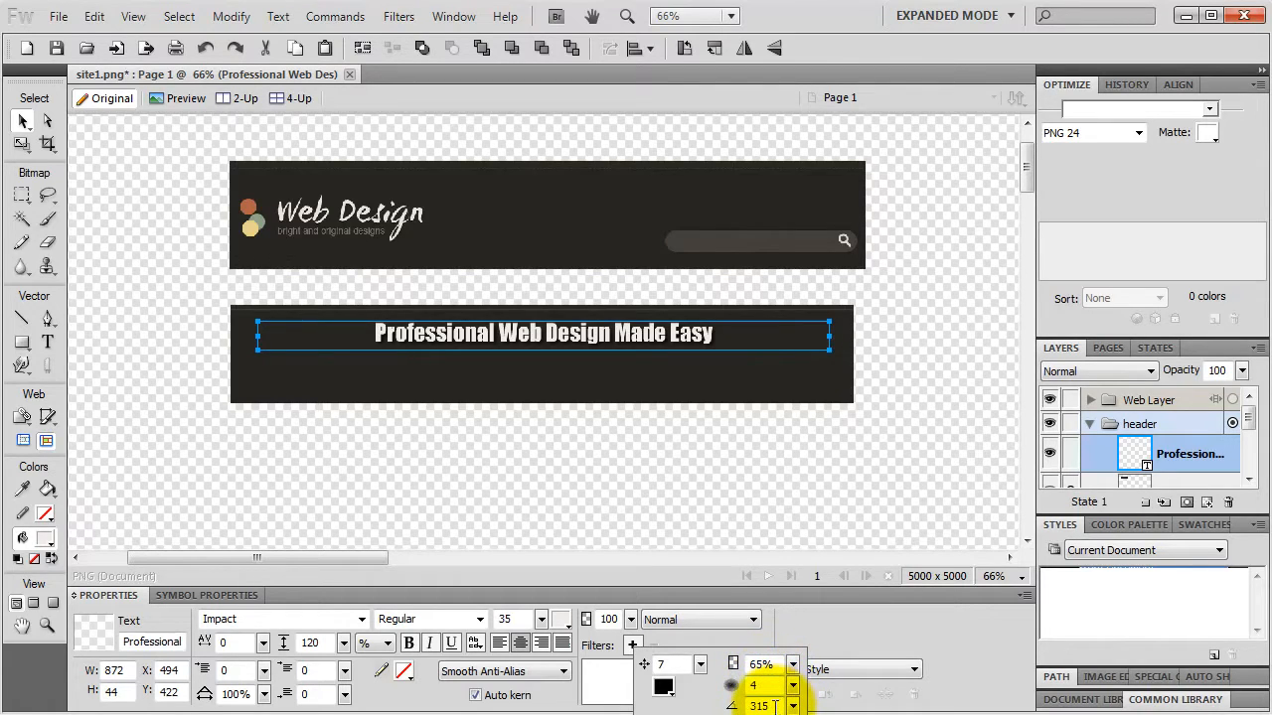
pyautogui.click(605, 676)
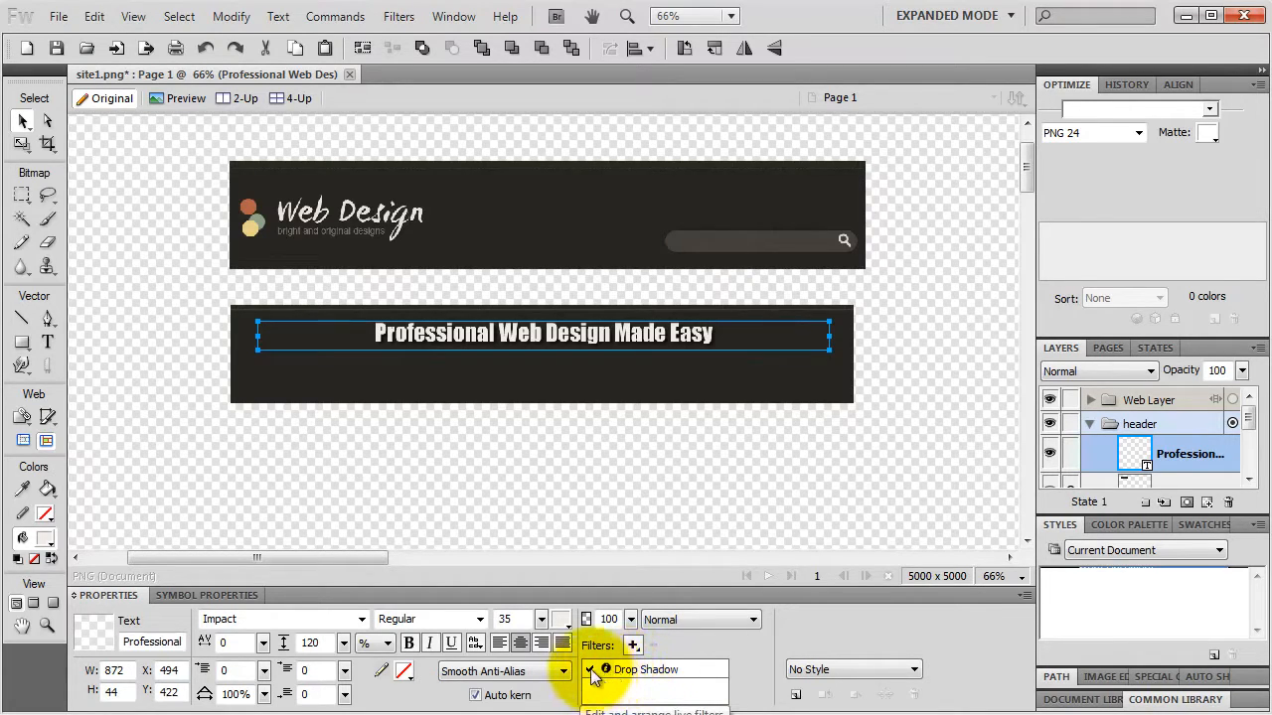
pyautogui.click(590, 671)
pyautogui.click(590, 671)
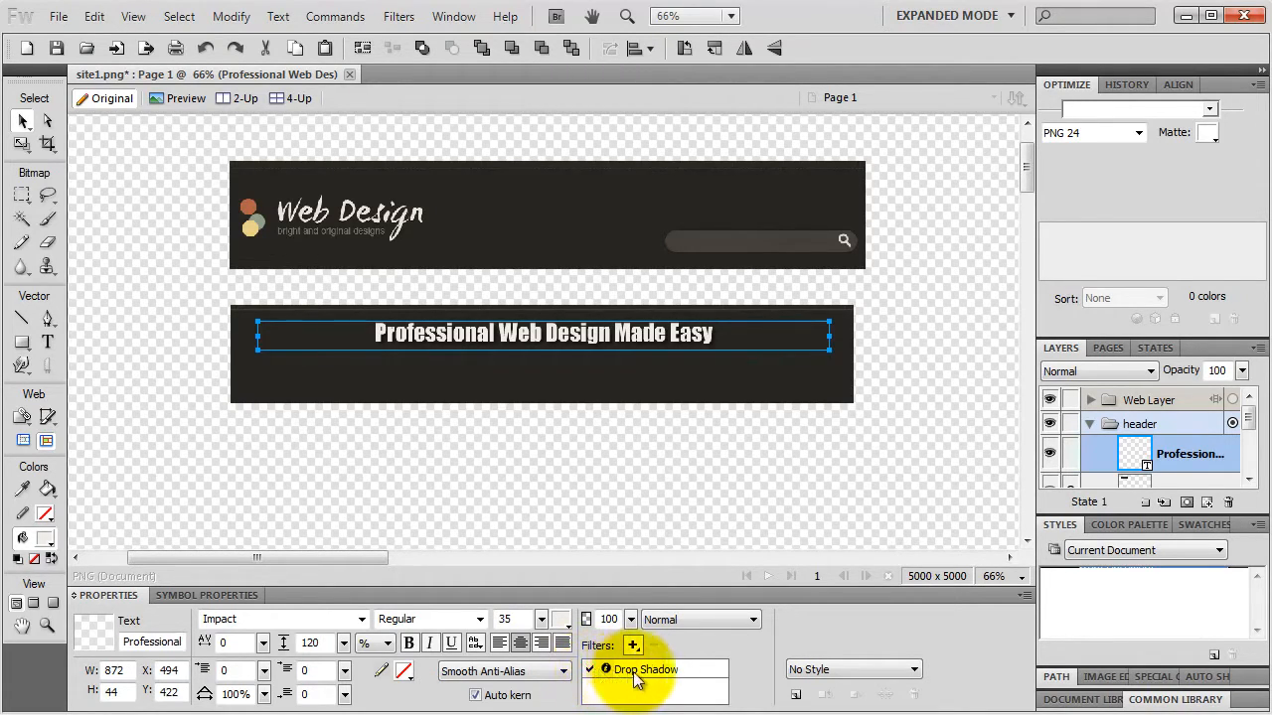
# - Reopen the title's Drop Shadow settings and delete the filter
pyautogui.click(639, 676)
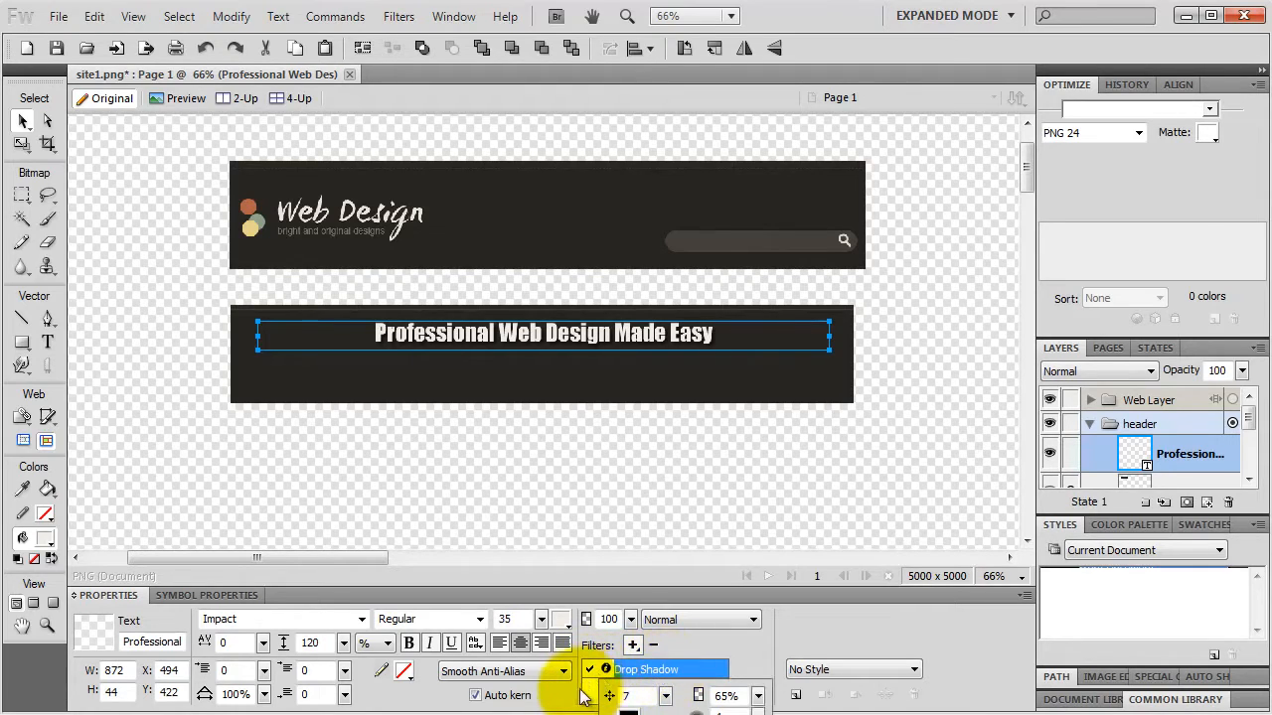
pyautogui.click(624, 688)
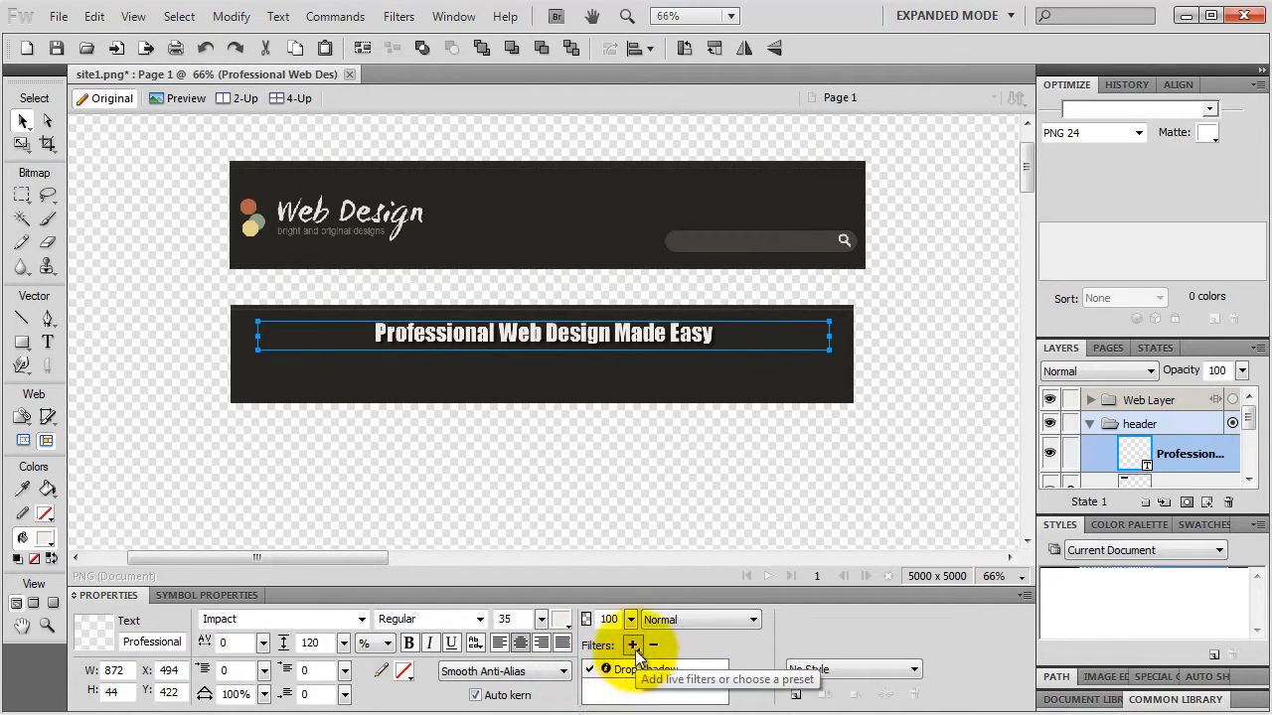
pyautogui.click(632, 673)
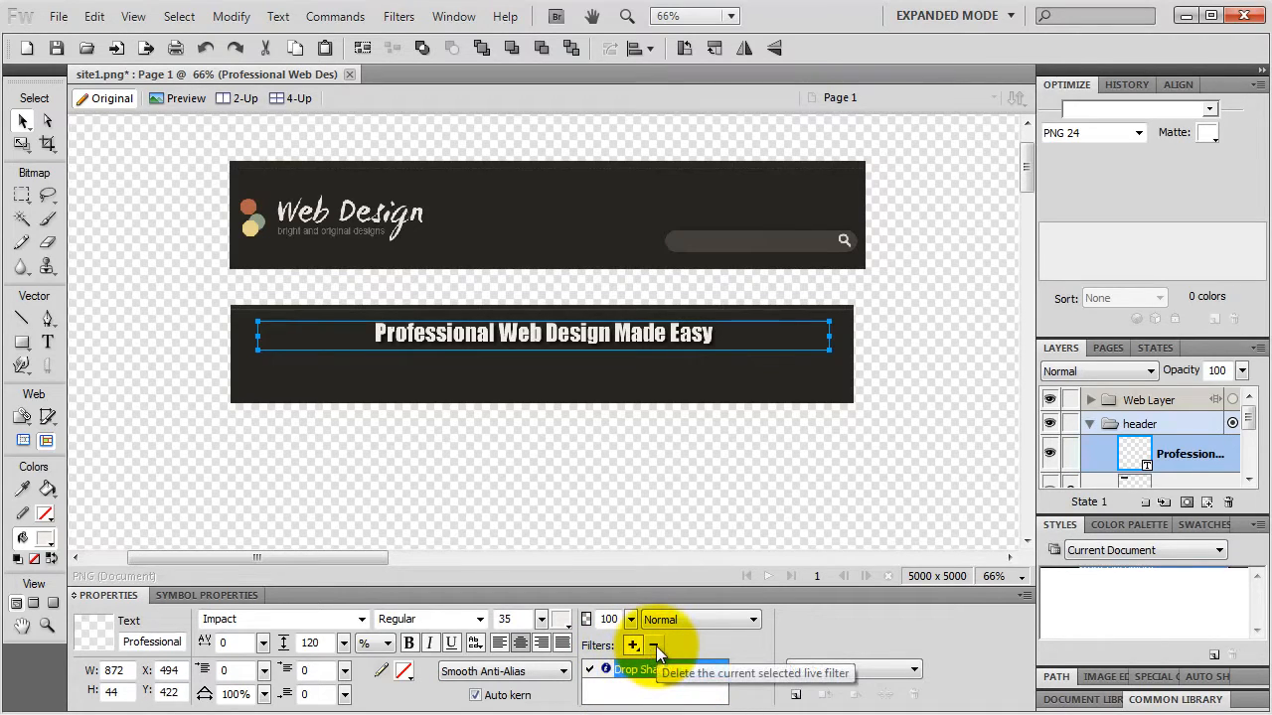
pyautogui.click(656, 646)
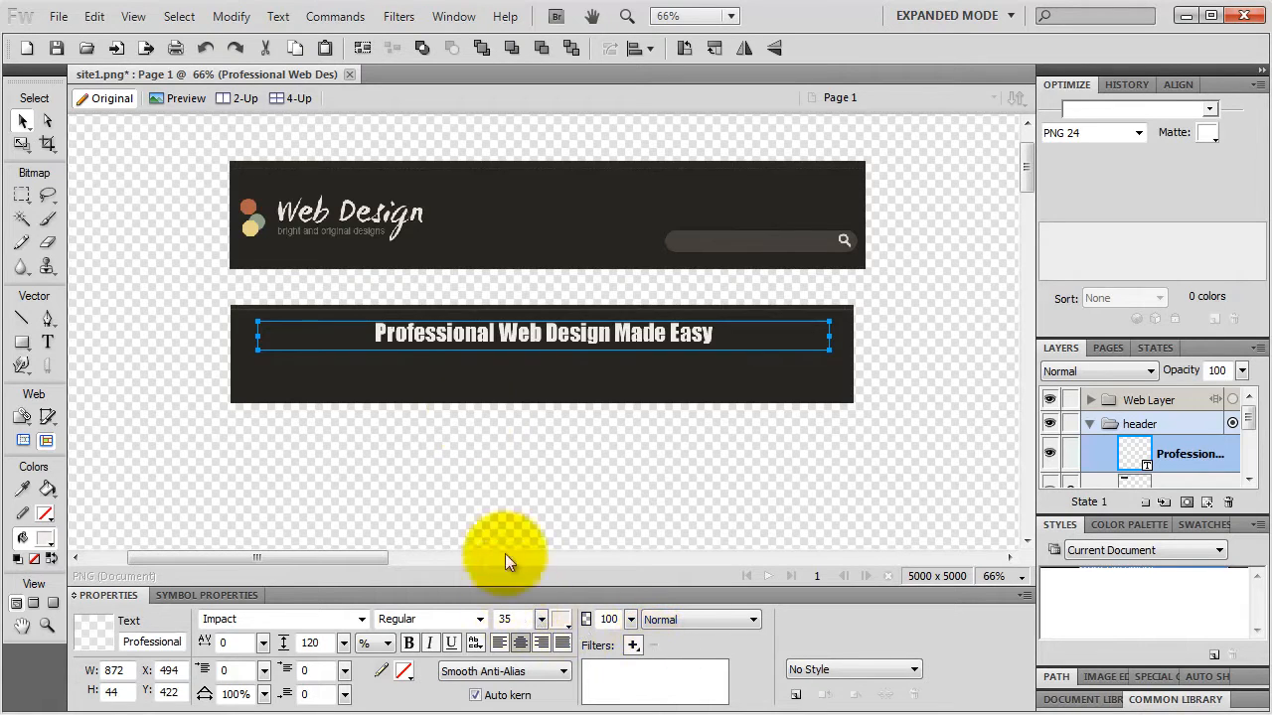
# - Duplicate the title text just below the original and apply the Wood 003 style from Wood Styles to the copy
pyautogui.moveTo(510, 339); pyautogui.dragTo(509, 375)
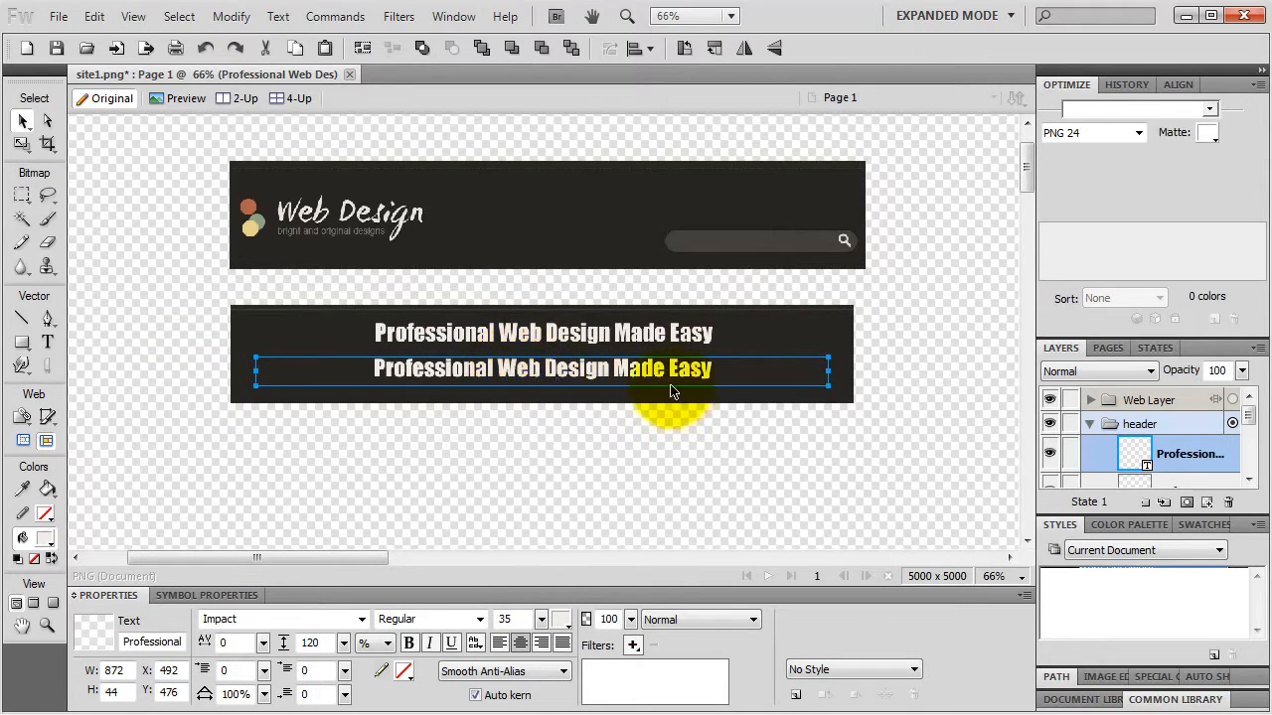
pyautogui.click(1111, 550)
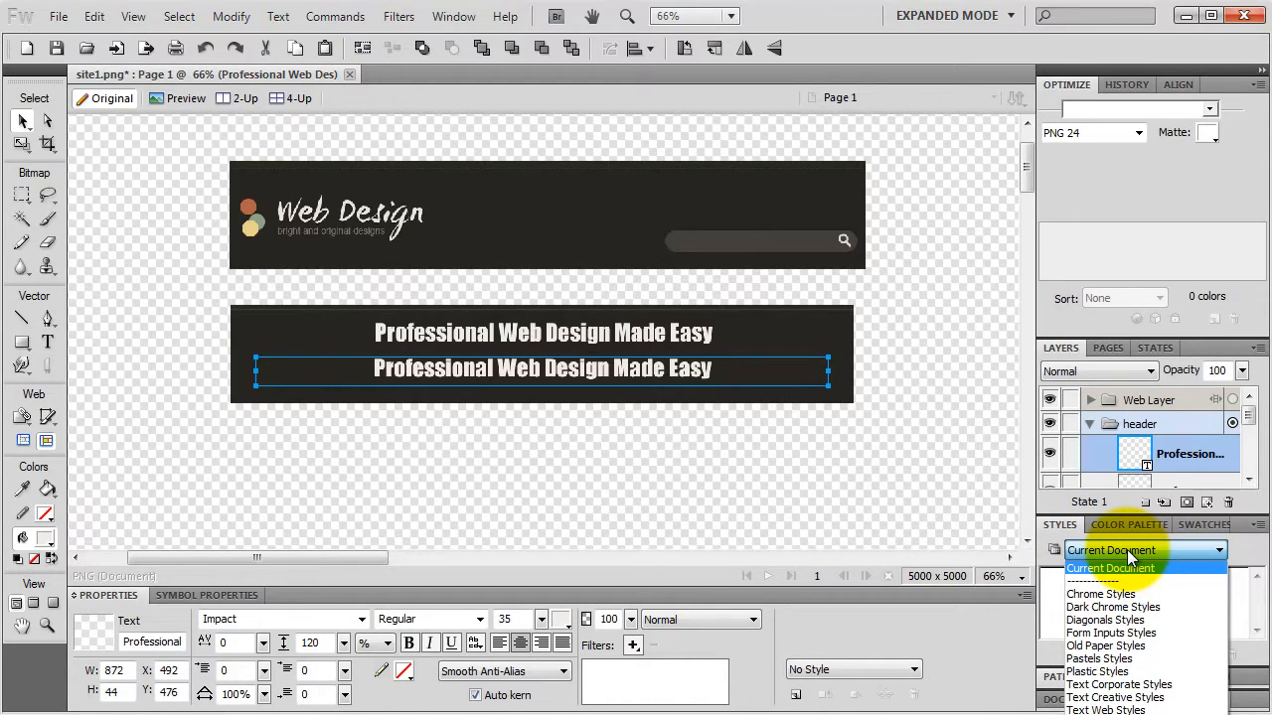
pyautogui.click(1108, 703)
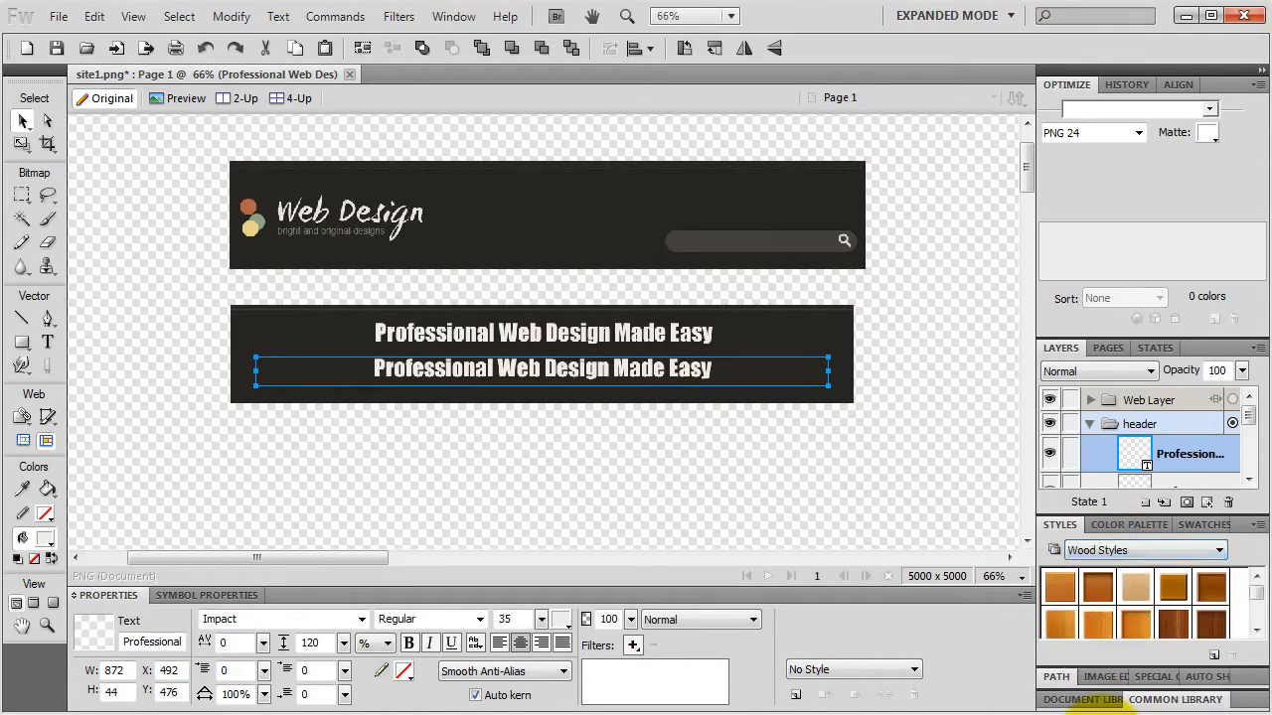
pyautogui.click(1136, 594)
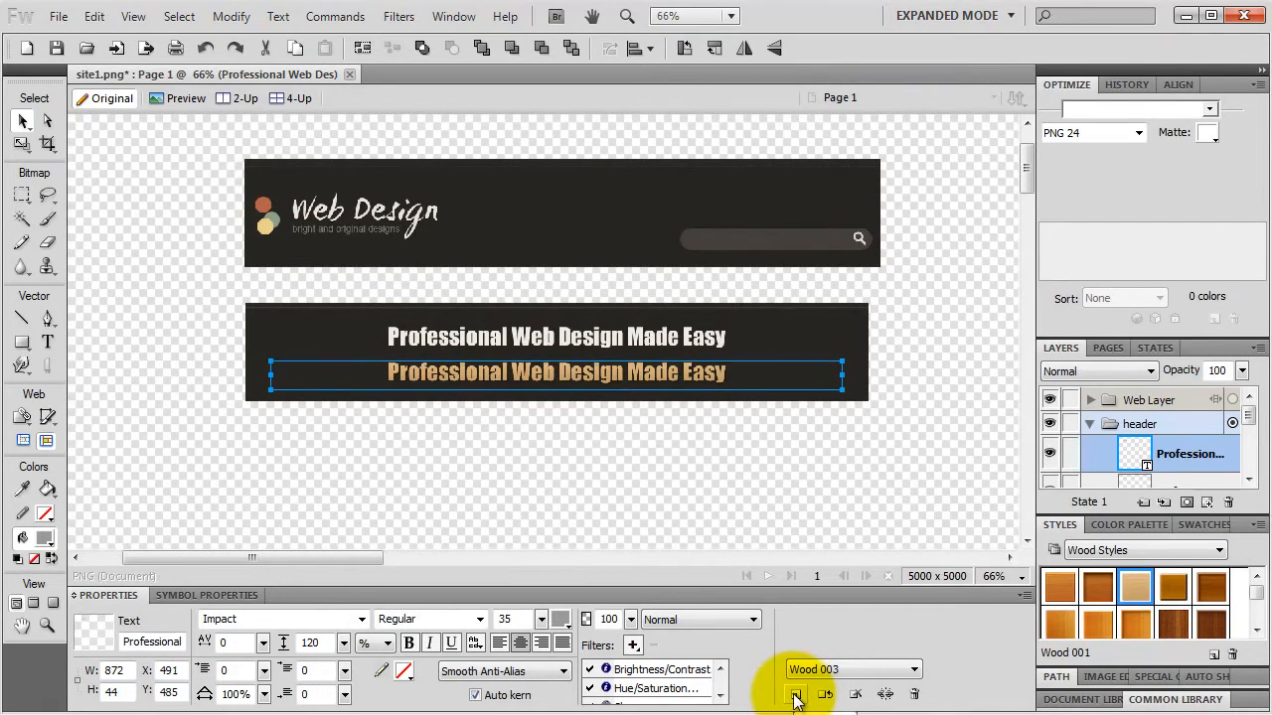
# - Delete the original off-white title and move the wood-styled copy up to the blank header's vertical middle, at about Y 450
pyautogui.click(623, 339)
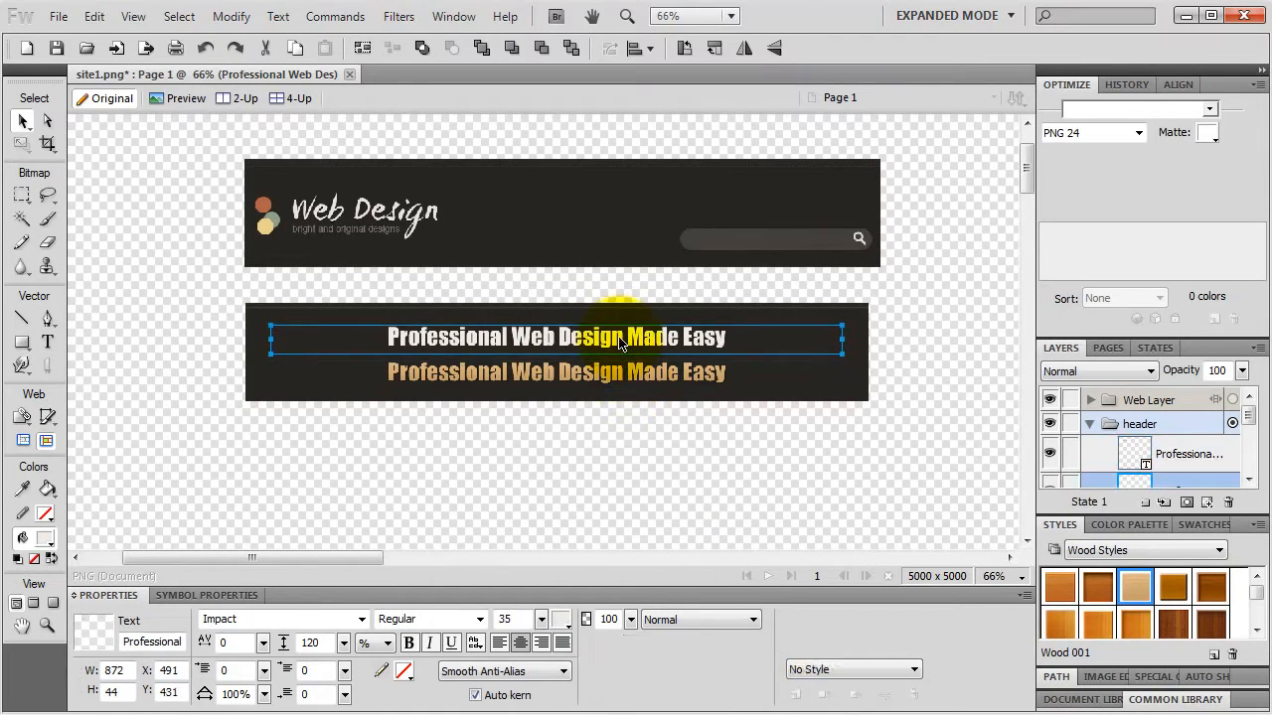
pyautogui.press('Delete')
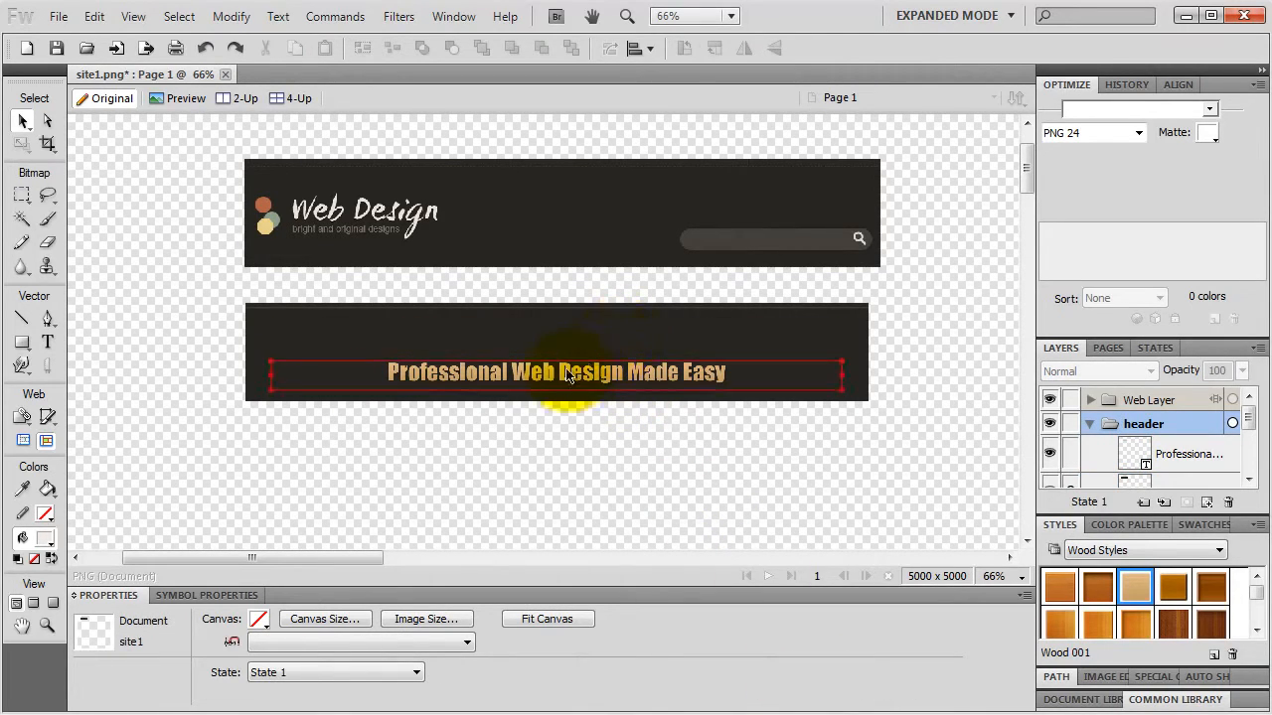
pyautogui.moveTo(553, 375); pyautogui.dragTo(549, 358)
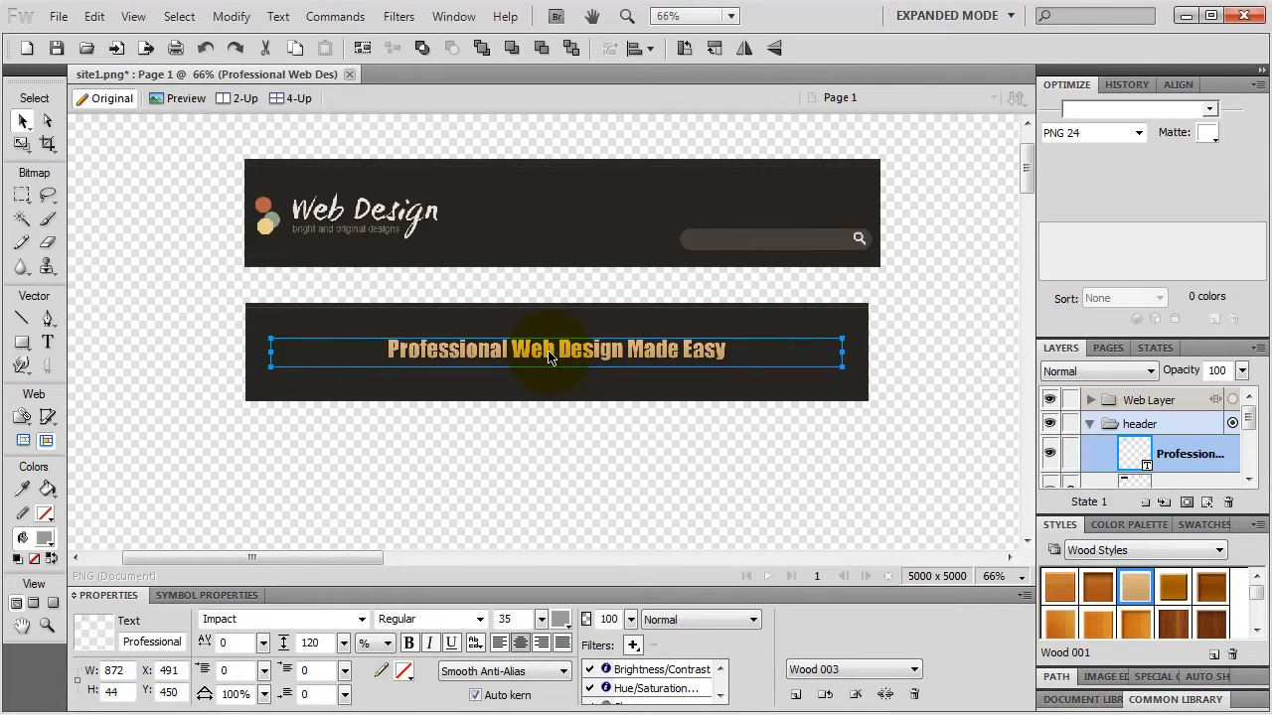
# - Draw a rectangle about 950 × 489 px from the blank header's upper-left corner, covering the header and the area below it
pyautogui.click(21, 342)
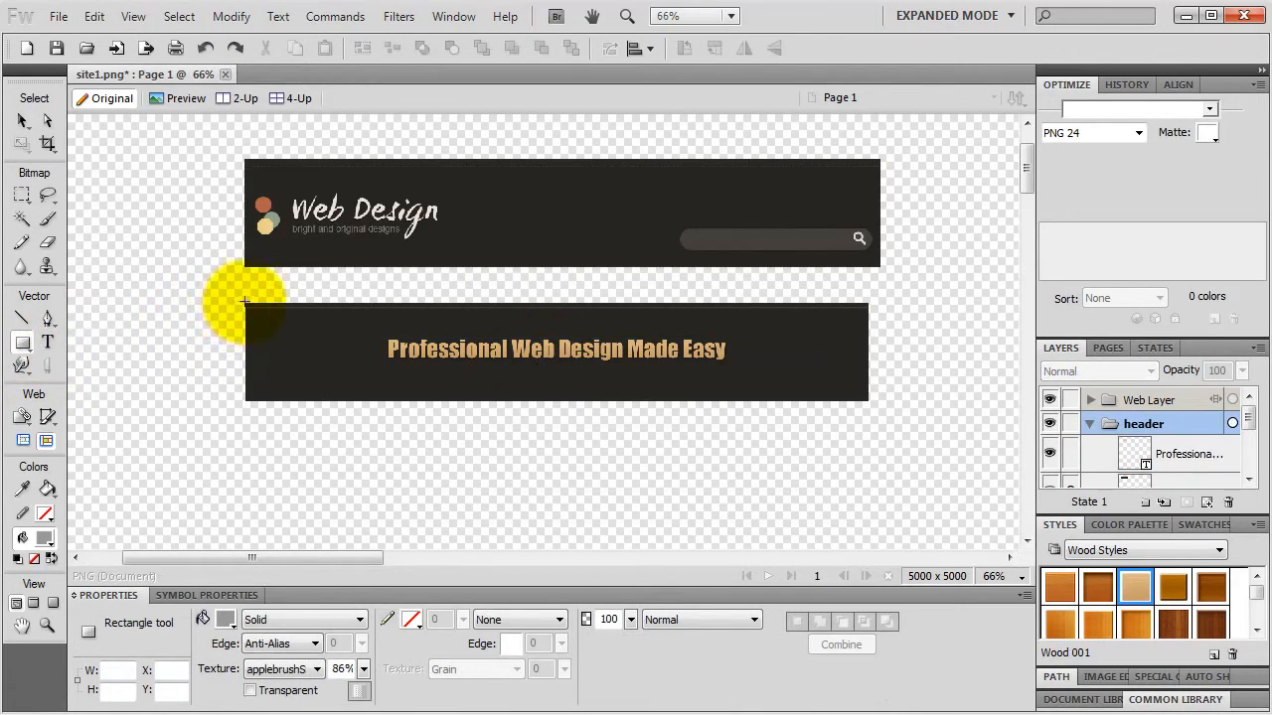
pyautogui.moveTo(245, 302)
pyautogui.mouseDown()
pyautogui.moveTo(812, 548)
pyautogui.moveTo(863, 454)
pyautogui.moveTo(874, 467)
pyautogui.mouseUp()
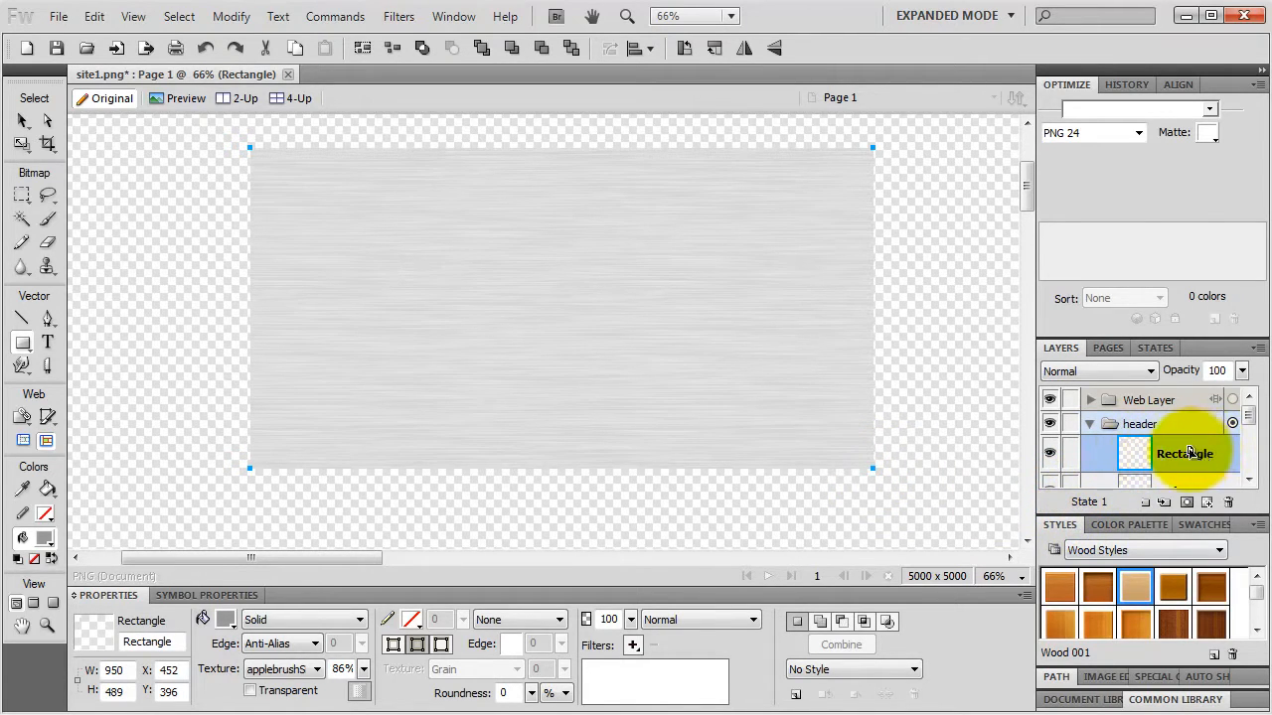
# - Move the rectangle below the Bitmap object in the header layer so it sits behind the header graphic and title
pyautogui.moveTo(1191, 455); pyautogui.dragTo(1184, 406)
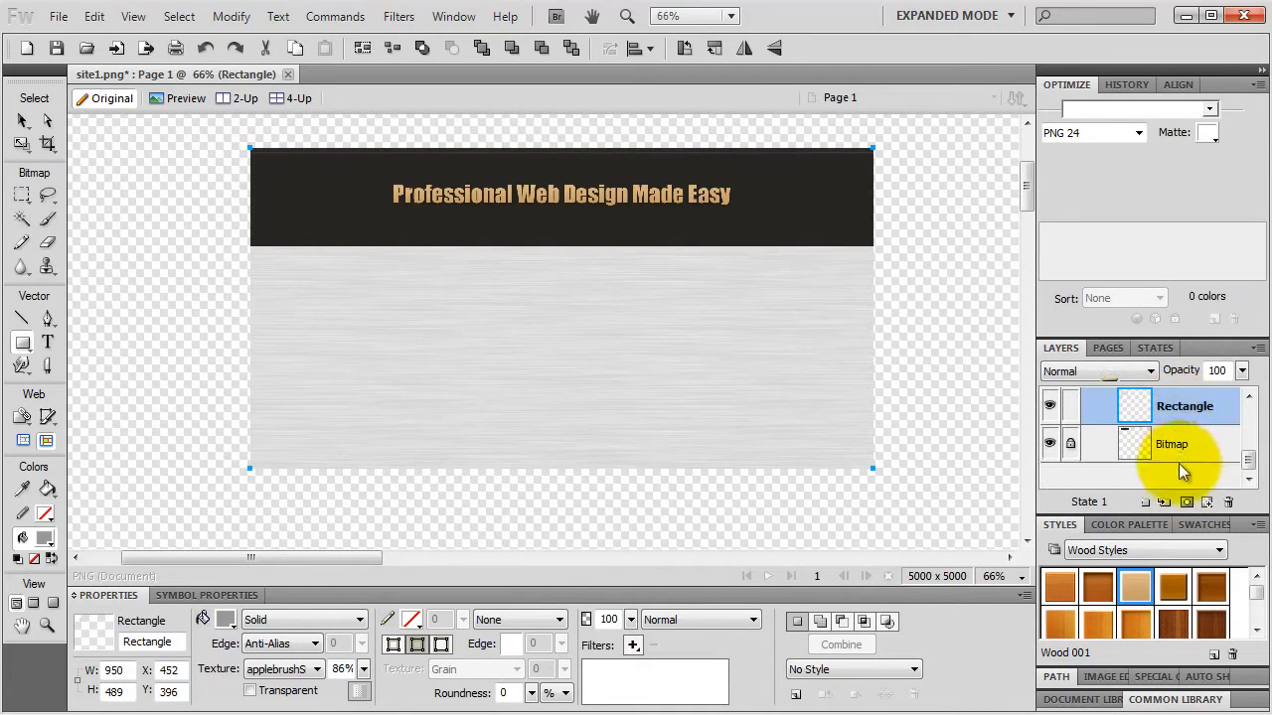
pyautogui.doubleClick(1182, 407)
pyautogui.moveTo(1131, 413); pyautogui.dragTo(1178, 468)
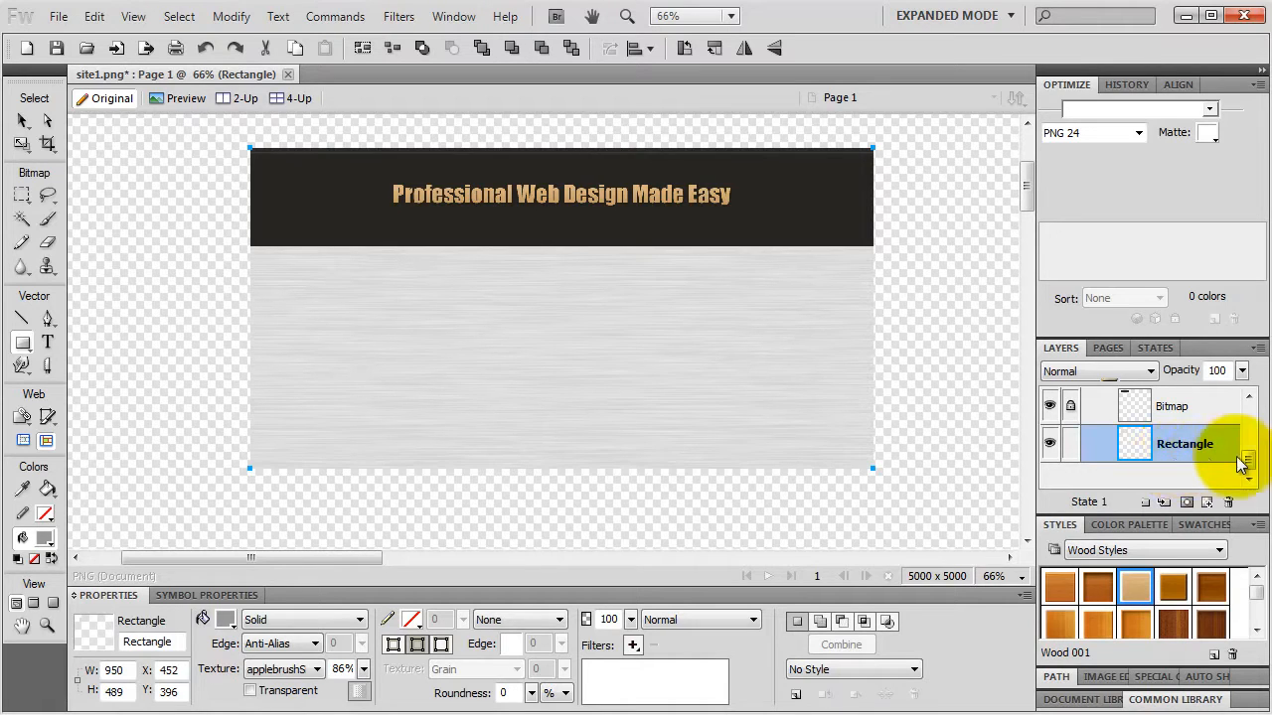
# - Collapse the header layer and create a new layer named background
pyautogui.moveTo(1249, 465); pyautogui.dragTo(1249, 414)
pyautogui.click(1091, 424)
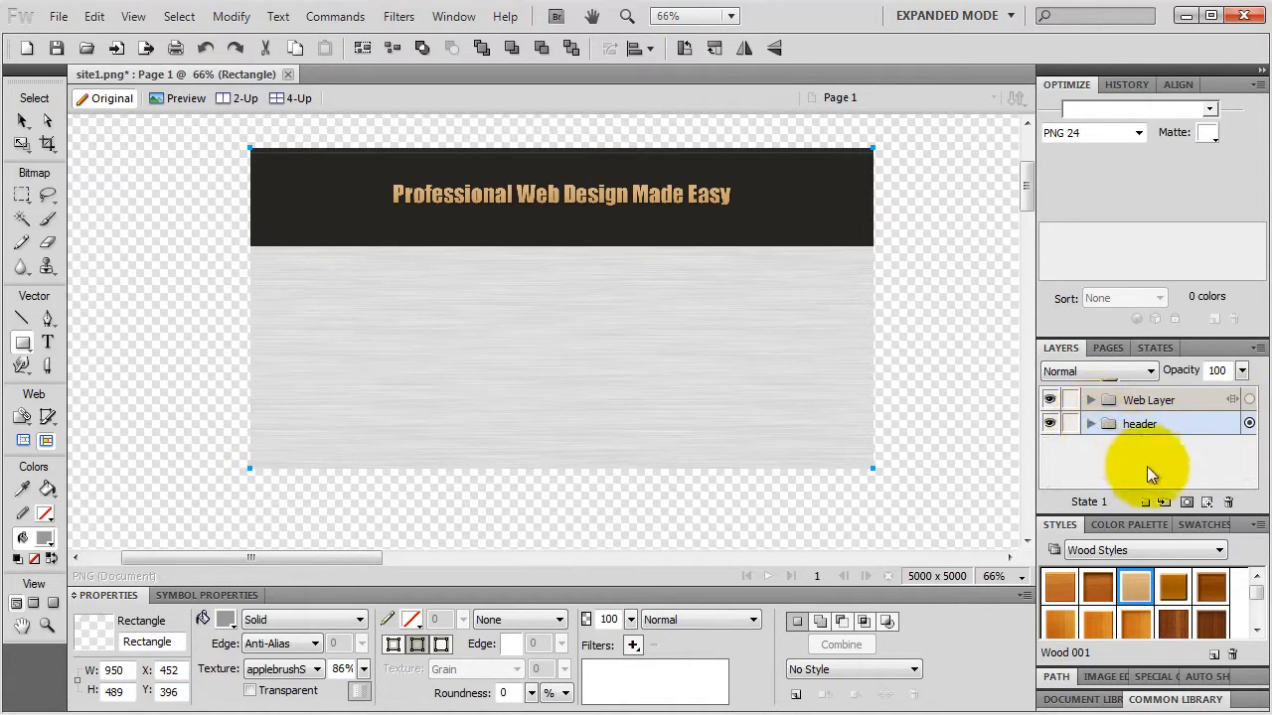
pyautogui.click(1148, 503)
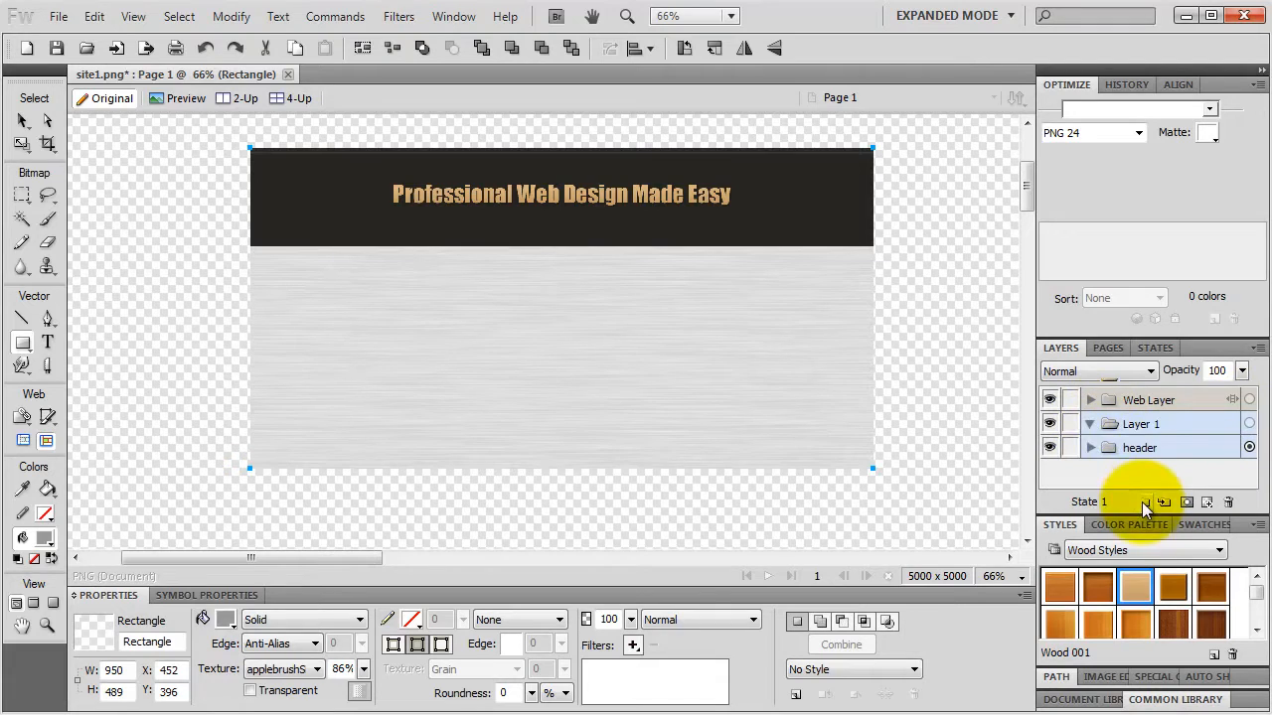
pyautogui.doubleClick(1140, 423)
pyautogui.write('b')
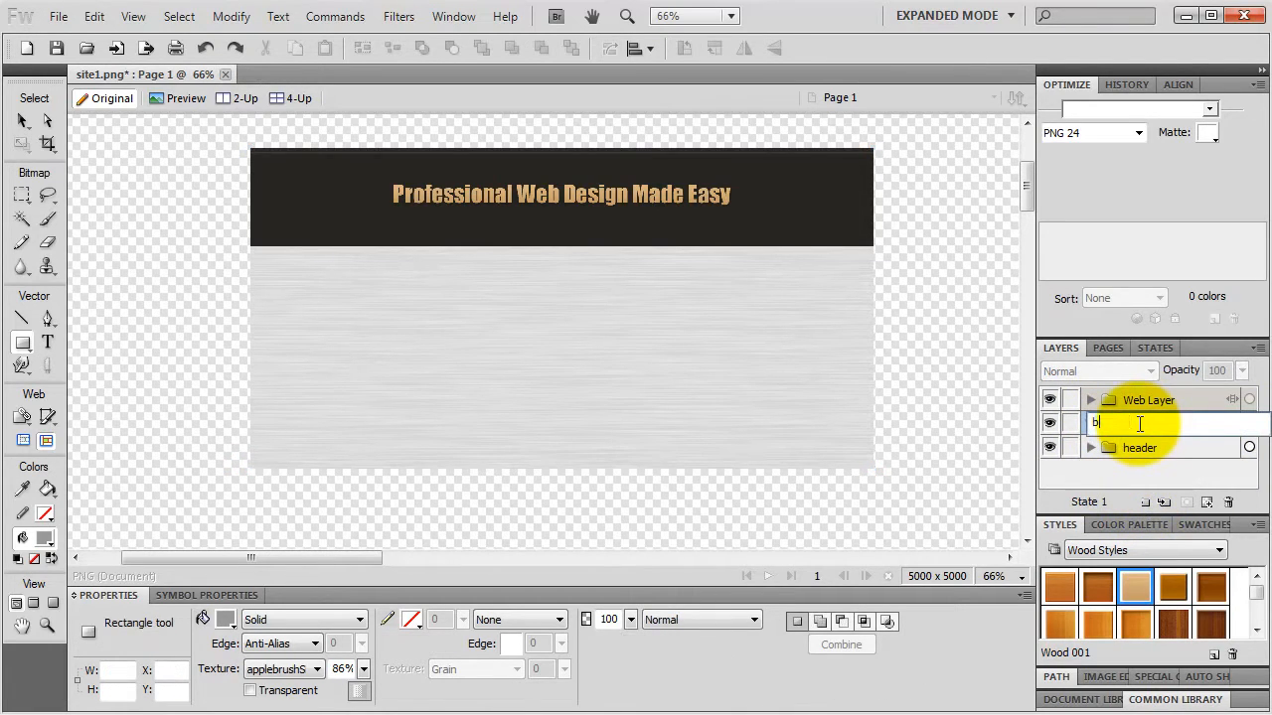
pyautogui.write('ackground')
pyautogui.press('Return')
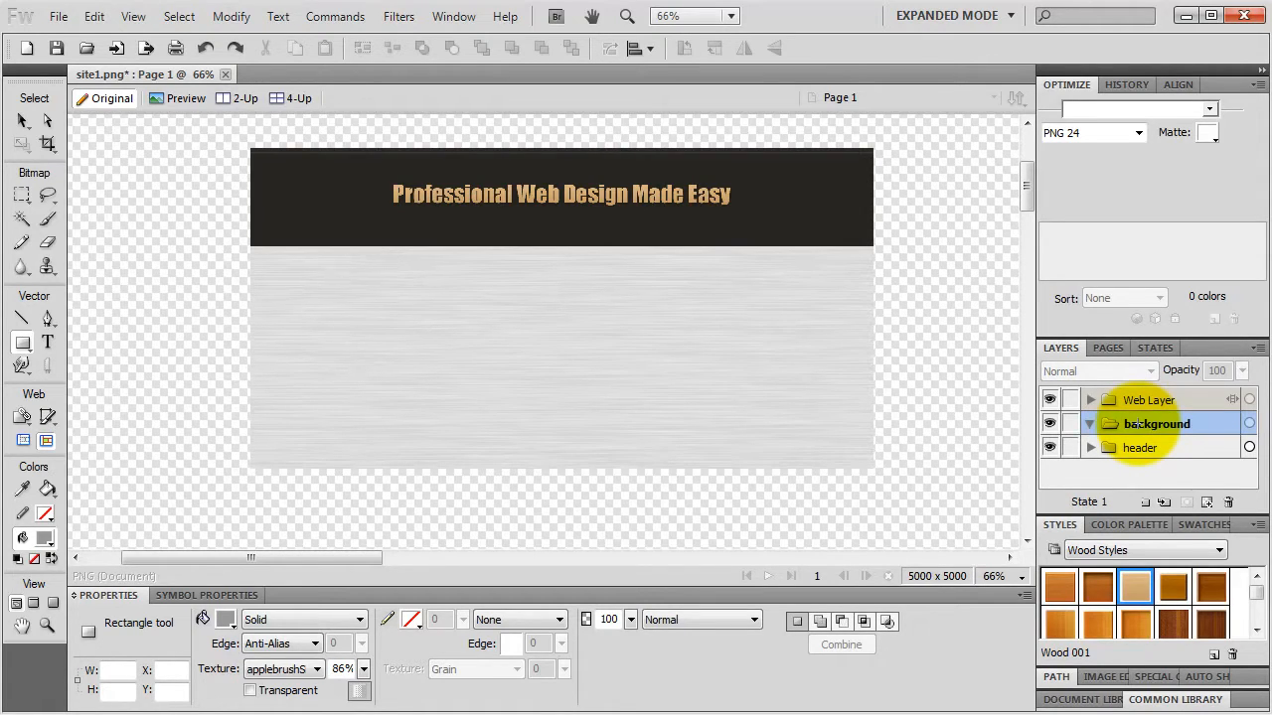
# - Move the rectangle from the header layer into the background layer, and place the header layer above background
pyautogui.click(1090, 448)
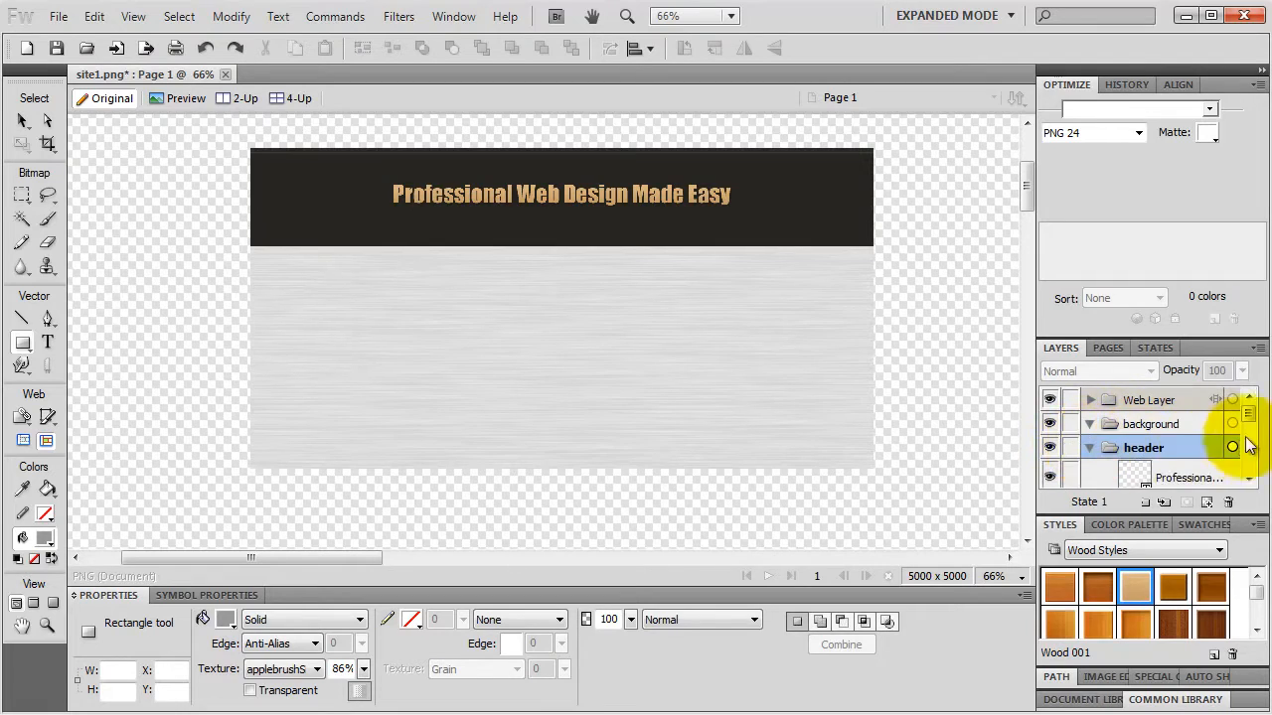
pyautogui.moveTo(1251, 414); pyautogui.dragTo(1192, 425)
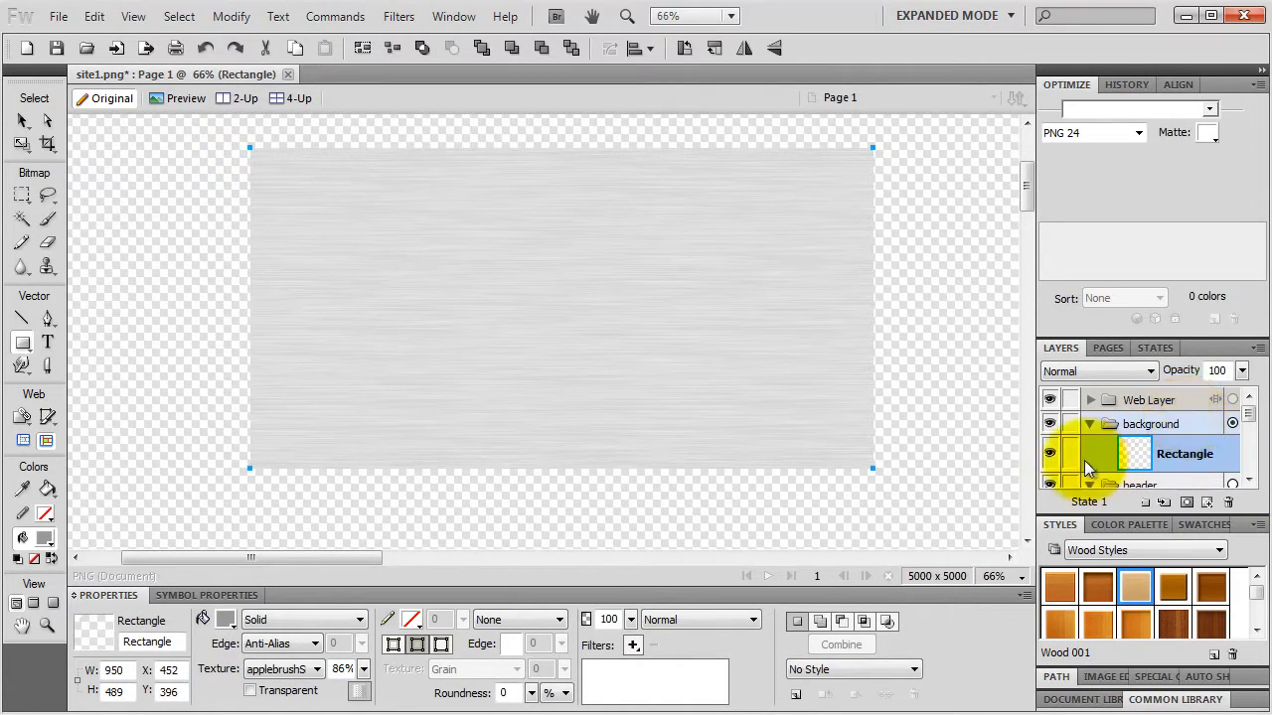
pyautogui.click(1089, 424)
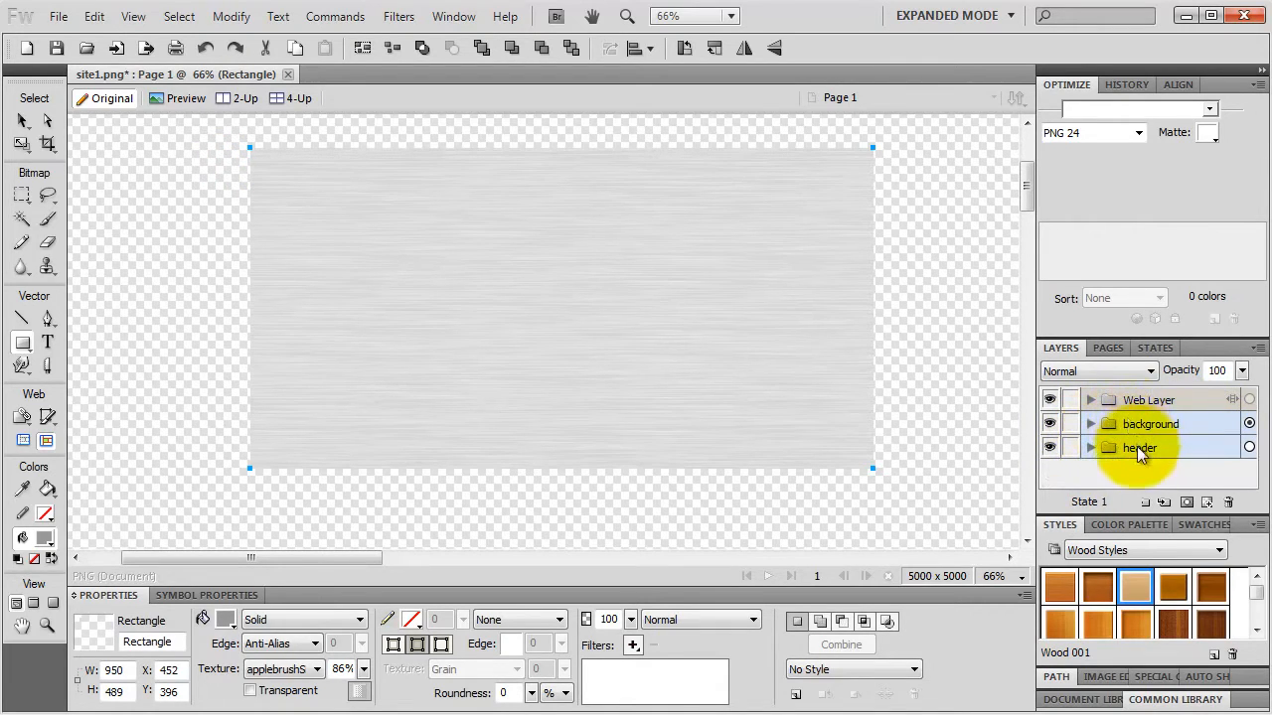
pyautogui.moveTo(1136, 448); pyautogui.dragTo(1153, 426)
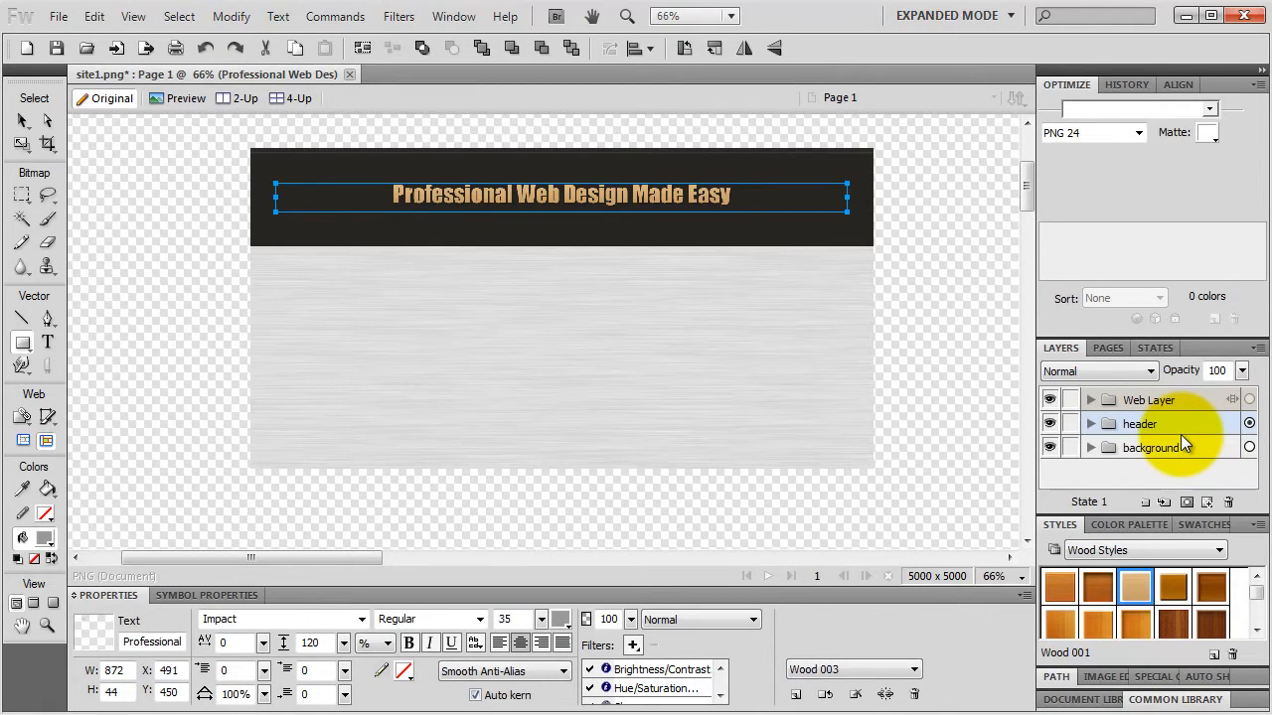
# - Resize the rectangle in the background layer to 920 px wide and 1500 px high
pyautogui.click(1089, 448)
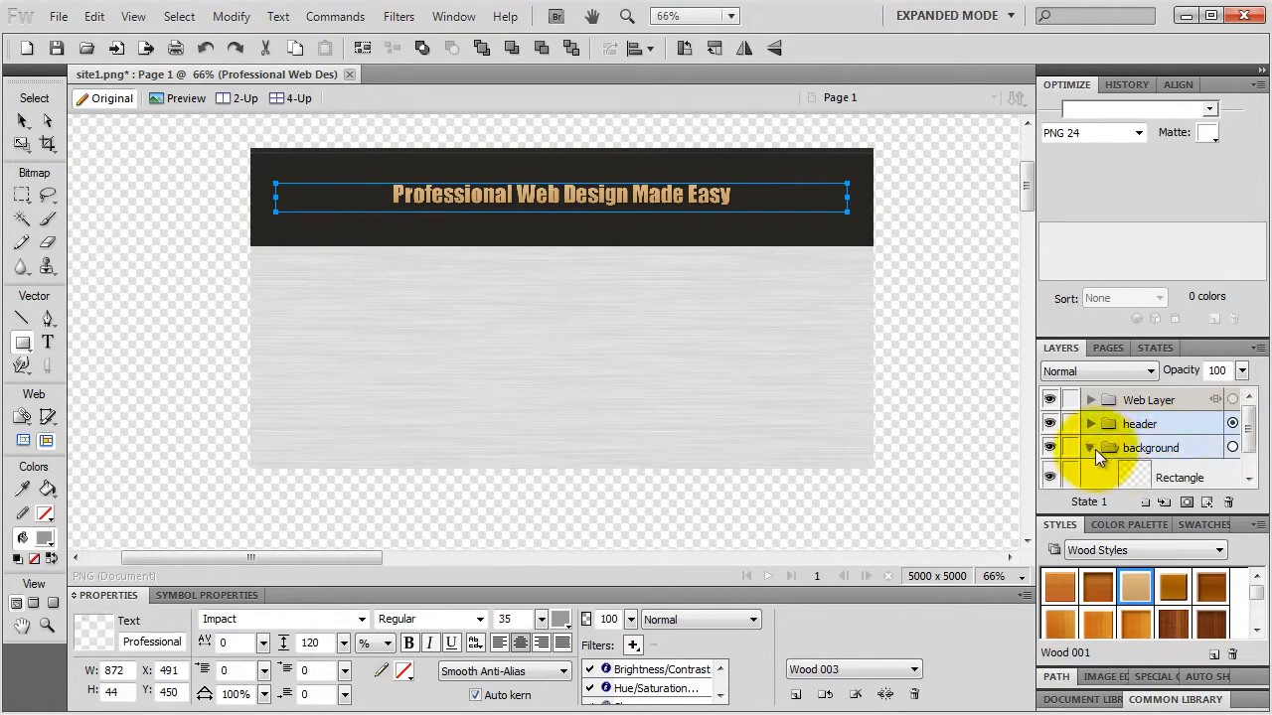
pyautogui.click(1182, 478)
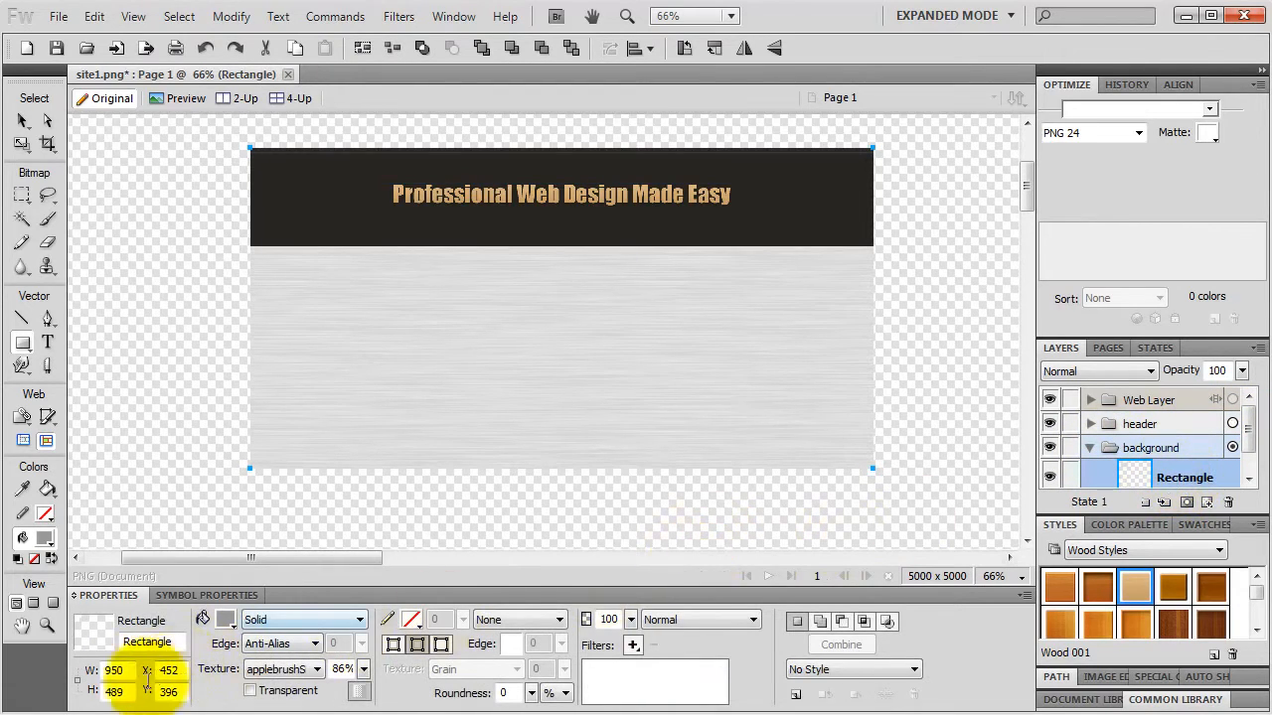
pyautogui.click(127, 671)
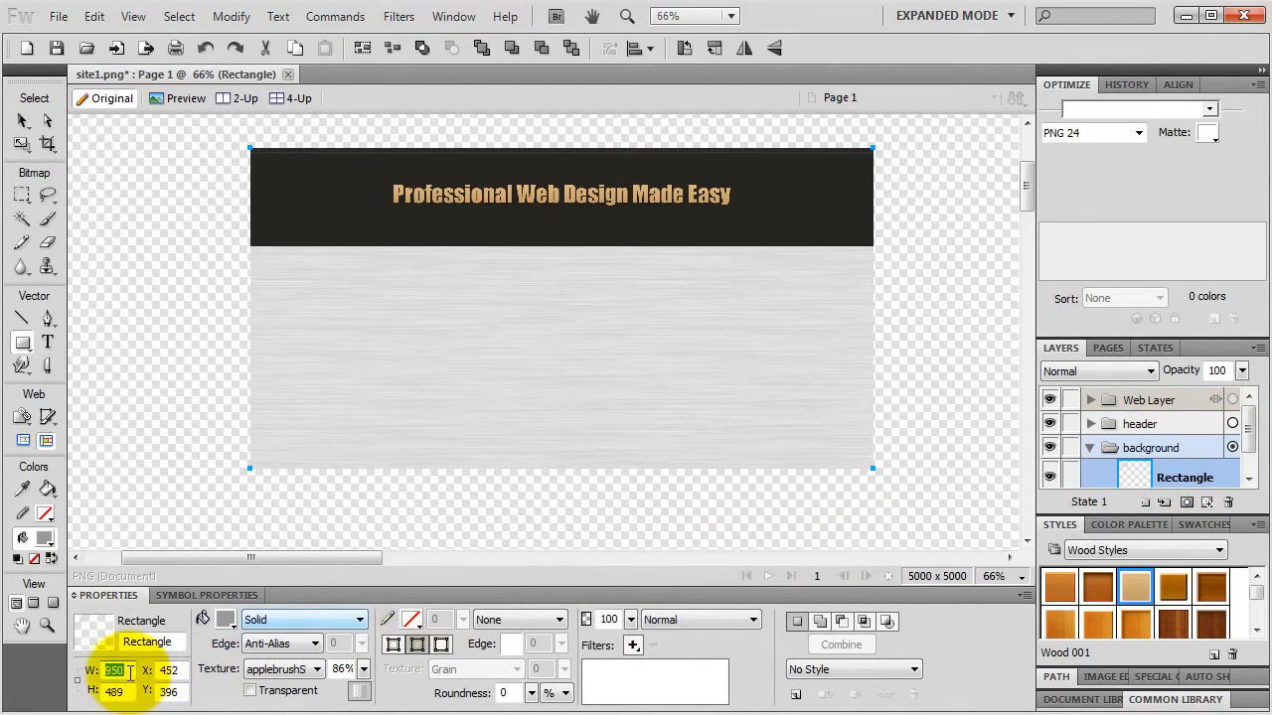
pyautogui.write('920')
pyautogui.press('Return')
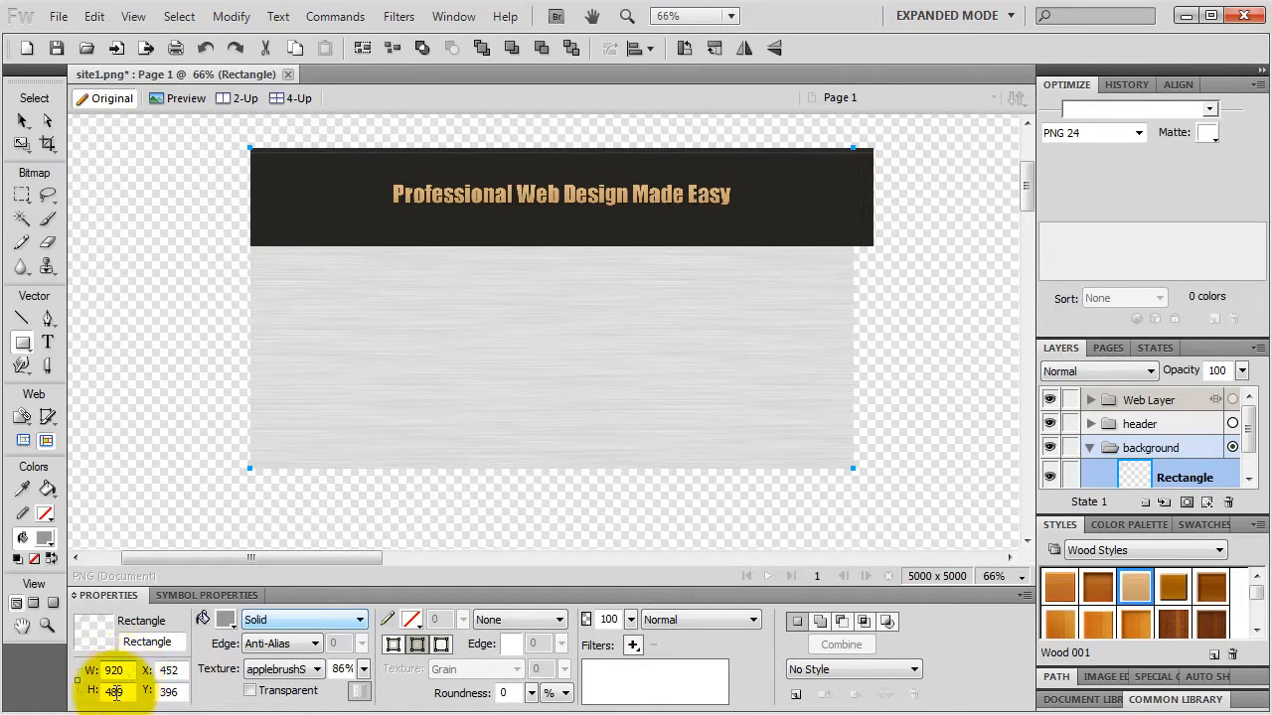
pyautogui.click(117, 693)
pyautogui.write('1500')
pyautogui.press('Return')
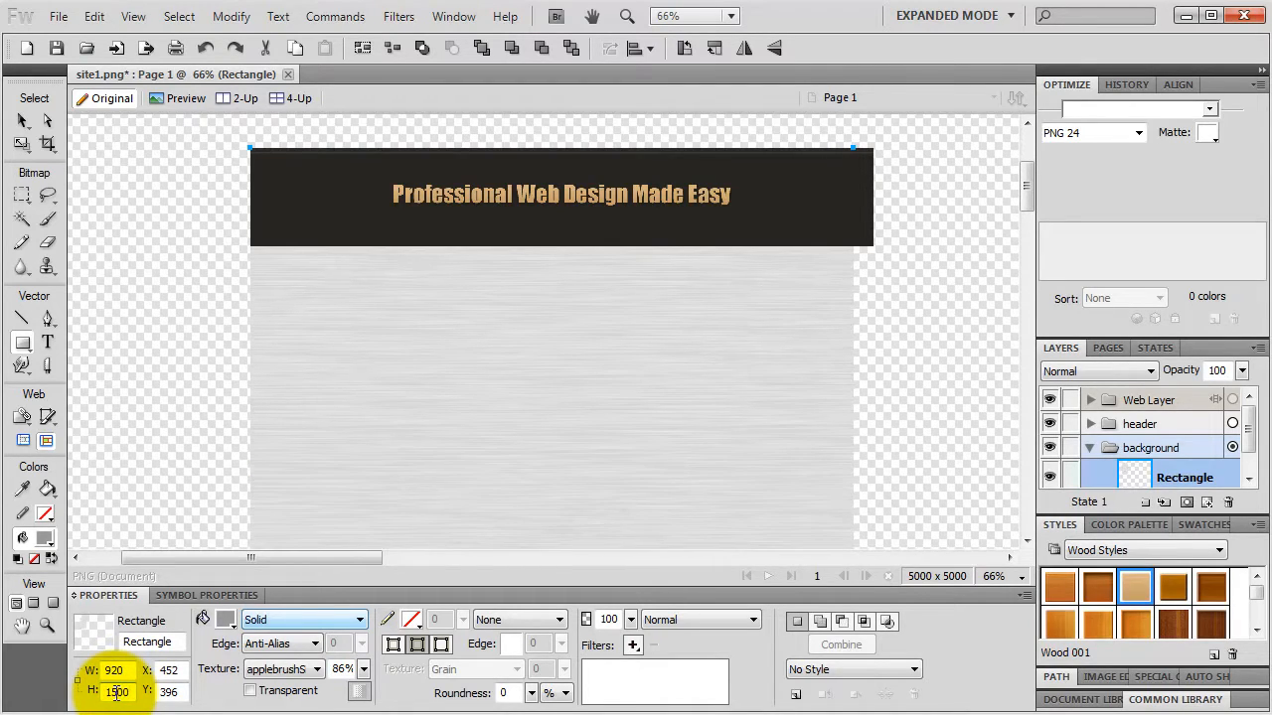
# - Give the background rectangle a solid white fill and reduce its texture amount to 0
pyautogui.click(226, 619)
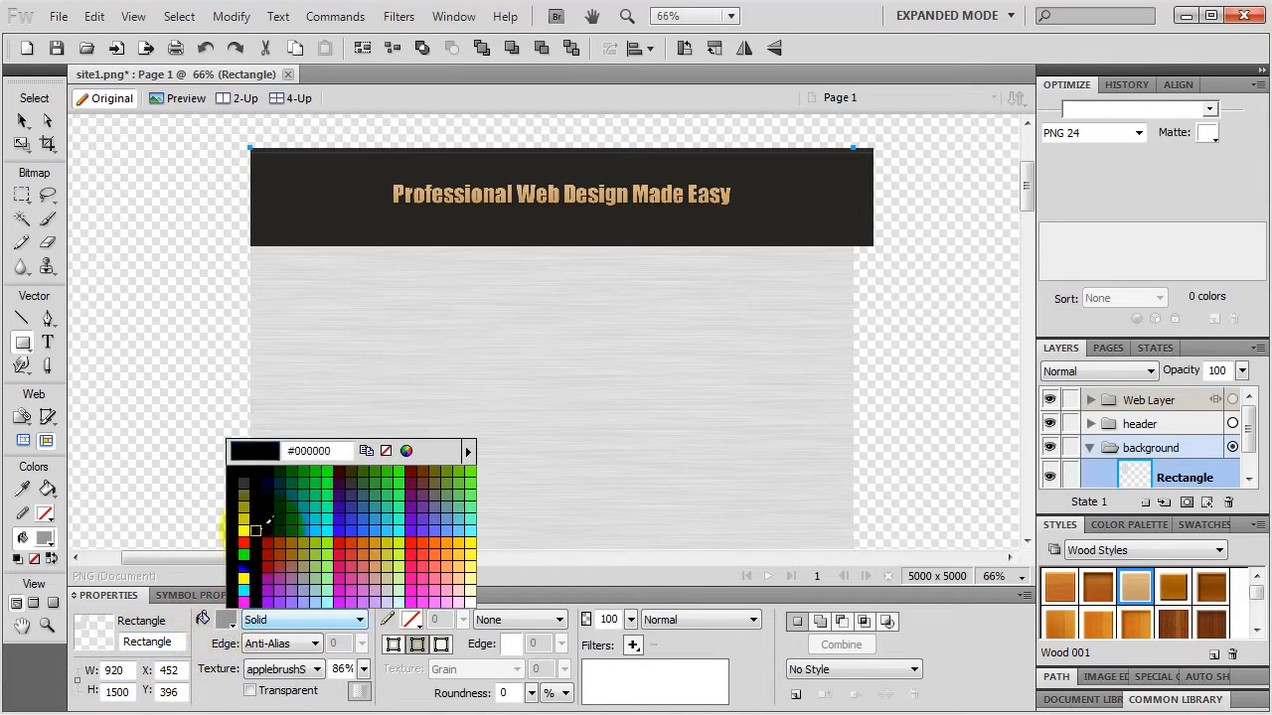
pyautogui.click(245, 529)
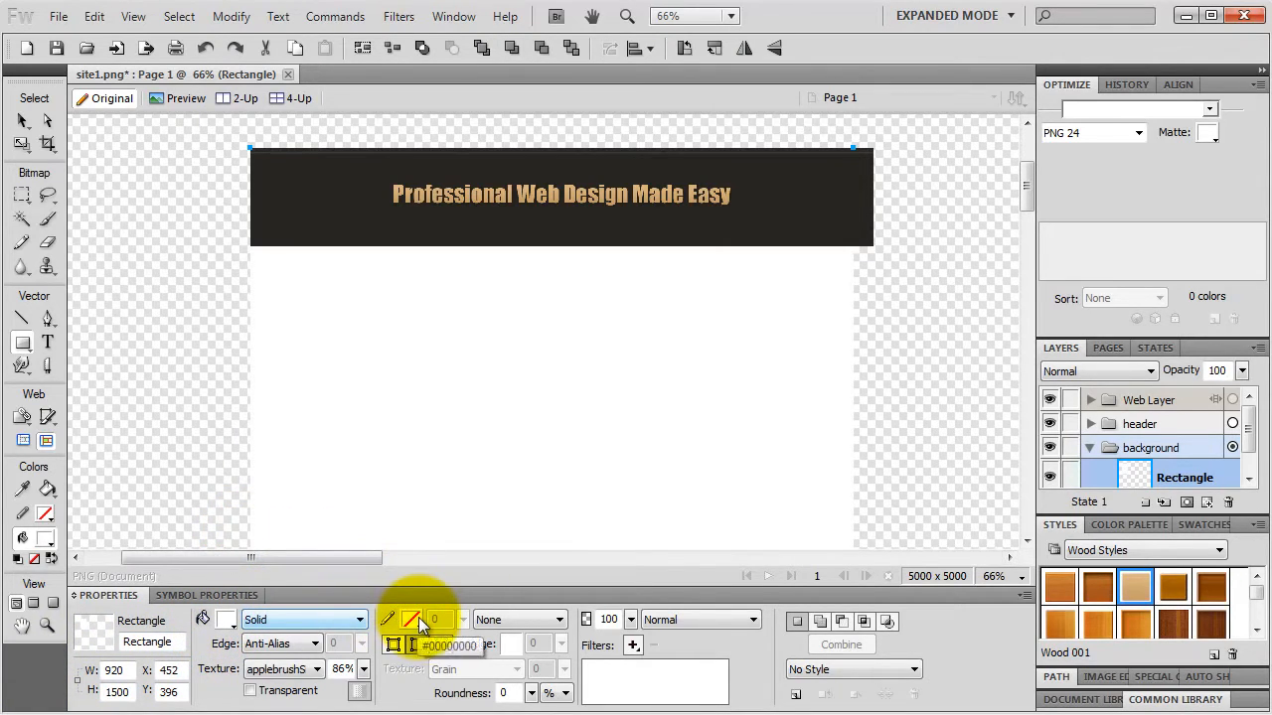
pyautogui.moveTo(363, 670)
pyautogui.mouseDown()
pyautogui.moveTo(354, 705)
pyautogui.moveTo(364, 675)
pyautogui.mouseUp()
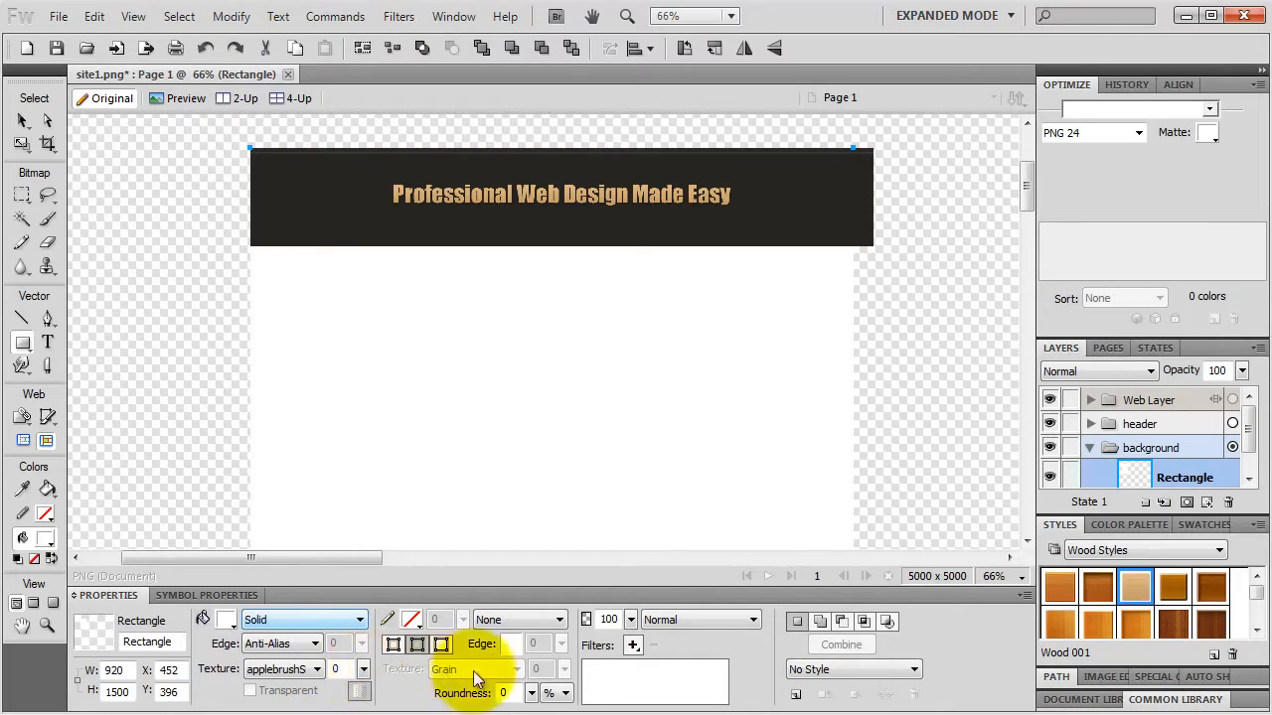
# - Add a Glow filter to the background rectangle in #666666 with width 2, opacity 75% and softness 10
pyautogui.click(633, 646)
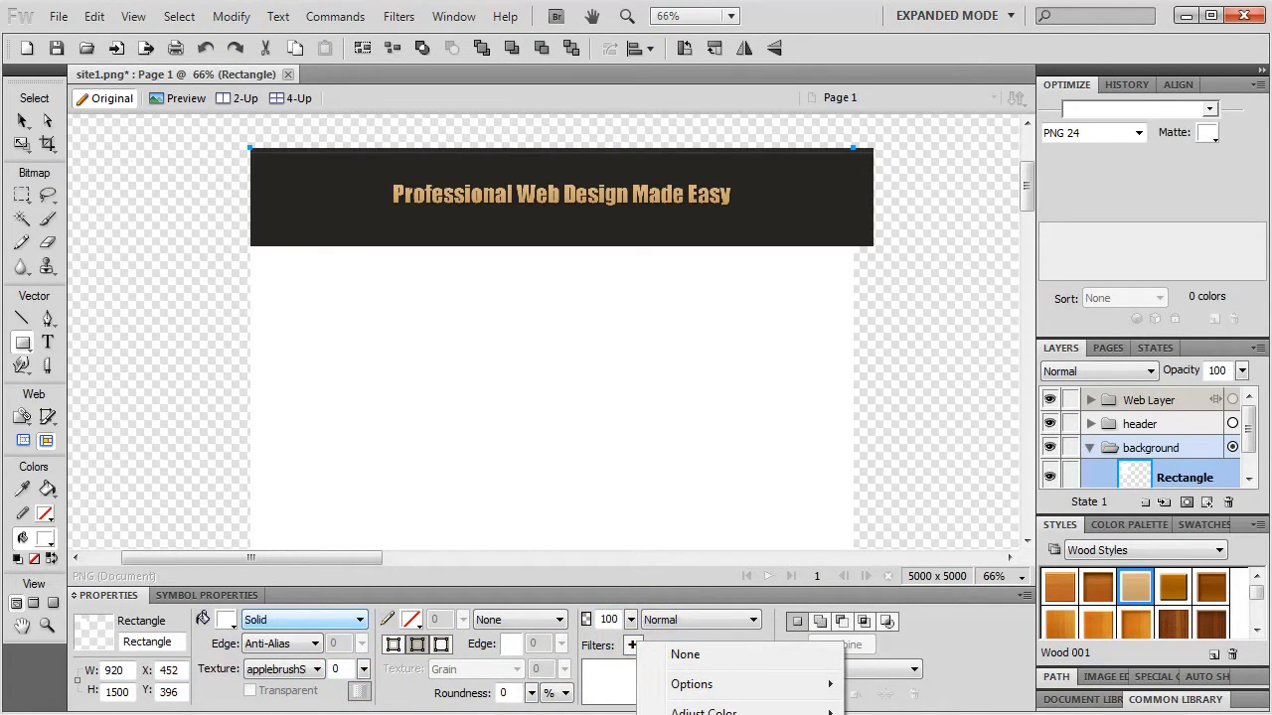
pyautogui.click(885, 714)
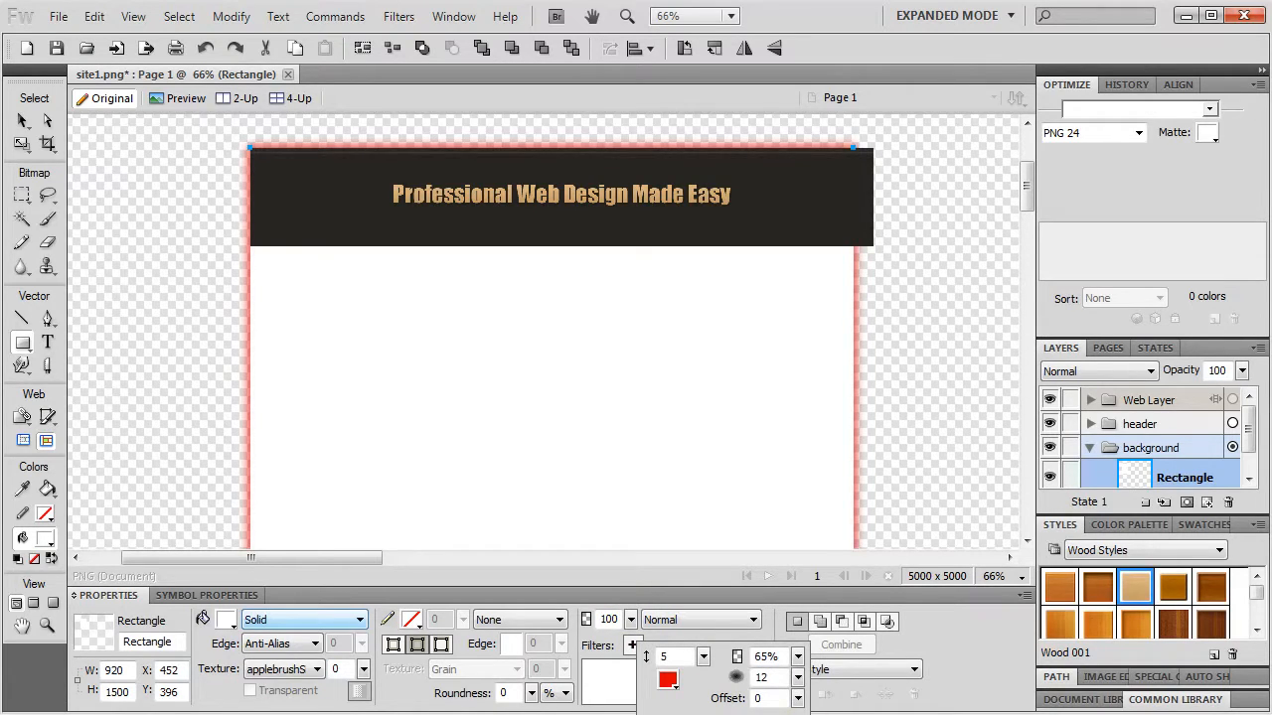
pyautogui.click(667, 679)
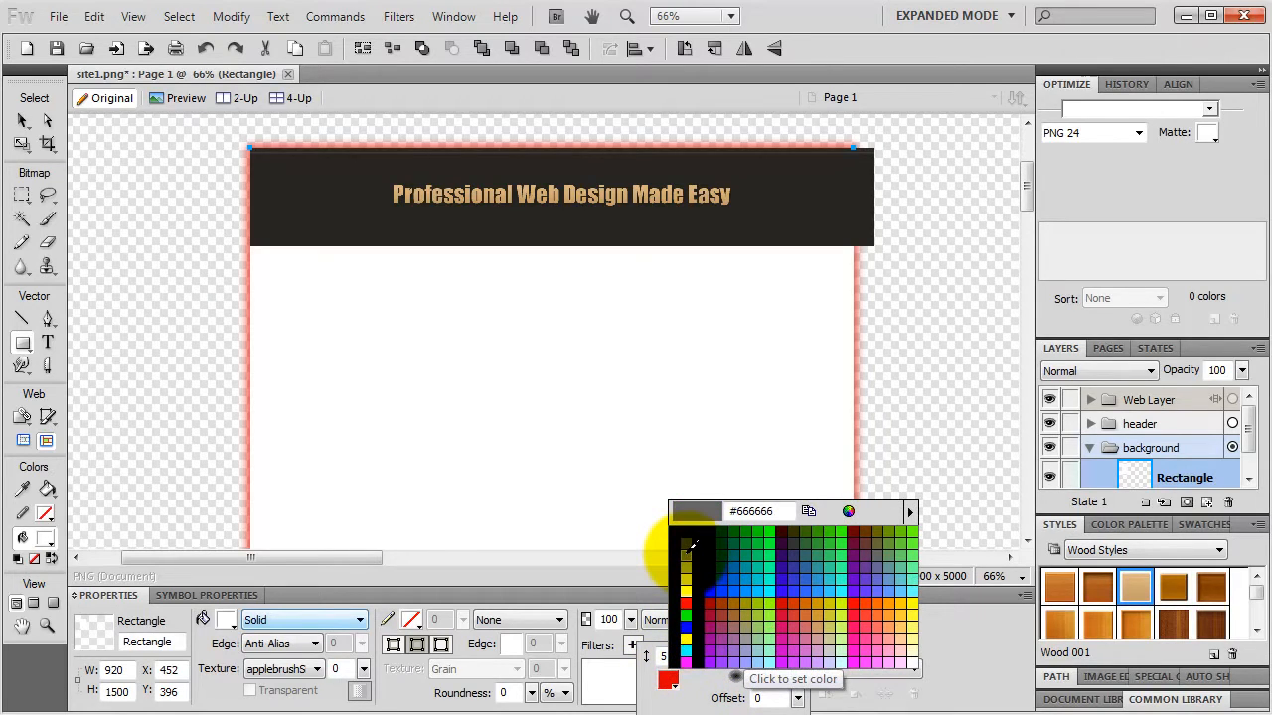
pyautogui.click(689, 547)
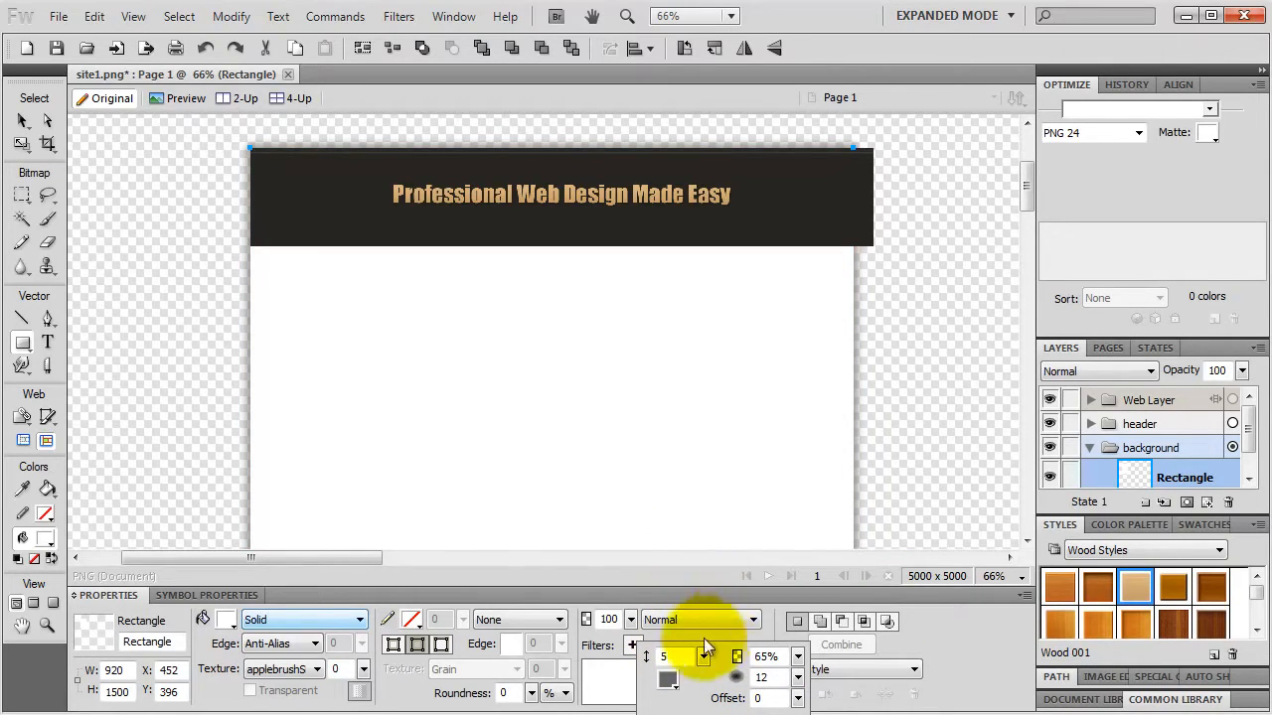
pyautogui.moveTo(705, 660); pyautogui.dragTo(708, 669)
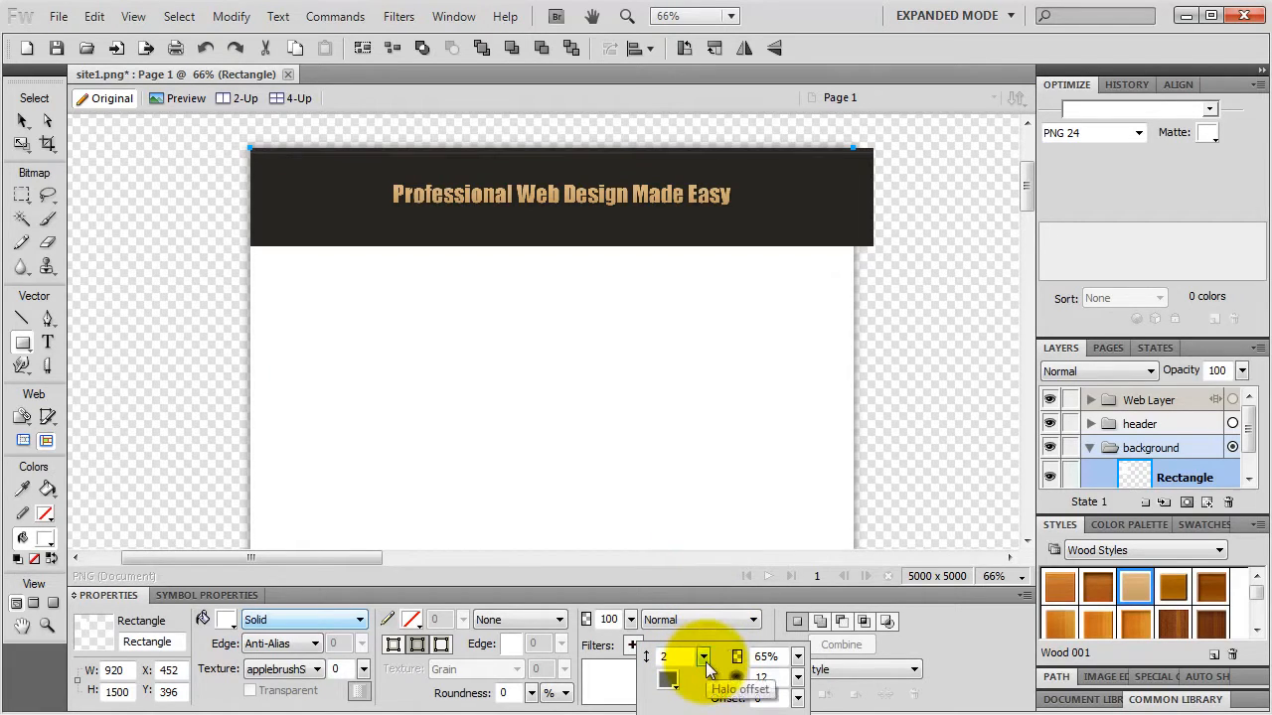
pyautogui.moveTo(798, 658); pyautogui.dragTo(799, 680)
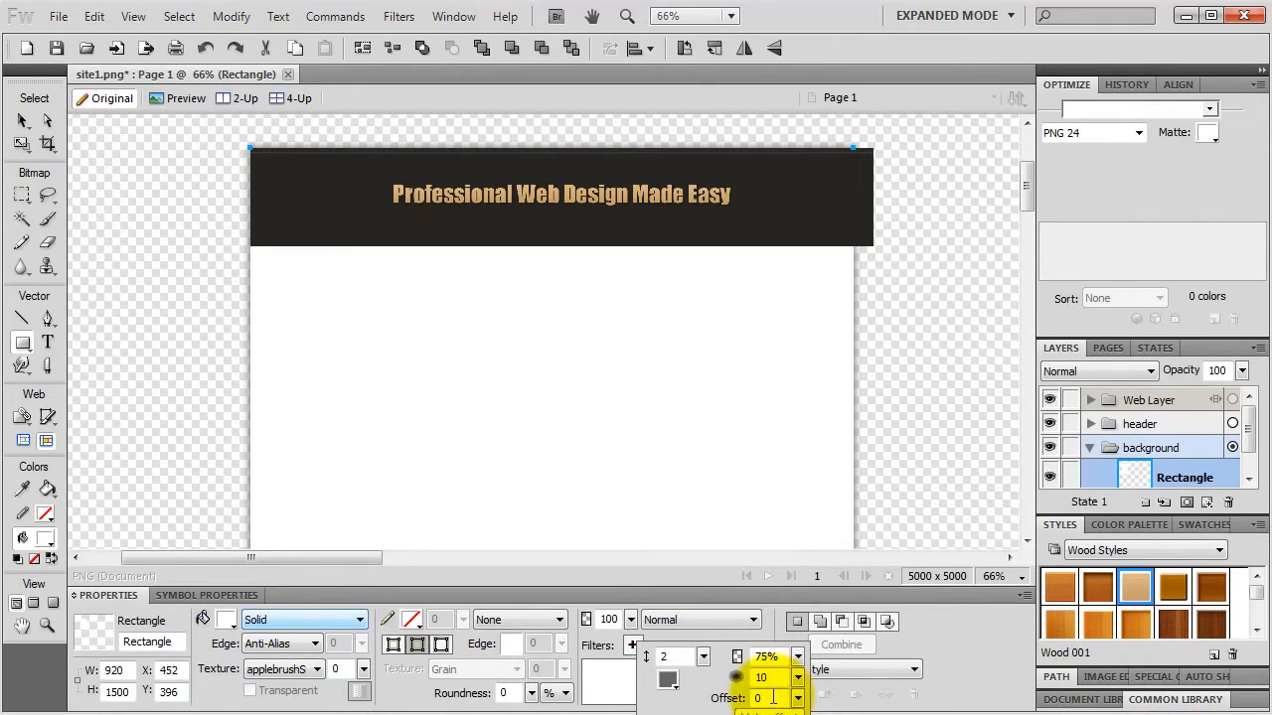
pyautogui.click(600, 693)
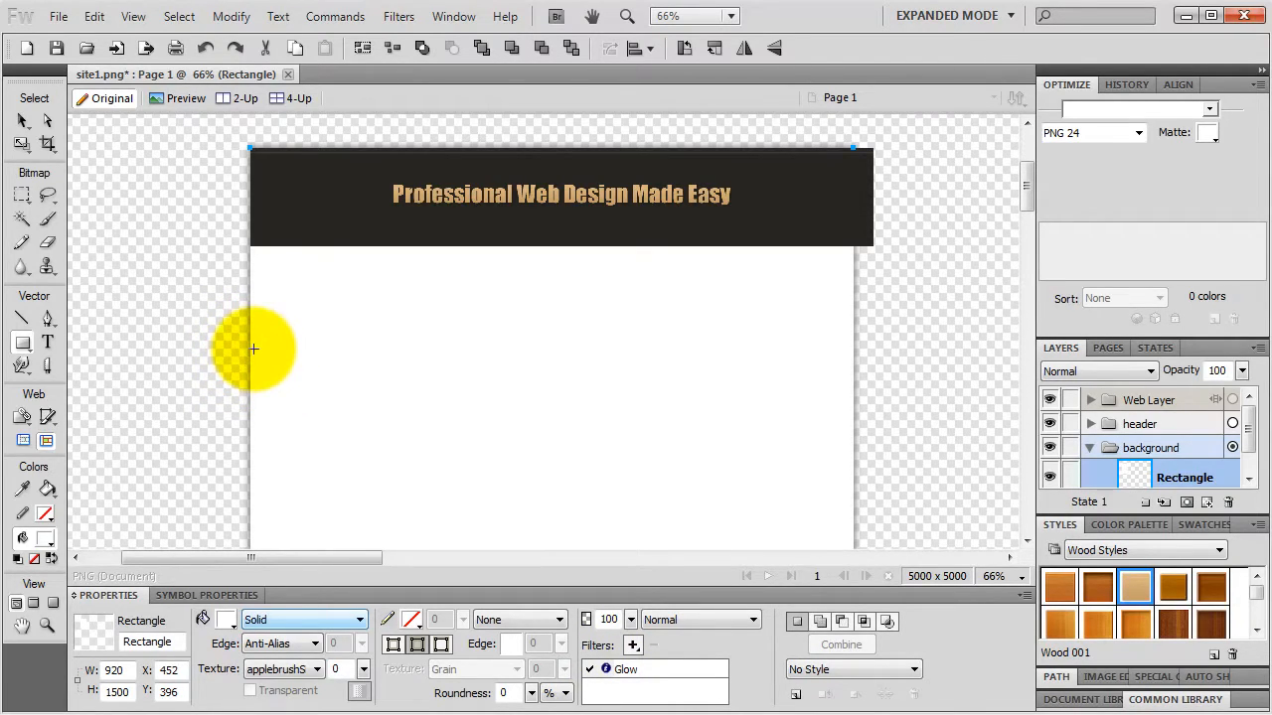
# - Set the background rectangle's corner roundness to 5% and check its lower-right corner
pyautogui.doubleClick(505, 693)
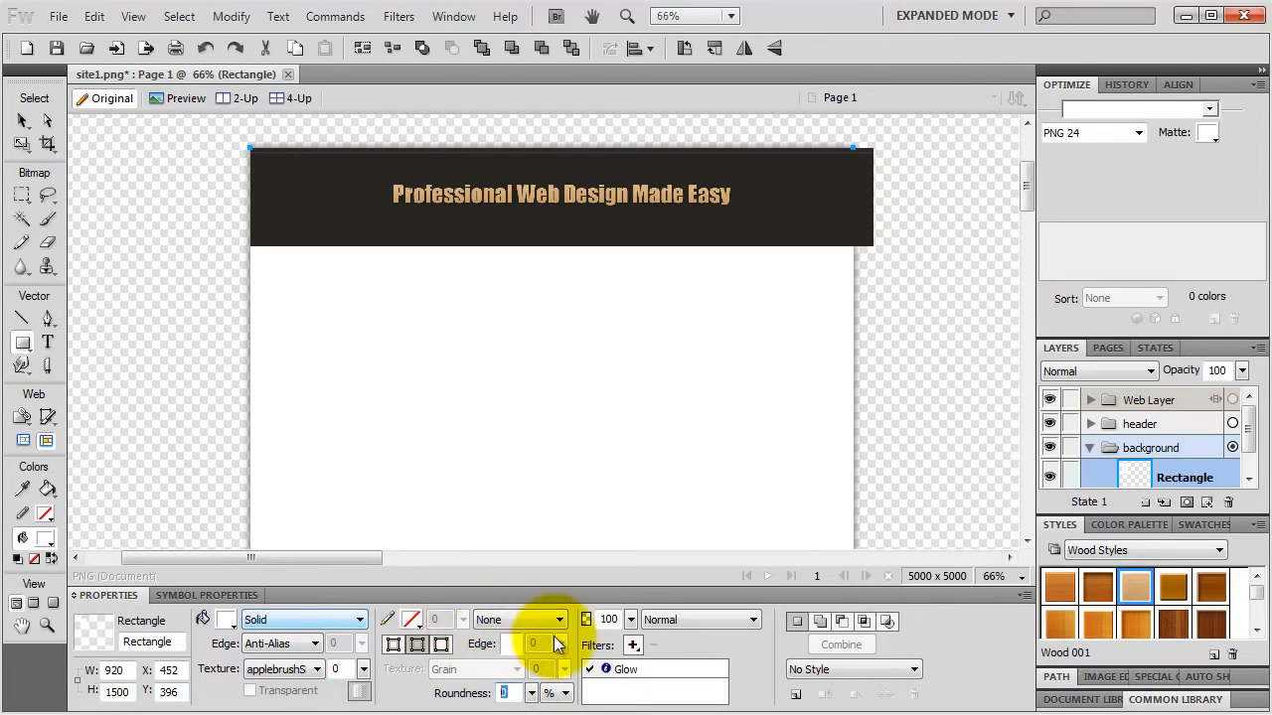
pyautogui.write('5')
pyautogui.press('Return')
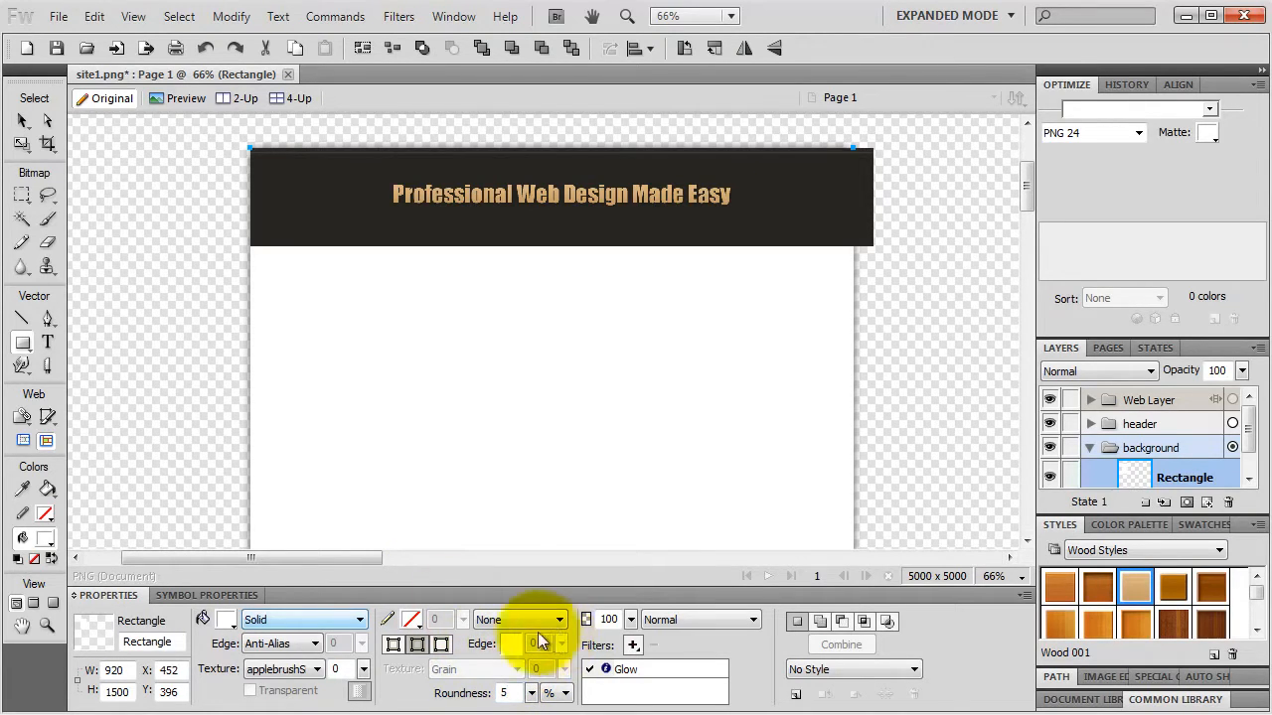
pyautogui.press('space')
pyautogui.moveTo(736, 472); pyautogui.dragTo(562, 149)
pyautogui.moveTo(651, 512); pyautogui.dragTo(610, 233)
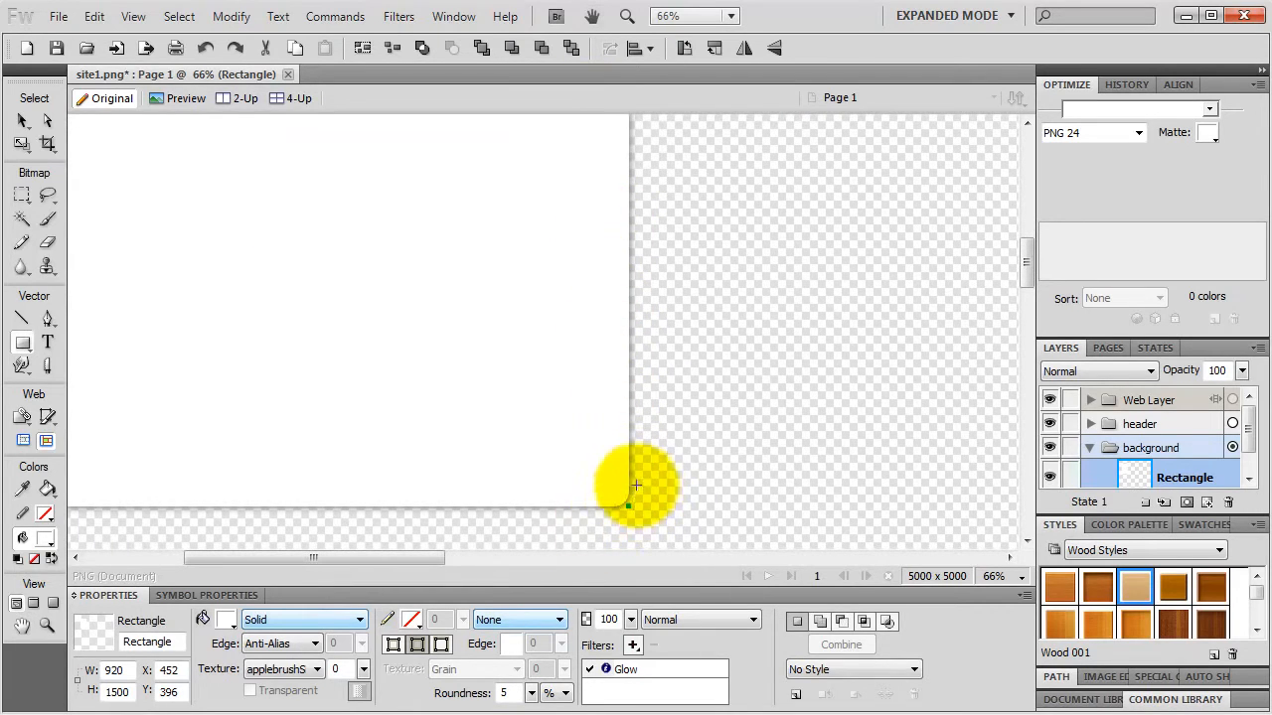
pyautogui.press('space')
pyautogui.moveTo(522, 228); pyautogui.dragTo(668, 510)
pyautogui.moveTo(524, 154); pyautogui.dragTo(646, 397)
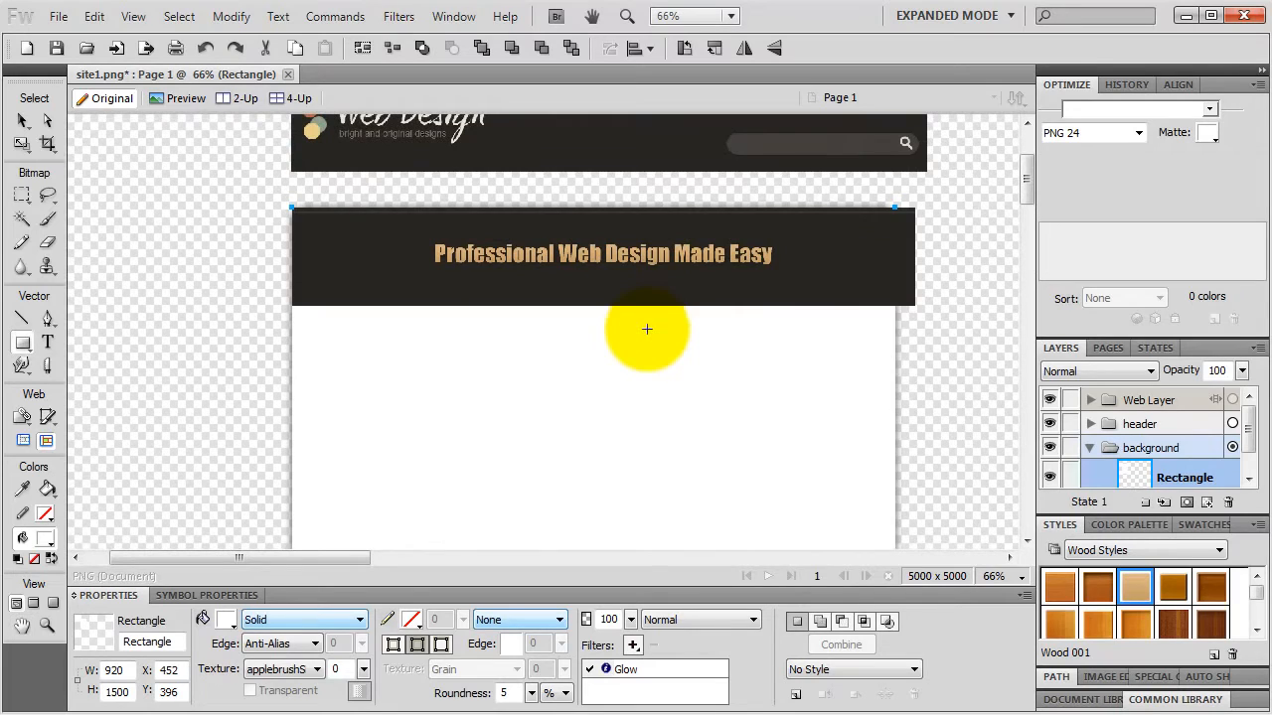
# - Centre the background rectangle under the header at X 467, Y 437, deselect it and lock it
pyautogui.click(22, 120)
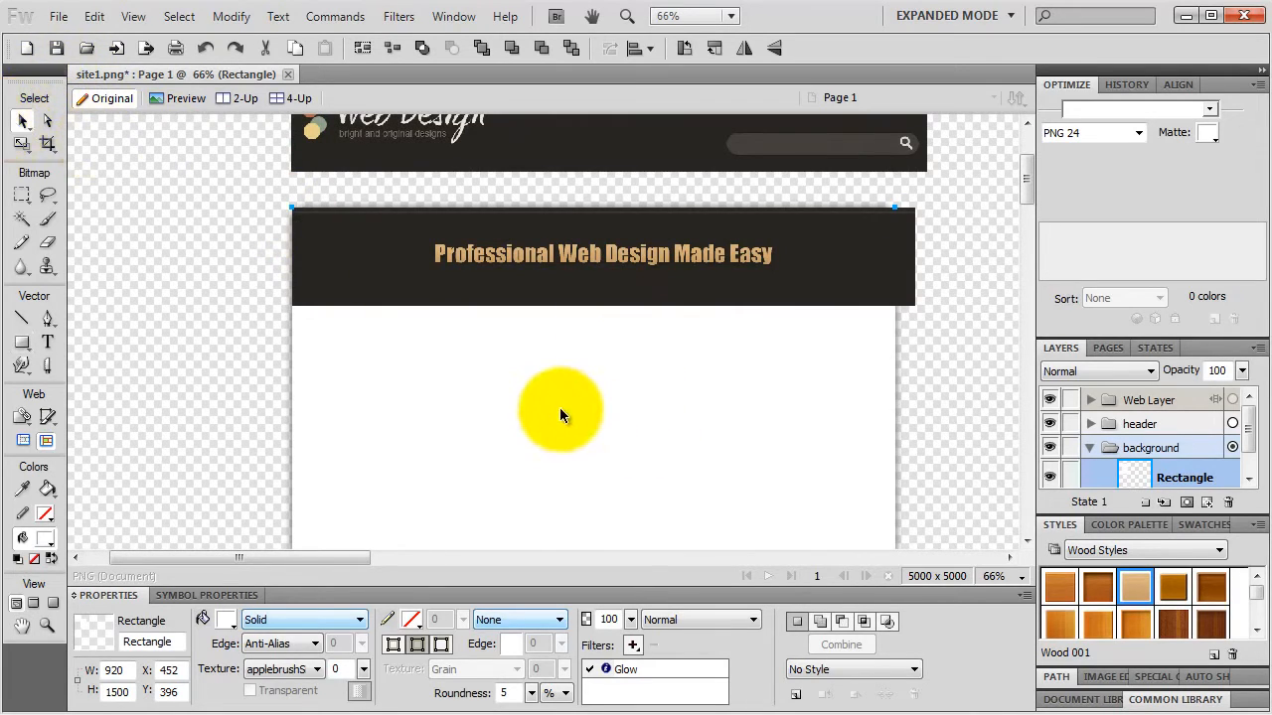
pyautogui.moveTo(560, 407); pyautogui.dragTo(570, 432)
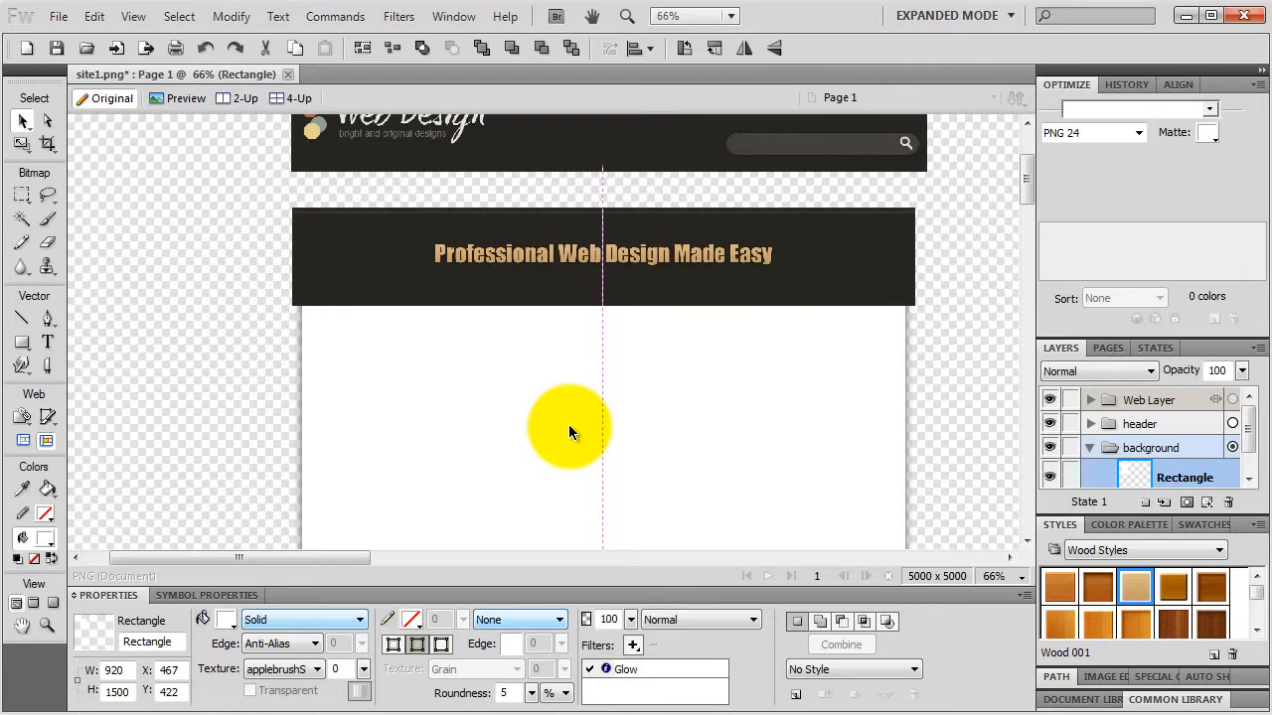
pyautogui.moveTo(569, 424); pyautogui.dragTo(565, 434)
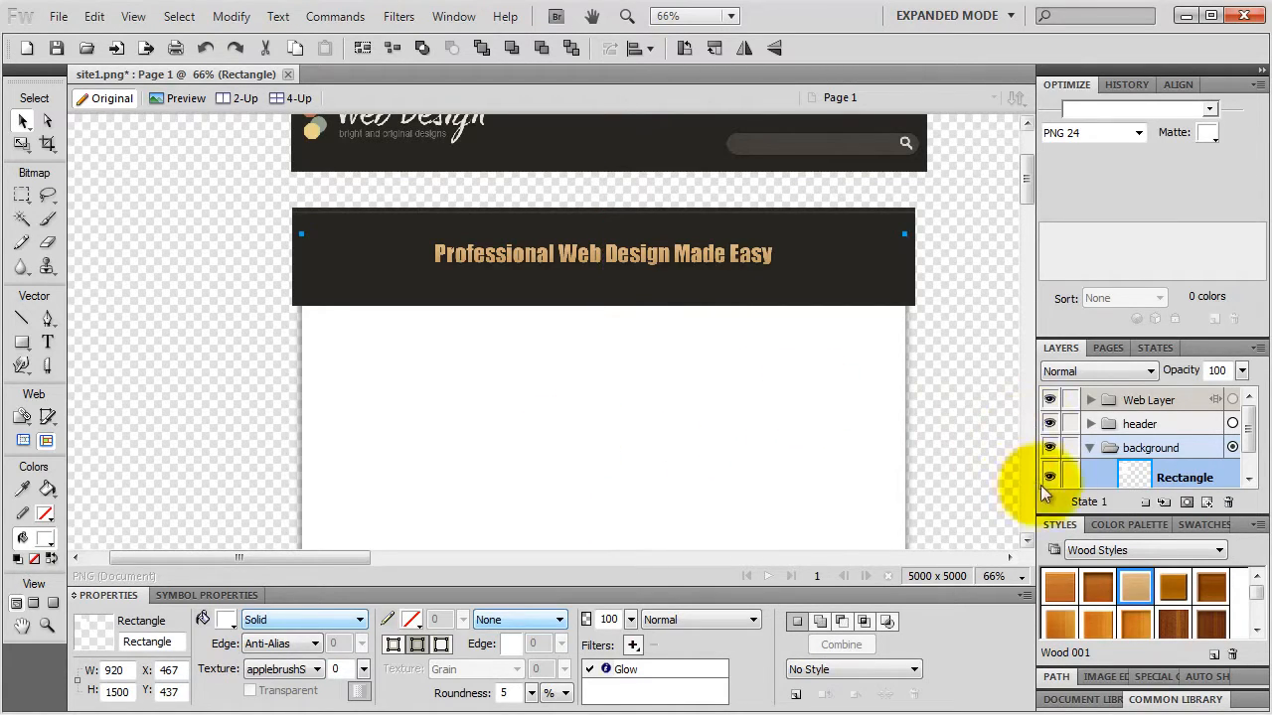
pyautogui.hotkey('ctrl', 'd')
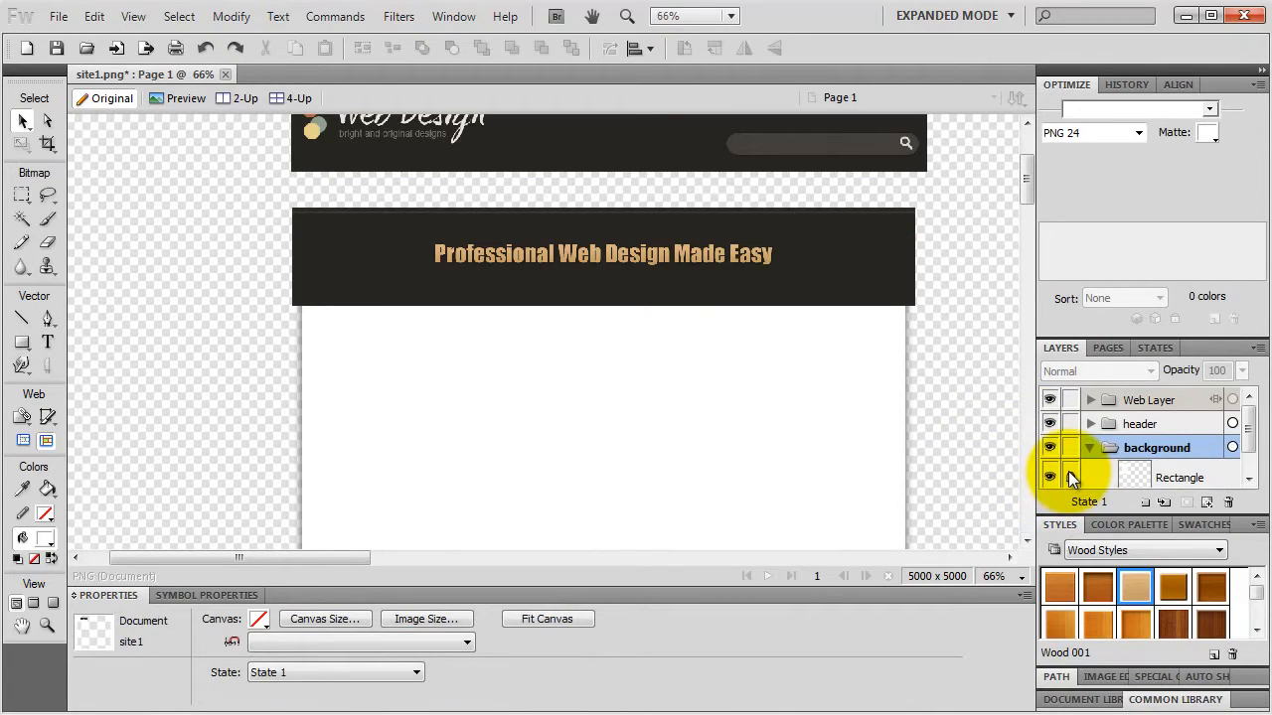
pyautogui.click(1070, 478)
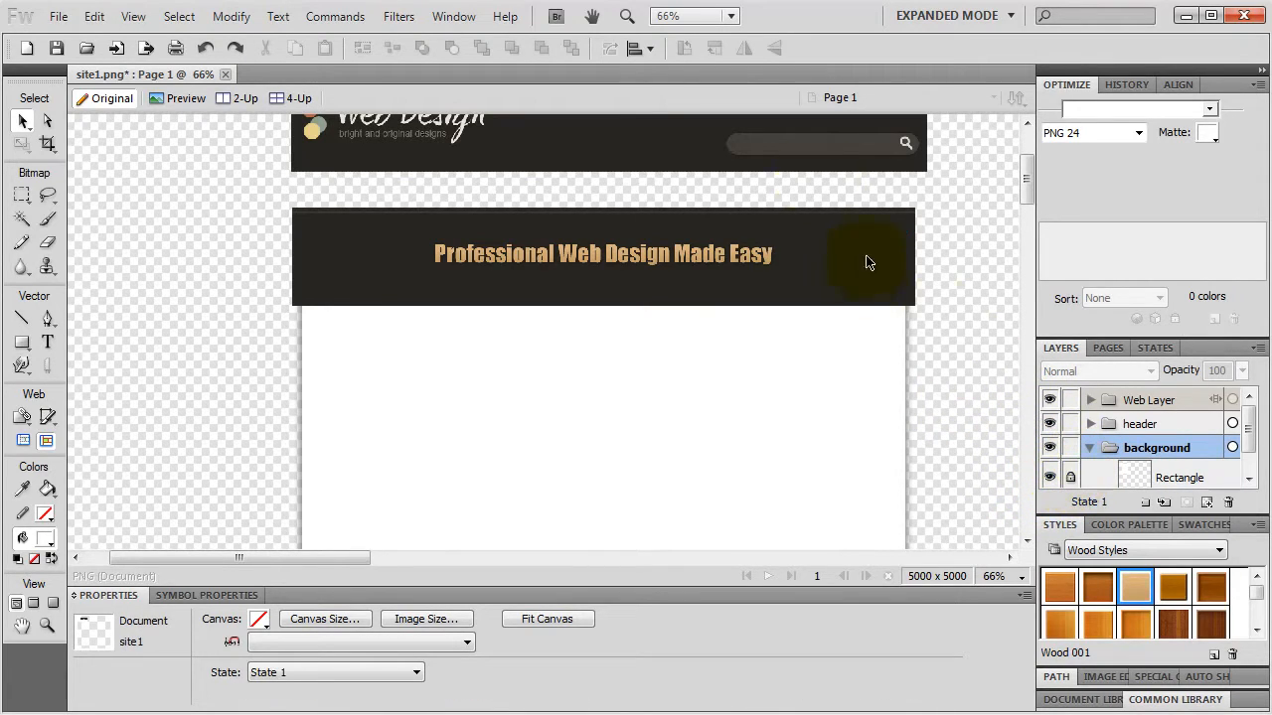
# - Draw an arrow shape about 125 by 75 px just below the header's right end and fill it with #333333
pyautogui.moveTo(816, 429); pyautogui.dragTo(997, 253)
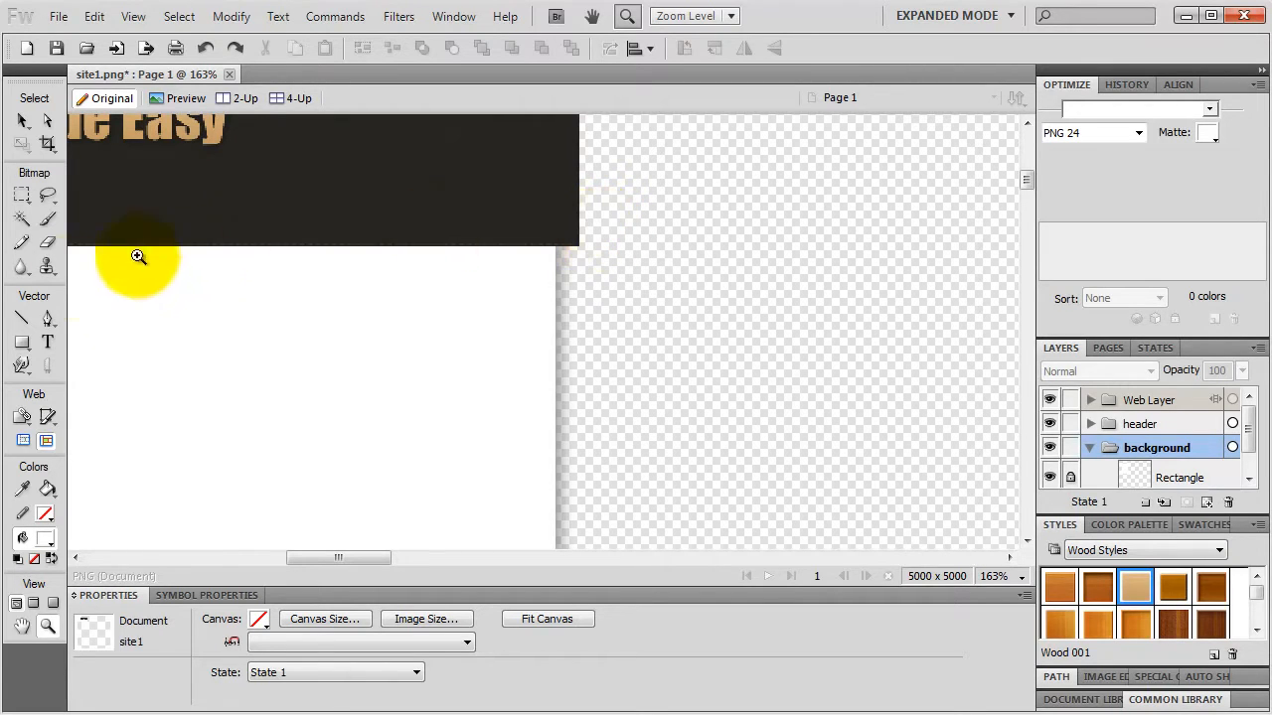
pyautogui.click(24, 342)
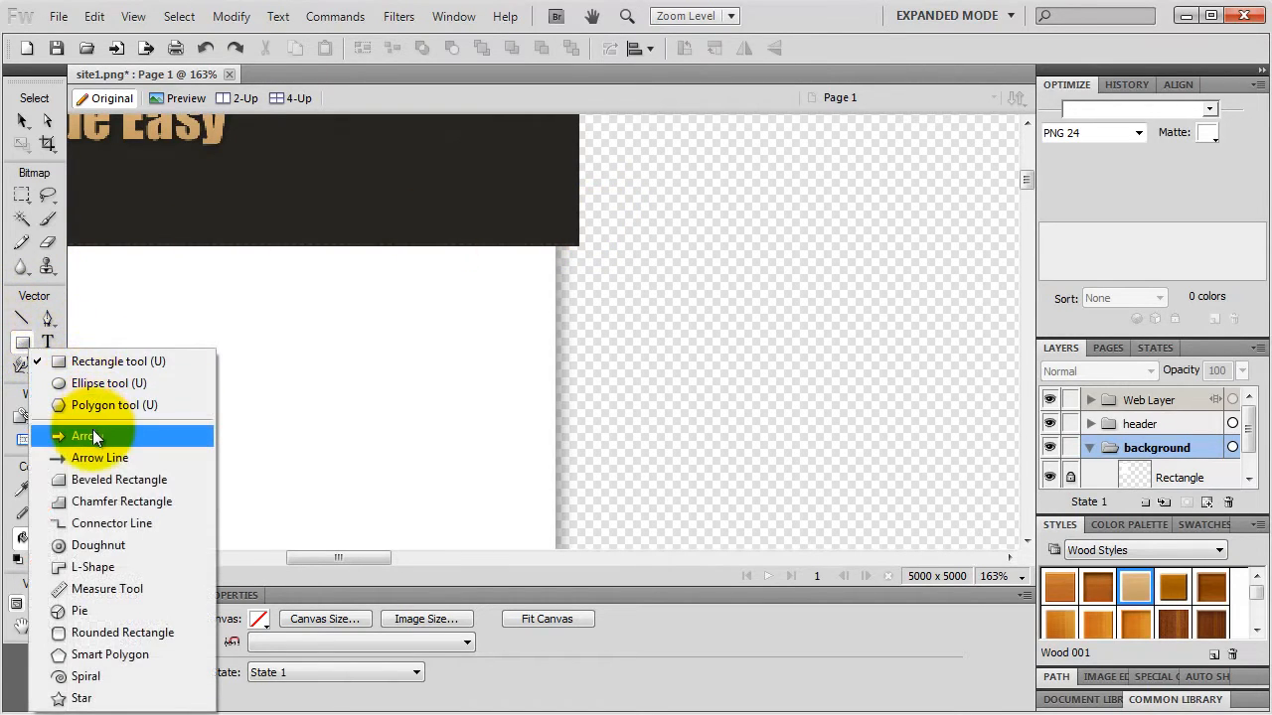
pyautogui.click(93, 435)
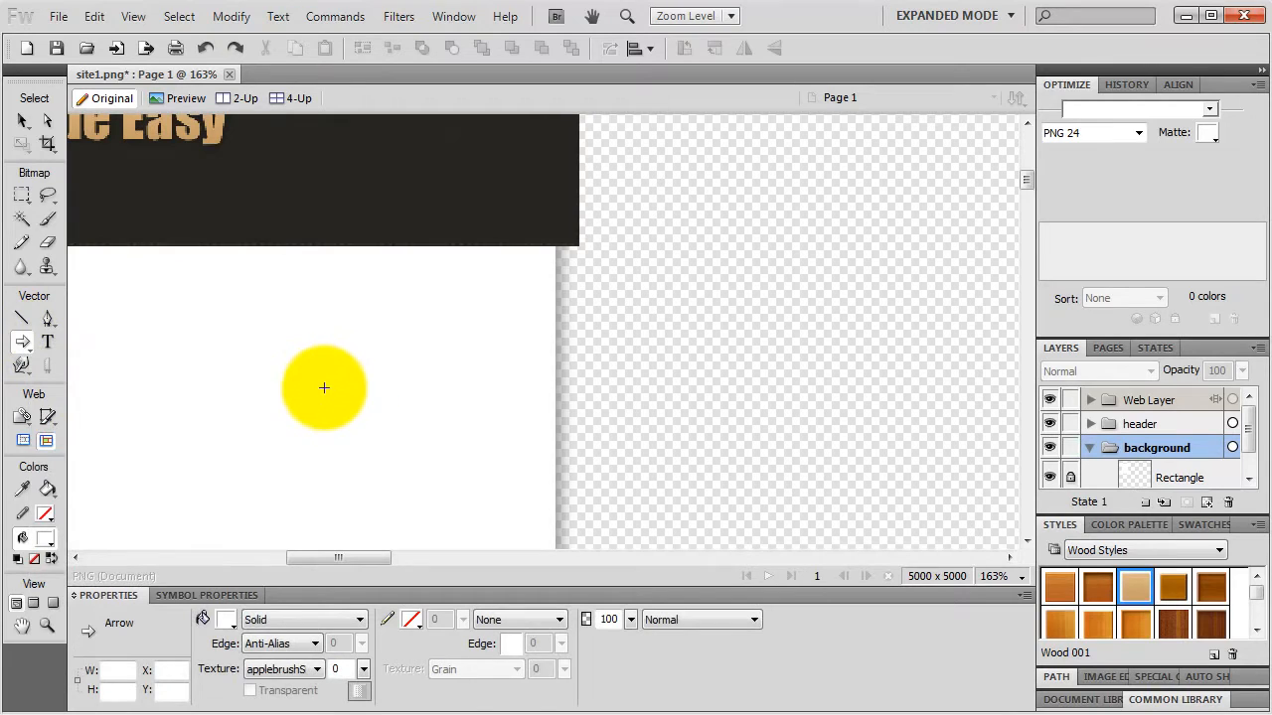
pyautogui.moveTo(270, 392)
pyautogui.mouseDown()
pyautogui.moveTo(401, 347)
pyautogui.moveTo(473, 271)
pyautogui.mouseUp()
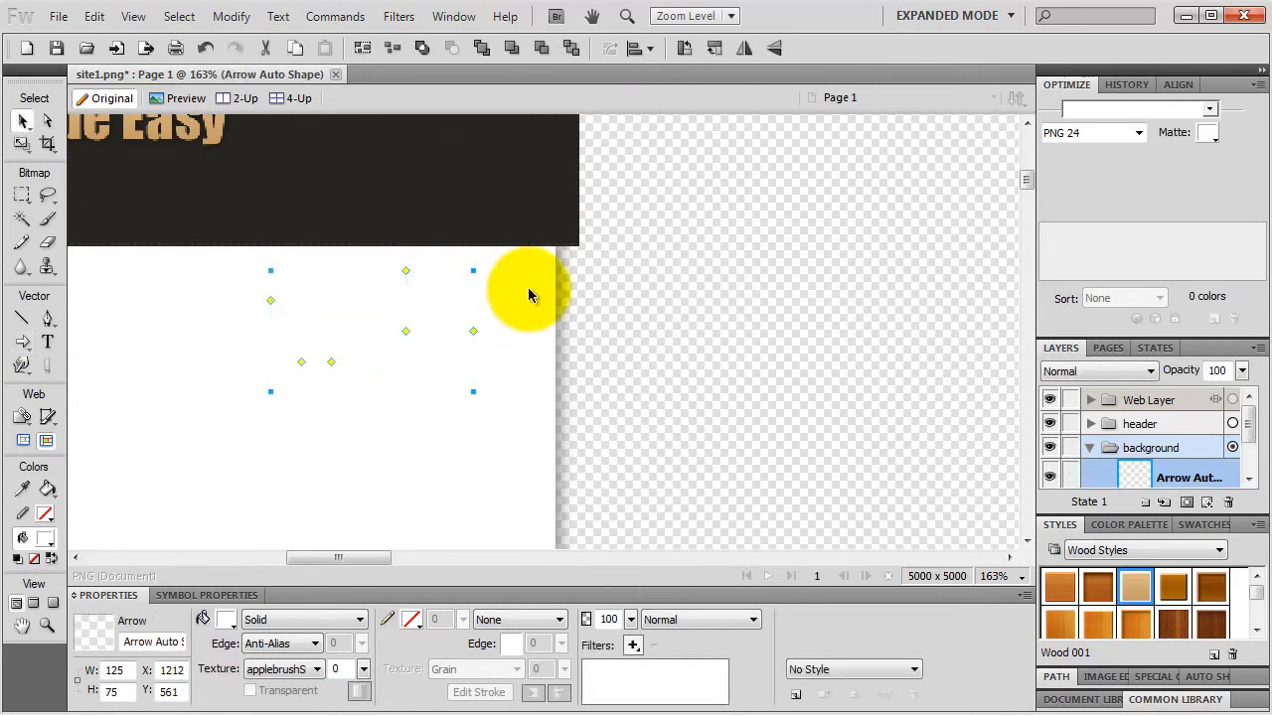
pyautogui.click(225, 619)
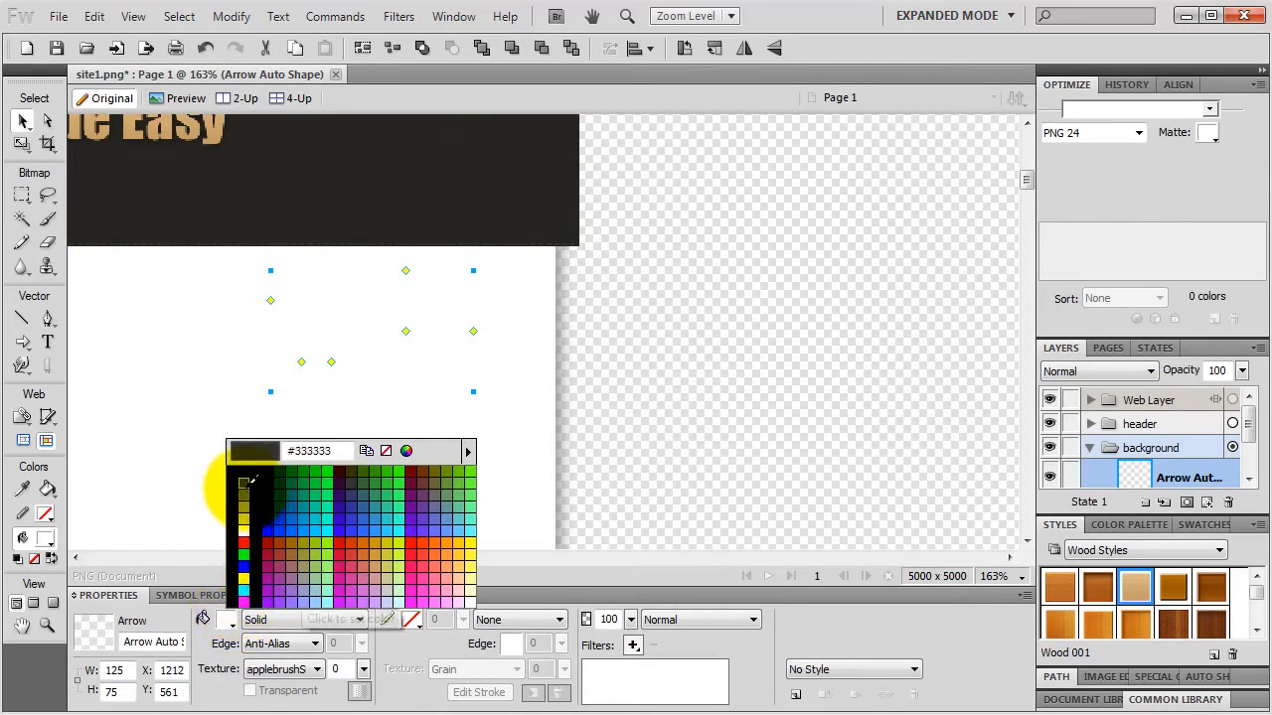
pyautogui.click(254, 467)
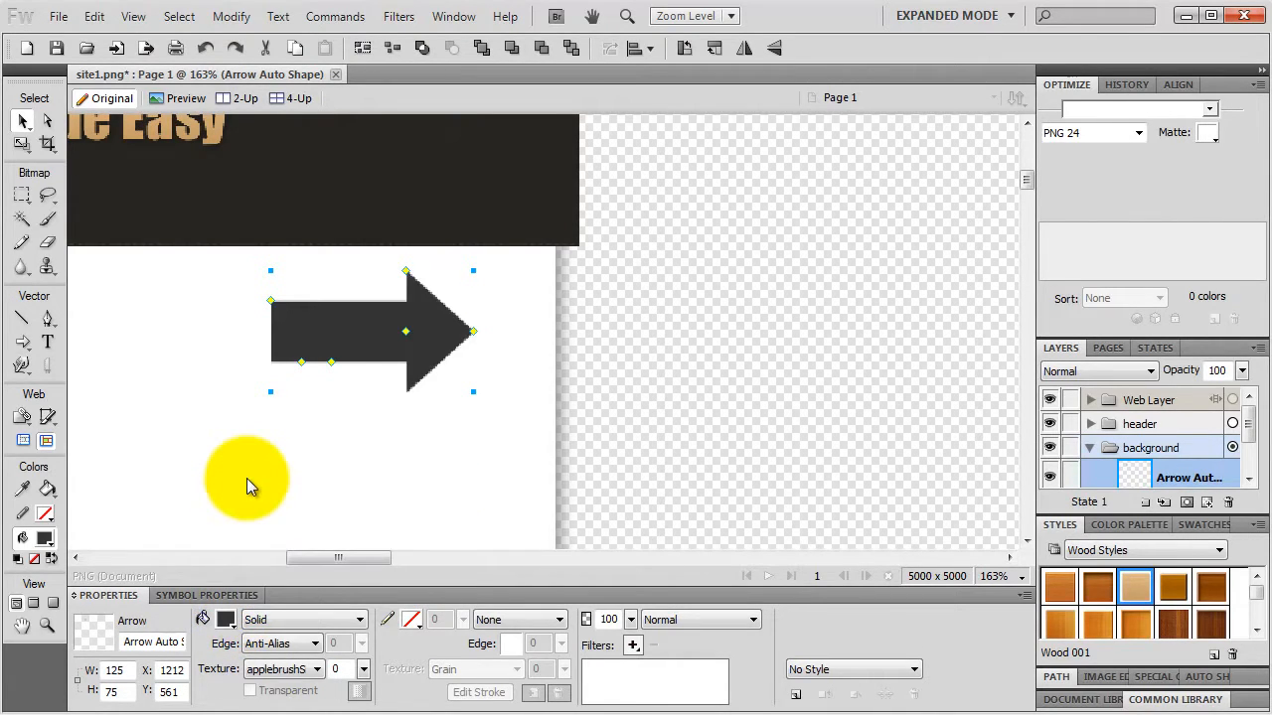
# - Resize the arrow to a width of 100 and a height of 50
pyautogui.doubleClick(115, 671)
pyautogui.write('100')
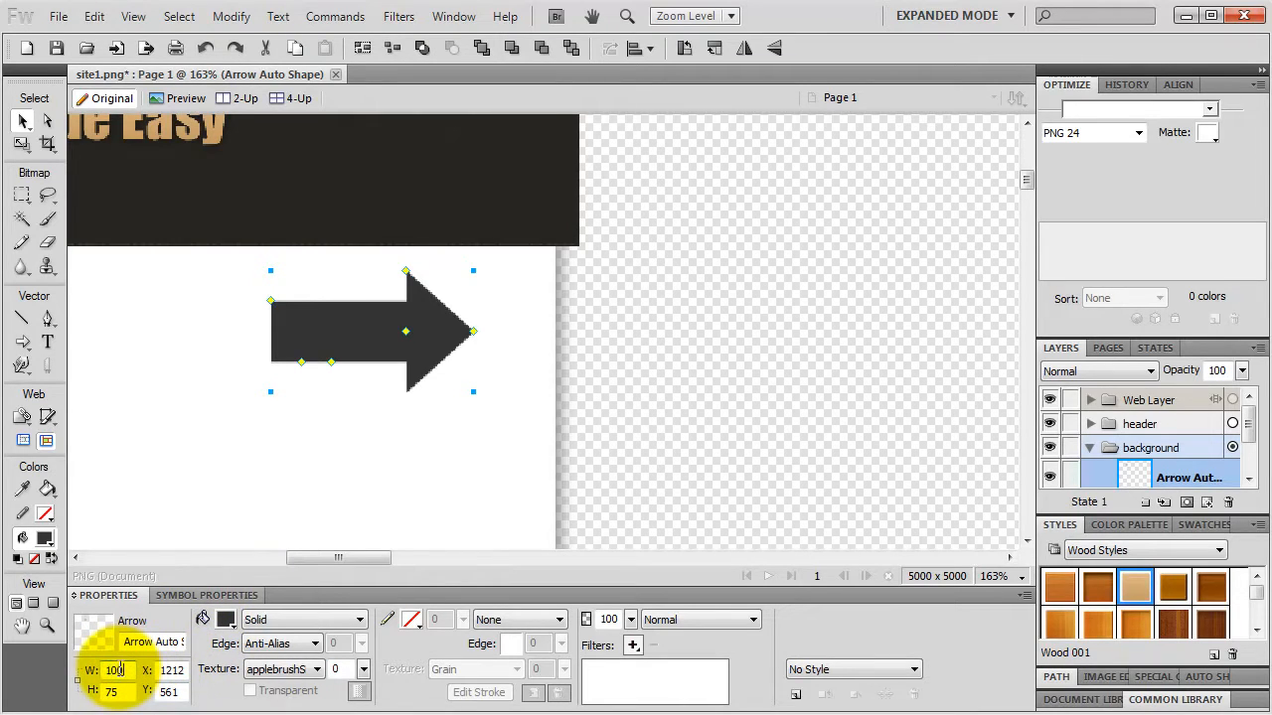
pyautogui.press('Return')
pyautogui.doubleClick(116, 689)
pyautogui.write('50')
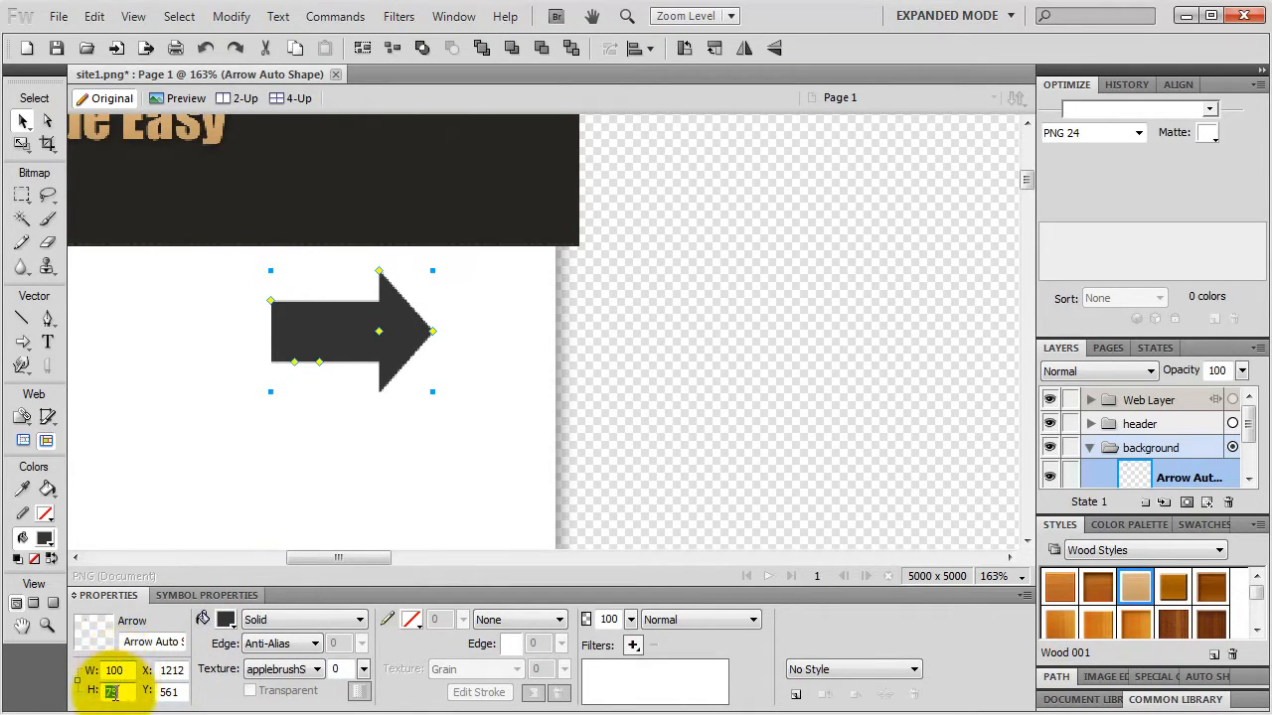
pyautogui.press('Return')
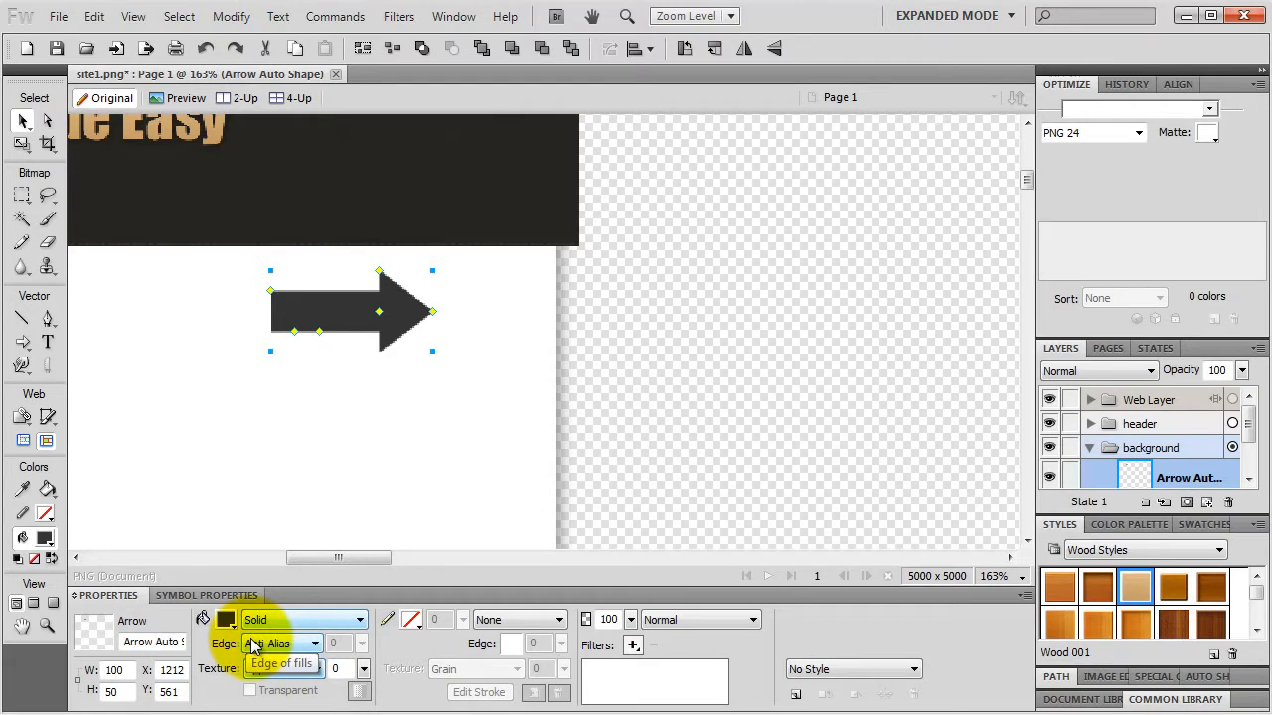
pyautogui.click(232, 16)
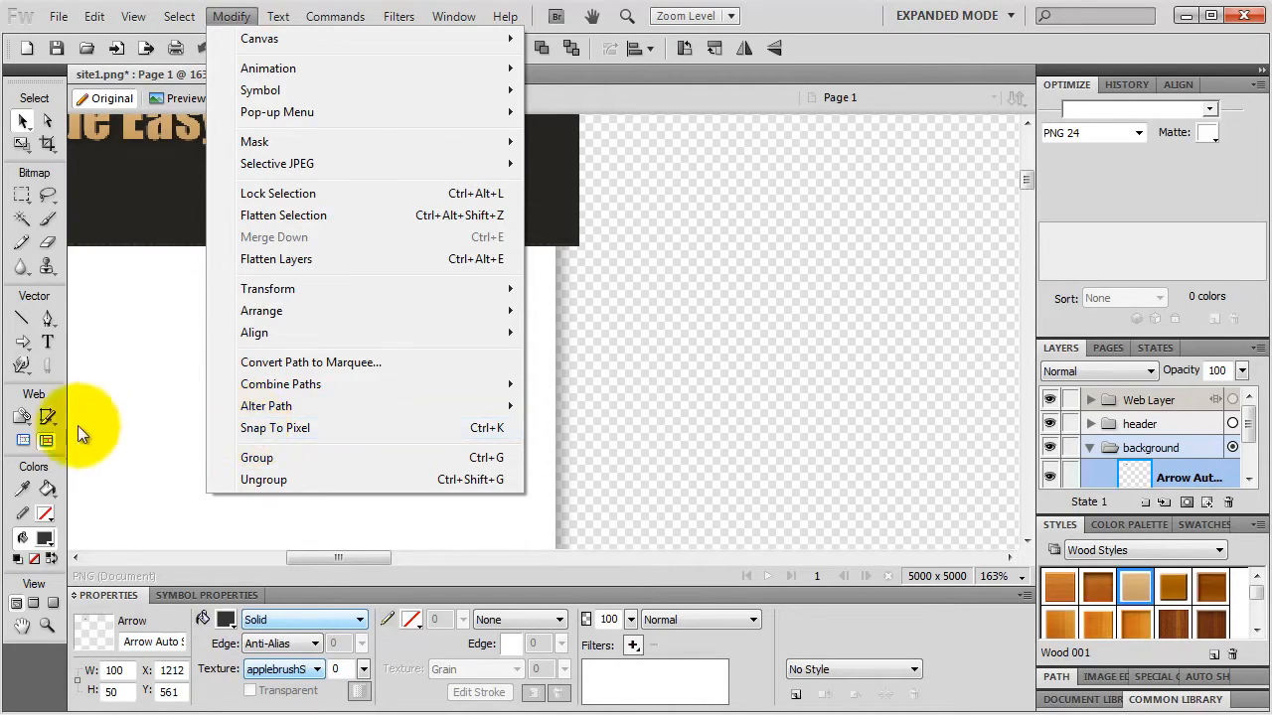
pyautogui.click(133, 416)
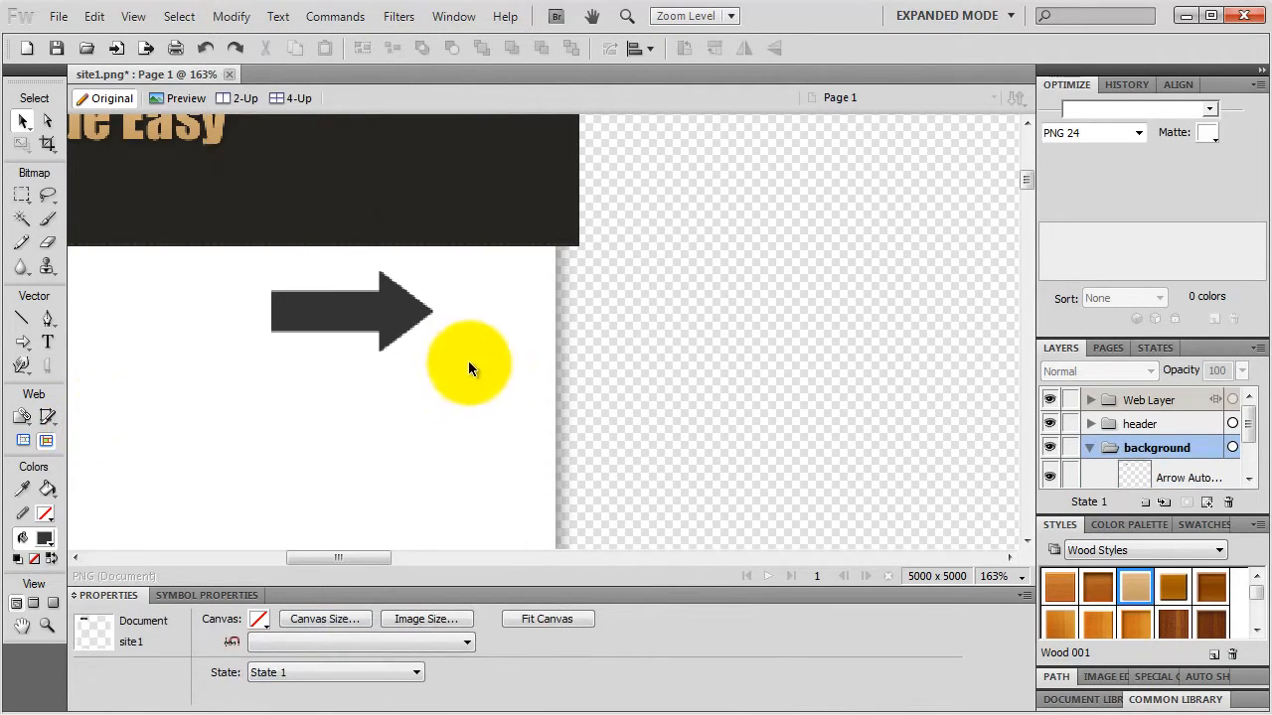
# - Nudge the arrow up and right to X 1302, Y 520, so its tip reaches the header's lower-right corner
pyautogui.click(384, 319)
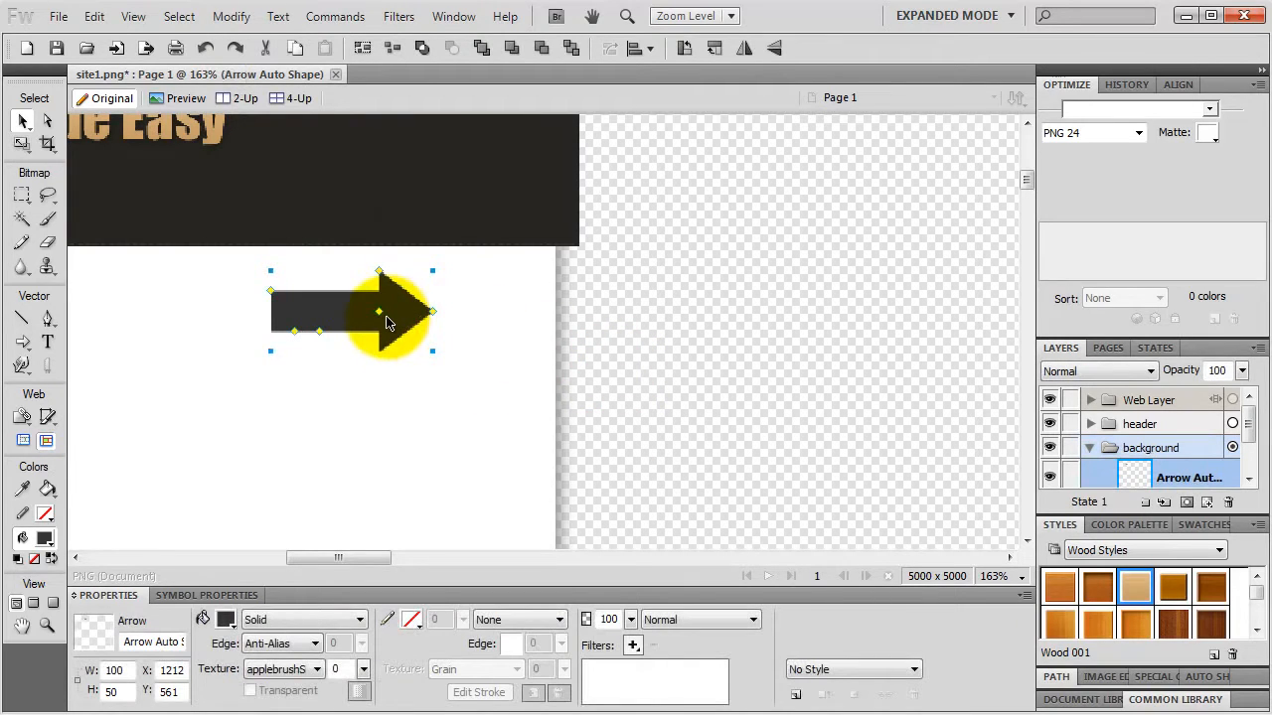
pyautogui.press('Right')
pyautogui.press('Right')
pyautogui.press('Up')
pyautogui.press('Up')
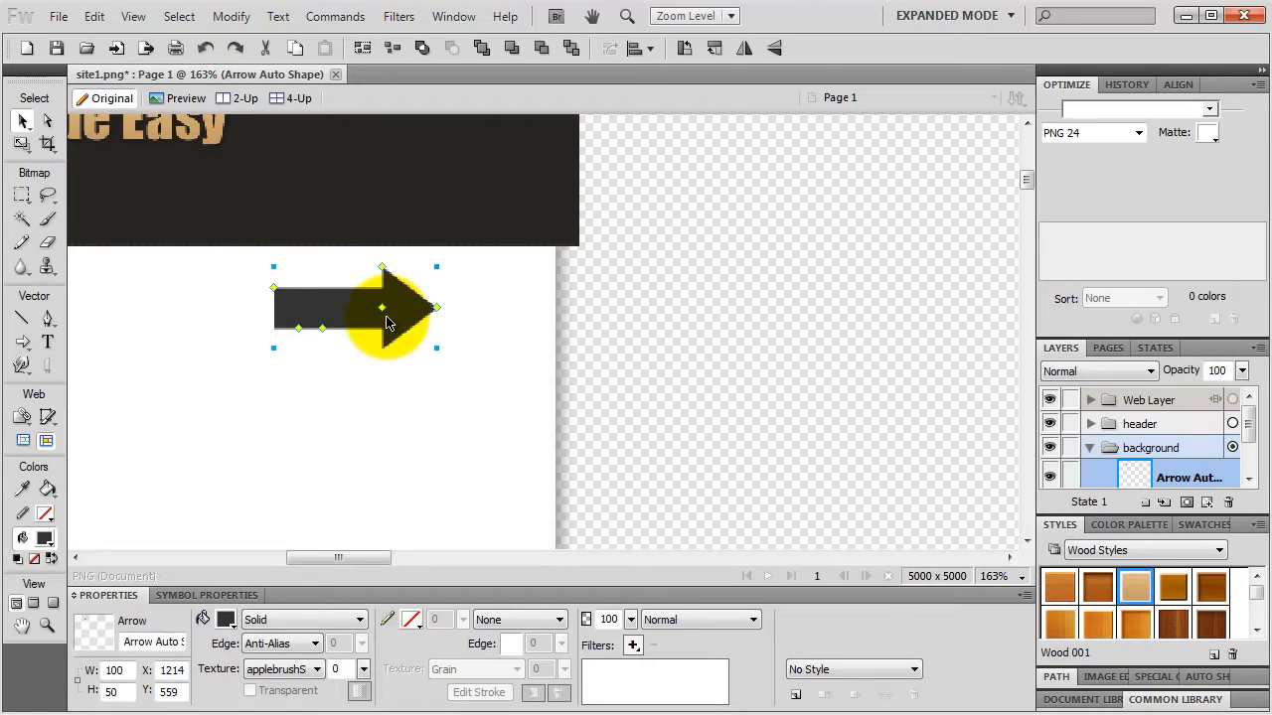
pyautogui.hotkey('shift', 'Right')
pyautogui.hotkey('shift', 'Right')
pyautogui.hotkey('shift', 'Right')
pyautogui.hotkey('shift', 'Right')
pyautogui.hotkey('shift', 'Right')
pyautogui.hotkey('shift', 'Right')
pyautogui.hotkey('shift', 'Right')
pyautogui.hotkey('shift', 'Up')
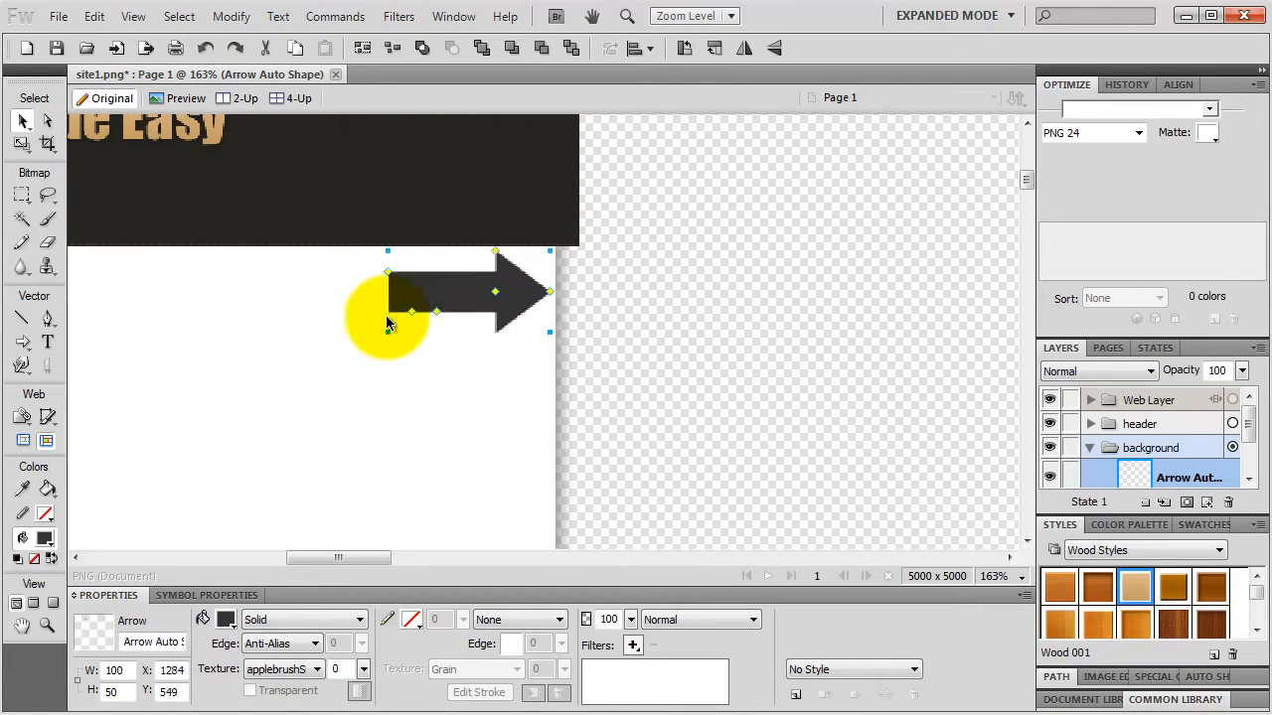
pyautogui.hotkey('shift', 'Right')
pyautogui.hotkey('shift', 'Up')
pyautogui.hotkey('shift', 'Up')
pyautogui.hotkey('shift', 'Up')
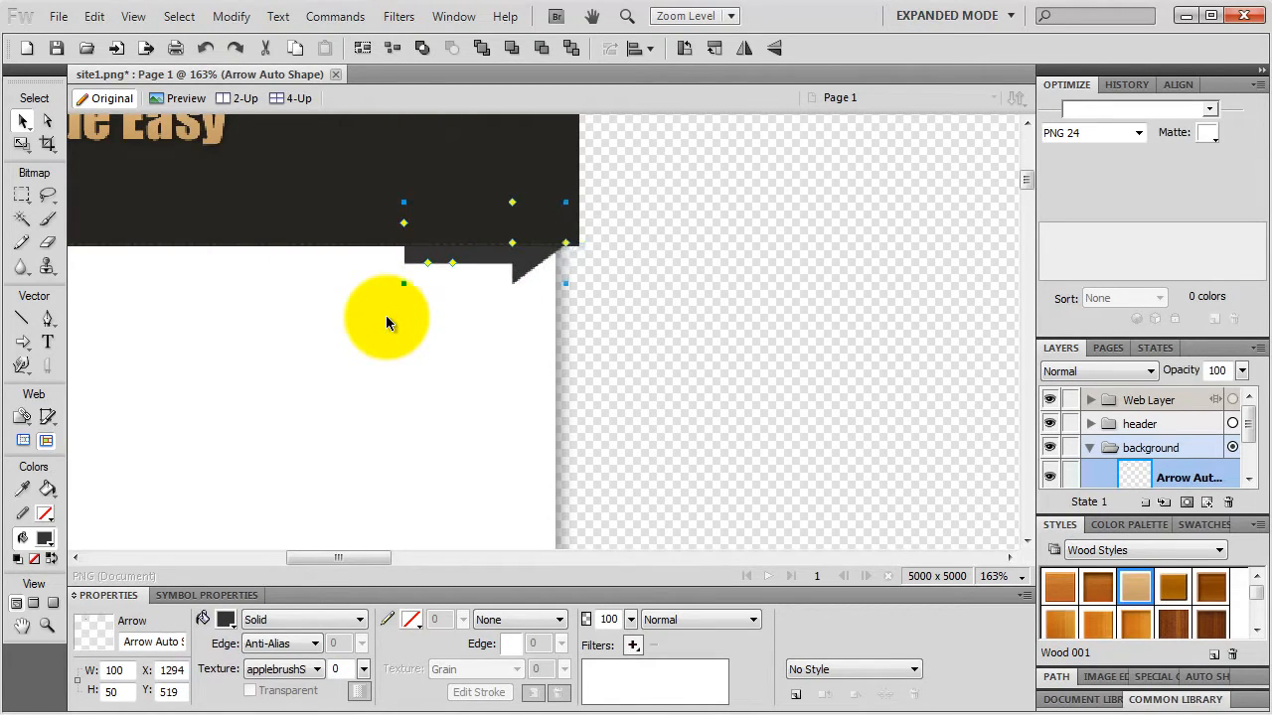
pyautogui.press('Right')
pyautogui.press('Right')
pyautogui.press('Right')
pyautogui.press('Right')
pyautogui.press('Right')
pyautogui.press('Right')
pyautogui.press('Right')
pyautogui.press('Right')
pyautogui.press('Down')
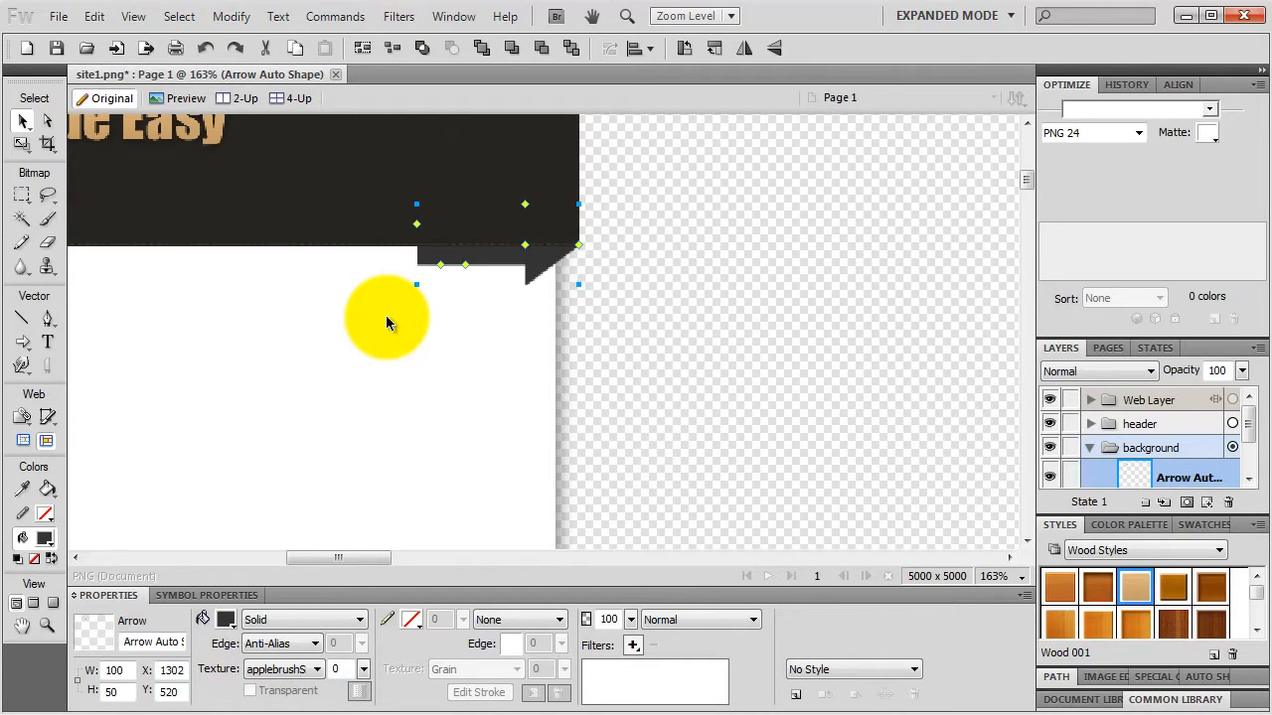
# - Fine-tune the arrow's position to X 1302, Y 521 at the header's lower-right corner and deselect it
pyautogui.scroll(2, 475, 300)
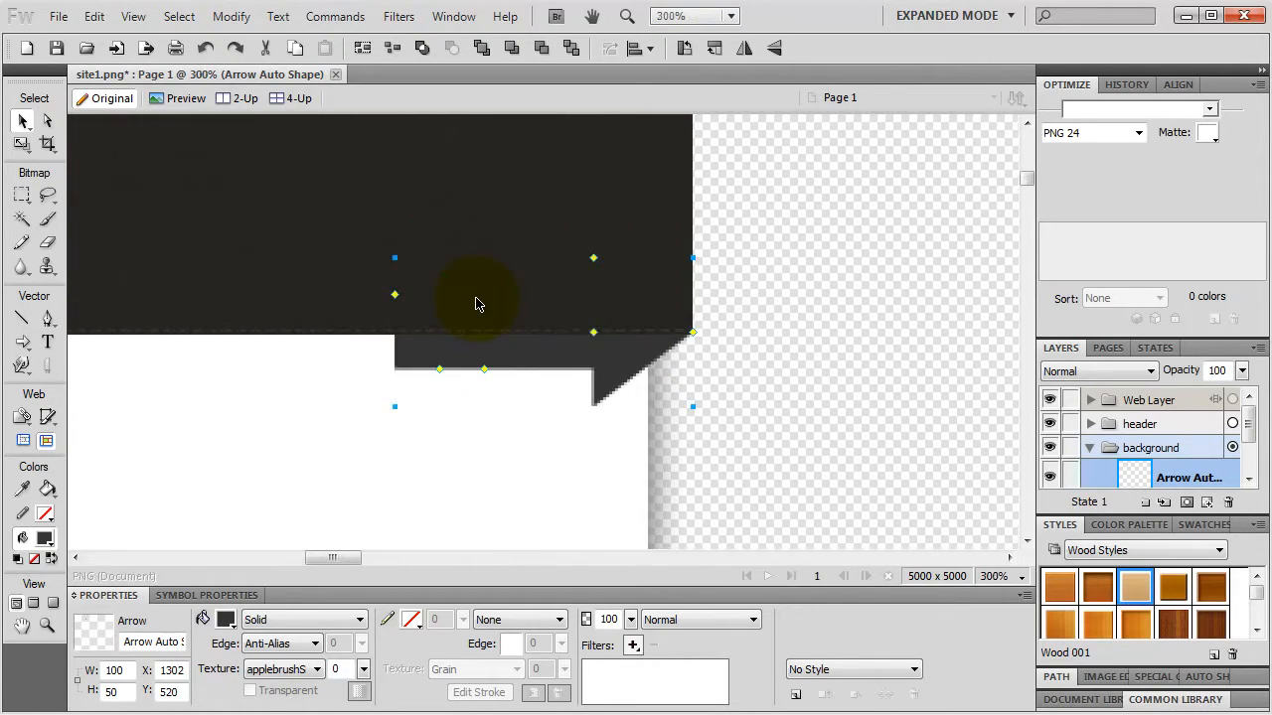
pyautogui.press('Down')
pyautogui.press('Left')
pyautogui.press('Left')
pyautogui.press('Left')
pyautogui.press('Left')
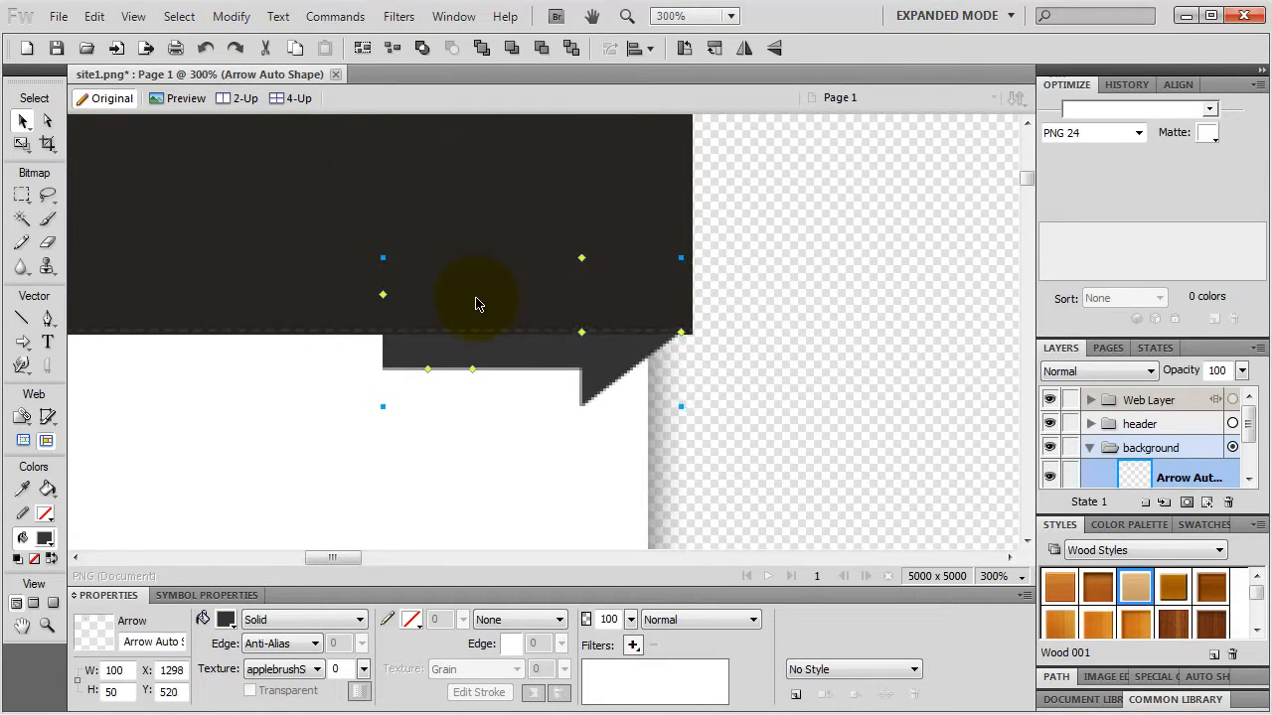
pyautogui.press('Right')
pyautogui.press('Right')
pyautogui.press('Right')
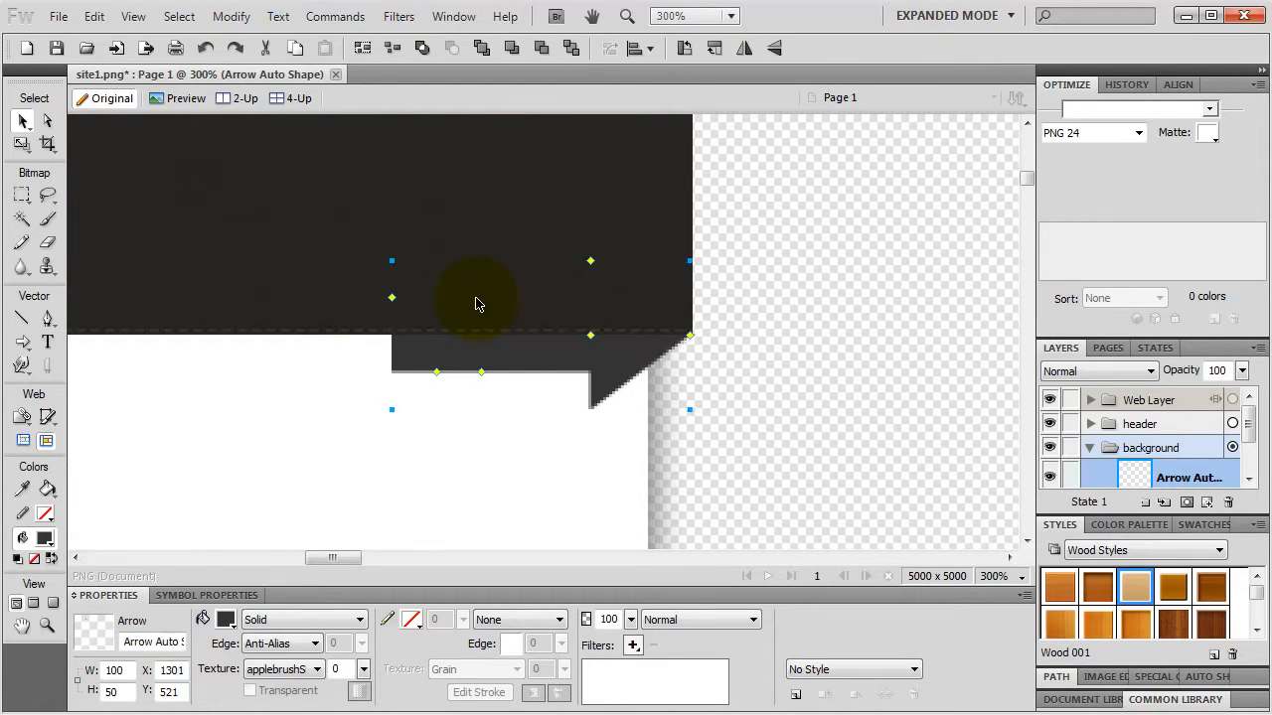
pyautogui.click(742, 387)
pyautogui.click(647, 355)
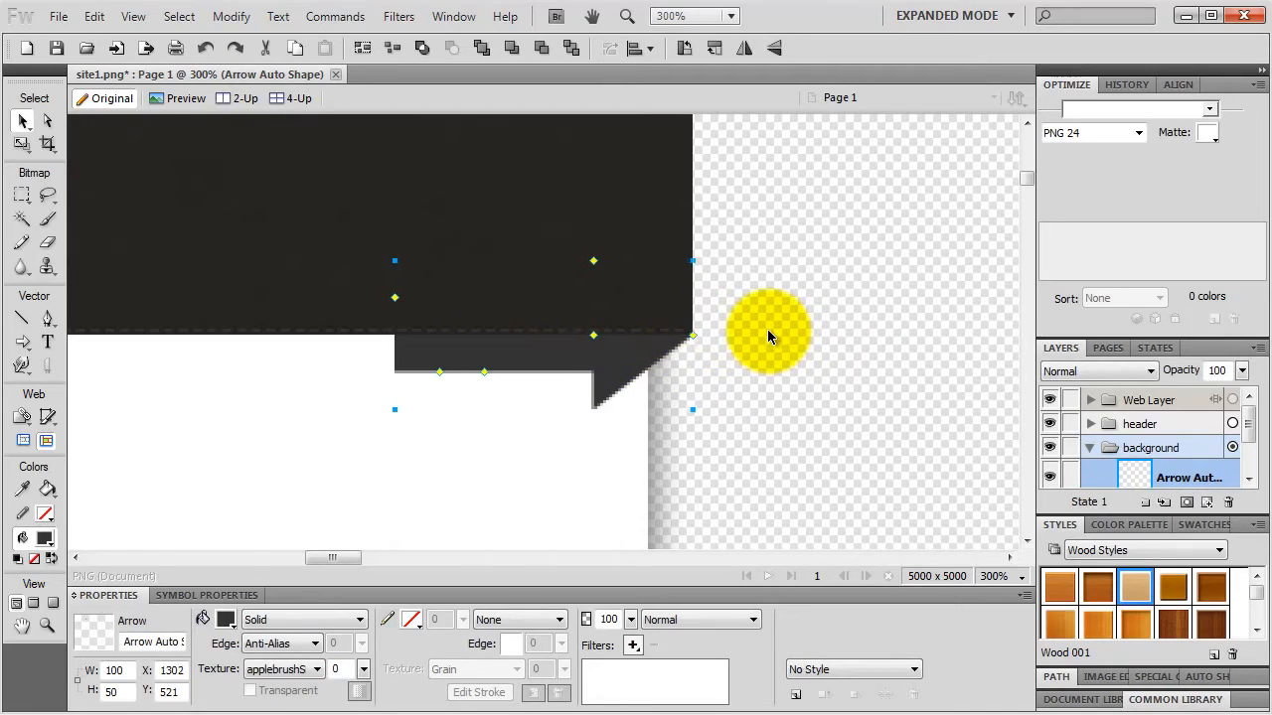
pyautogui.click(767, 336)
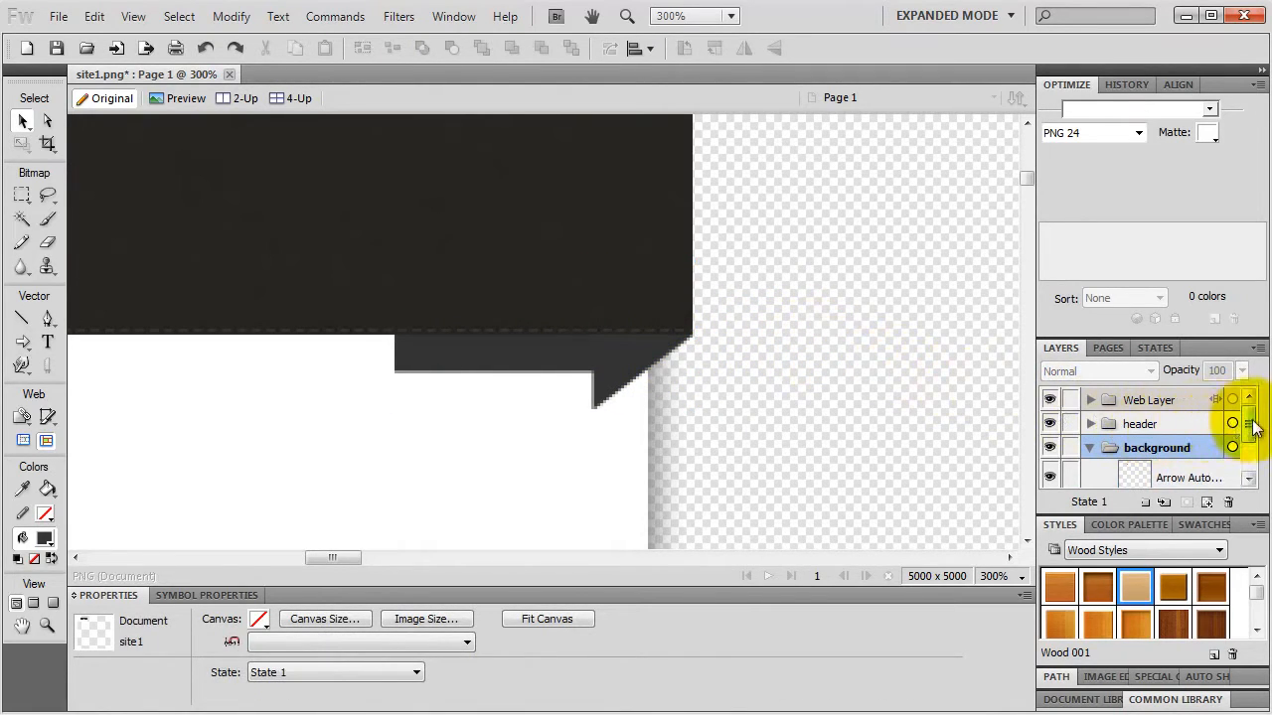
# - Move the arrow below the background rectangle in the background layer's stacking order and reselect it on the canvas
pyautogui.moveTo(1251, 426); pyautogui.dragTo(1193, 482)
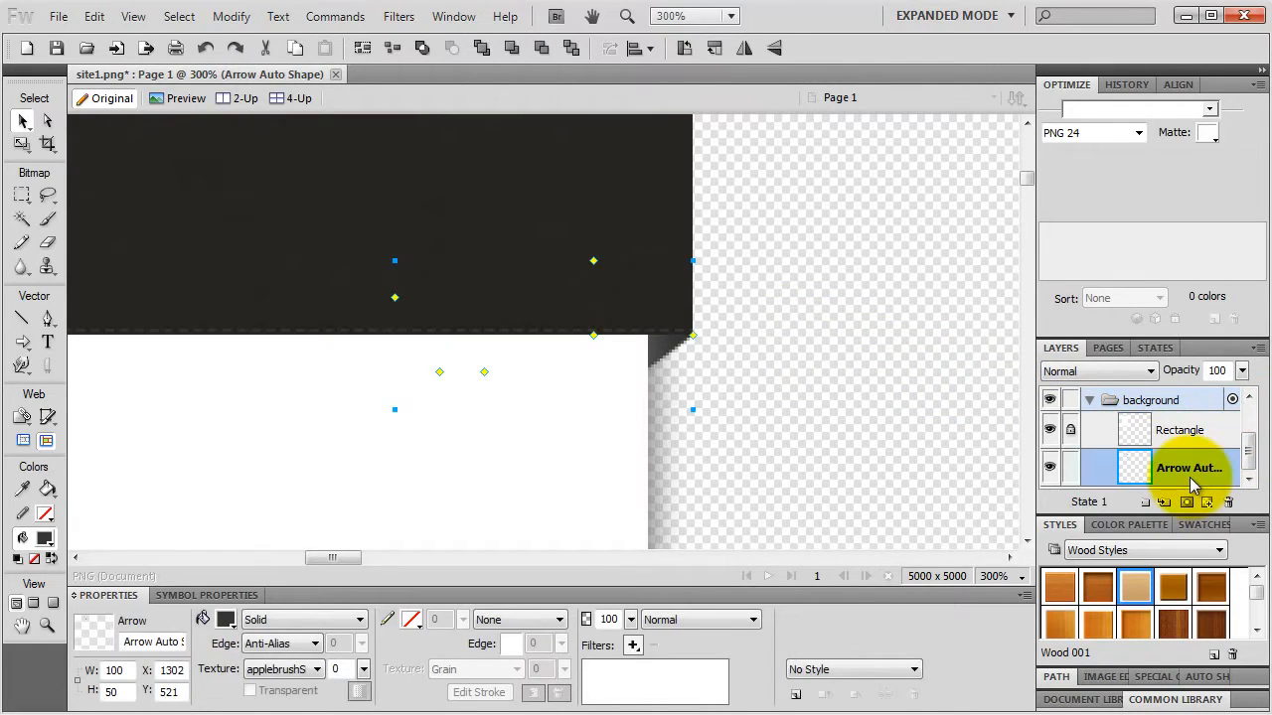
pyautogui.click(795, 315)
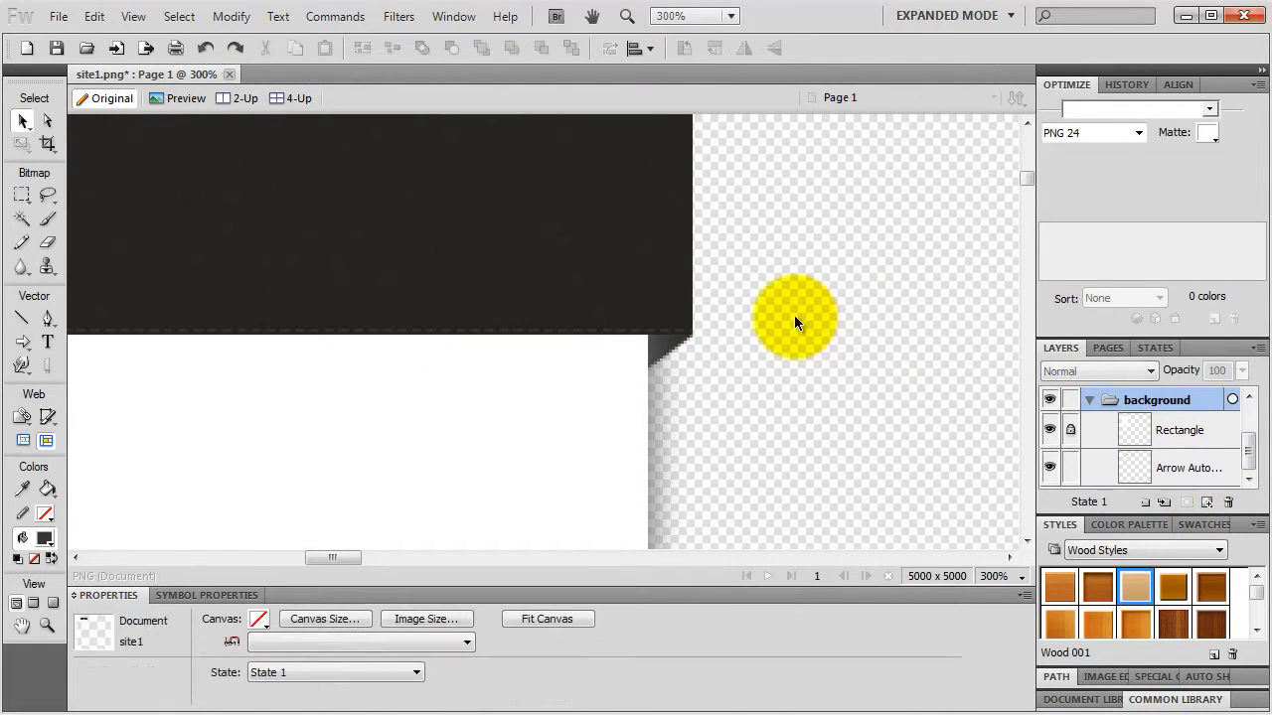
pyautogui.click(676, 353)
pyautogui.press('Up')
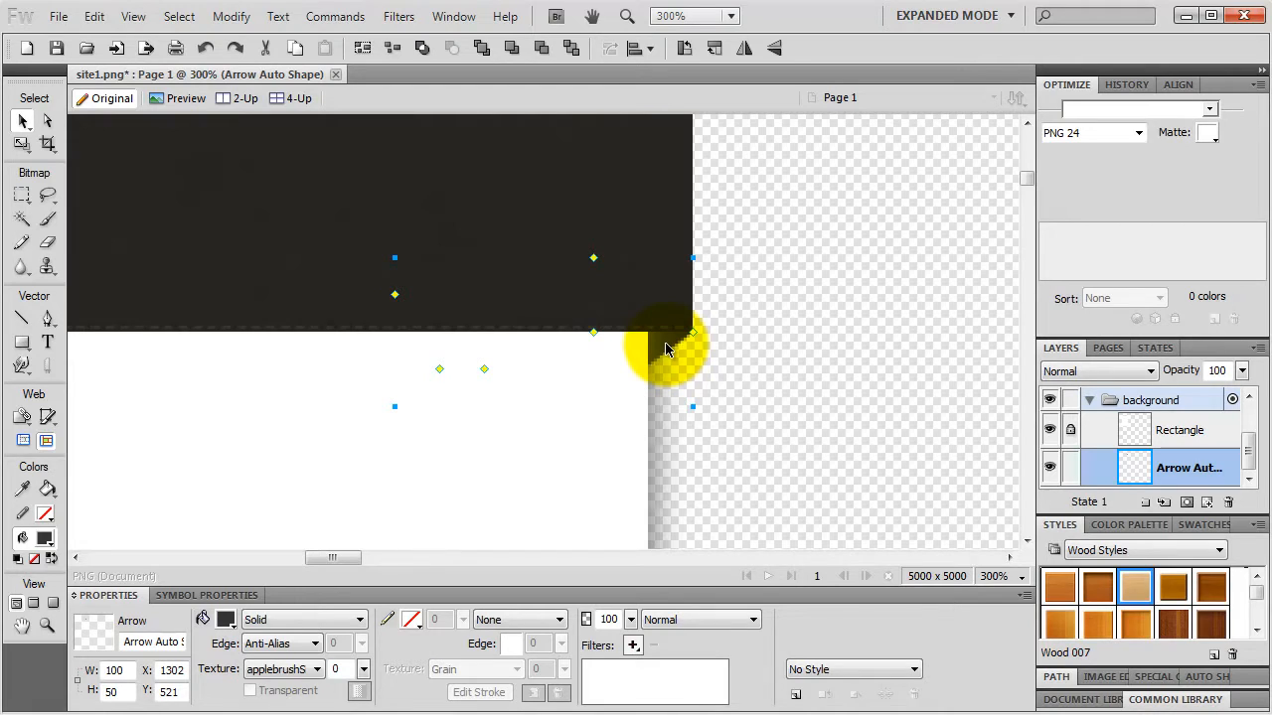
# - Duplicate the arrow and move the copy out past the header's right edge, to about X 1343, Y 477
pyautogui.click(95, 17)
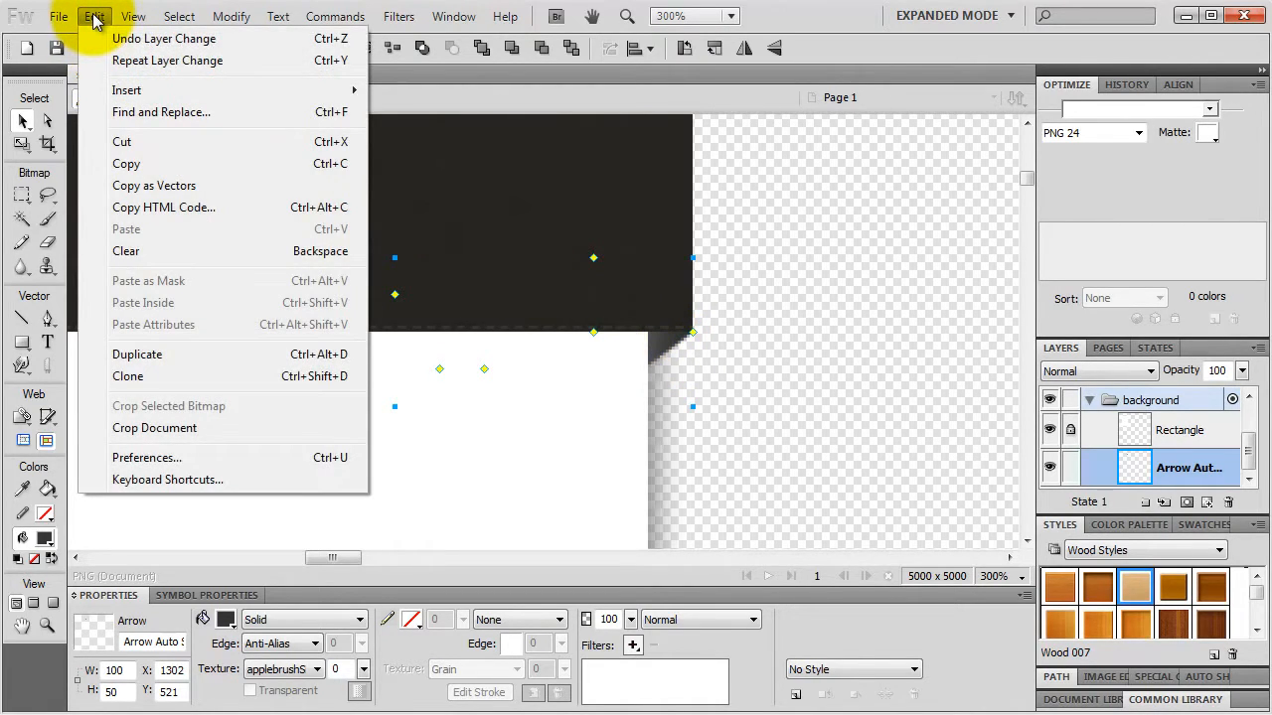
pyautogui.click(137, 355)
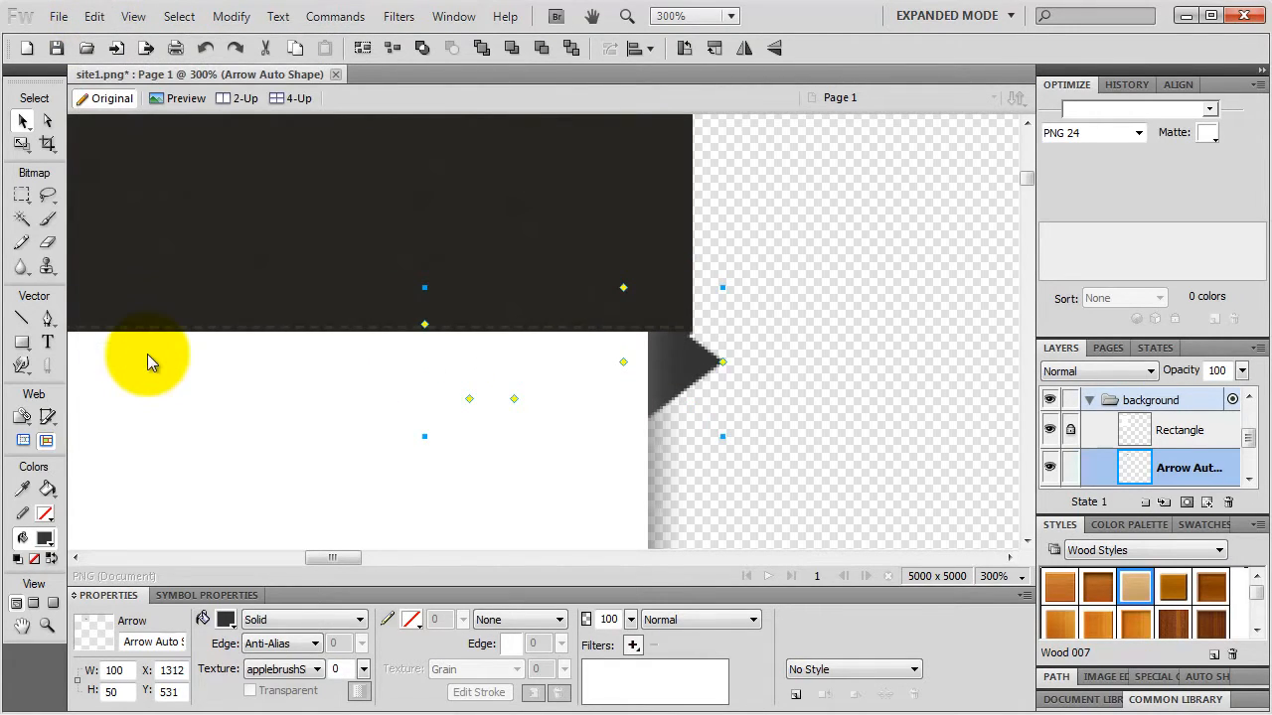
pyautogui.moveTo(682, 377); pyautogui.dragTo(902, 381)
pyautogui.press('space')
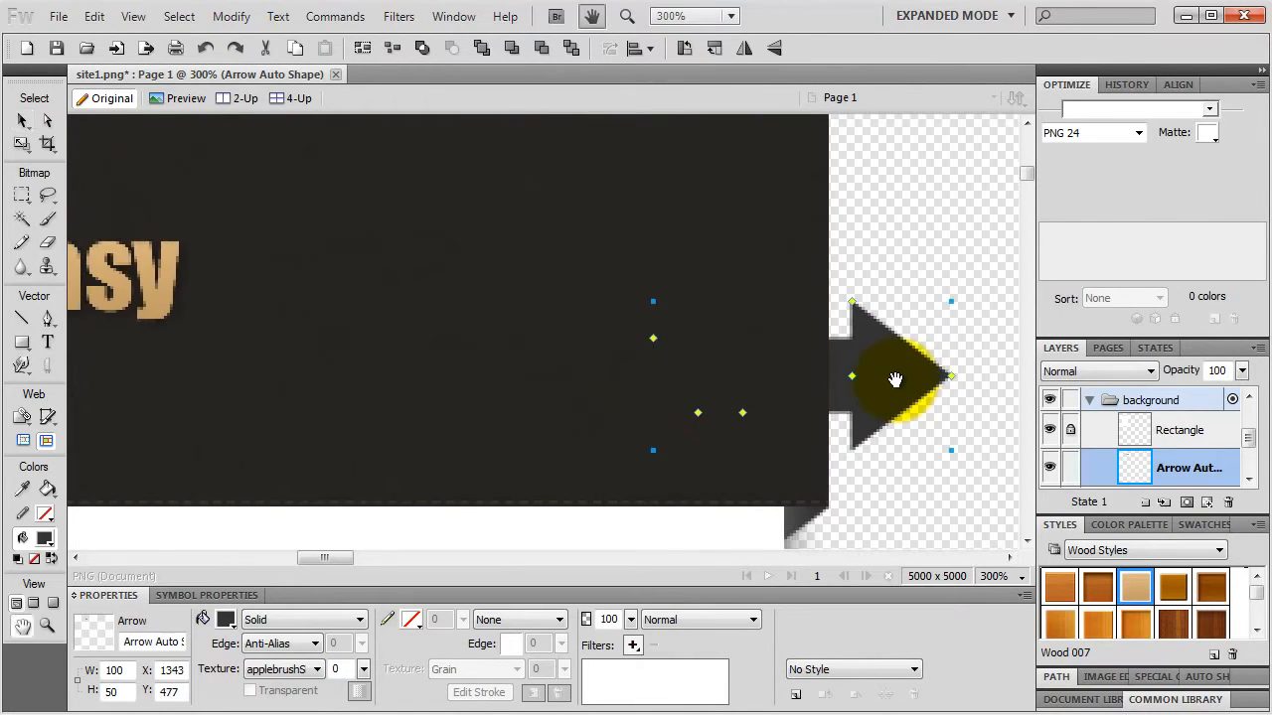
# - Move the duplicate arrow across to the page's left side, beside the header's lower-left corner, at about X 337, Y 546
pyautogui.hotkey('ctrl', '-')
pyautogui.hotkey('ctrl', '-')
pyautogui.hotkey('ctrl', '-')
pyautogui.moveTo(569, 339); pyautogui.dragTo(319, 222)
pyautogui.press('space')
pyautogui.moveTo(318, 221); pyautogui.dragTo(338, 407)
pyautogui.press('space')
pyautogui.press('space')
pyautogui.moveTo(378, 446); pyautogui.dragTo(331, 324)
pyautogui.hotkey('ctrl', '=')
pyautogui.hotkey('ctrl', '=')
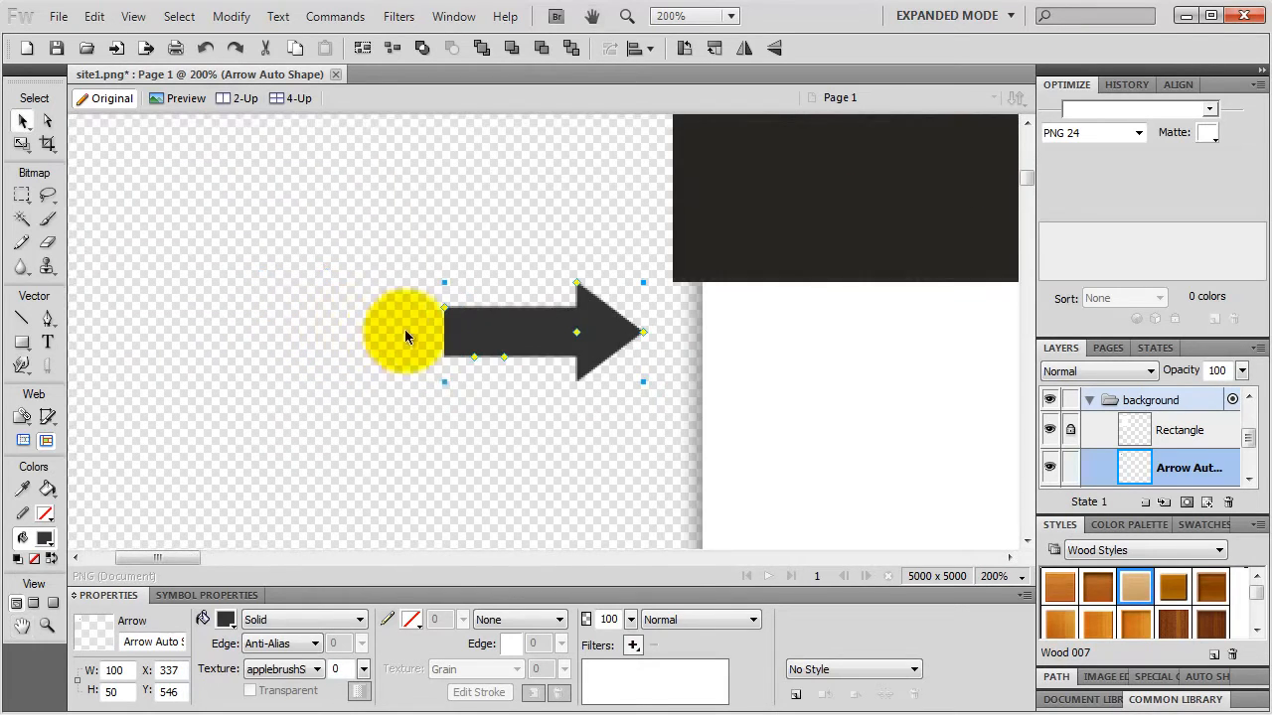
pyautogui.press('space')
pyautogui.moveTo(533, 370); pyautogui.dragTo(403, 296)
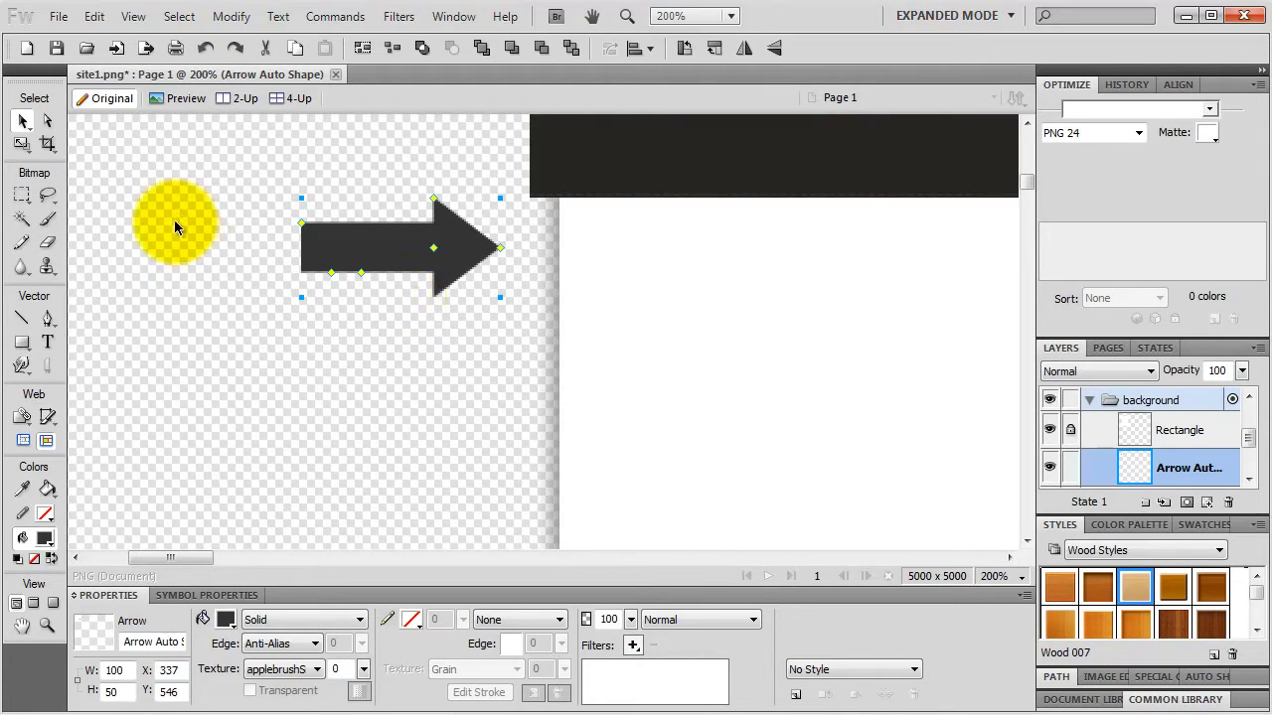
pyautogui.click(24, 144)
pyautogui.click(90, 163)
pyautogui.moveTo(368, 162); pyautogui.dragTo(423, 344)
pyautogui.press('Escape')
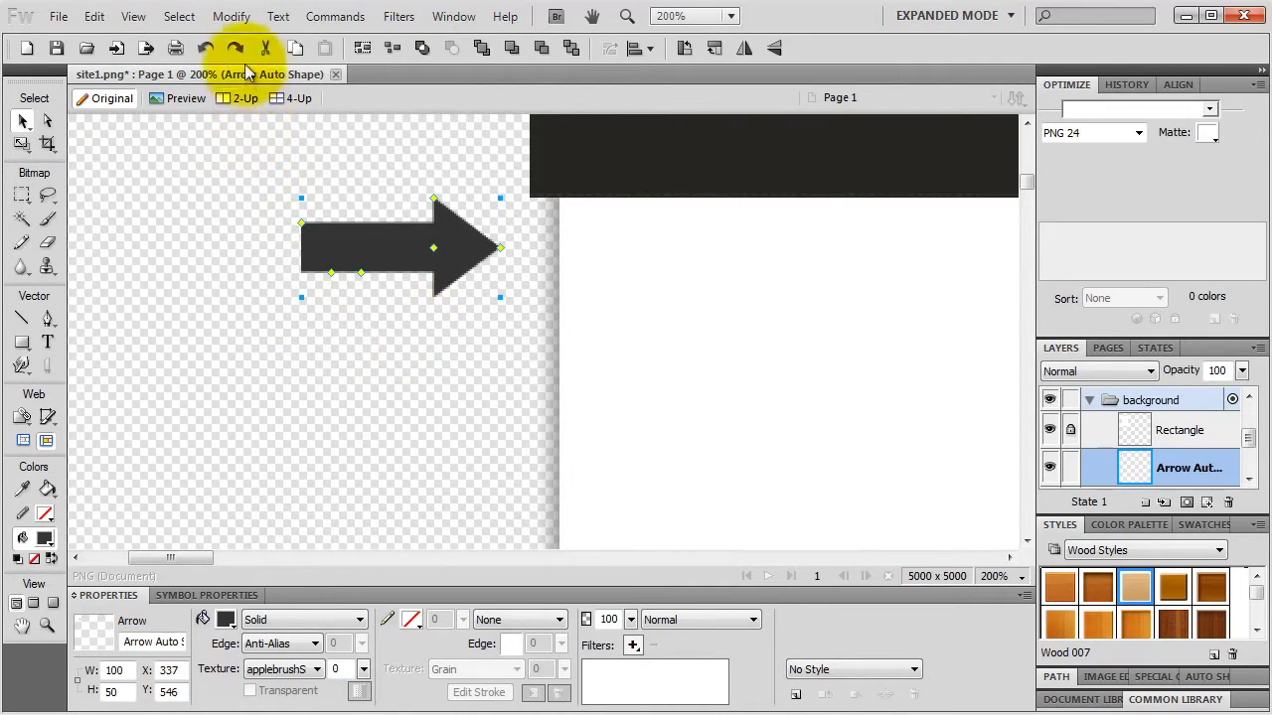
# - Flip the duplicate arrow horizontally so it points left
pyautogui.click(233, 18)
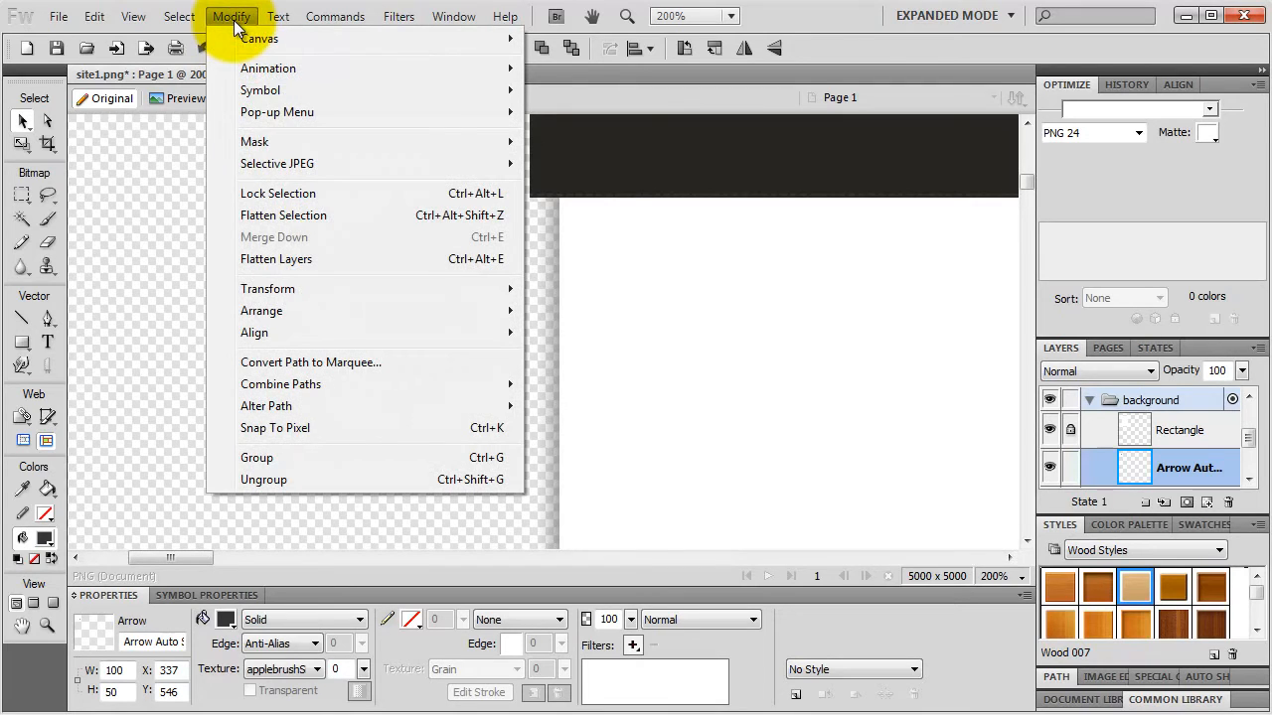
pyautogui.moveTo(281, 294)
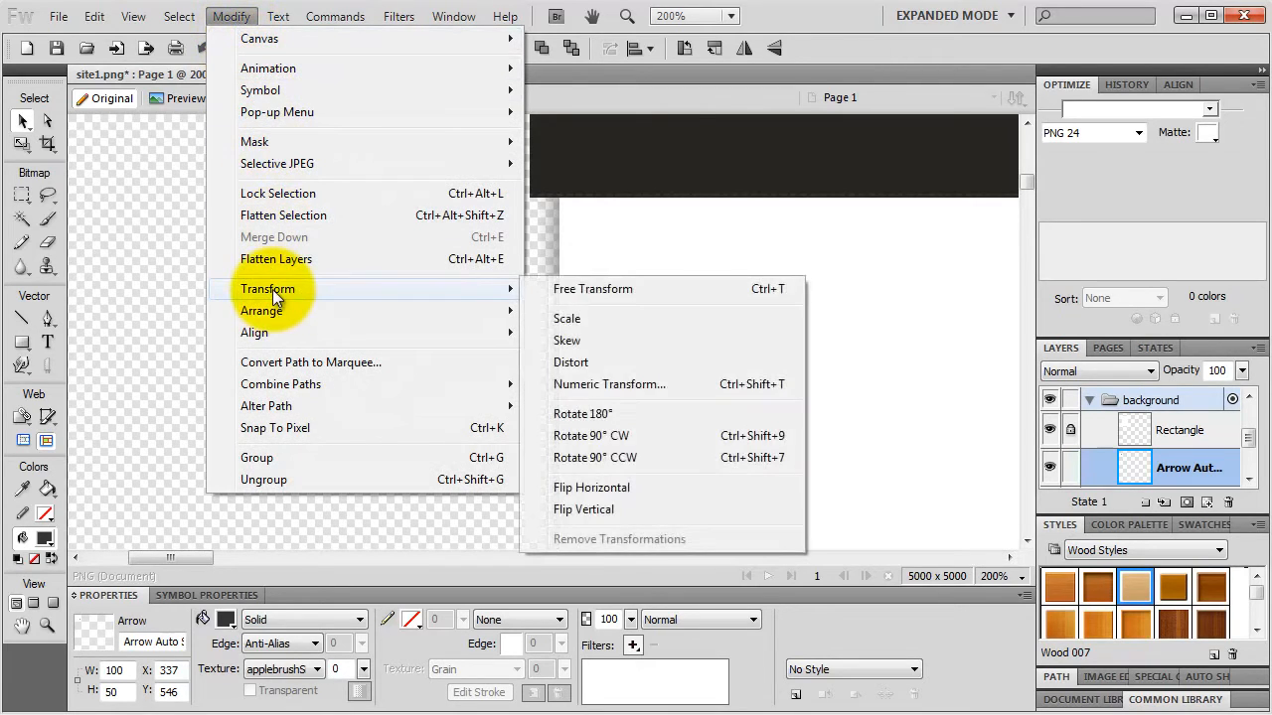
pyautogui.click(600, 488)
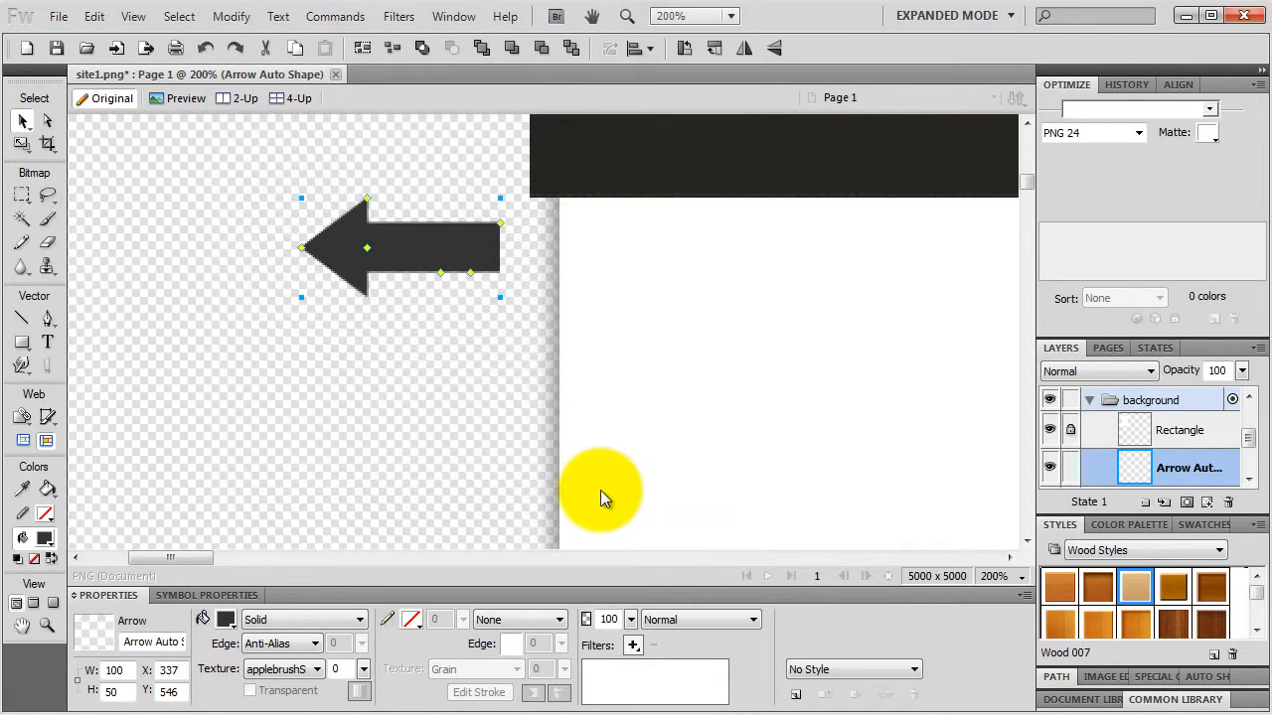
# - Move the left-pointing arrow to X 452, Y 521 so its tip meets the header's lower-left corner
pyautogui.moveTo(409, 259); pyautogui.dragTo(619, 217)
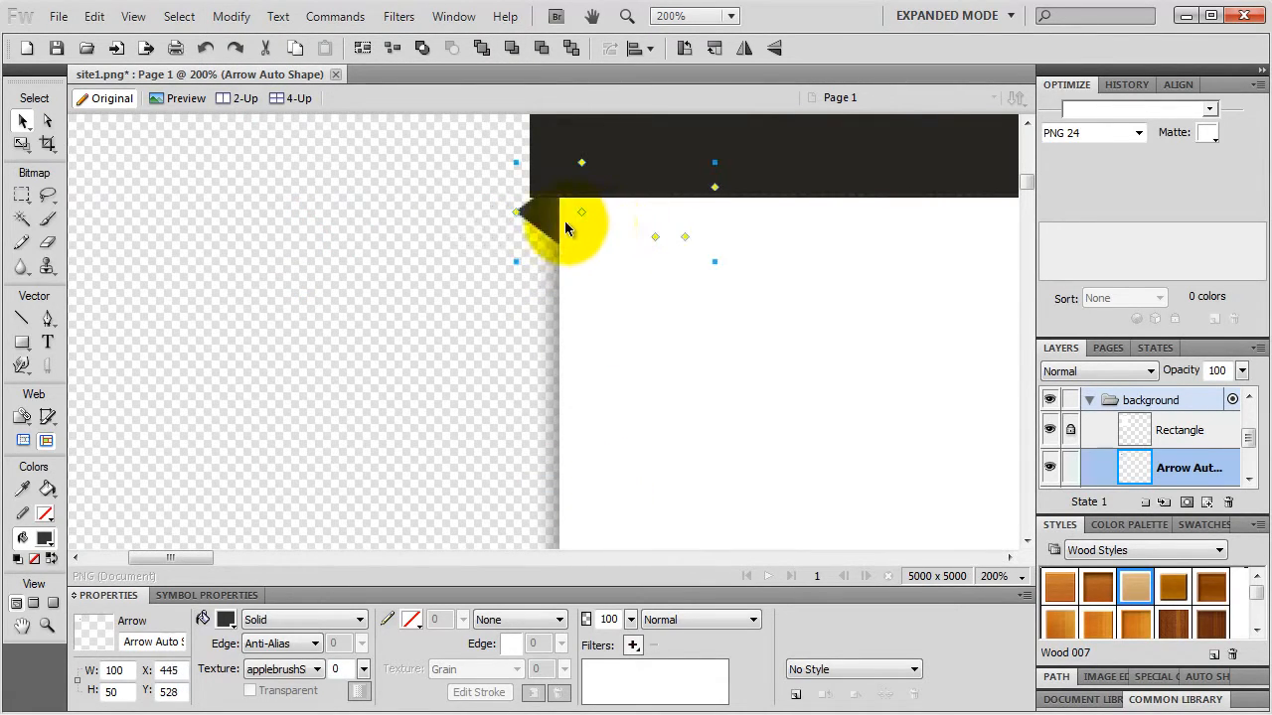
pyautogui.hotkey('ctrl', '=')
pyautogui.press('Up')
pyautogui.press('Up')
pyautogui.press('Up')
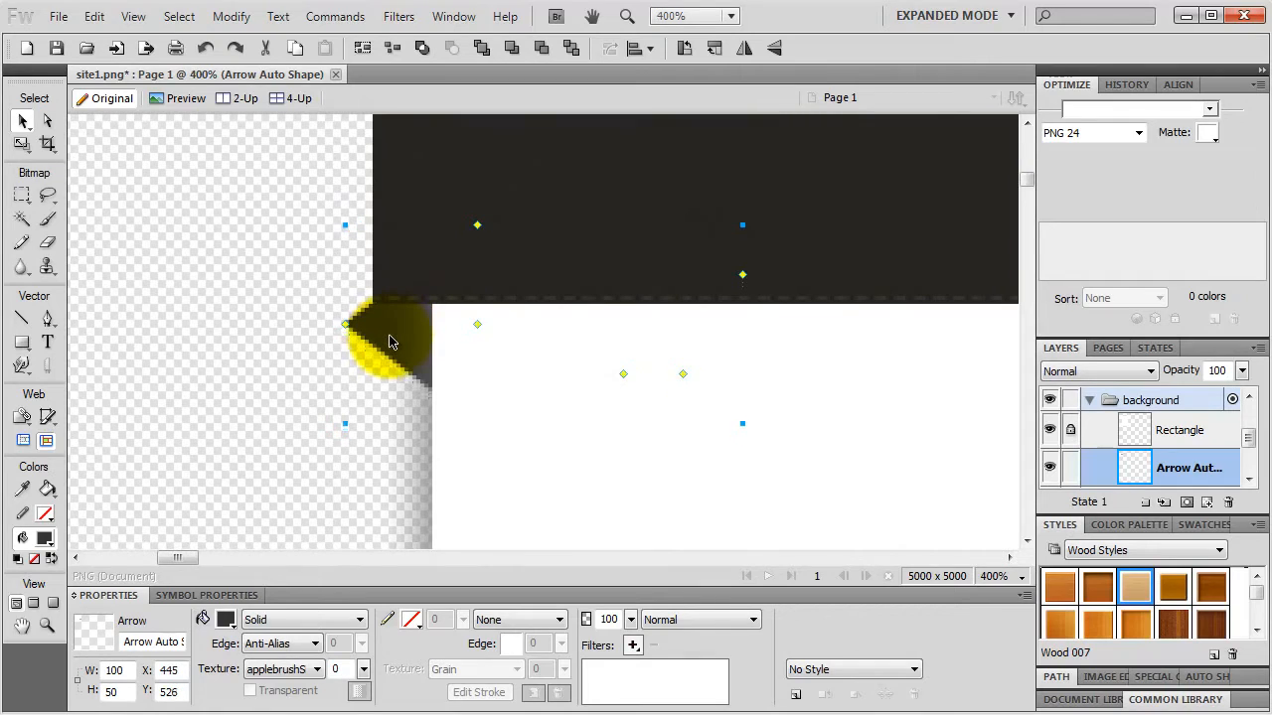
pyautogui.hotkey('shift', 'Right')
pyautogui.press('Up')
pyautogui.press('Up')
pyautogui.press('Up')
pyautogui.press('Up')
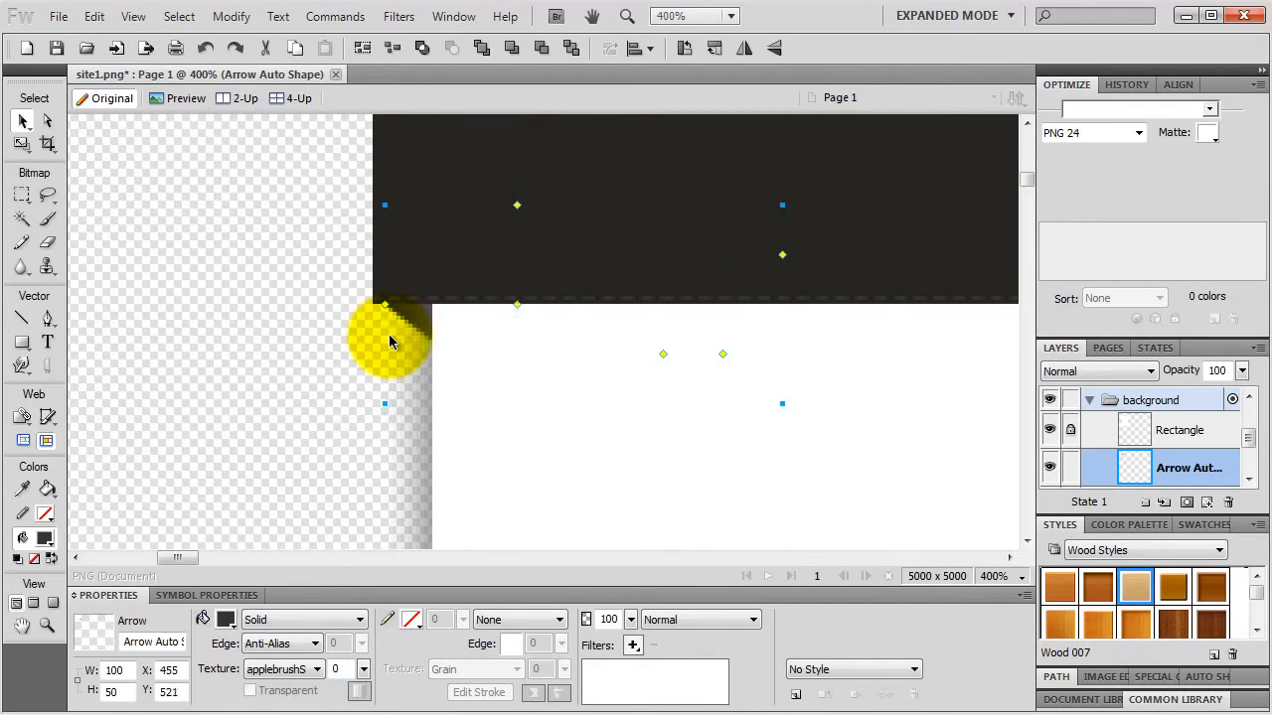
pyautogui.press('Left')
pyautogui.press('Left')
pyautogui.press('Left')
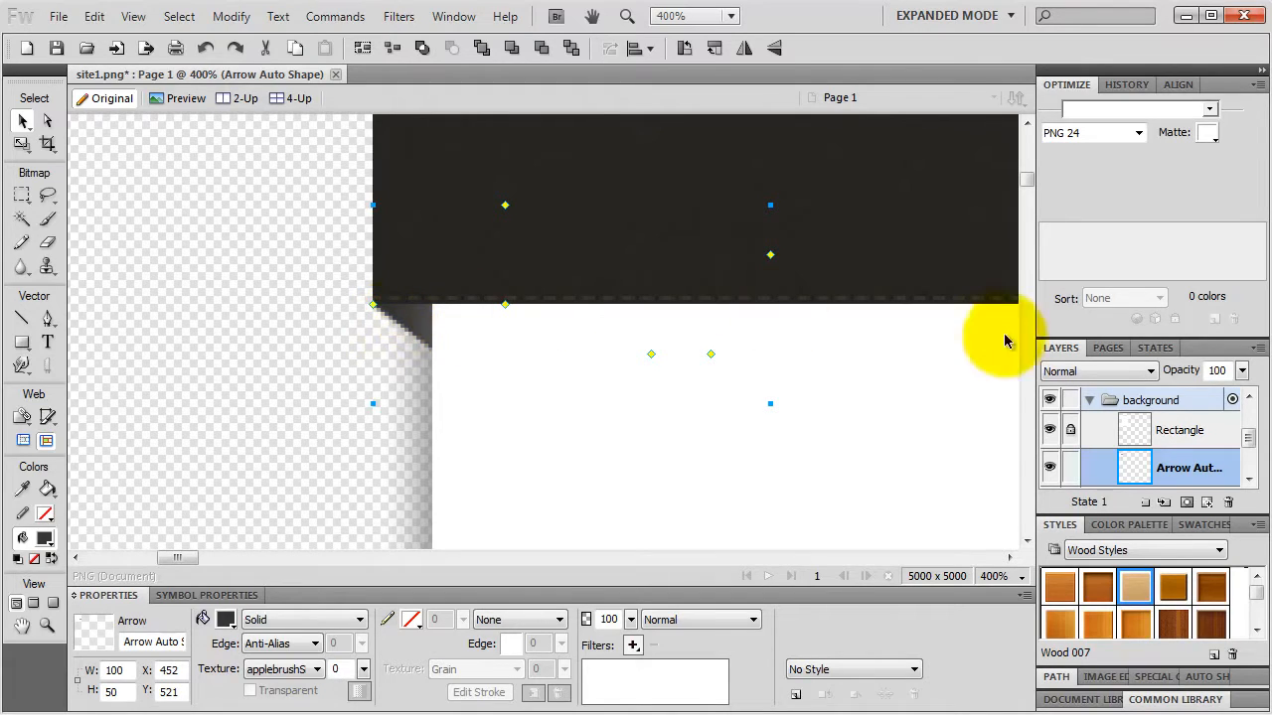
# - Lock the left-pointing arrow in the background layer and check the header's folded corners at 50% zoom
pyautogui.click(1070, 467)
pyautogui.scroll(-1, 1138, 452)
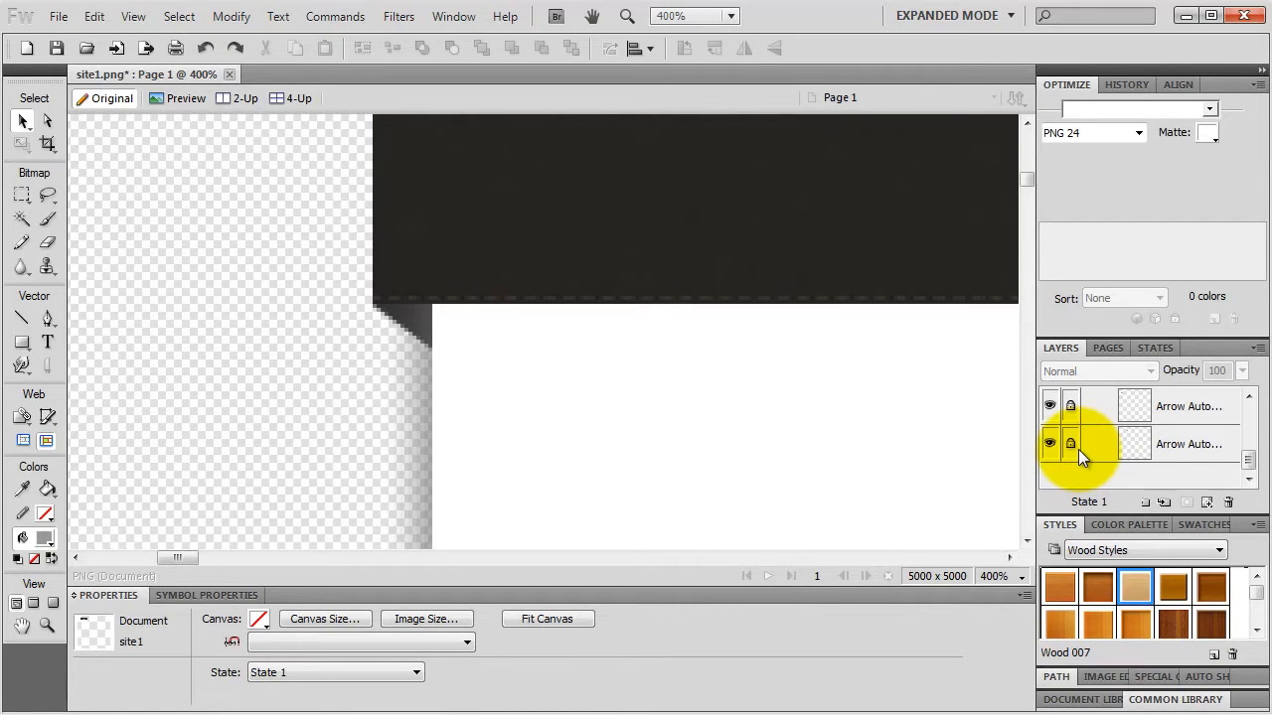
pyautogui.scroll(-3, 639, 292)
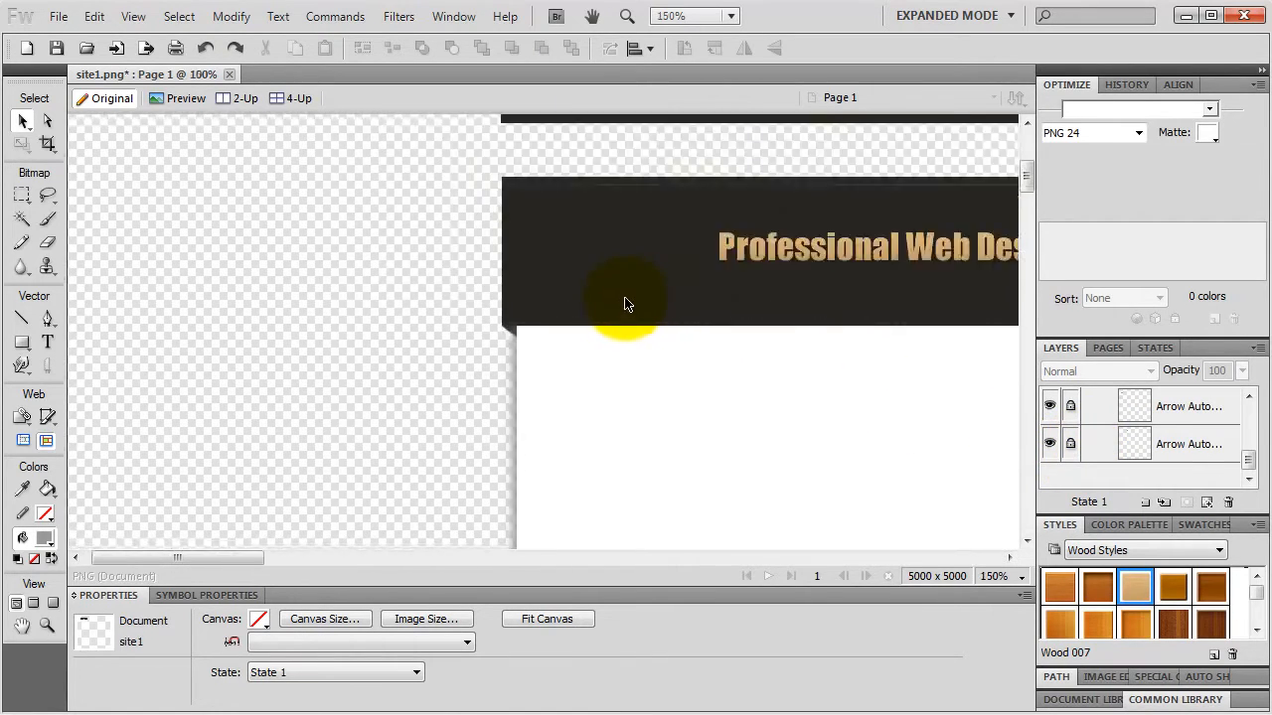
pyautogui.scroll(-2, 625, 298)
pyautogui.moveTo(540, 391); pyautogui.dragTo(537, 289)
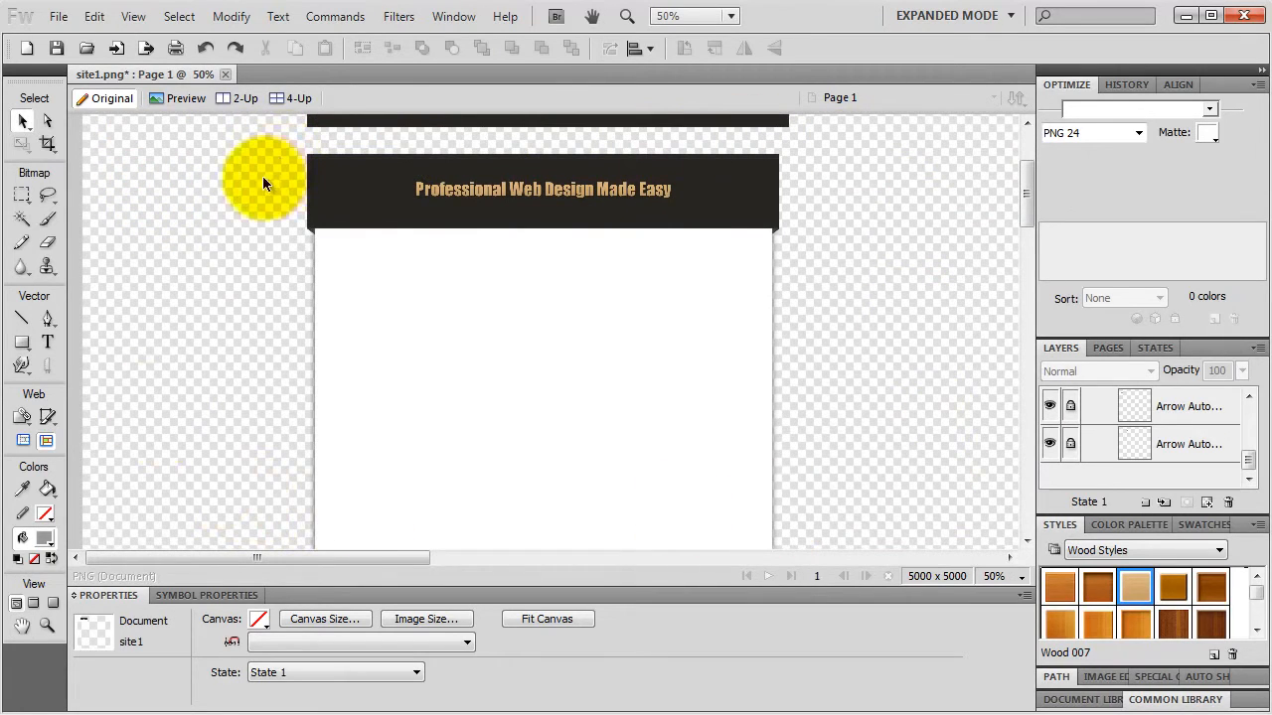
# - Draw a rectangle about 1568 by 708 px across the page and move it below both arrows in the background layer
pyautogui.moveTo(22, 342); pyautogui.dragTo(99, 357)
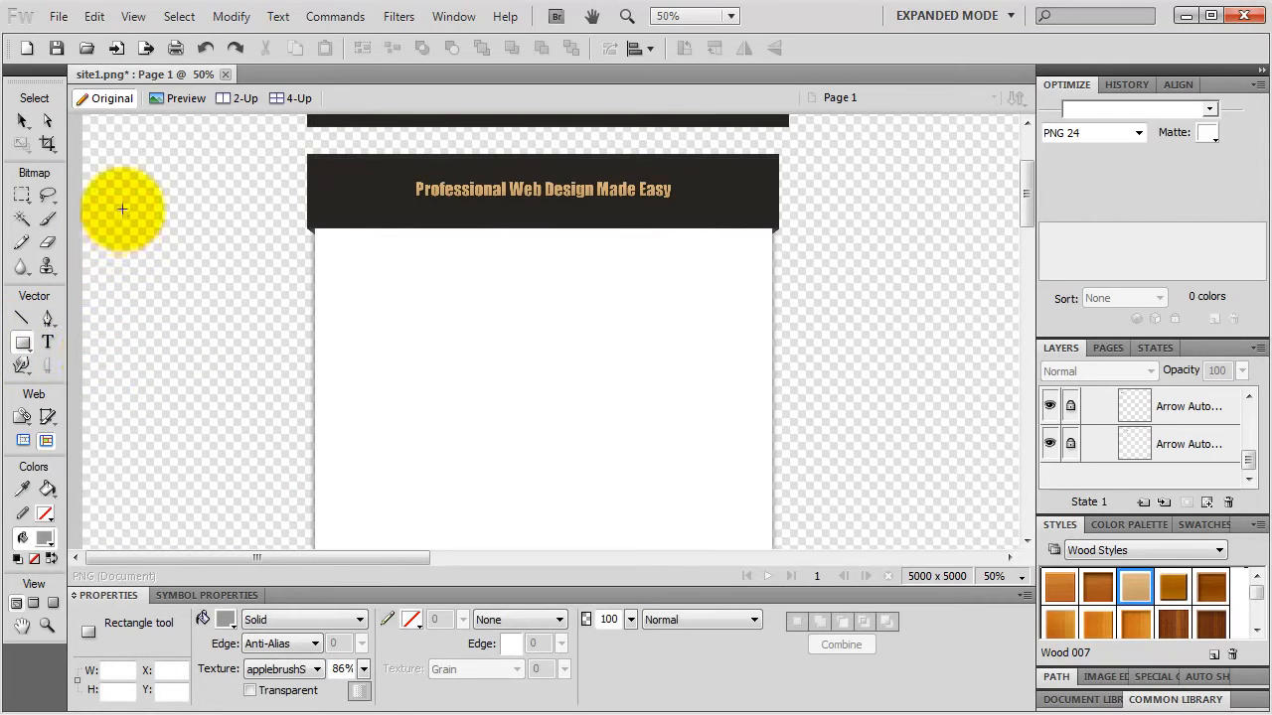
pyautogui.moveTo(172, 154)
pyautogui.mouseDown()
pyautogui.moveTo(898, 401)
pyautogui.moveTo(952, 486)
pyautogui.moveTo(950, 505)
pyautogui.mouseUp()
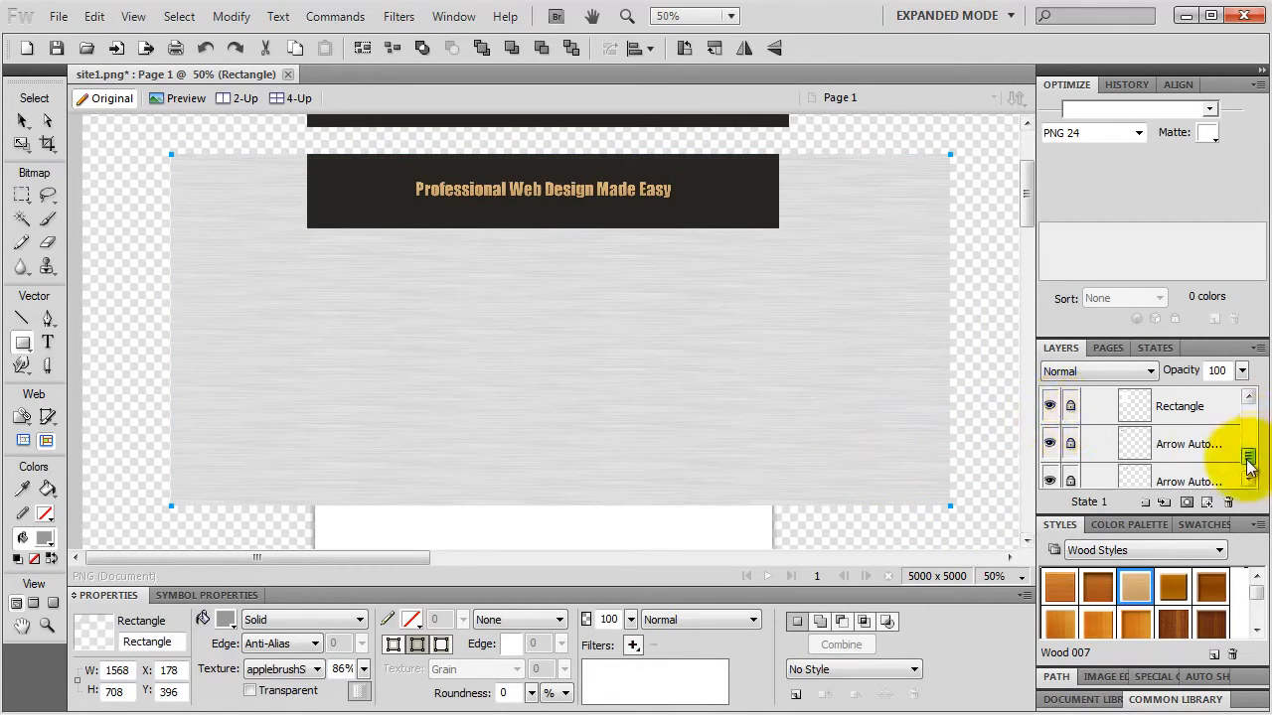
pyautogui.moveTo(1249, 459); pyautogui.dragTo(1250, 437)
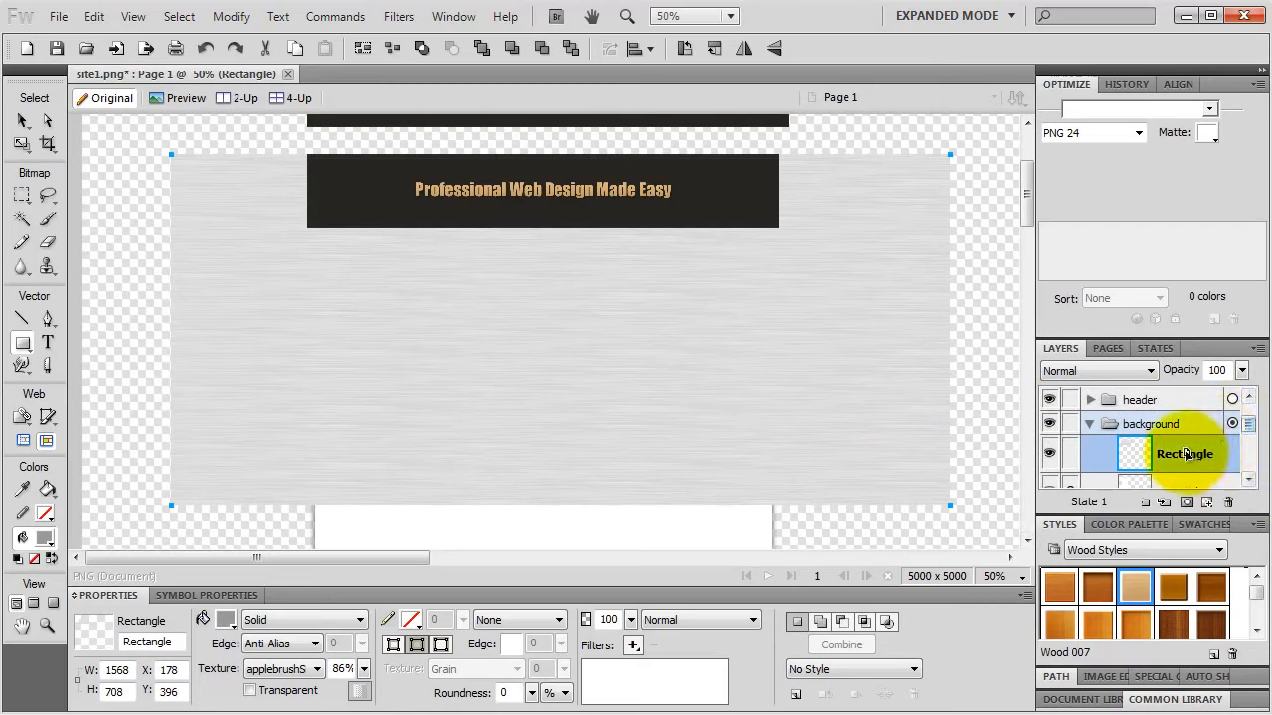
pyautogui.scroll(-3, 1182, 467)
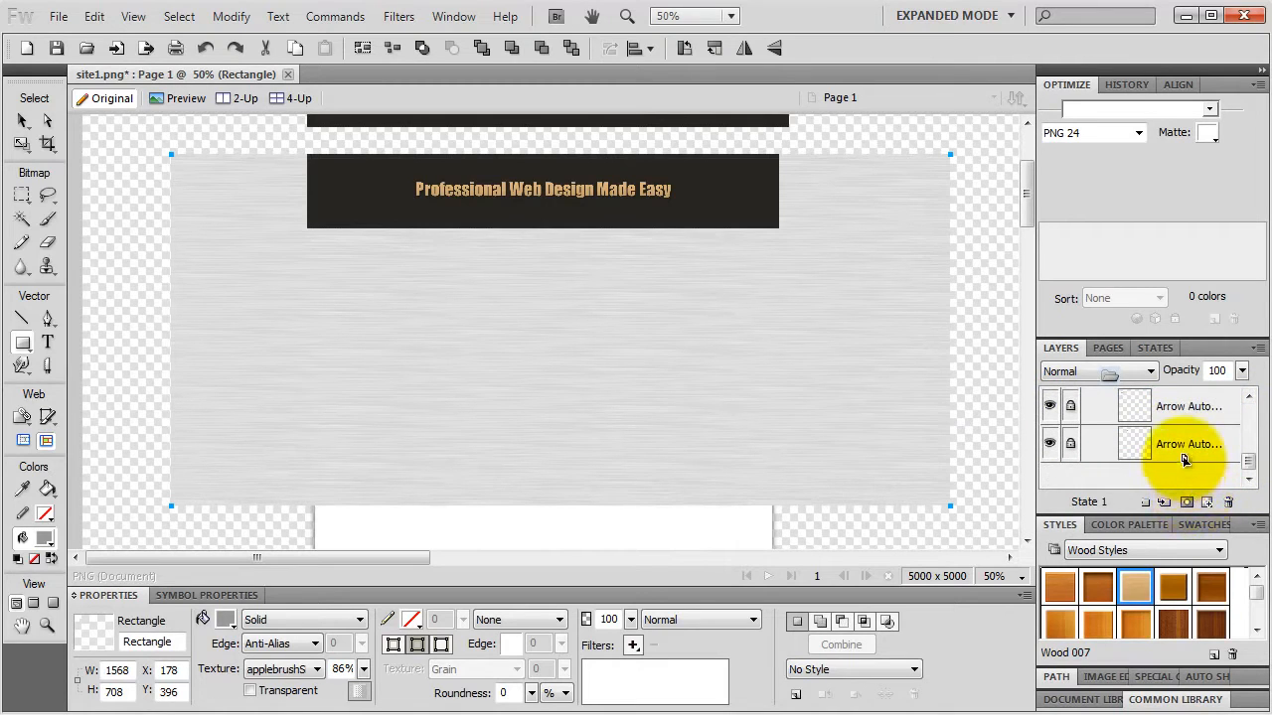
pyautogui.moveTo(1186, 463); pyautogui.dragTo(1181, 425)
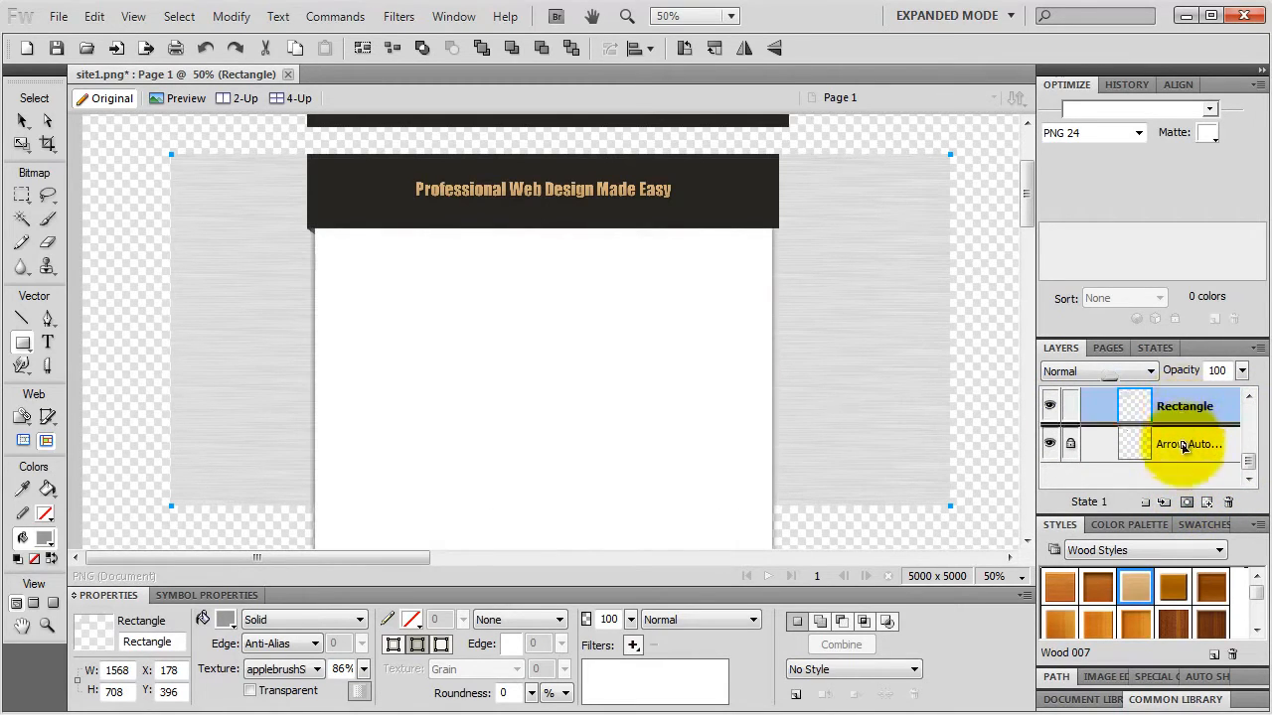
pyautogui.scroll(1, 1190, 413)
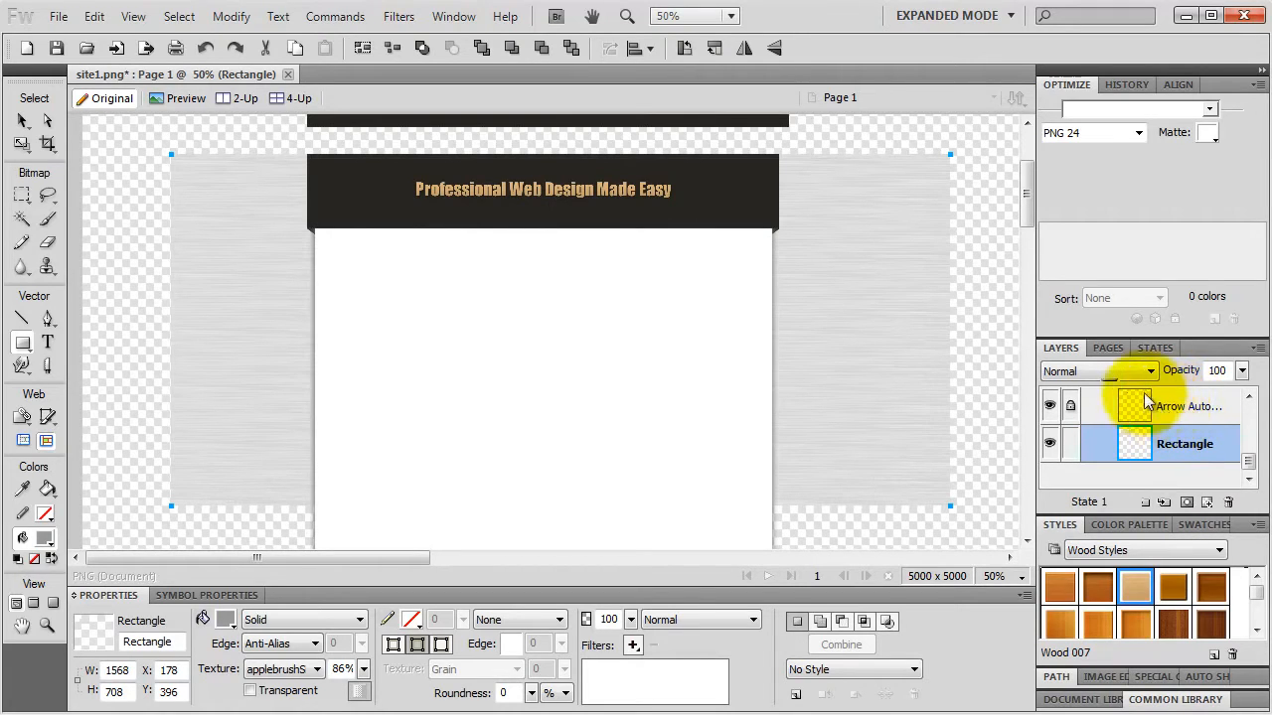
# - Set the new rectangle's width to 1600 and its height to 600
pyautogui.doubleClick(115, 668)
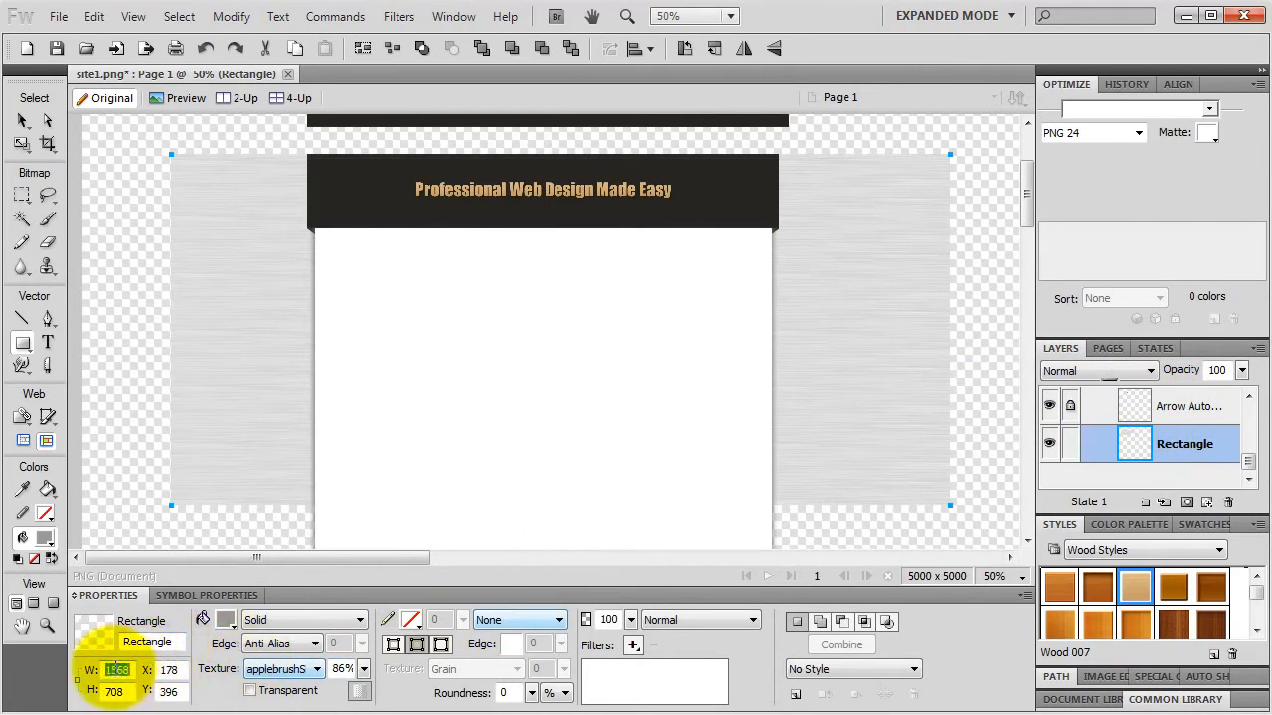
pyautogui.write('1600')
pyautogui.press('Return')
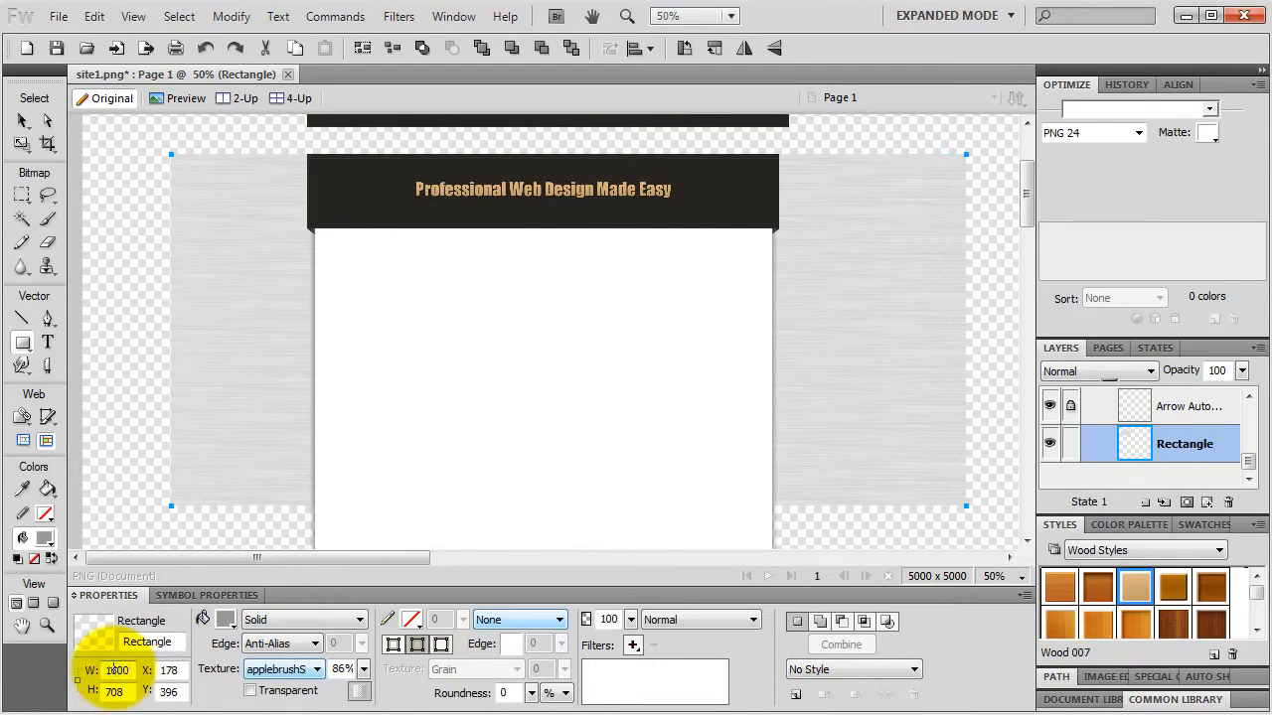
pyautogui.doubleClick(107, 689)
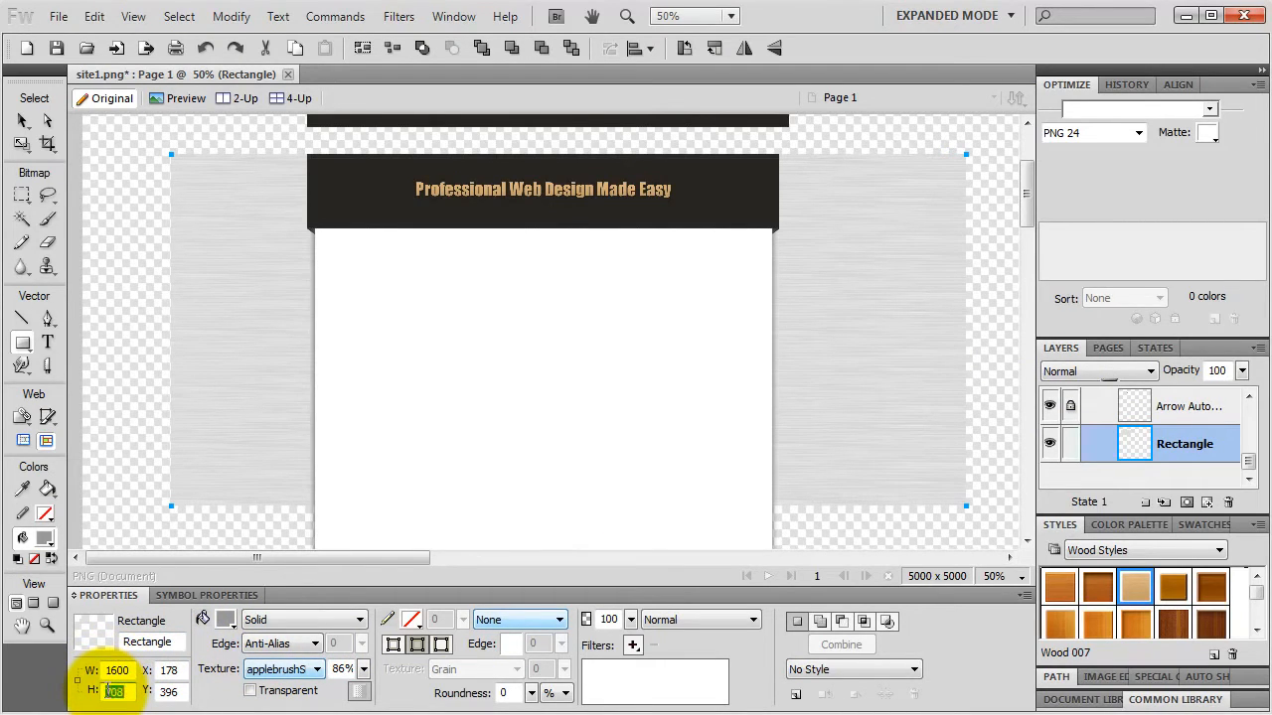
pyautogui.write('600')
pyautogui.press('Return')
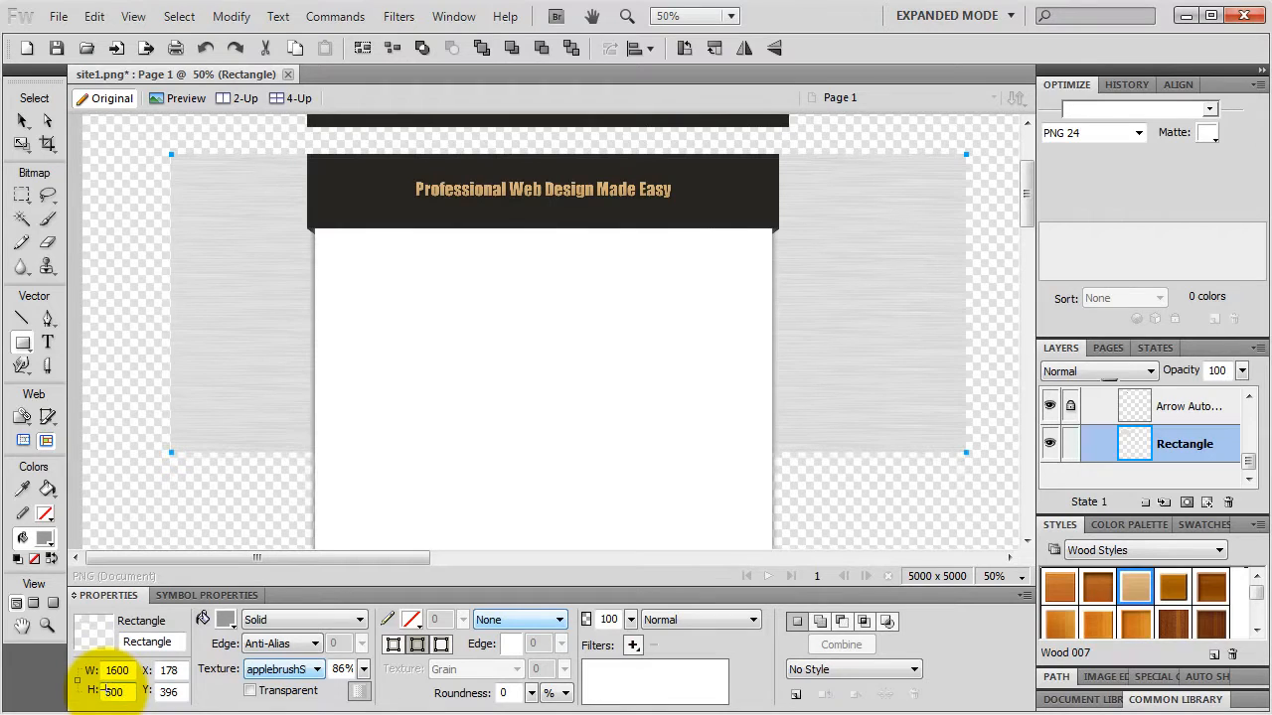
# - Move the new rectangle slightly left to X 160, keeping its upper edge aligned with the header at Y 396
pyautogui.click(22, 120)
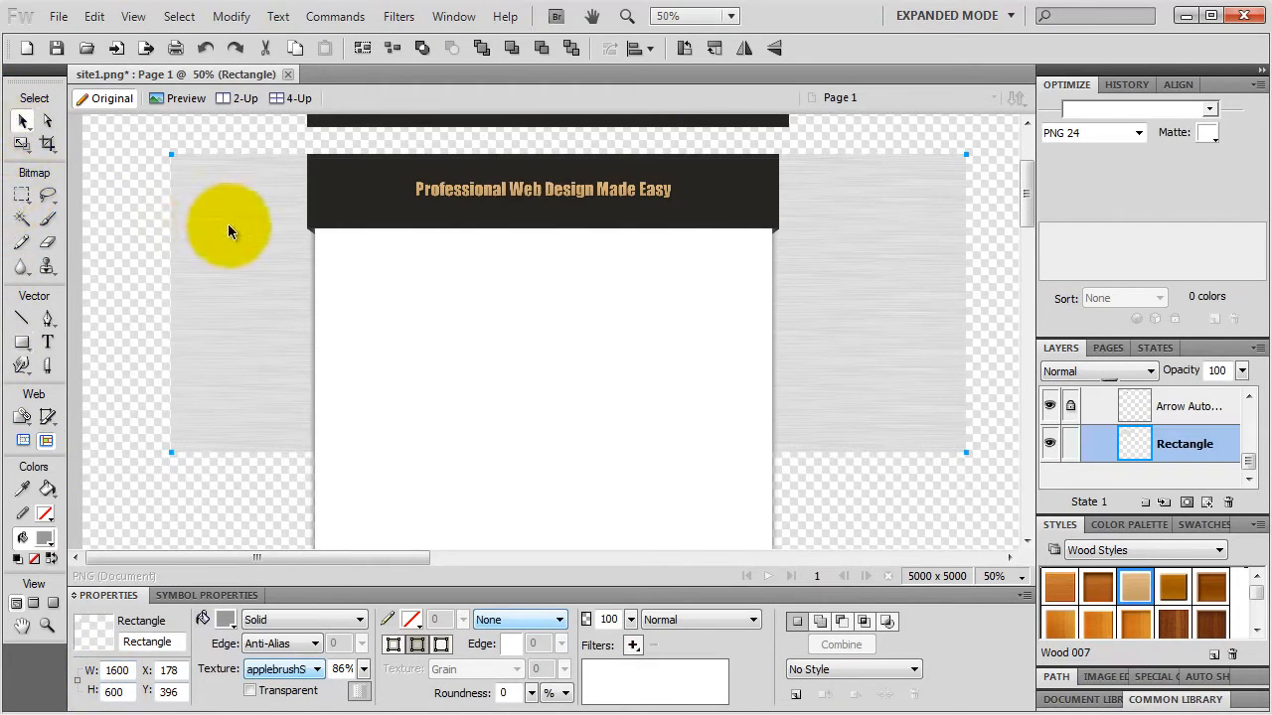
pyautogui.moveTo(227, 230)
pyautogui.mouseDown()
pyautogui.moveTo(212, 213)
pyautogui.moveTo(217, 227)
pyautogui.mouseUp()
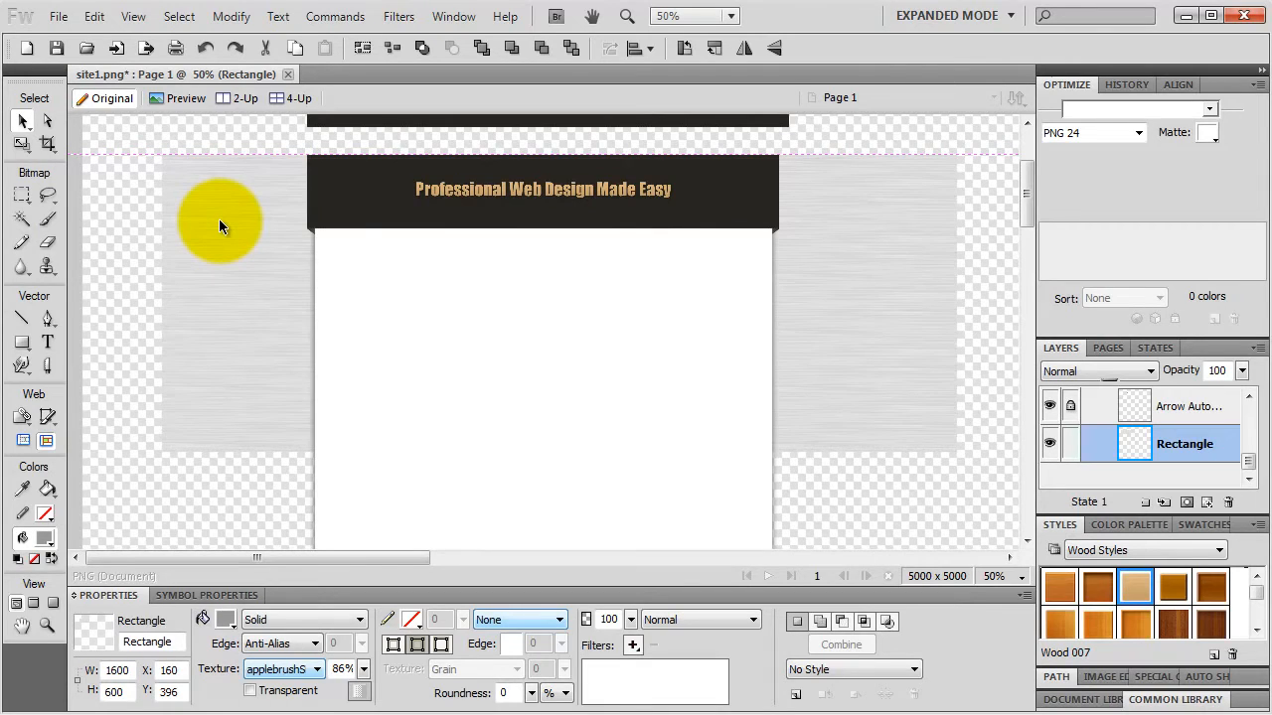
pyautogui.moveTo(219, 223); pyautogui.dragTo(219, 222)
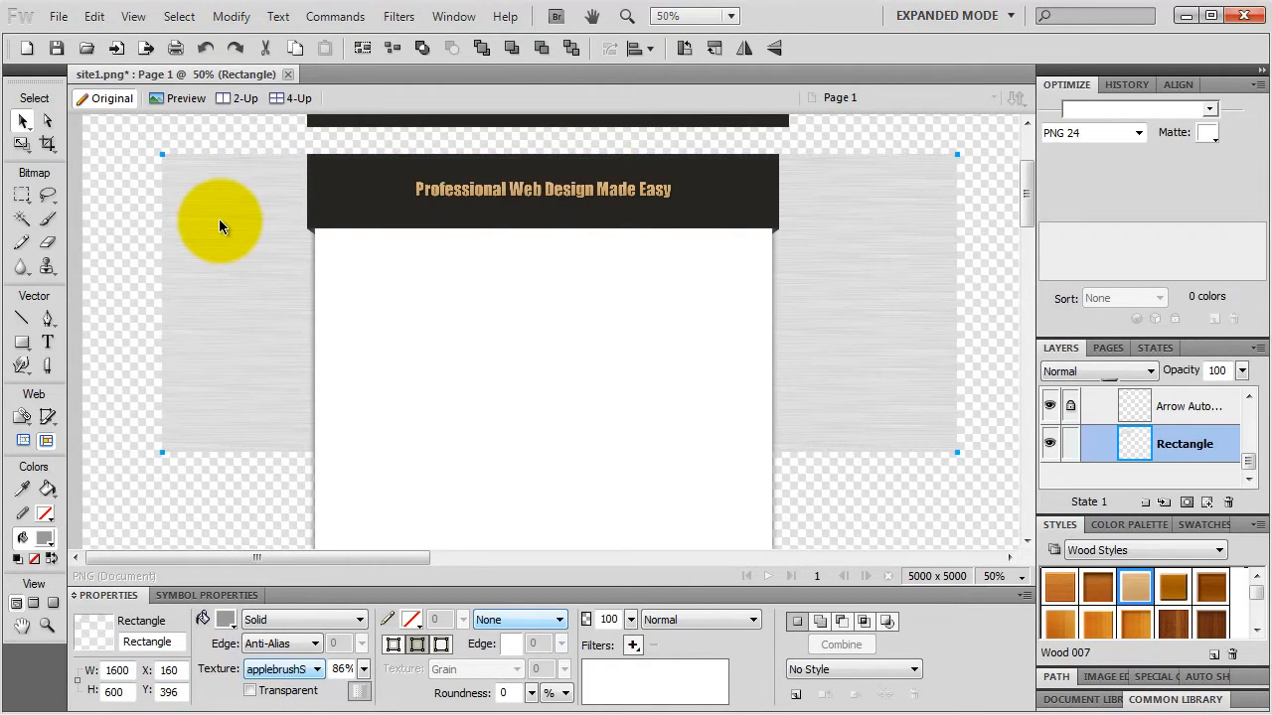
# - Give the wide rectangle a solid medium grey fill and reduce its texture amount to 0
pyautogui.click(229, 622)
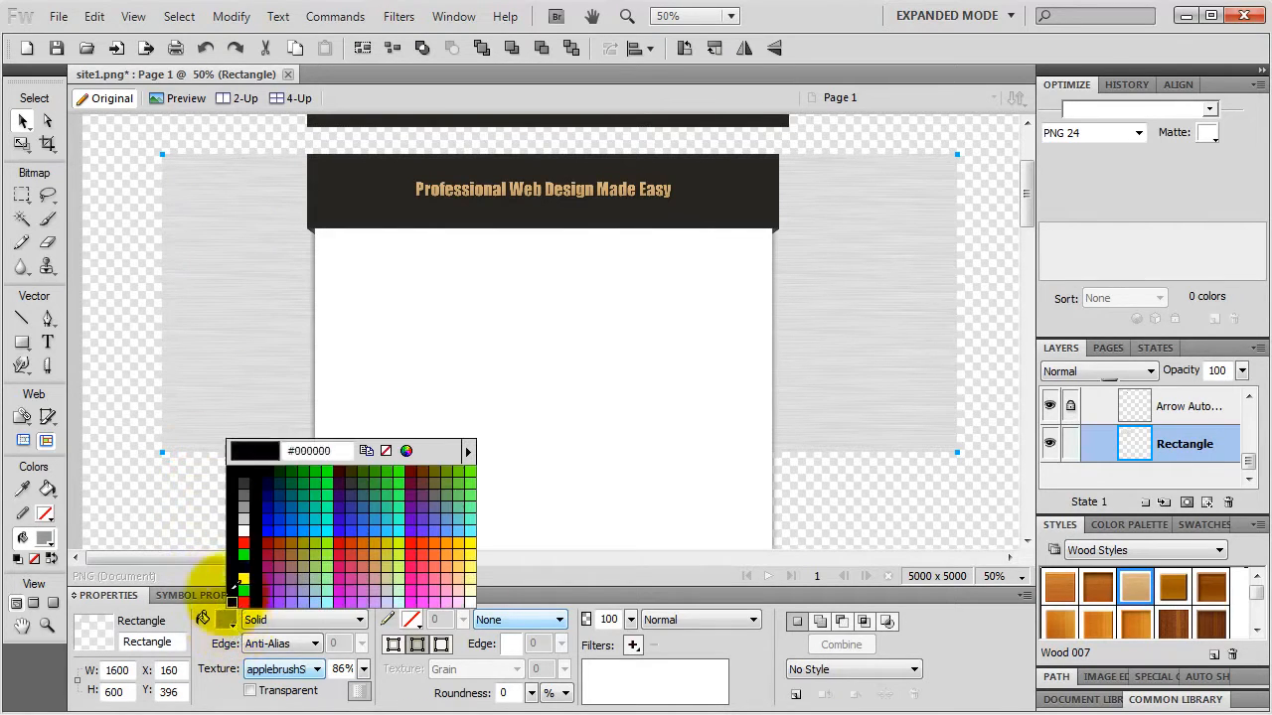
pyautogui.click(249, 504)
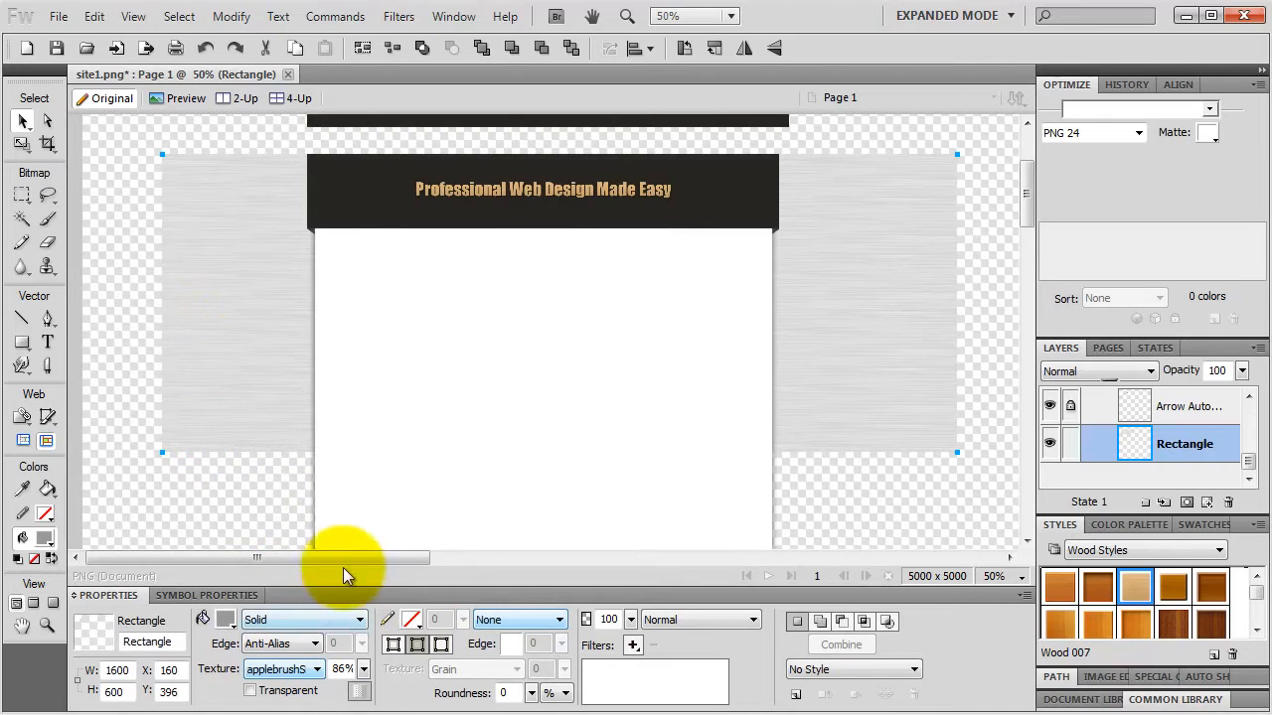
pyautogui.moveTo(364, 668)
pyautogui.mouseDown()
pyautogui.moveTo(370, 701)
pyautogui.moveTo(422, 708)
pyautogui.mouseUp()
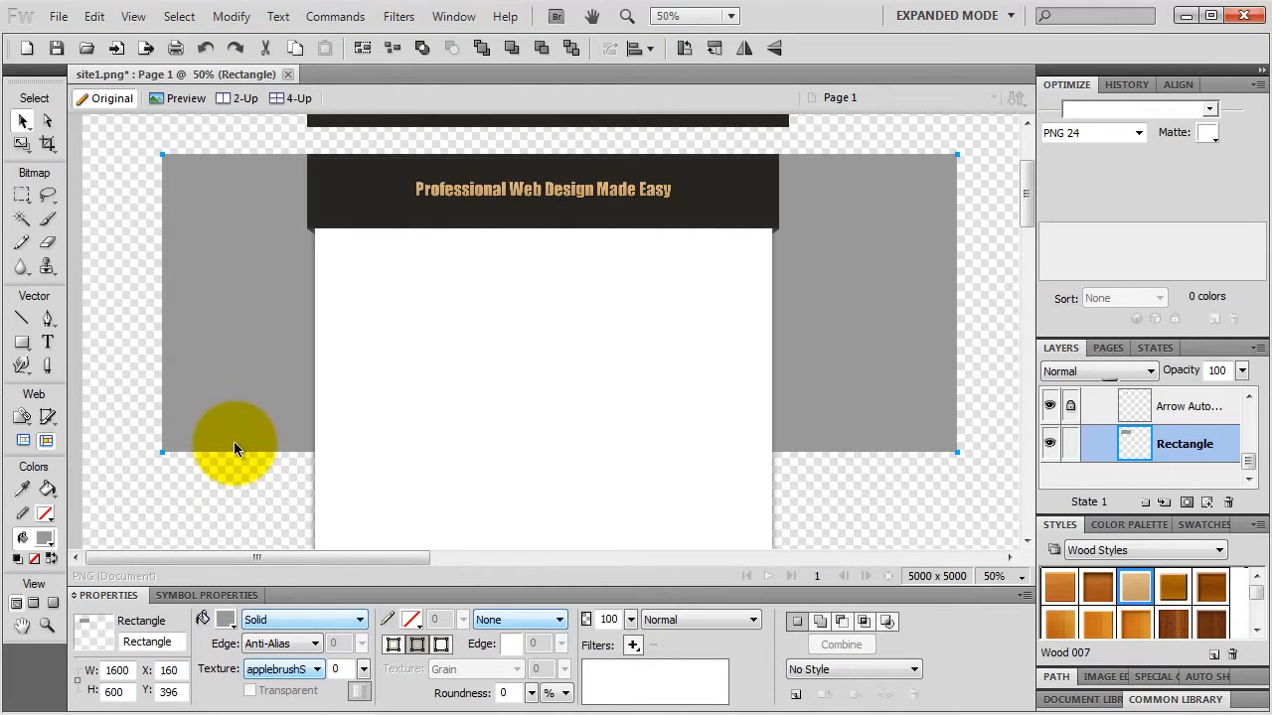
# - Apply an Auto Vector Mask to the grey rectangle using the linear fade towards the bottom
pyautogui.click(334, 15)
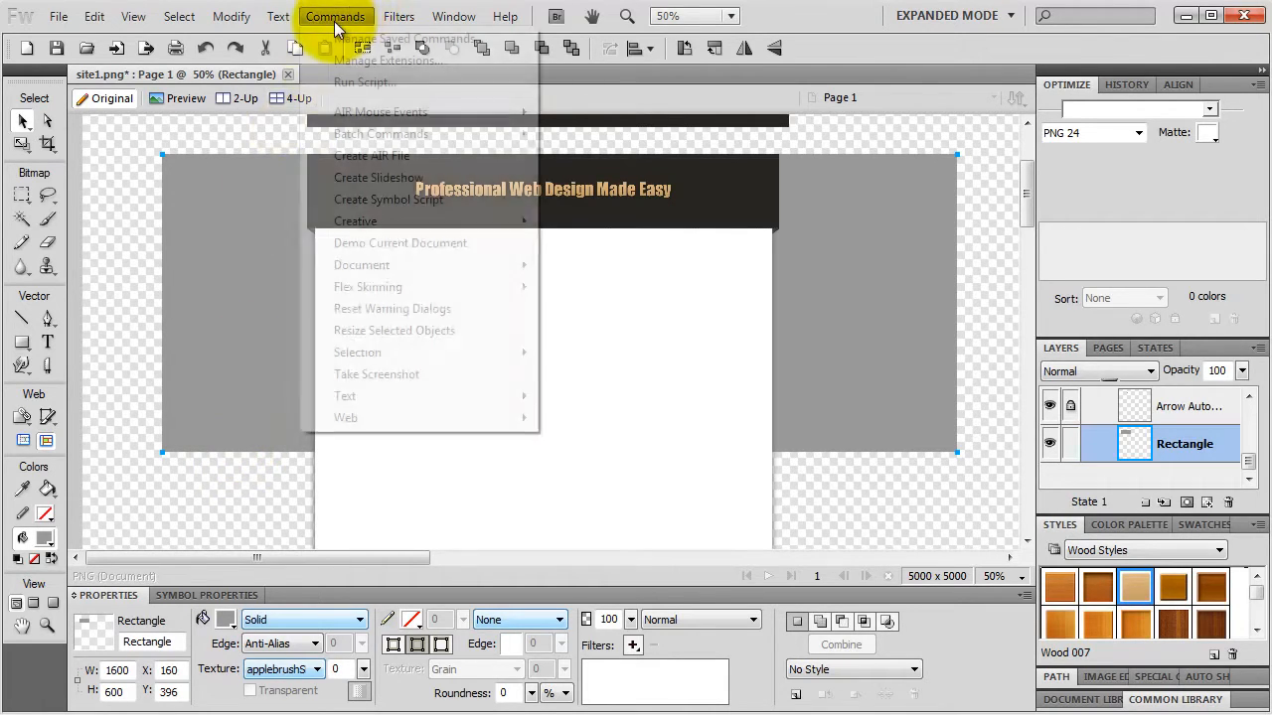
pyautogui.moveTo(398, 223)
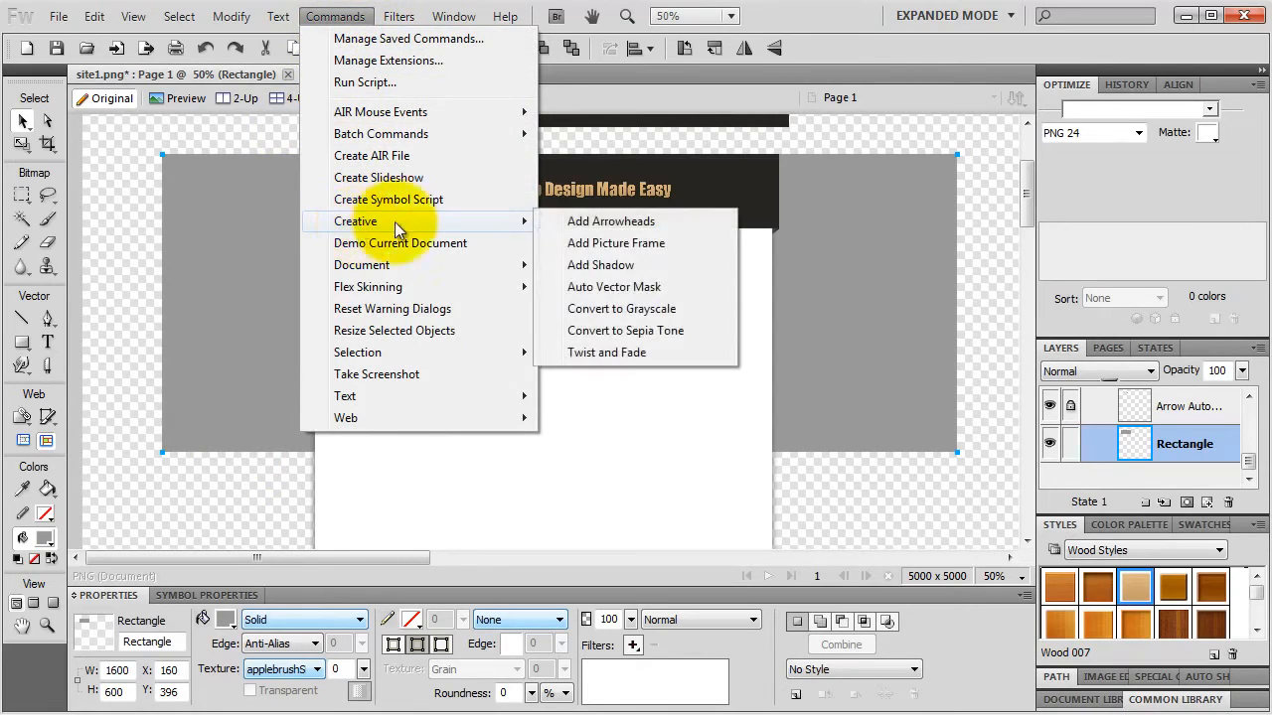
pyautogui.click(614, 288)
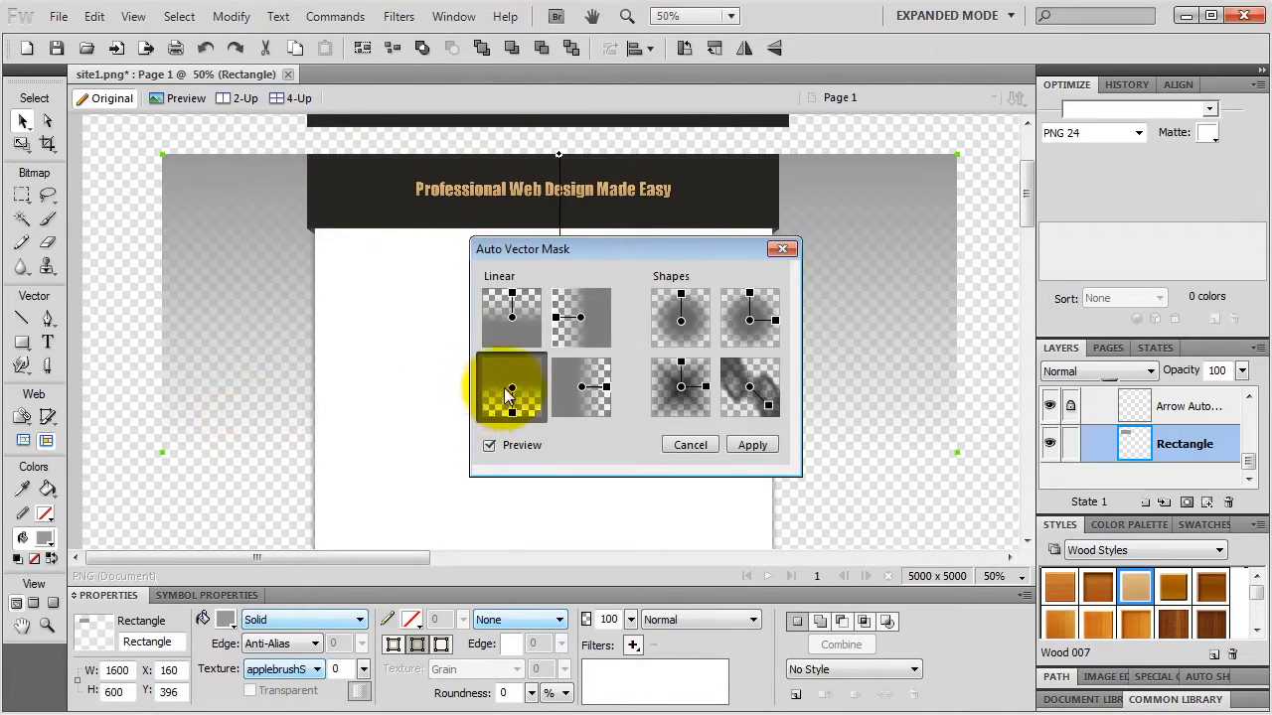
pyautogui.click(745, 446)
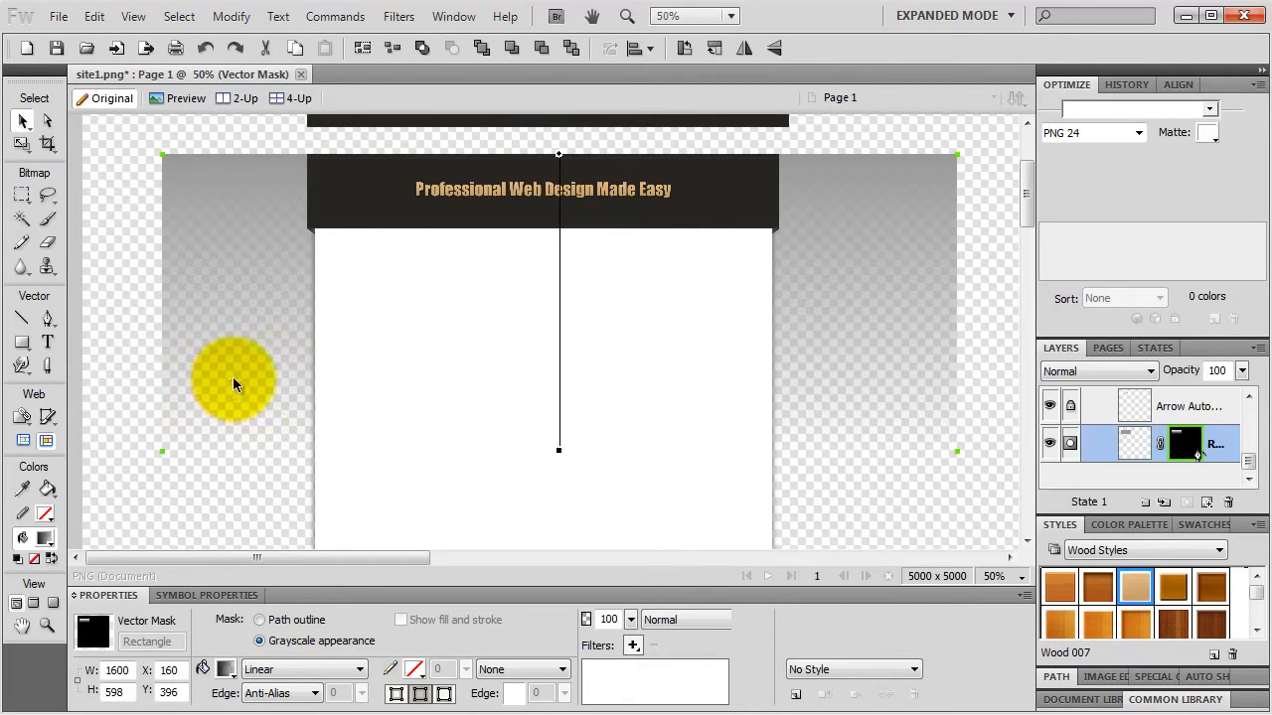
# - Deselect the masked rectangle and set the document's canvas colour to white
pyautogui.click(112, 371)
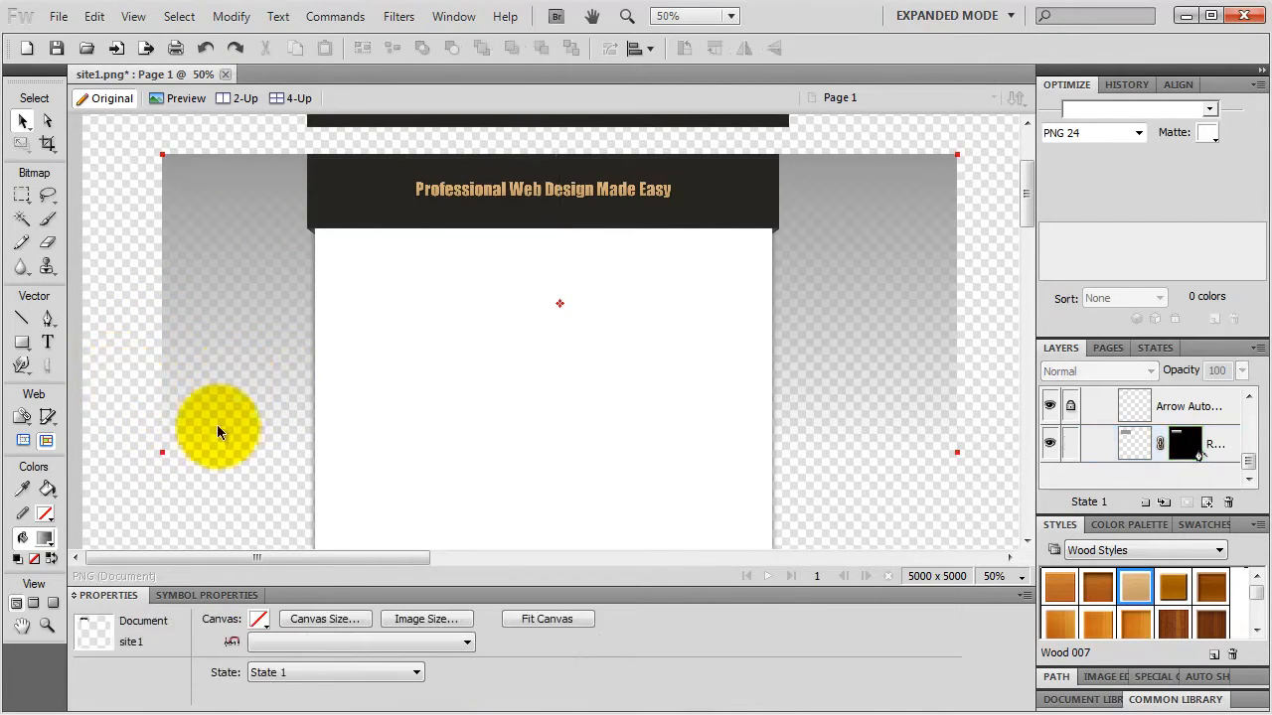
pyautogui.click(259, 619)
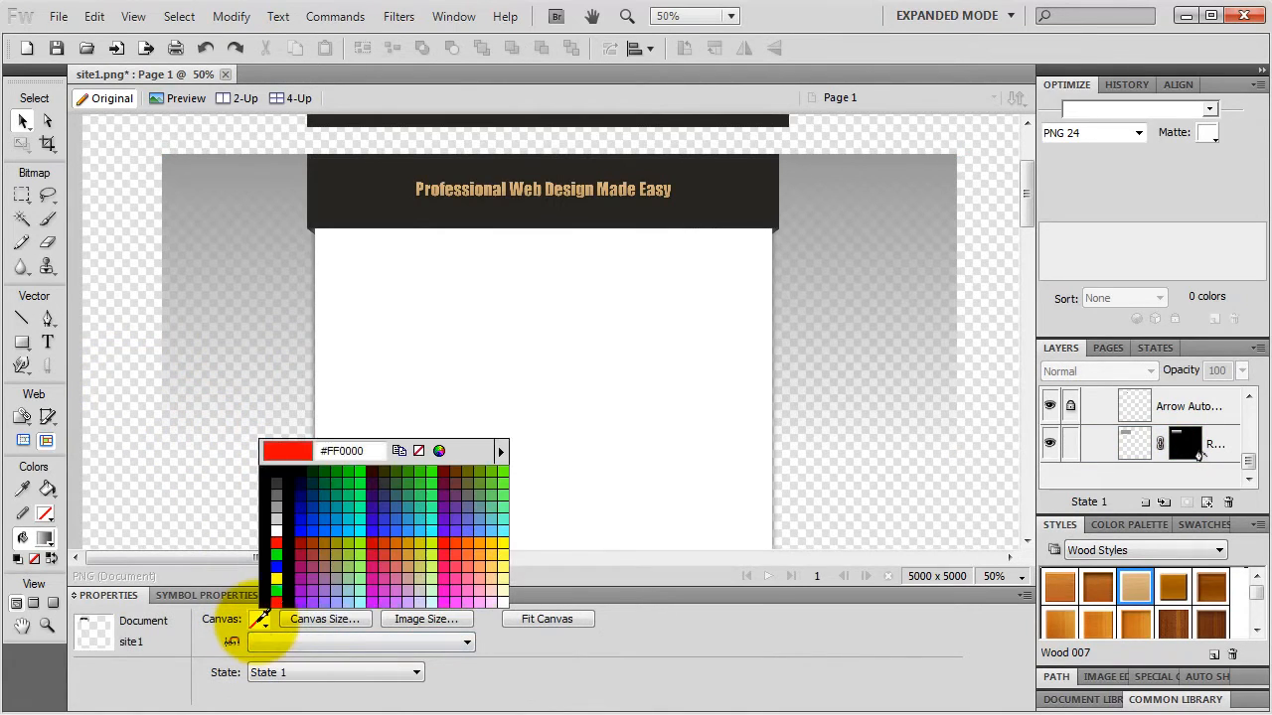
pyautogui.click(280, 532)
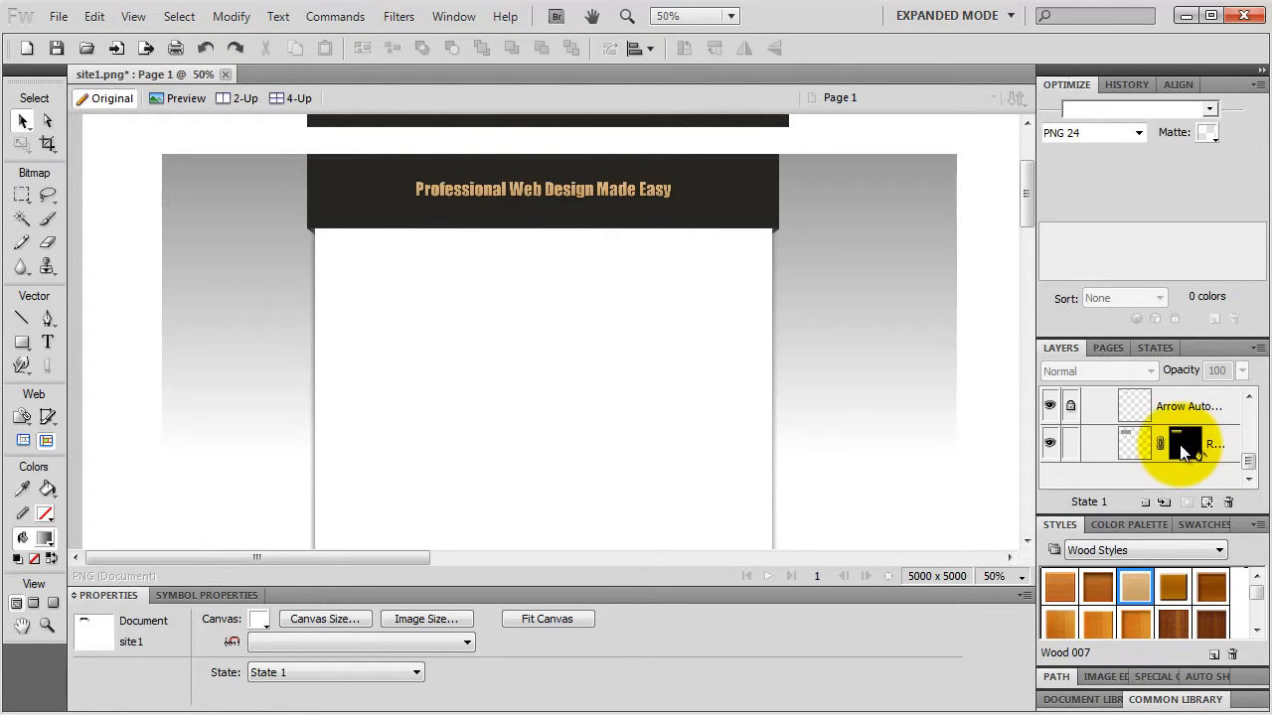
# - Select the rectangle's vector mask, shift its gradient line left of the header and extend its end below the rectangle
pyautogui.click(1182, 443)
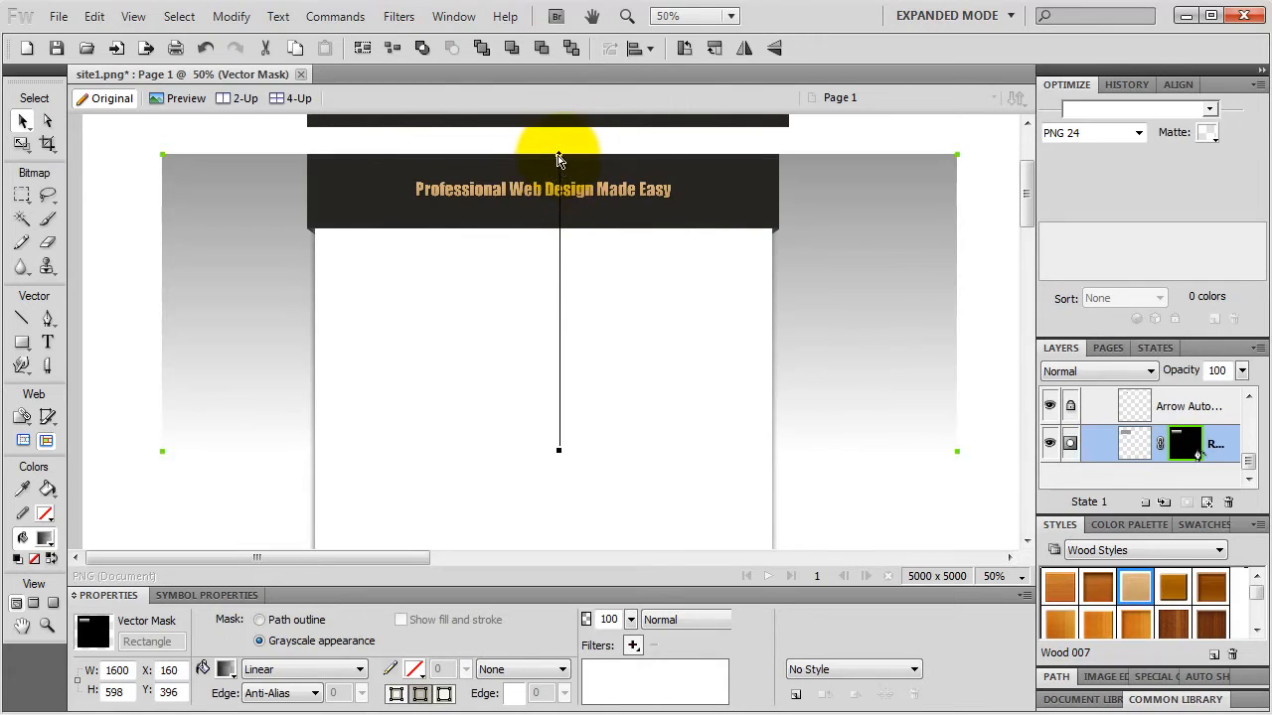
pyautogui.moveTo(561, 159)
pyautogui.mouseDown()
pyautogui.moveTo(213, 192)
pyautogui.moveTo(276, 143)
pyautogui.mouseUp()
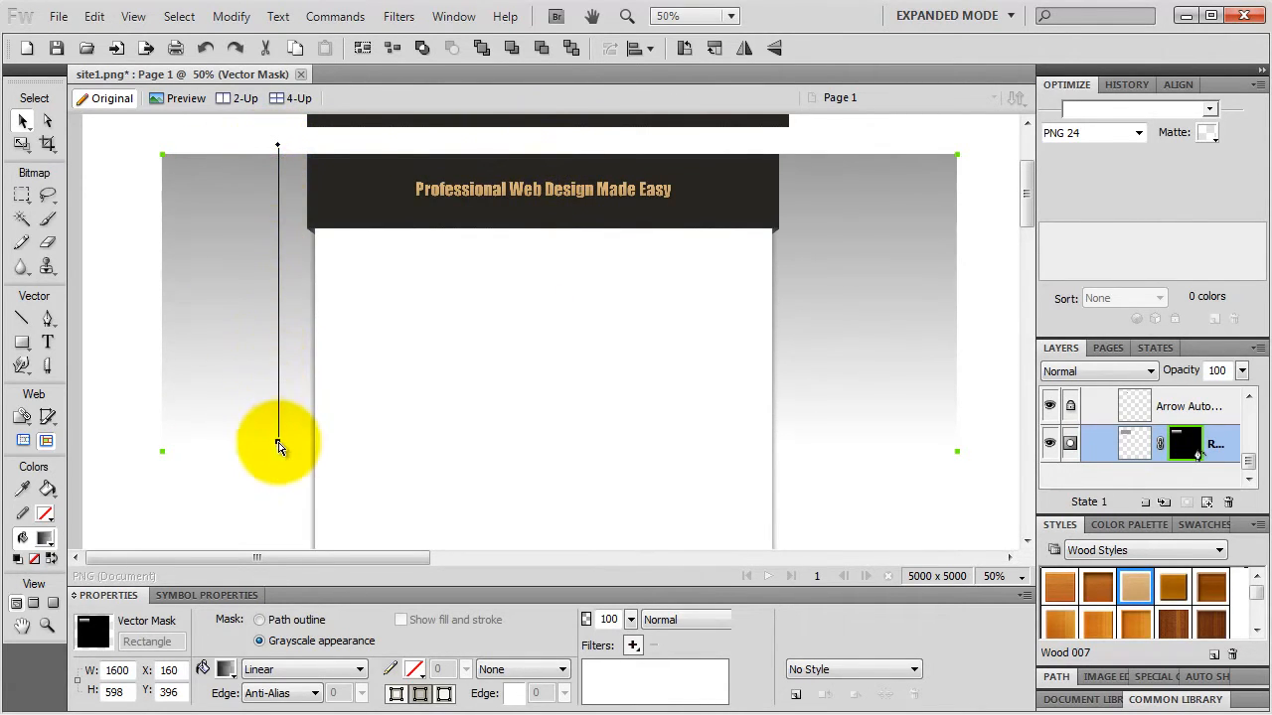
pyautogui.moveTo(280, 442)
pyautogui.mouseDown()
pyautogui.moveTo(339, 390)
pyautogui.moveTo(272, 363)
pyautogui.moveTo(279, 518)
pyautogui.mouseUp()
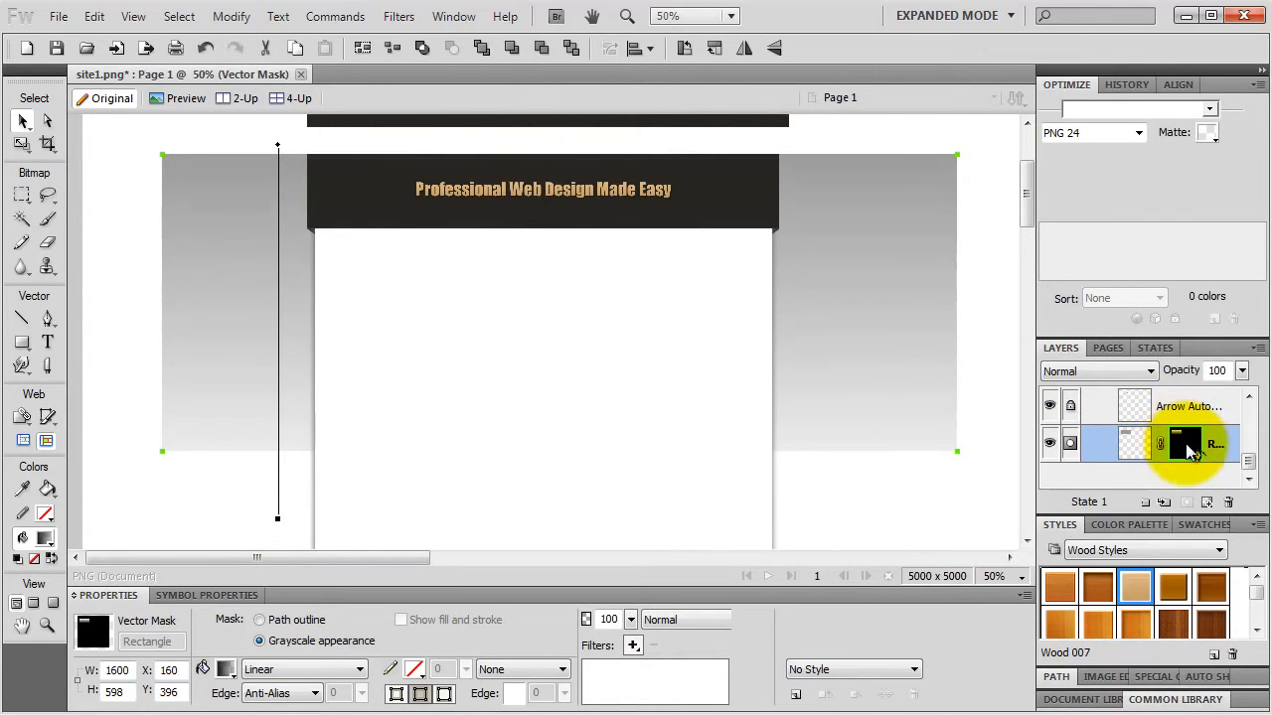
# - Try to remove the rectangle's vector mask without applying it
pyautogui.press('Delete')
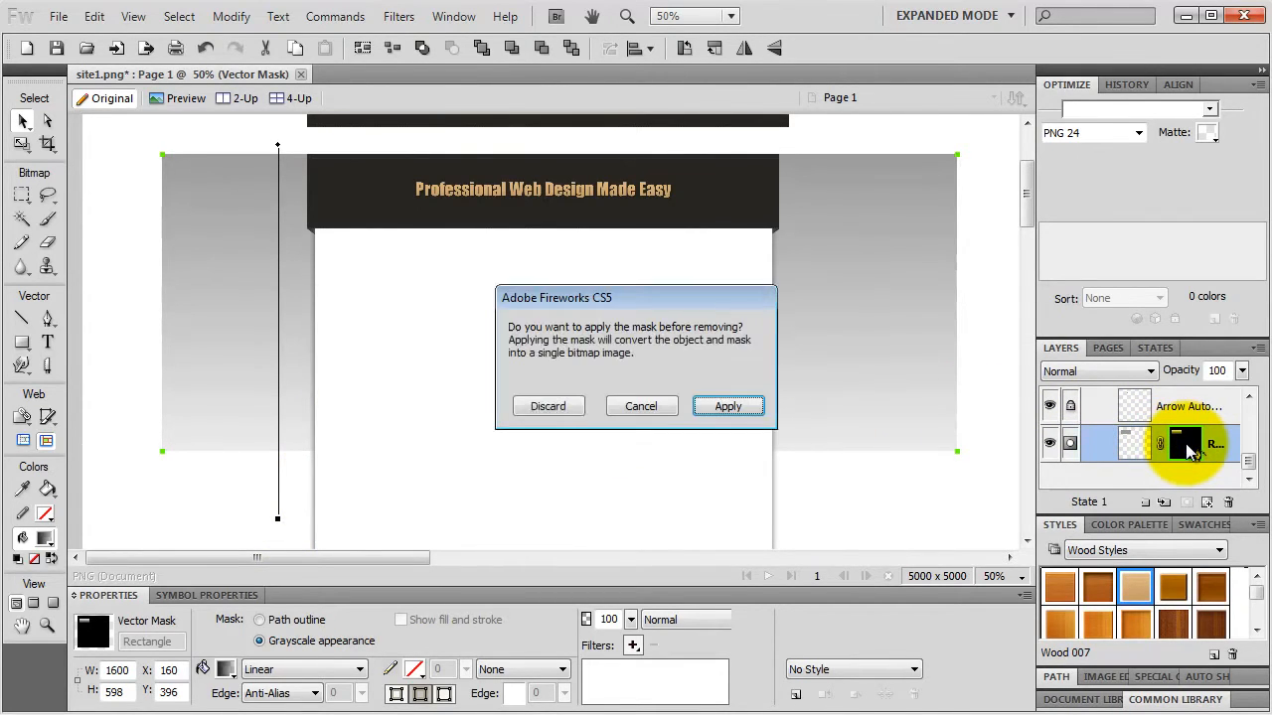
pyautogui.click(537, 411)
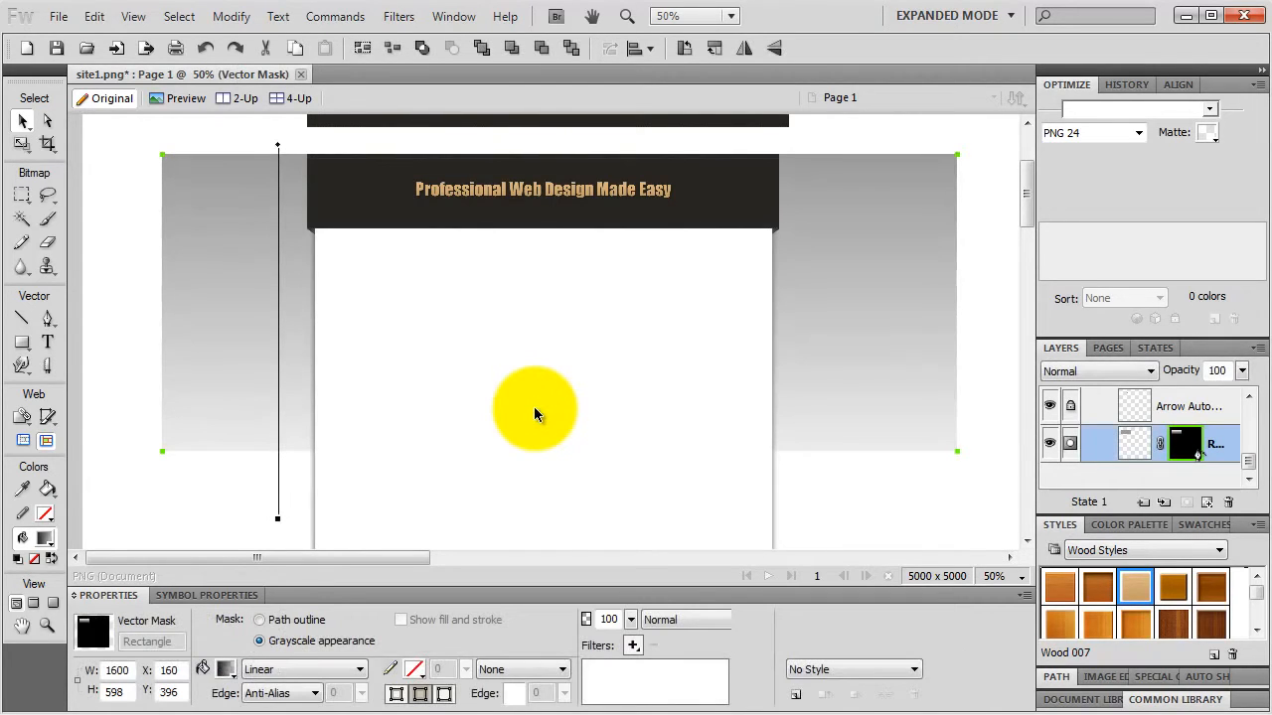
# - Undo the last two changes to the mask's gradient line, then extend its end below the grey rectangle again
pyautogui.hotkey('ctrl', 'z')
pyautogui.hotkey('ctrl', 'z')
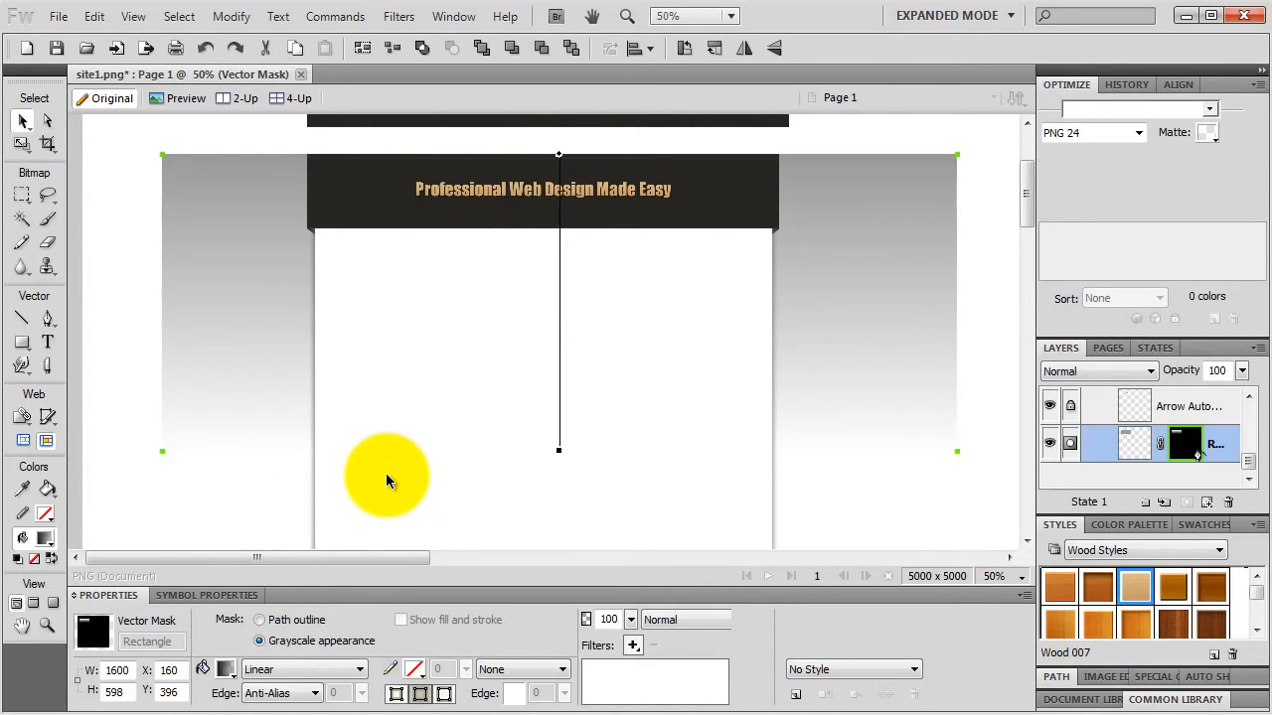
pyautogui.moveTo(558, 450); pyautogui.dragTo(566, 574)
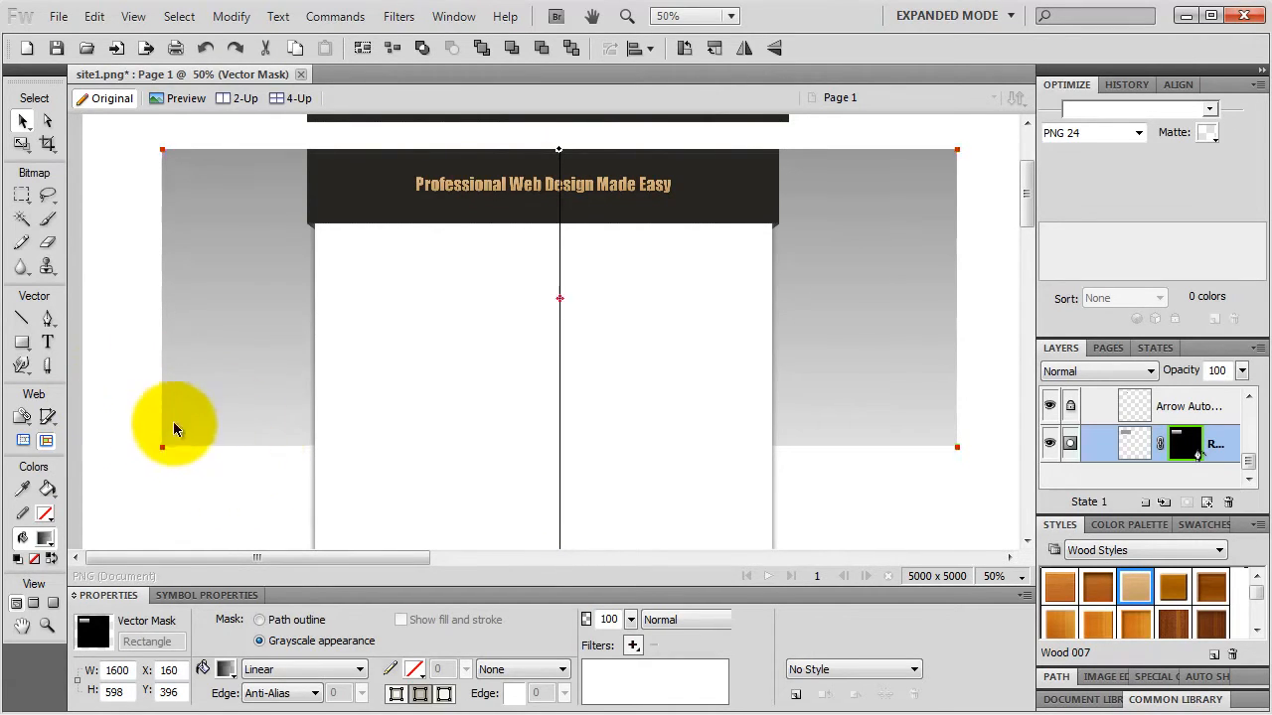
pyautogui.scroll(-2, 525, 372)
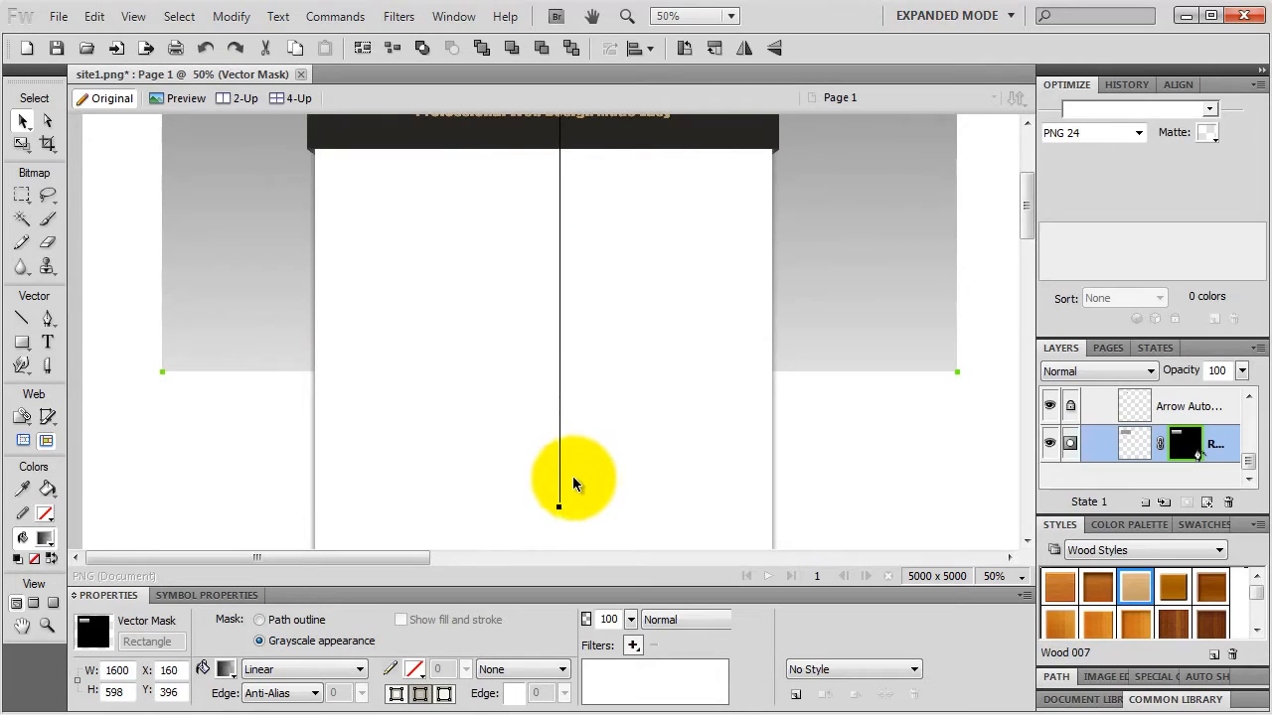
pyautogui.moveTo(560, 508); pyautogui.dragTo(555, 353)
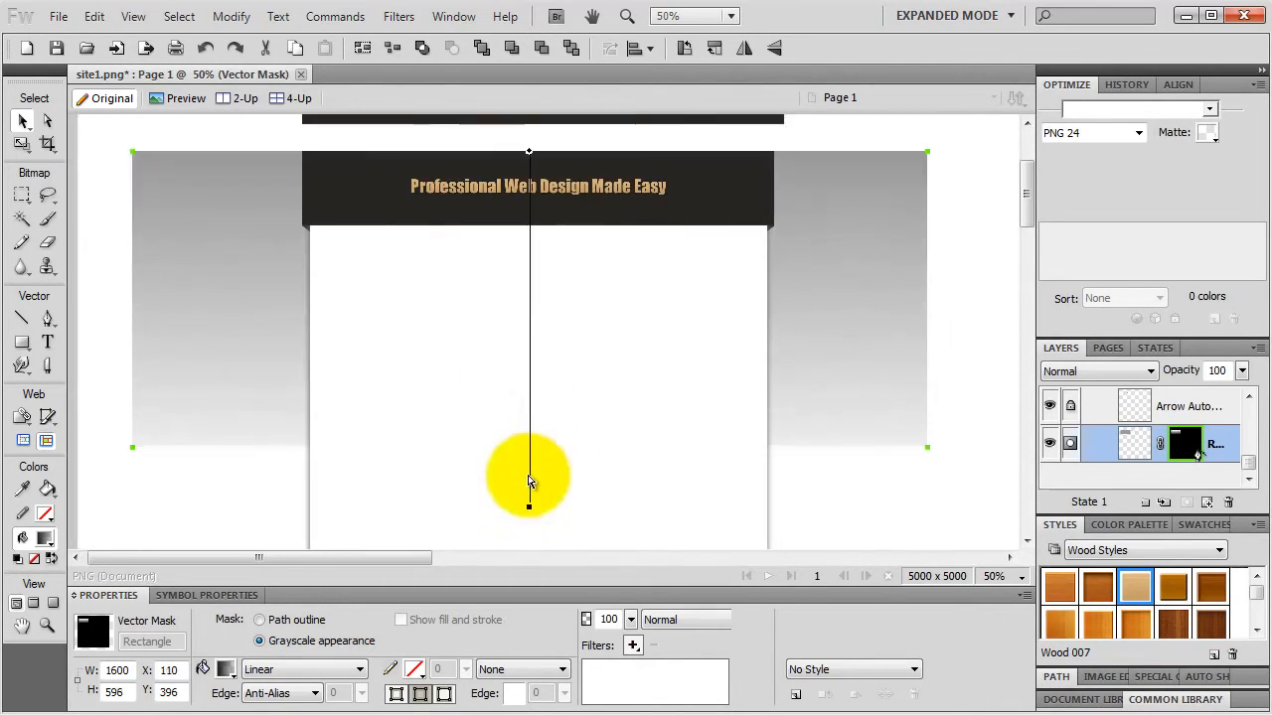
# - Shift the mask's gradient line left of the header and shorten it to end just above the grey rectangle's bottom edge
pyautogui.moveTo(529, 477); pyautogui.dragTo(527, 427)
pyautogui.moveTo(527, 147); pyautogui.dragTo(199, 147)
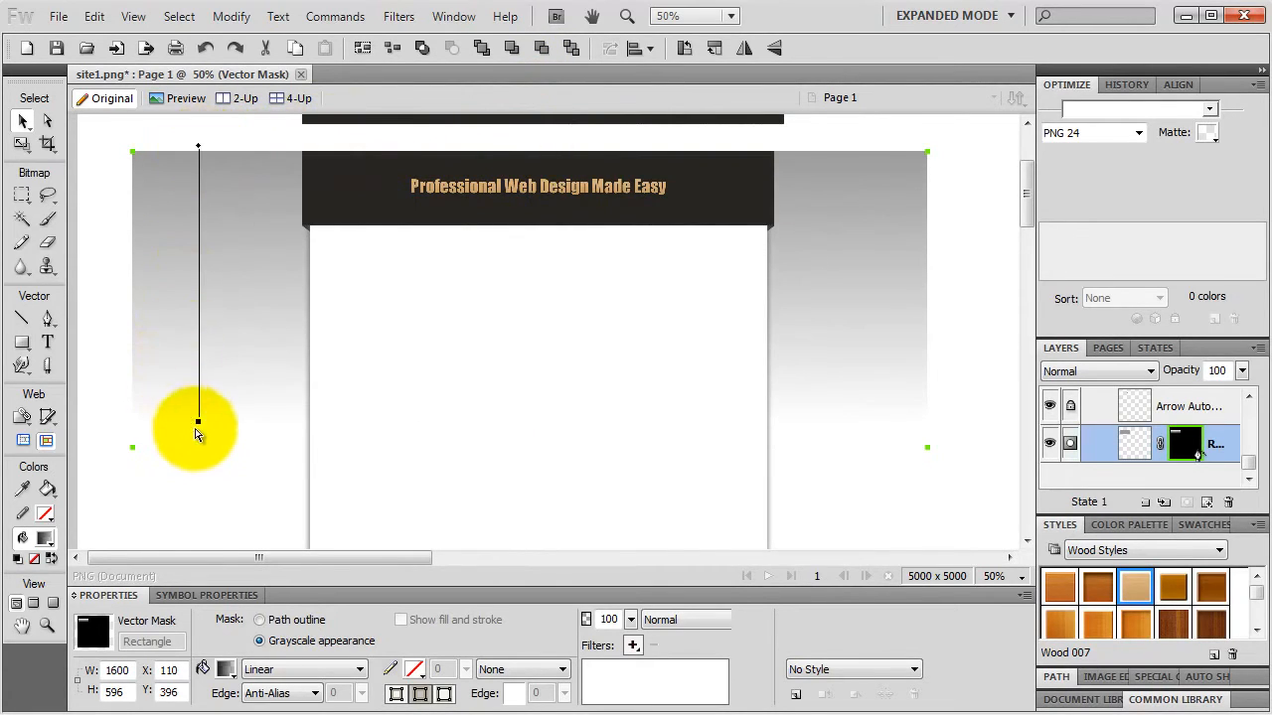
pyautogui.moveTo(199, 424); pyautogui.dragTo(198, 434)
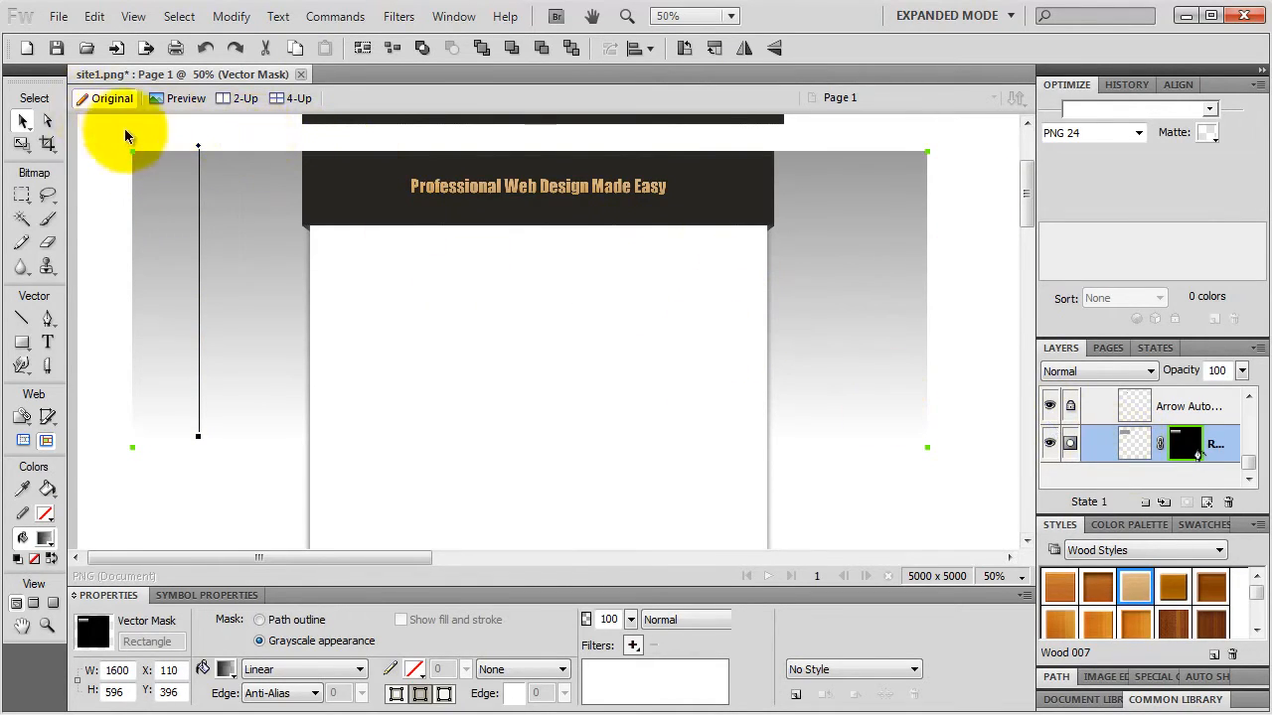
# - Deselect the masked grey rectangle and lock it in the layer list
pyautogui.click(149, 126)
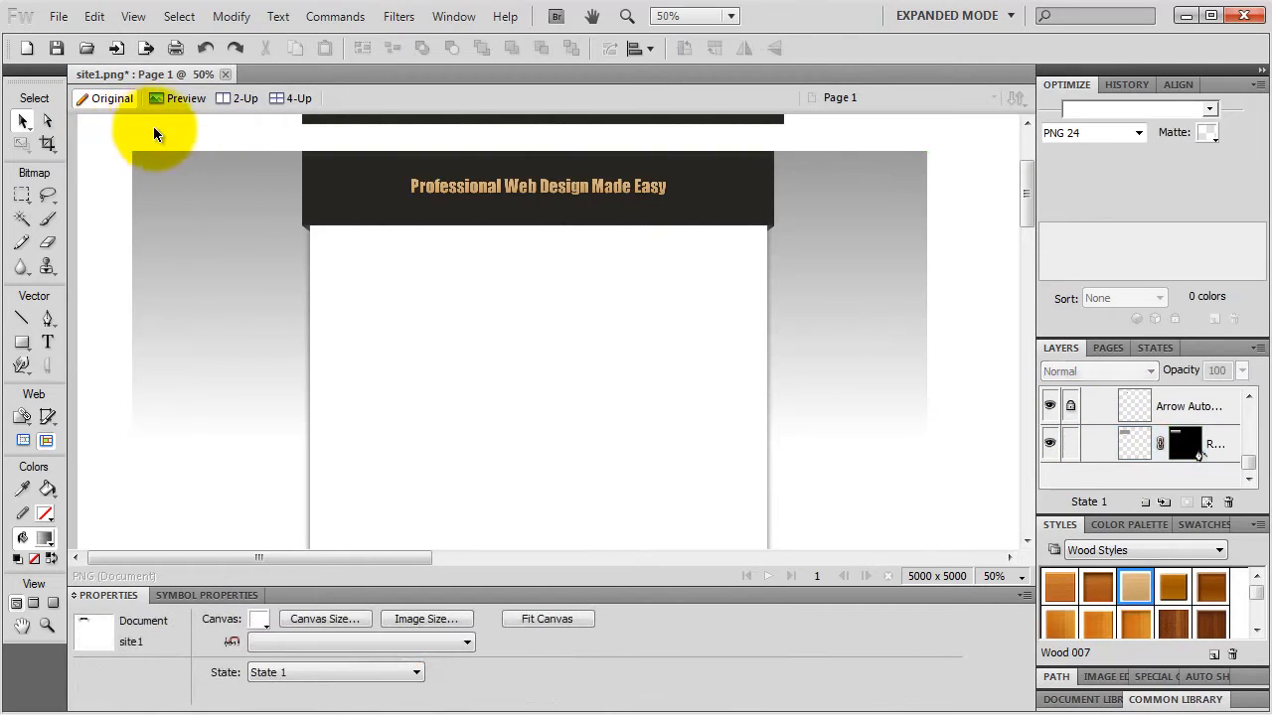
pyautogui.click(1072, 444)
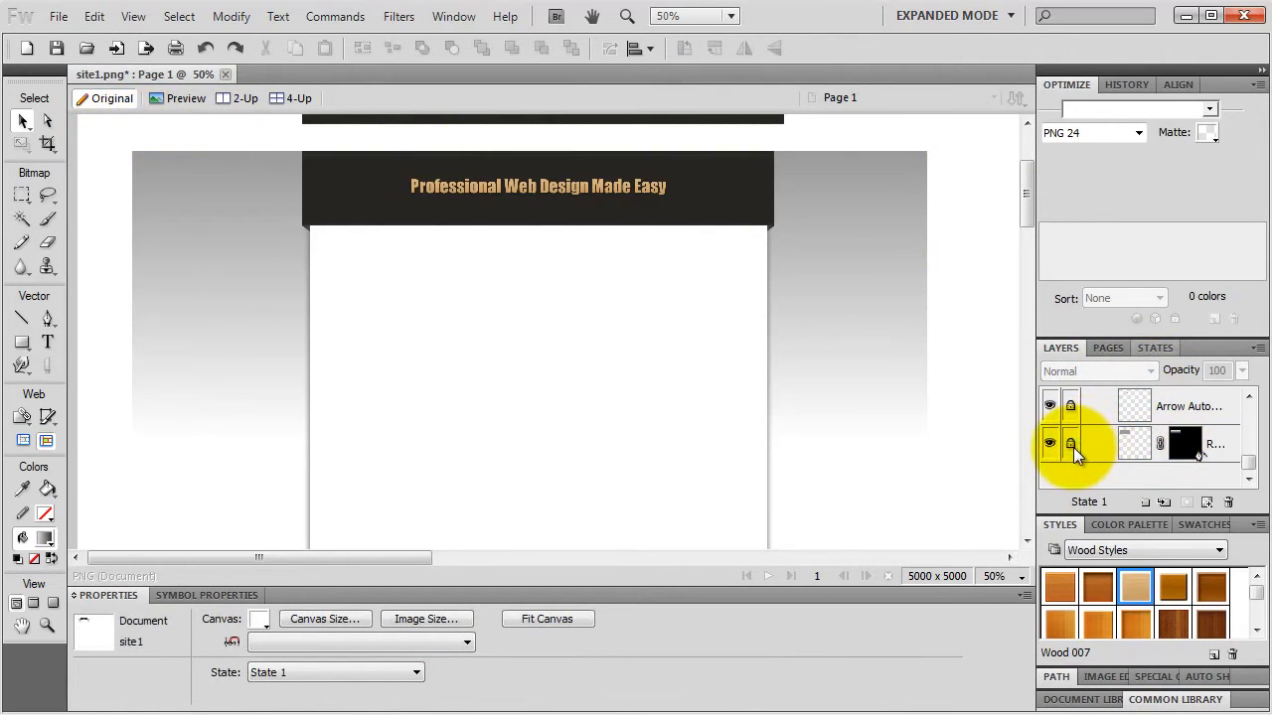
pyautogui.click(1073, 448)
pyautogui.click(1073, 448)
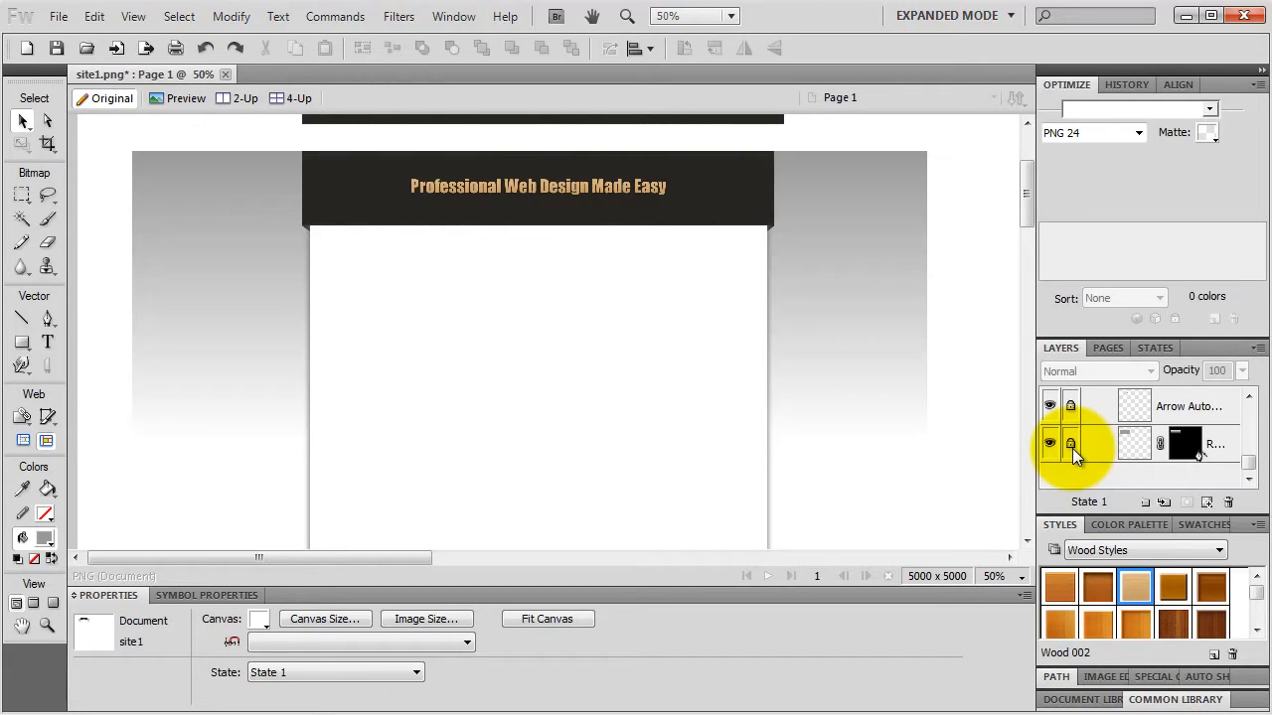
pyautogui.click(1072, 449)
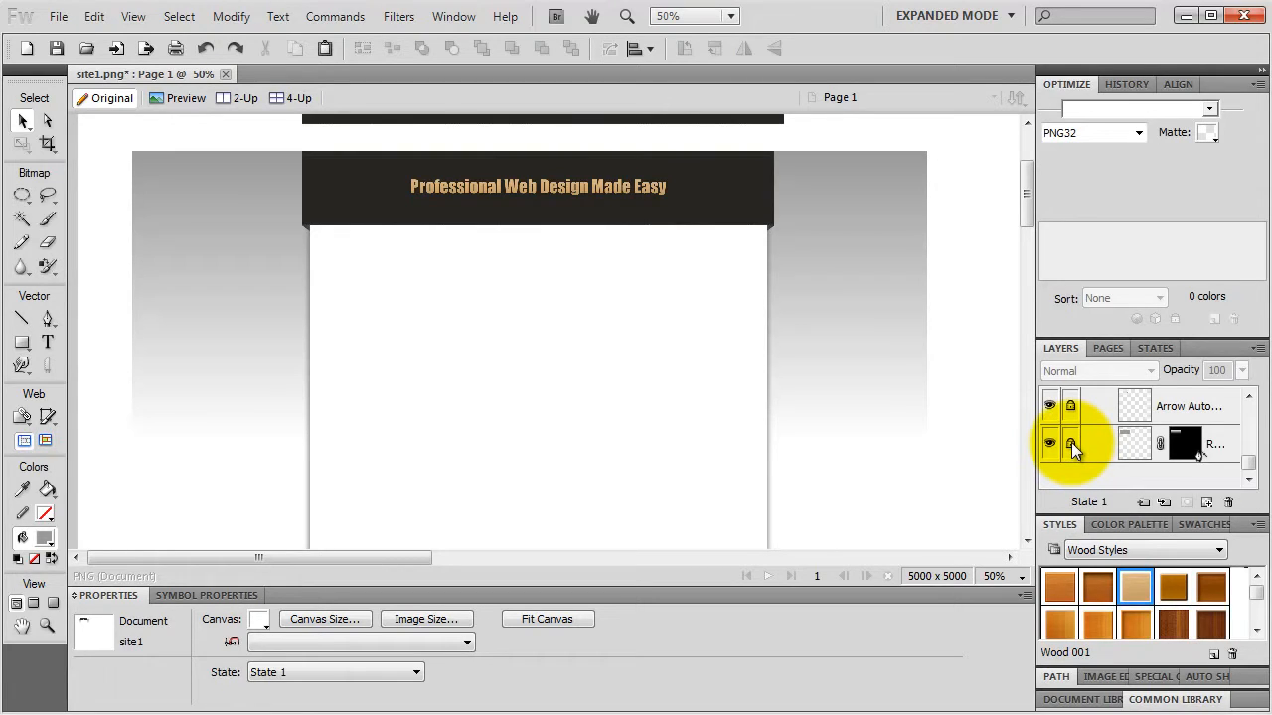
pyautogui.click(1072, 448)
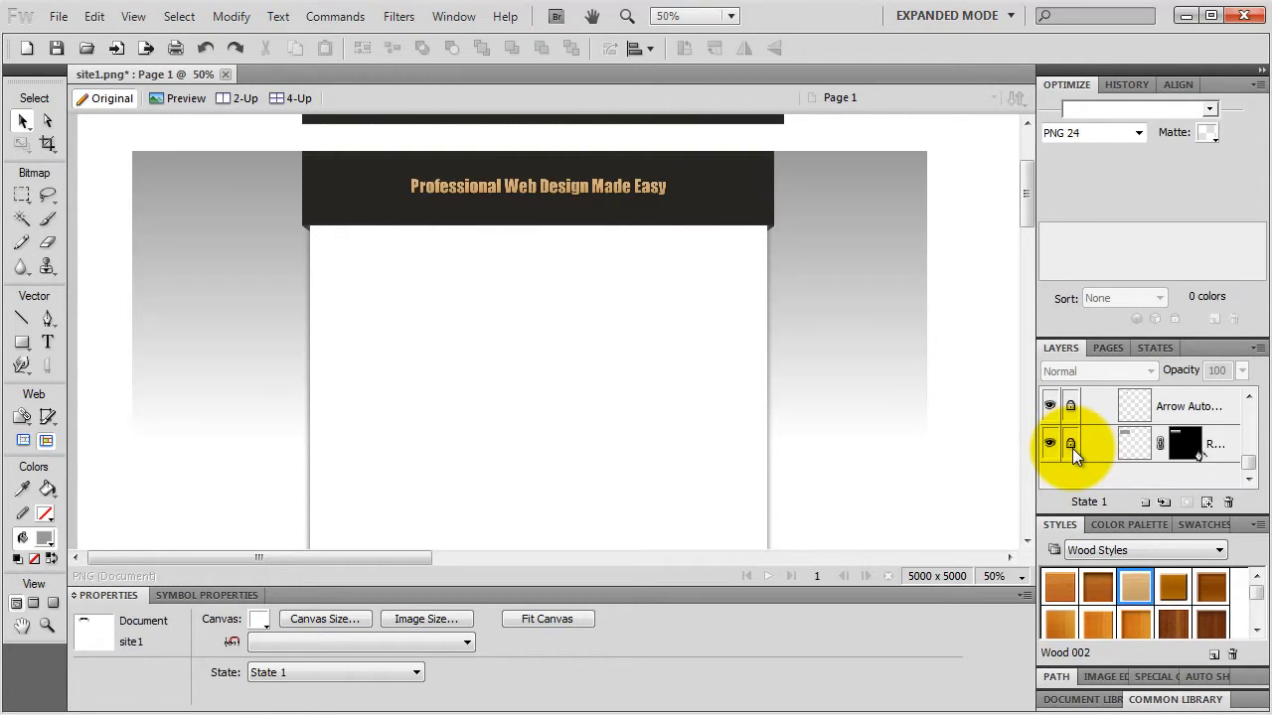
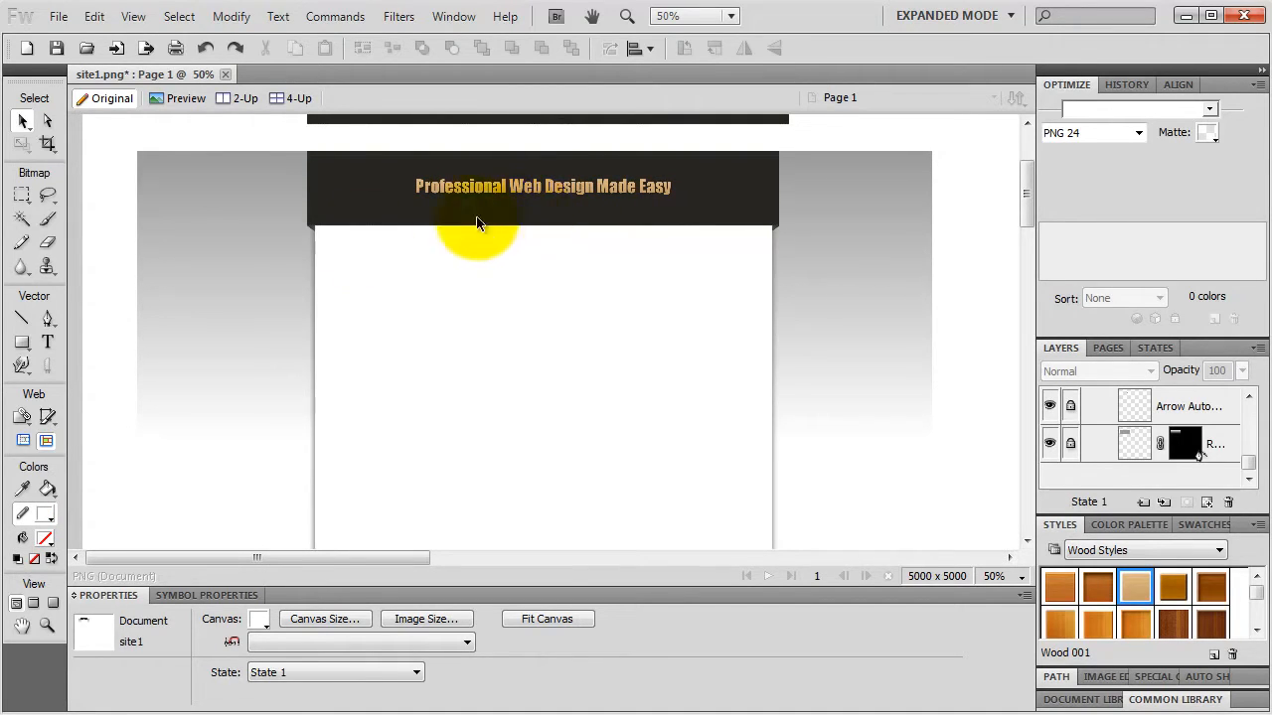
# - With the Pen tool, draw a path in the white content area running about 300 px across and about 225 px straight down
pyautogui.click(46, 319)
pyautogui.click(109, 332)
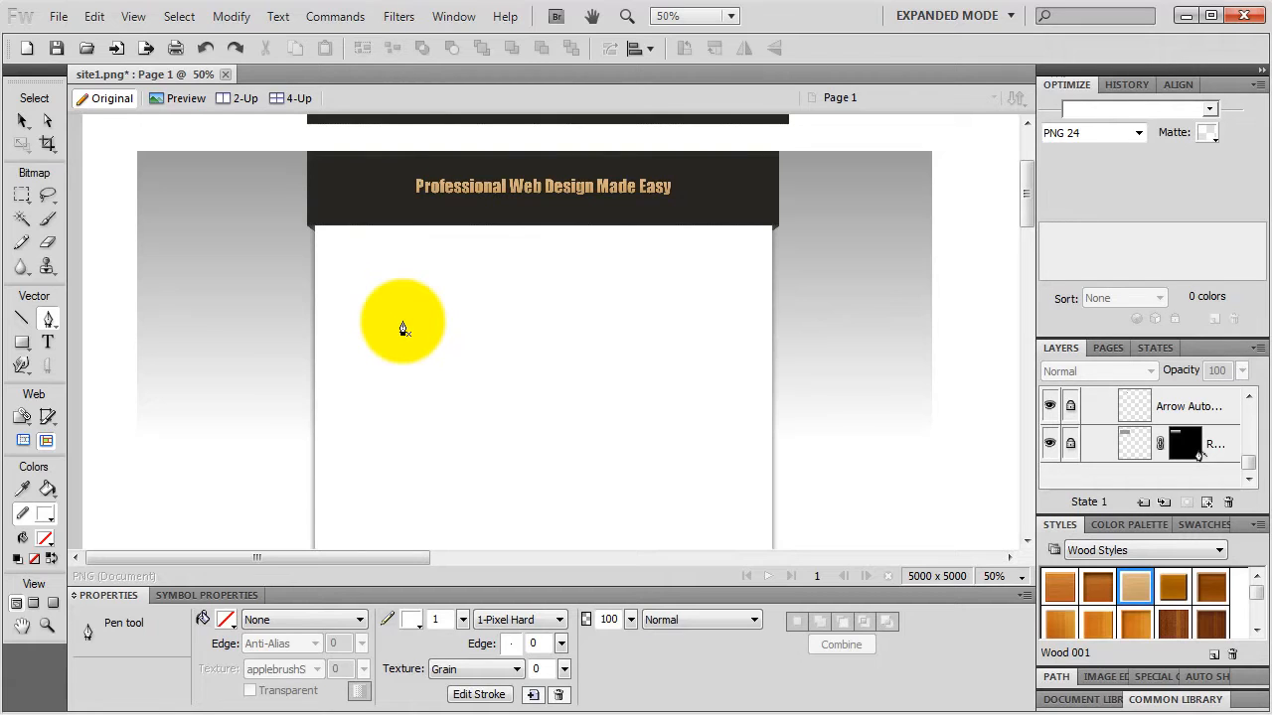
pyautogui.click(402, 329)
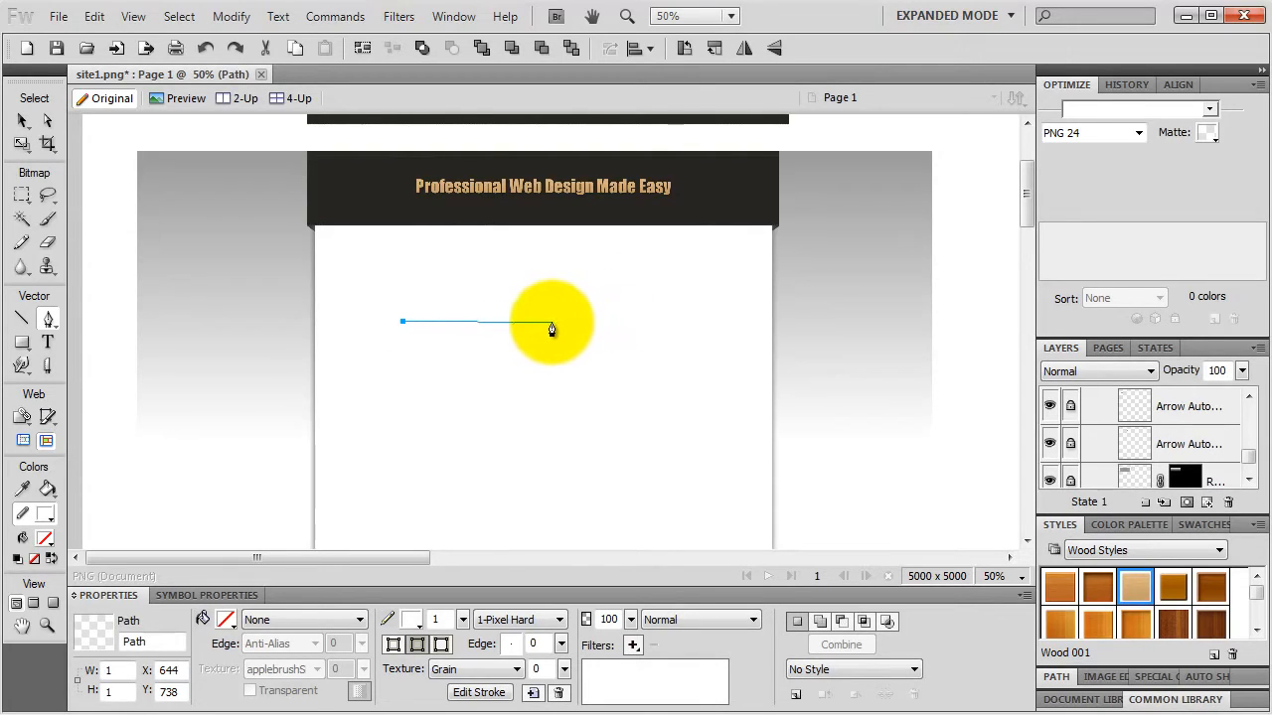
pyautogui.click(552, 324)
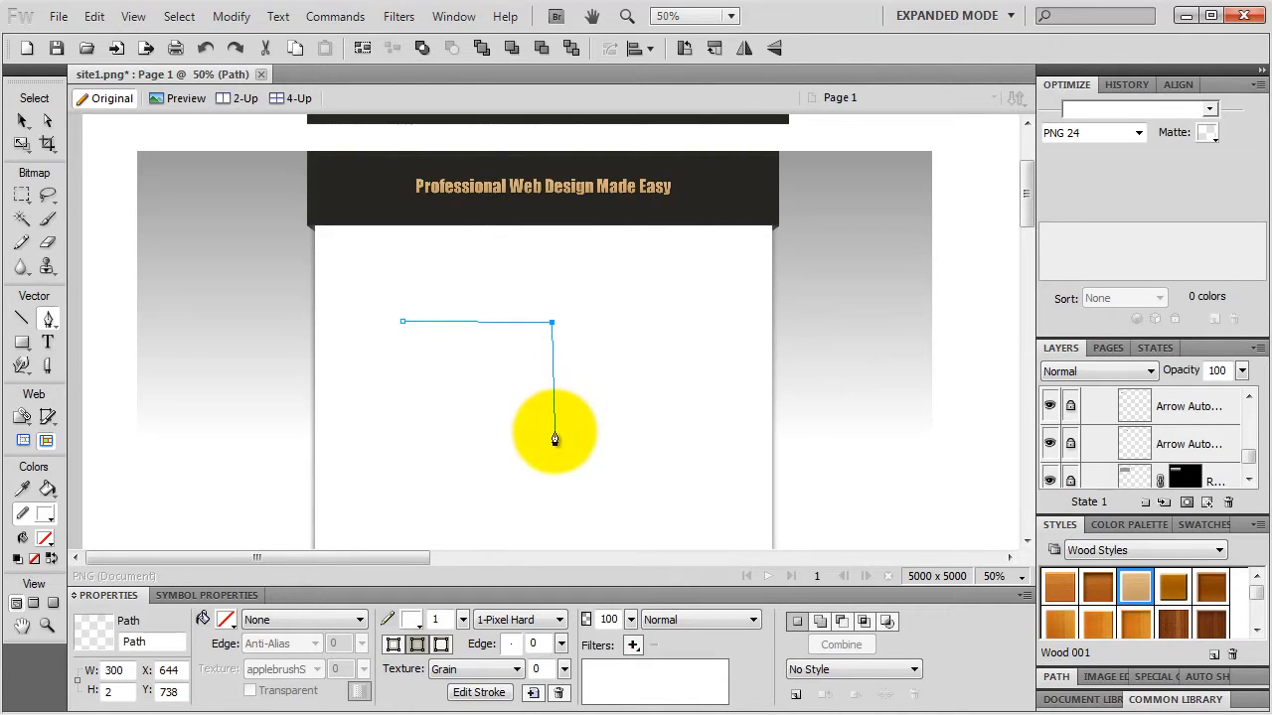
pyautogui.press('shift')
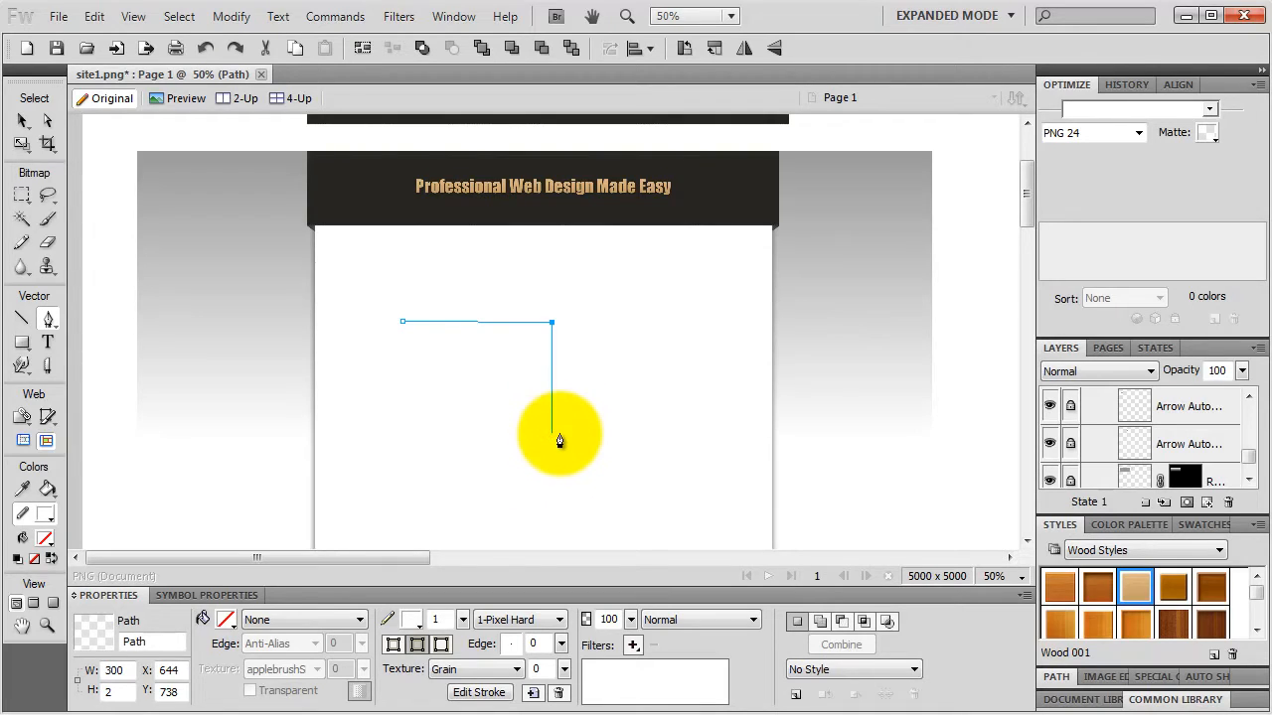
pyautogui.click(552, 434)
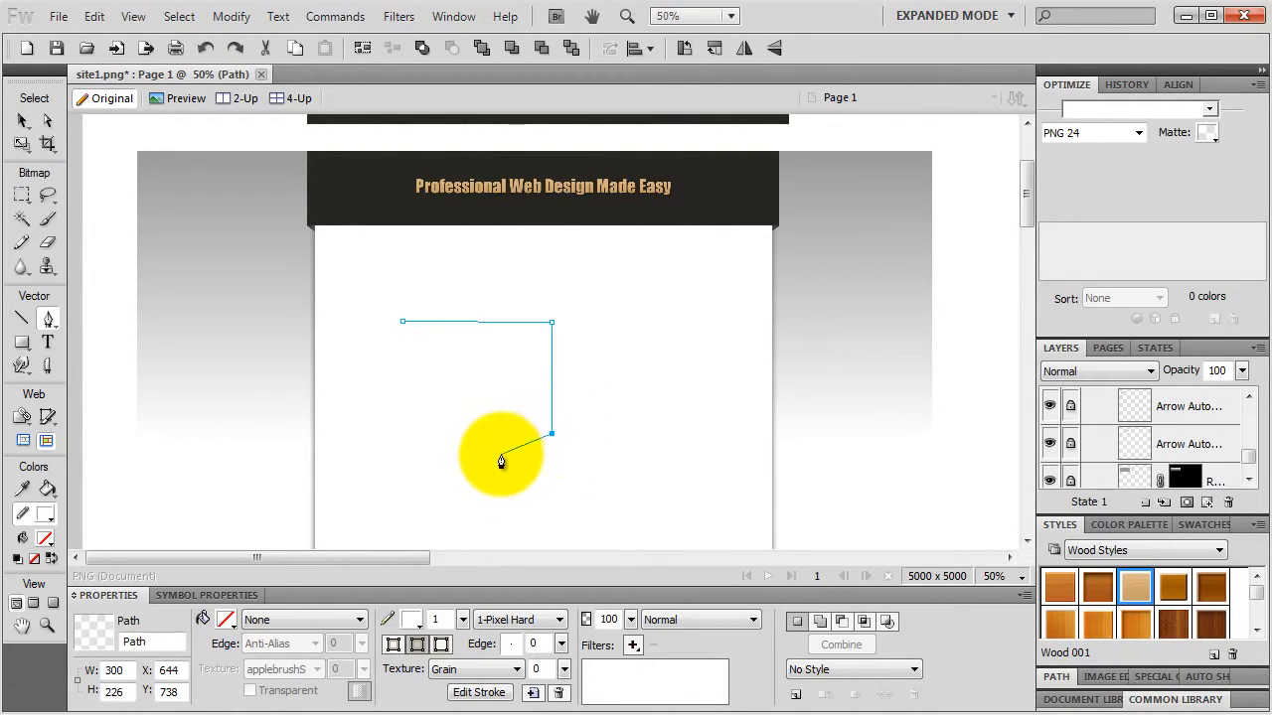
# - Continue the path with a rounded lower corner and straight segments up its left side, closing it at the starting point
pyautogui.moveTo(501, 454); pyautogui.dragTo(439, 422)
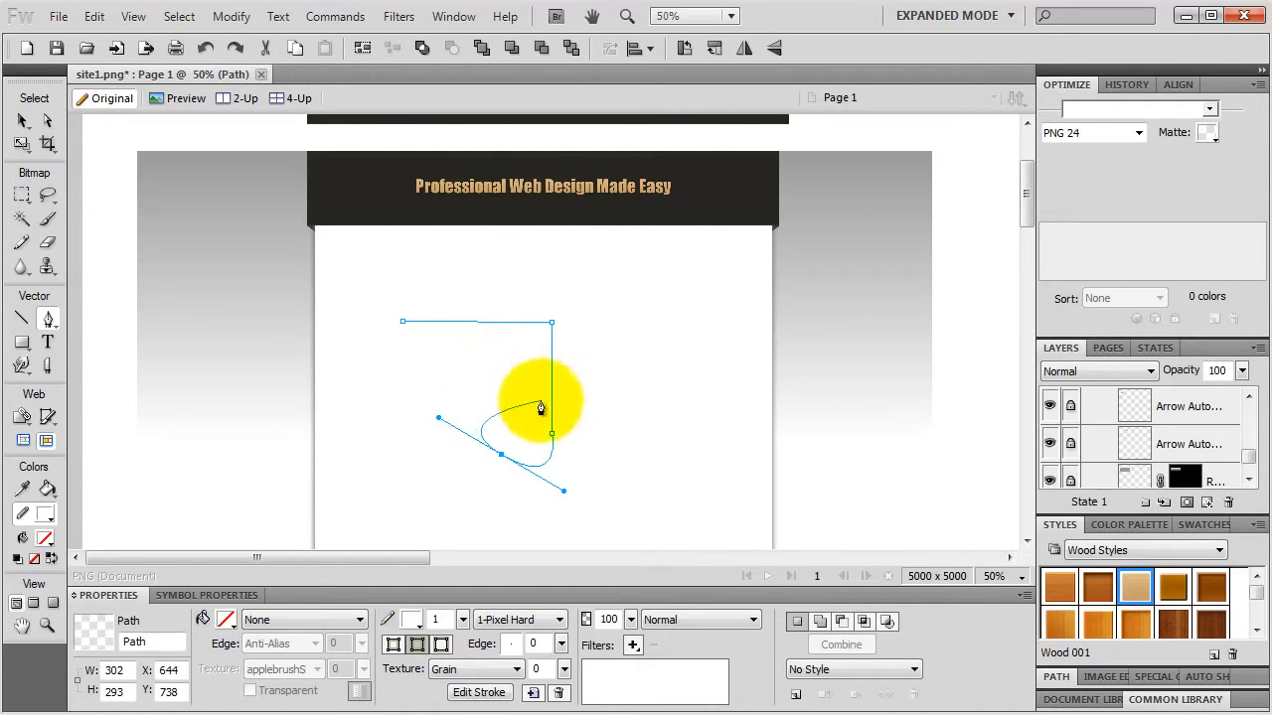
pyautogui.click(501, 457)
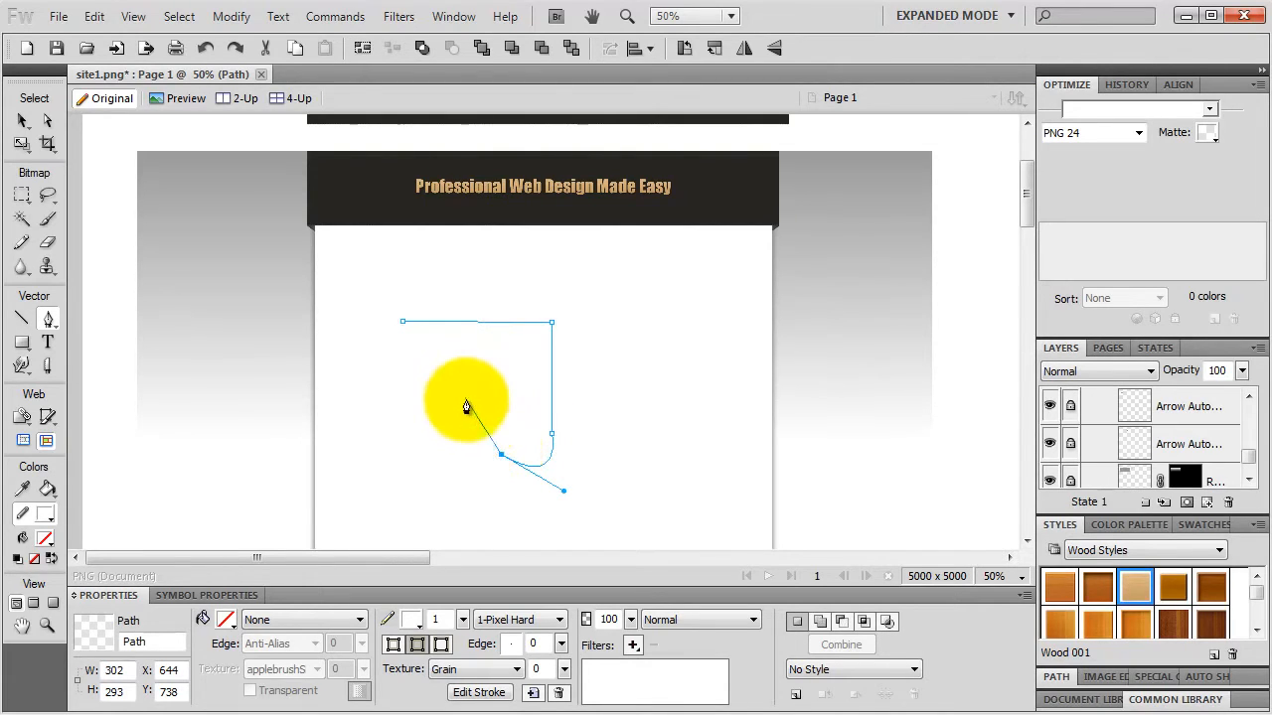
pyautogui.click(410, 402)
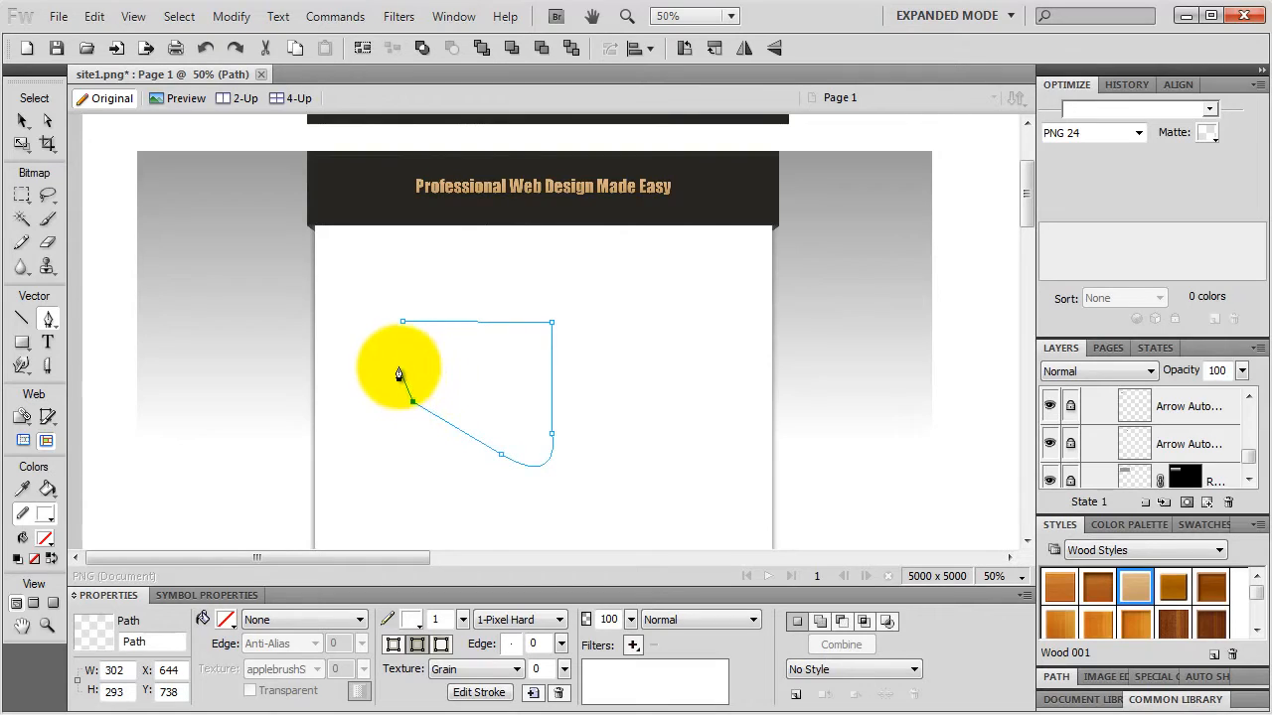
pyautogui.click(398, 346)
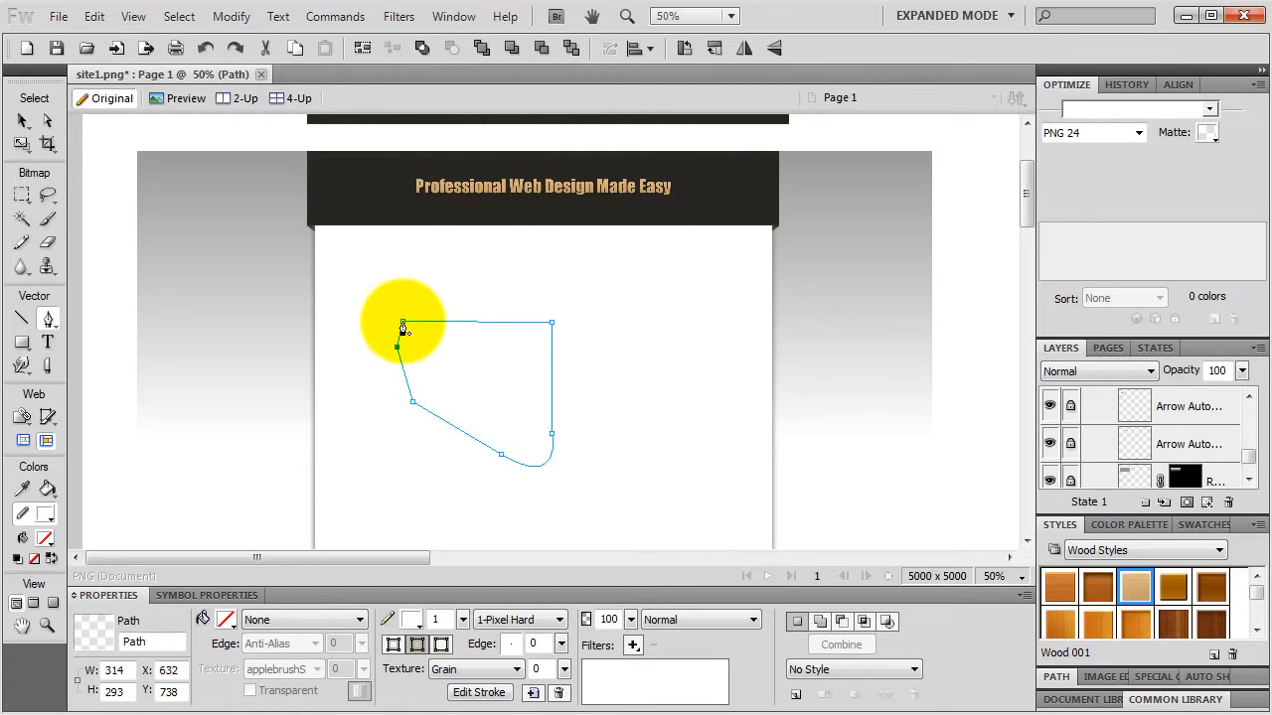
pyautogui.click(402, 324)
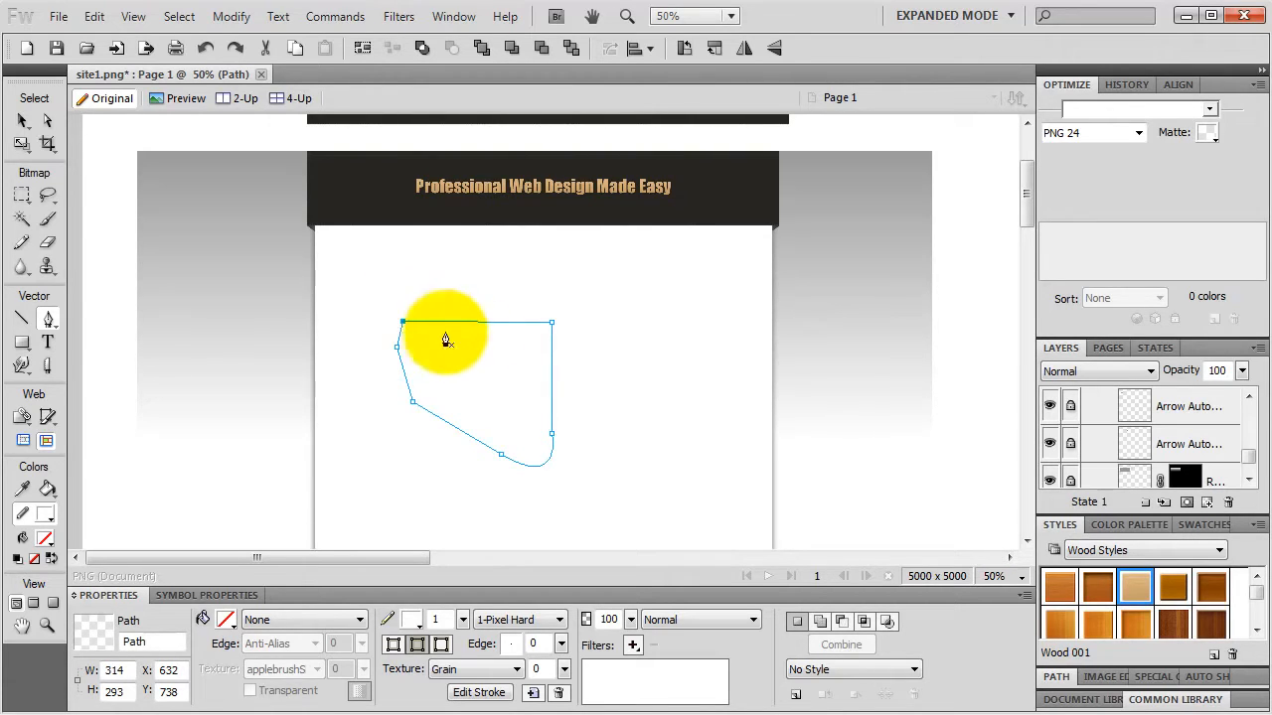
# - Give the closed path an 18 px #333333 stroke and a solid grey fill
pyautogui.click(409, 621)
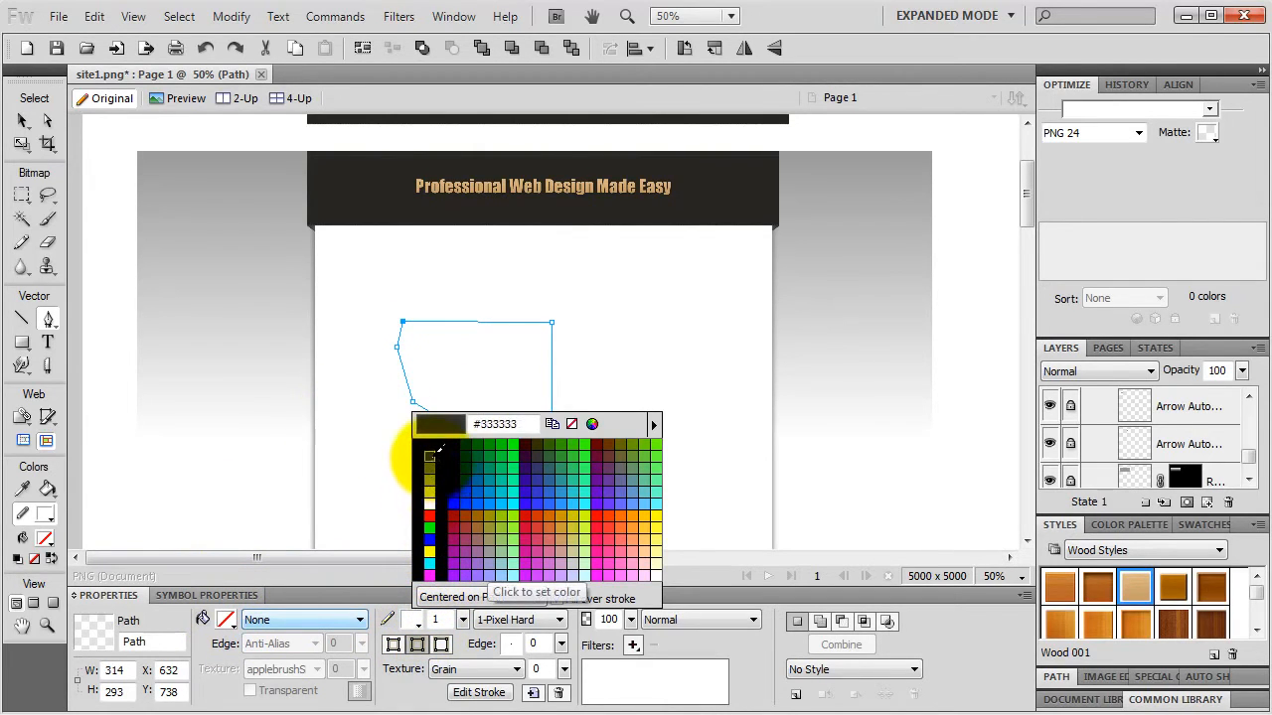
pyautogui.click(434, 452)
pyautogui.moveTo(462, 619); pyautogui.dragTo(467, 600)
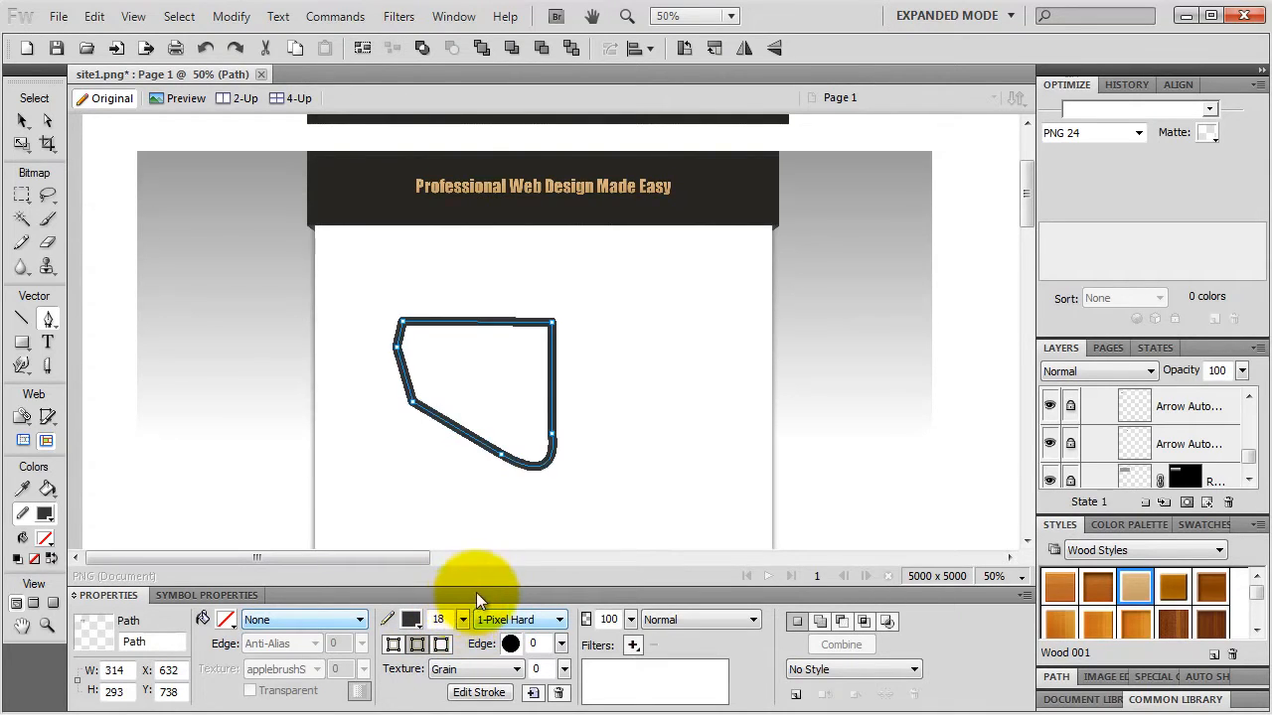
pyautogui.click(224, 620)
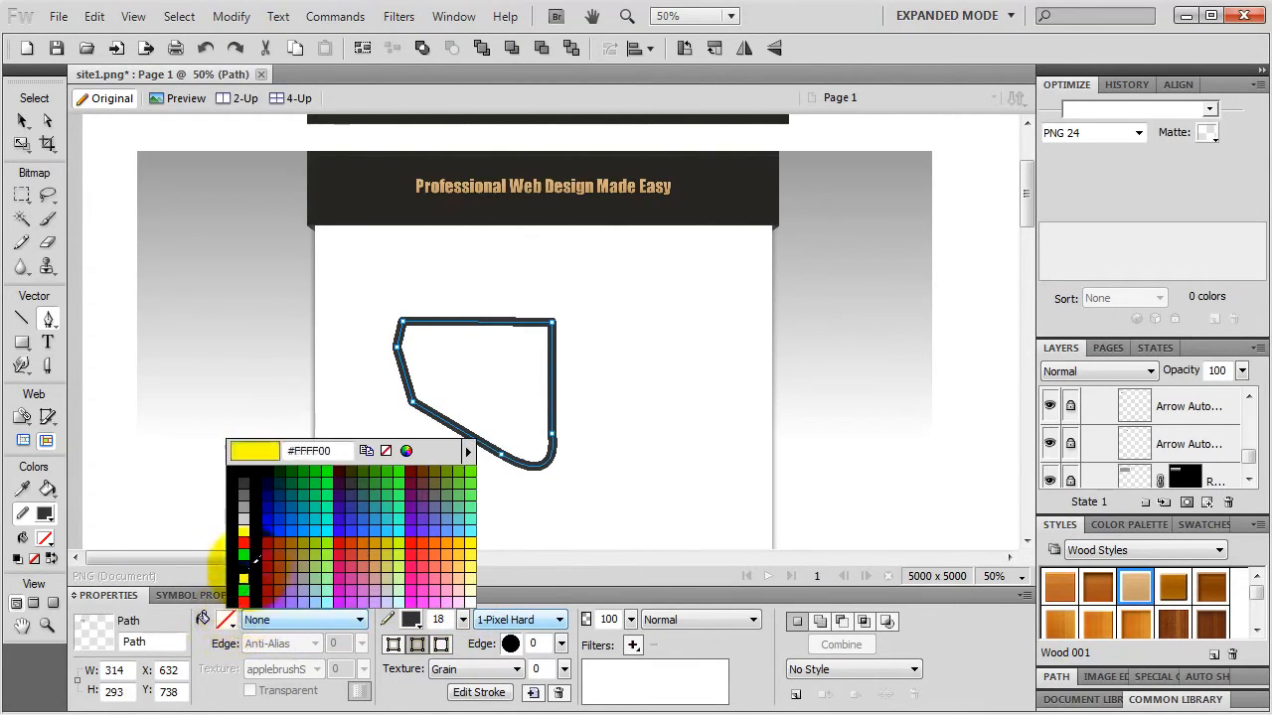
pyautogui.click(244, 502)
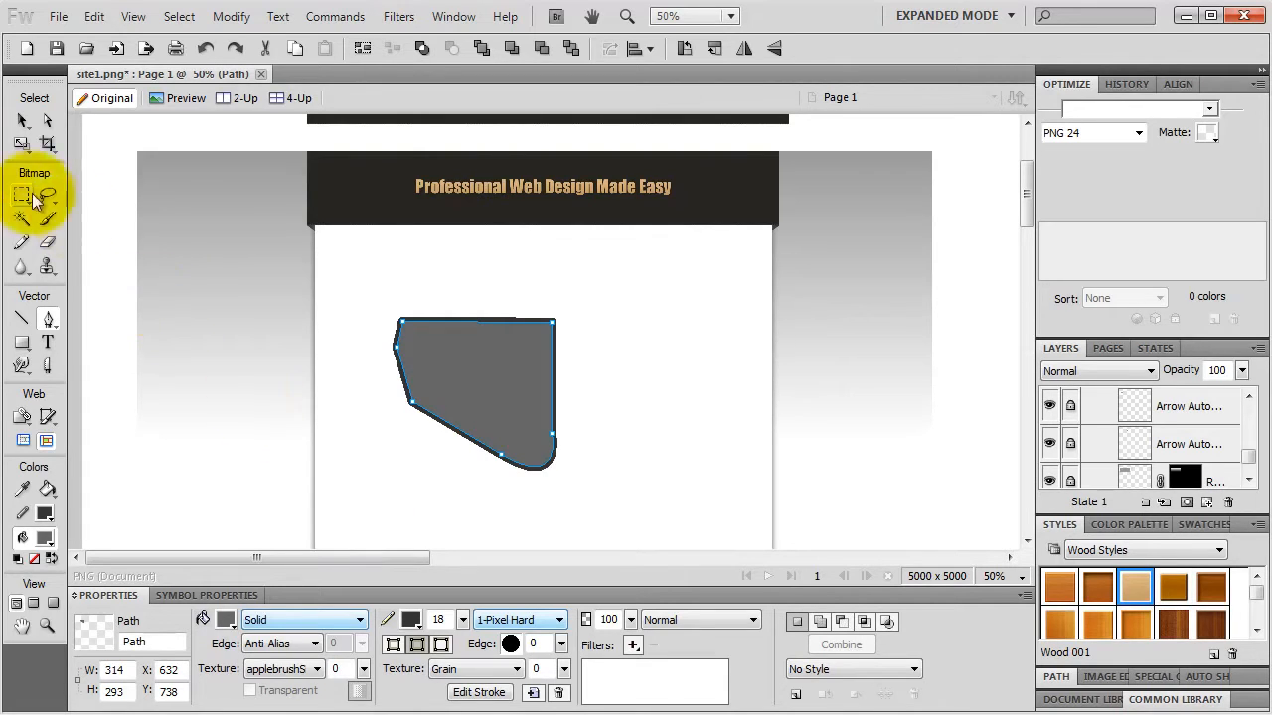
# - Rotate the grey shape clockwise and scale it up to about 377 × 440 px
pyautogui.click(22, 143)
pyautogui.moveTo(532, 261); pyautogui.dragTo(555, 334)
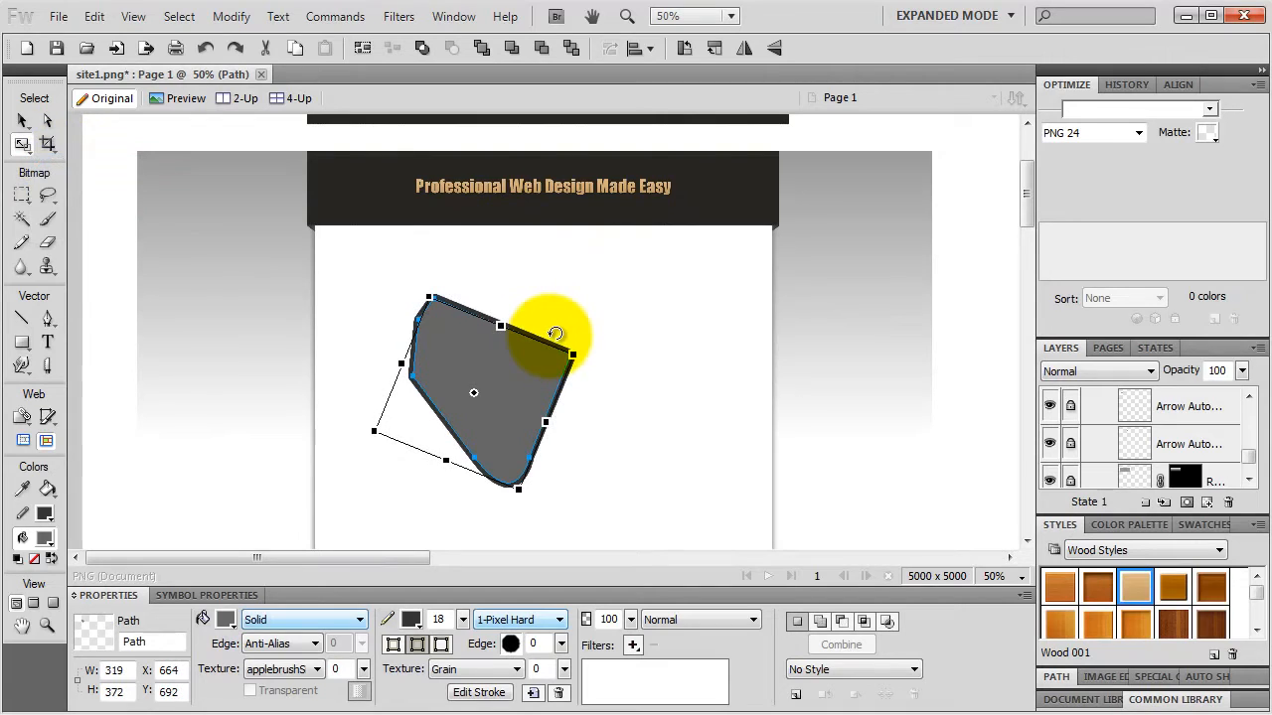
pyautogui.moveTo(555, 333); pyautogui.dragTo(621, 335)
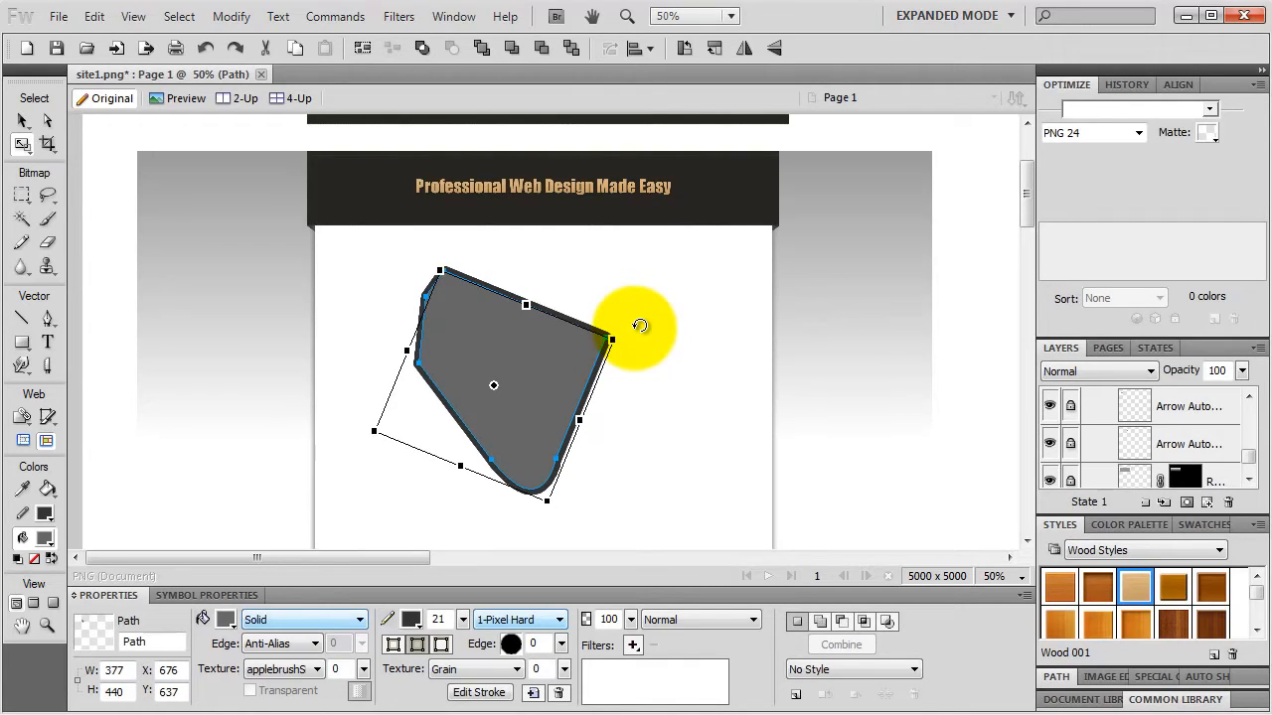
# - Add a rectangle of about 214 × 106 px at the shape's lower right and subtract one of about 180 × 112 px from its upper edge
pyautogui.click(23, 342)
pyautogui.click(100, 358)
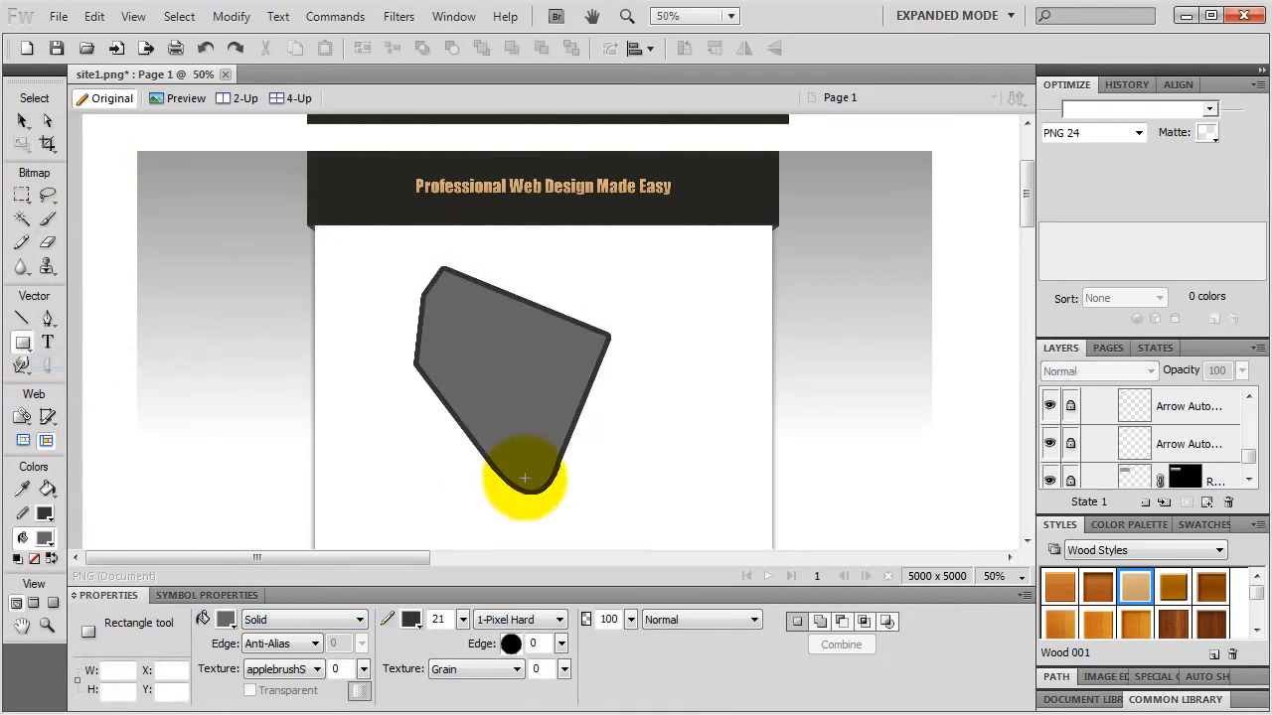
pyautogui.click(822, 625)
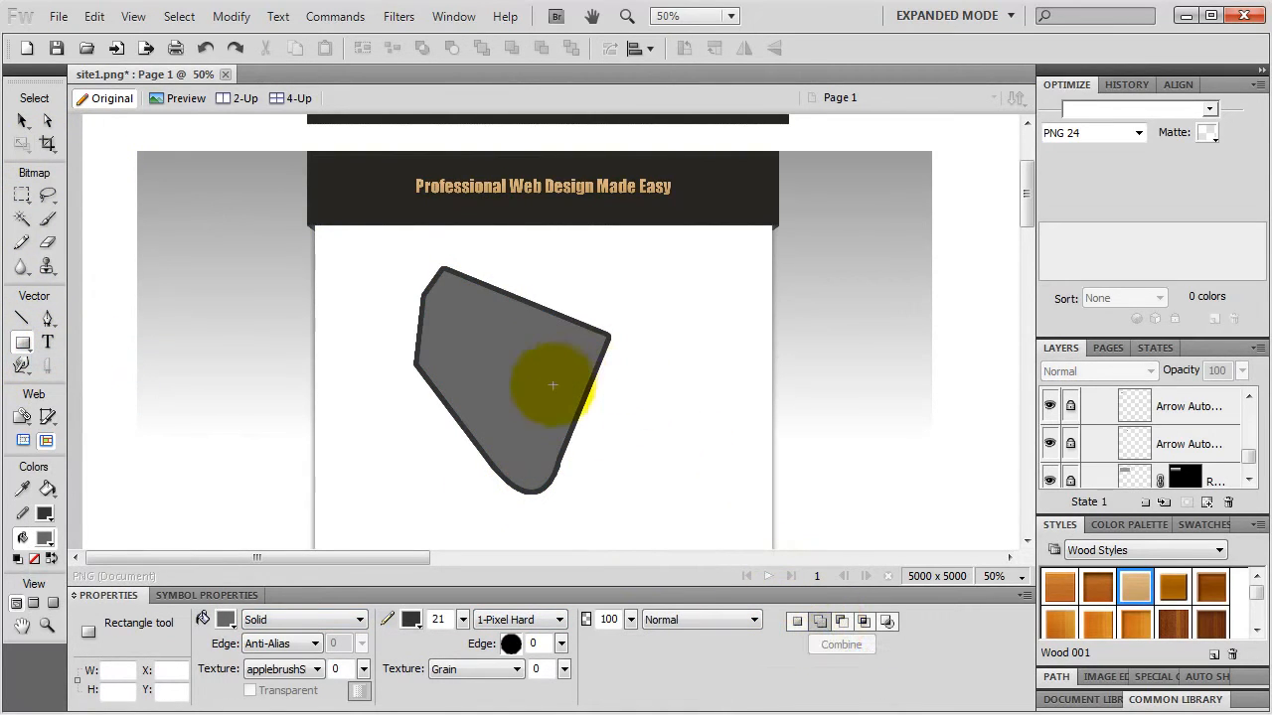
pyautogui.moveTo(535, 403); pyautogui.dragTo(645, 456)
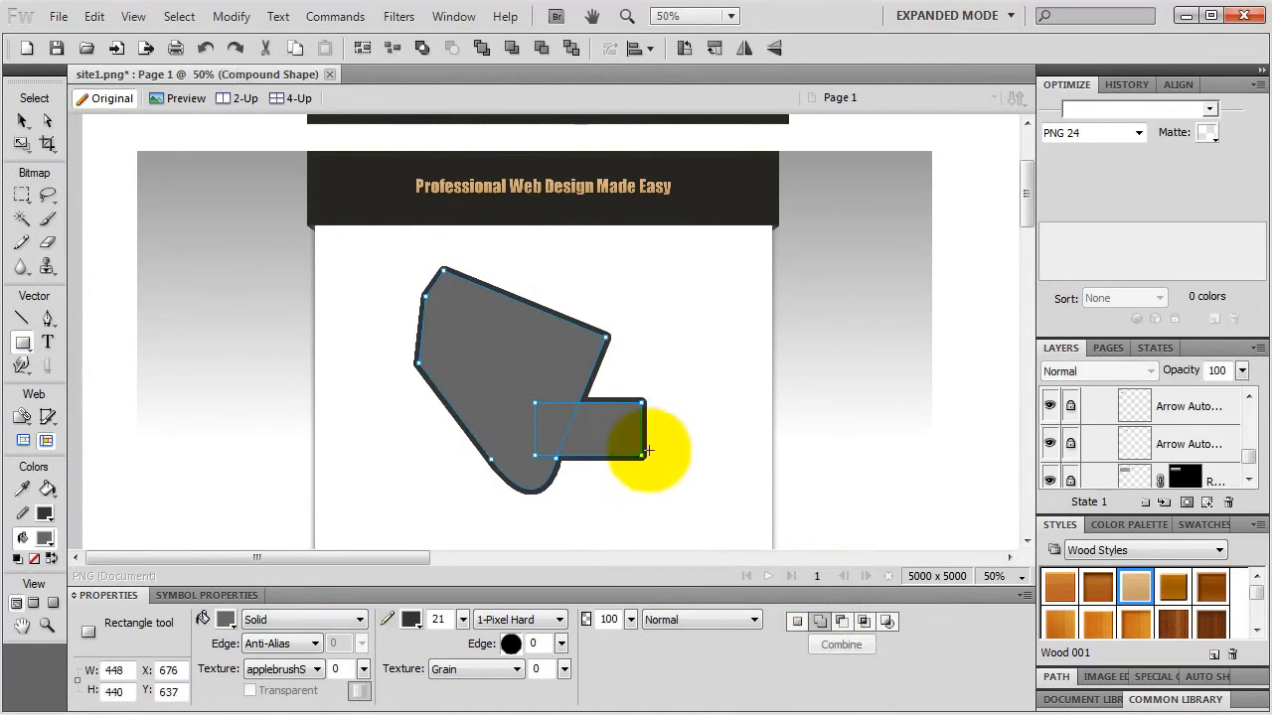
pyautogui.click(845, 619)
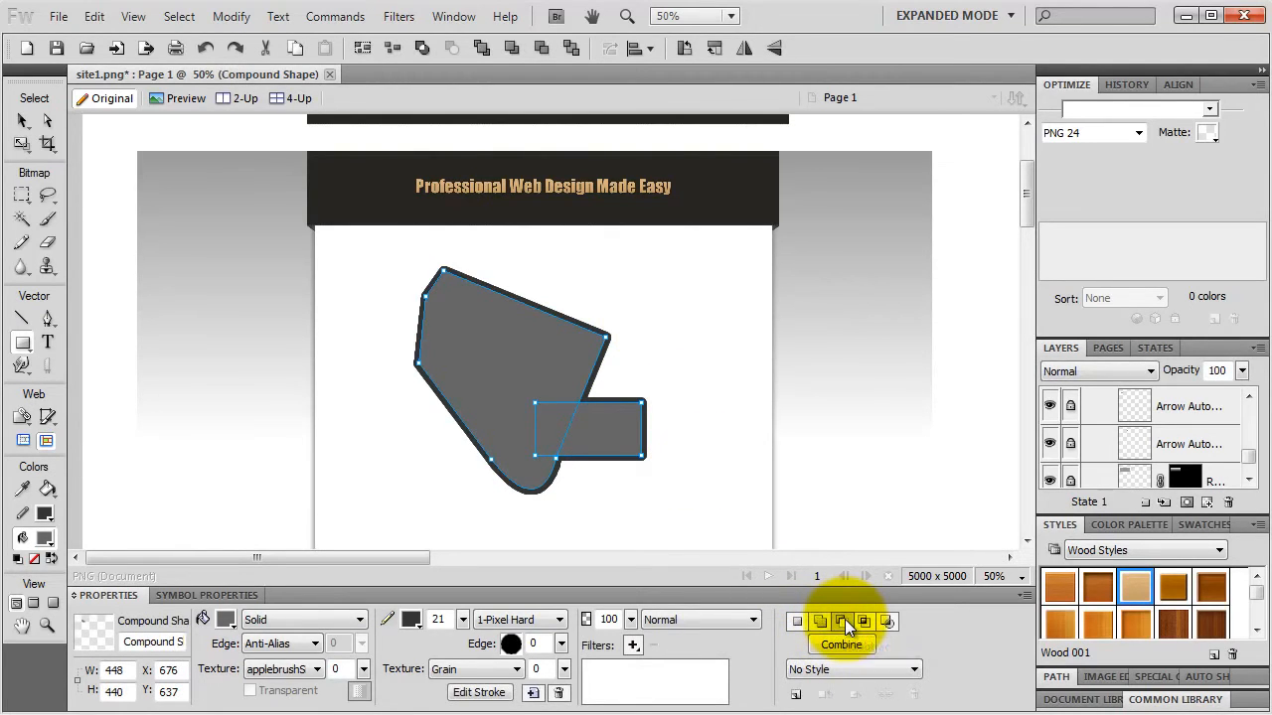
pyautogui.moveTo(575, 278); pyautogui.dragTo(488, 332)
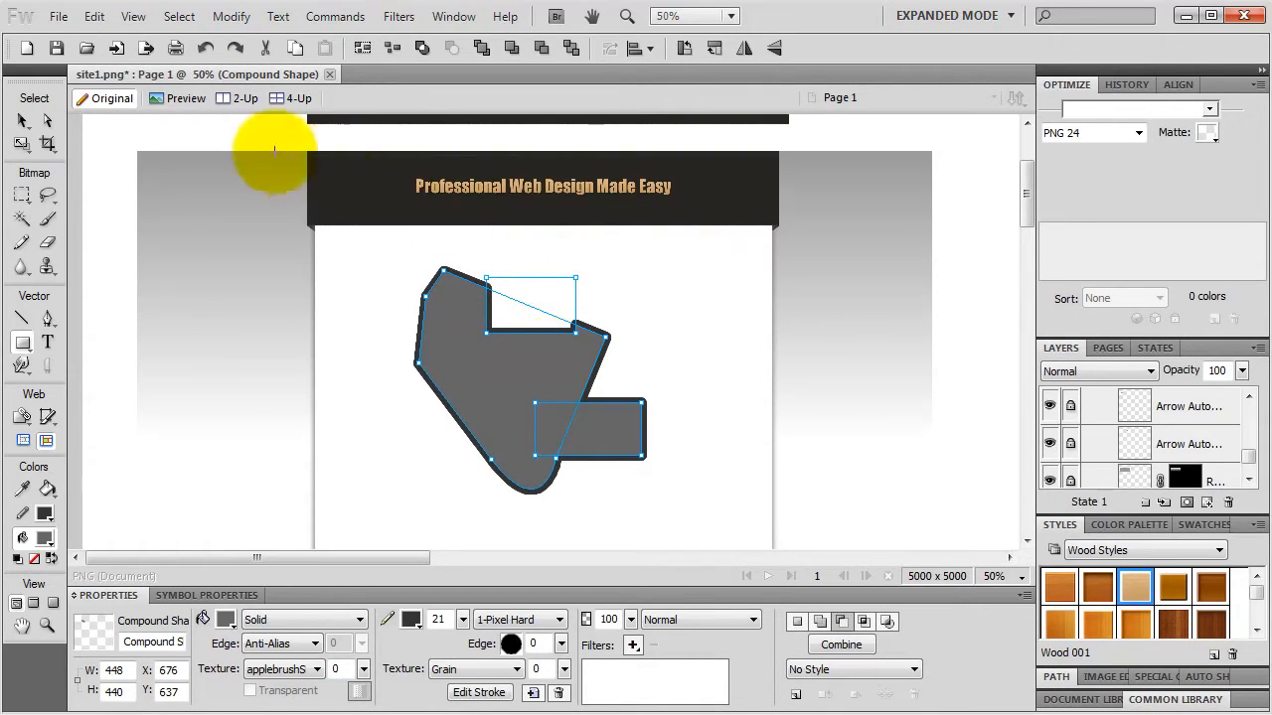
# - Using the Subselection tool, move the cut-out rectangle and the added rectangle slightly down and left within the compound shape
pyautogui.click(47, 122)
pyautogui.click(531, 328)
pyautogui.moveTo(530, 328); pyautogui.dragTo(512, 344)
pyautogui.click(619, 410)
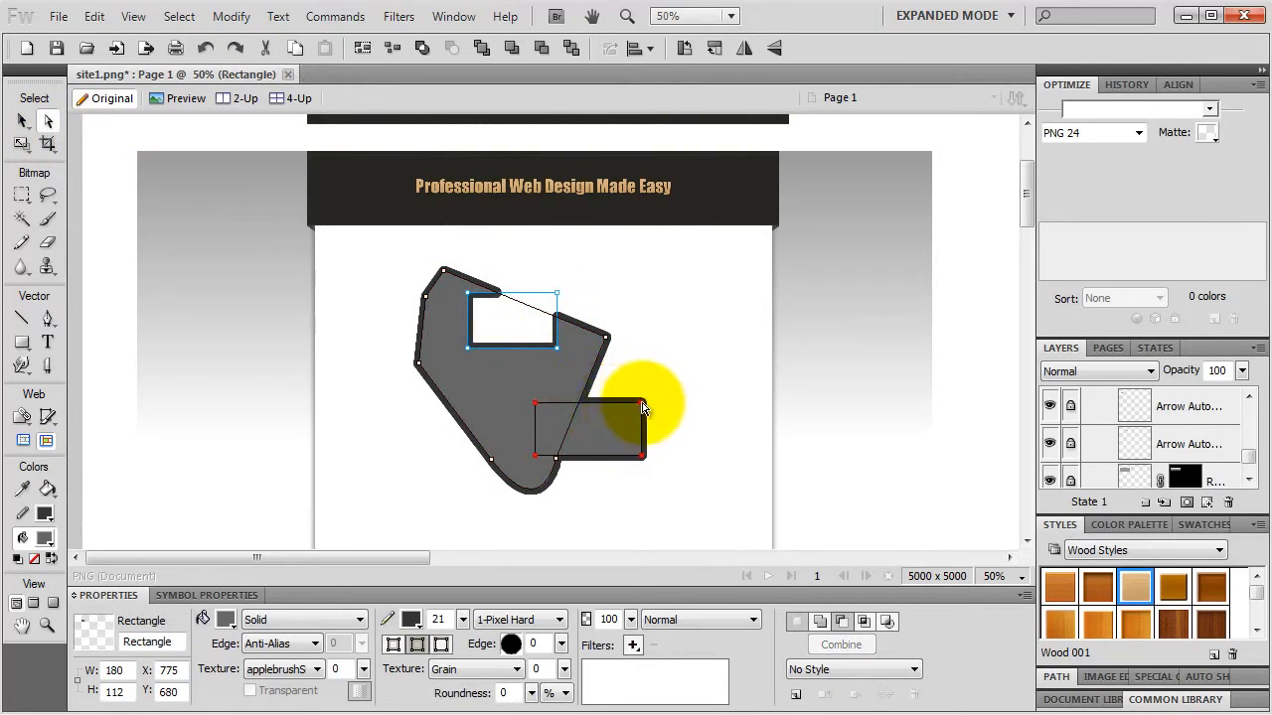
pyautogui.moveTo(624, 404); pyautogui.dragTo(612, 418)
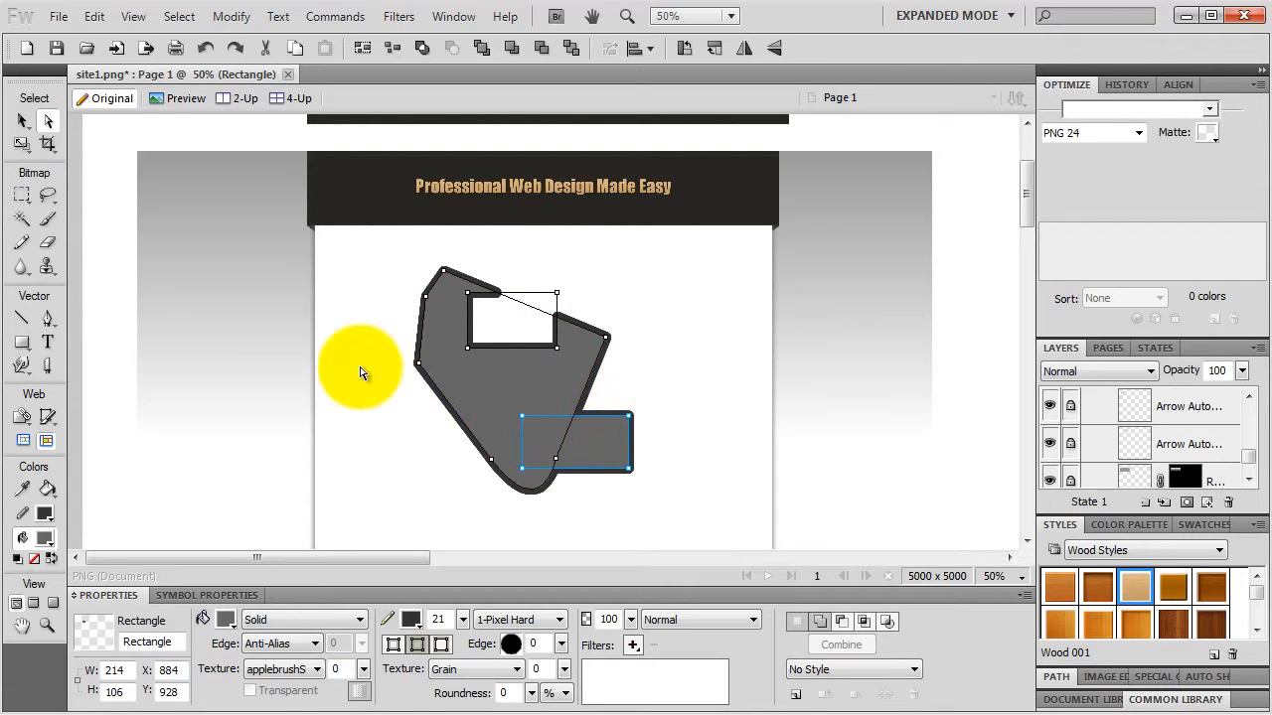
# - Reshape the main path's left side and rounded lower end within the compound shape using the Freeform tool at size 40
pyautogui.click(22, 366)
pyautogui.click(53, 385)
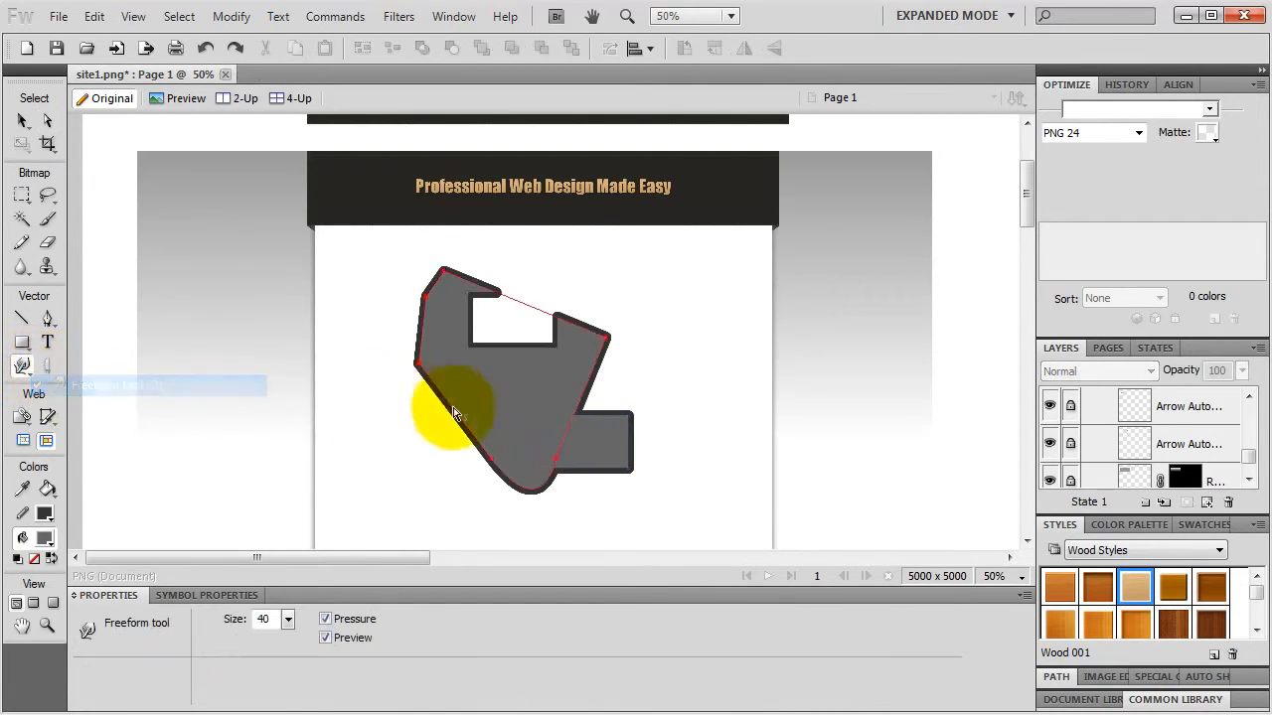
pyautogui.moveTo(507, 447)
pyautogui.mouseDown()
pyautogui.moveTo(536, 509)
pyautogui.moveTo(557, 471)
pyautogui.mouseUp()
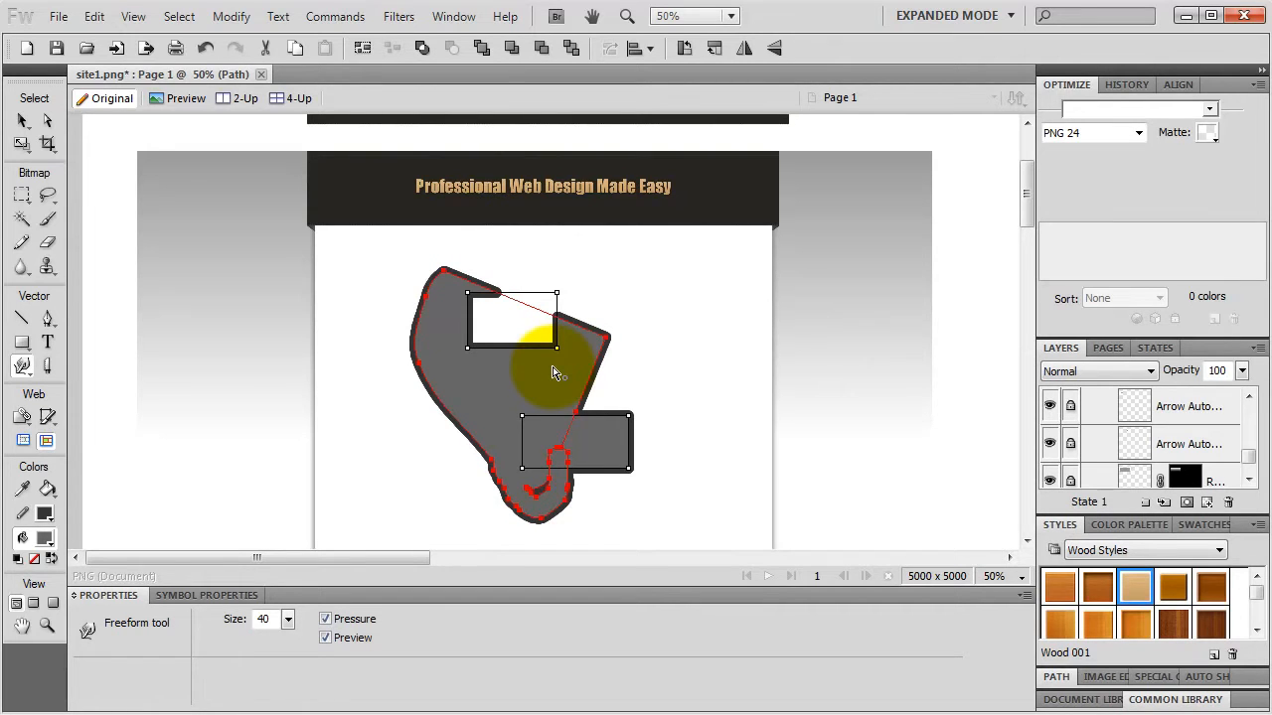
# - Delete the whole grey compound shape from the page
pyautogui.click(22, 120)
pyautogui.click(553, 388)
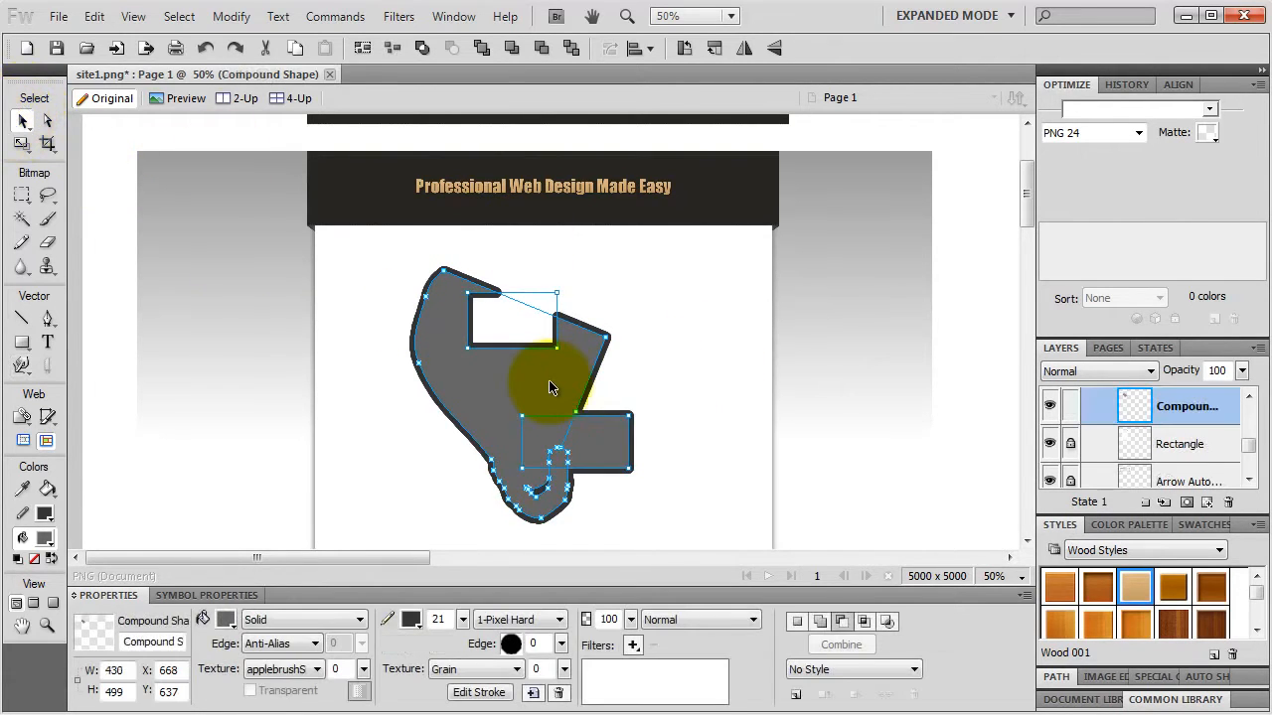
pyautogui.press('Delete')
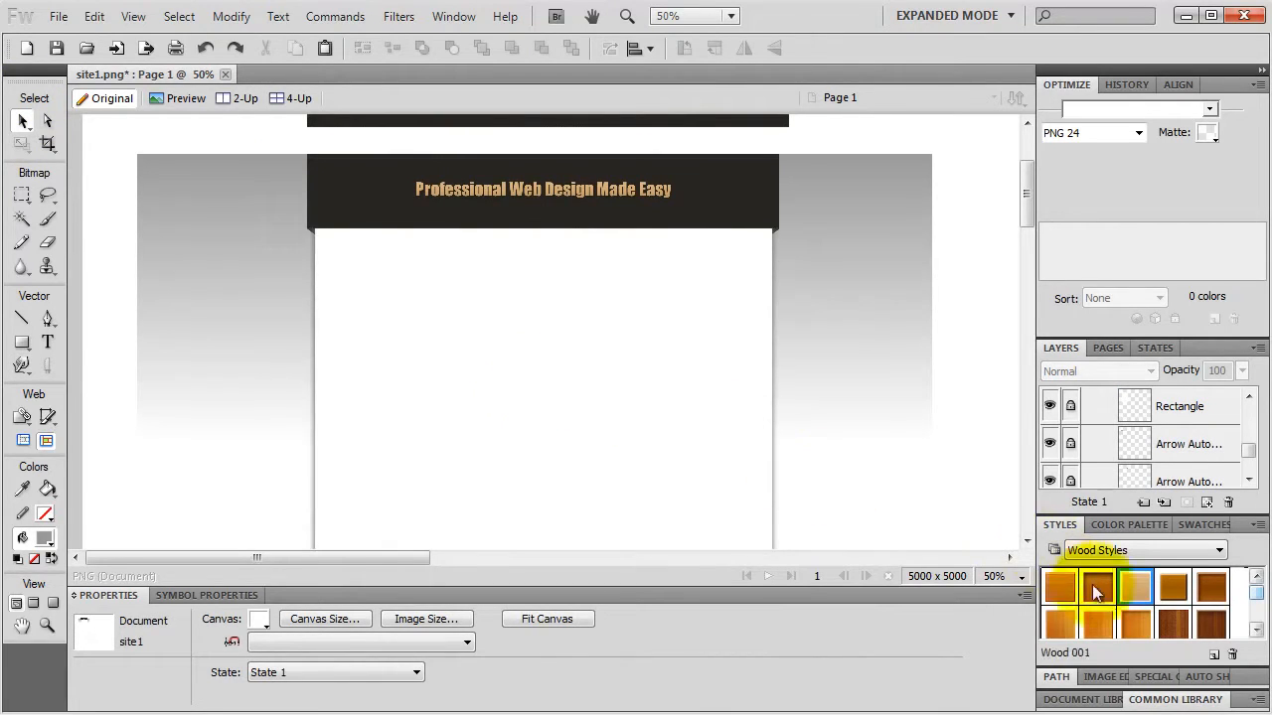
# - Place the Gears symbol from the Common Library's 2D Objects folder in the dark header, left of the title text
pyautogui.click(1176, 699)
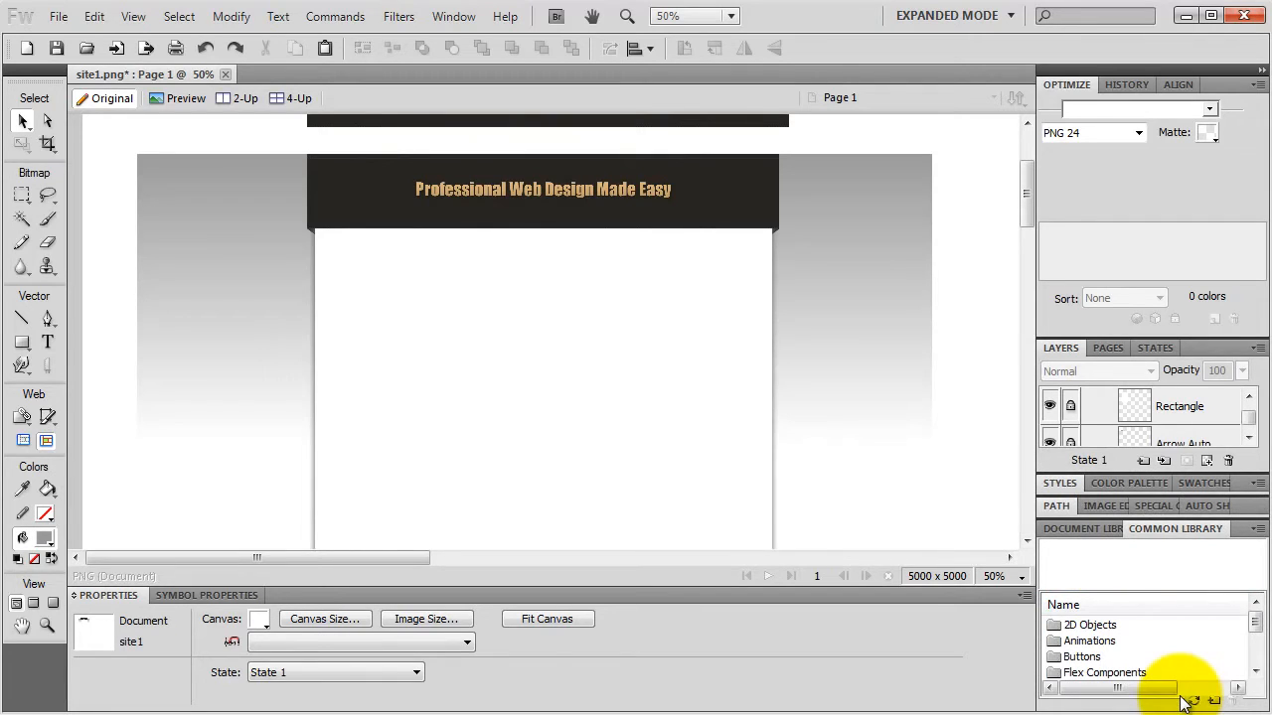
pyautogui.doubleClick(1094, 626)
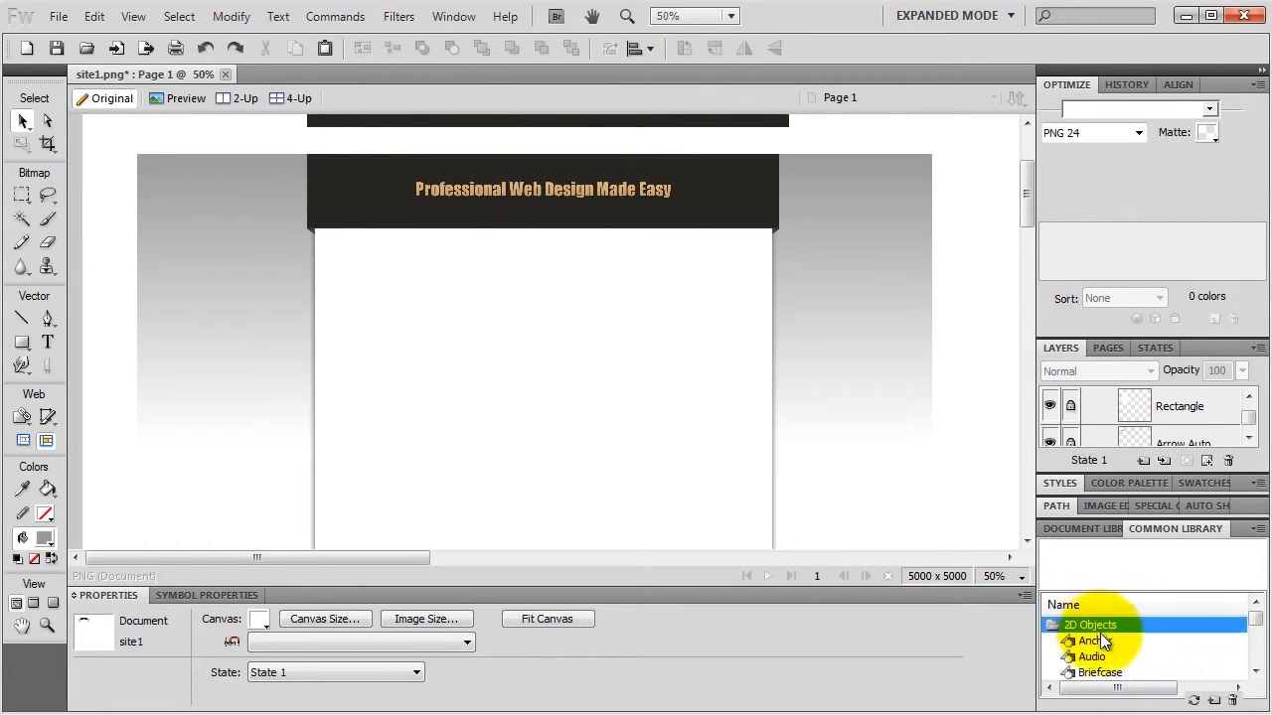
pyautogui.click(1099, 642)
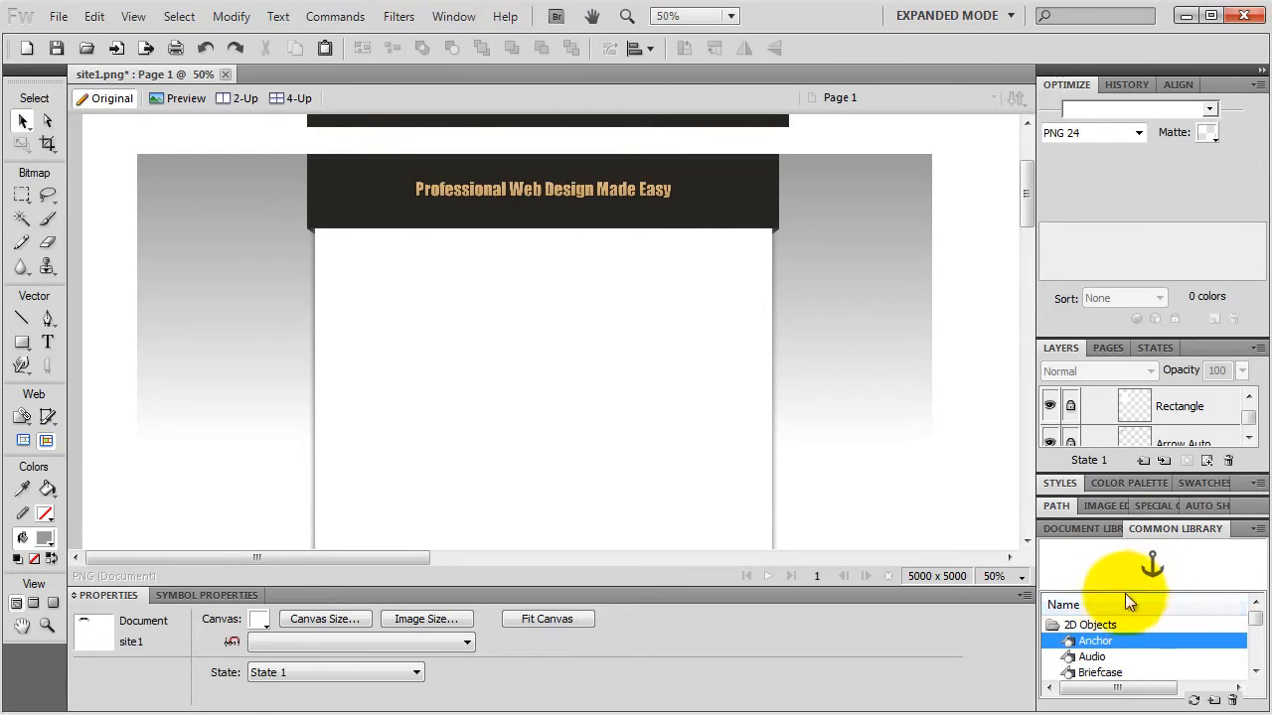
pyautogui.press('Down')
pyautogui.press('Down')
pyautogui.press('Down')
pyautogui.press('Down')
pyautogui.press('Down')
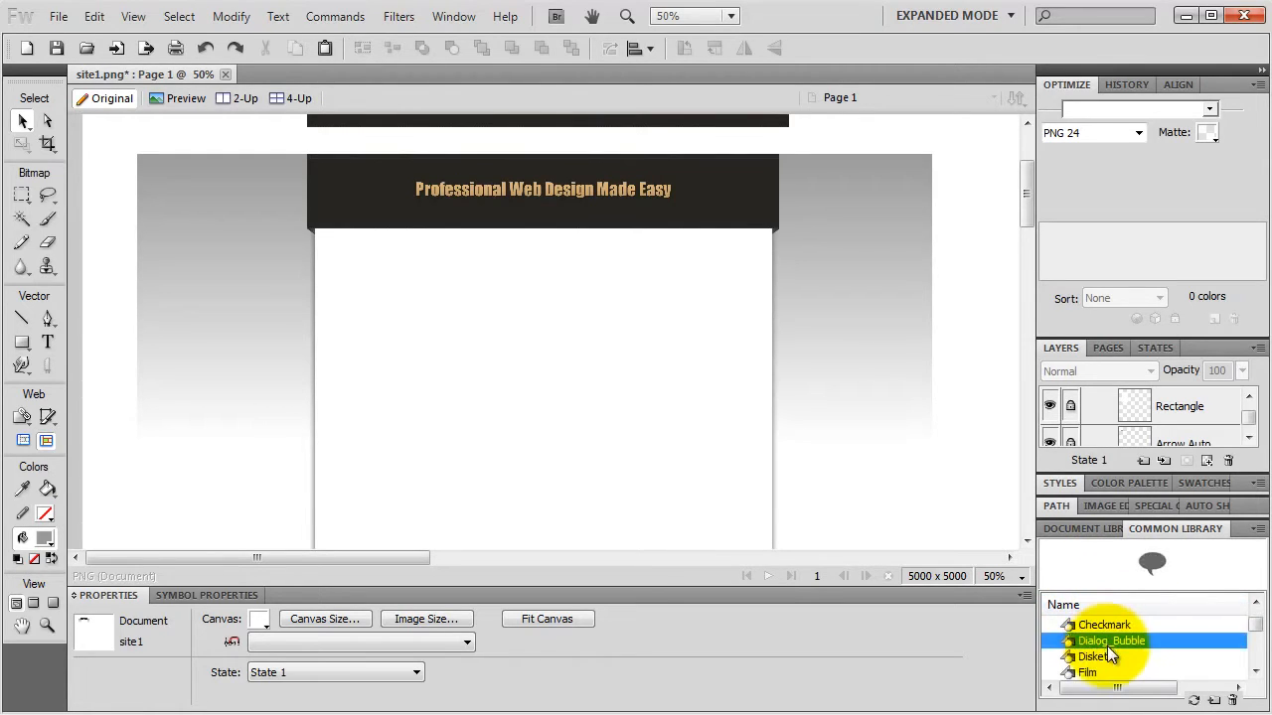
pyautogui.press('Down')
pyautogui.press('Down')
pyautogui.press('Down')
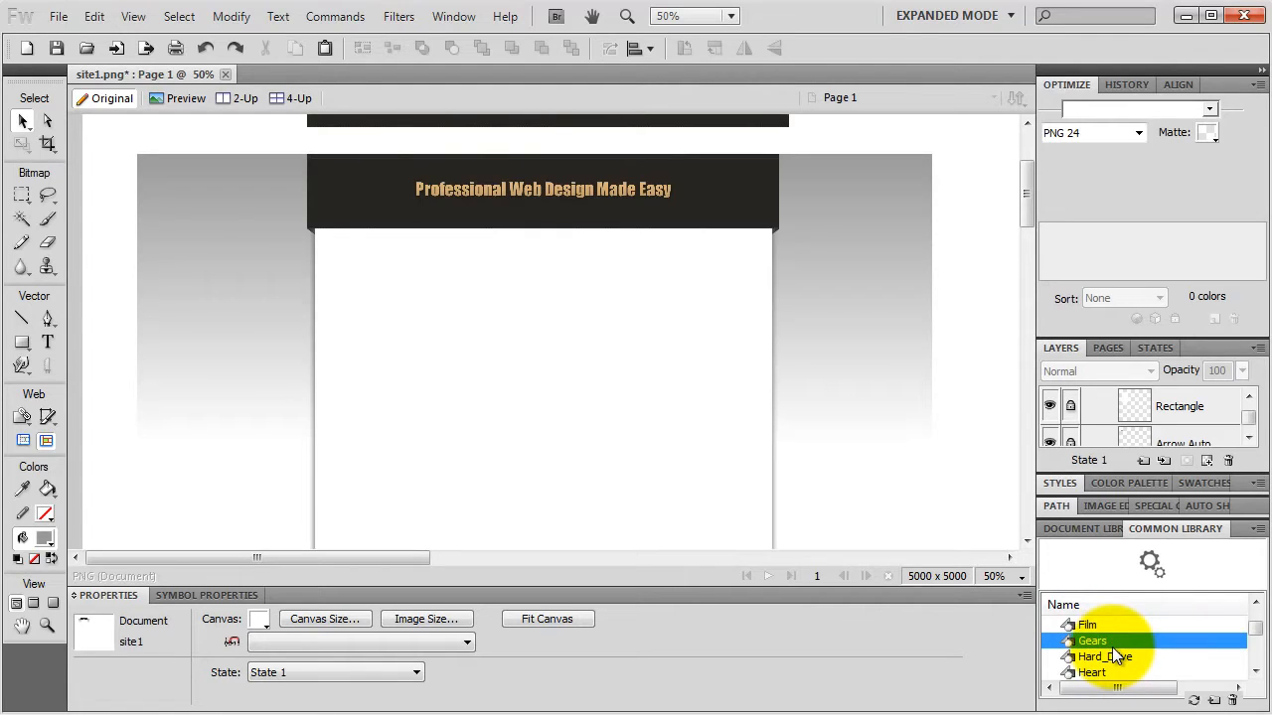
pyautogui.moveTo(1110, 644); pyautogui.dragTo(336, 189)
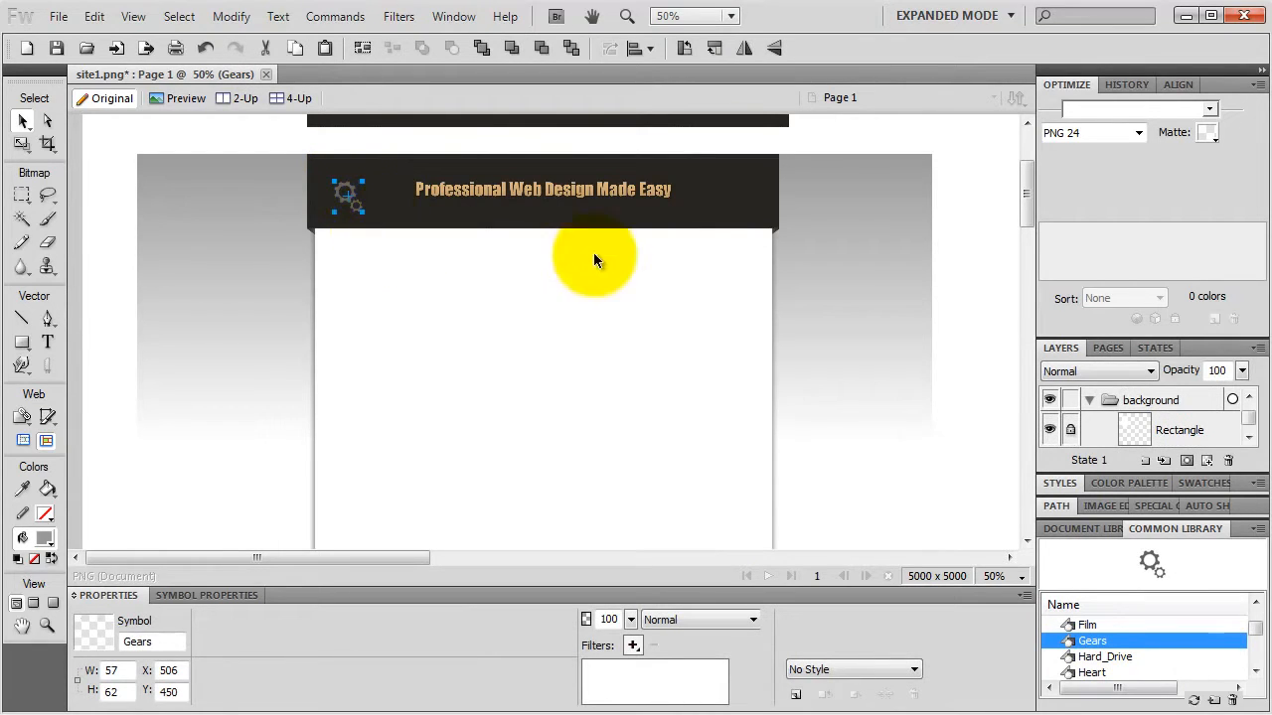
# - Apply the Wood 002 style from the Wood Styles set to the Gears symbol in the header
pyautogui.scroll(2, 1250, 422)
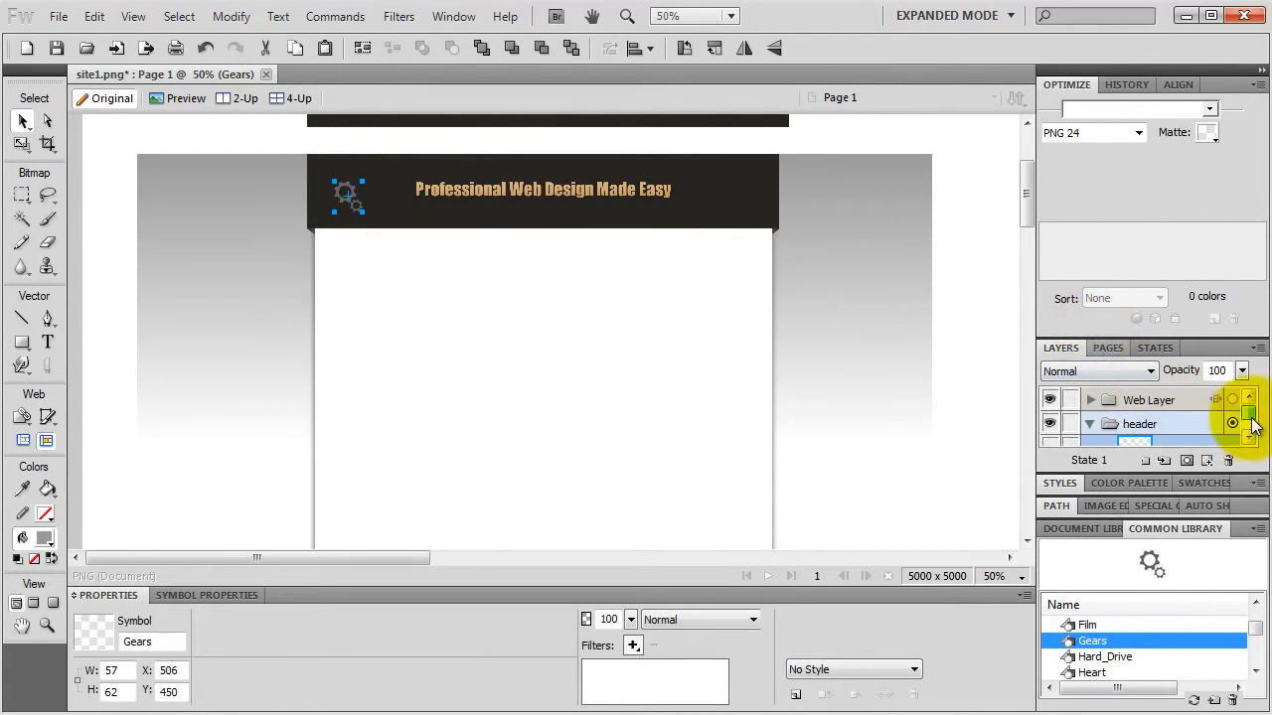
pyautogui.moveTo(1251, 417); pyautogui.dragTo(1249, 413)
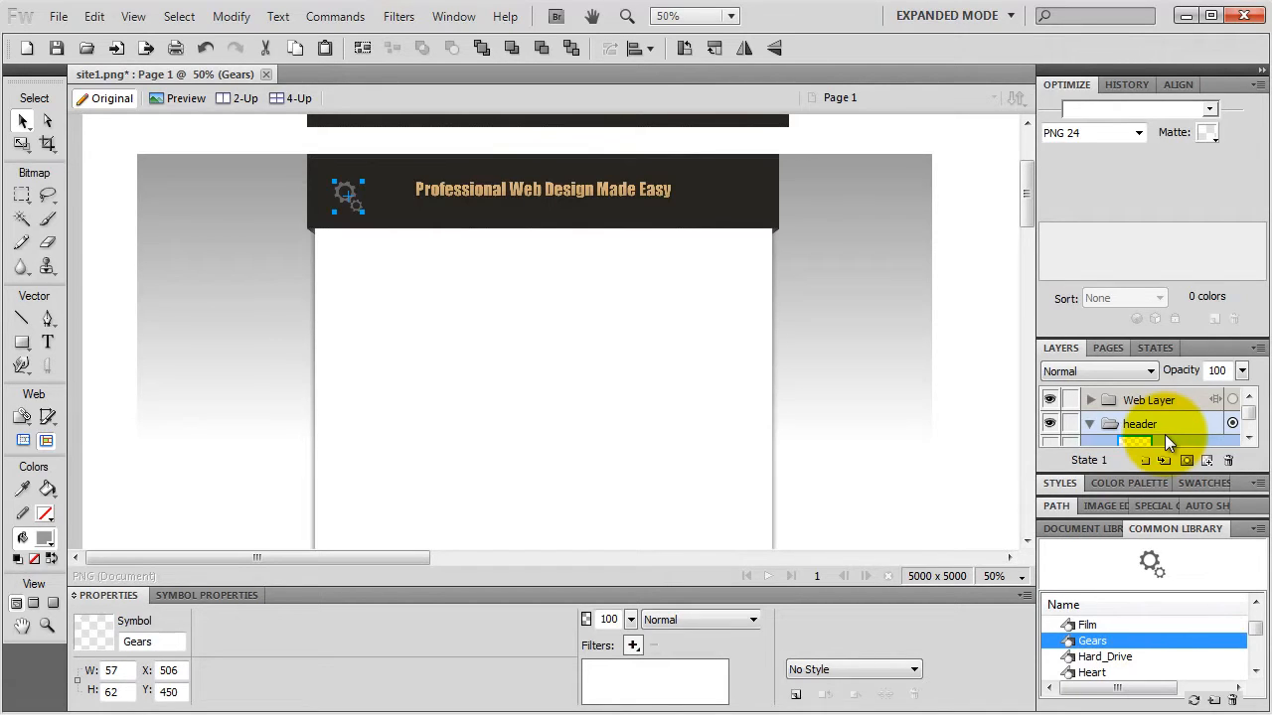
pyautogui.click(1060, 486)
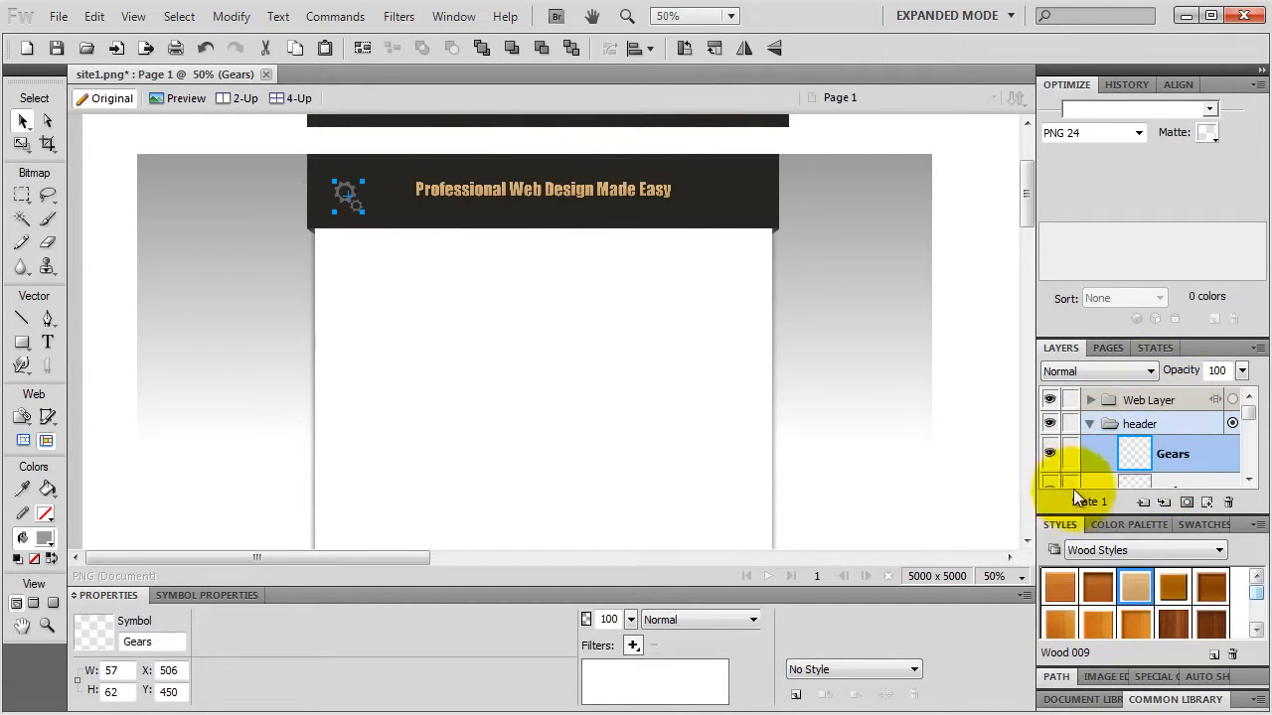
pyautogui.click(1136, 590)
pyautogui.click(1098, 590)
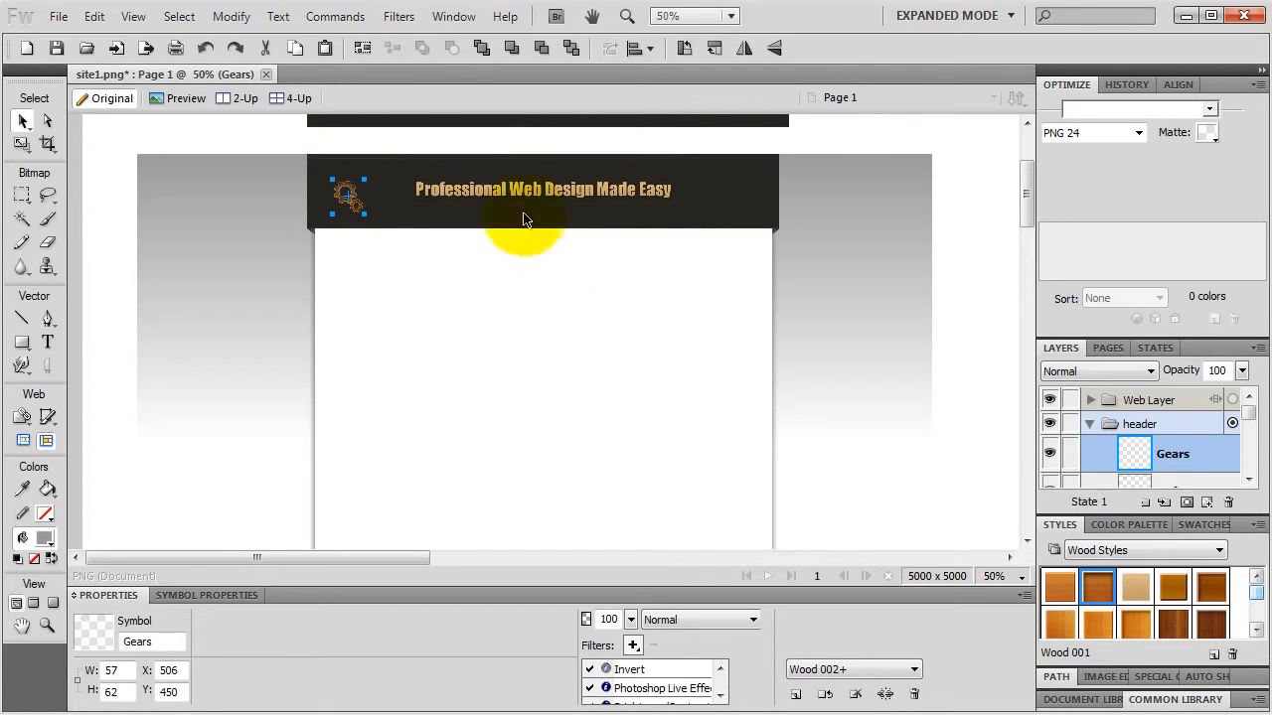
# - Try a generated Lorem ipsum text block in the white content area, and delete it
pyautogui.click(350, 16)
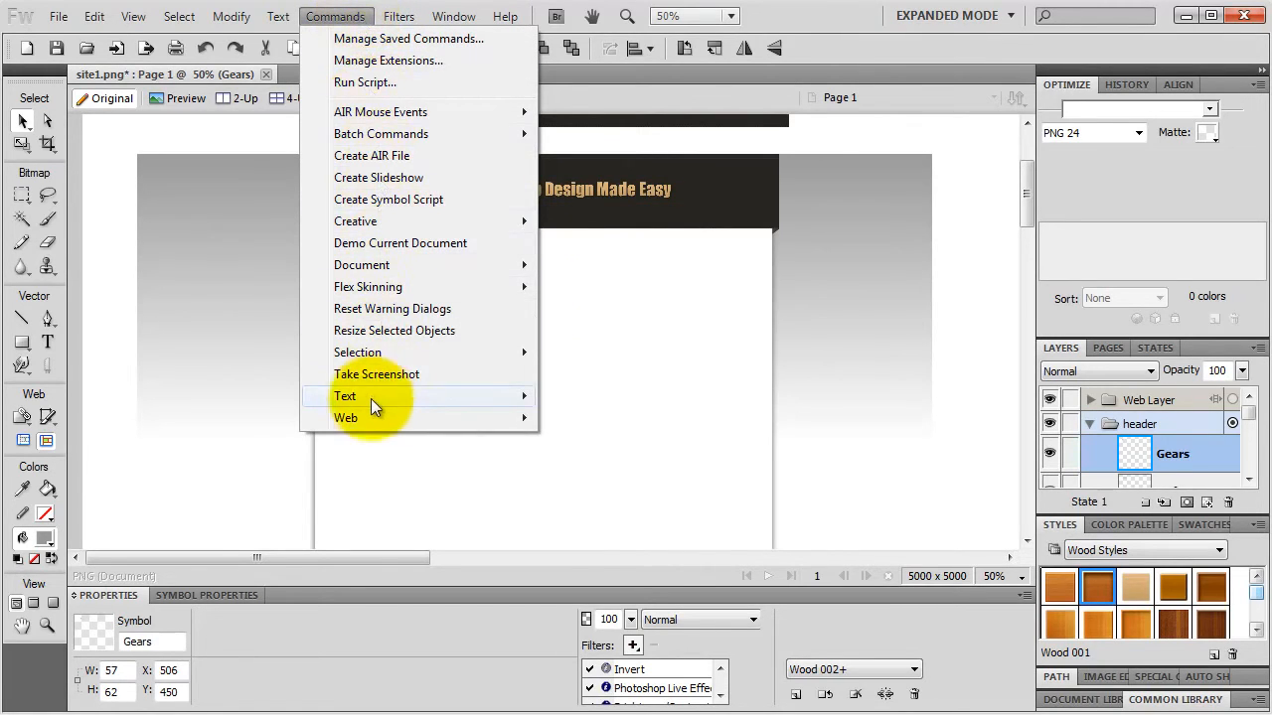
pyautogui.moveTo(370, 399)
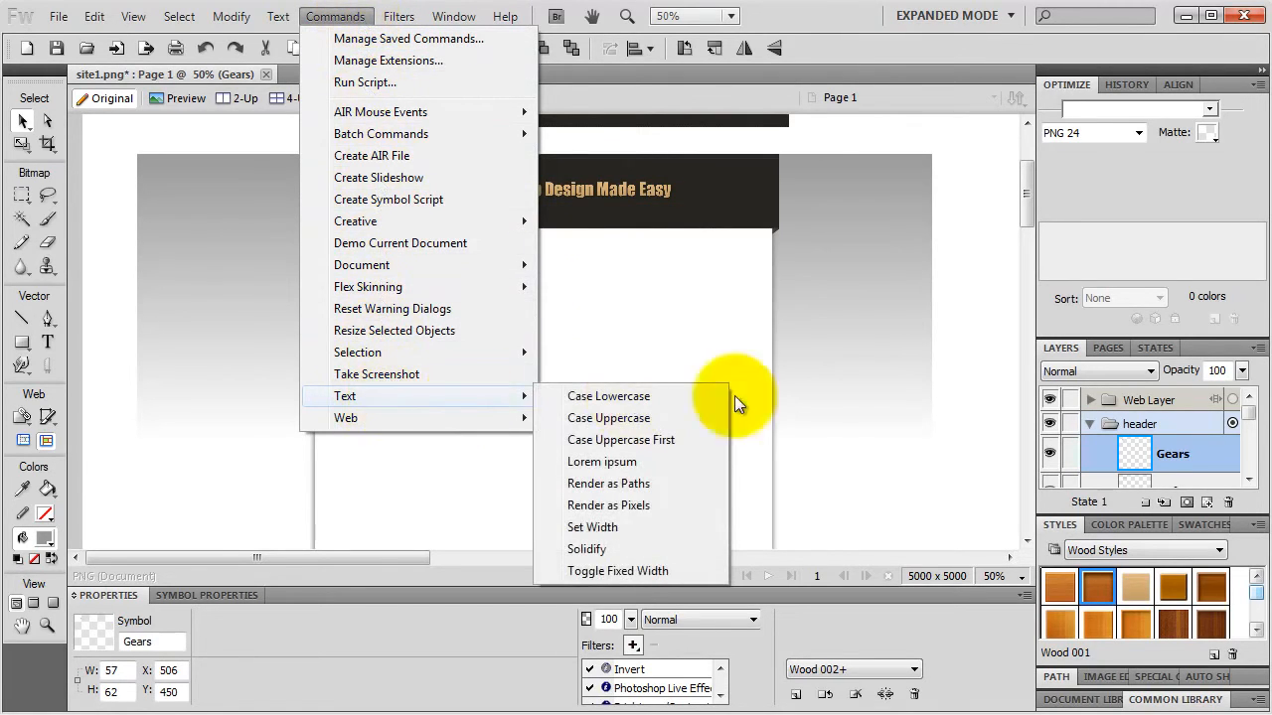
pyautogui.click(598, 463)
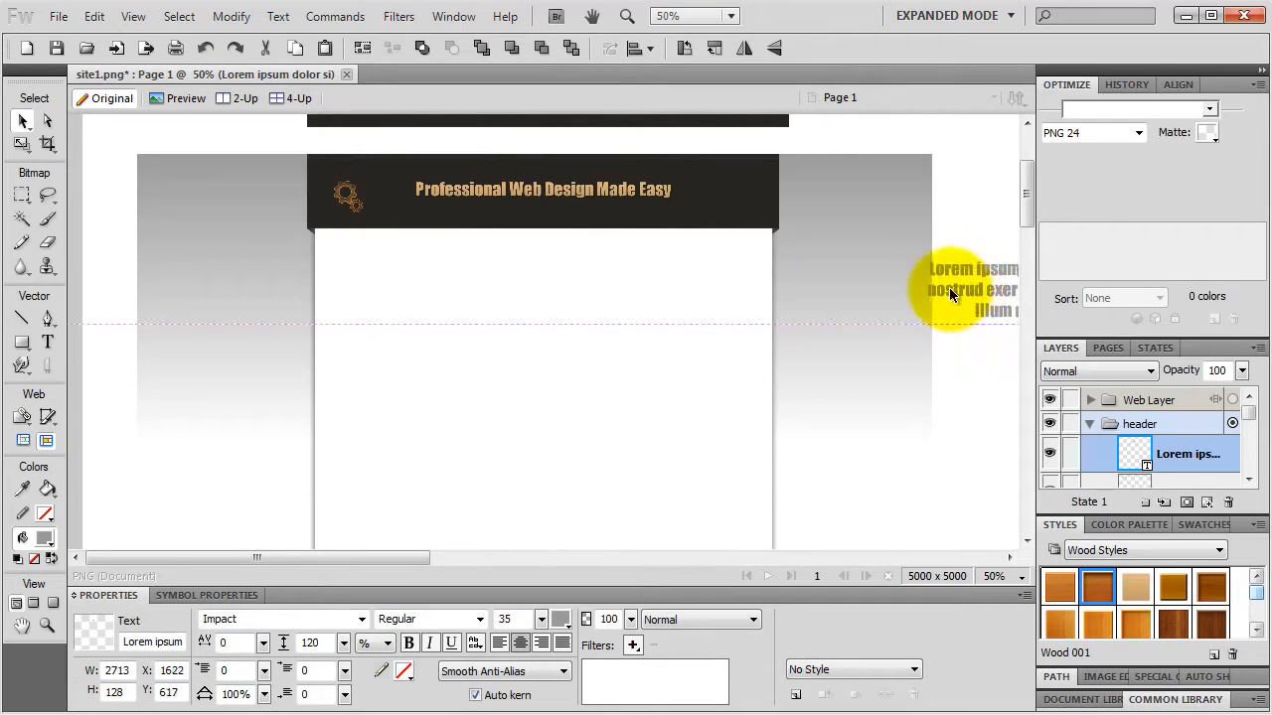
pyautogui.moveTo(949, 287); pyautogui.dragTo(430, 299)
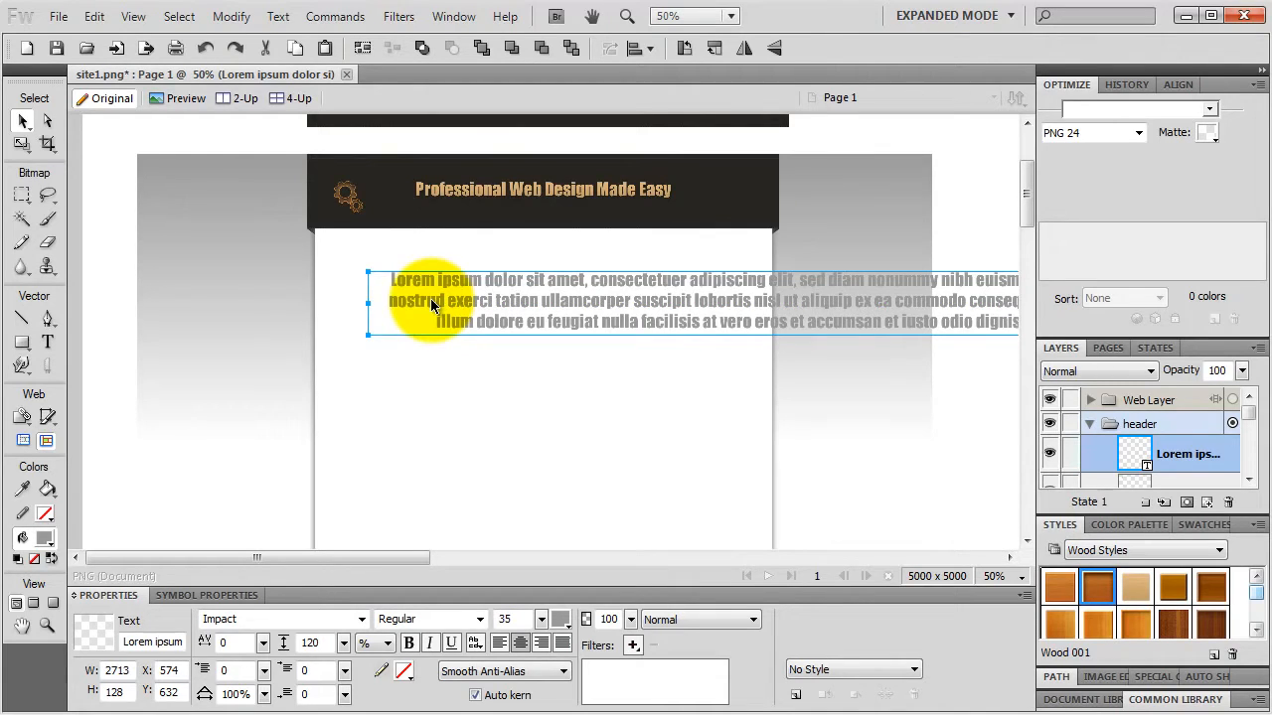
pyautogui.press('Delete')
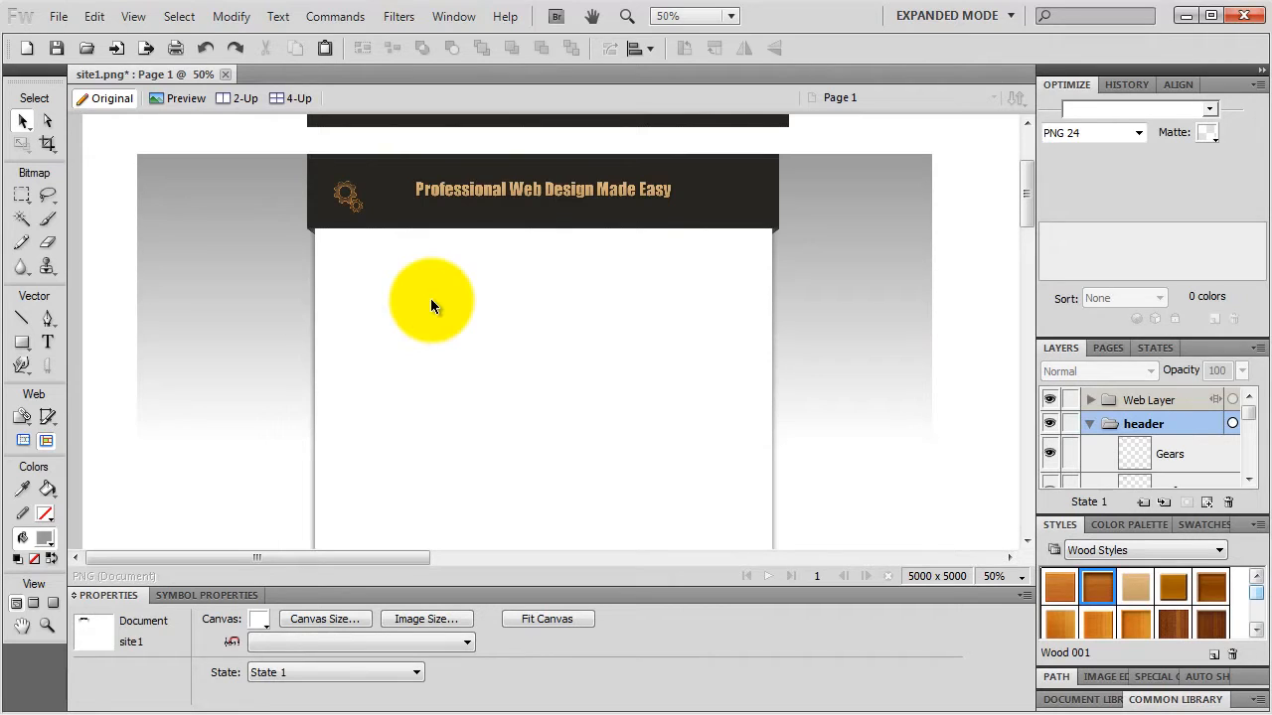
# - Draw a grey rectangle in the white content area below the header and set its size to 240 × 60 px
pyautogui.click(24, 342)
pyautogui.click(67, 354)
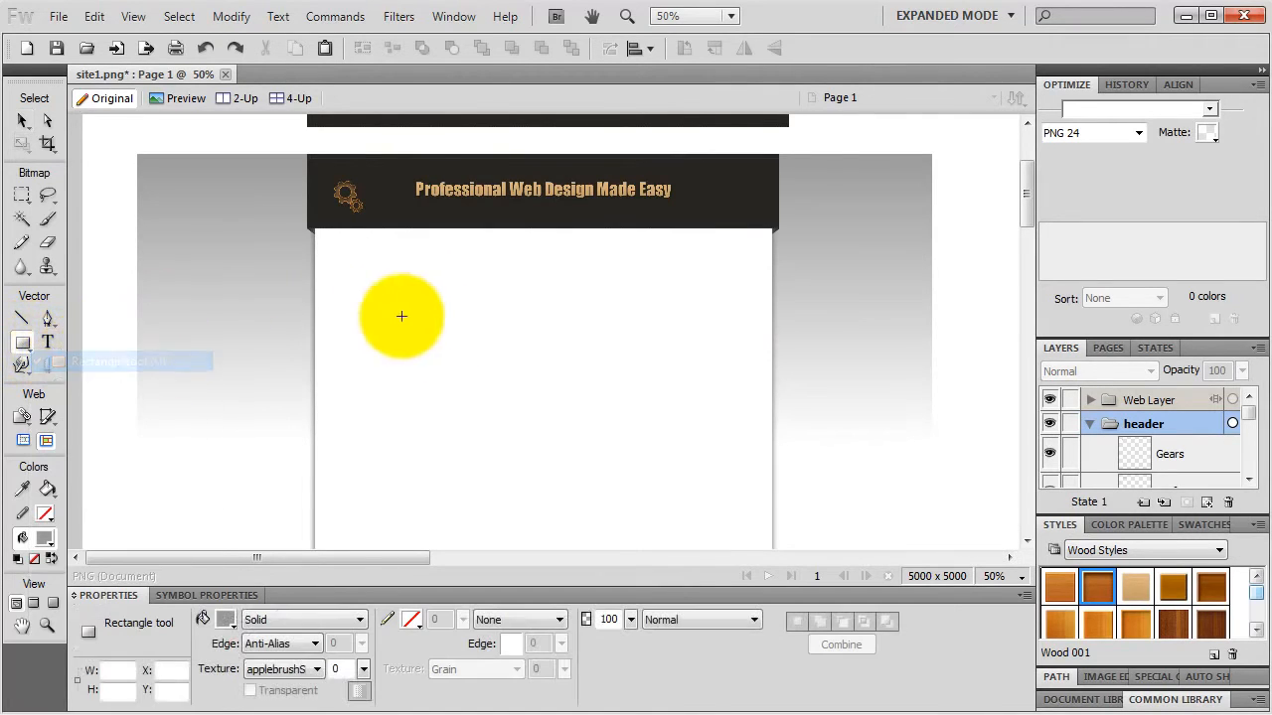
pyautogui.moveTo(399, 340); pyautogui.dragTo(535, 312)
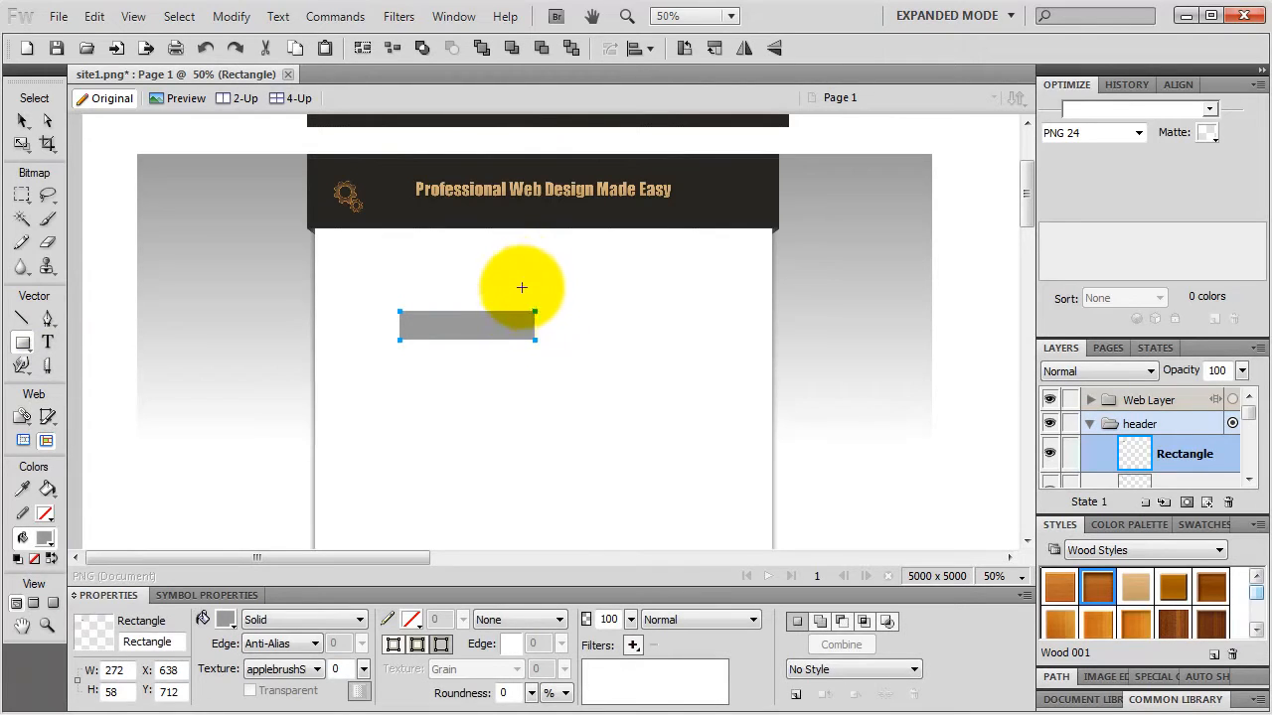
pyautogui.doubleClick(126, 671)
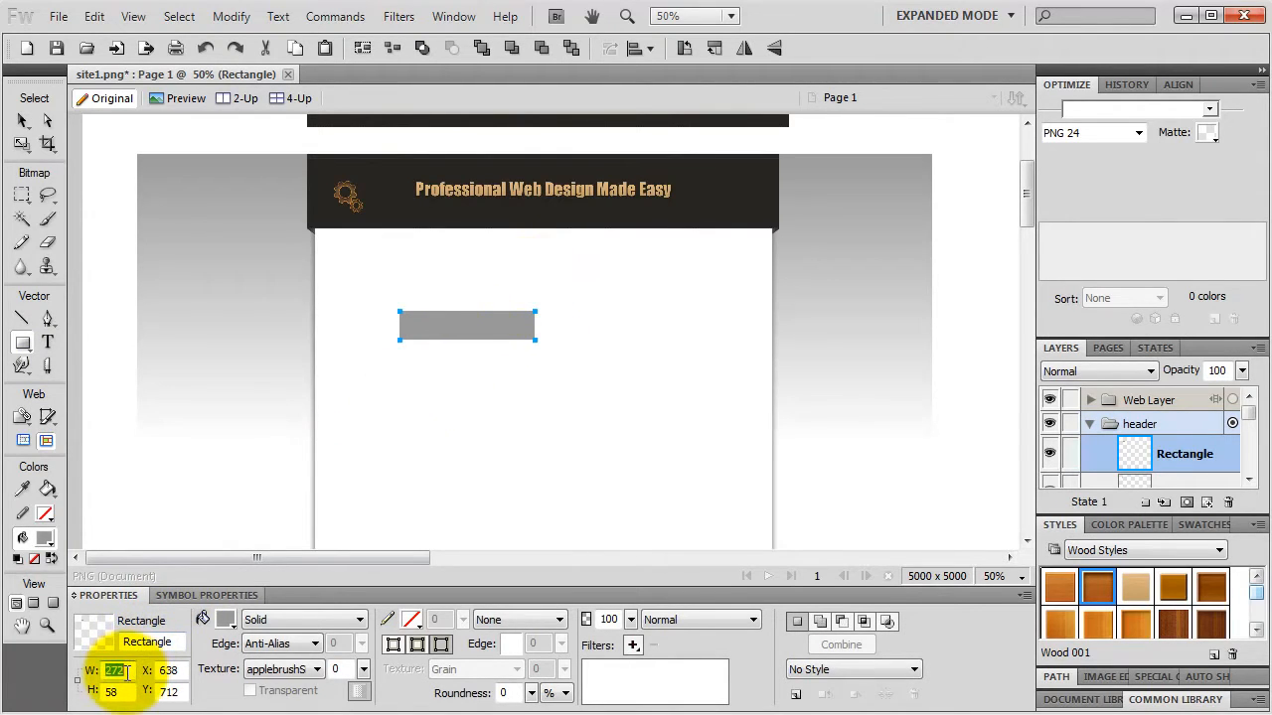
pyautogui.write('240')
pyautogui.press('Return')
pyautogui.doubleClick(124, 697)
pyautogui.write('60')
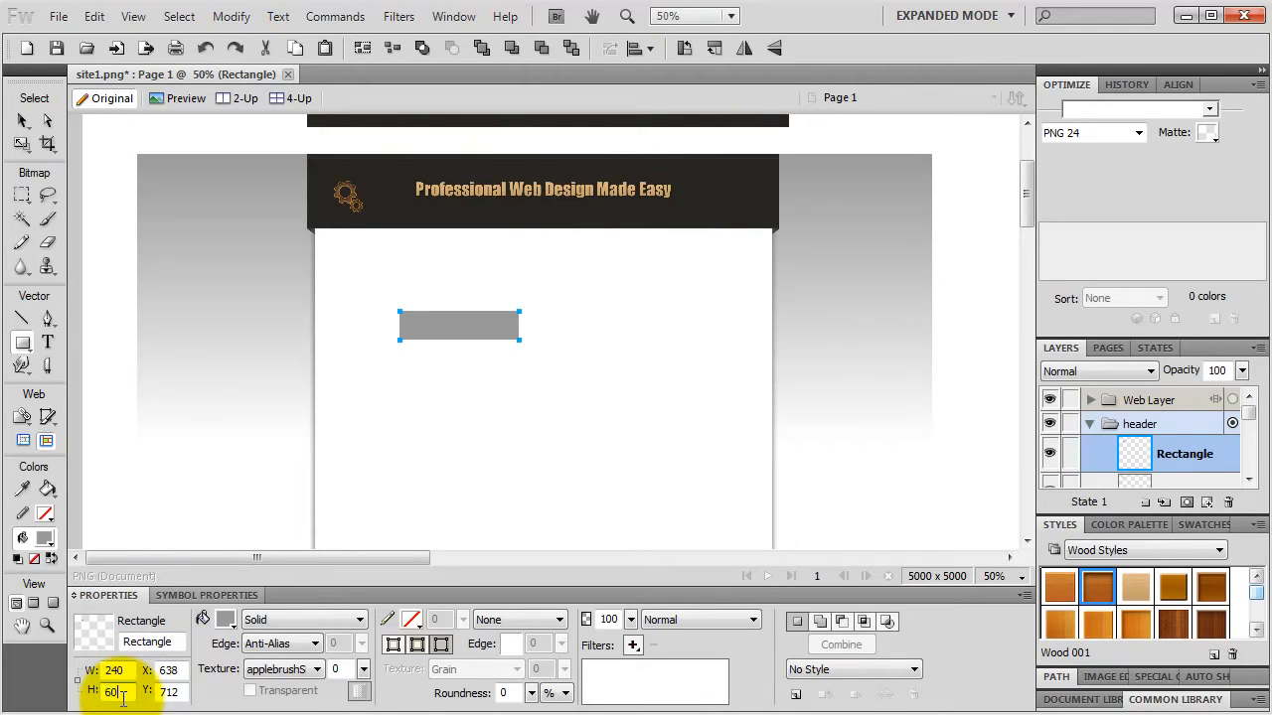
pyautogui.press('Return')
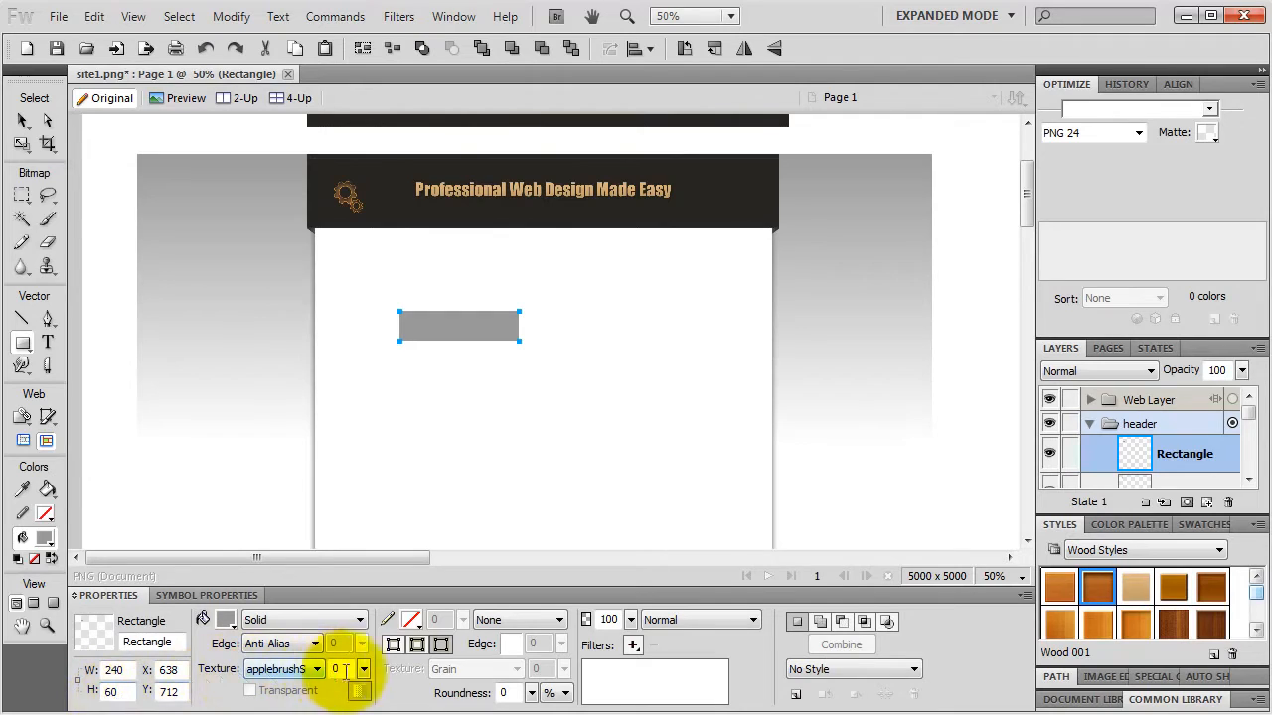
# - Set the rectangle's corner roundness to 60% and fill it with solid yellow
pyautogui.doubleClick(503, 693)
pyautogui.write('60')
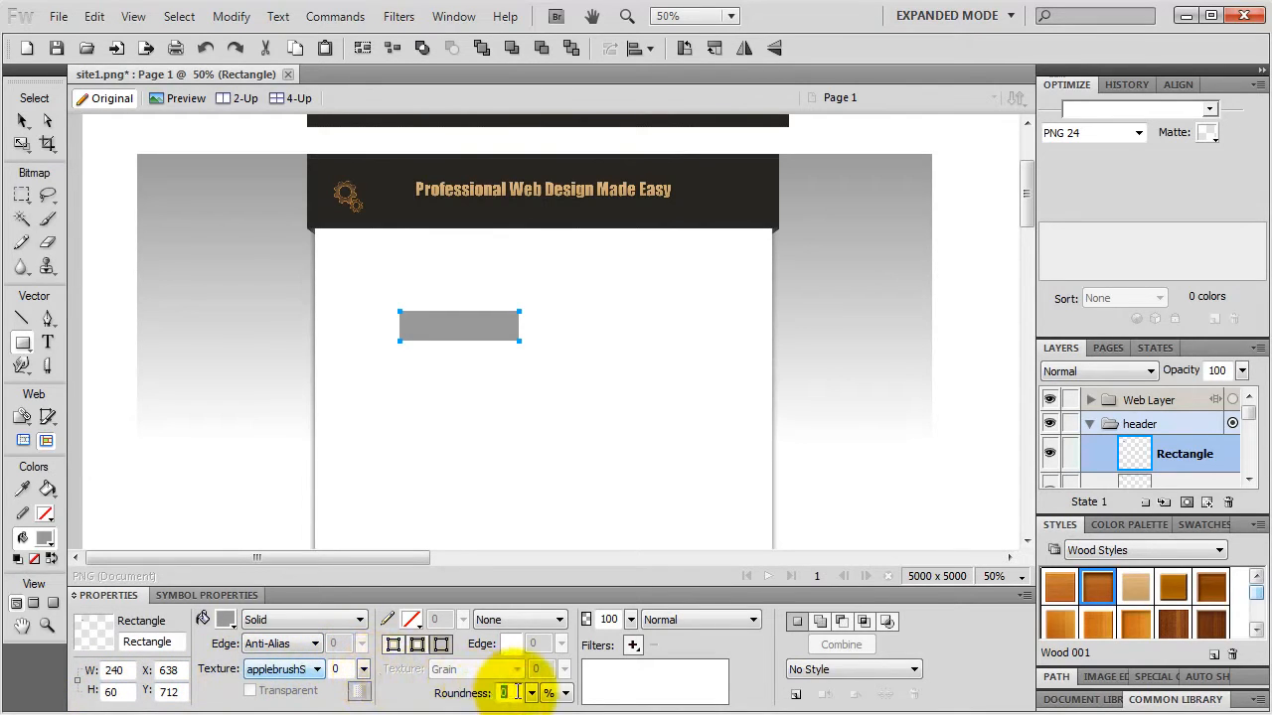
pyautogui.press('Return')
pyautogui.click(226, 619)
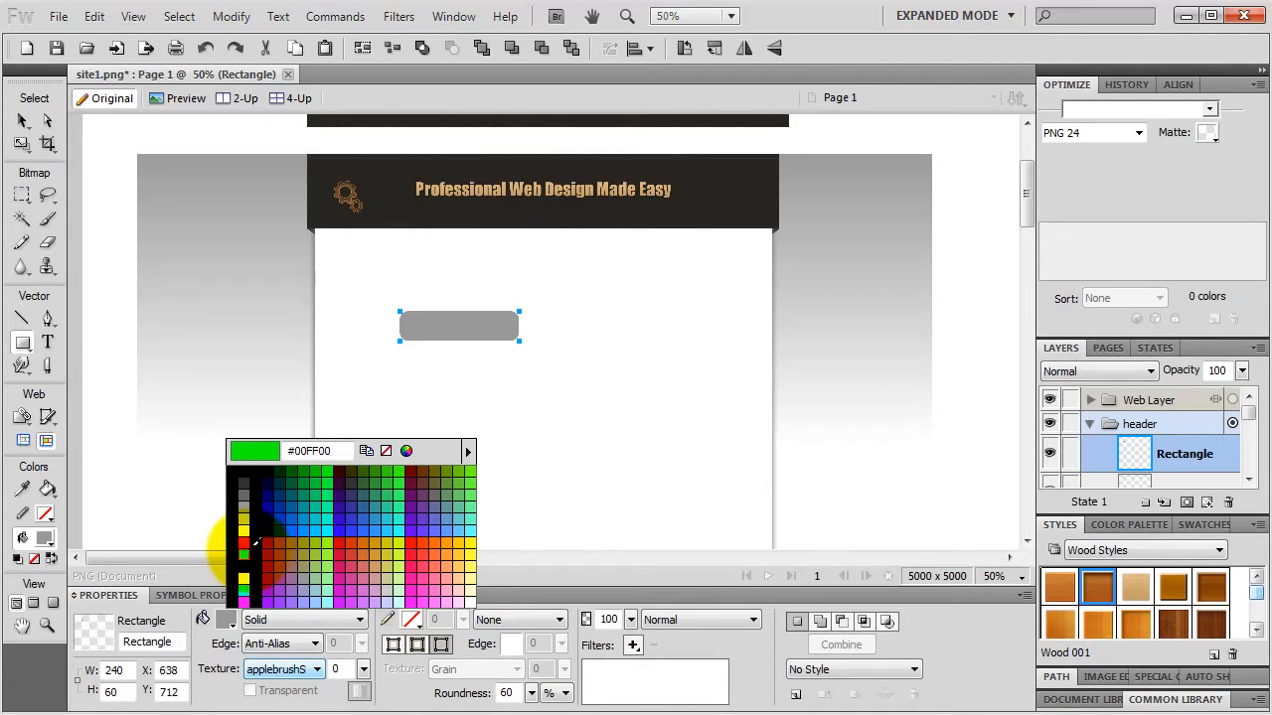
pyautogui.click(244, 579)
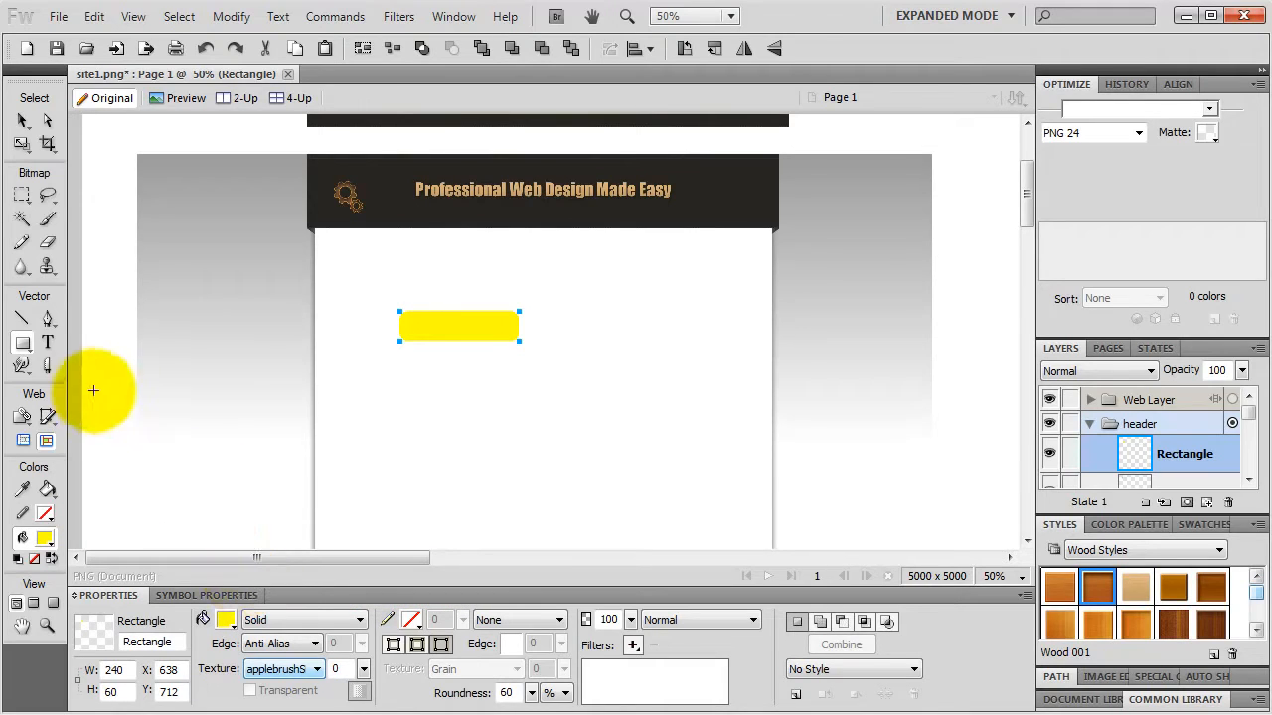
# - Add the text "Add to Cart" over the yellow button and shift it slightly down and left
pyautogui.click(47, 342)
pyautogui.moveTo(391, 317); pyautogui.dragTo(553, 316)
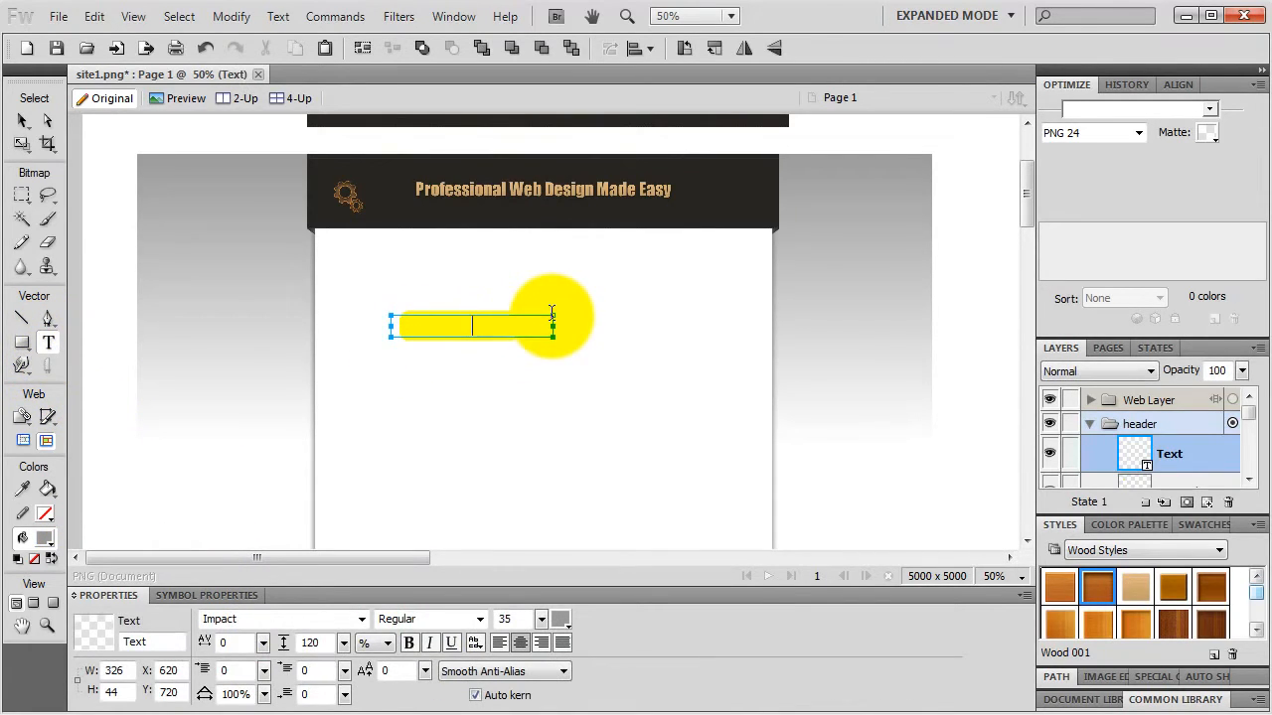
pyautogui.write('Add to Cart')
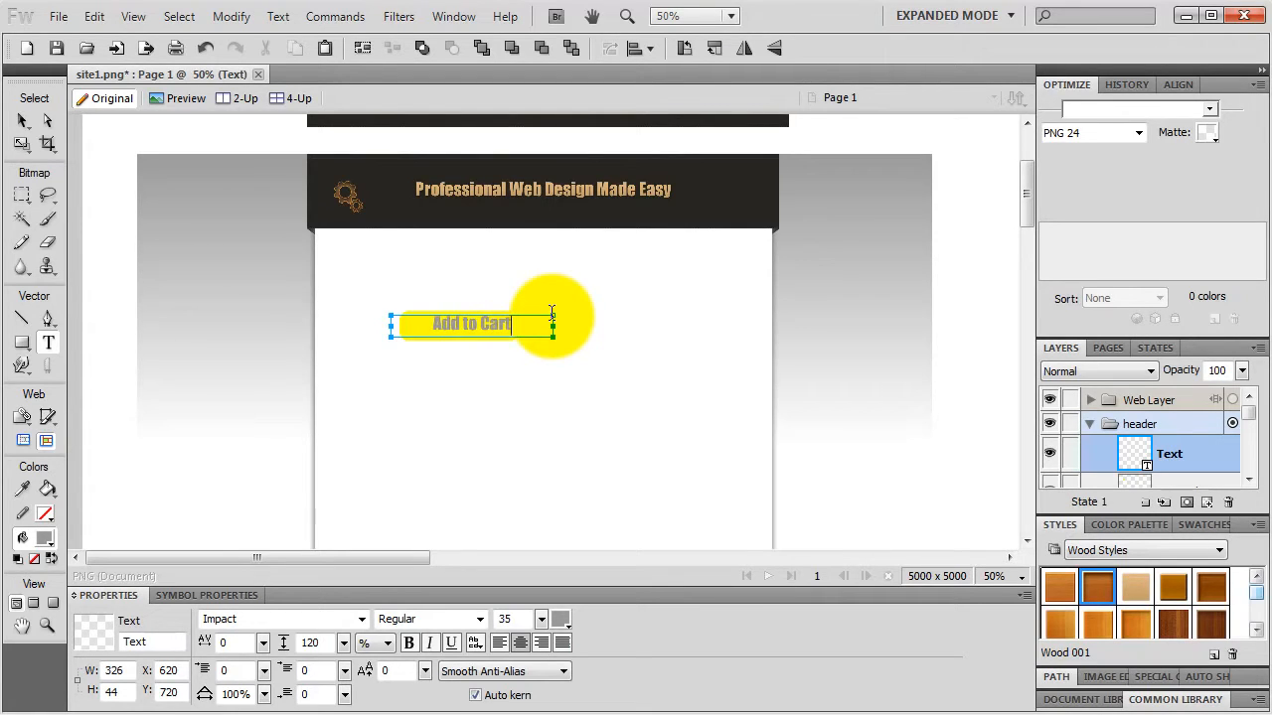
pyautogui.click(22, 120)
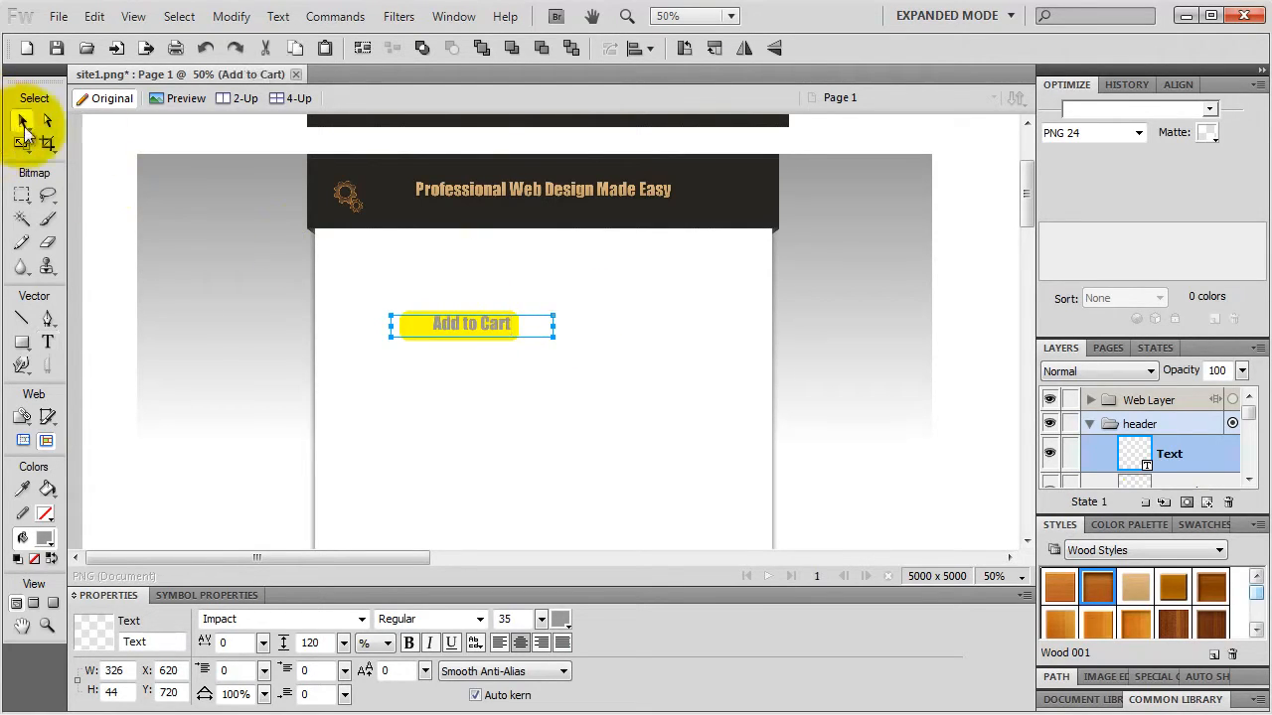
pyautogui.moveTo(468, 331); pyautogui.dragTo(465, 333)
# - Set the "Add to Cart" text's font to Tahoma with the Bold style
pyautogui.click(255, 619)
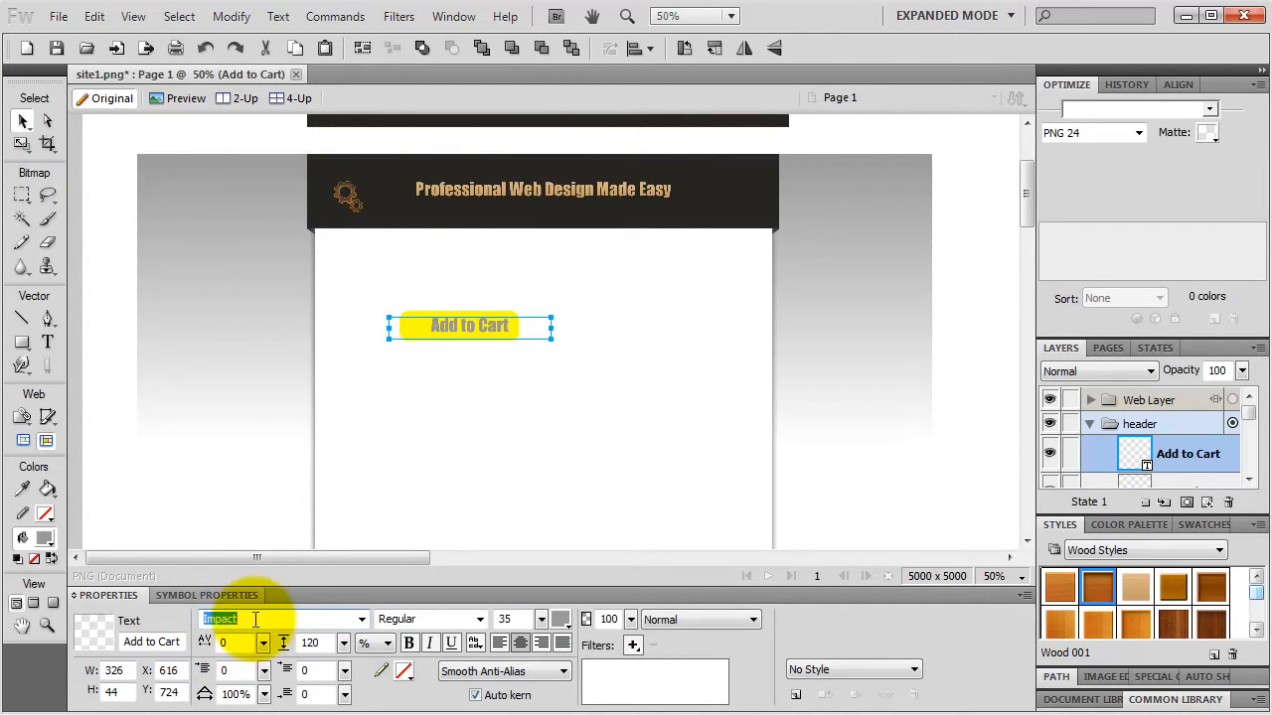
pyautogui.write('Tahoma')
pyautogui.press('Return')
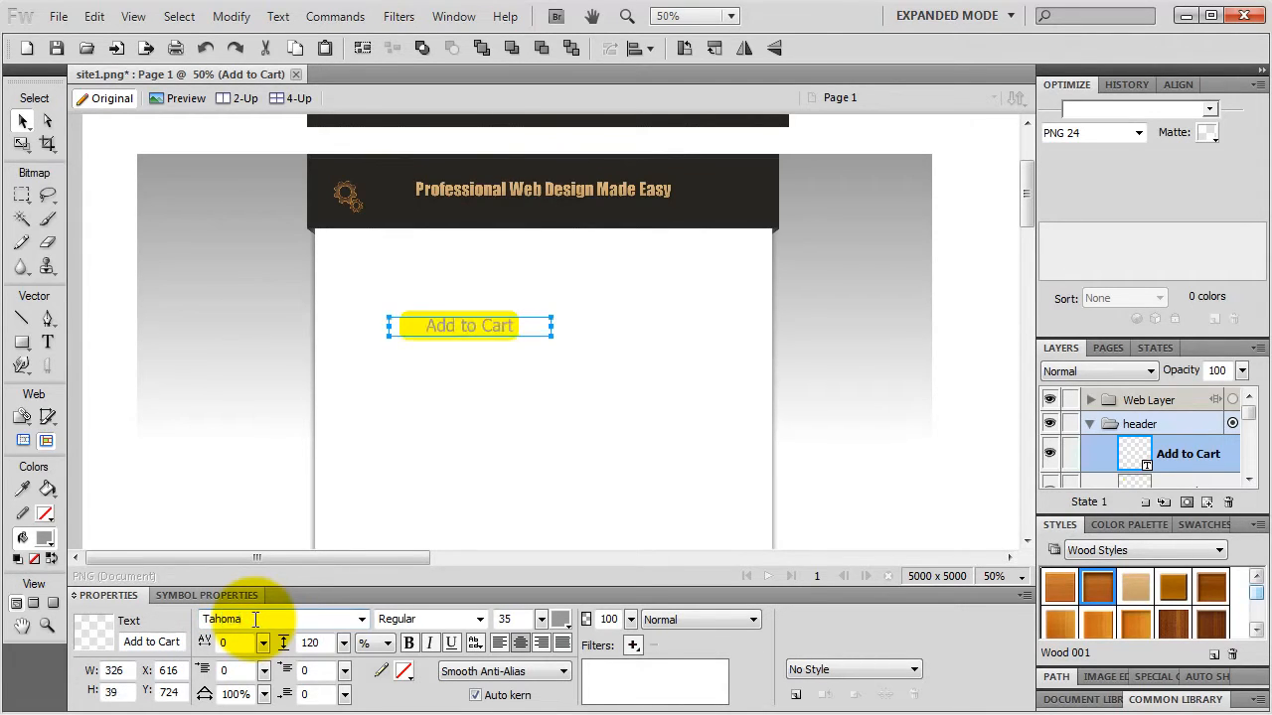
pyautogui.click(408, 643)
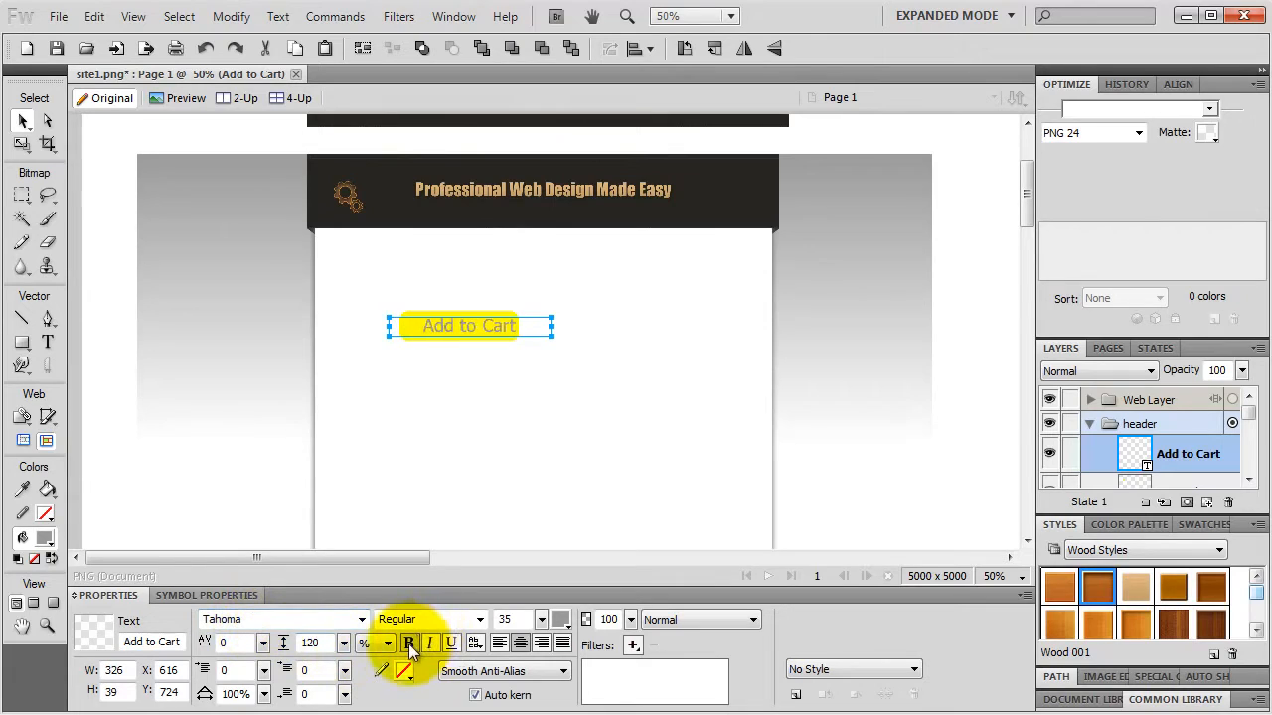
pyautogui.click(480, 619)
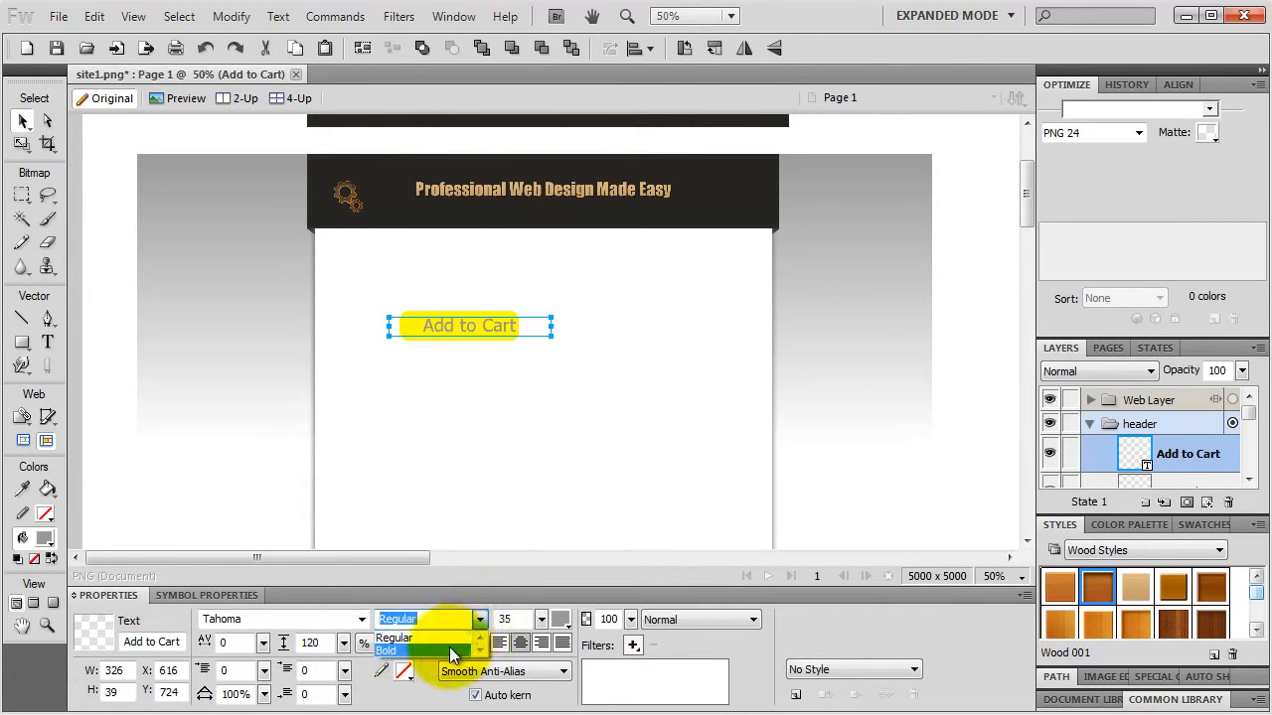
pyautogui.click(449, 647)
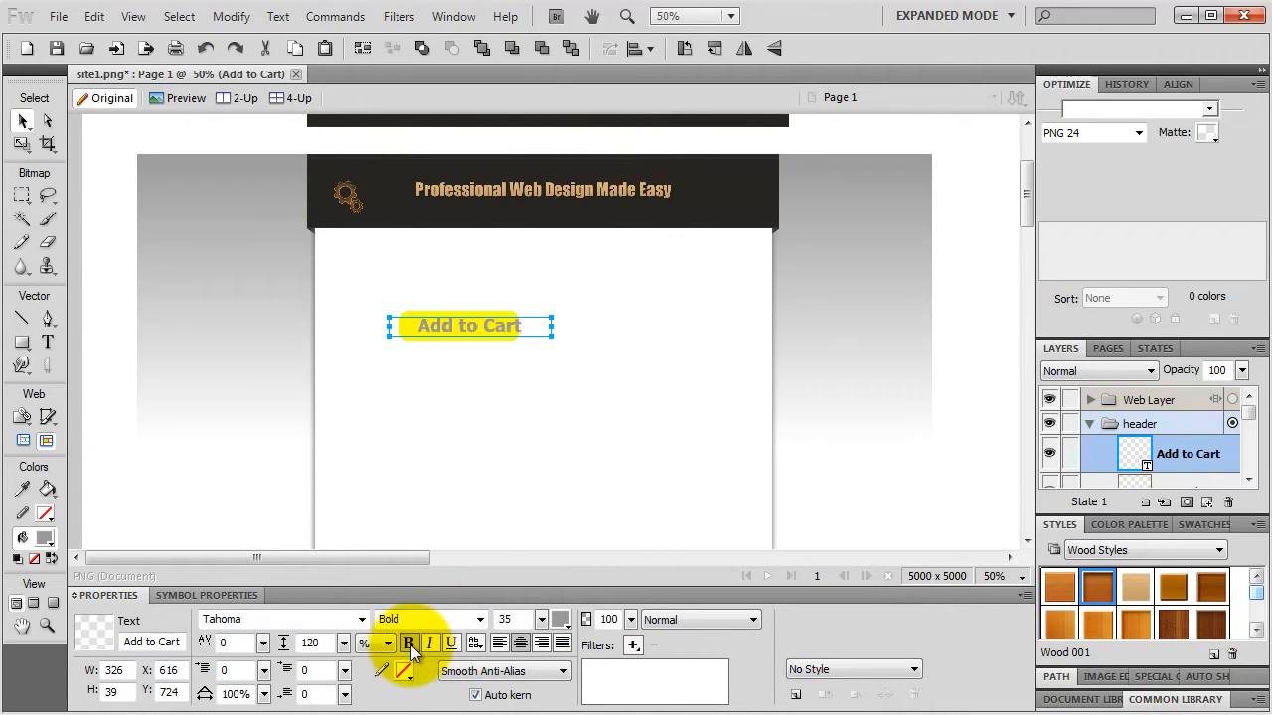
# - Format the "Add to Cart" text without the extra bold effect, at size 28 and in dark blue
pyautogui.click(410, 642)
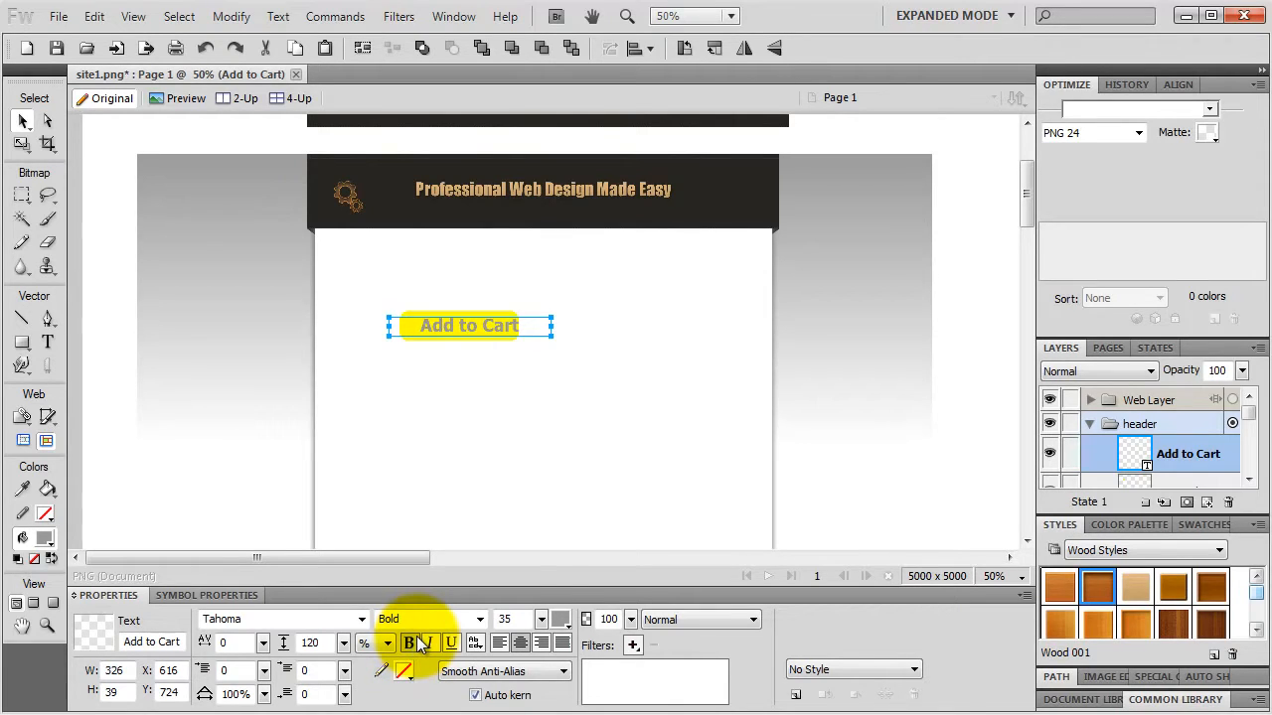
pyautogui.doubleClick(506, 619)
pyautogui.write('28')
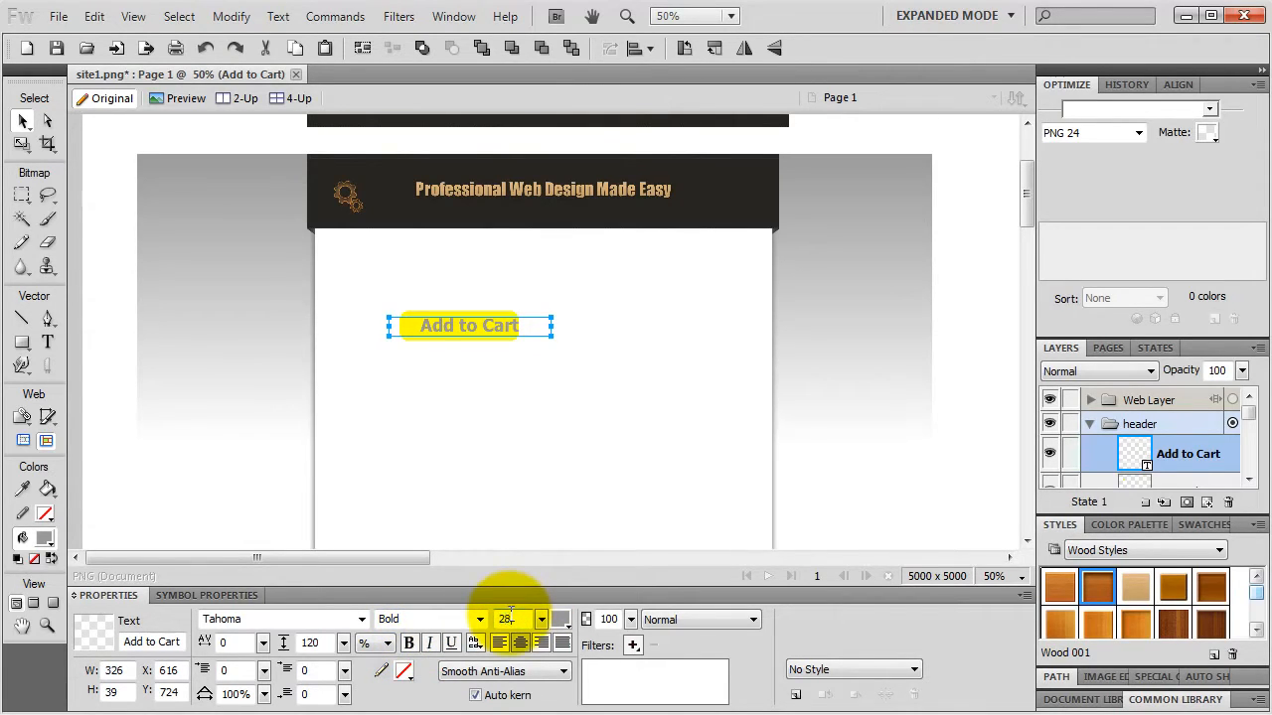
pyautogui.press('Return')
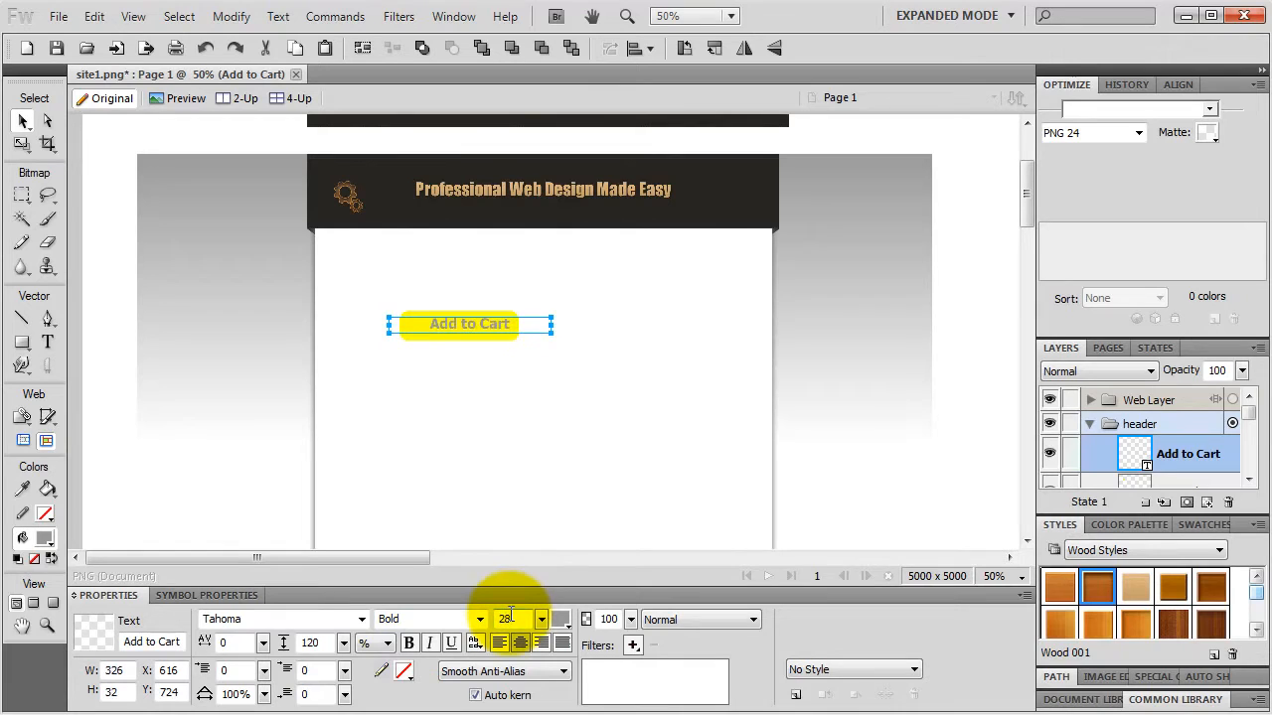
pyautogui.click(560, 619)
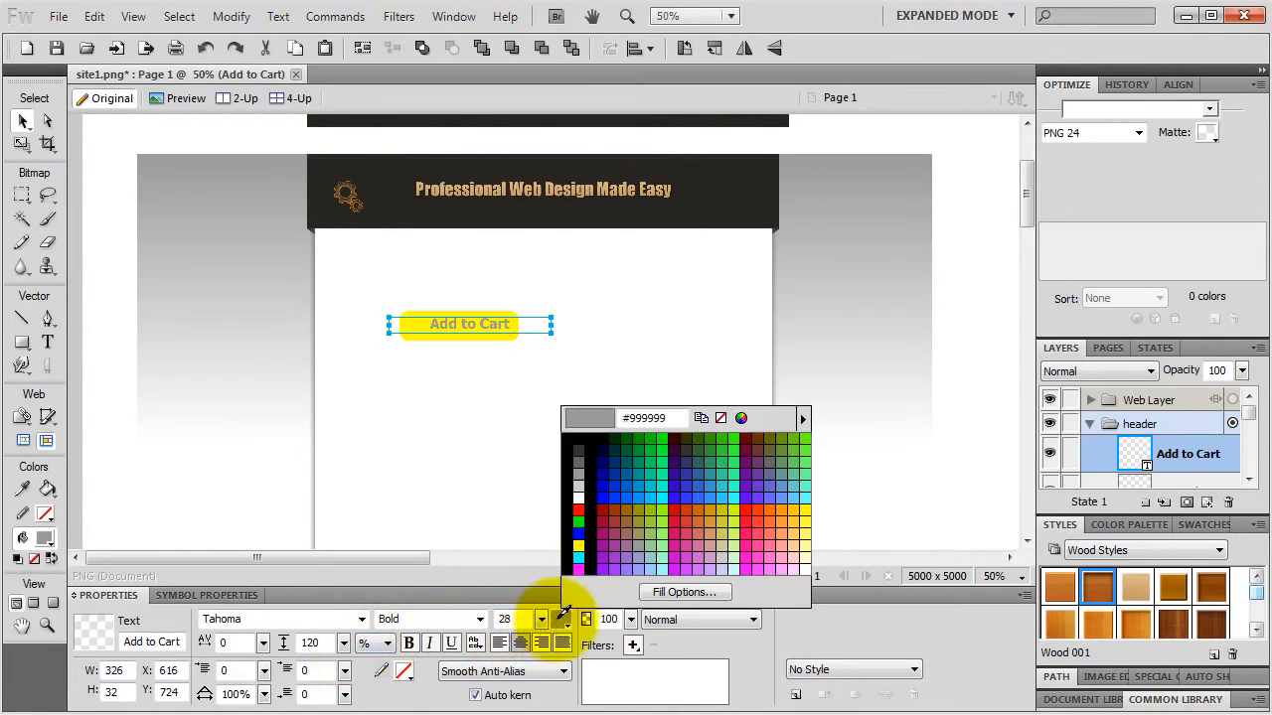
pyautogui.click(615, 462)
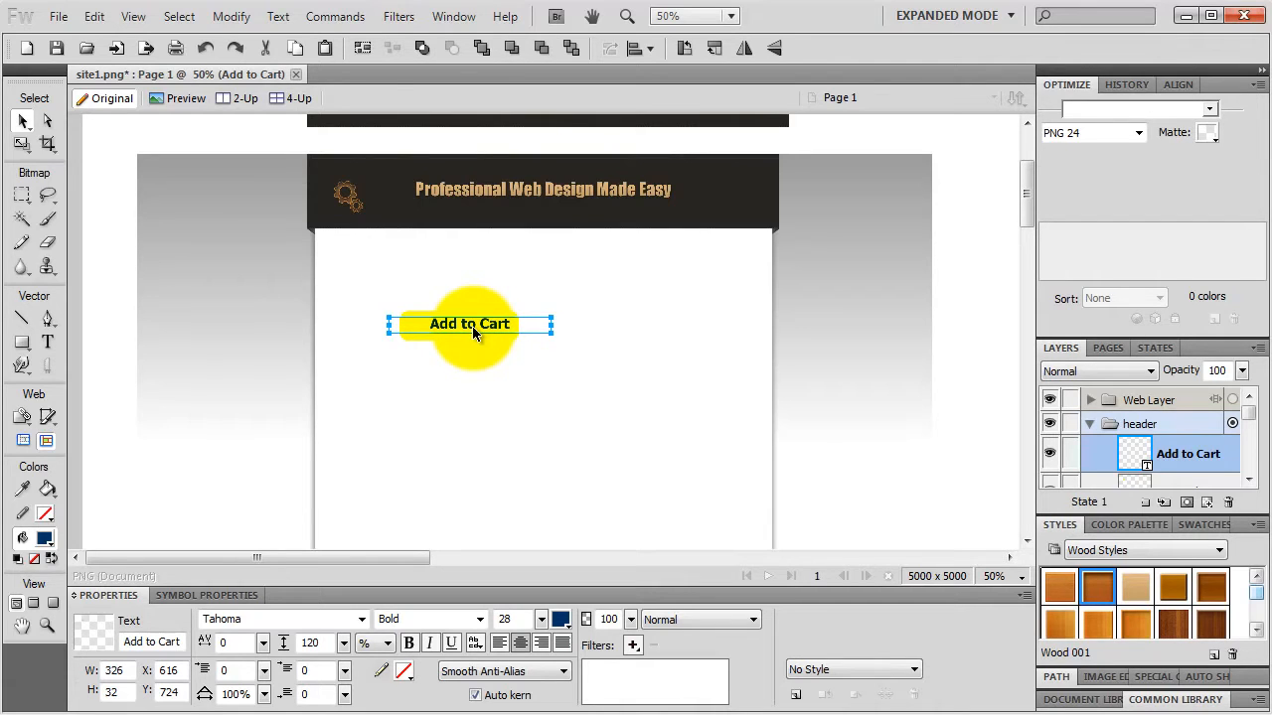
# - Narrow the "Add to Cart" text box to the yellow button's width, about 241 px, and shift it down to Y 728 to centre it
pyautogui.hotkey('ctrl', '=')
pyautogui.hotkey('ctrl', '=')
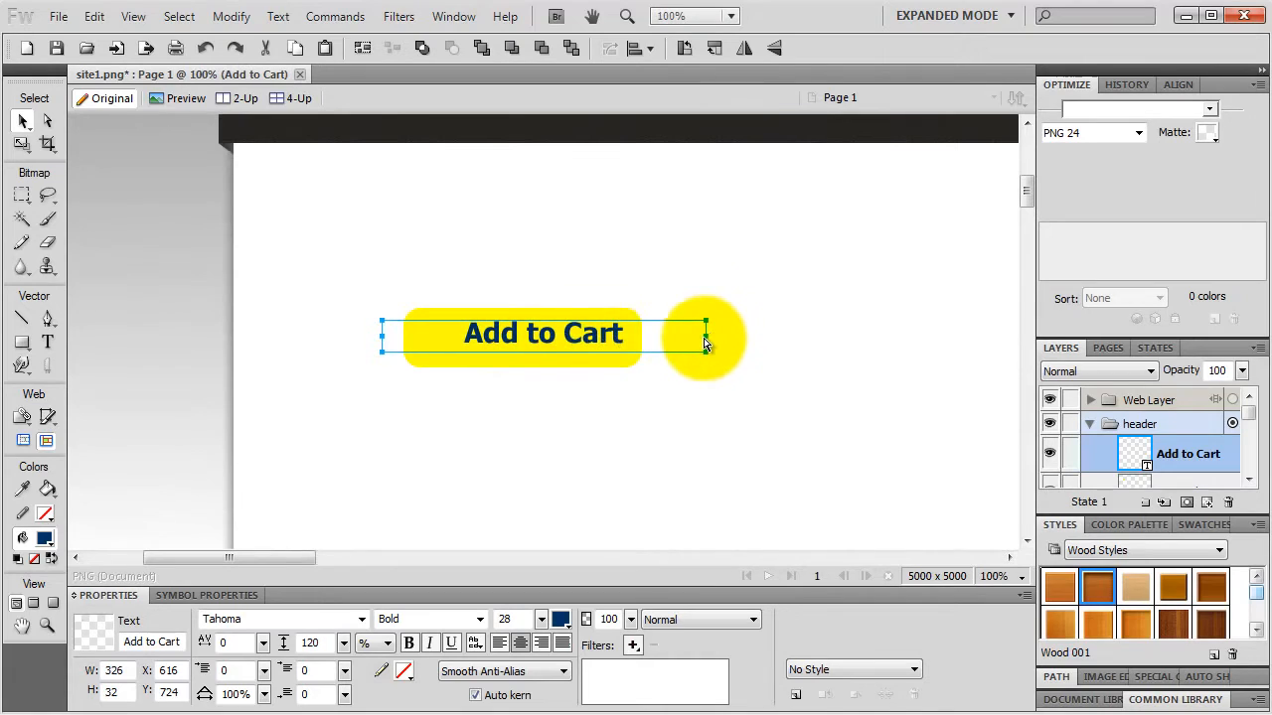
pyautogui.moveTo(706, 344); pyautogui.dragTo(643, 341)
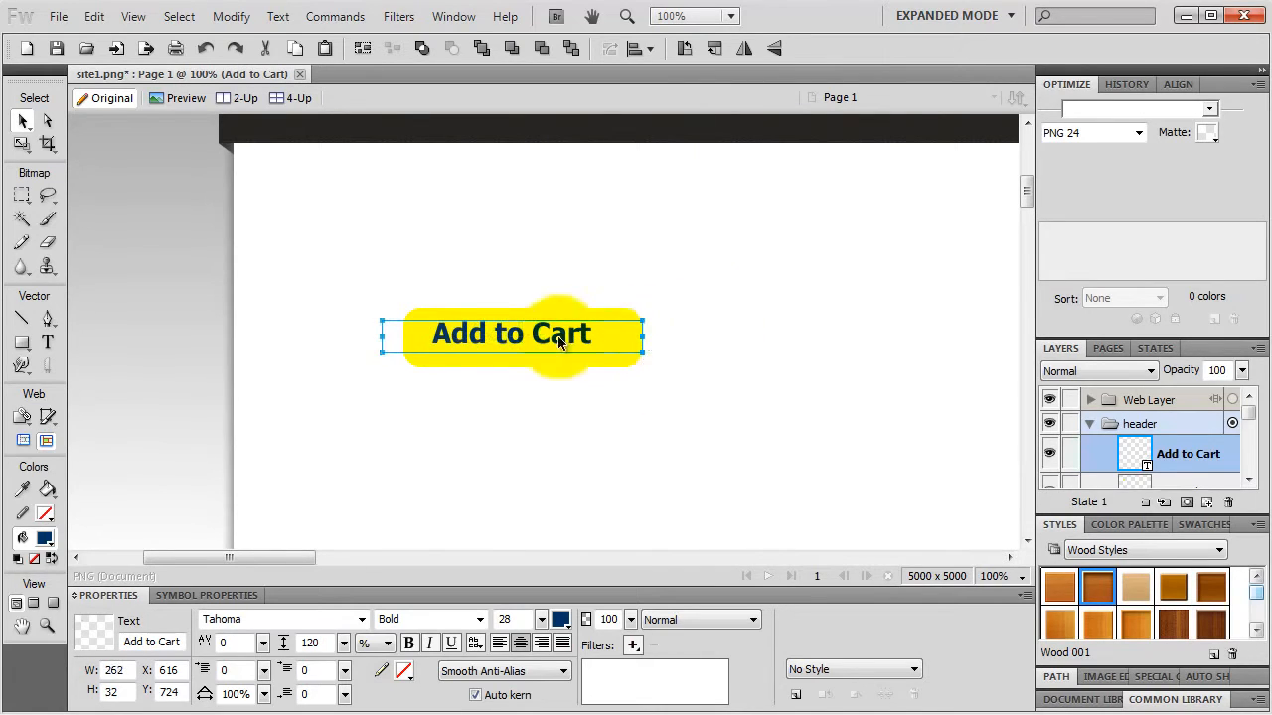
pyautogui.moveTo(387, 335); pyautogui.dragTo(402, 336)
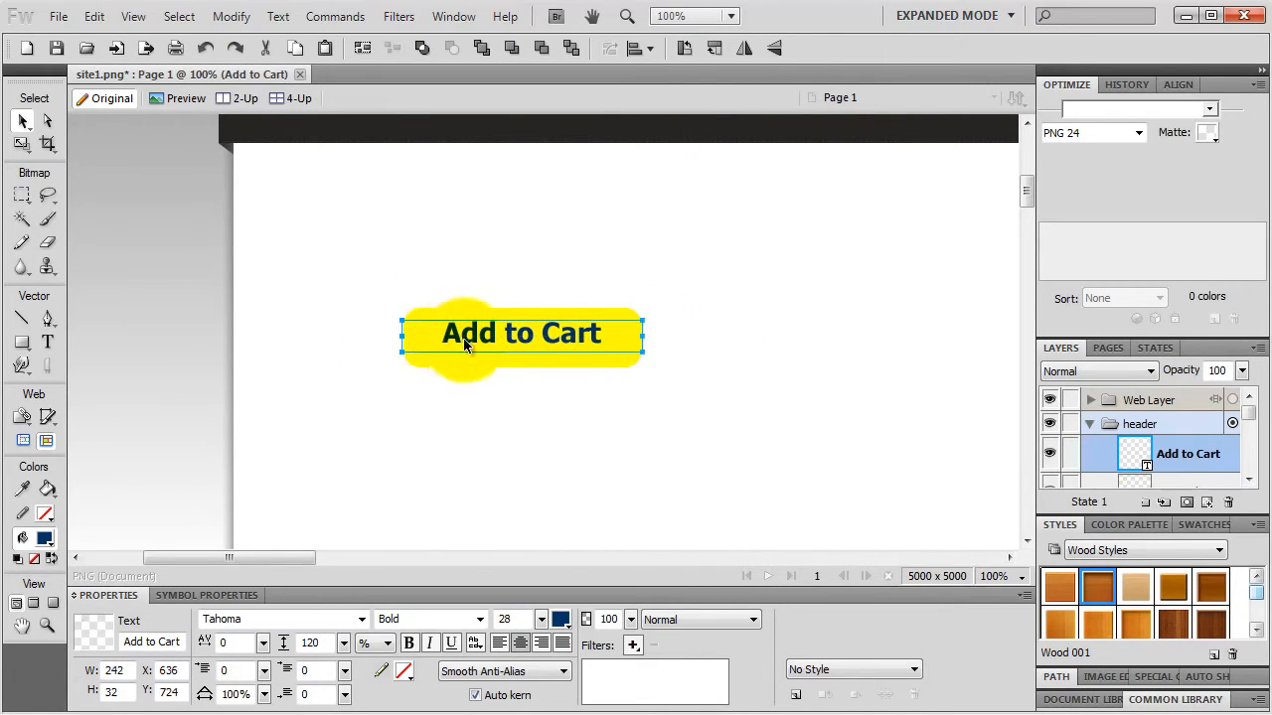
pyautogui.moveTo(532, 337); pyautogui.dragTo(530, 342)
pyautogui.moveTo(404, 336)
pyautogui.mouseDown()
pyautogui.moveTo(417, 343)
pyautogui.moveTo(402, 336)
pyautogui.mouseUp()
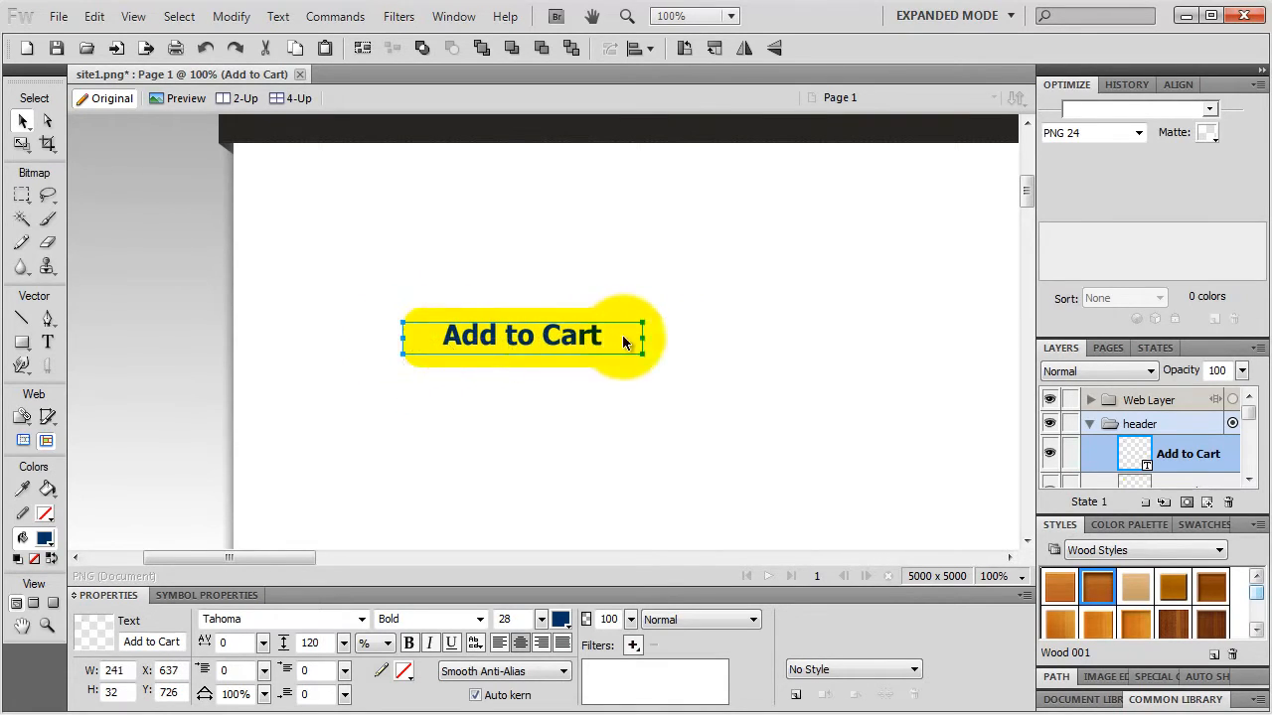
pyautogui.press('Down')
pyautogui.press('Down')
pyautogui.press('Down')
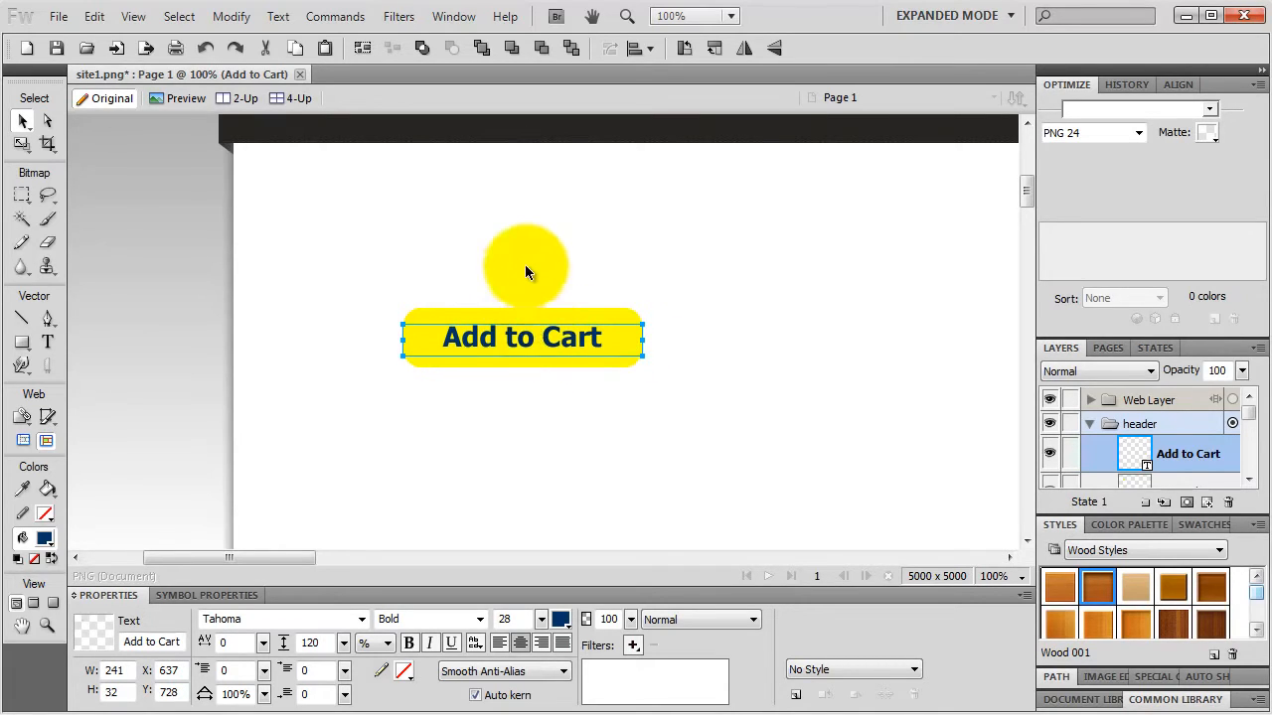
# - Deselect the text and select the yellow rounded rectangle behind it
pyautogui.click(526, 270)
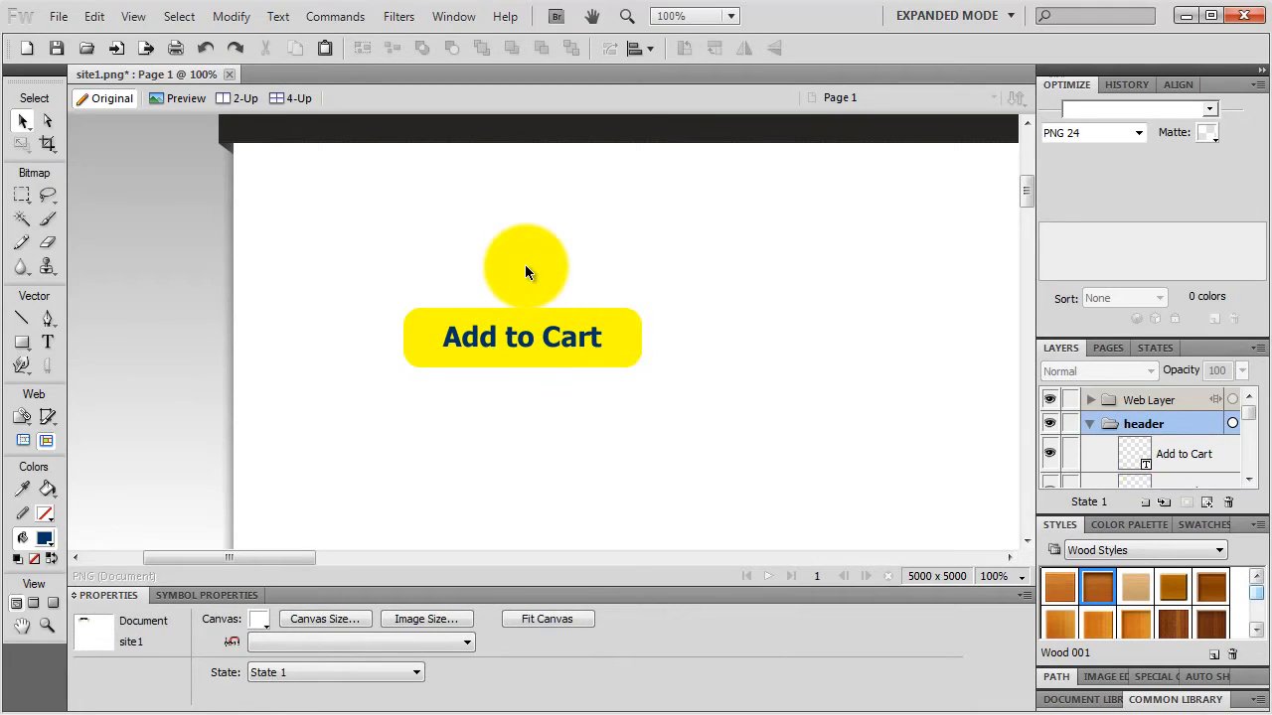
pyautogui.click(548, 319)
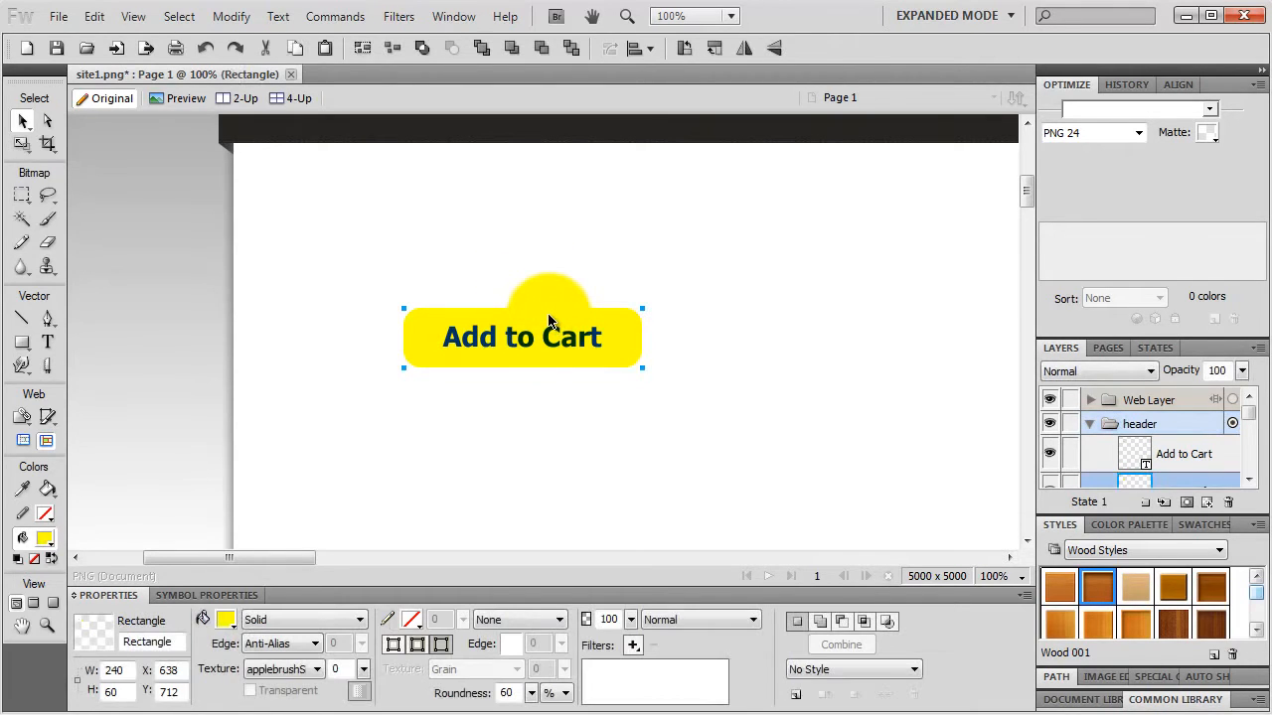
# - Apply a linear Auto Vector Mask fading downward to the yellow button rectangle and lengthen its gradient for a subtle fade
pyautogui.click(336, 17)
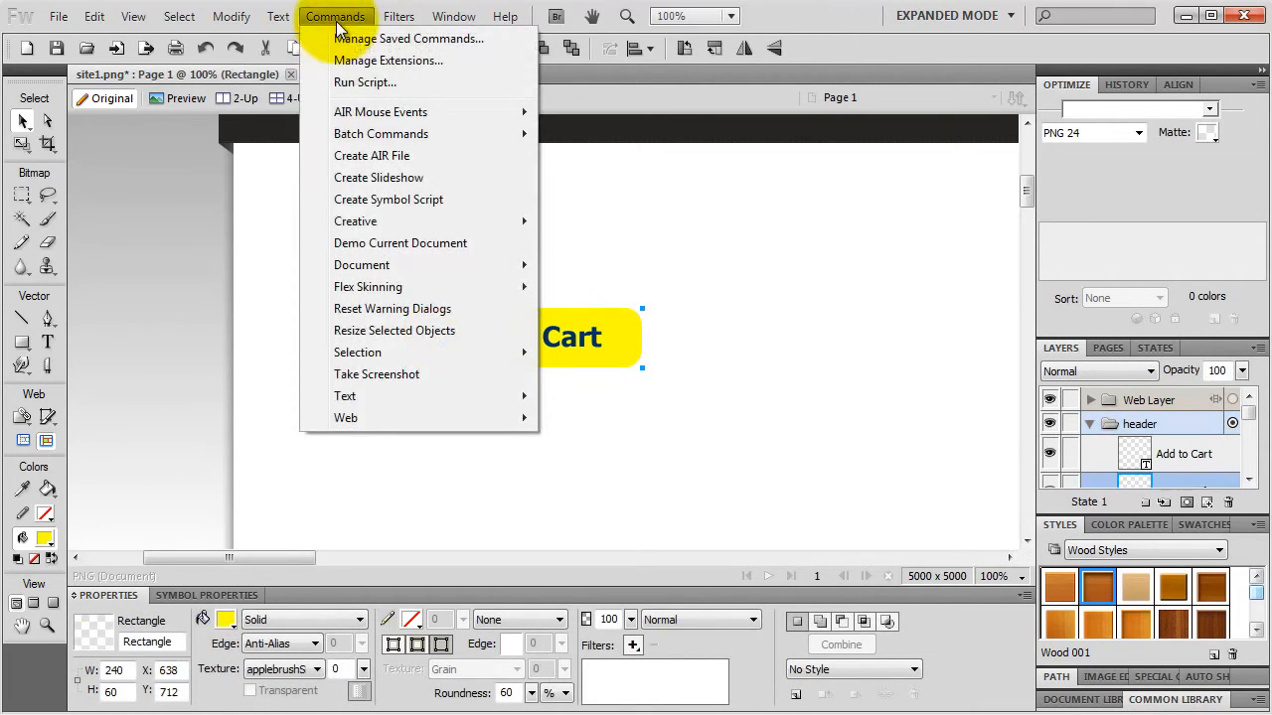
pyautogui.moveTo(386, 217)
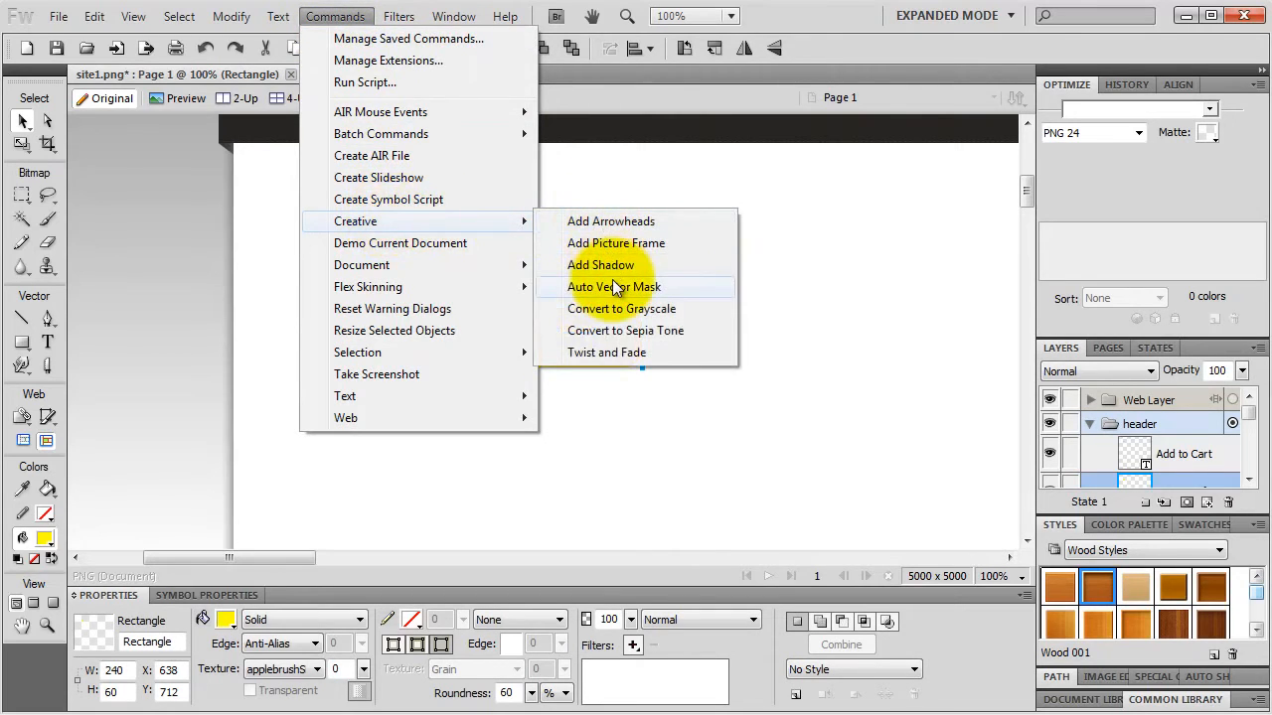
pyautogui.click(644, 285)
pyautogui.moveTo(647, 260); pyautogui.dragTo(780, 236)
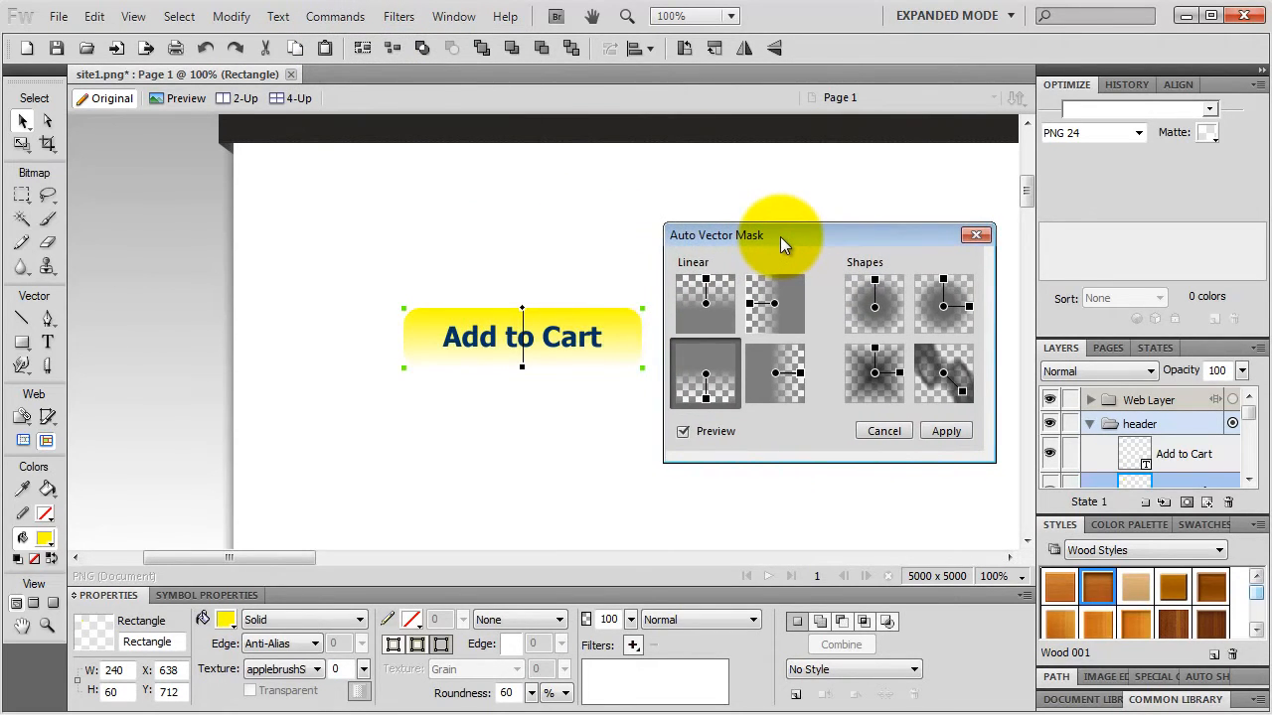
pyautogui.click(701, 376)
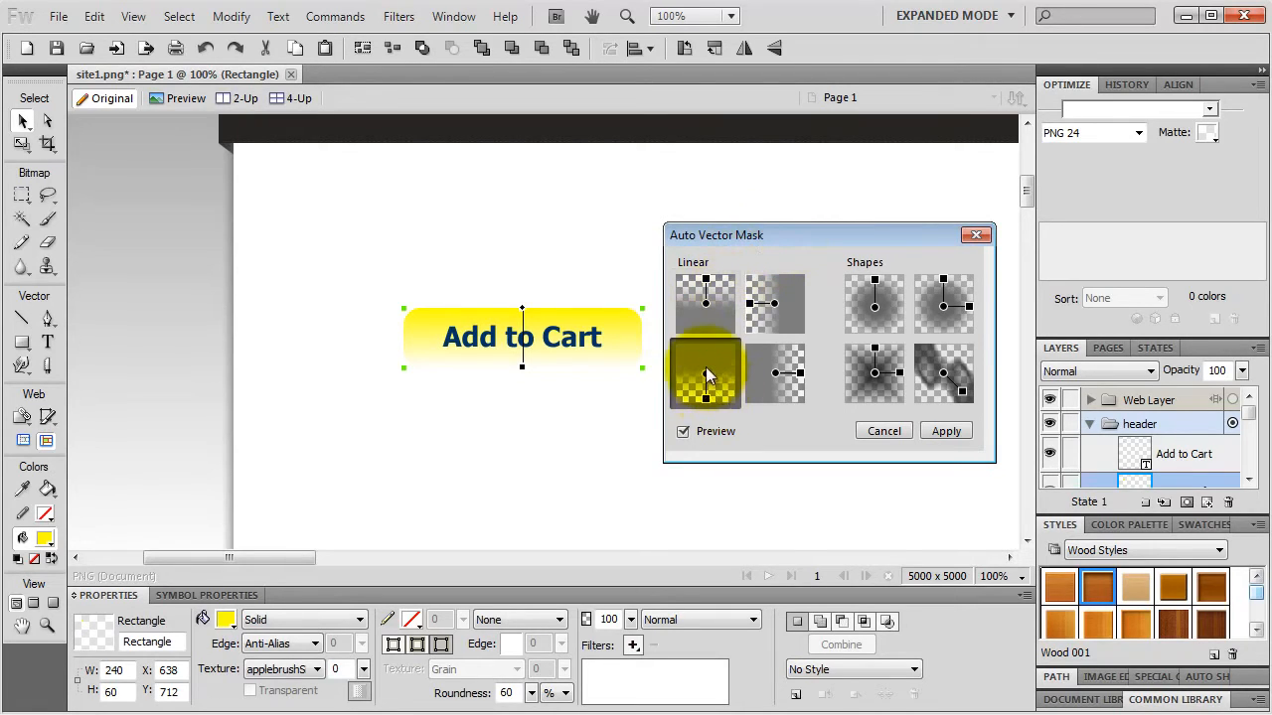
pyautogui.click(948, 432)
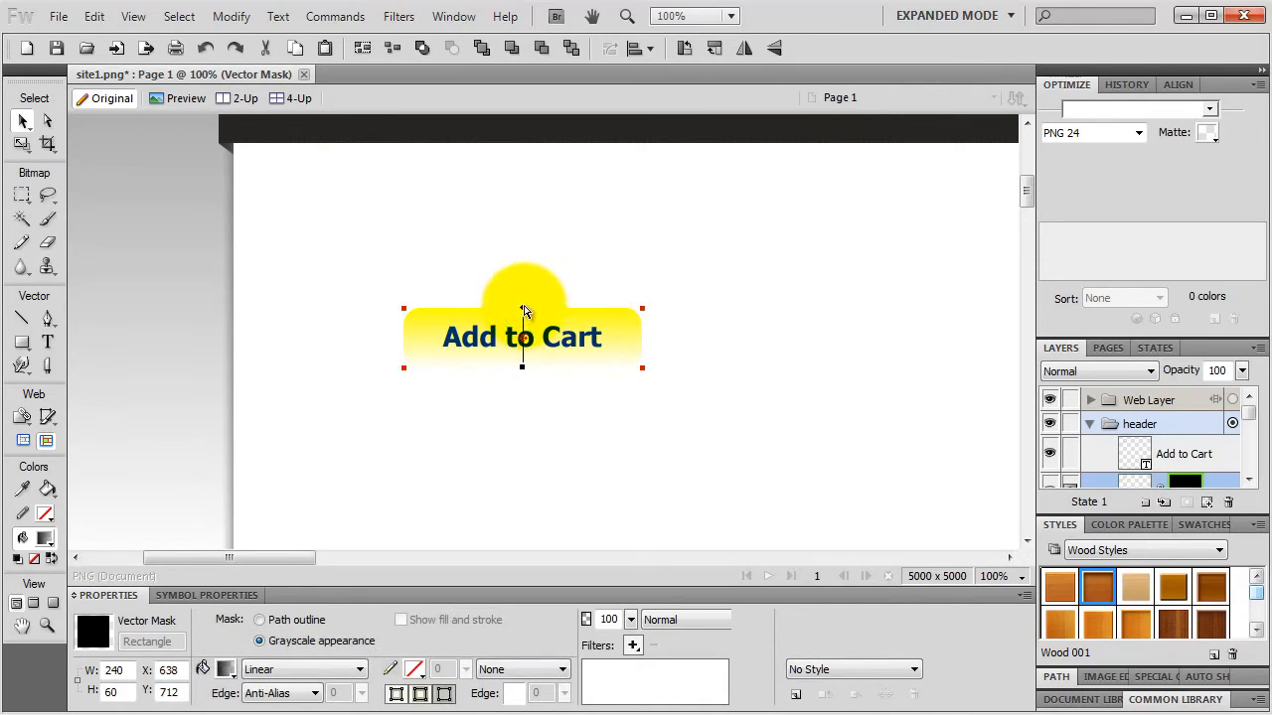
pyautogui.moveTo(524, 311); pyautogui.dragTo(721, 500)
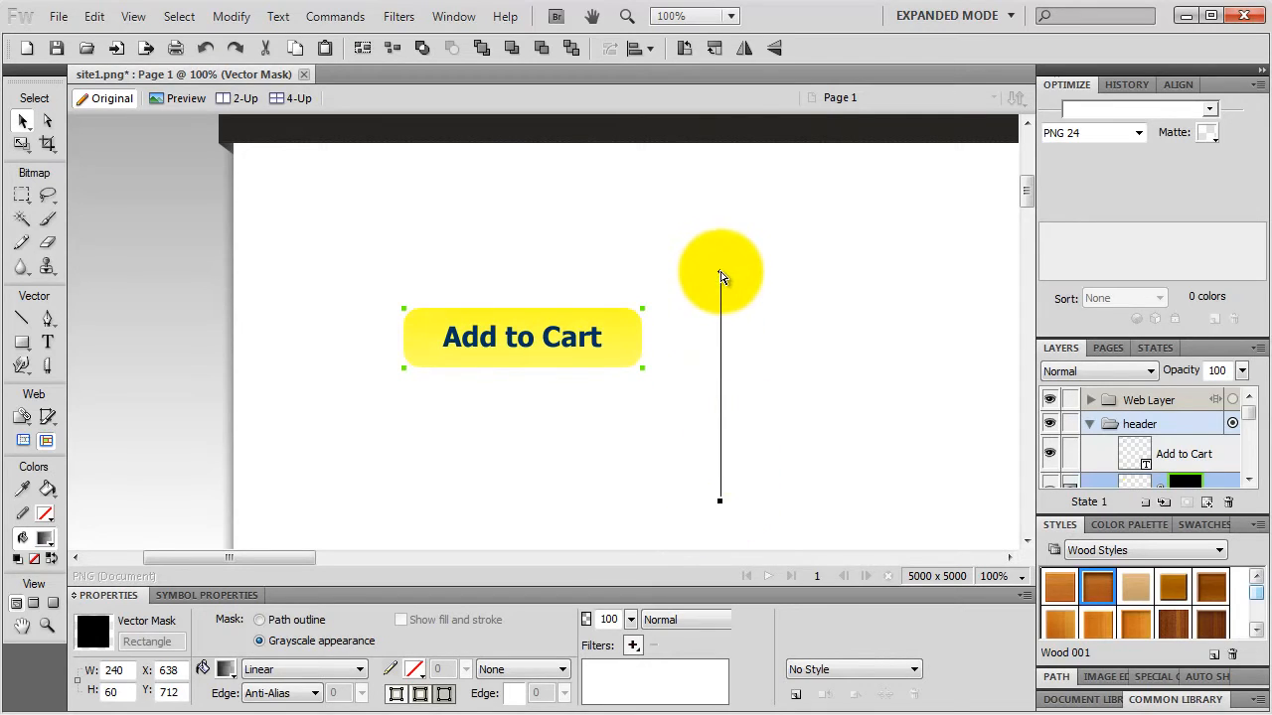
pyautogui.moveTo(722, 278); pyautogui.dragTo(564, 334)
# - Apply the same downward linear Auto Vector Mask to the "Add to Cart" text and lengthen its gradient well beyond the text
pyautogui.click(566, 340)
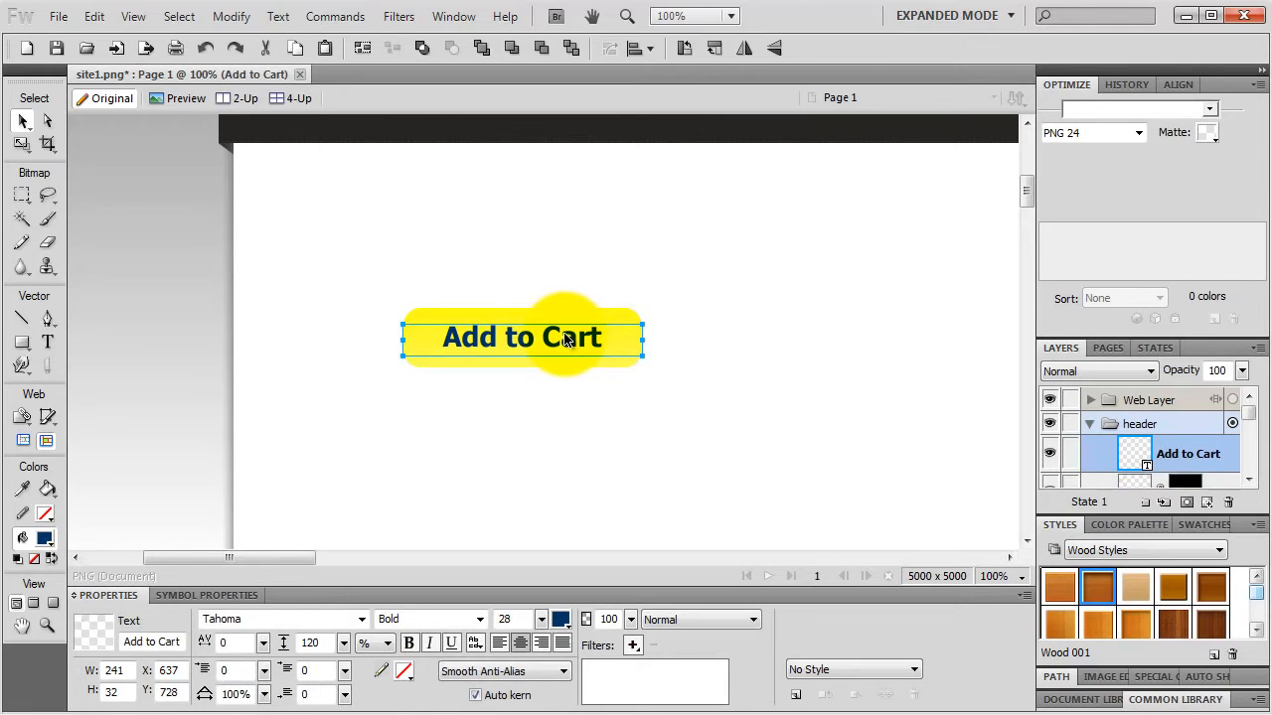
pyautogui.click(335, 16)
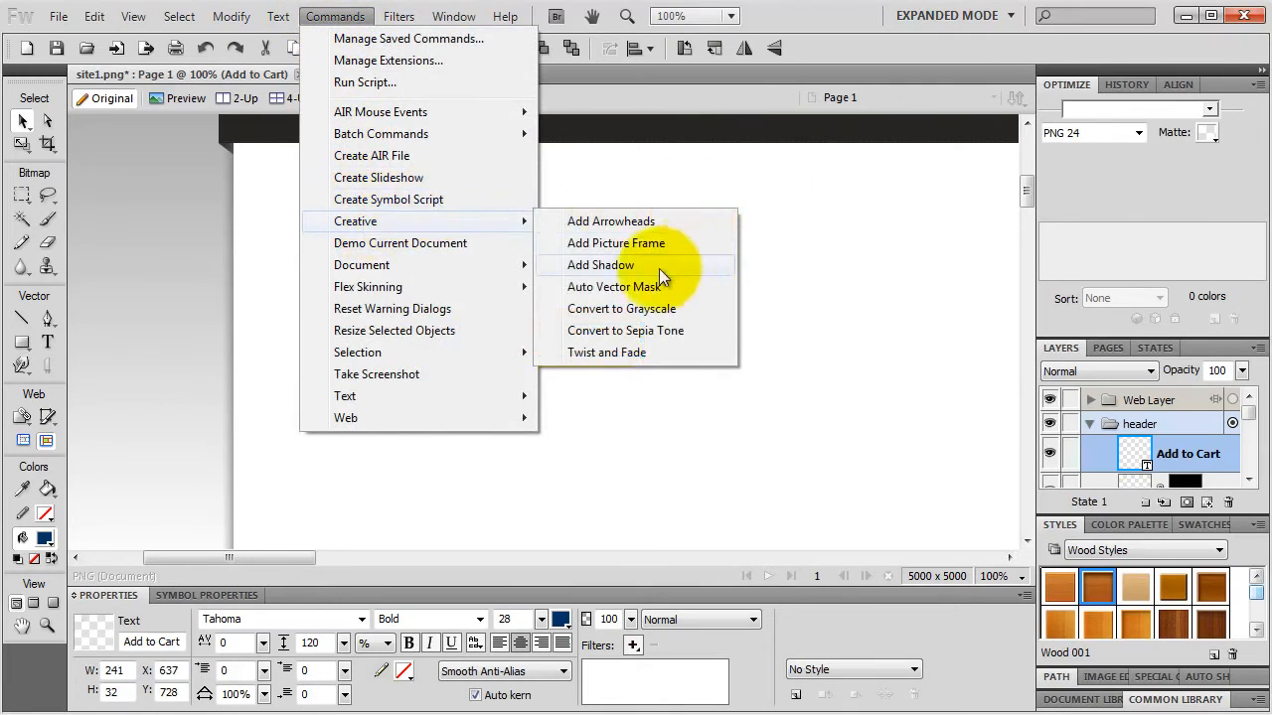
pyautogui.click(635, 286)
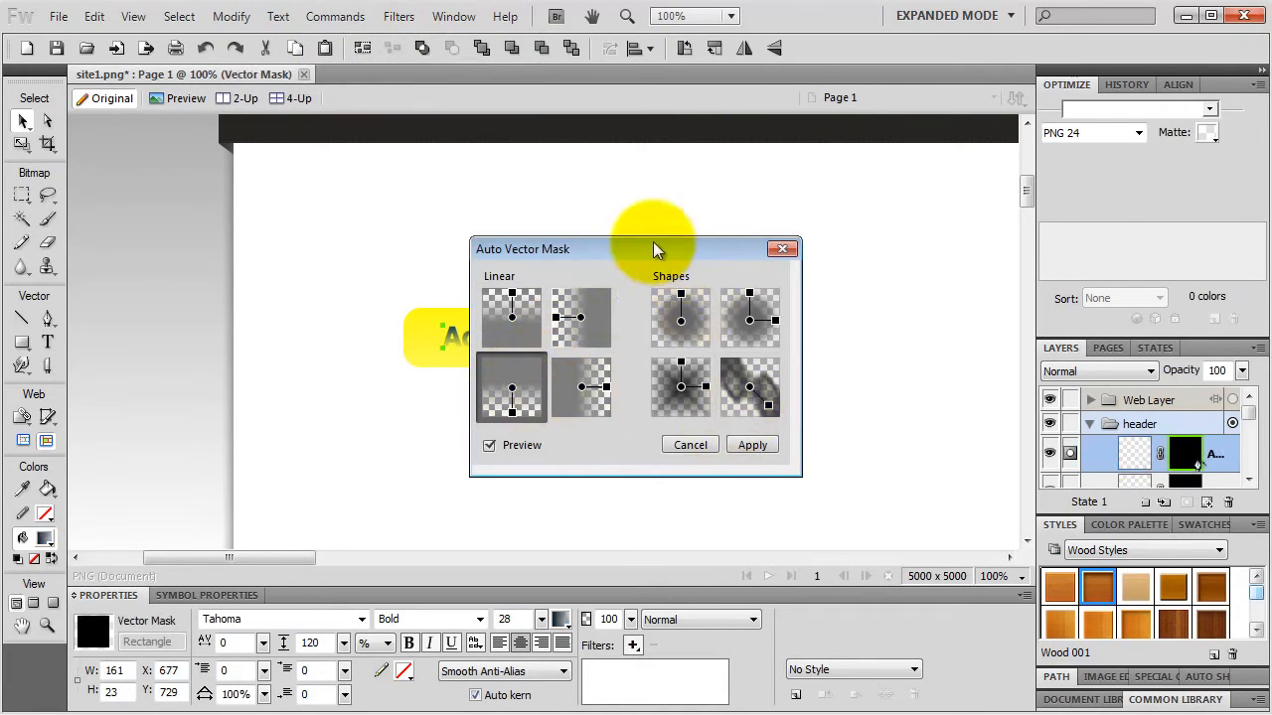
pyautogui.moveTo(646, 249); pyautogui.dragTo(792, 239)
pyautogui.doubleClick(651, 419)
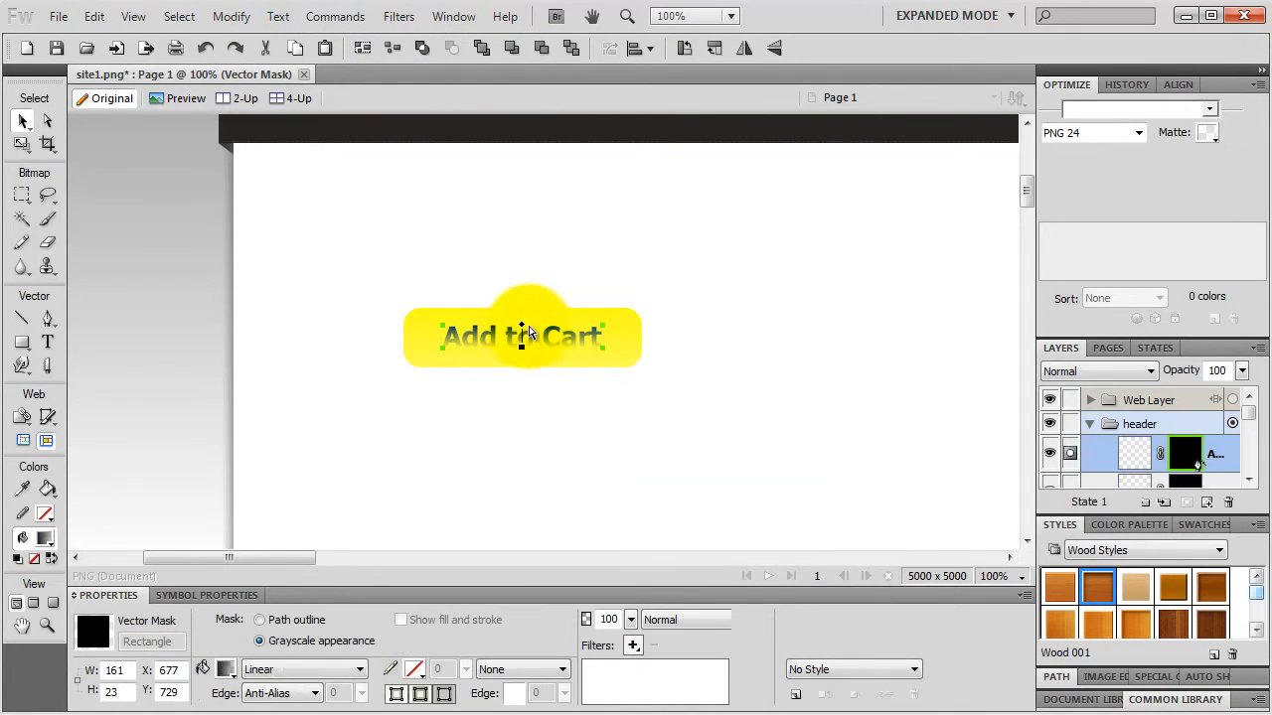
pyautogui.moveTo(520, 328); pyautogui.dragTo(684, 434)
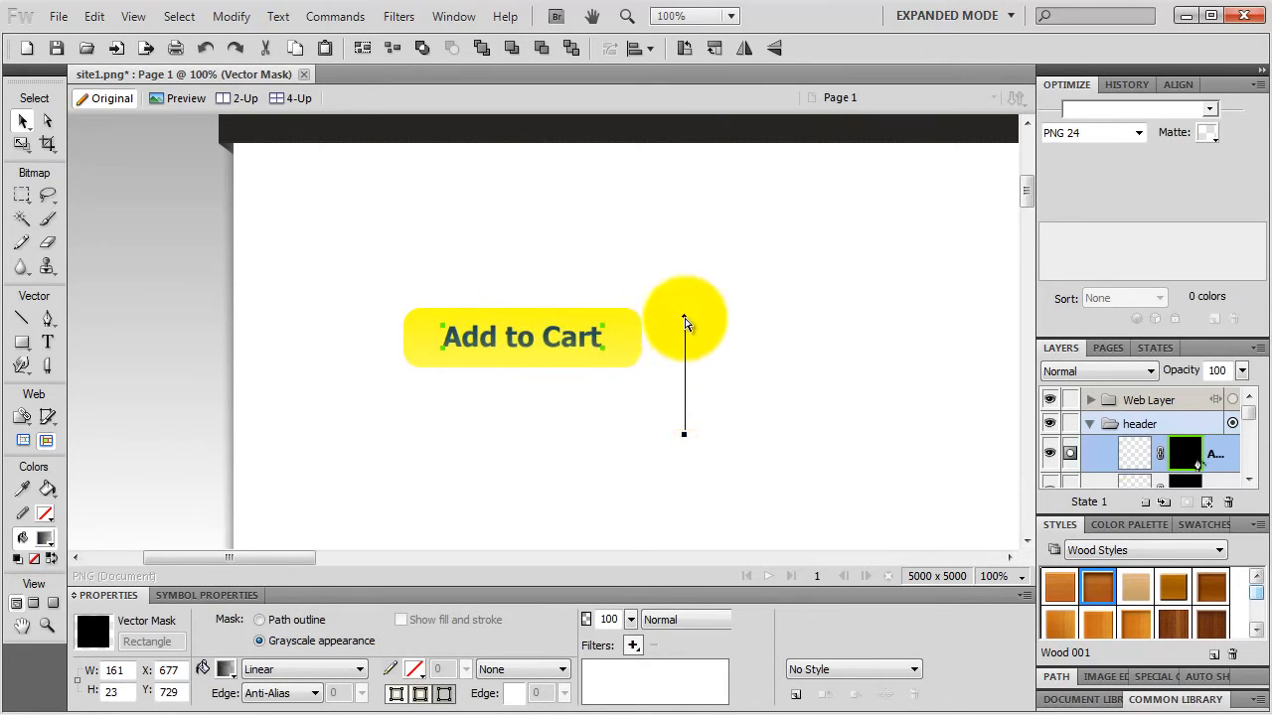
pyautogui.moveTo(684, 318)
pyautogui.mouseDown()
pyautogui.moveTo(694, 290)
pyautogui.moveTo(692, 328)
pyautogui.mouseUp()
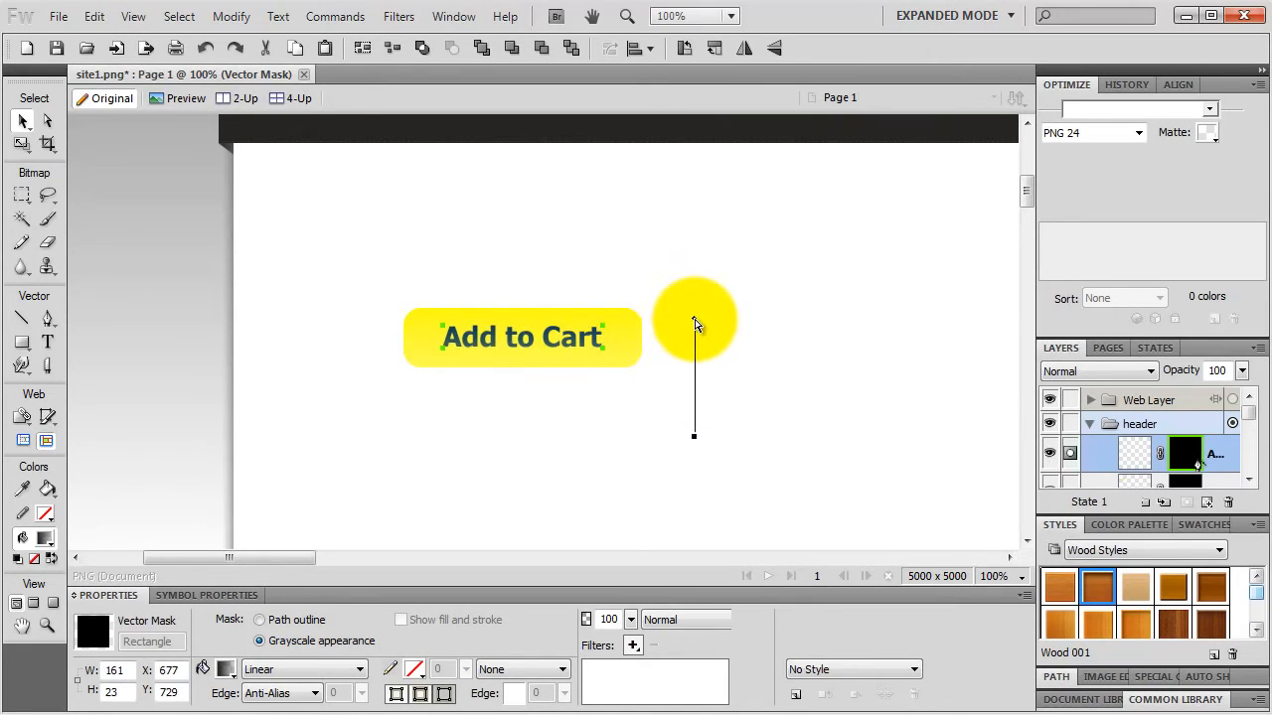
pyautogui.click(672, 240)
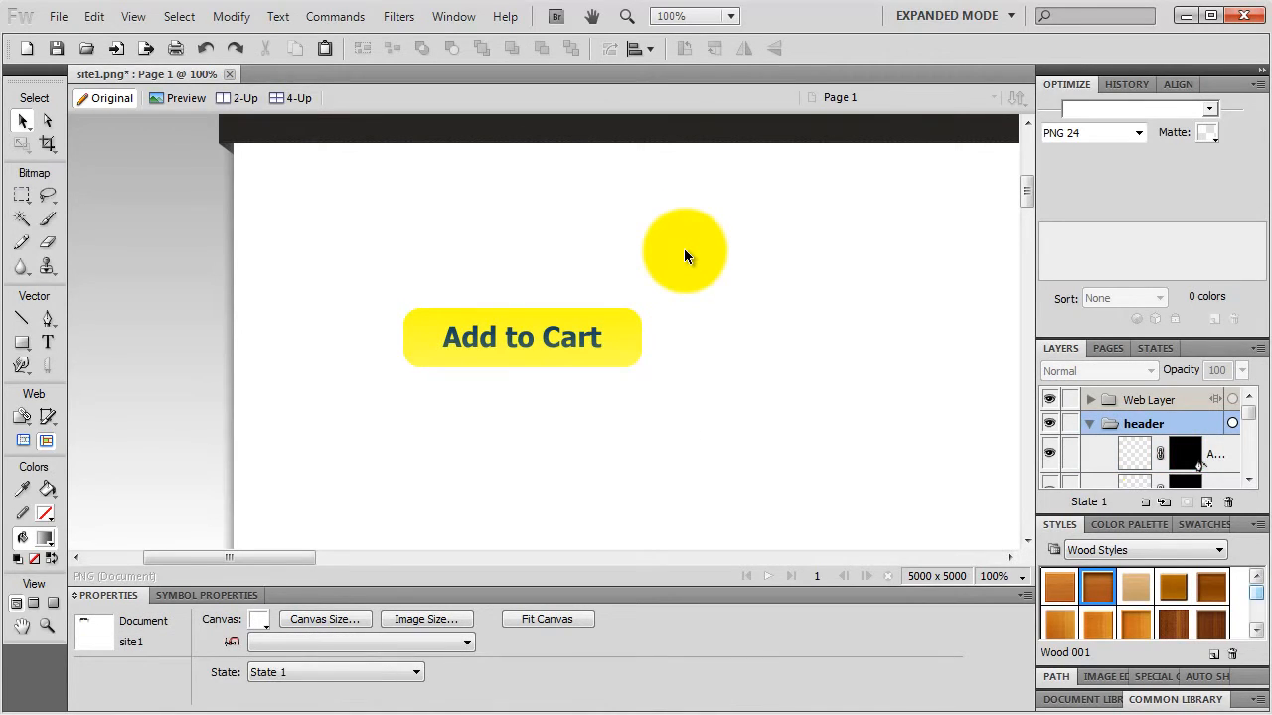
# - Duplicate the yellow rectangle, place the copy directly beneath the original at X 638, Y 772, and fill it with #999999
pyautogui.click(615, 323)
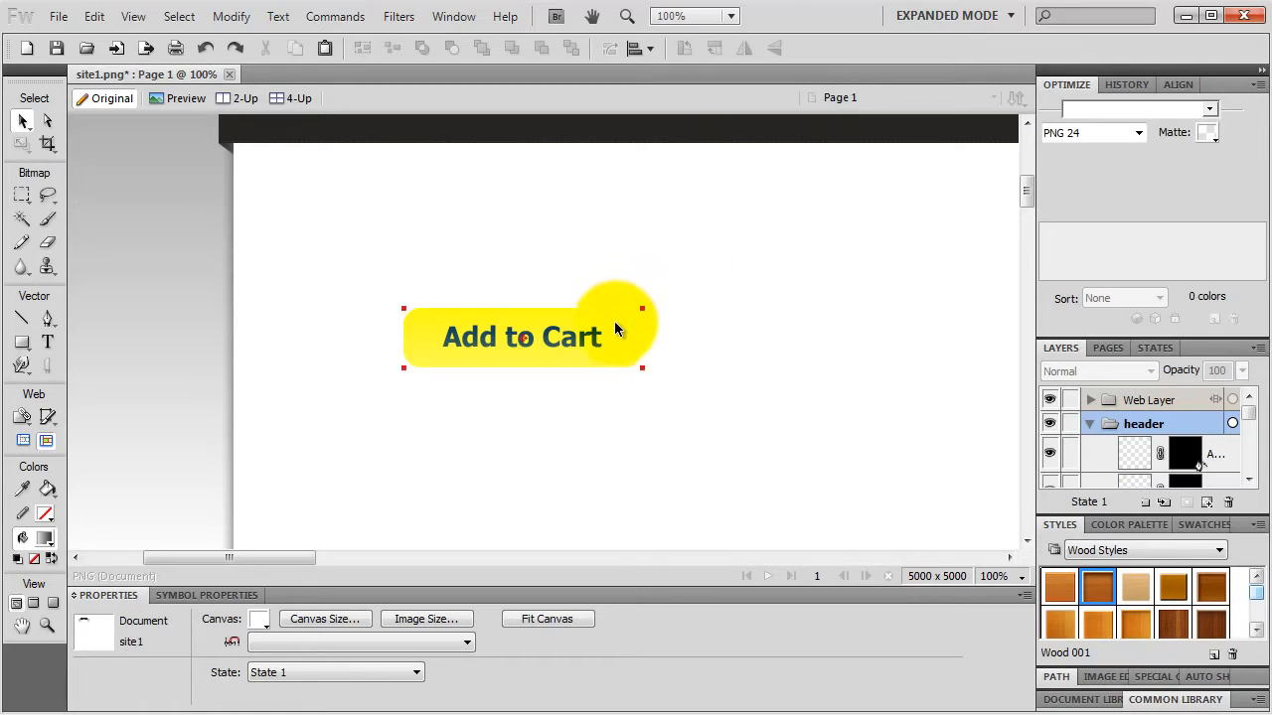
pyautogui.moveTo(613, 317); pyautogui.dragTo(619, 311)
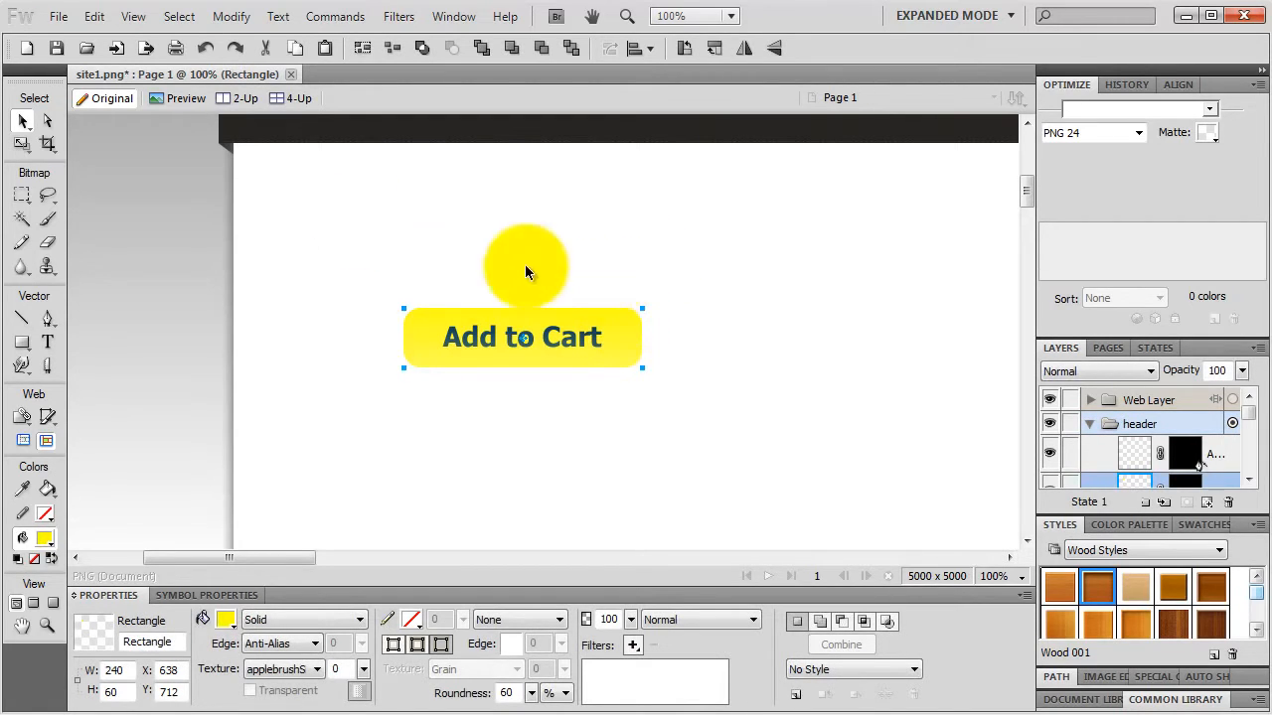
pyautogui.click(94, 17)
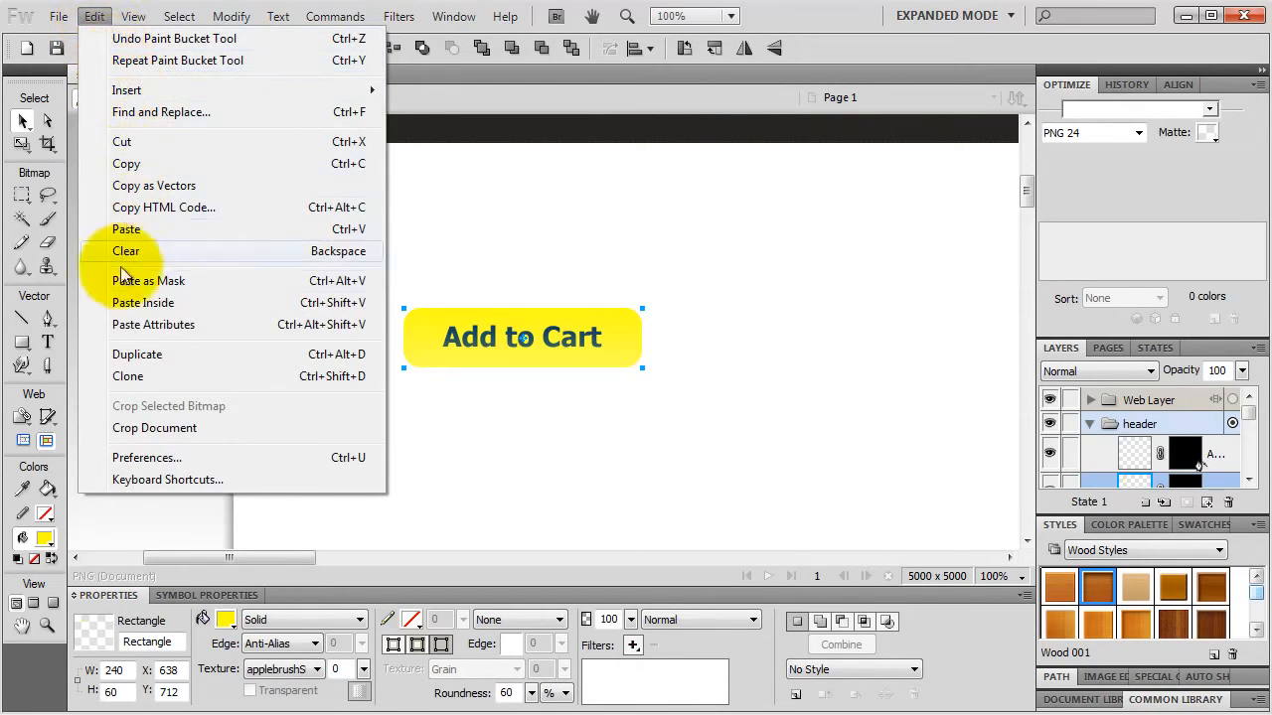
pyautogui.click(157, 356)
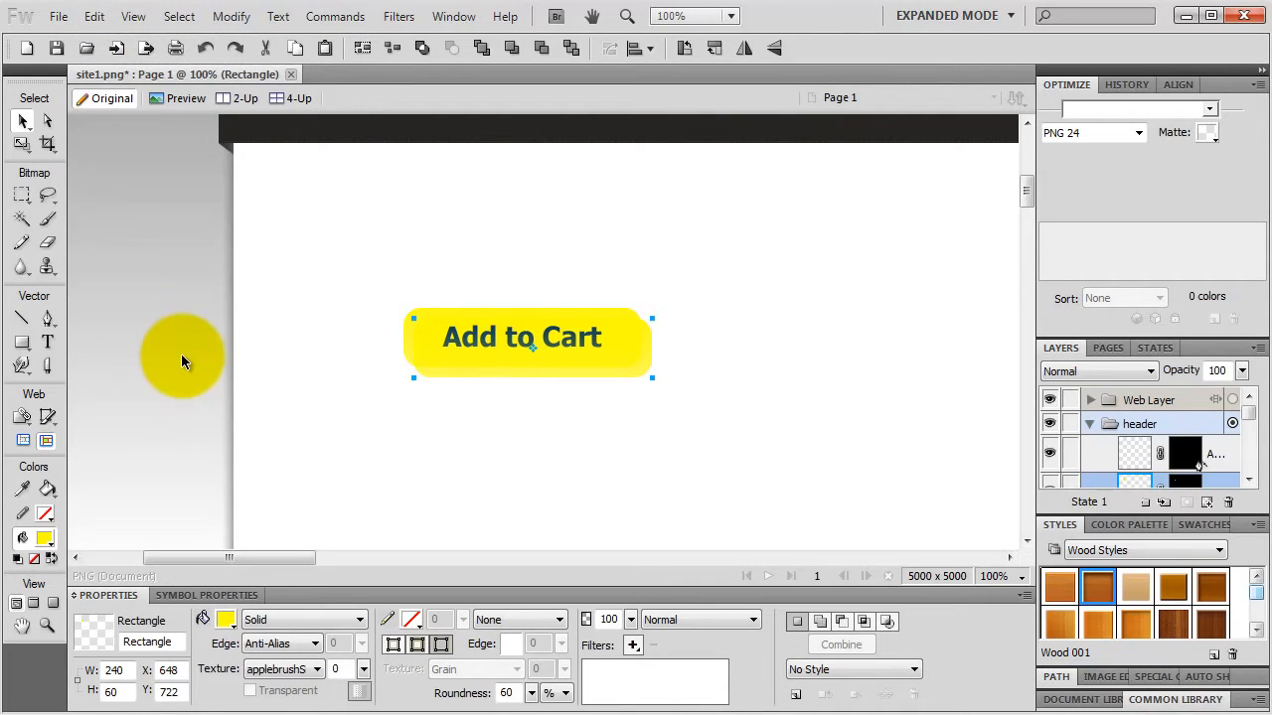
pyautogui.moveTo(498, 368); pyautogui.dragTo(490, 420)
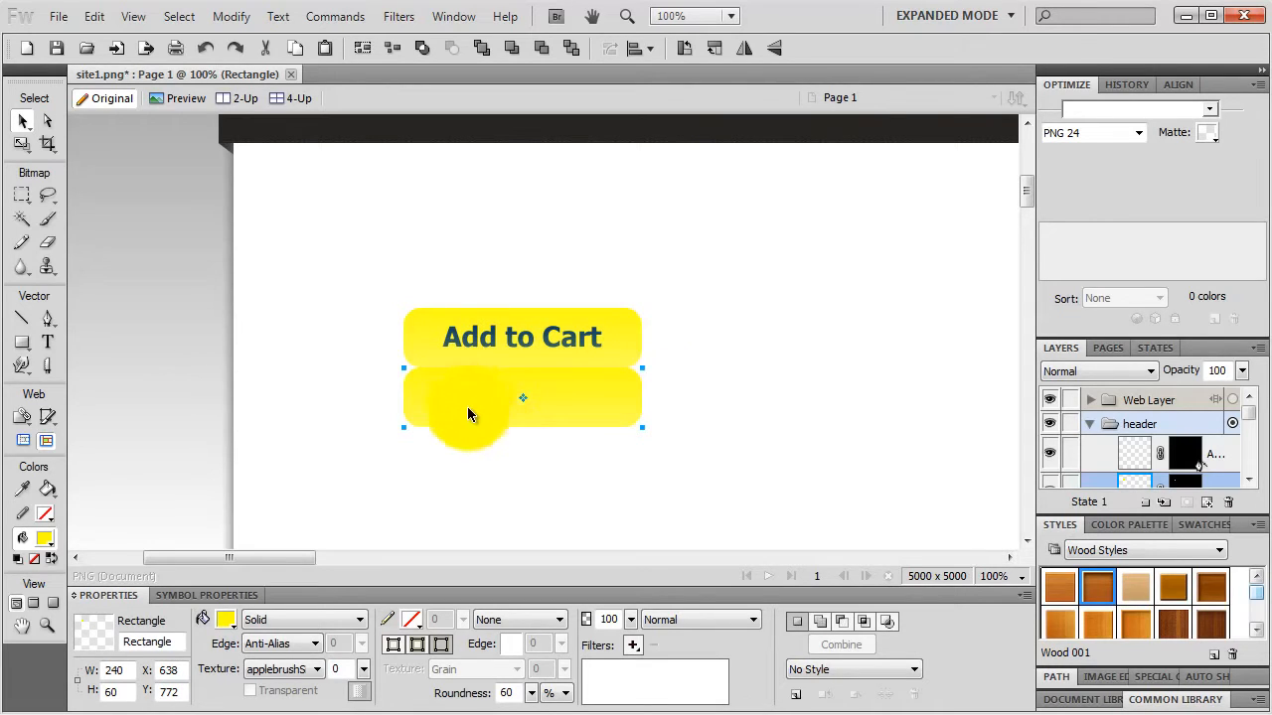
pyautogui.click(225, 619)
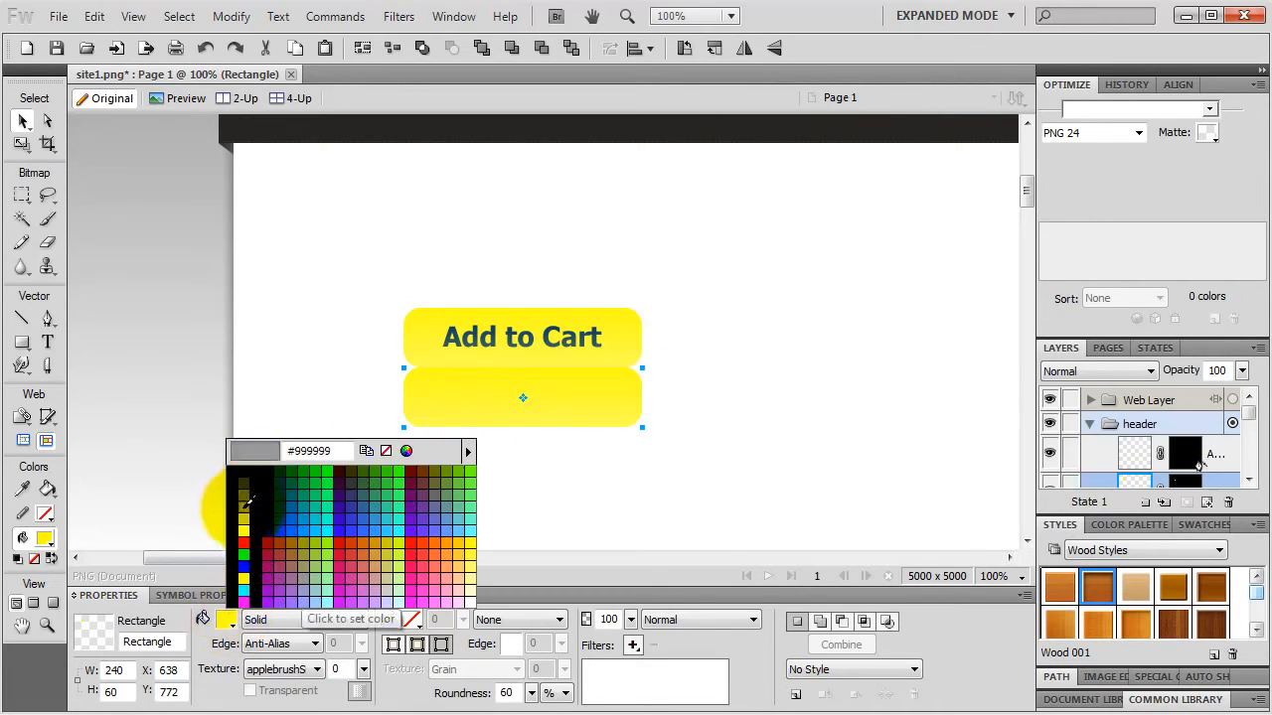
pyautogui.click(245, 504)
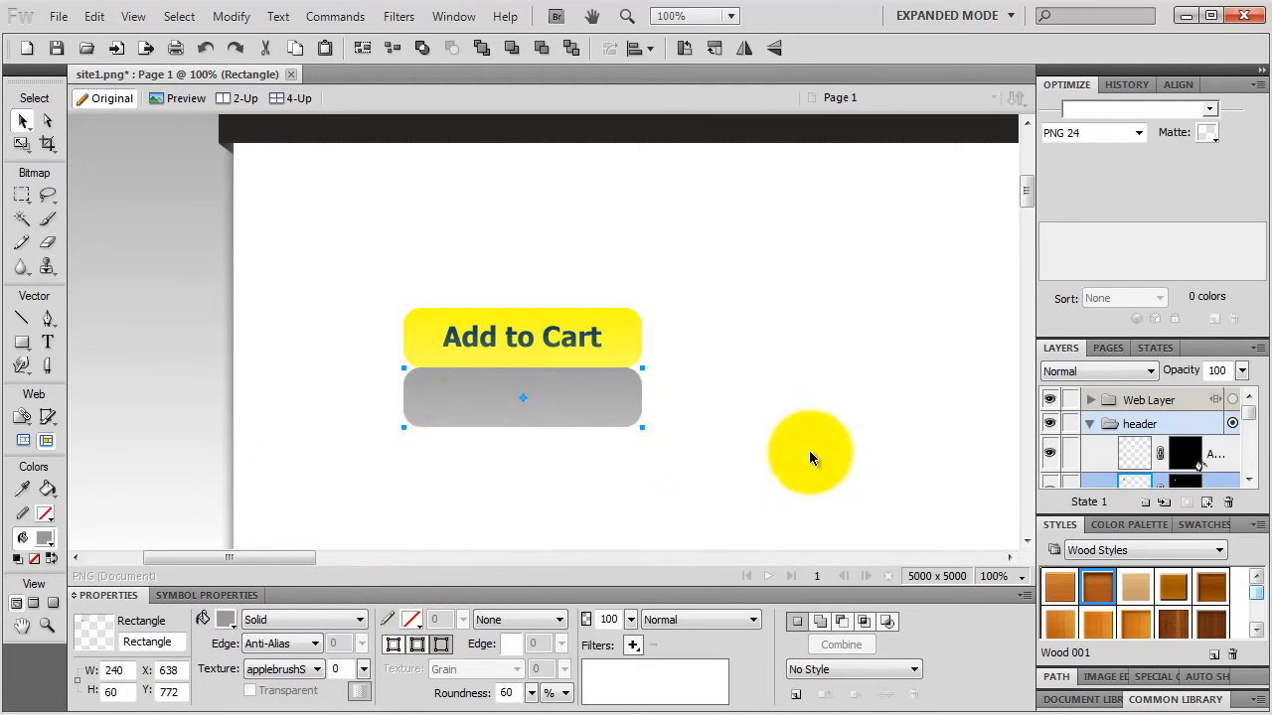
# - Shorten and reposition the grey copy's vector mask gradient so the shape fades out downward like a reflection
pyautogui.click(1180, 484)
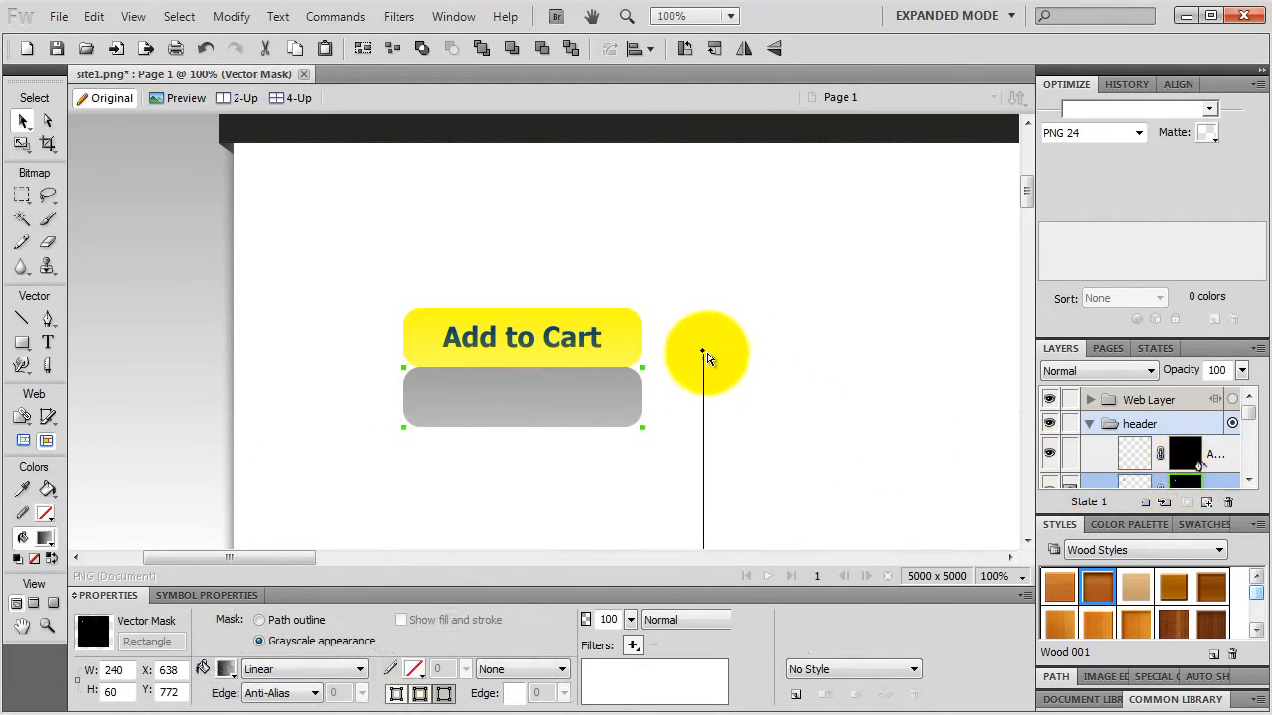
pyautogui.moveTo(705, 350); pyautogui.dragTo(701, 253)
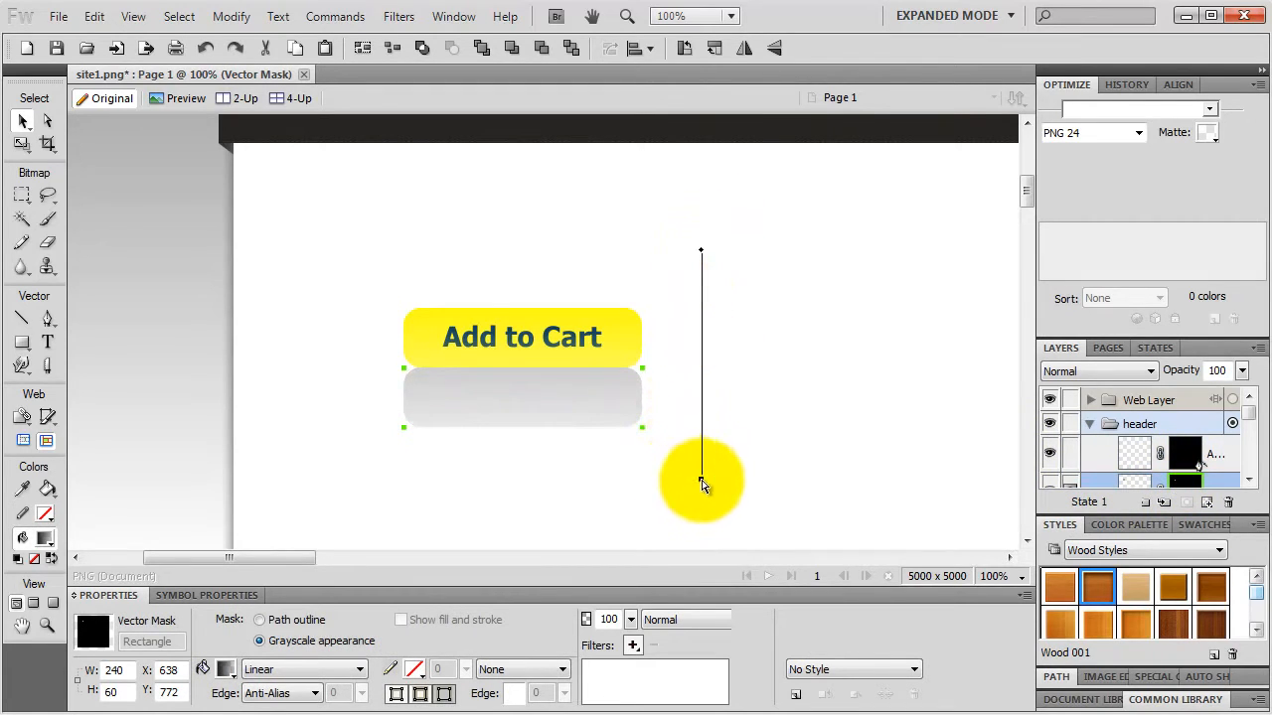
pyautogui.moveTo(701, 478); pyautogui.dragTo(701, 325)
pyautogui.moveTo(701, 253); pyautogui.dragTo(711, 341)
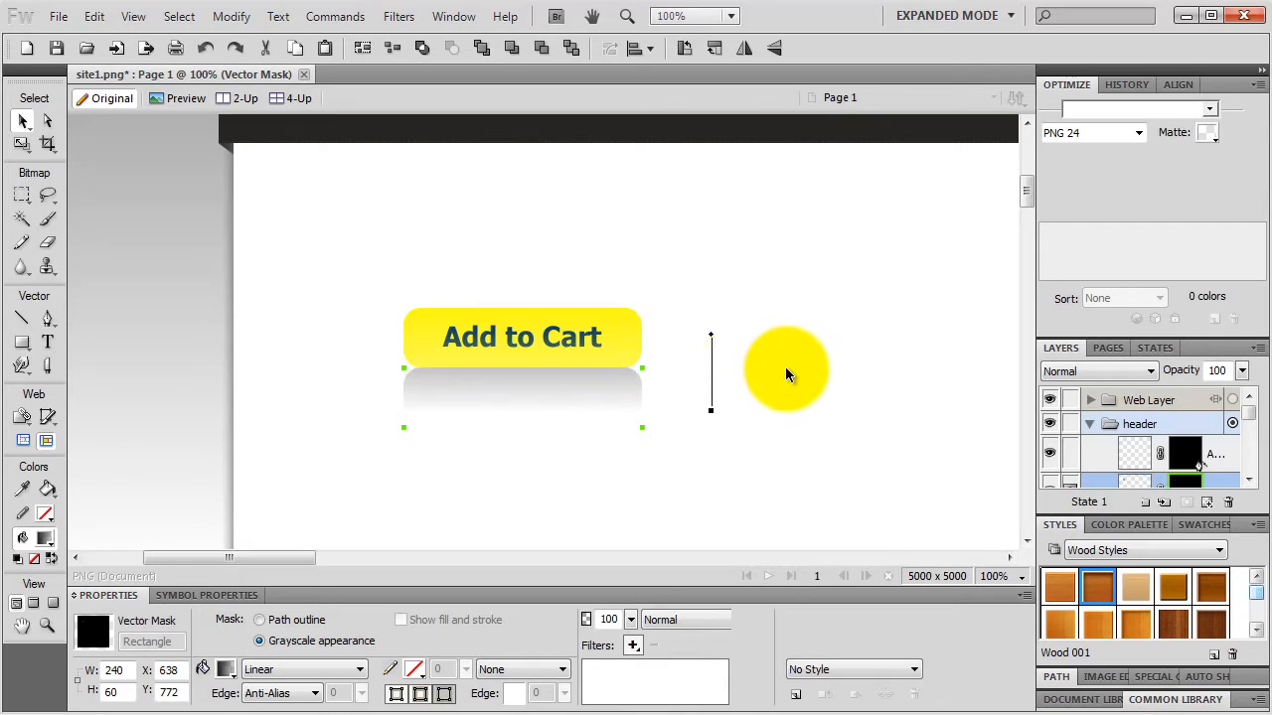
pyautogui.click(785, 371)
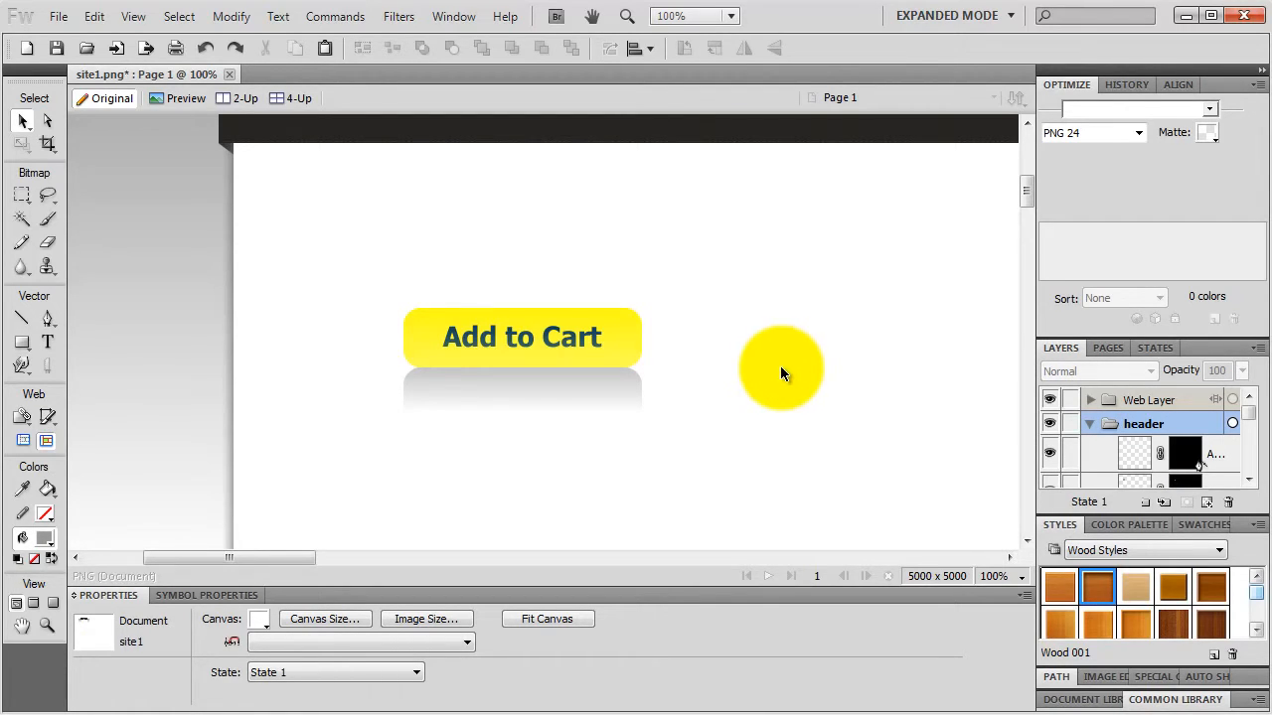
# - Copy the whole button beside the original at about X 923, Y 712, and delete the copy's grey reflection
pyautogui.moveTo(727, 264); pyautogui.dragTo(538, 472)
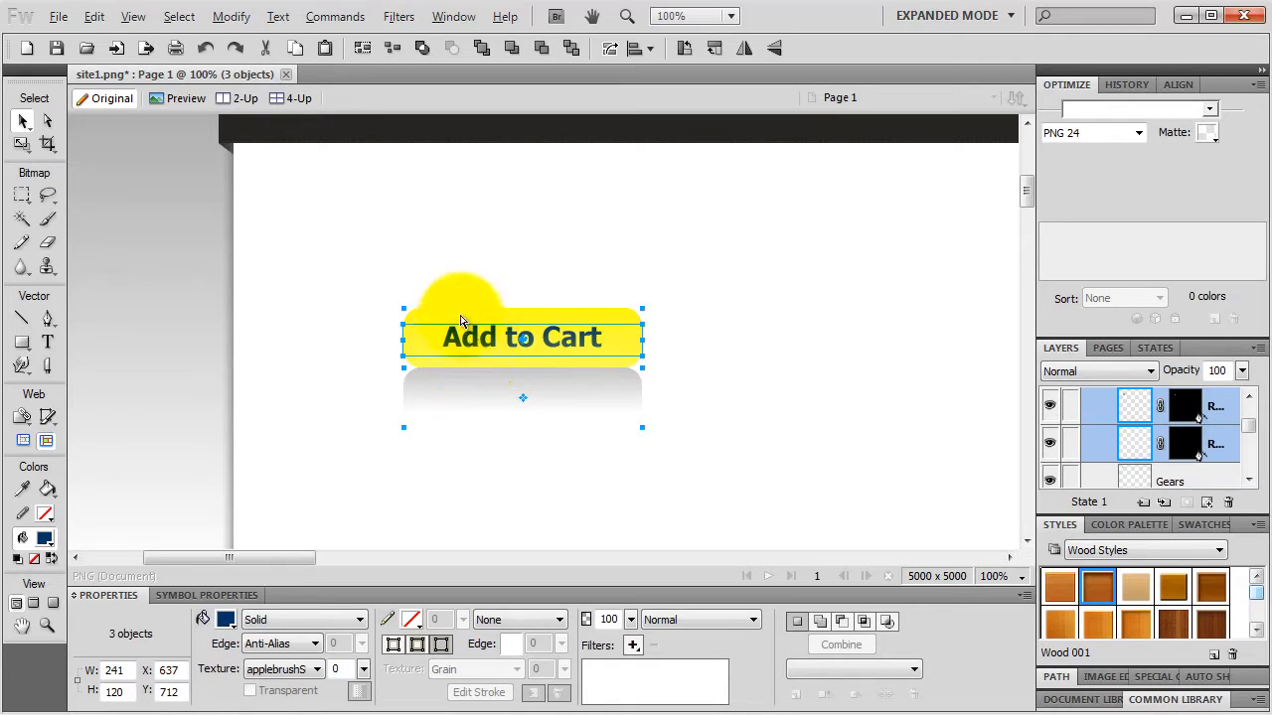
pyautogui.moveTo(457, 313); pyautogui.dragTo(742, 309)
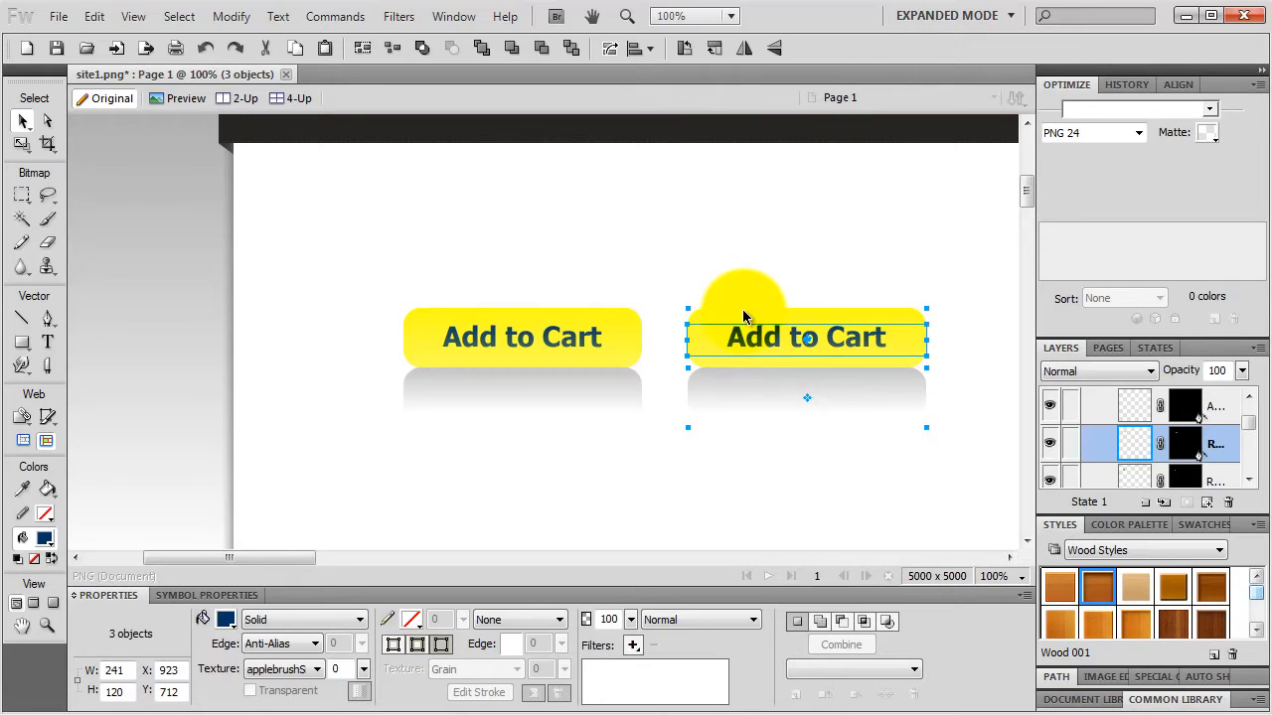
pyautogui.click(791, 473)
pyautogui.click(773, 387)
pyautogui.press('Delete')
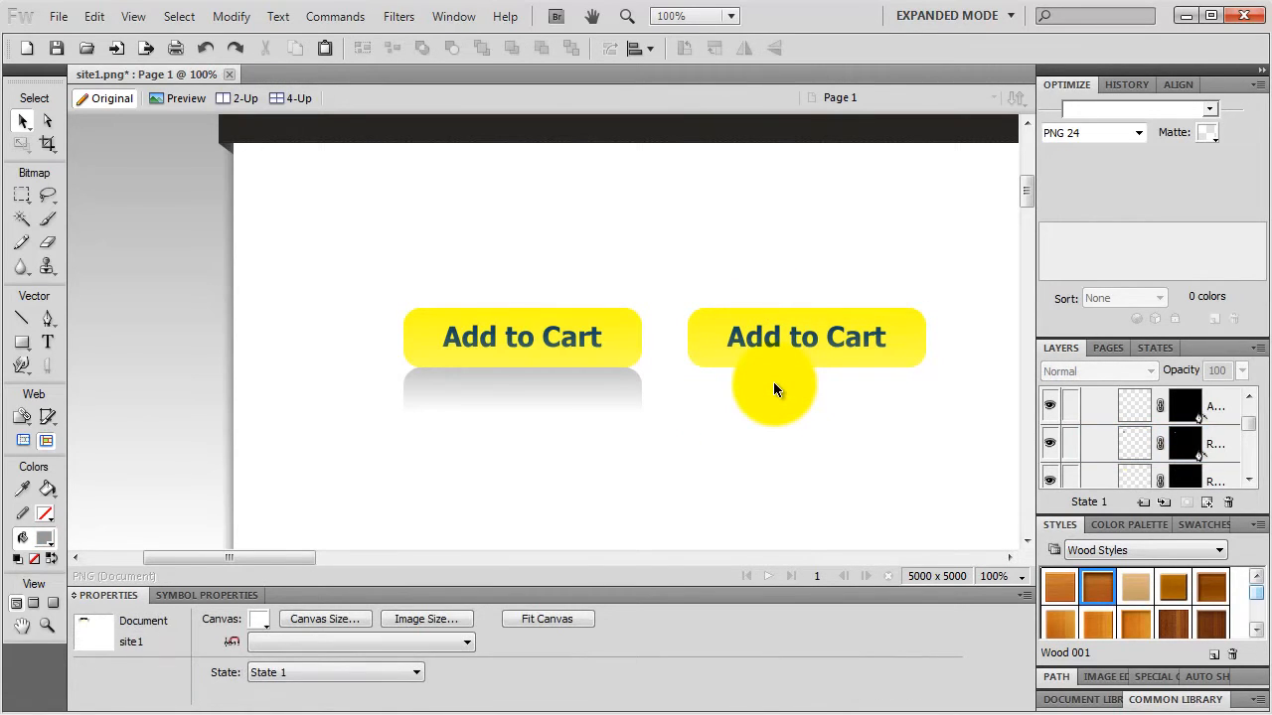
# - Remove the vector mask from the second button's yellow rectangle, discarding it without applying
pyautogui.click(731, 303)
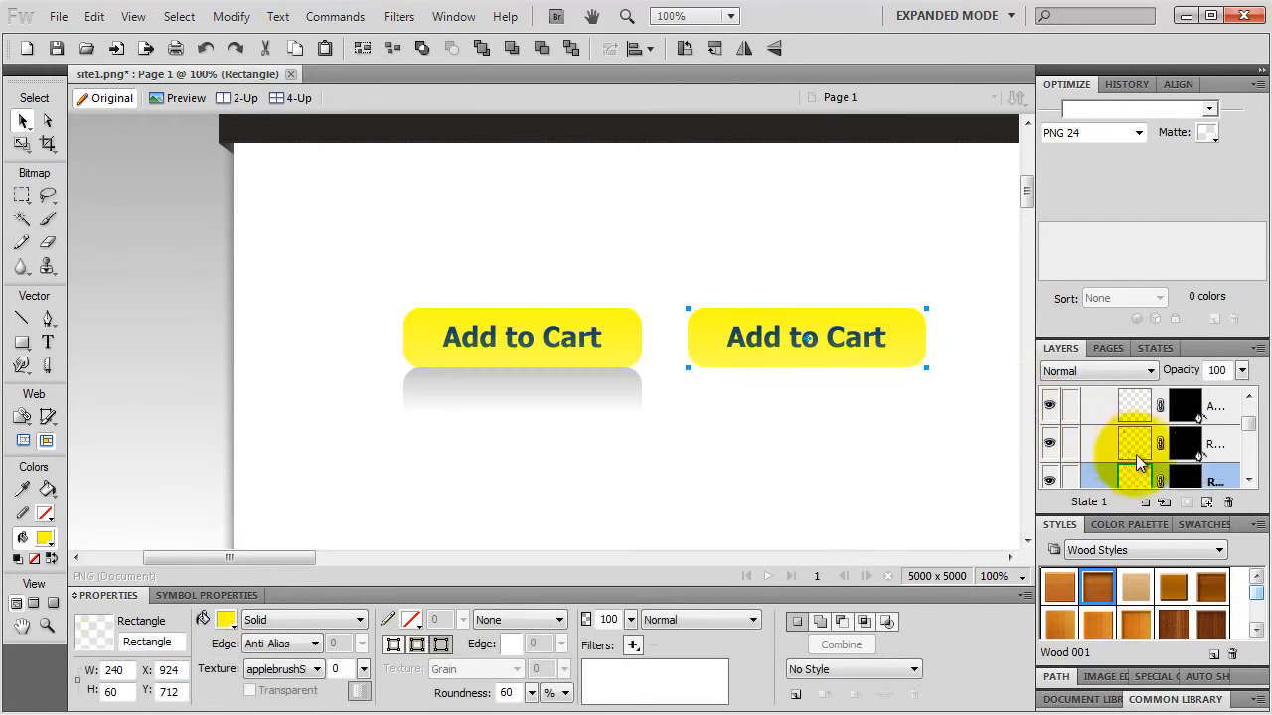
pyautogui.click(1191, 477)
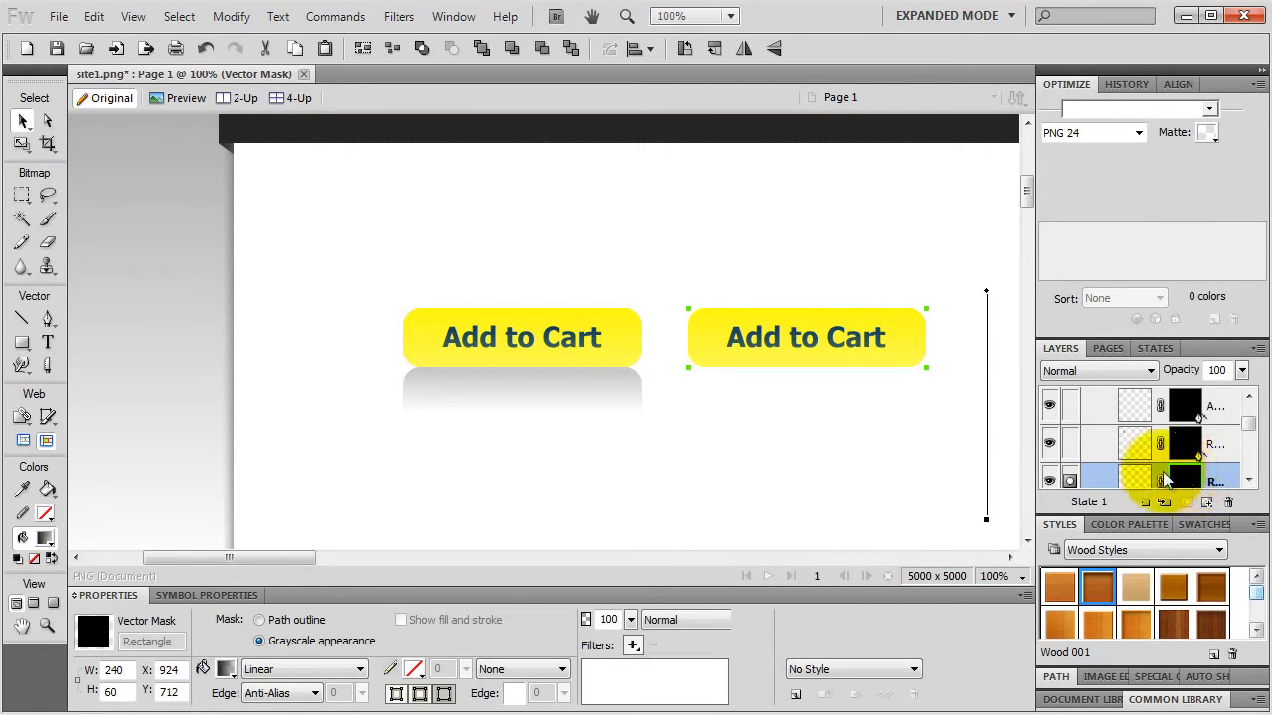
pyautogui.press('Delete')
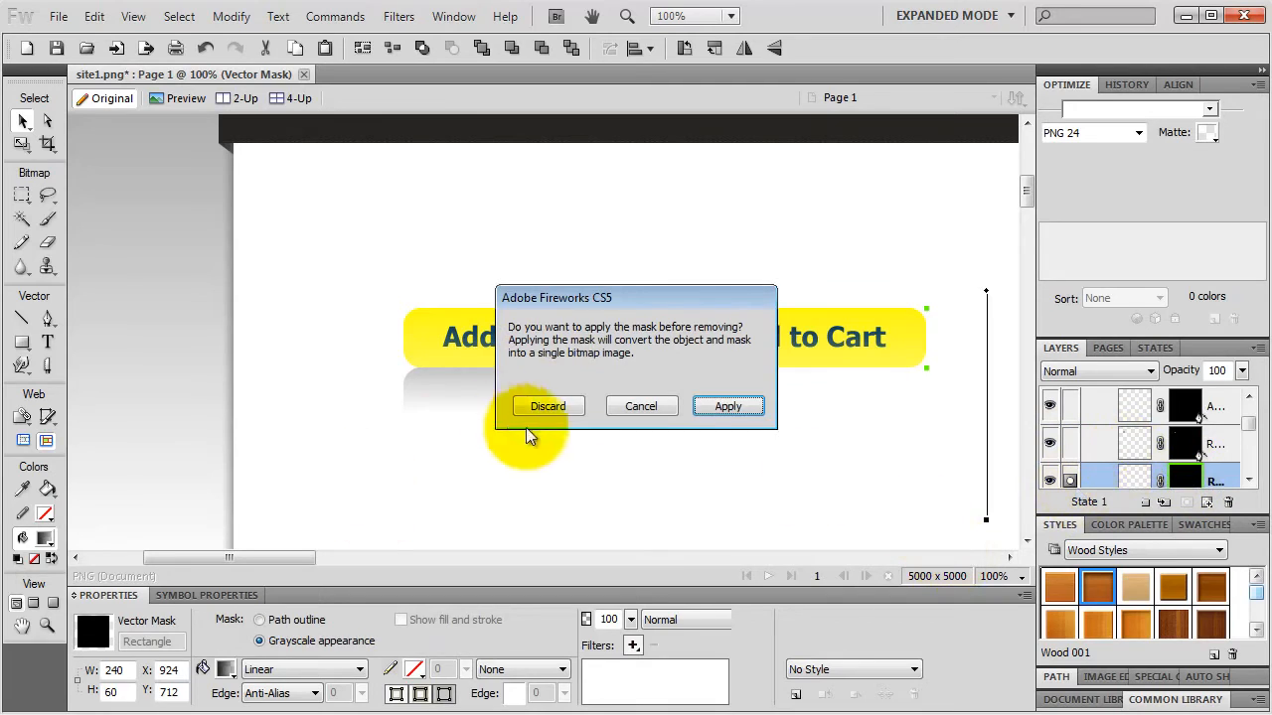
pyautogui.click(541, 407)
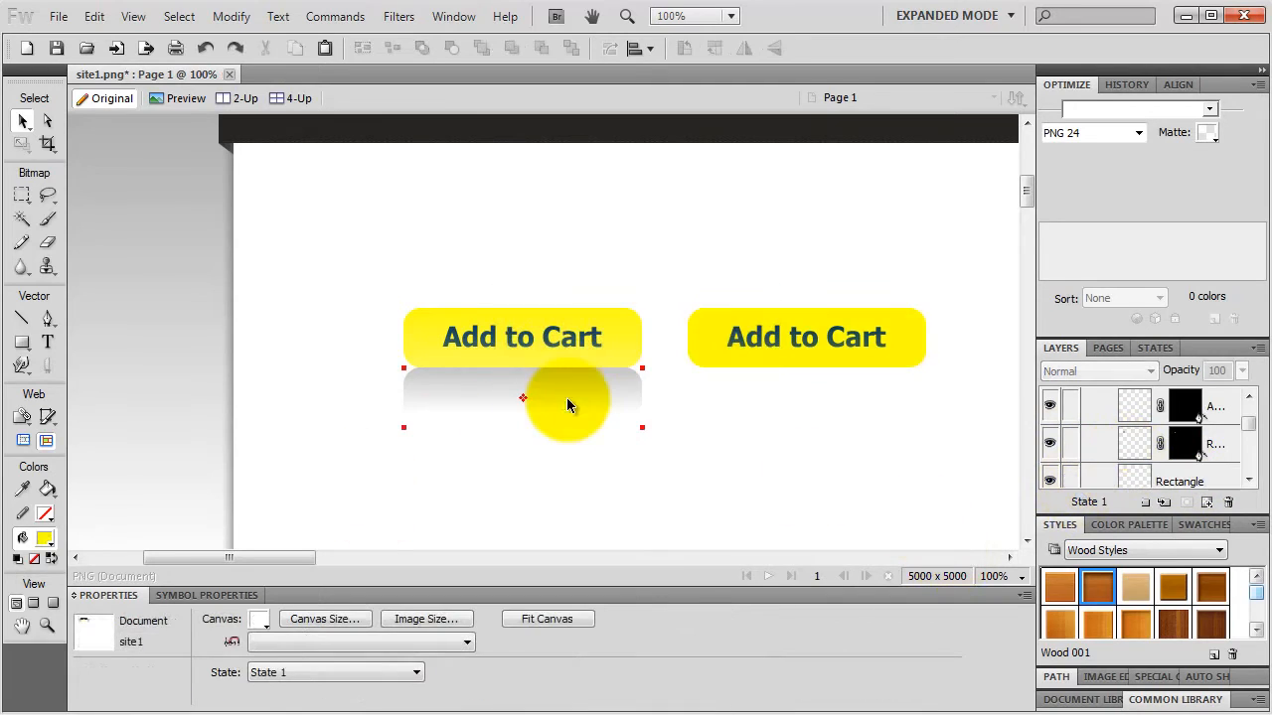
pyautogui.click(723, 316)
pyautogui.click(791, 435)
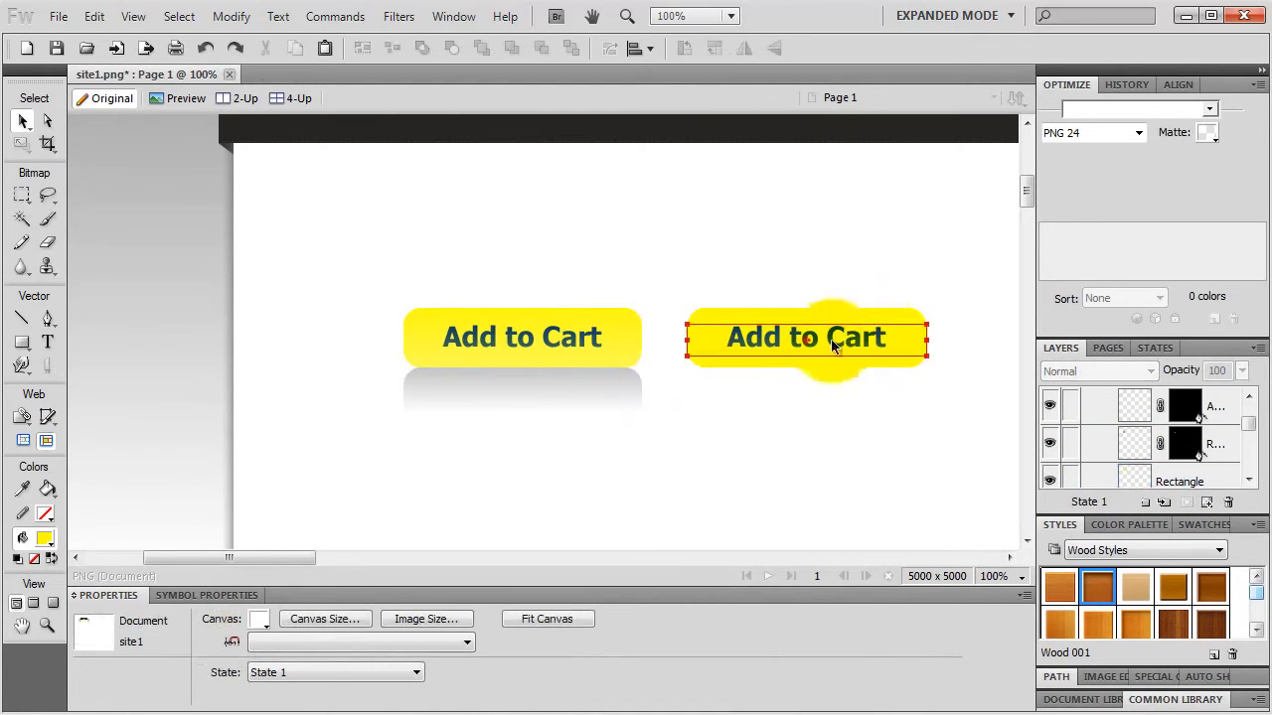
# - Apply a Photoshop Live Effects gradient overlay at 30 opacity with linear style to the second button's yellow rectangle
pyautogui.click(713, 341)
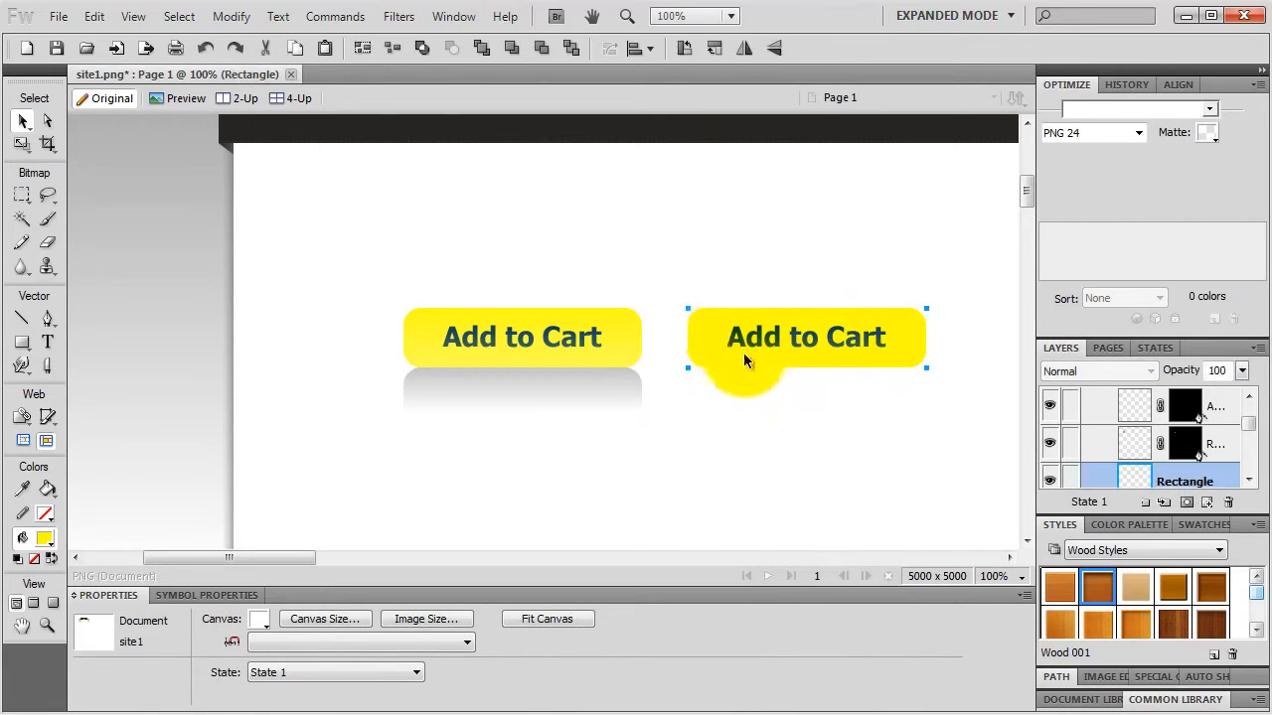
pyautogui.click(630, 645)
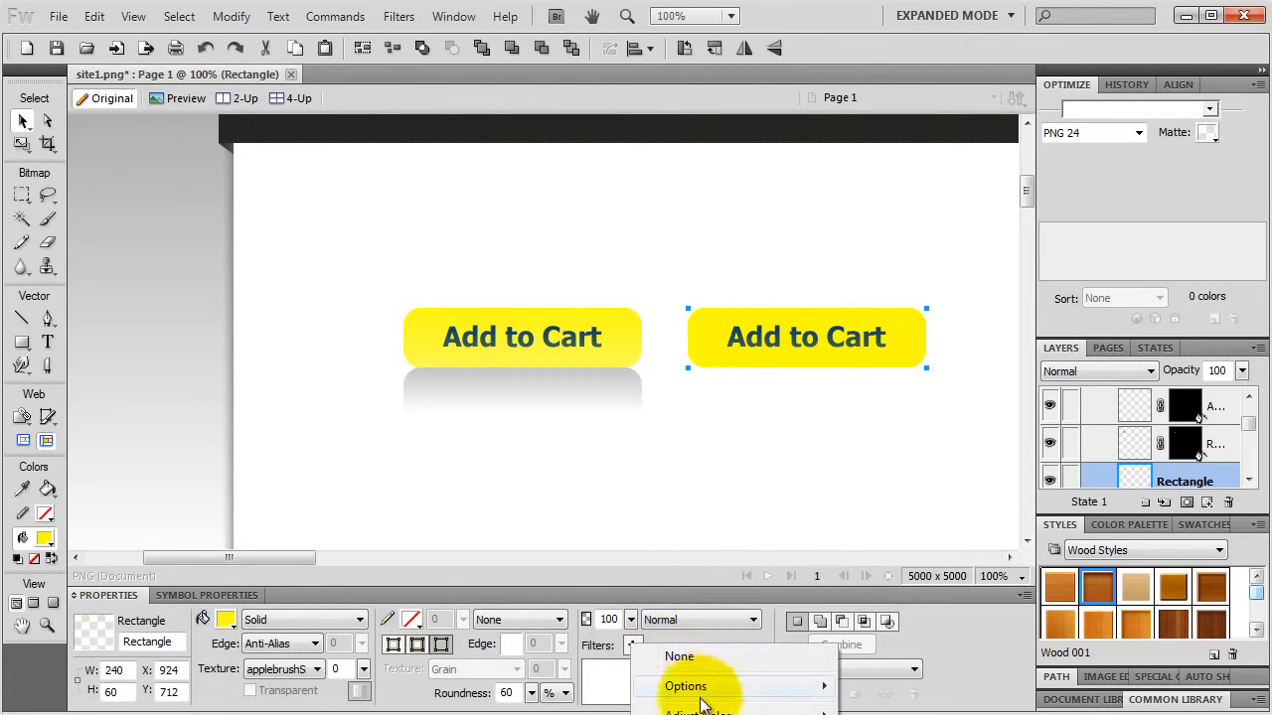
pyautogui.click(699, 714)
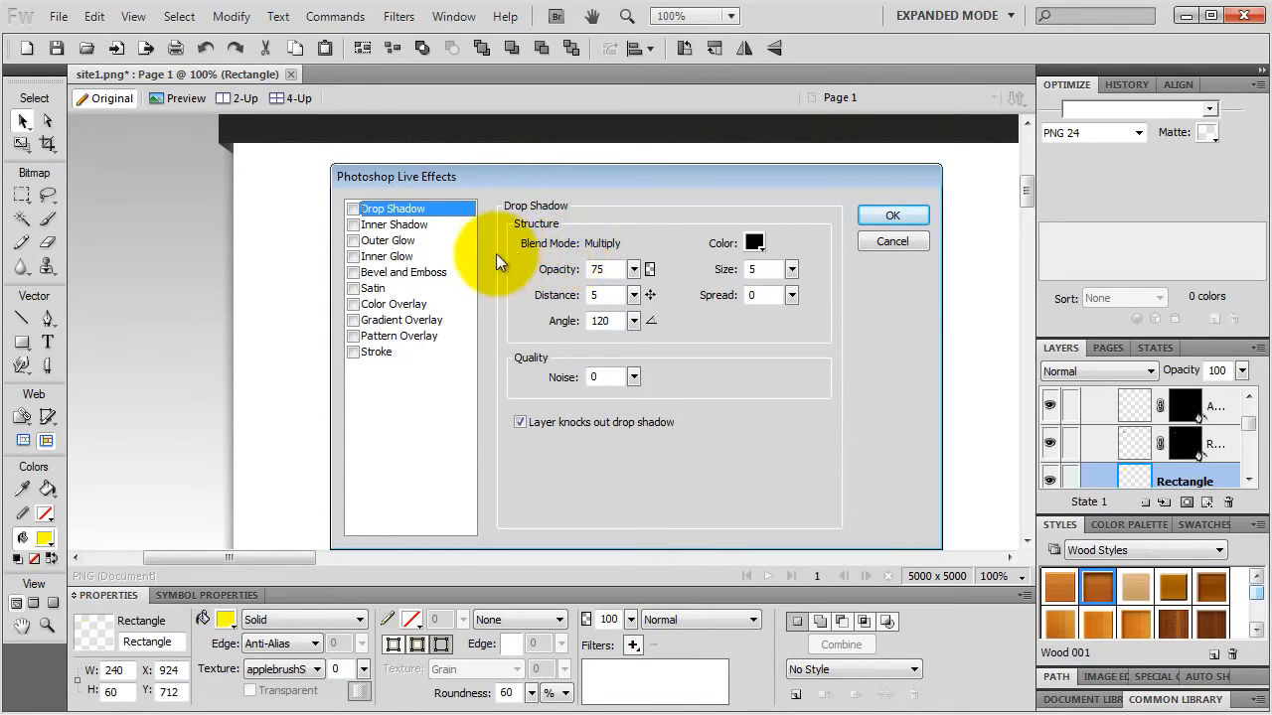
pyautogui.click(353, 321)
pyautogui.moveTo(611, 180); pyautogui.dragTo(650, 406)
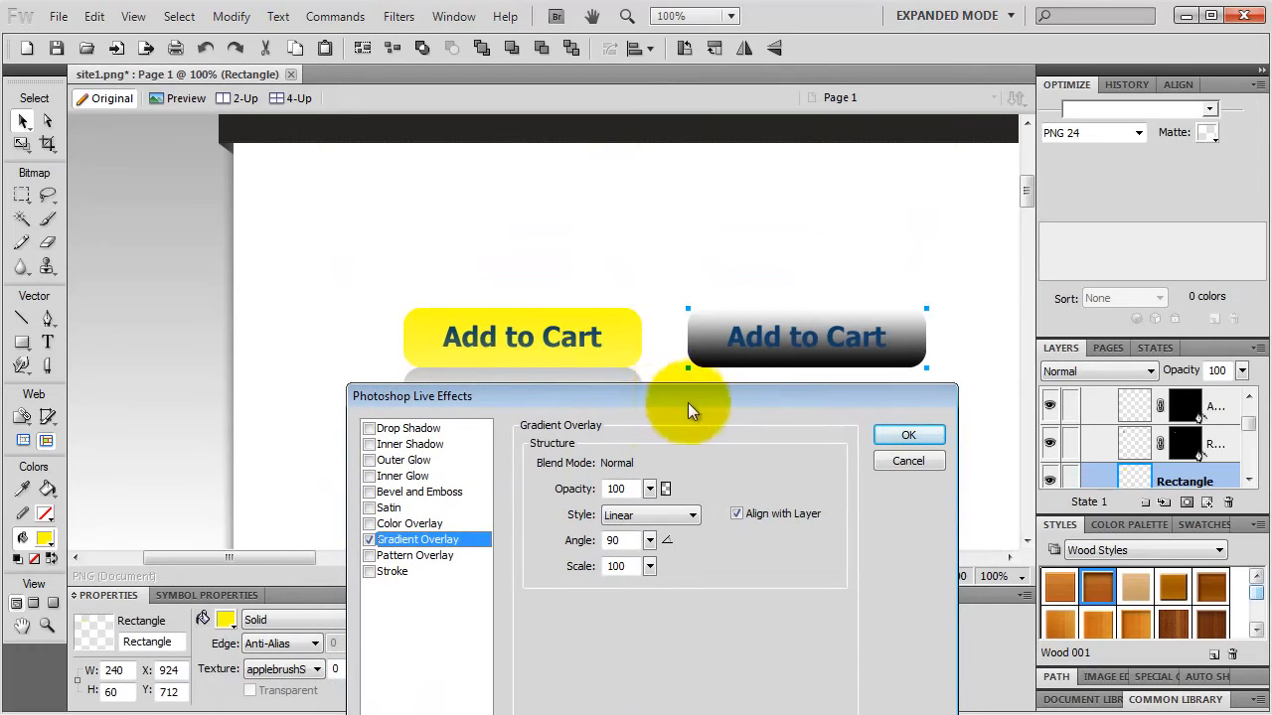
pyautogui.moveTo(650, 488); pyautogui.dragTo(655, 563)
pyautogui.moveTo(647, 493); pyautogui.dragTo(654, 487)
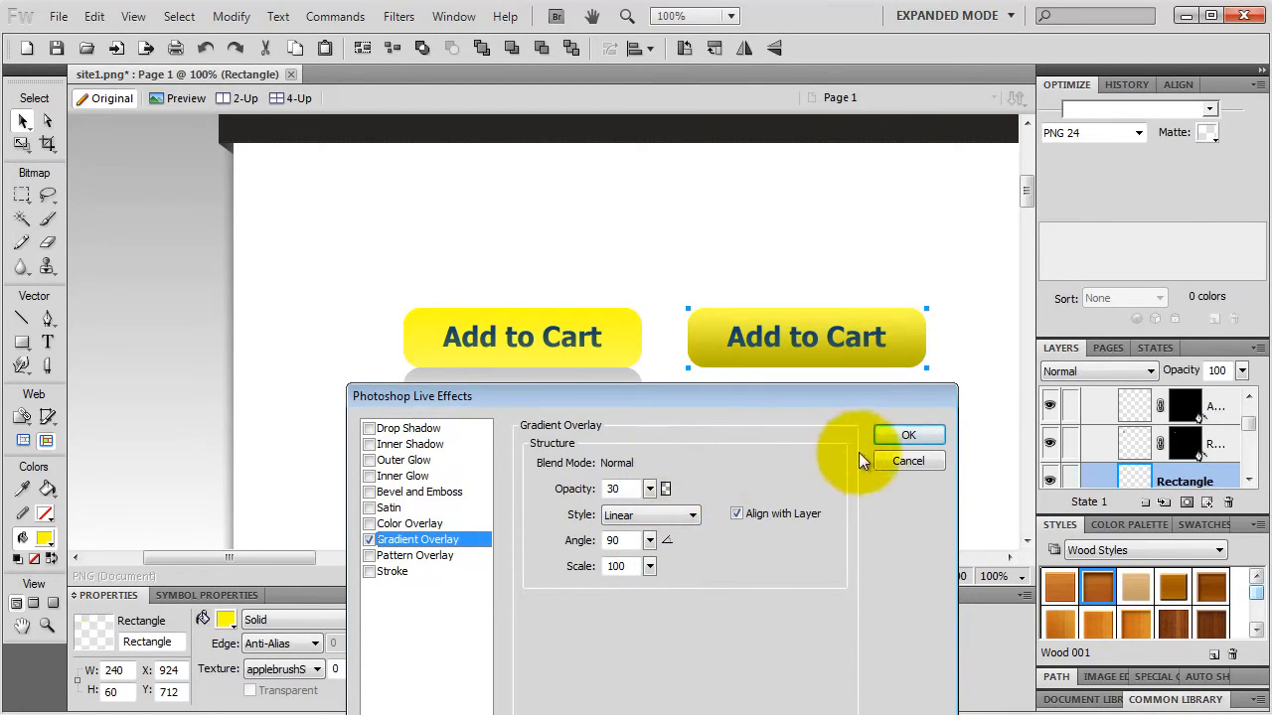
pyautogui.click(901, 434)
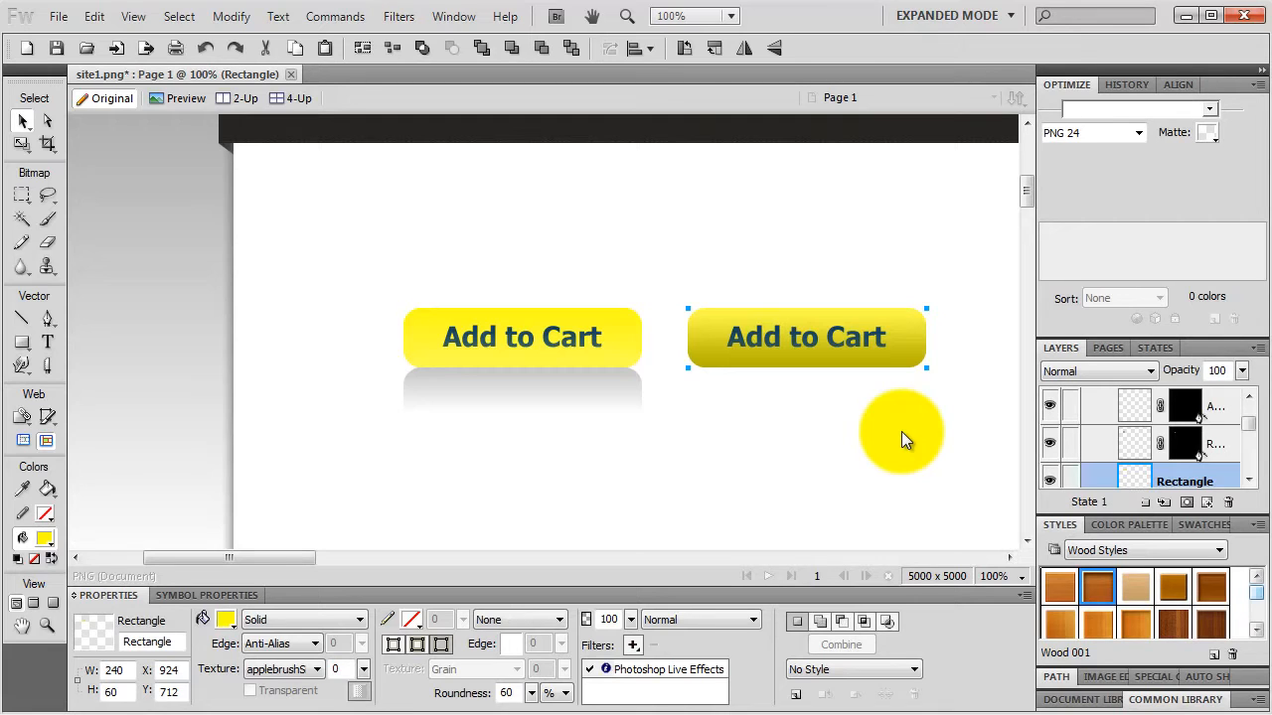
# - Duplicate the second button with its text directly beneath it at about Y 803, and remove the Photoshop Live Effects from the copy's rectangle
pyautogui.keyDown('shift'); pyautogui.click(825, 341); pyautogui.keyUp('shift')
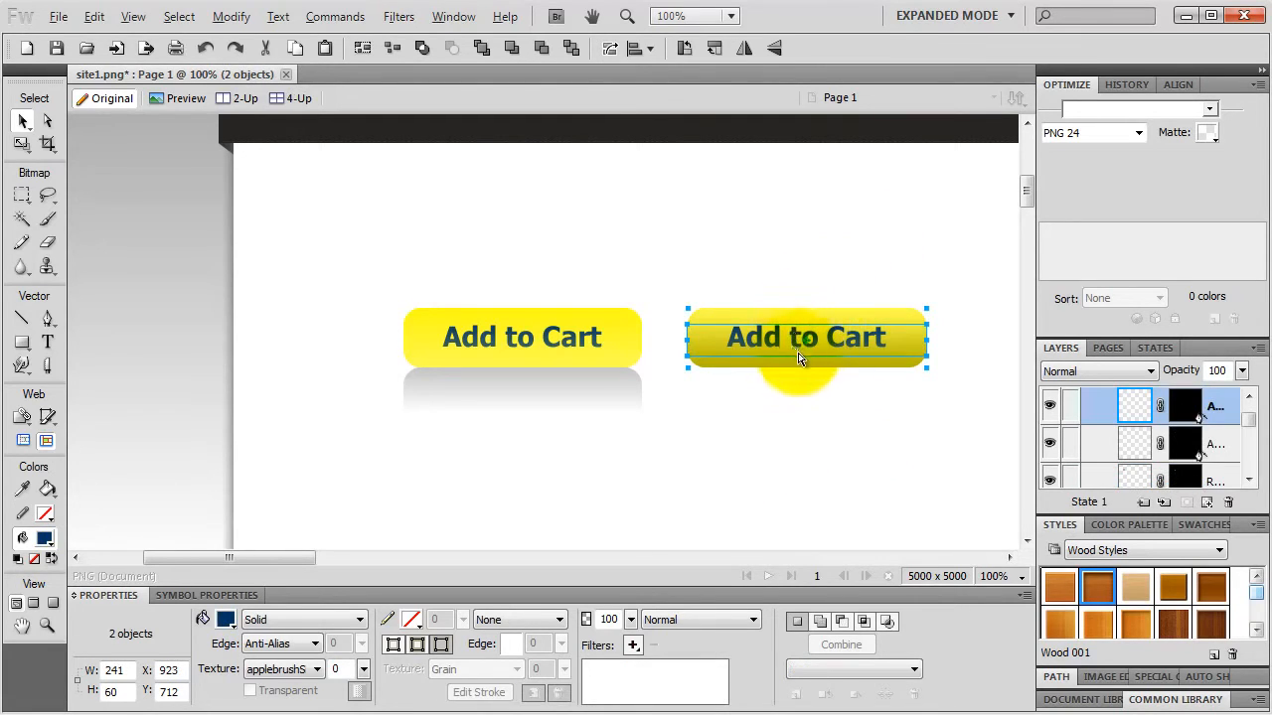
pyautogui.moveTo(798, 329); pyautogui.dragTo(804, 419)
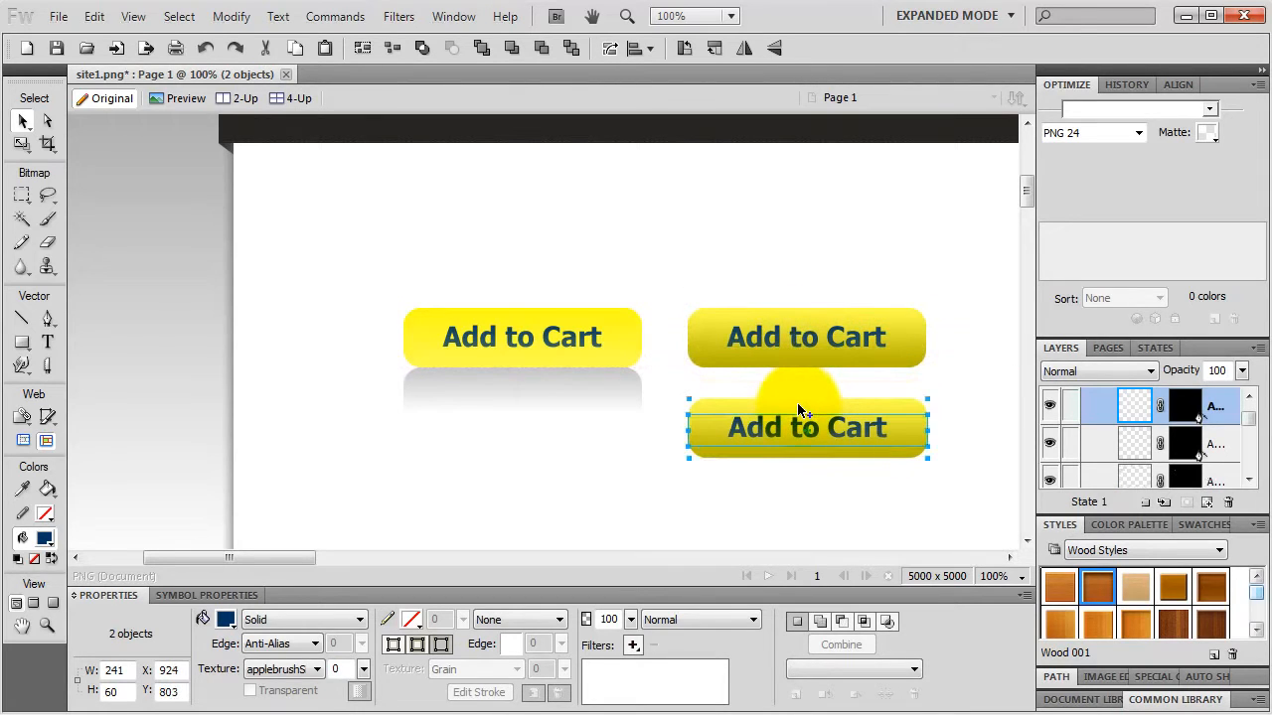
pyautogui.click(767, 463)
pyautogui.click(765, 449)
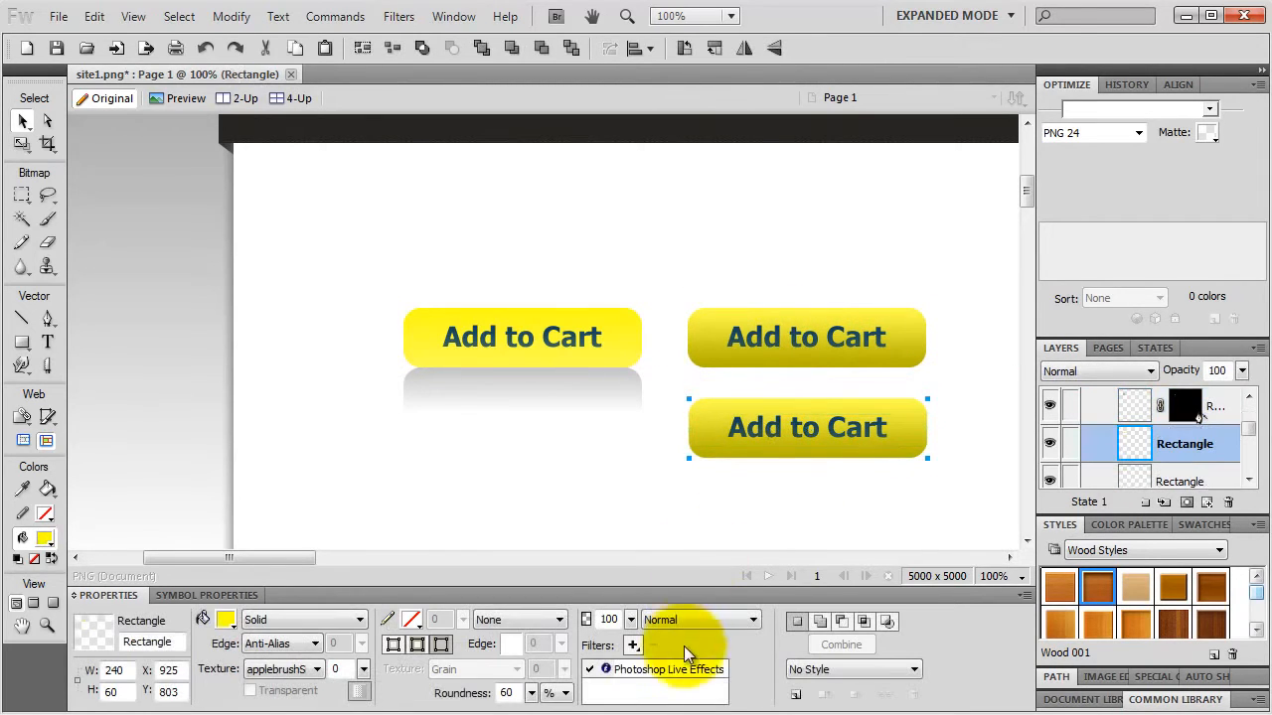
pyautogui.click(652, 672)
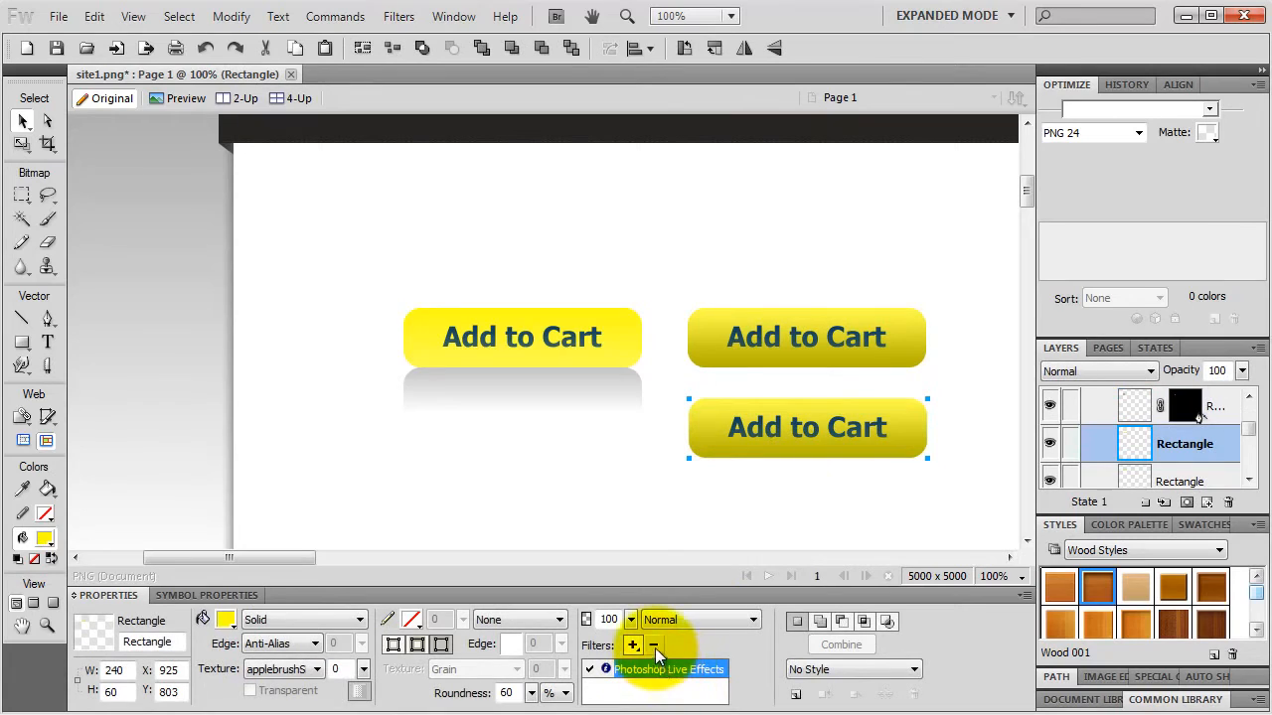
pyautogui.click(655, 646)
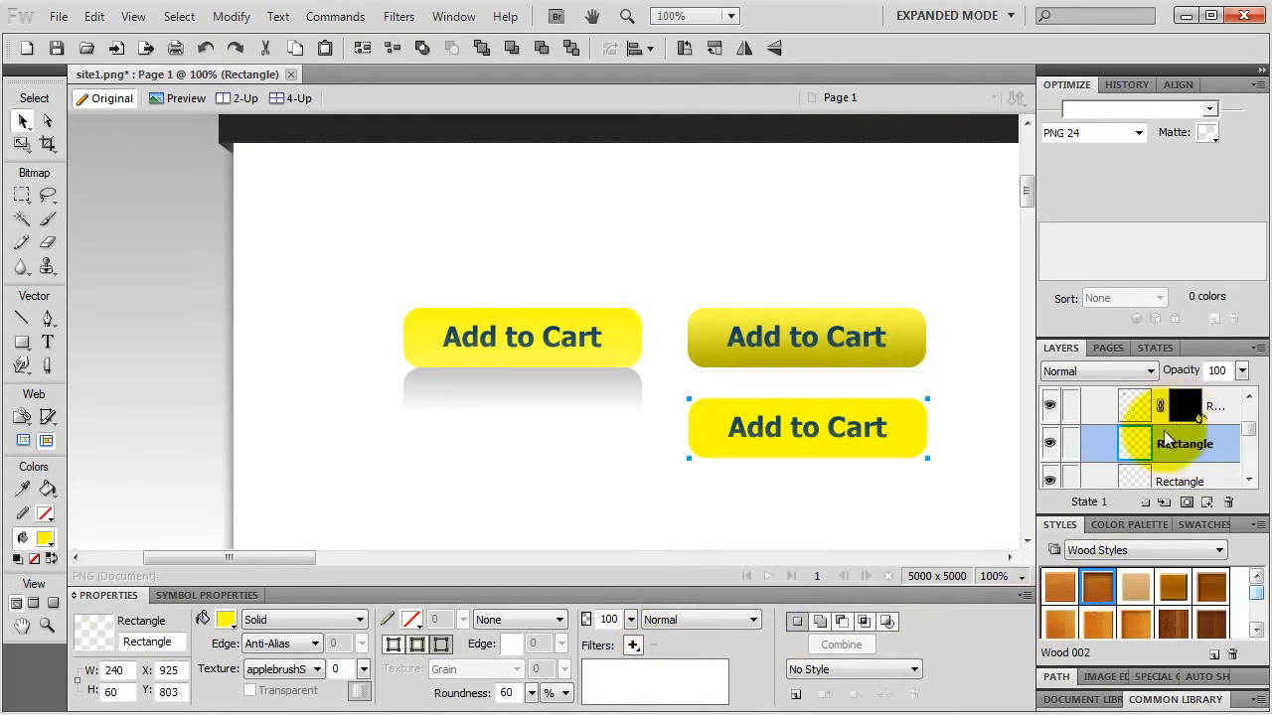
# - Apply the Dark Chrome 003 style from the Dark Chrome Styles set to the third button's rectangle
pyautogui.click(1187, 550)
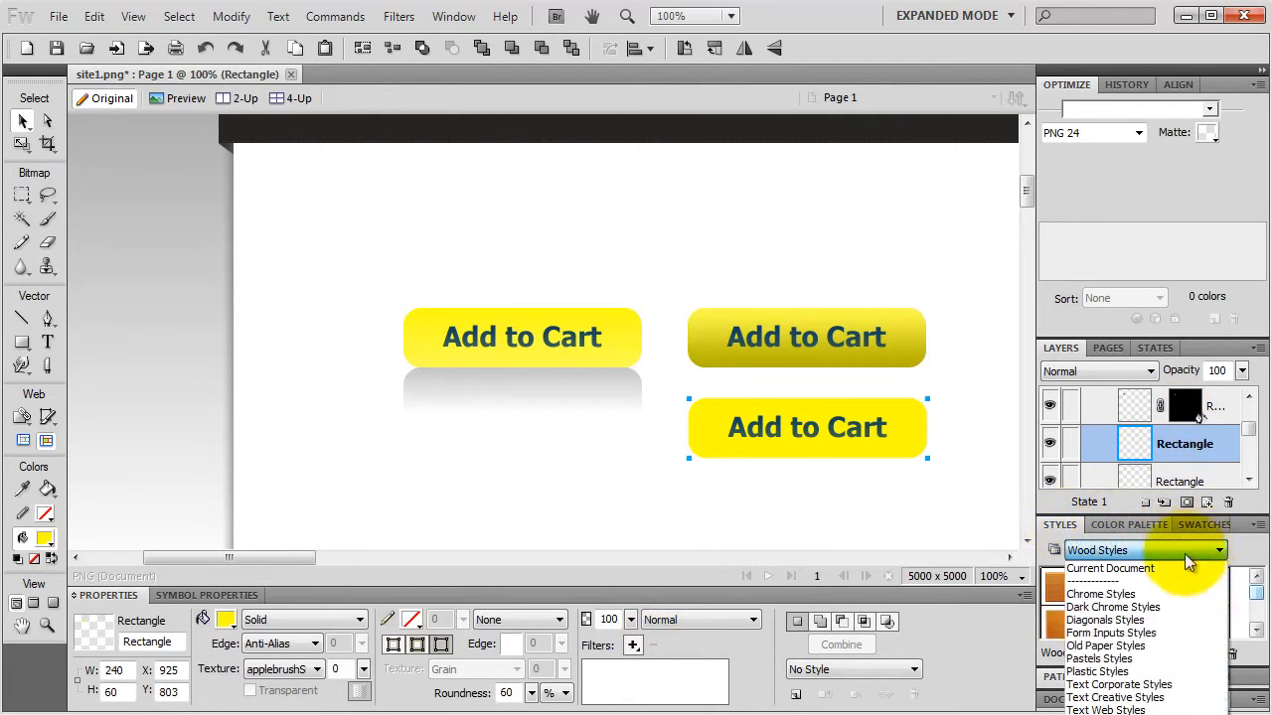
pyautogui.click(1140, 608)
pyautogui.click(1133, 587)
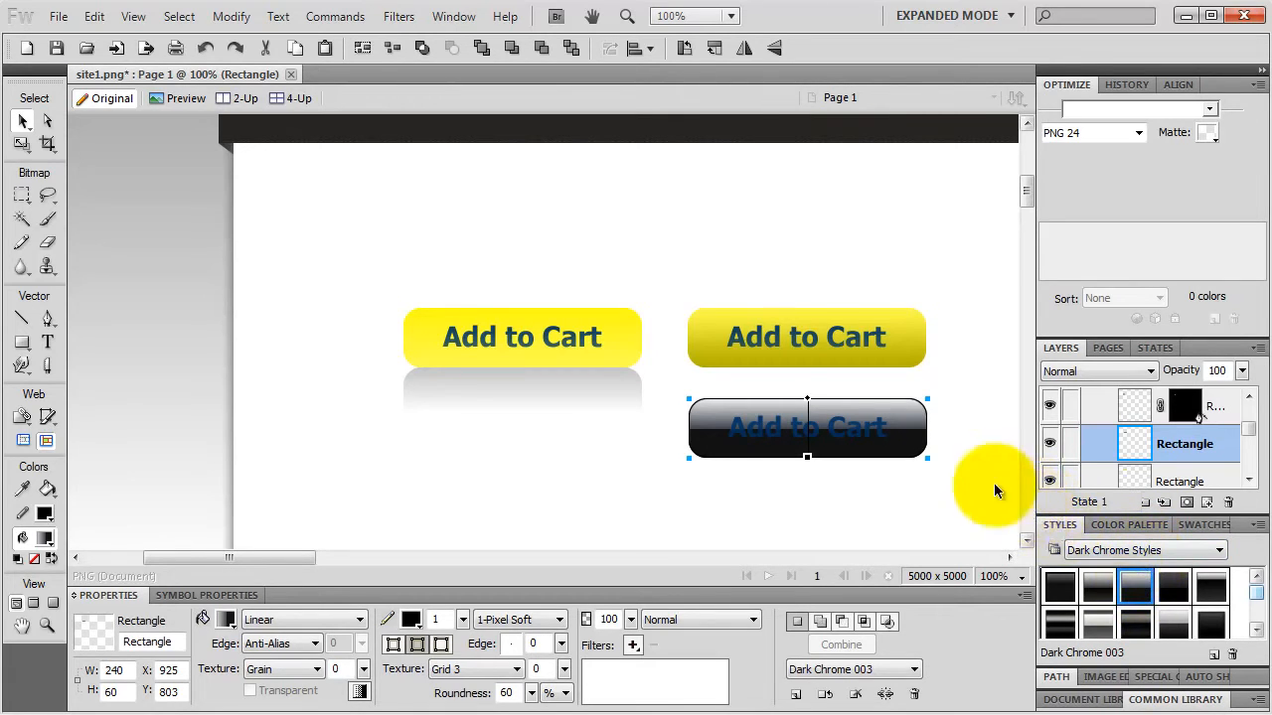
# - Recolor the third button's linear gradient to run from its light start to yellow at the middle and end stops
pyautogui.click(230, 618)
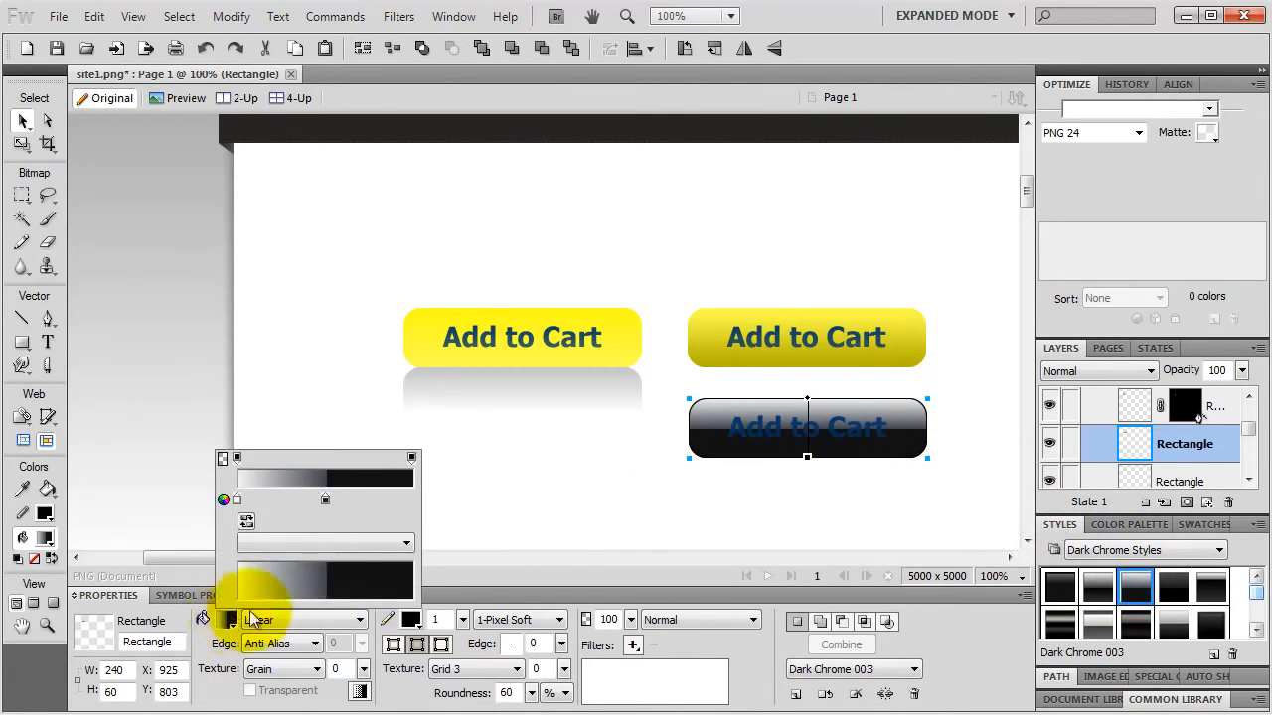
pyautogui.click(326, 500)
pyautogui.click(340, 459)
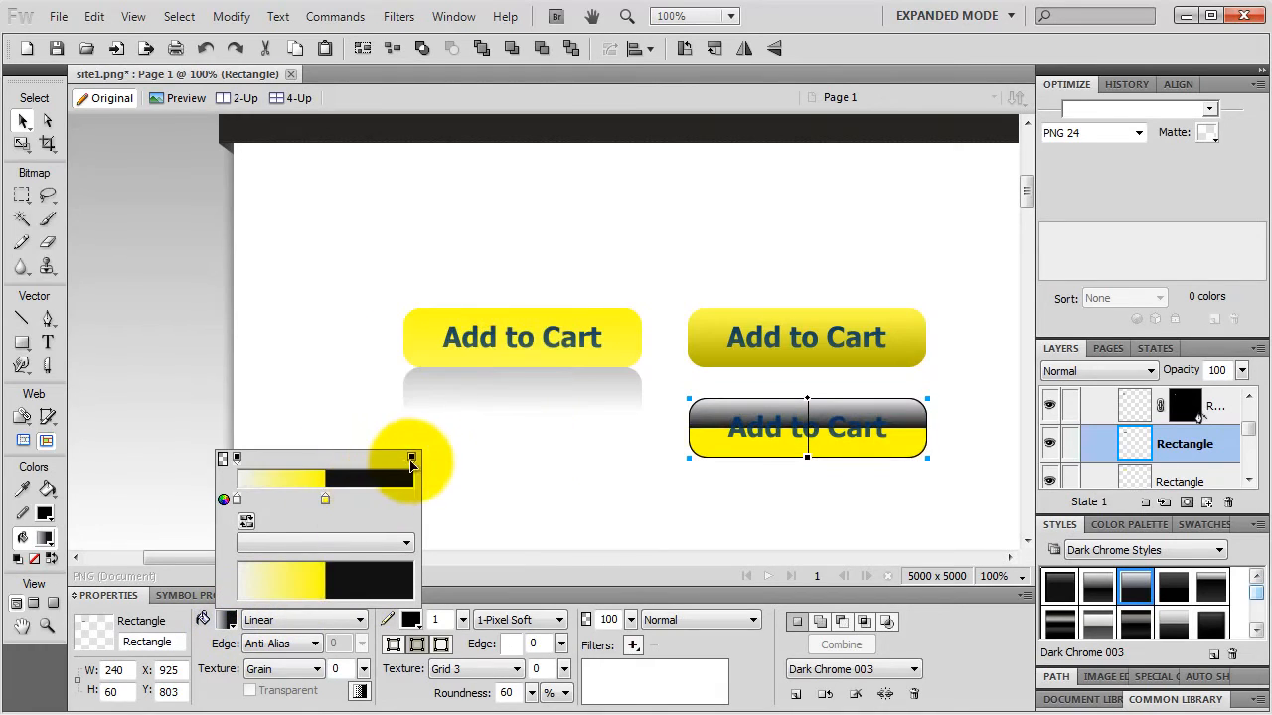
pyautogui.click(416, 459)
pyautogui.moveTo(323, 500); pyautogui.dragTo(418, 498)
pyautogui.click(325, 500)
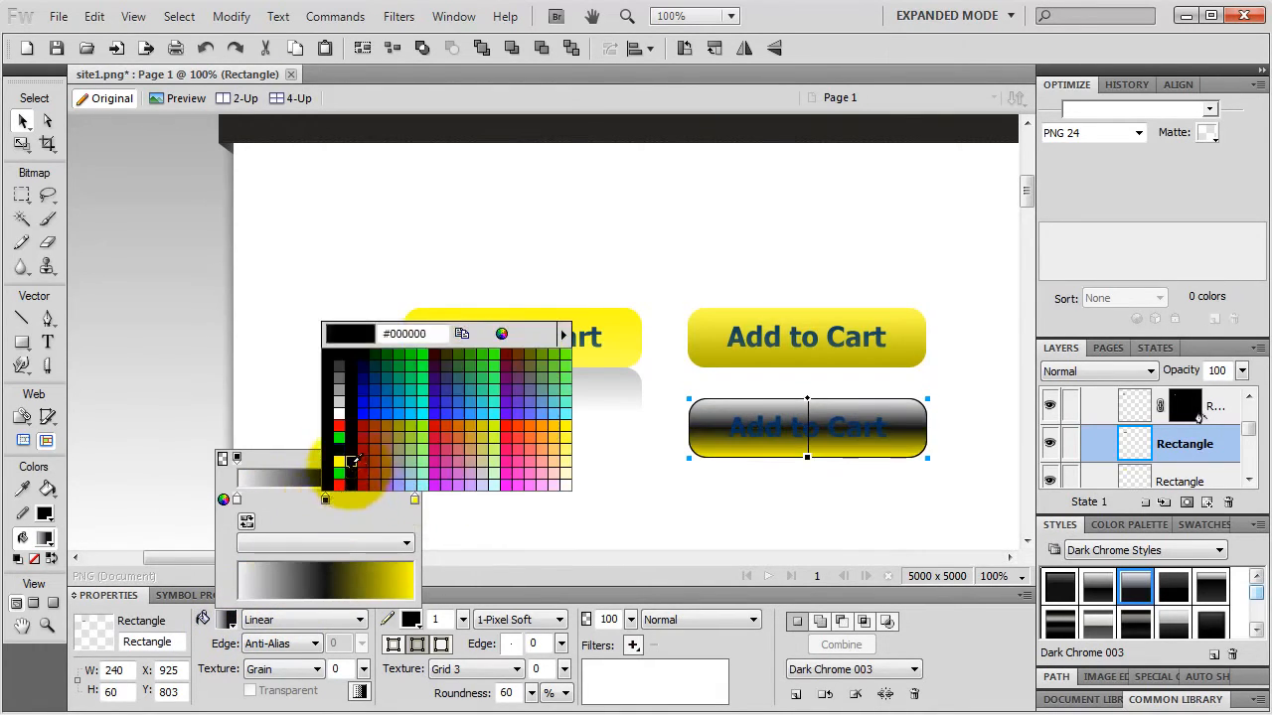
pyautogui.click(341, 463)
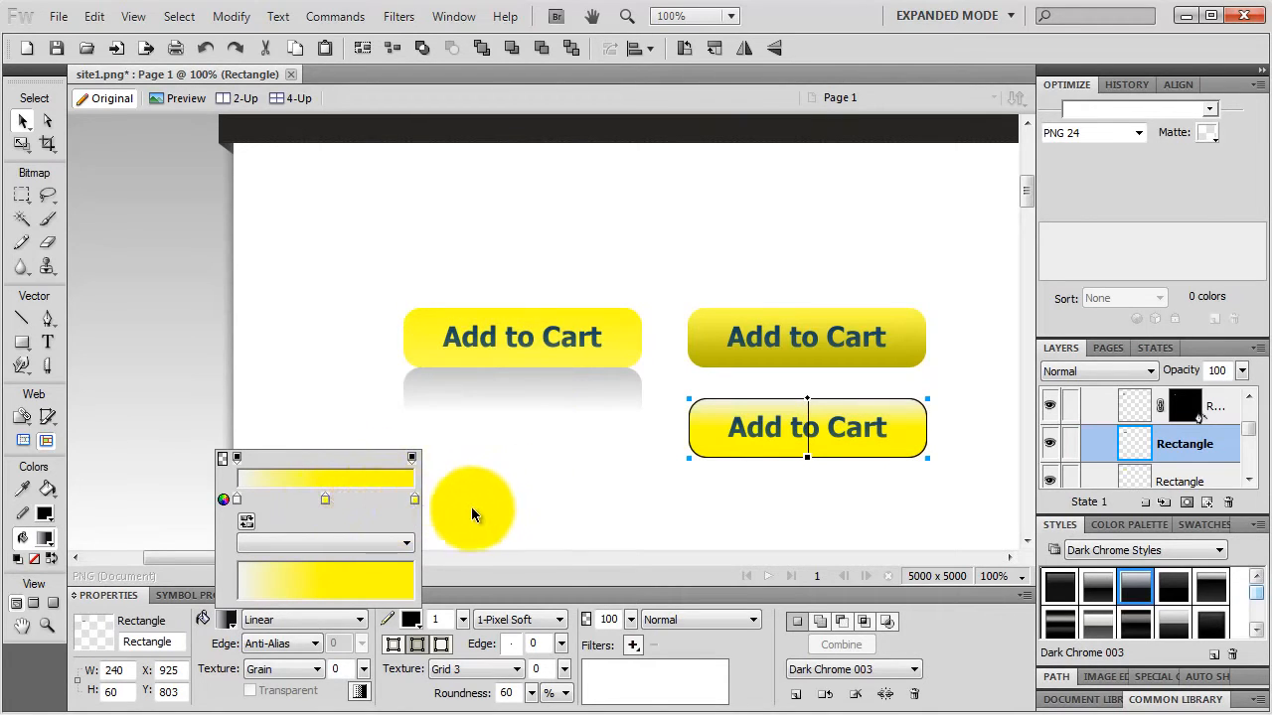
pyautogui.click(469, 512)
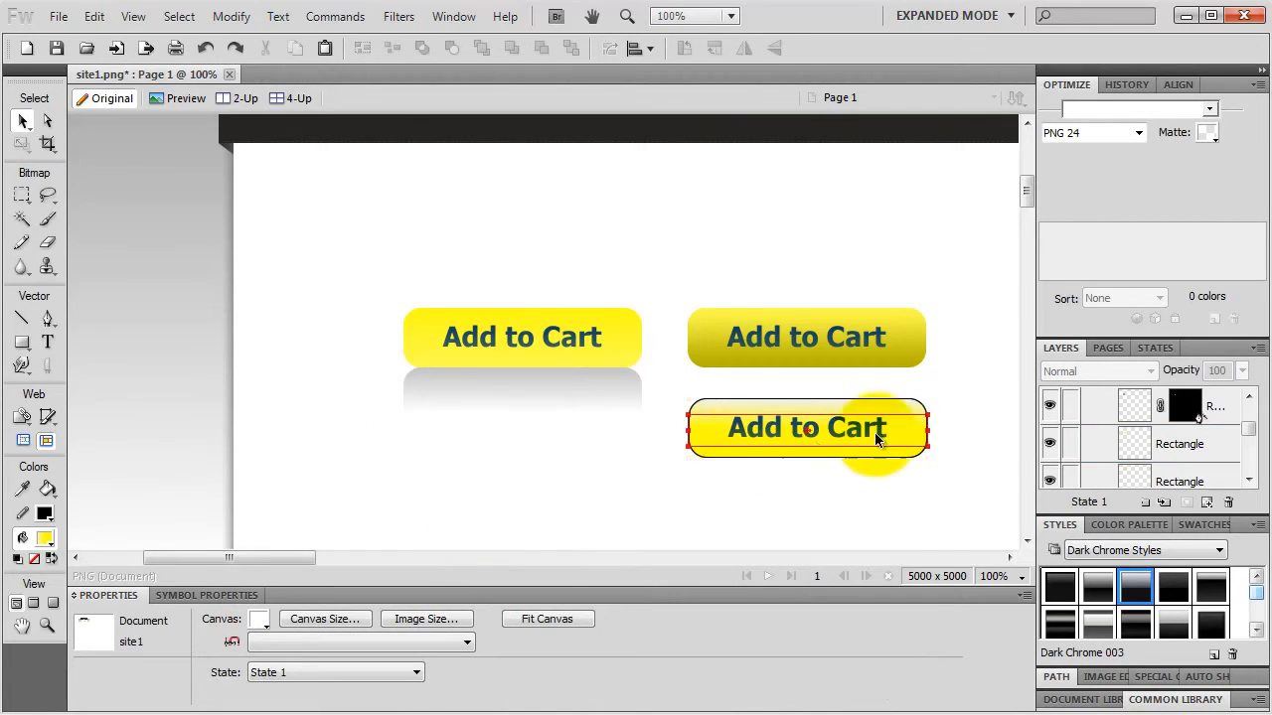
# - Shift the third button's gradient line to the rectangle's right edge and slightly downward so the light band reaches lower
pyautogui.click(728, 416)
pyautogui.moveTo(807, 399); pyautogui.dragTo(927, 399)
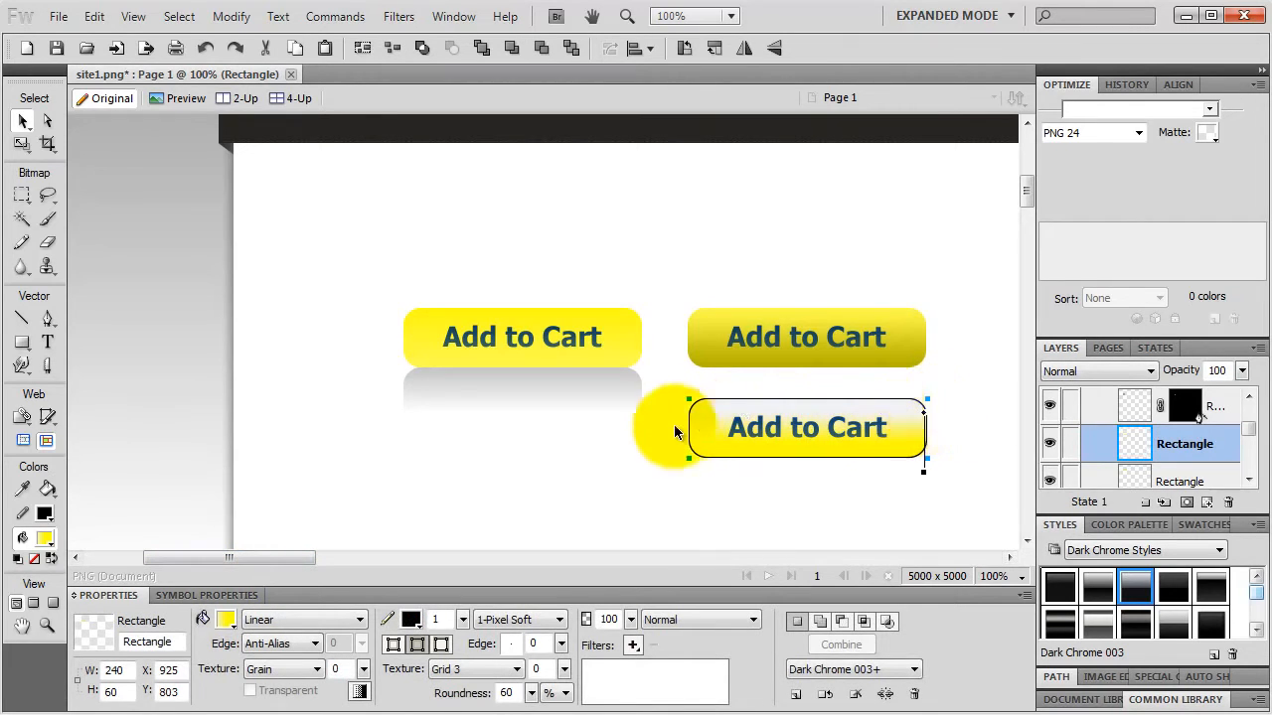
pyautogui.click(676, 443)
pyautogui.click(706, 431)
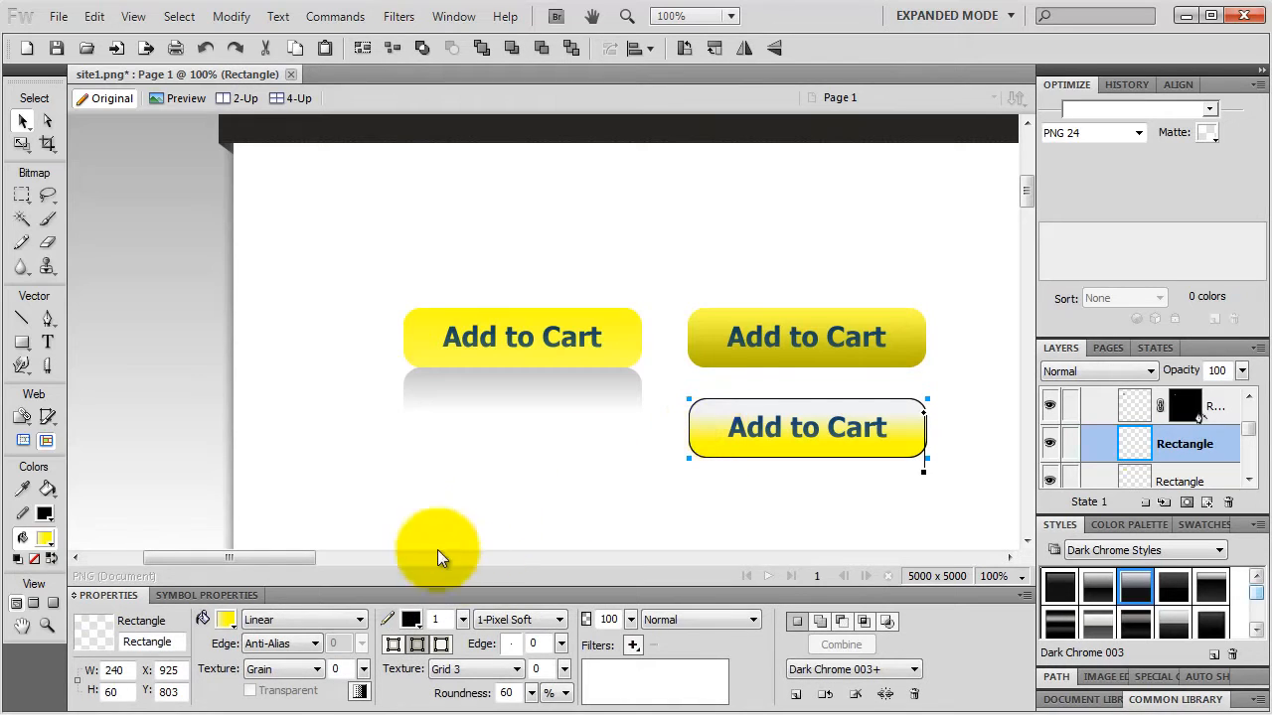
# - Change the third button's outline color to a yellow darker than its fill
pyautogui.click(410, 619)
pyautogui.click(429, 549)
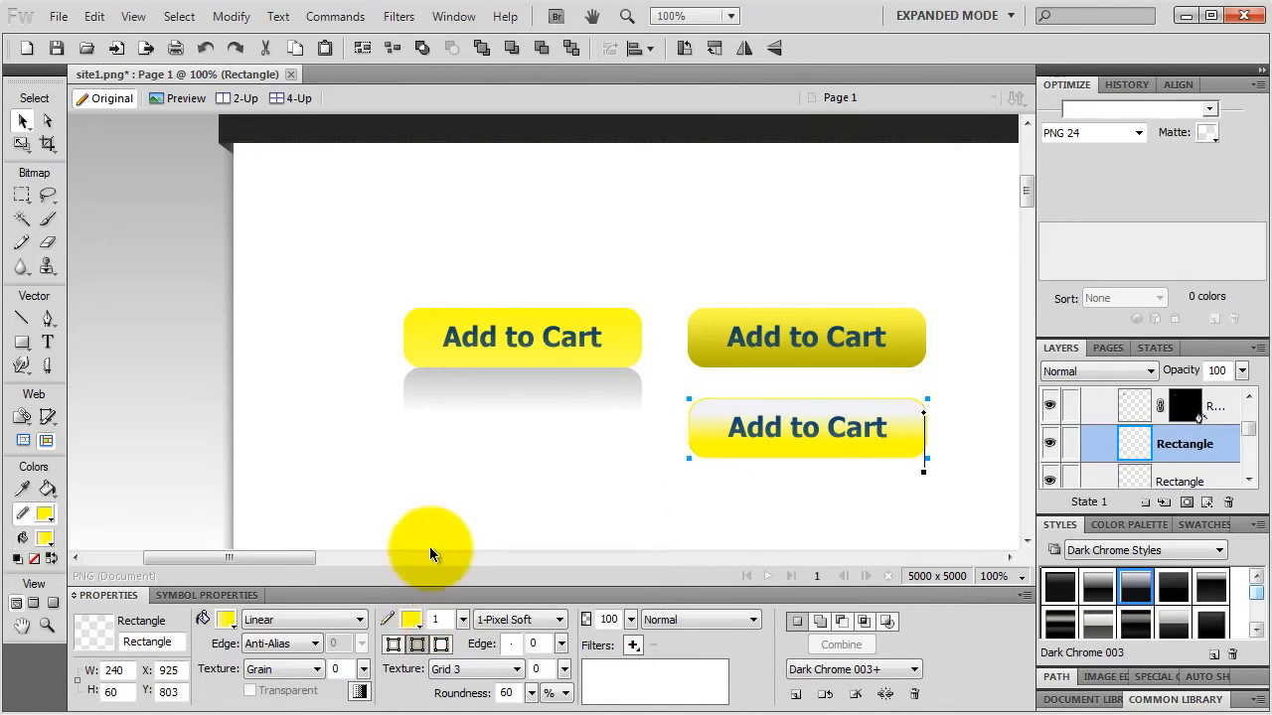
pyautogui.click(411, 619)
pyautogui.click(592, 425)
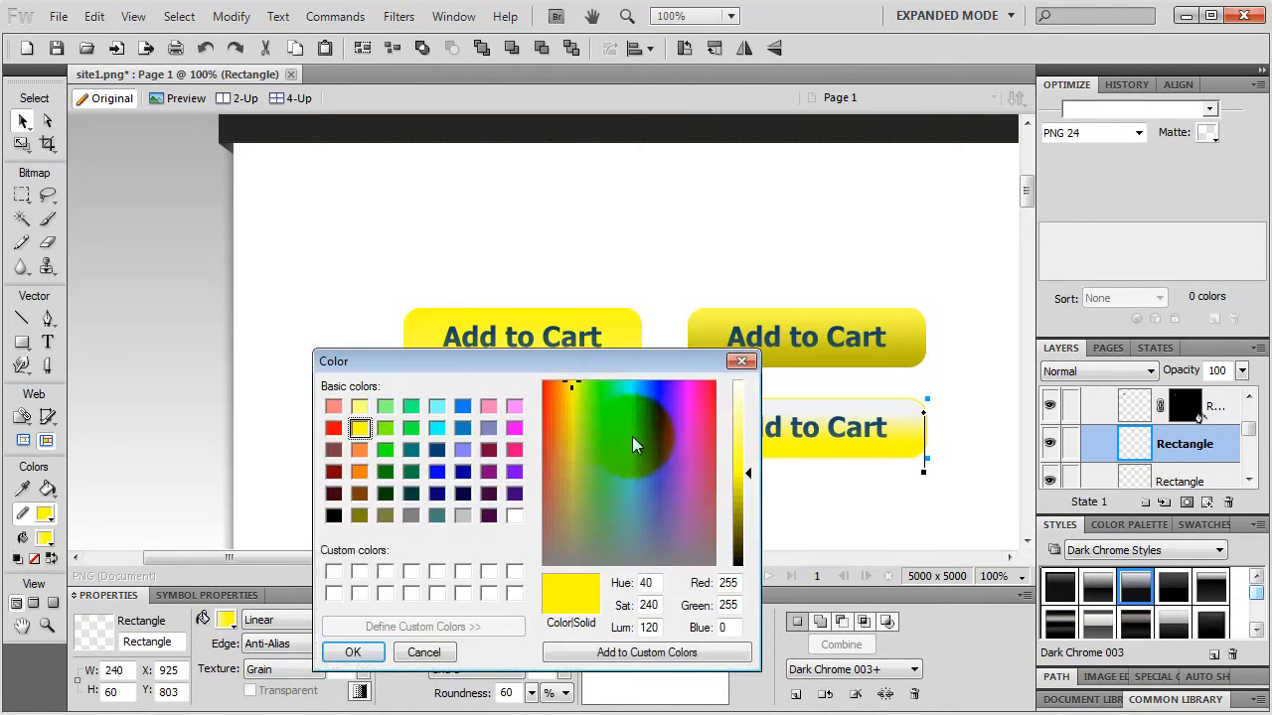
pyautogui.click(737, 482)
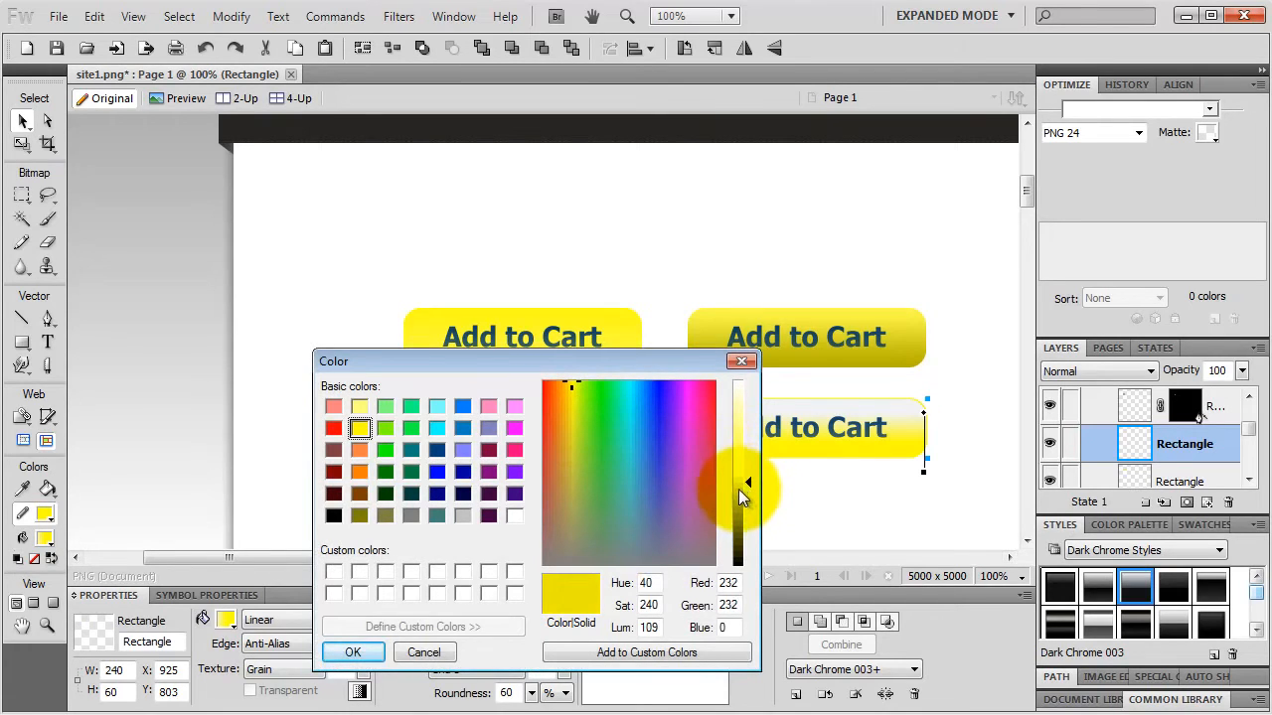
pyautogui.click(738, 492)
pyautogui.click(353, 652)
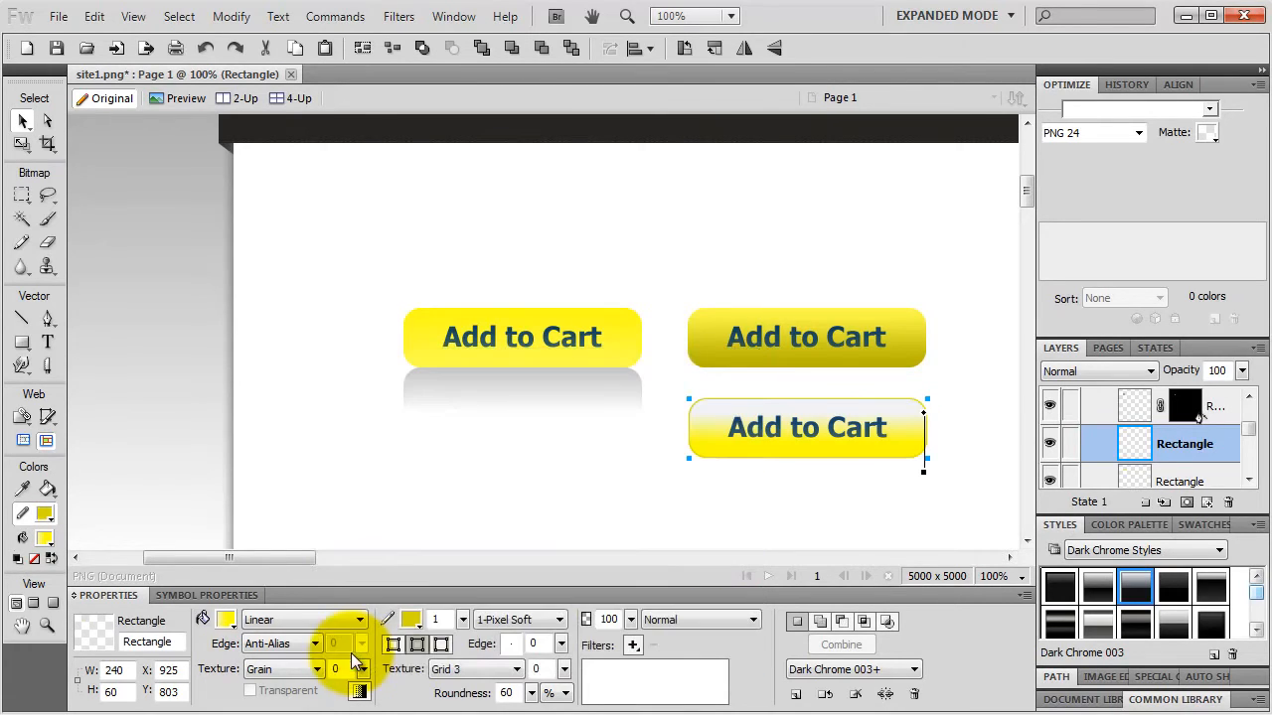
# - Set the third button's outline thickness to 2 and align the stroke inside the path
pyautogui.doubleClick(439, 620)
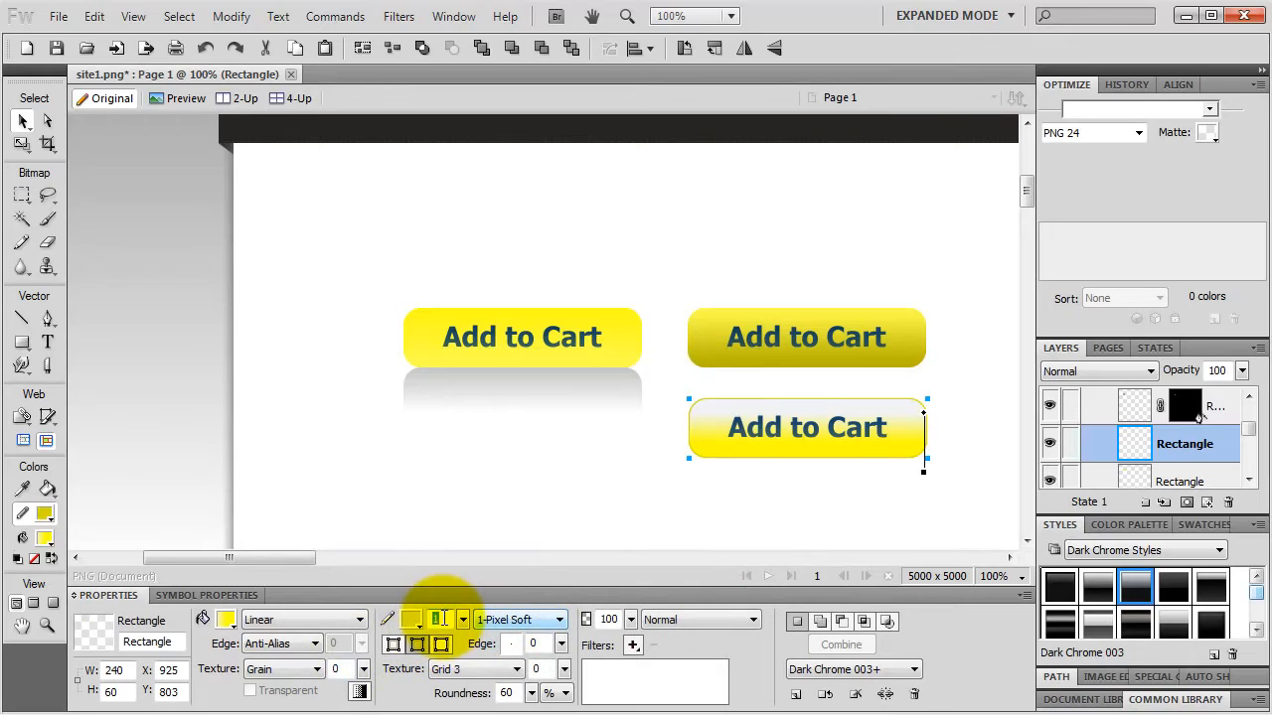
pyautogui.write('2')
pyautogui.press('Return')
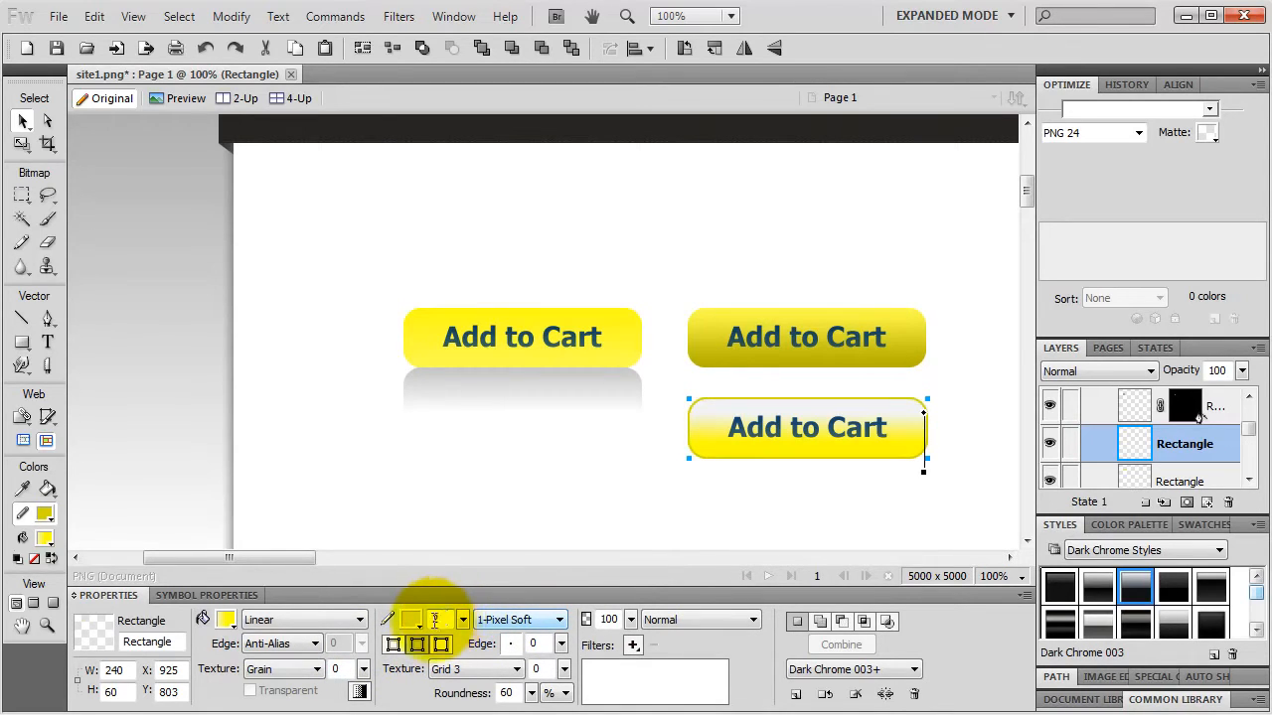
pyautogui.click(394, 643)
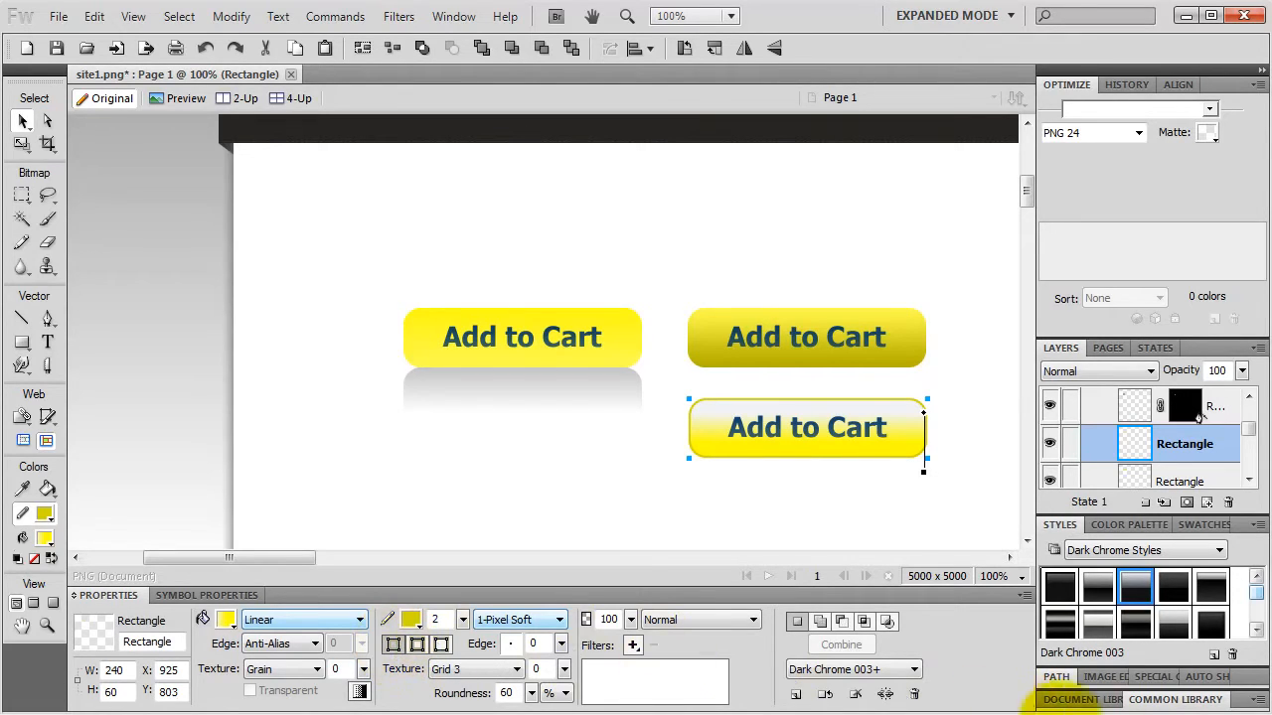
# - Look through the button symbols in the Buttons folder of the Common Library
pyautogui.click(1175, 700)
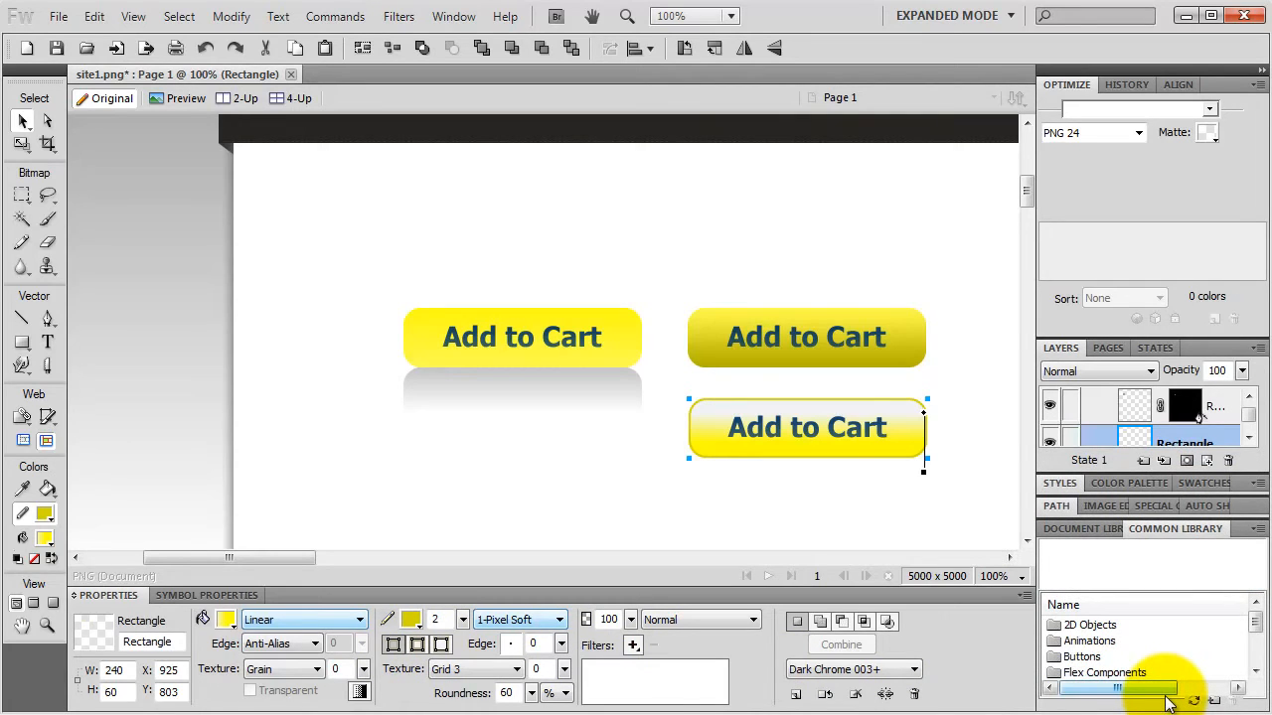
pyautogui.doubleClick(1088, 657)
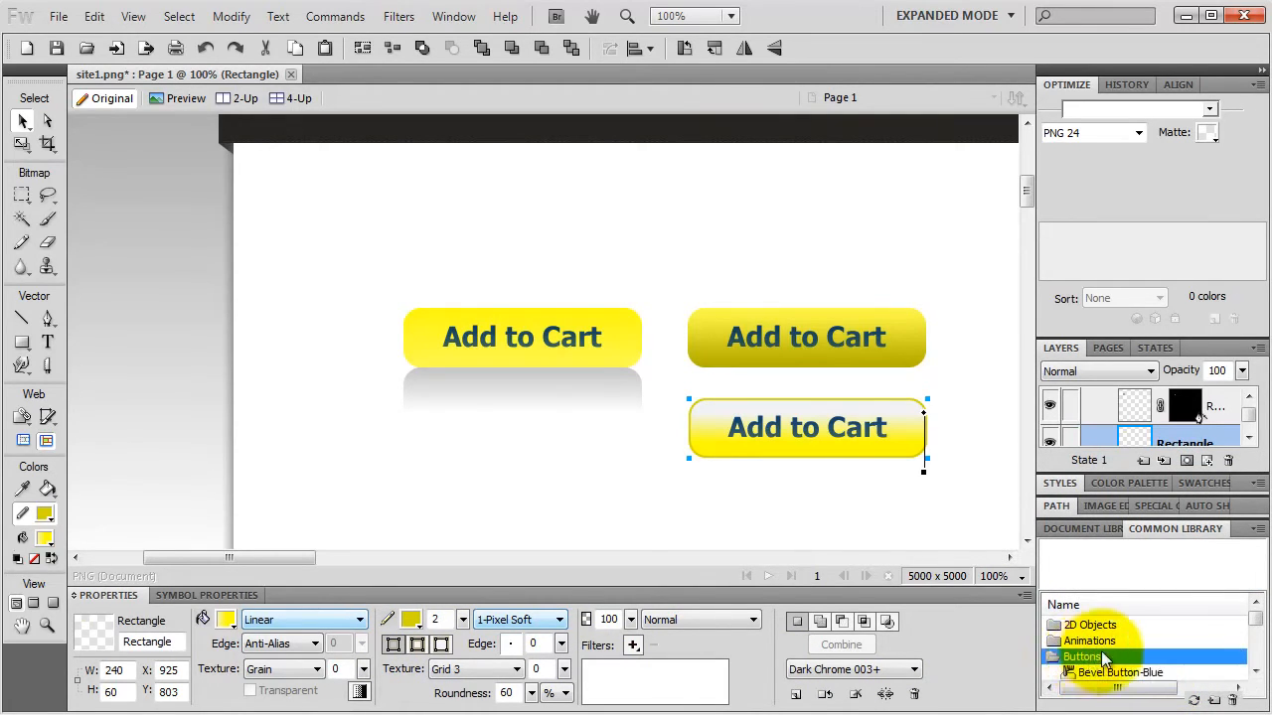
pyautogui.scroll(-1, 1122, 661)
pyautogui.scroll(-2, 1122, 661)
pyautogui.scroll(3, 1122, 661)
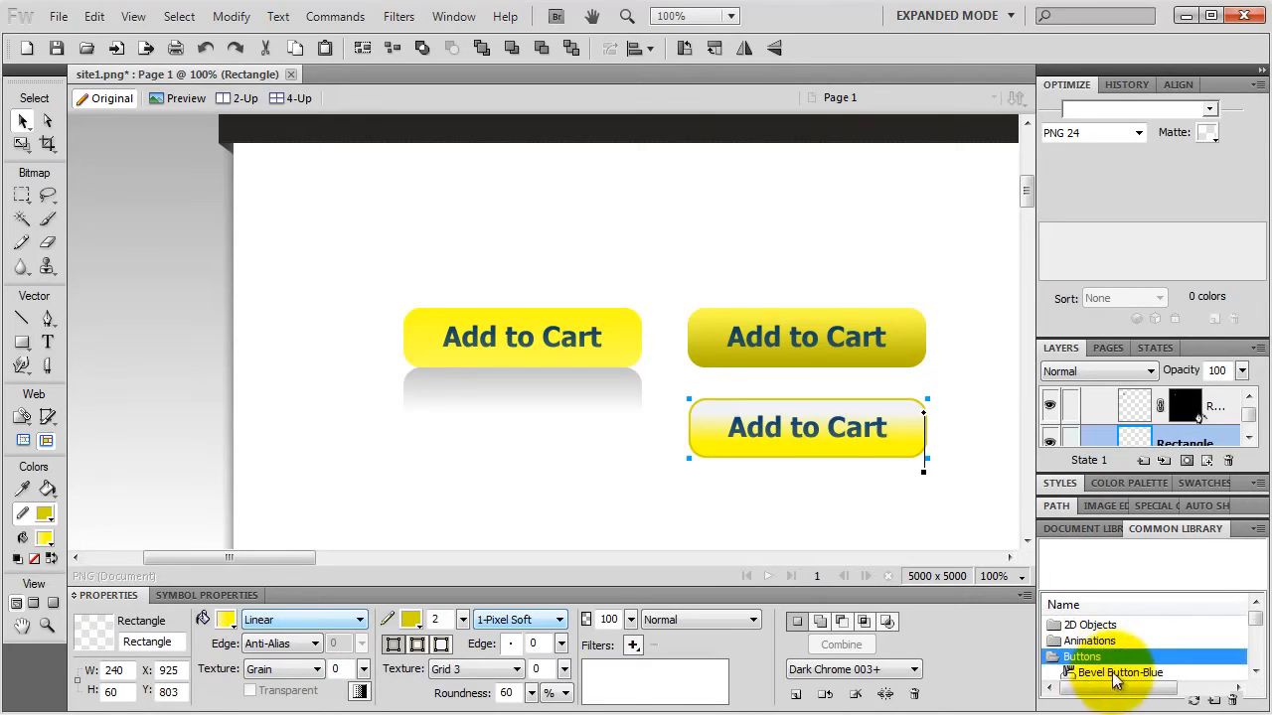
pyautogui.scroll(-1, 1120, 658)
pyautogui.scroll(1, 1120, 658)
pyautogui.doubleClick(1115, 657)
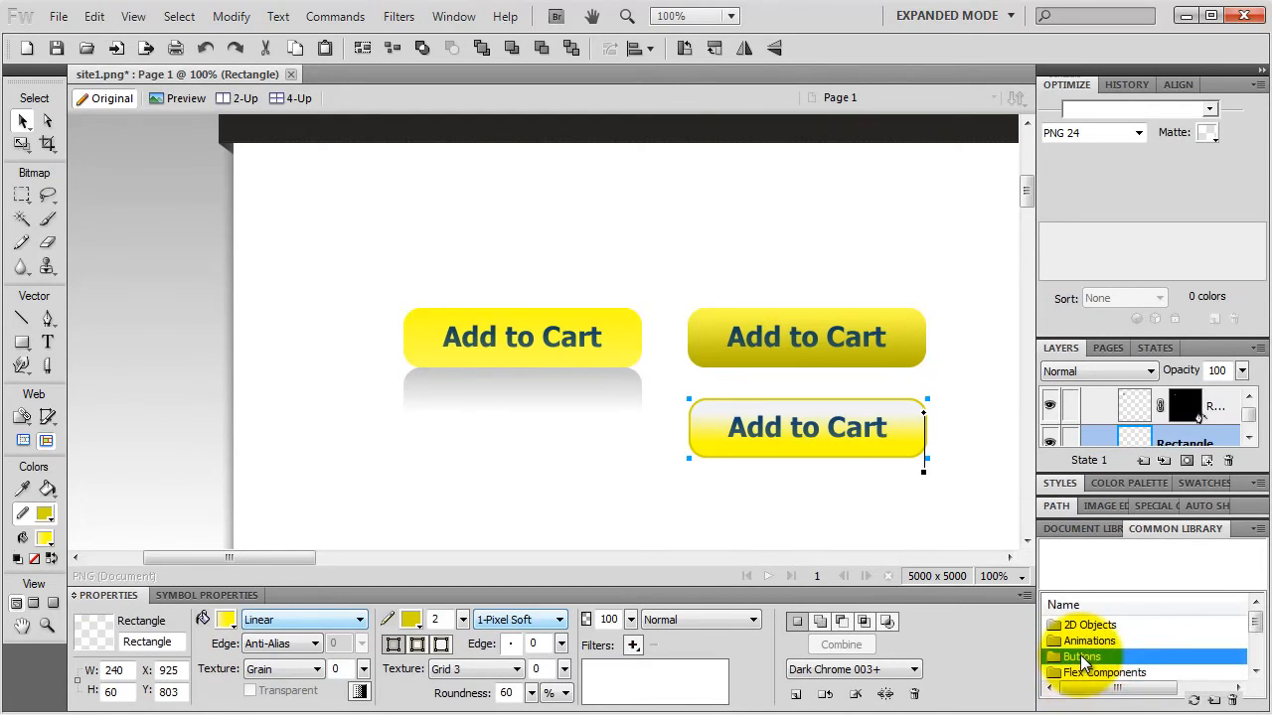
# - Place the Button(mac) symbol from the Common Library's HTML folder below the first button at about X 690, Y 815
pyautogui.scroll(-1, 1114, 662)
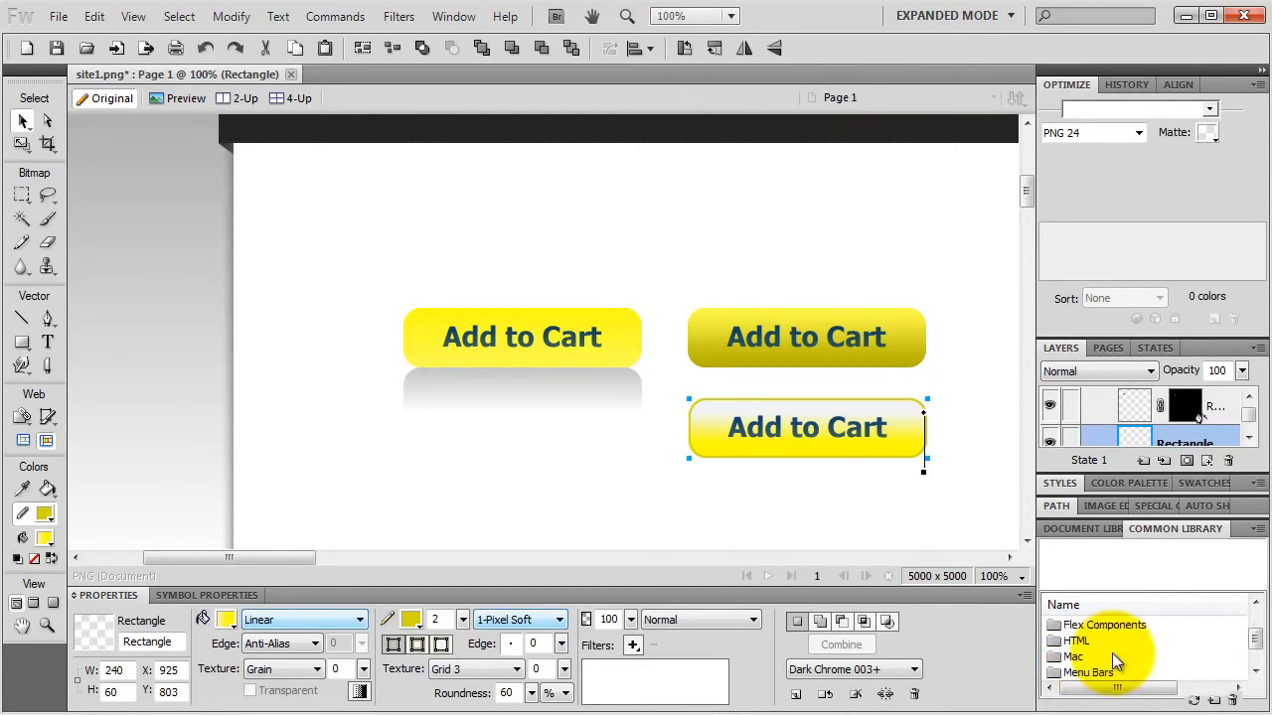
pyautogui.doubleClick(1075, 643)
pyautogui.scroll(-1, 1108, 658)
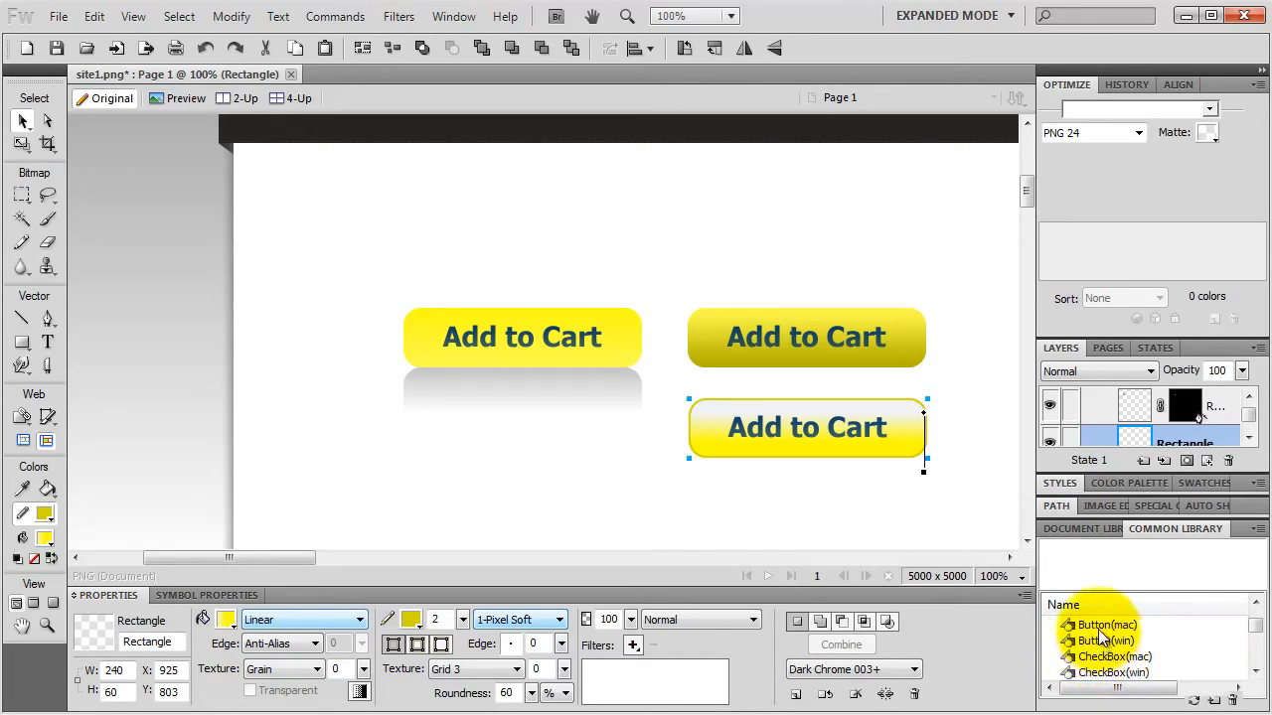
pyautogui.click(1101, 626)
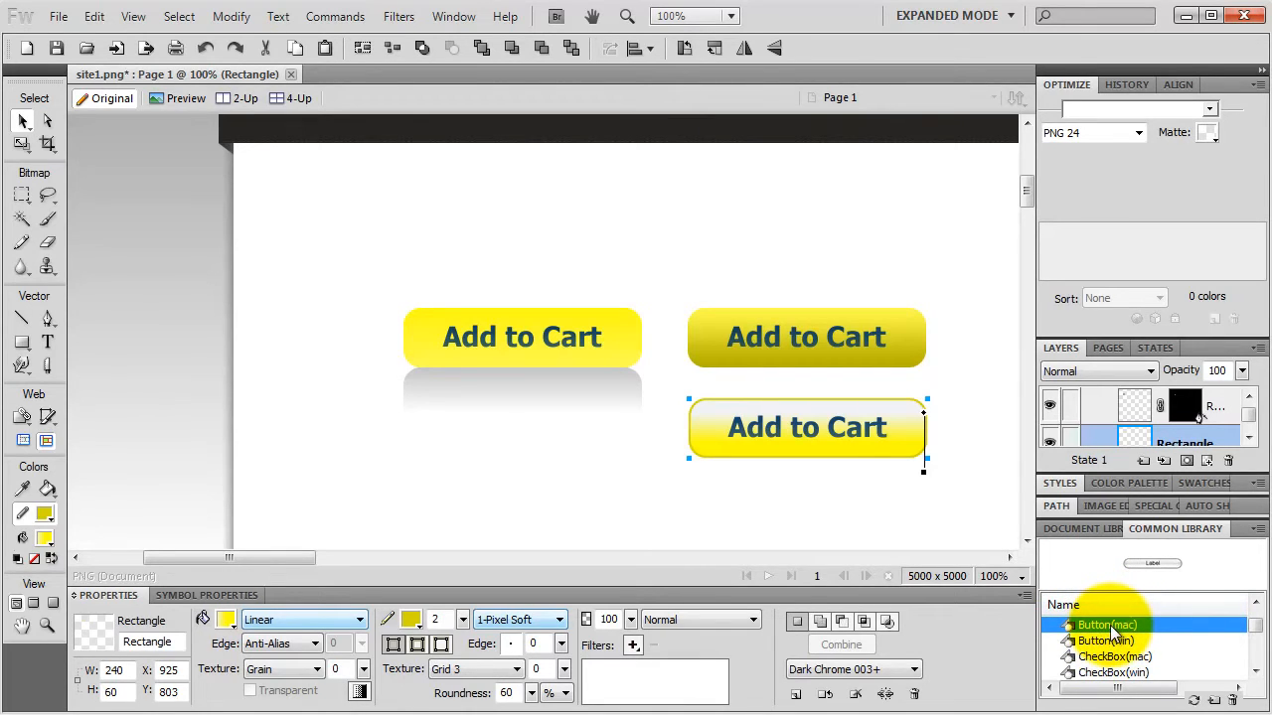
pyautogui.moveTo(1111, 629); pyautogui.dragTo(526, 434)
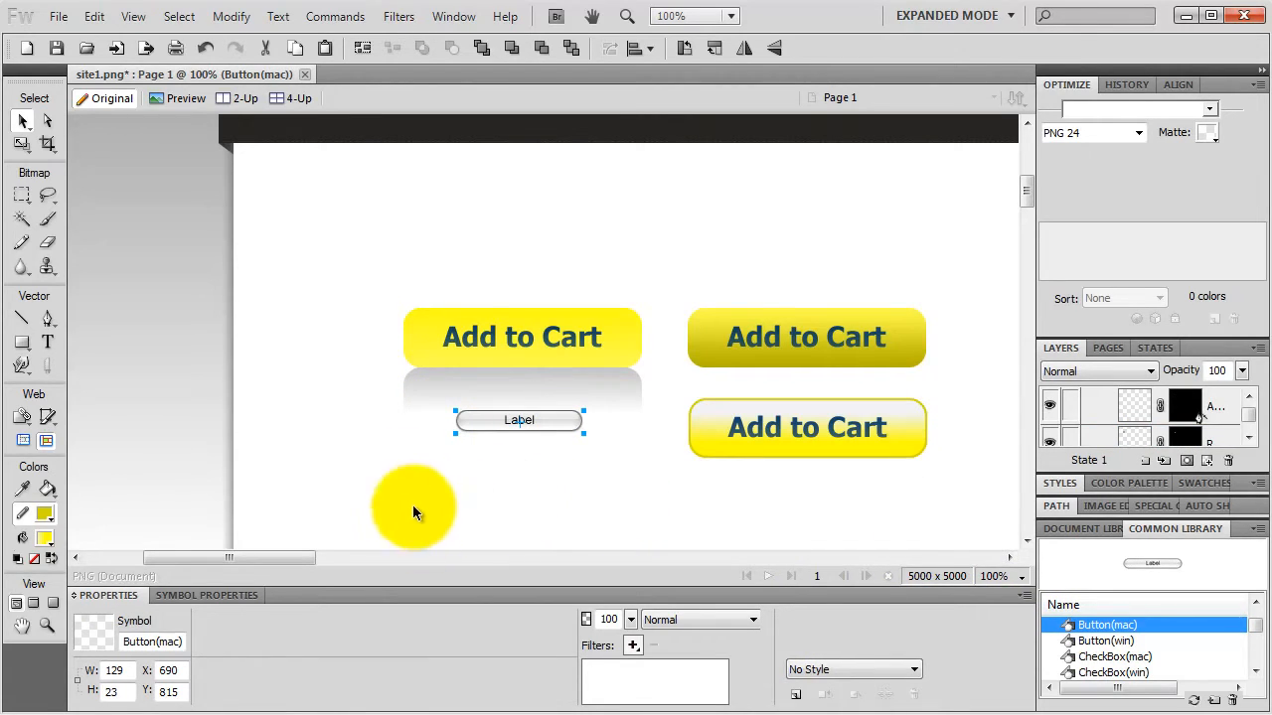
# - Set the Button(mac) symbol's label to "Add to Cart"
pyautogui.click(204, 594)
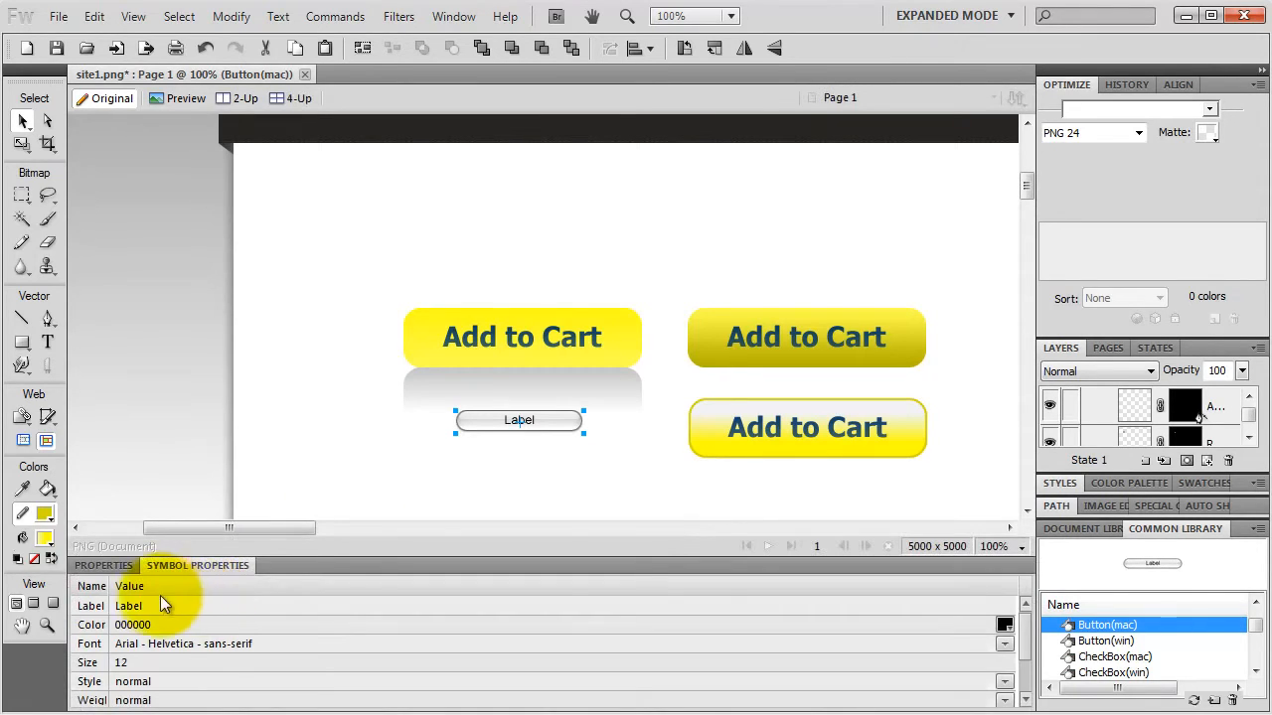
pyautogui.click(130, 606)
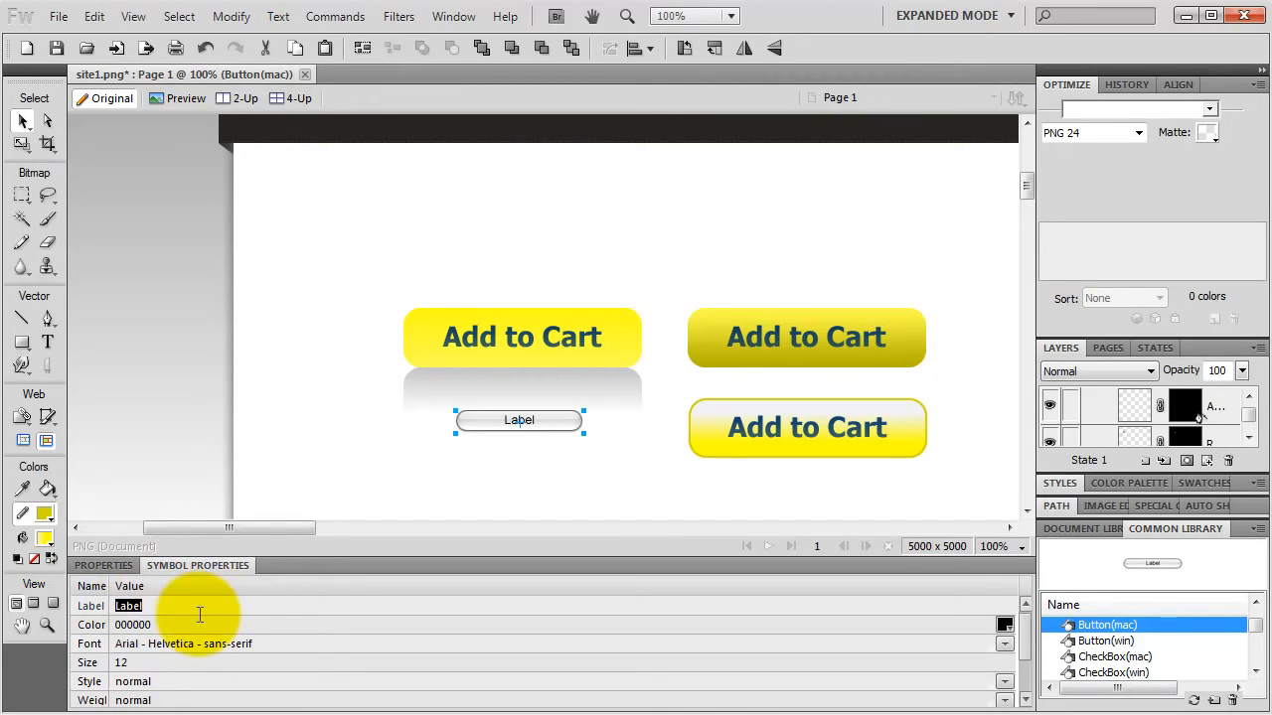
pyautogui.write('Add to ca')
pyautogui.press('BackSpace')
pyautogui.press('BackSpace')
pyautogui.write('Cart')
pyautogui.press('Return')
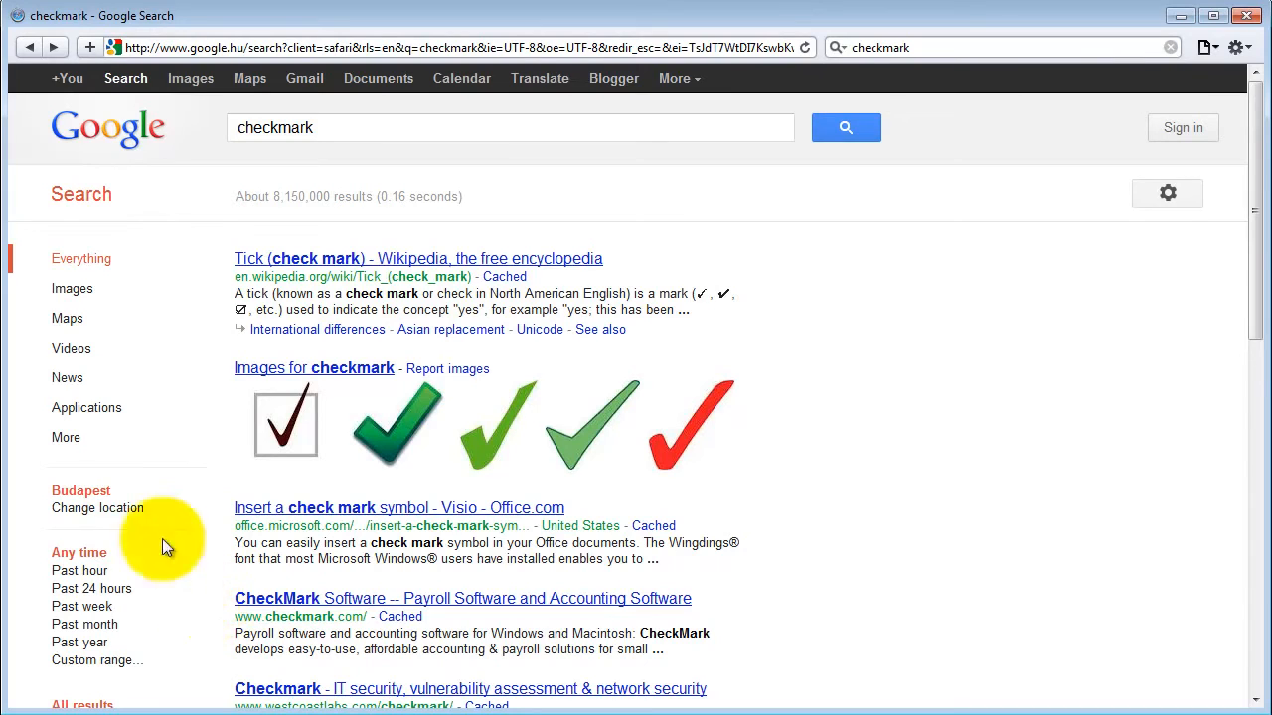
# - In the web browser, limit the checkmark search to large images and look through the results for a glossy round checkmark button
pyautogui.click(69, 294)
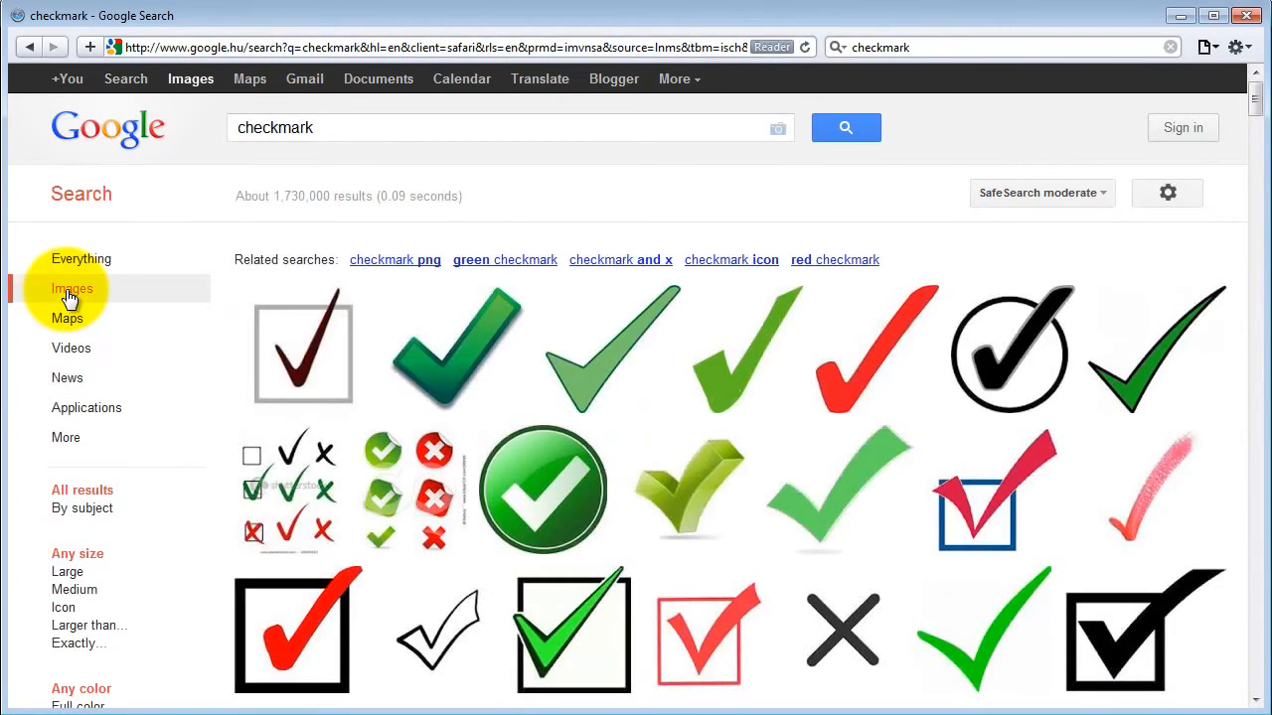
pyautogui.click(67, 573)
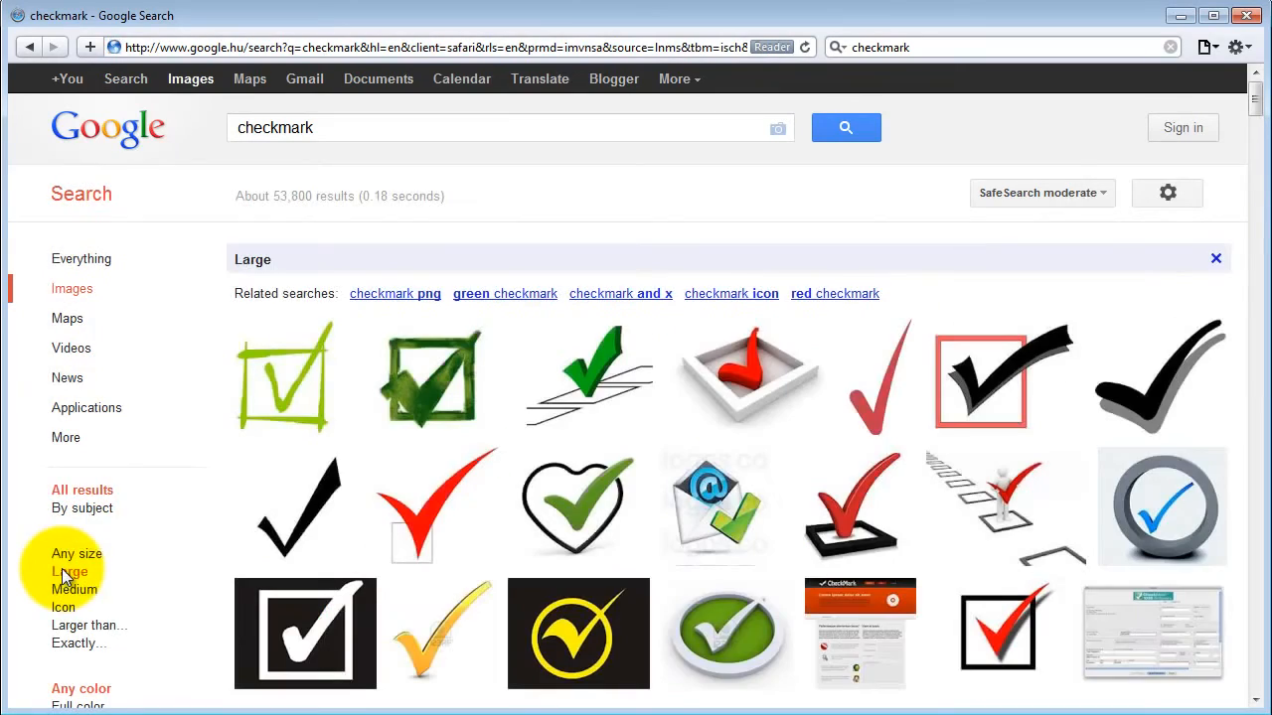
pyautogui.scroll(-15, 693, 329)
pyautogui.scroll(-15, 692, 328)
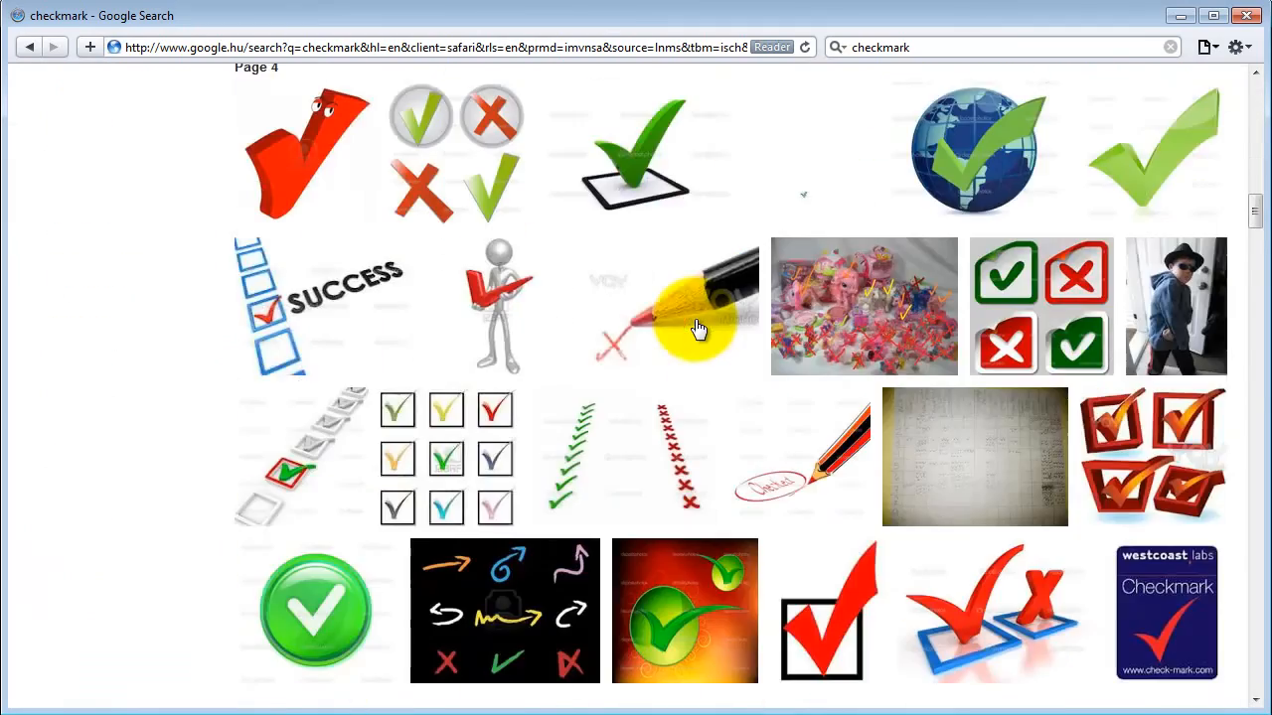
pyautogui.scroll(-11, 699, 329)
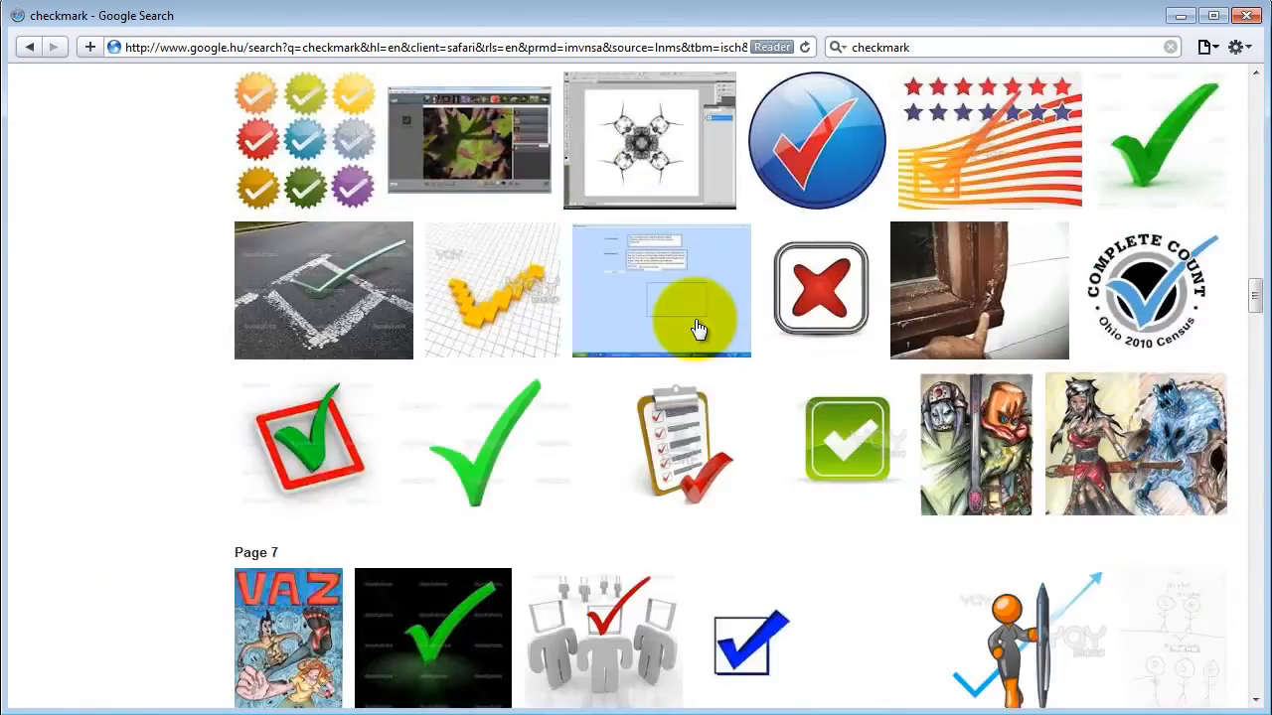
pyautogui.scroll(-3, 696, 332)
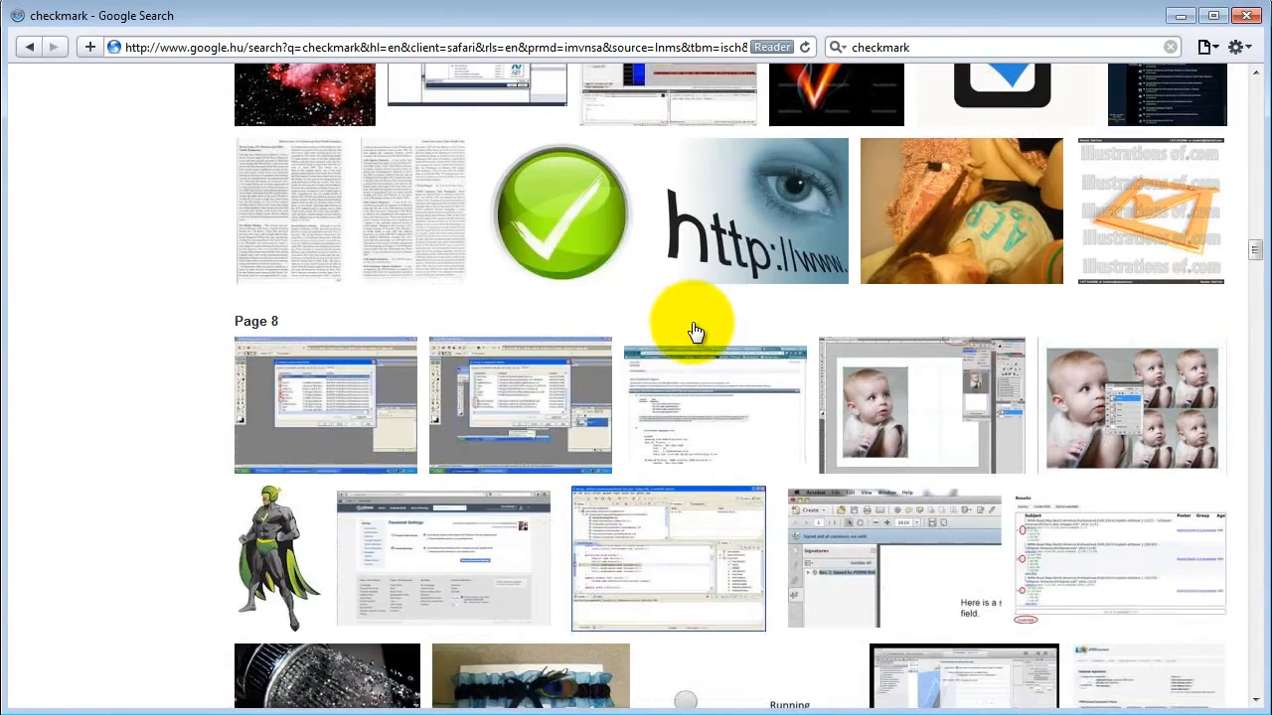
# - Open the glossy green round checkmark image, checkmark-1024x992.jpg, and copy it
pyautogui.moveTo(574, 246)
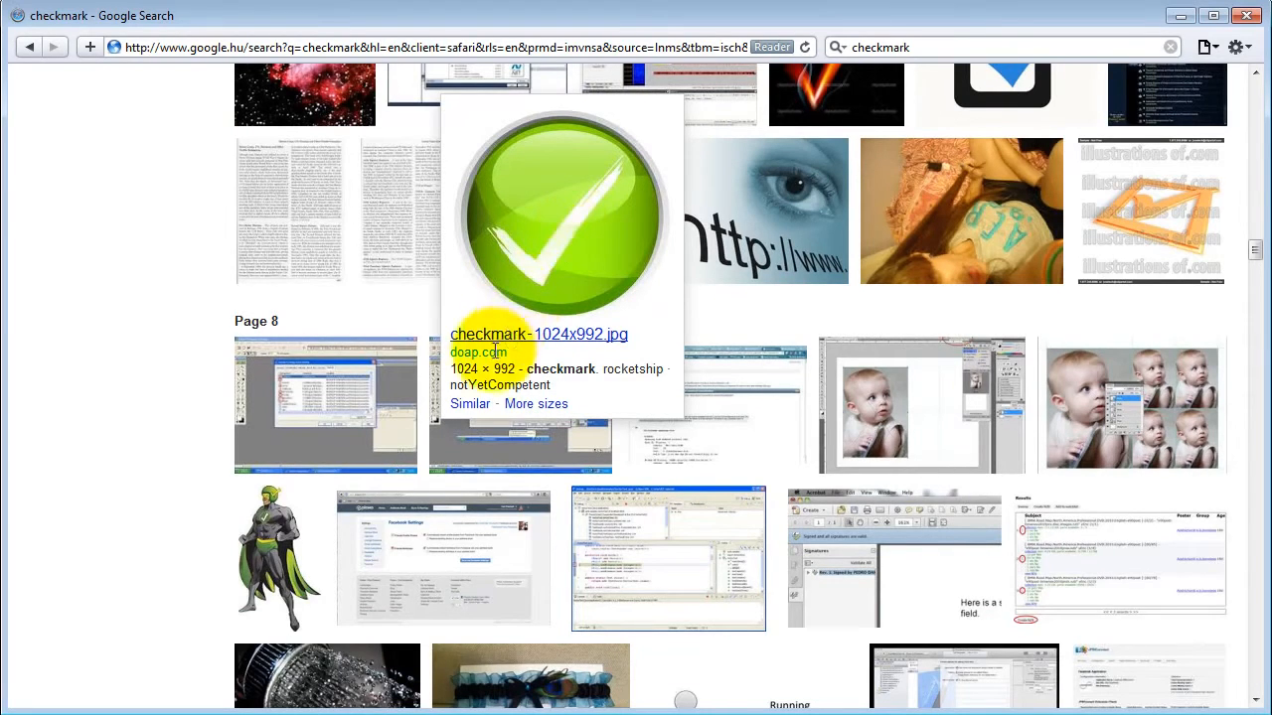
pyautogui.click(544, 235)
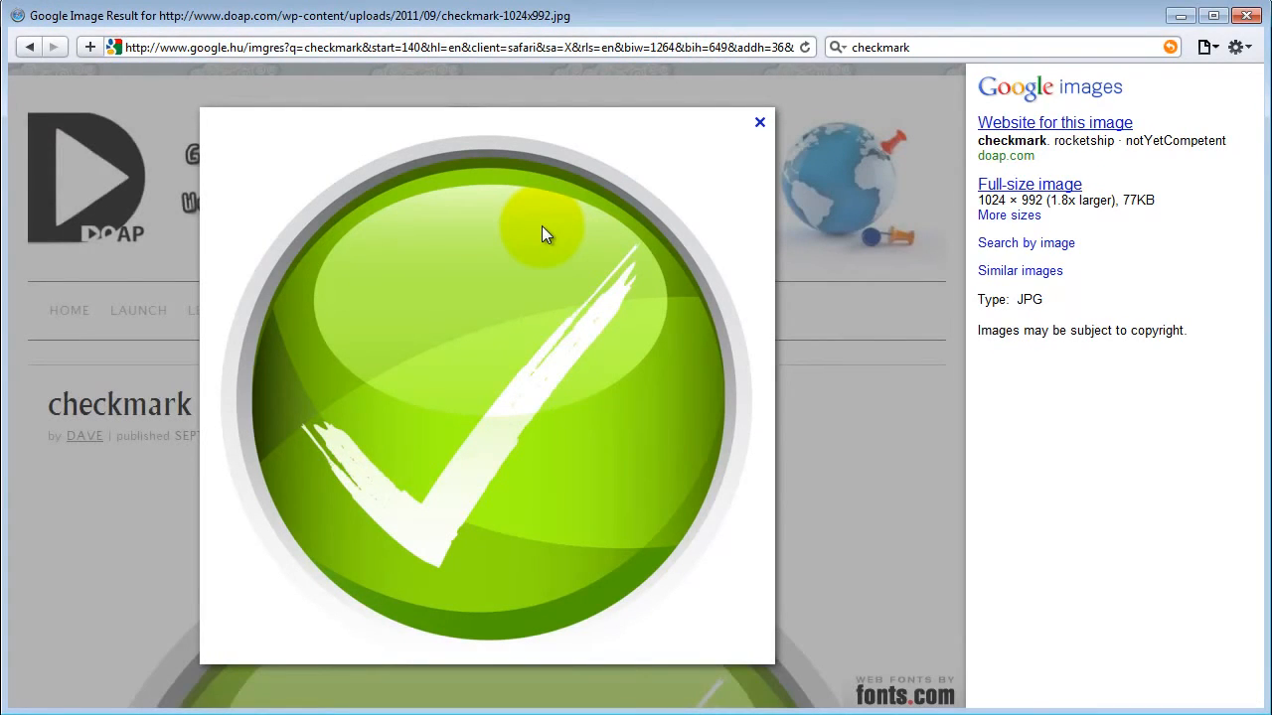
pyautogui.rightClick(431, 316)
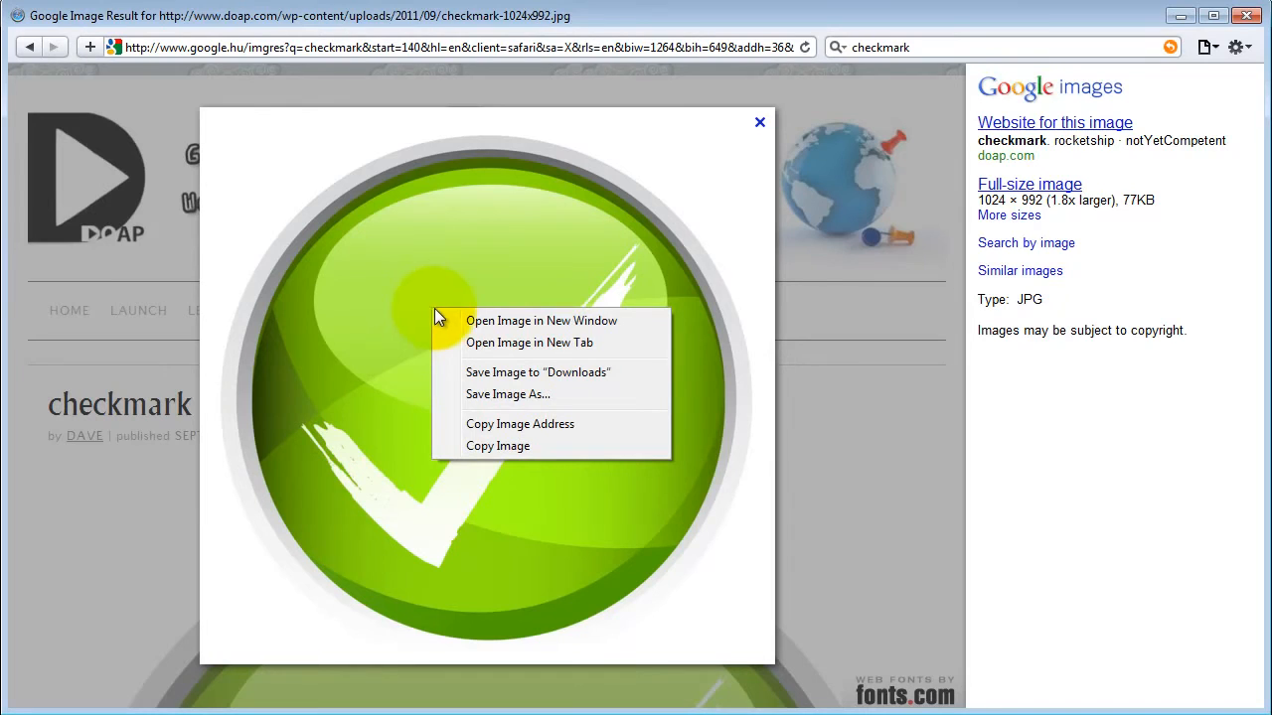
pyautogui.click(494, 446)
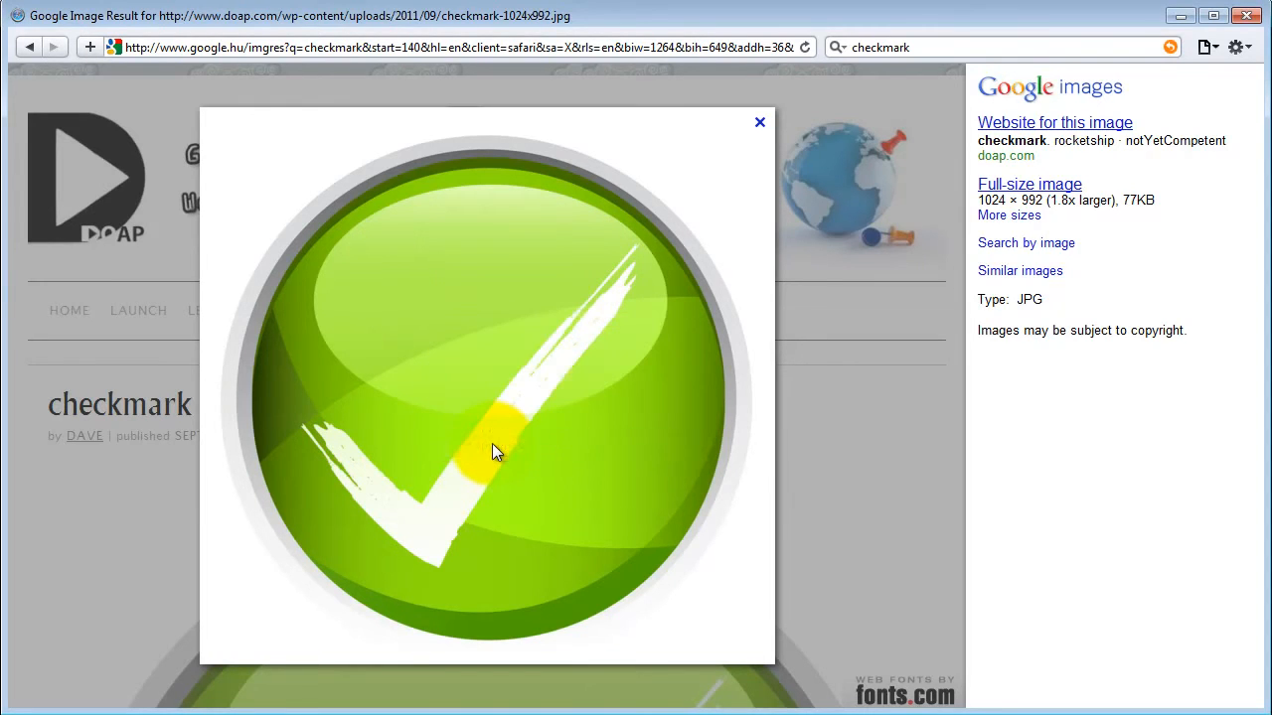
# - Switch back to Fireworks, paste the copied checkmark image and move it beside the page mockup at about X 2064, Y 200
pyautogui.hotkey('alt', 'Tab')
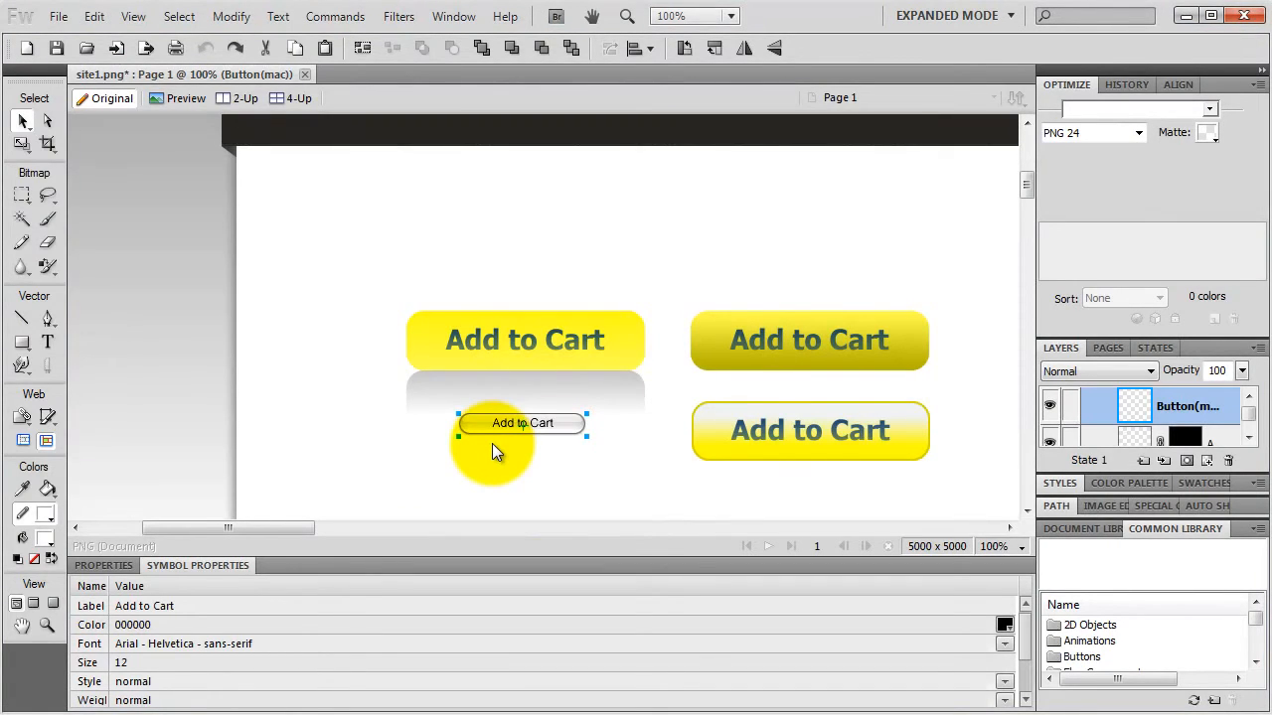
pyautogui.hotkey('ctrl', 'v')
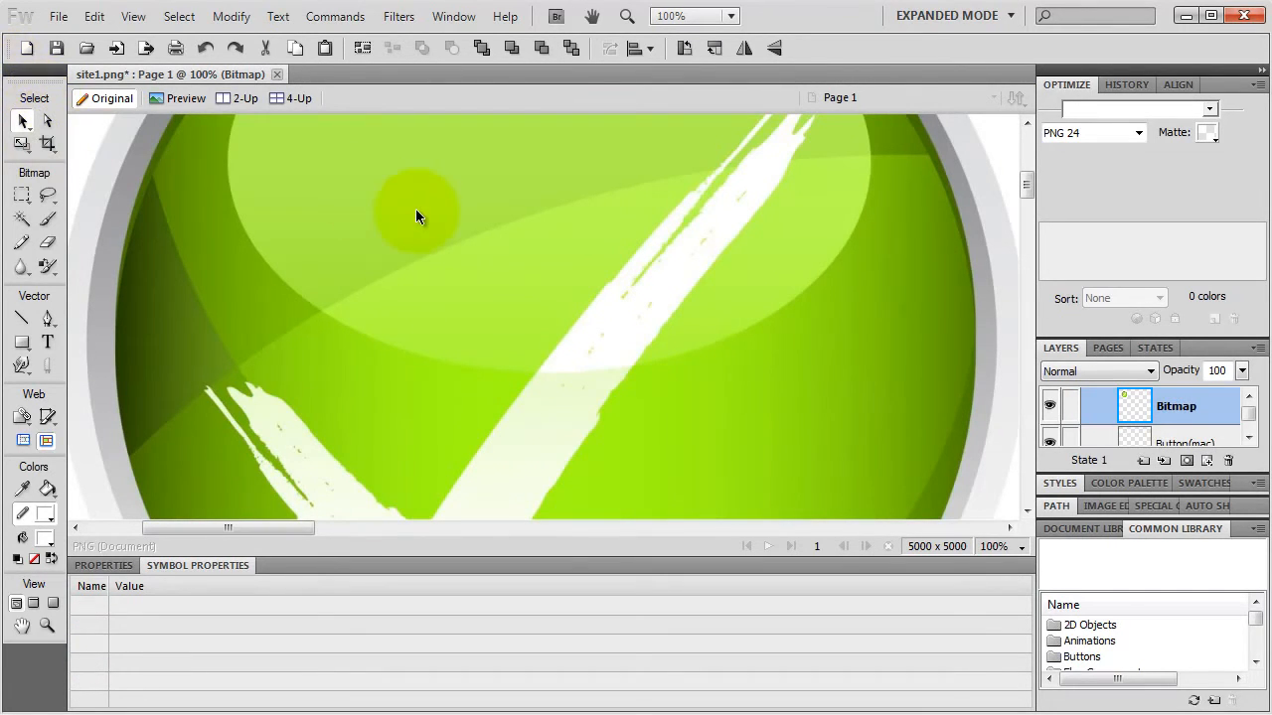
pyautogui.hotkey('ctrl', '-')
pyautogui.hotkey('ctrl', '-')
pyautogui.hotkey('ctrl', '-')
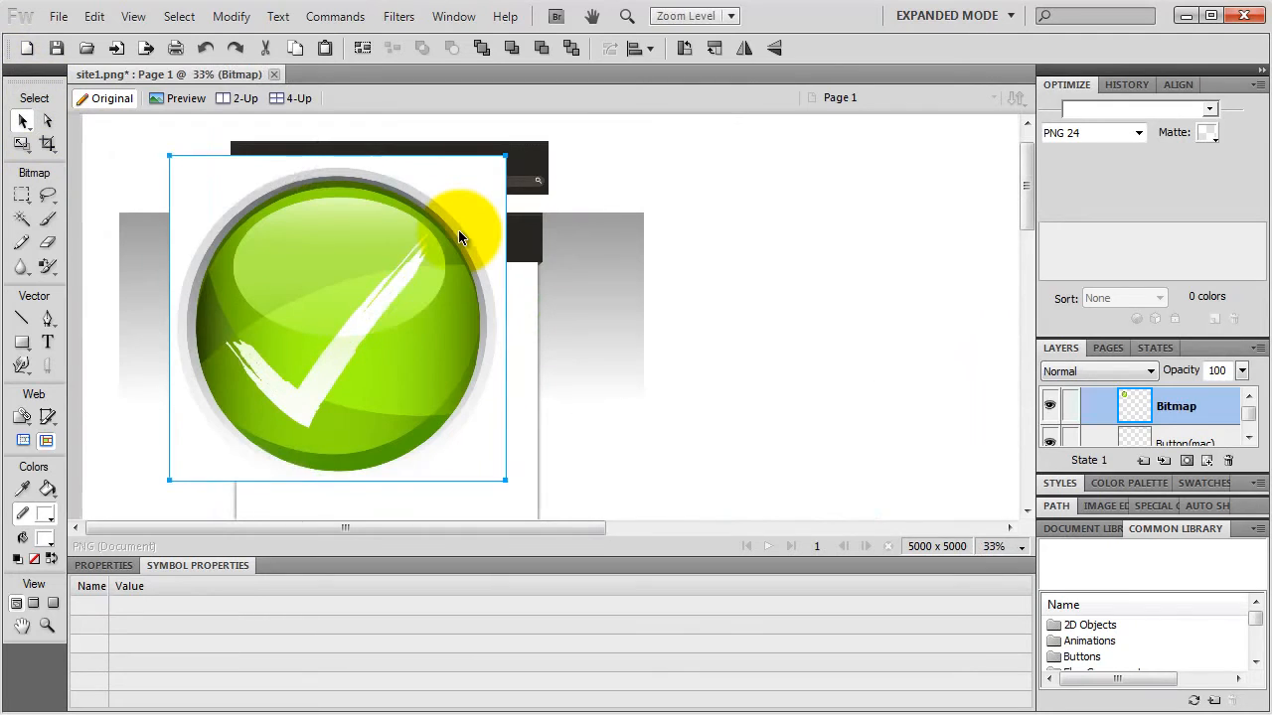
pyautogui.hotkey('ctrl', '-')
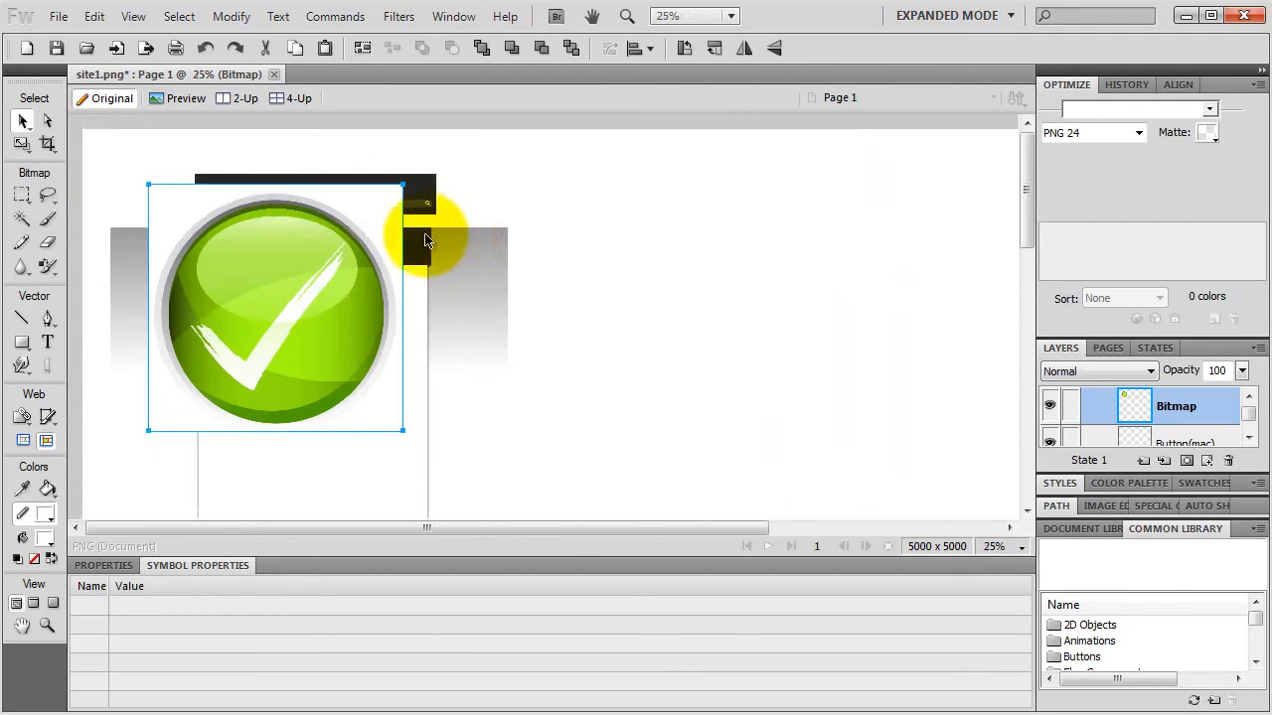
pyautogui.moveTo(381, 250); pyautogui.dragTo(709, 324)
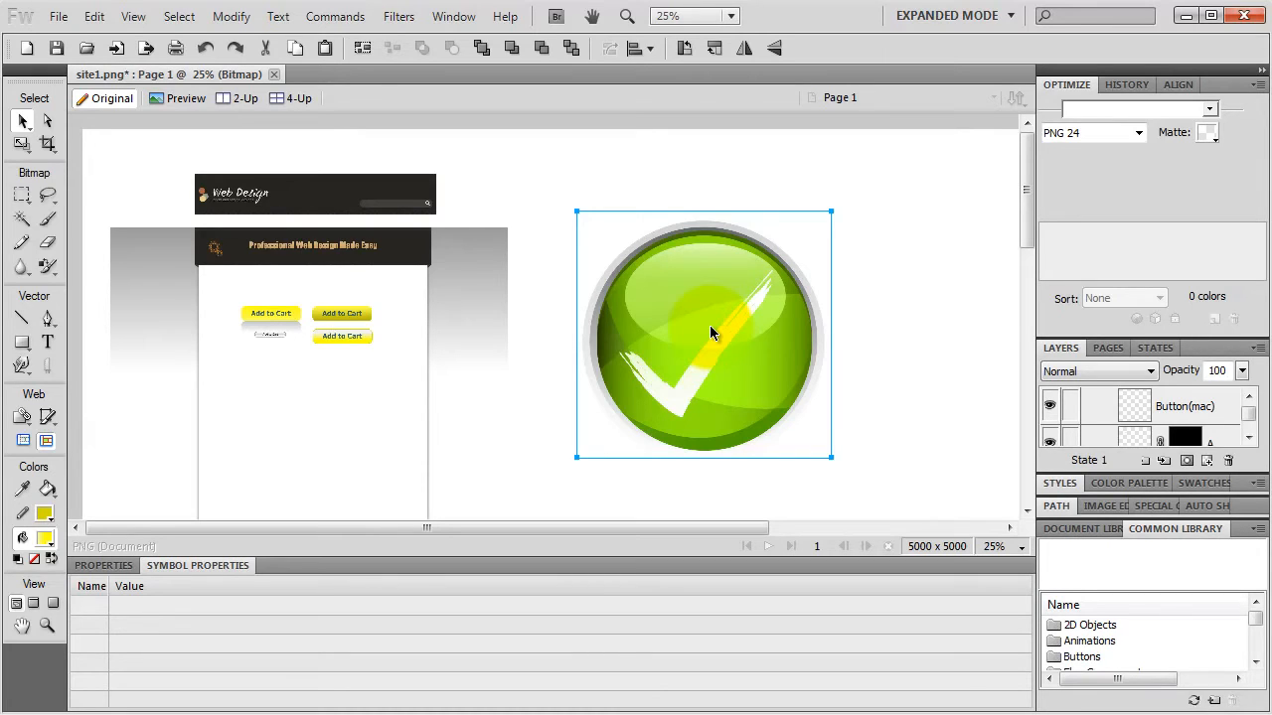
pyautogui.moveTo(710, 332); pyautogui.dragTo(775, 270)
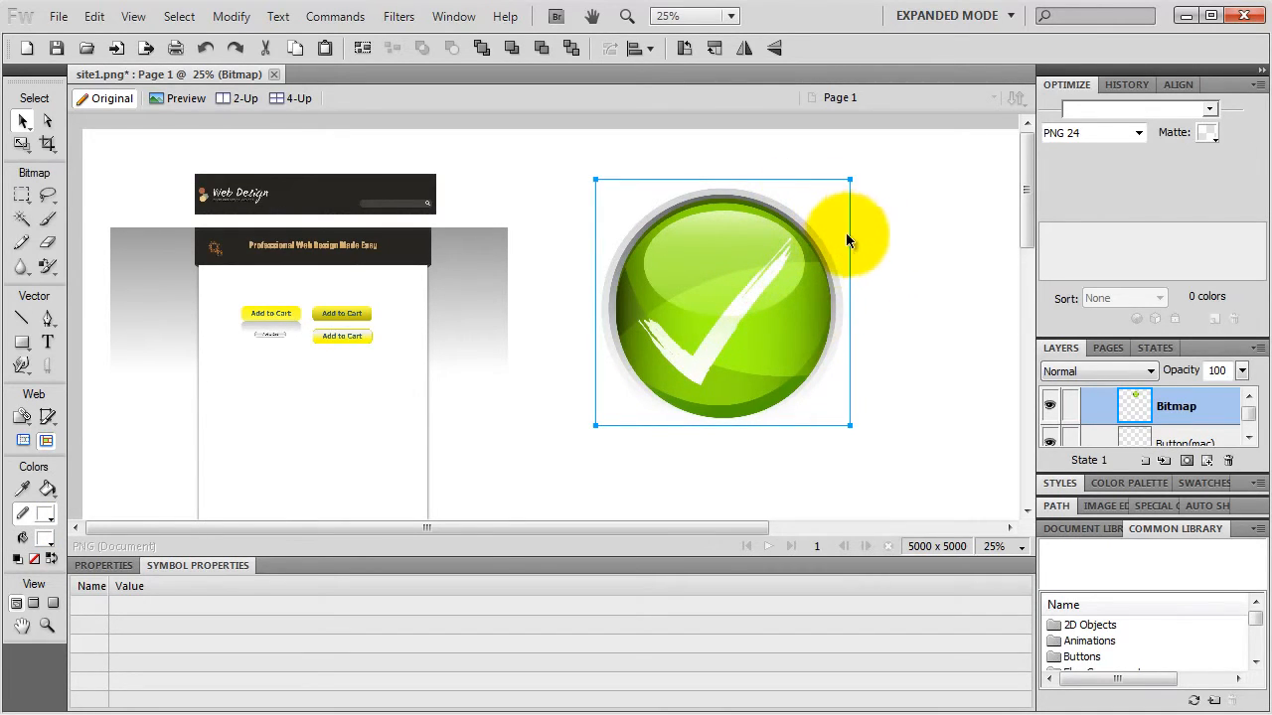
# - Recolor the green checkmark button to blue #0066FF with the Replace Color tool, using a round brush of size 100
pyautogui.click(47, 266)
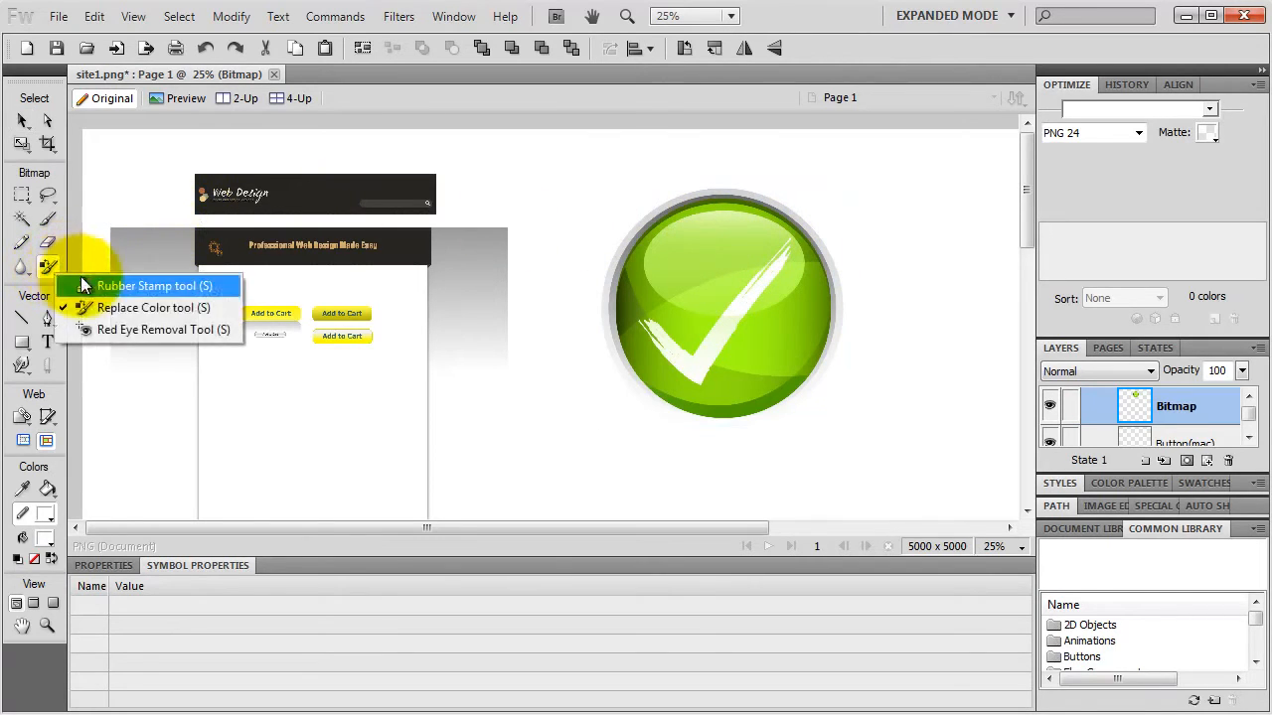
pyautogui.click(74, 307)
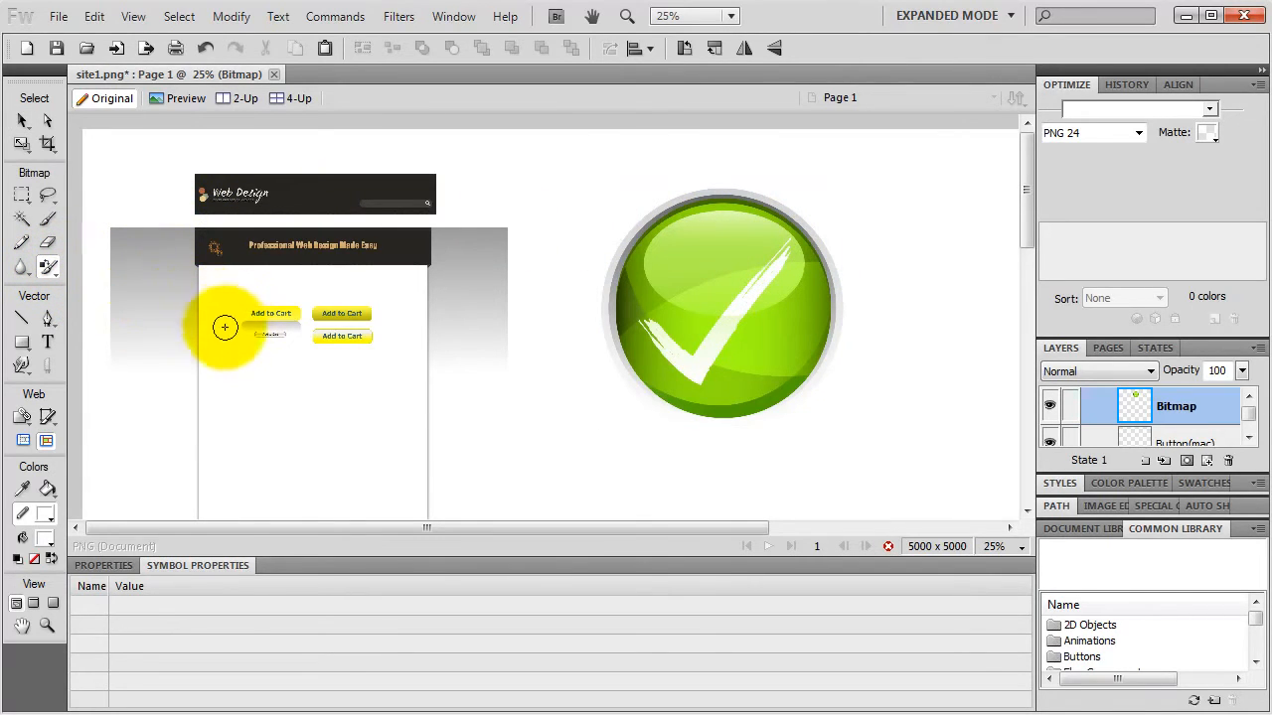
pyautogui.click(104, 565)
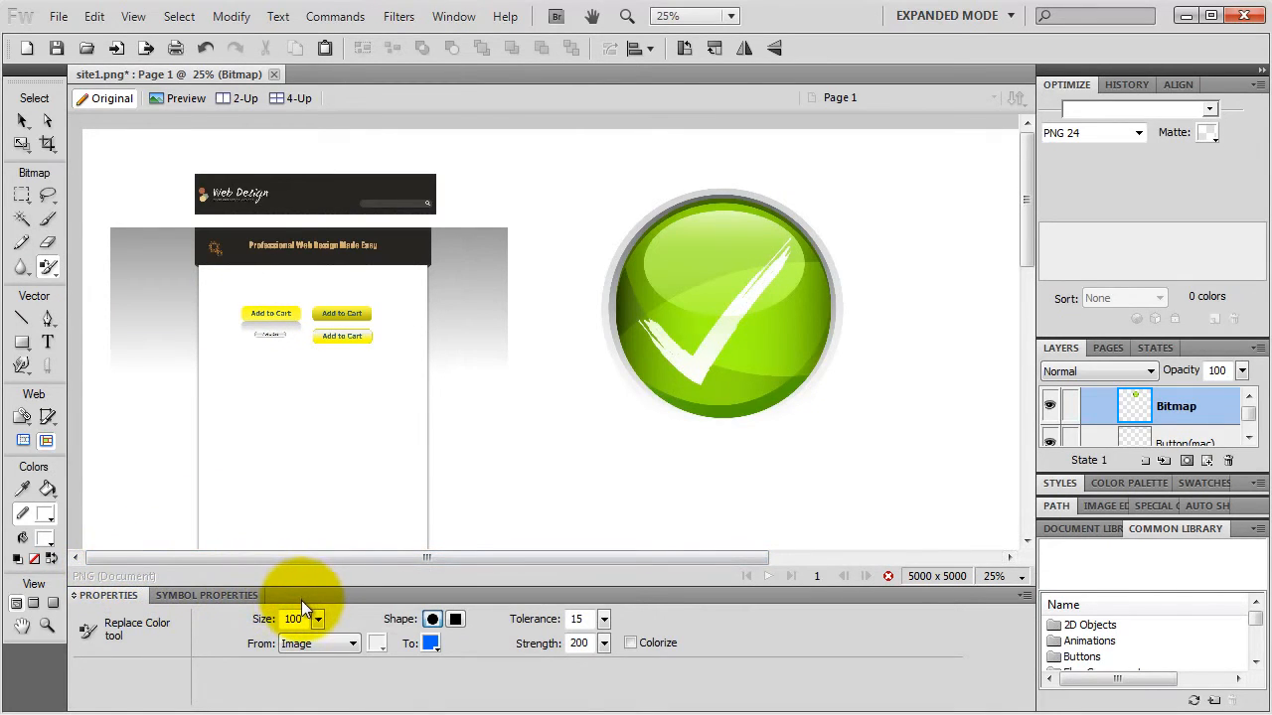
pyautogui.click(432, 642)
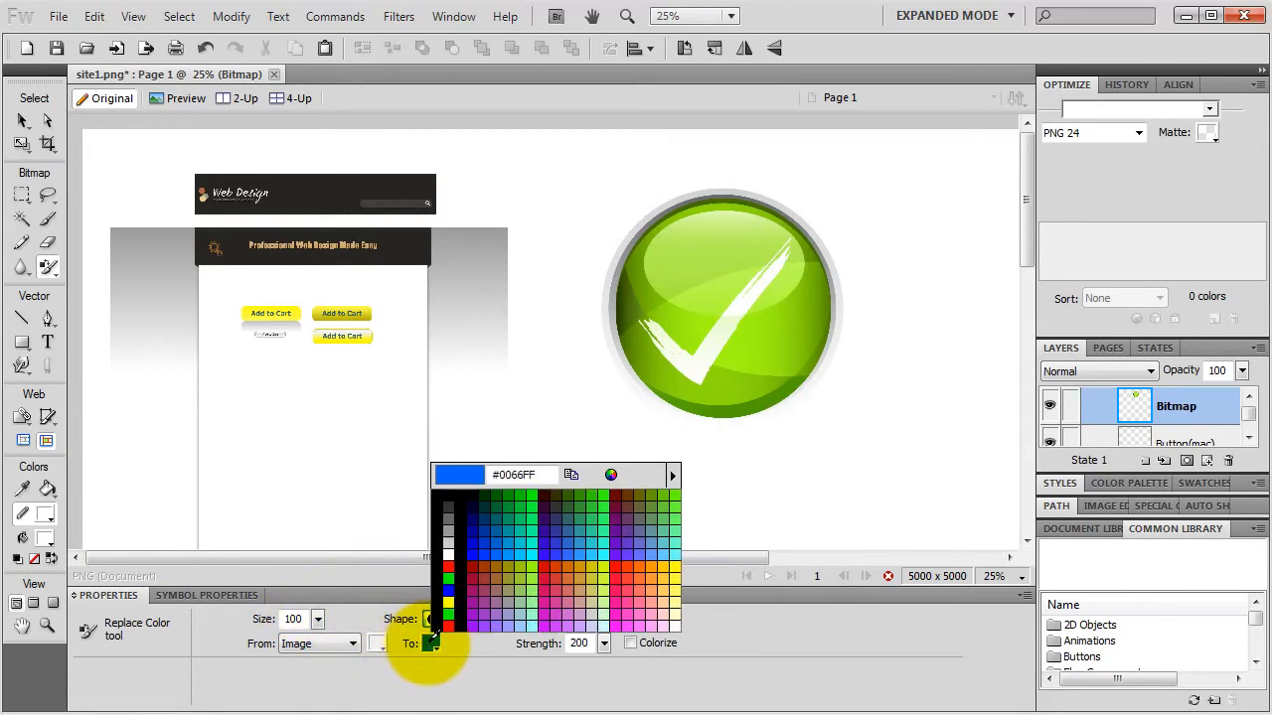
pyautogui.click(497, 553)
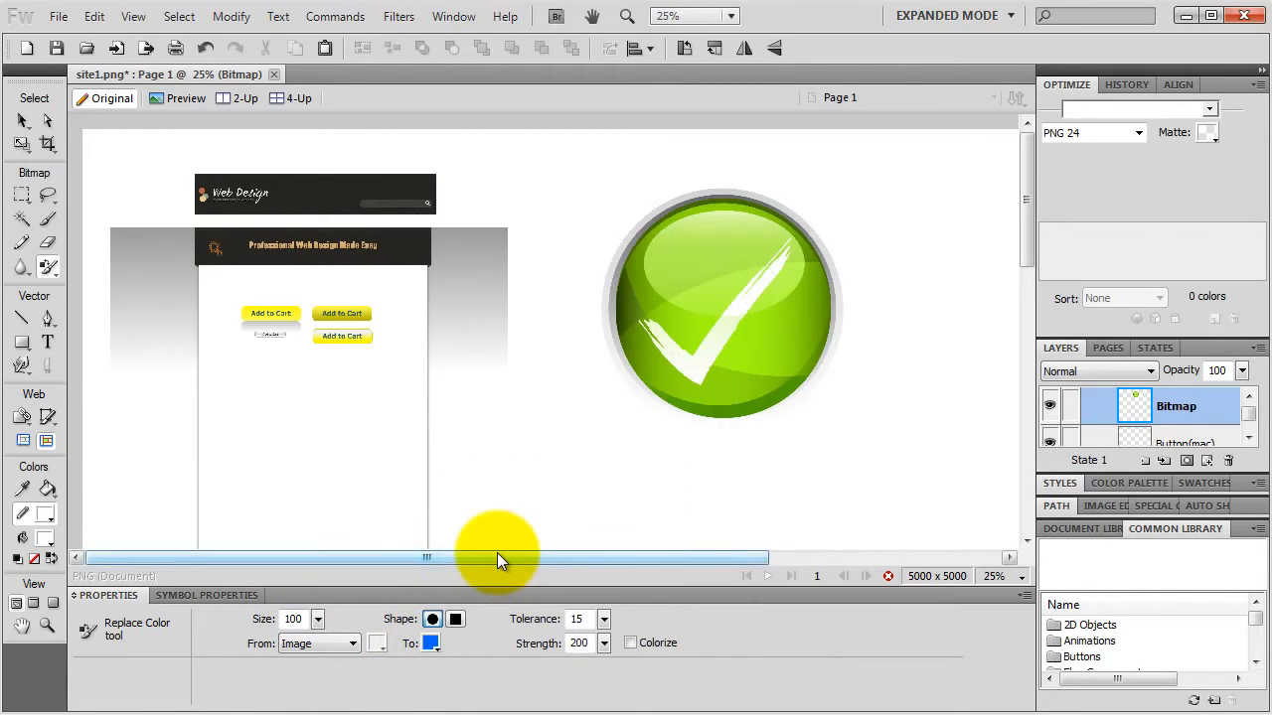
pyautogui.click(318, 619)
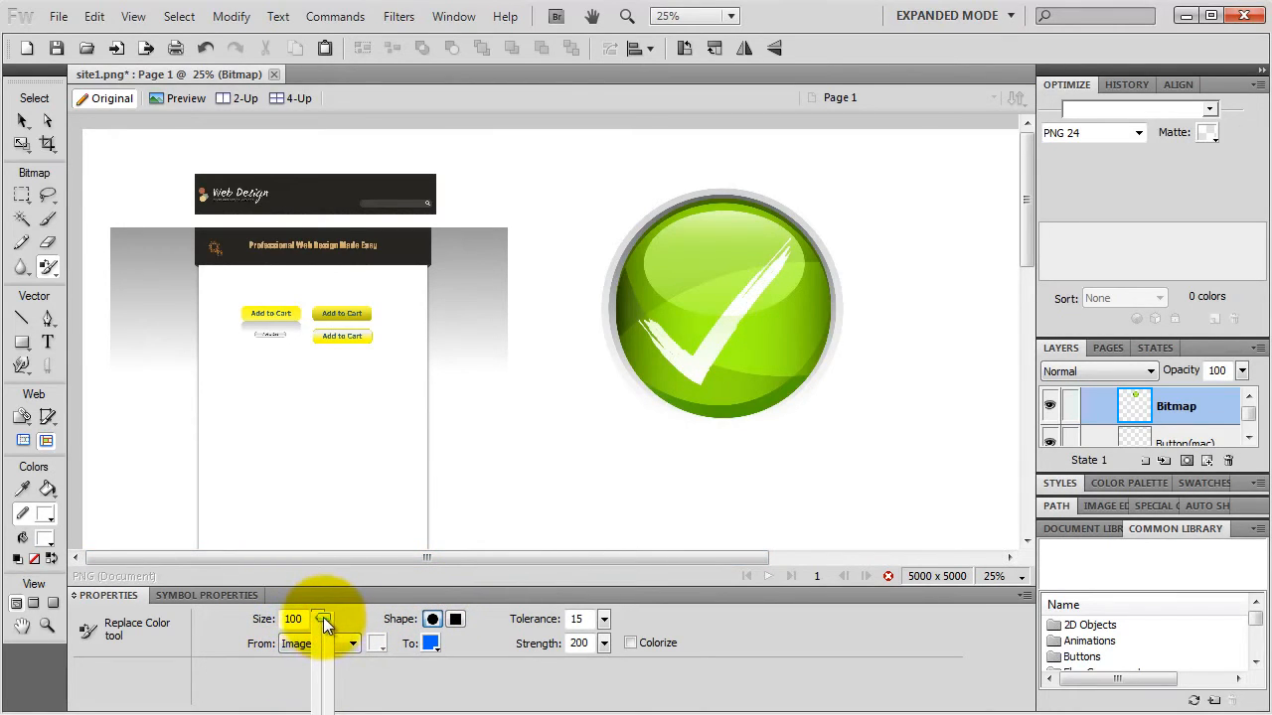
pyautogui.moveTo(323, 618); pyautogui.dragTo(324, 611)
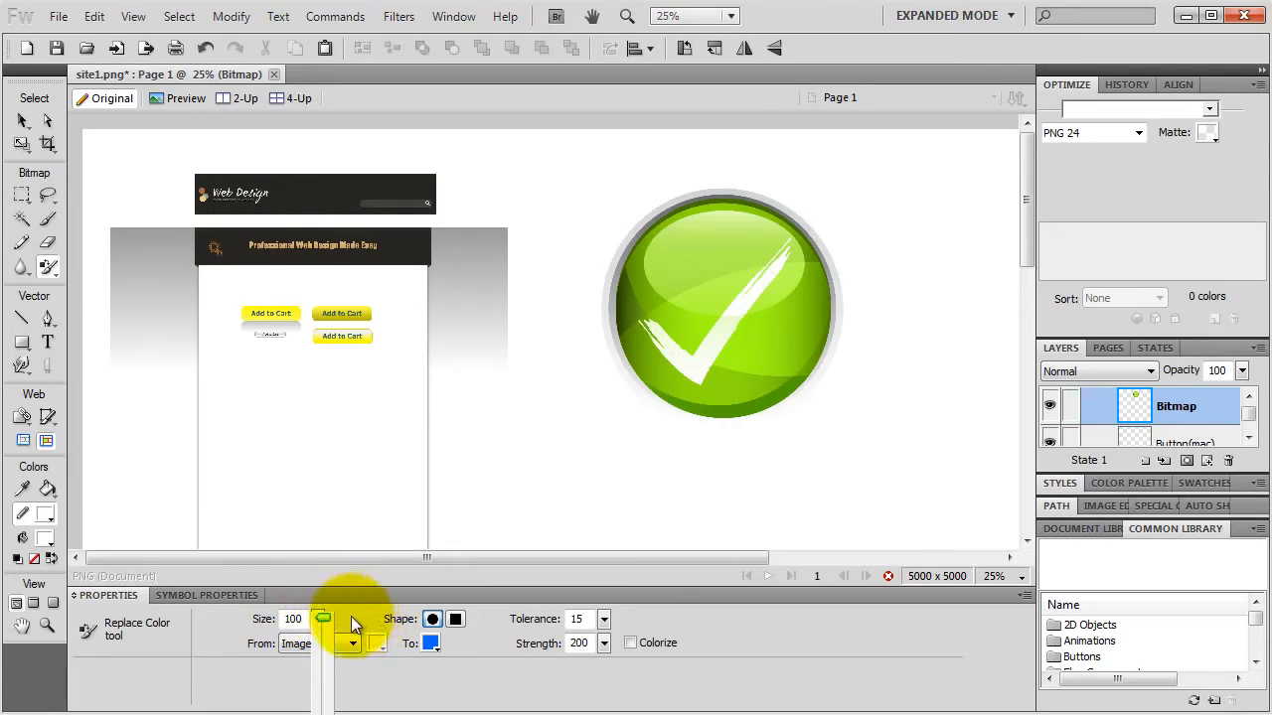
pyautogui.click(352, 617)
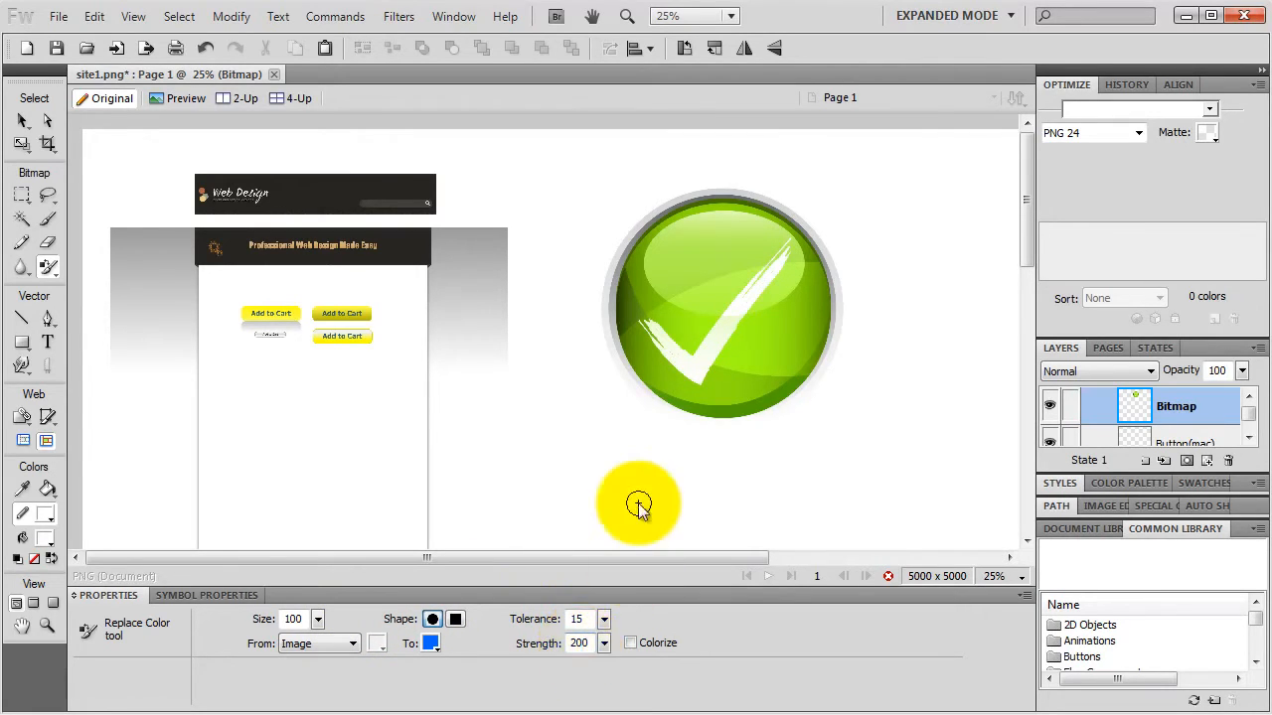
pyautogui.moveTo(685, 409)
pyautogui.mouseDown()
pyautogui.moveTo(737, 337)
pyautogui.moveTo(696, 377)
pyautogui.moveTo(705, 387)
pyautogui.moveTo(752, 321)
pyautogui.moveTo(702, 386)
pyautogui.moveTo(742, 351)
pyautogui.moveTo(773, 289)
pyautogui.moveTo(705, 393)
pyautogui.moveTo(777, 305)
pyautogui.moveTo(696, 411)
pyautogui.moveTo(779, 382)
pyautogui.moveTo(821, 274)
pyautogui.moveTo(808, 251)
pyautogui.moveTo(732, 399)
pyautogui.moveTo(797, 315)
pyautogui.moveTo(804, 270)
pyautogui.moveTo(824, 316)
pyautogui.moveTo(806, 370)
pyautogui.moveTo(755, 399)
pyautogui.moveTo(687, 401)
pyautogui.moveTo(648, 373)
pyautogui.moveTo(636, 327)
pyautogui.moveTo(619, 323)
pyautogui.moveTo(636, 371)
pyautogui.moveTo(691, 387)
pyautogui.moveTo(641, 286)
pyautogui.moveTo(623, 295)
pyautogui.moveTo(652, 234)
pyautogui.moveTo(705, 213)
pyautogui.moveTo(758, 215)
pyautogui.moveTo(804, 239)
pyautogui.moveTo(798, 281)
pyautogui.moveTo(793, 236)
pyautogui.moveTo(687, 401)
pyautogui.moveTo(715, 298)
pyautogui.moveTo(658, 398)
pyautogui.moveTo(680, 266)
pyautogui.moveTo(654, 266)
pyautogui.moveTo(661, 233)
pyautogui.moveTo(752, 211)
pyautogui.moveTo(794, 236)
pyautogui.moveTo(805, 277)
pyautogui.moveTo(798, 349)
pyautogui.moveTo(741, 403)
pyautogui.moveTo(763, 216)
pyautogui.moveTo(722, 320)
pyautogui.moveTo(774, 213)
pyautogui.moveTo(710, 299)
pyautogui.moveTo(706, 244)
pyautogui.moveTo(728, 238)
pyautogui.moveTo(696, 308)
pyautogui.moveTo(724, 235)
pyautogui.moveTo(712, 223)
pyautogui.moveTo(749, 227)
pyautogui.moveTo(742, 203)
pyautogui.moveTo(702, 198)
pyautogui.moveTo(650, 231)
pyautogui.moveTo(622, 289)
pyautogui.moveTo(628, 338)
pyautogui.moveTo(668, 382)
pyautogui.moveTo(730, 414)
pyautogui.moveTo(818, 326)
pyautogui.moveTo(762, 198)
pyautogui.moveTo(629, 320)
pyautogui.moveTo(792, 284)
pyautogui.moveTo(781, 225)
pyautogui.moveTo(811, 243)
pyautogui.moveTo(713, 364)
pyautogui.moveTo(804, 188)
pyautogui.moveTo(697, 353)
pyautogui.moveTo(721, 300)
pyautogui.mouseUp()
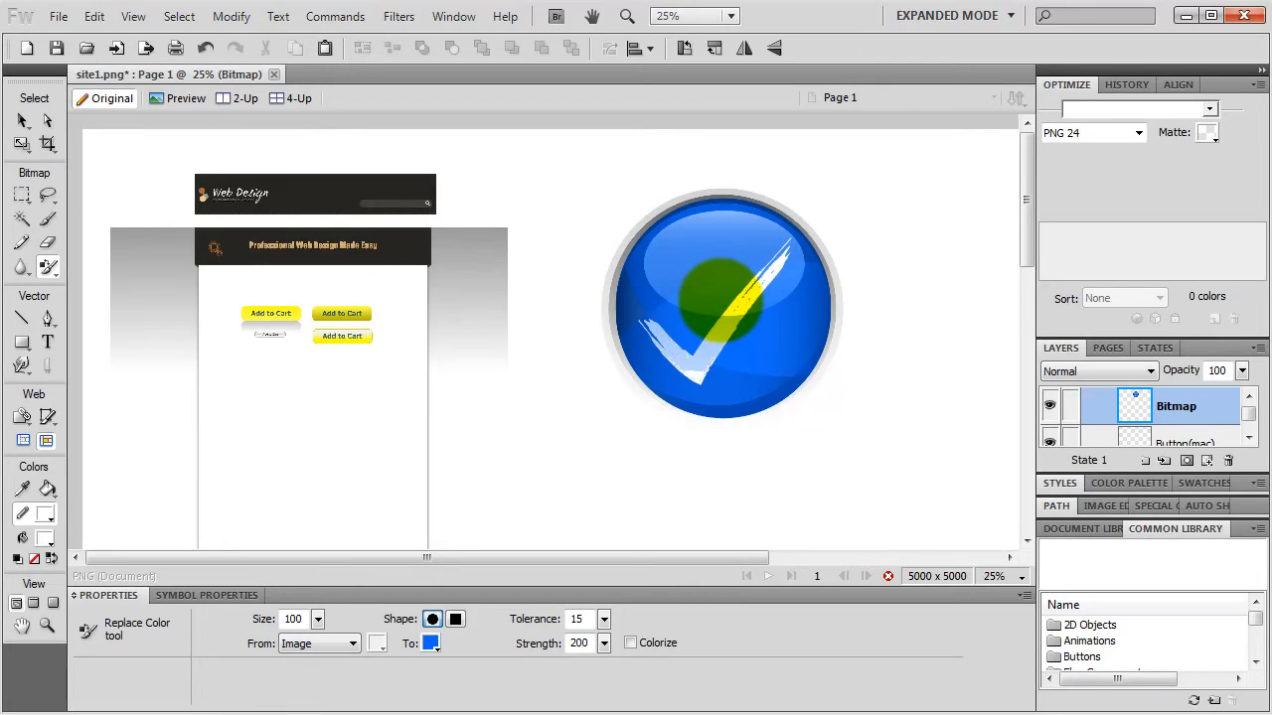
pyautogui.moveTo(722, 290)
pyautogui.mouseDown()
pyautogui.moveTo(688, 305)
pyautogui.moveTo(728, 331)
pyautogui.moveTo(700, 337)
pyautogui.moveTo(742, 343)
pyautogui.moveTo(707, 337)
pyautogui.moveTo(745, 323)
pyautogui.moveTo(712, 362)
pyautogui.moveTo(733, 338)
pyautogui.moveTo(714, 343)
pyautogui.mouseUp()
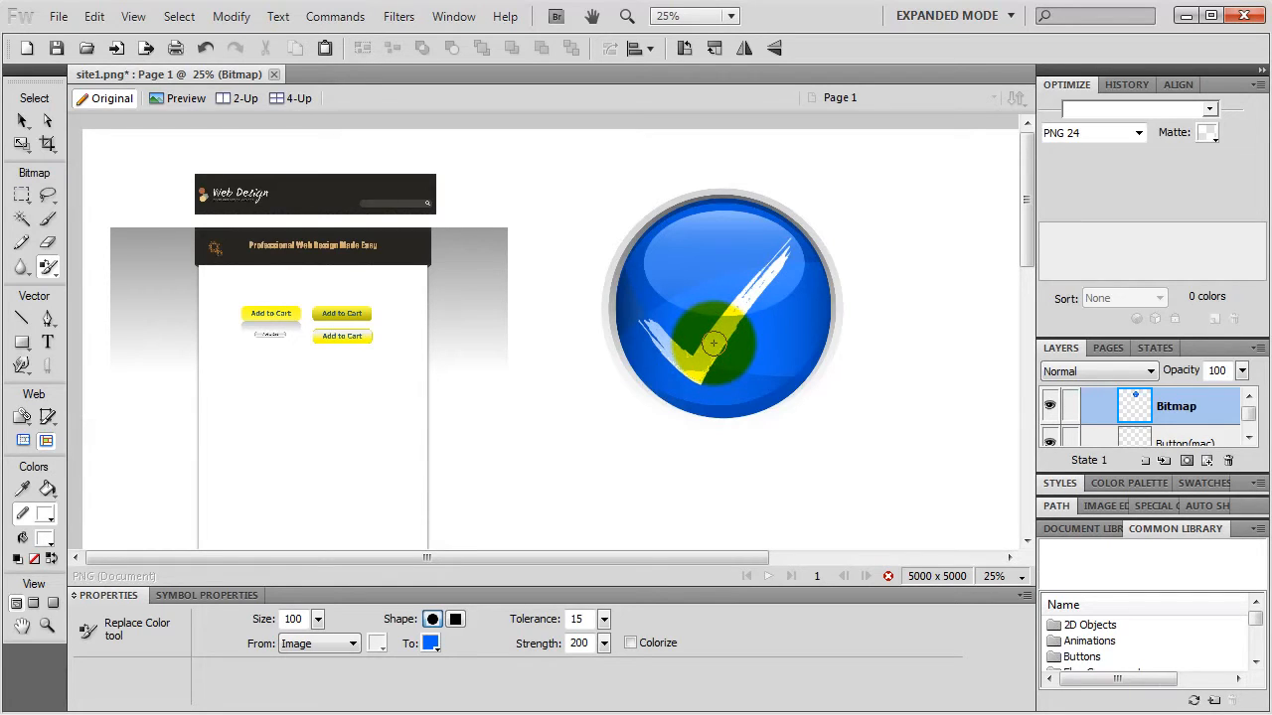
# - Fill the blue-tinted areas of the checkmark with solid white #FFFFFF using the Paint Bucket tool, and select the recolored bitmap
pyautogui.click(50, 490)
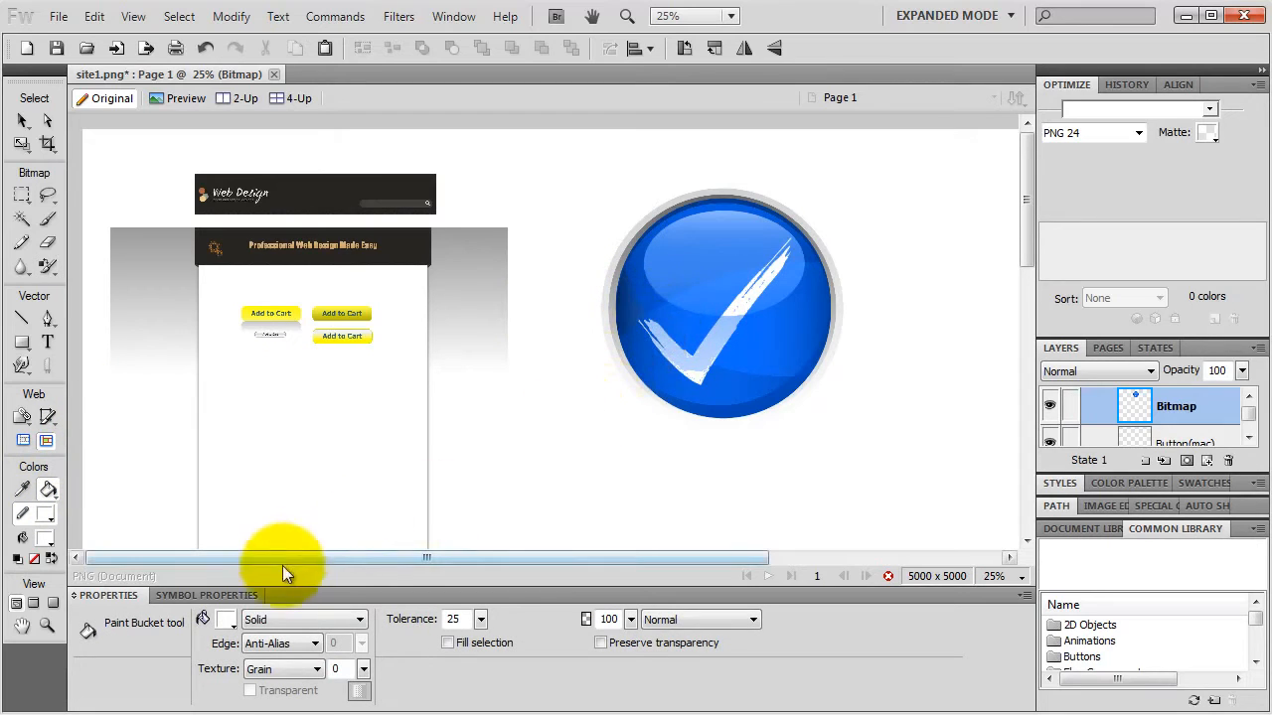
pyautogui.click(227, 619)
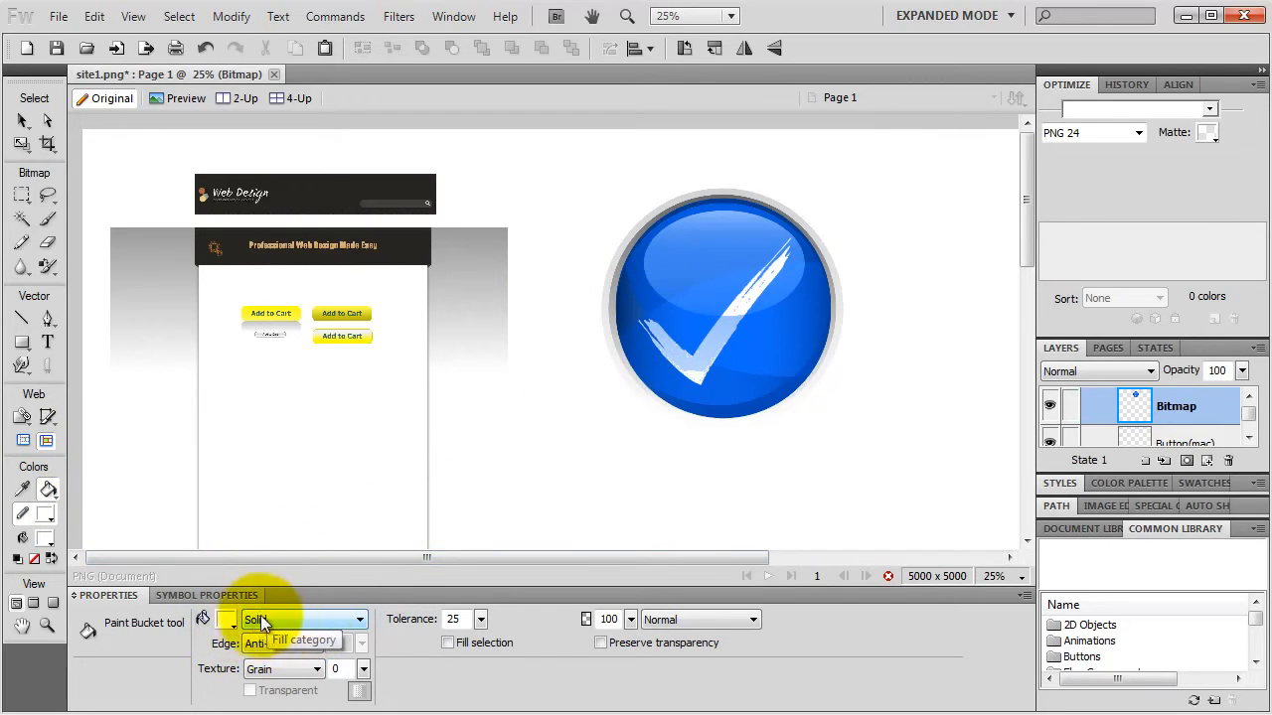
pyautogui.click(225, 619)
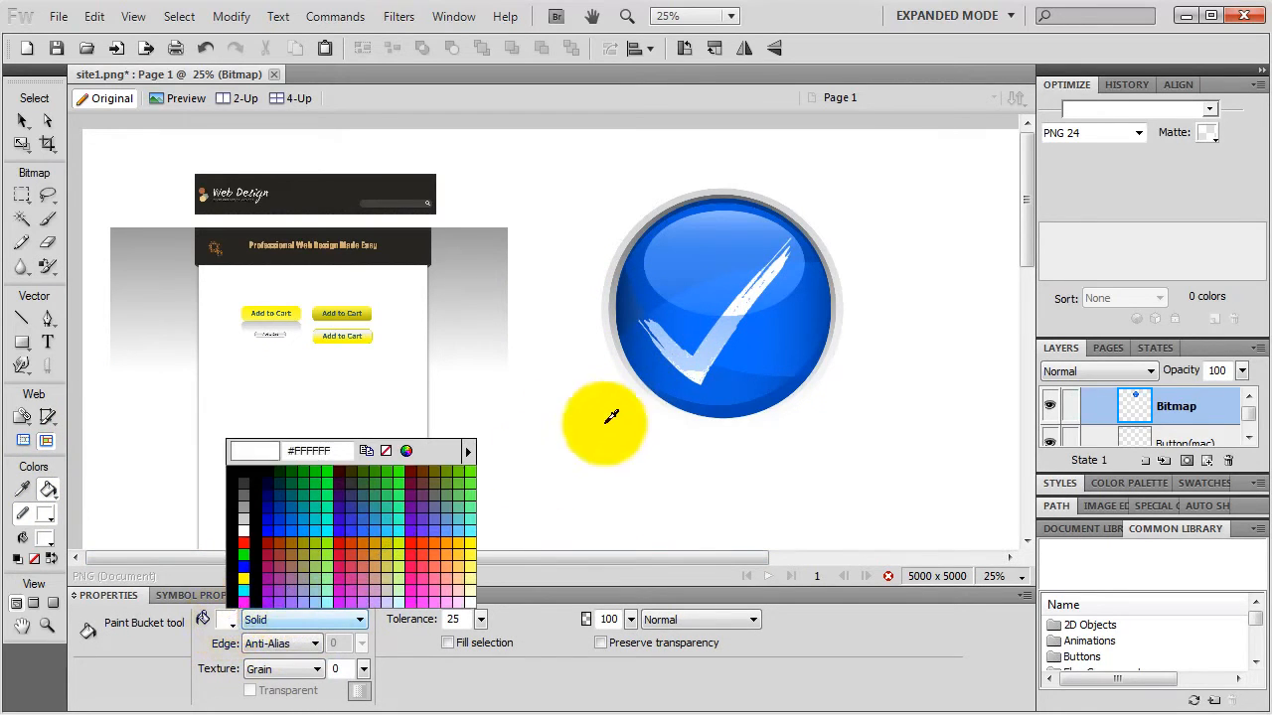
pyautogui.click(743, 305)
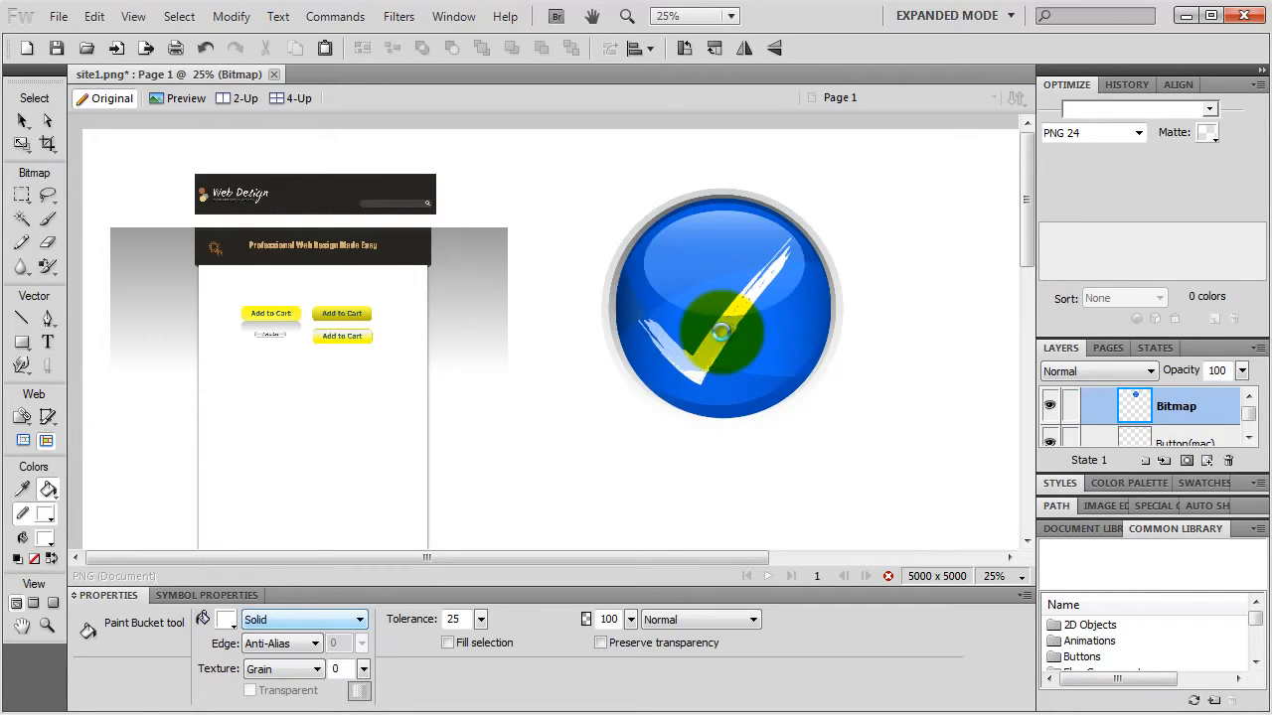
pyautogui.hotkey('ctrl', 'z')
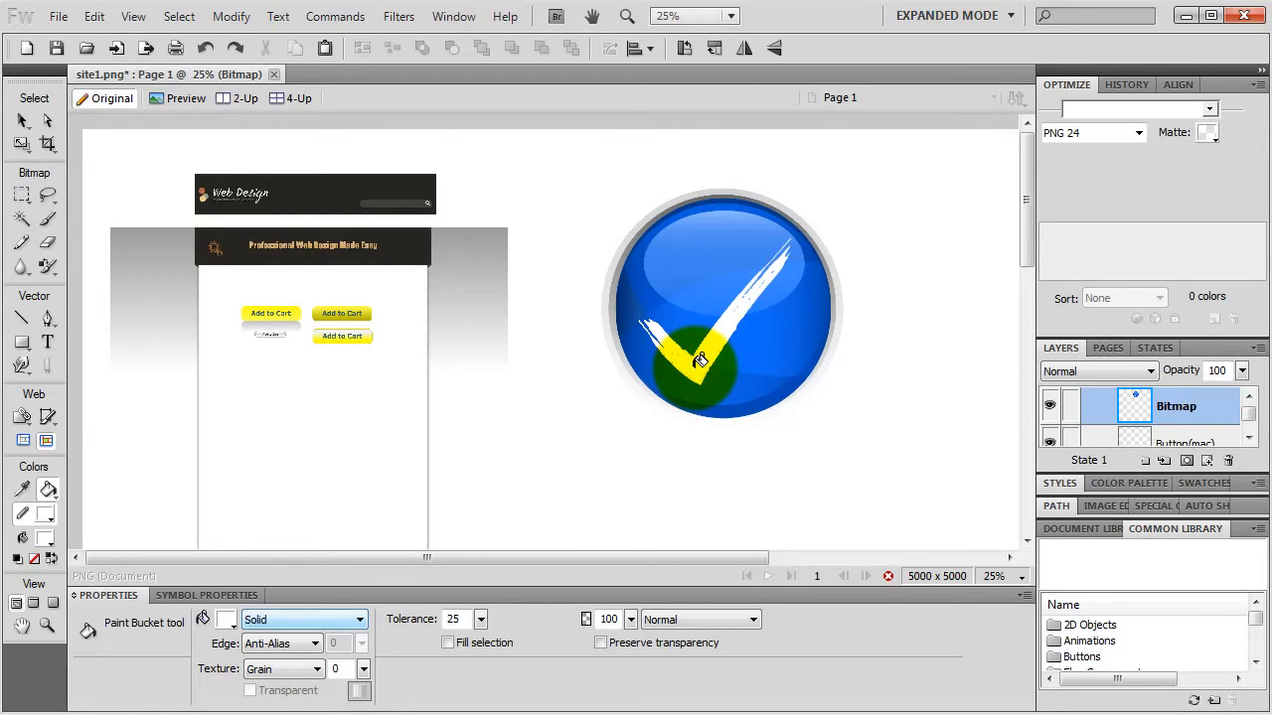
pyautogui.click(22, 120)
pyautogui.click(722, 220)
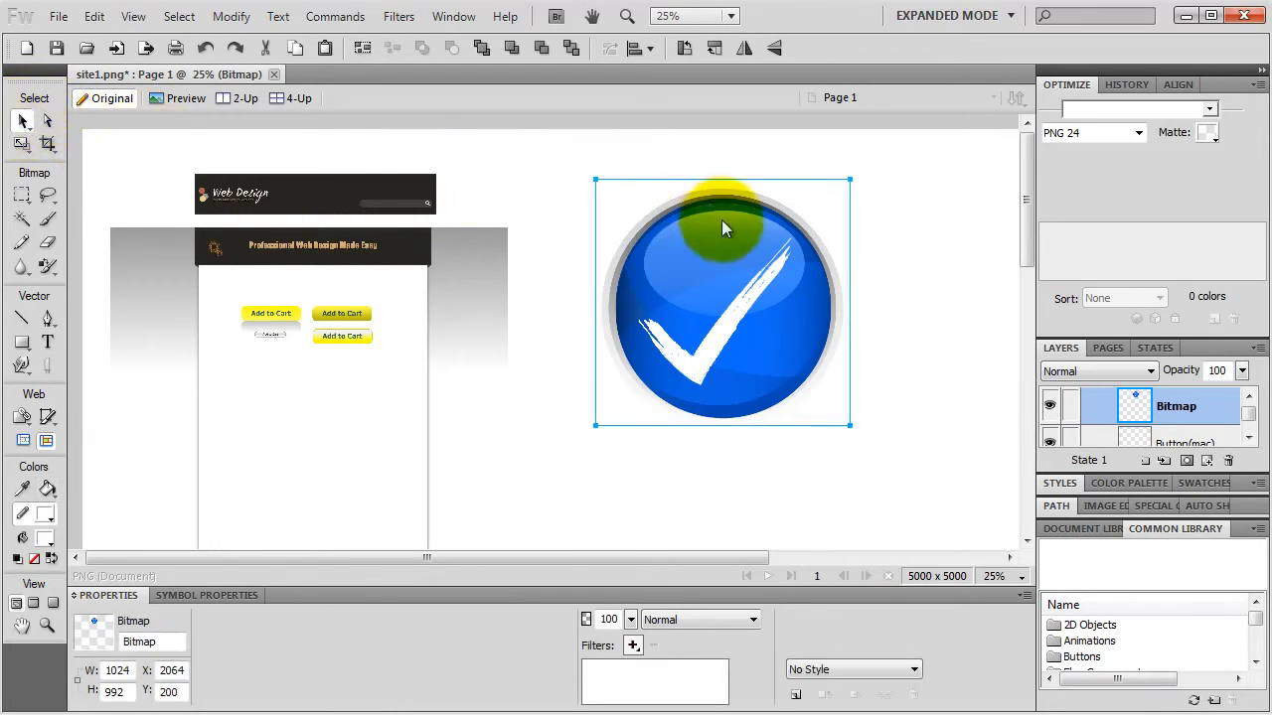
pyautogui.hotkey('ctrl', '=')
pyautogui.hotkey('ctrl', '=')
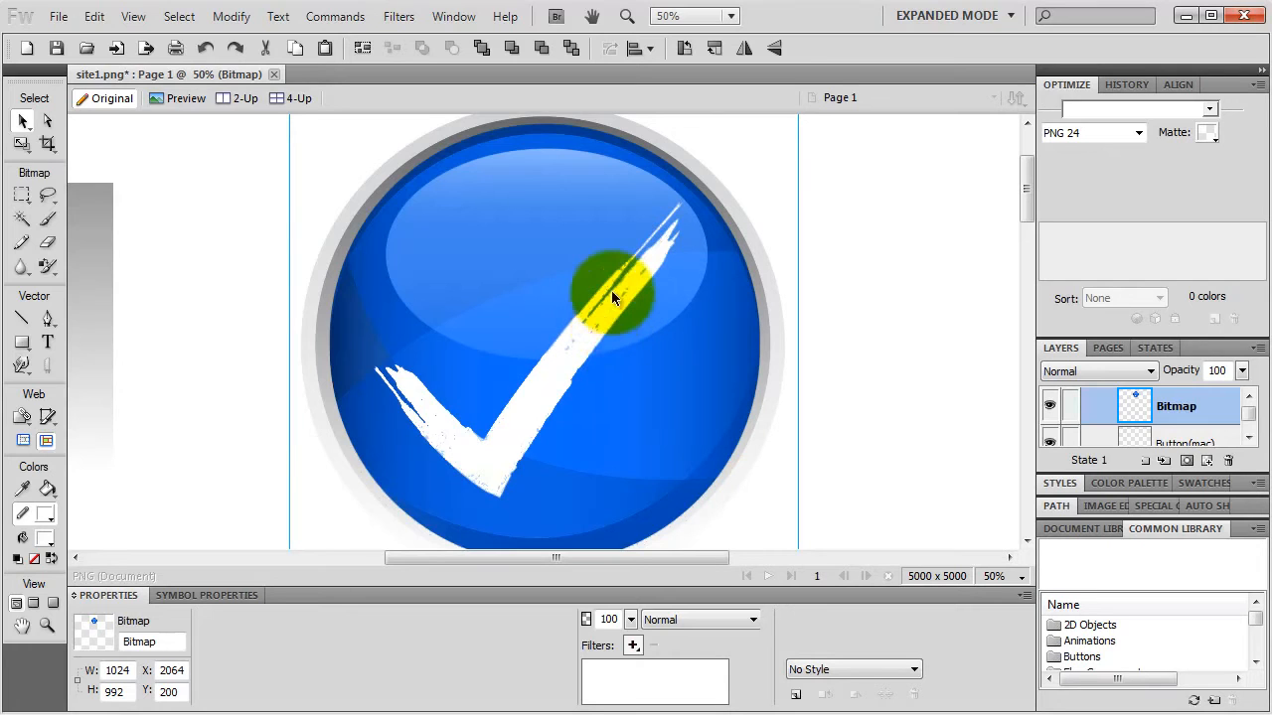
# - Paint over the blue gaps in the checkmark with the Brush tool, using white #FFFFFF and size 18, and reselect the bitmap
pyautogui.click(47, 221)
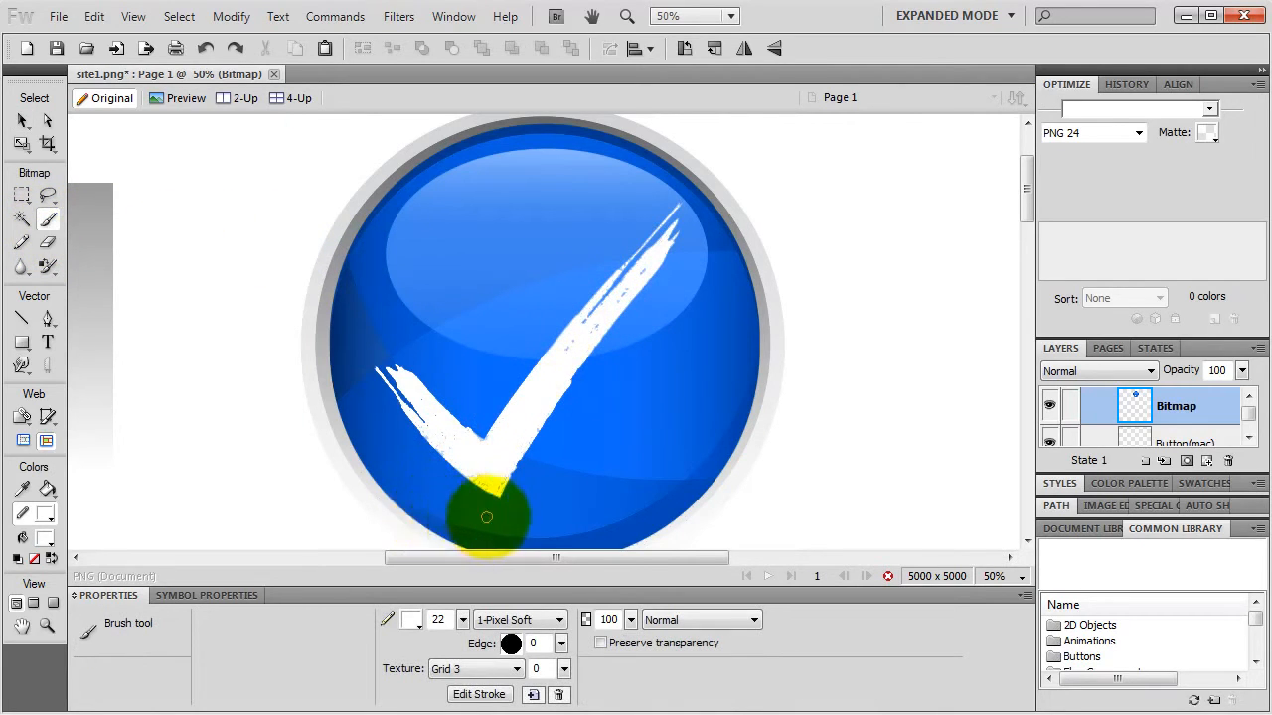
pyautogui.click(415, 620)
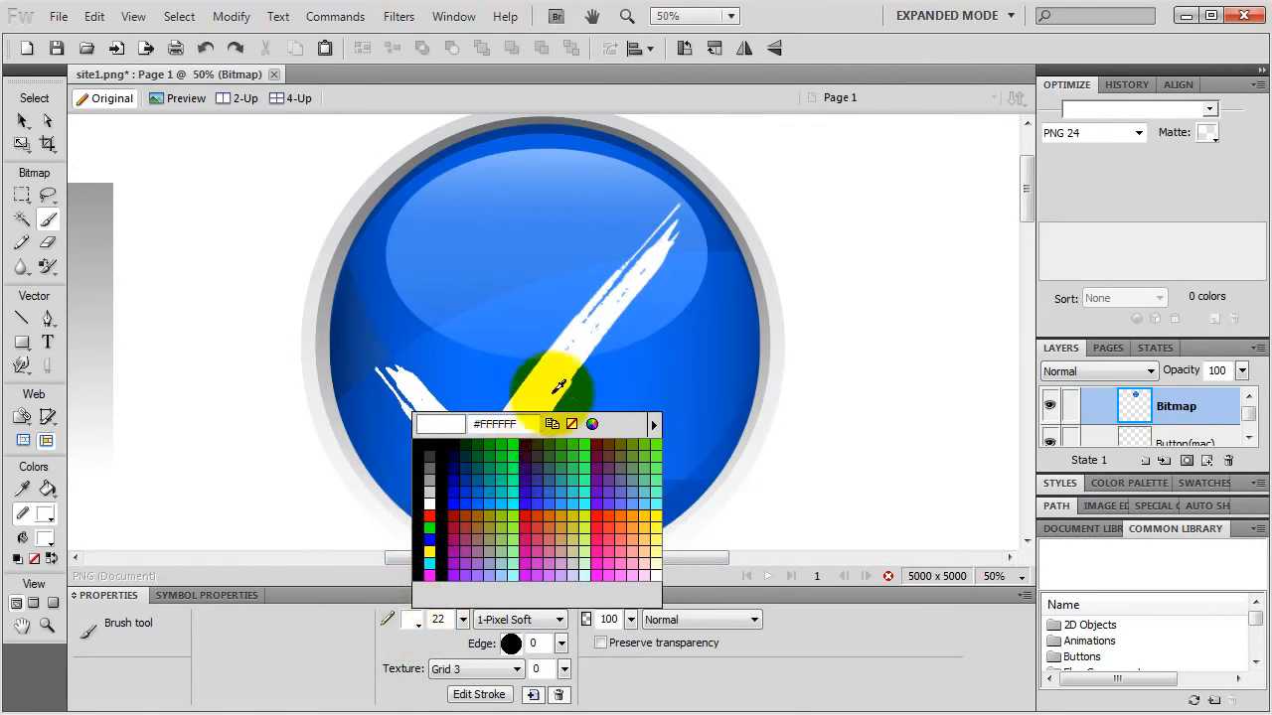
pyautogui.click(559, 347)
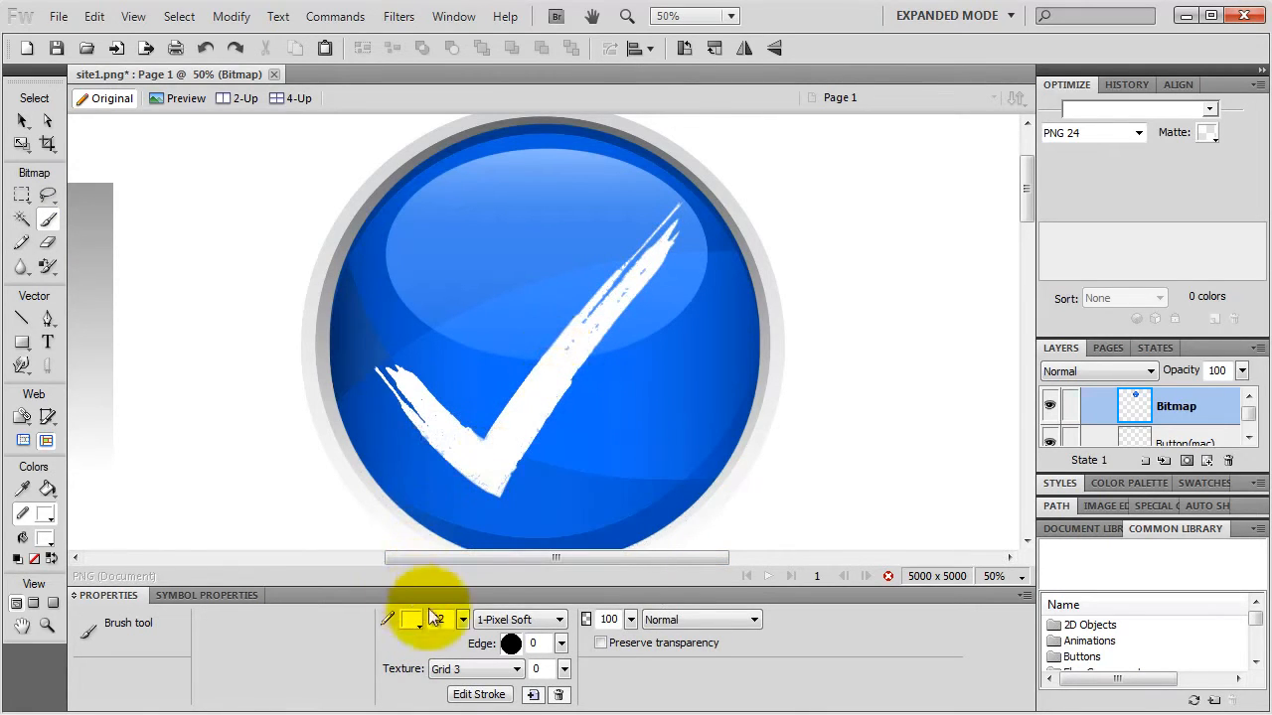
pyautogui.click(464, 619)
pyautogui.moveTo(465, 616); pyautogui.dragTo(465, 617)
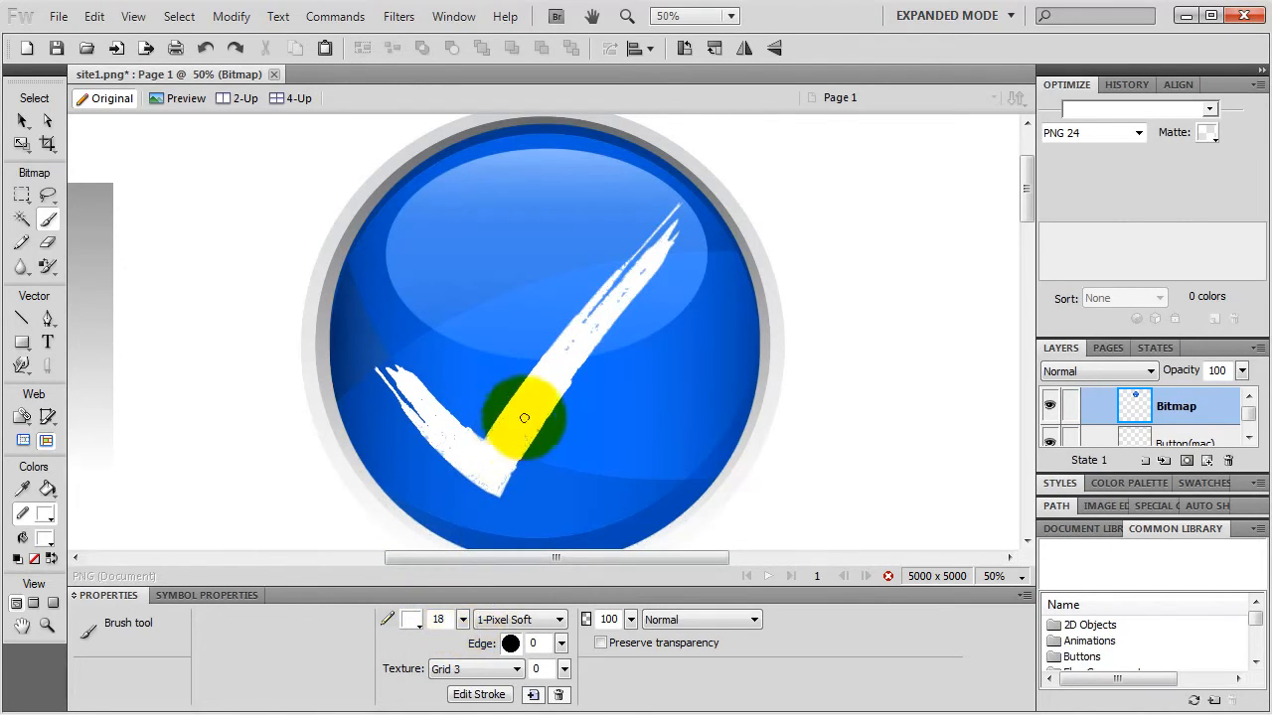
pyautogui.moveTo(525, 418)
pyautogui.mouseDown()
pyautogui.moveTo(570, 341)
pyautogui.moveTo(647, 265)
pyautogui.mouseUp()
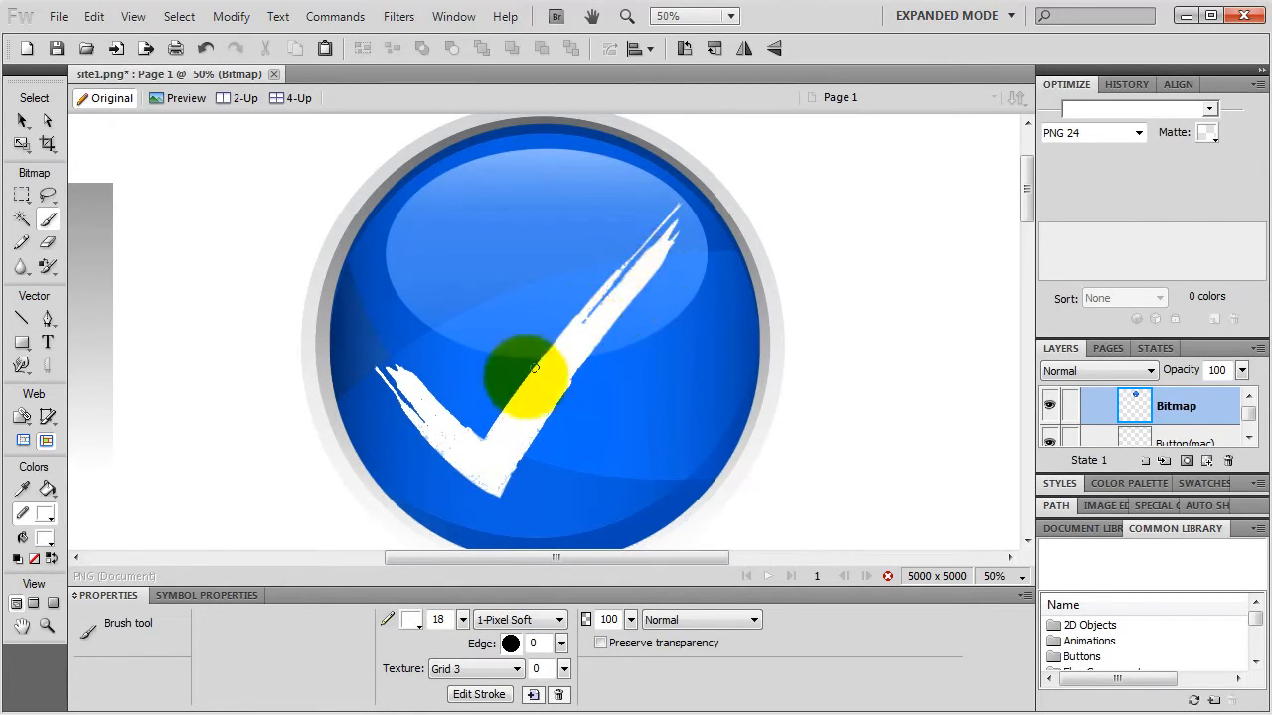
pyautogui.moveTo(441, 436)
pyautogui.mouseDown()
pyautogui.moveTo(457, 437)
pyautogui.moveTo(433, 428)
pyautogui.moveTo(424, 400)
pyautogui.moveTo(443, 441)
pyautogui.moveTo(426, 427)
pyautogui.moveTo(495, 466)
pyautogui.mouseUp()
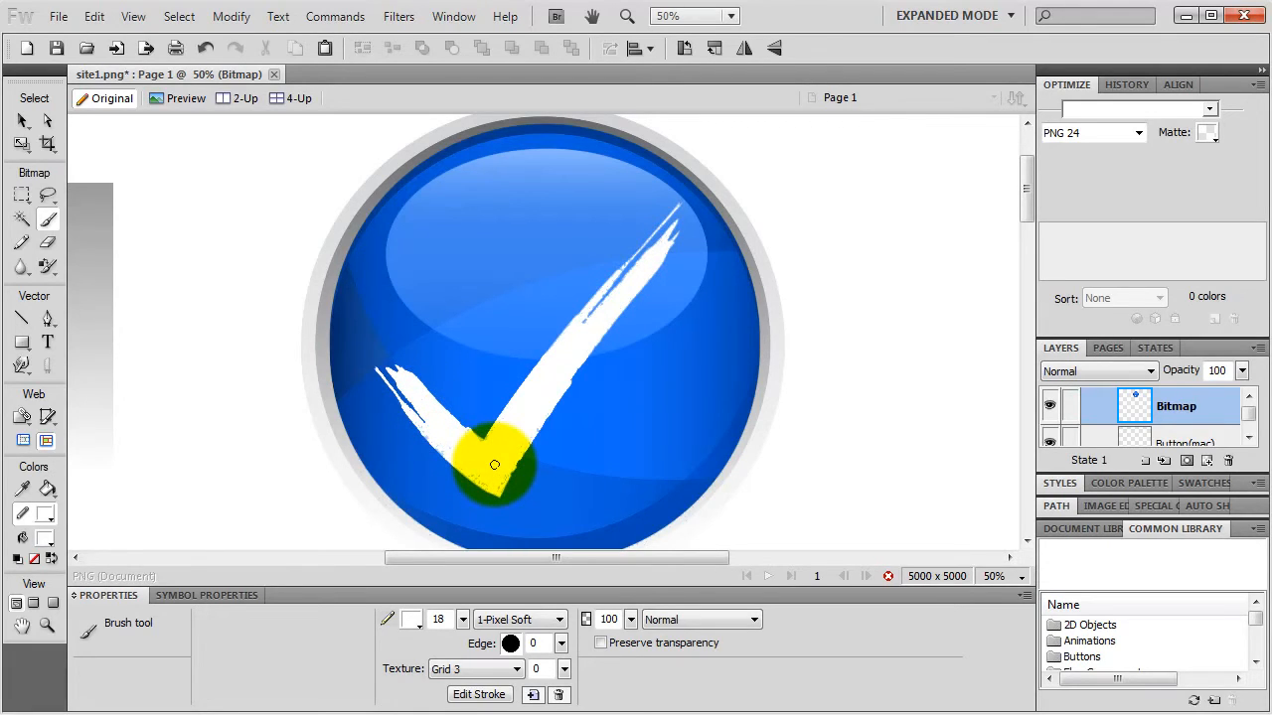
pyautogui.click(23, 120)
pyautogui.click(644, 310)
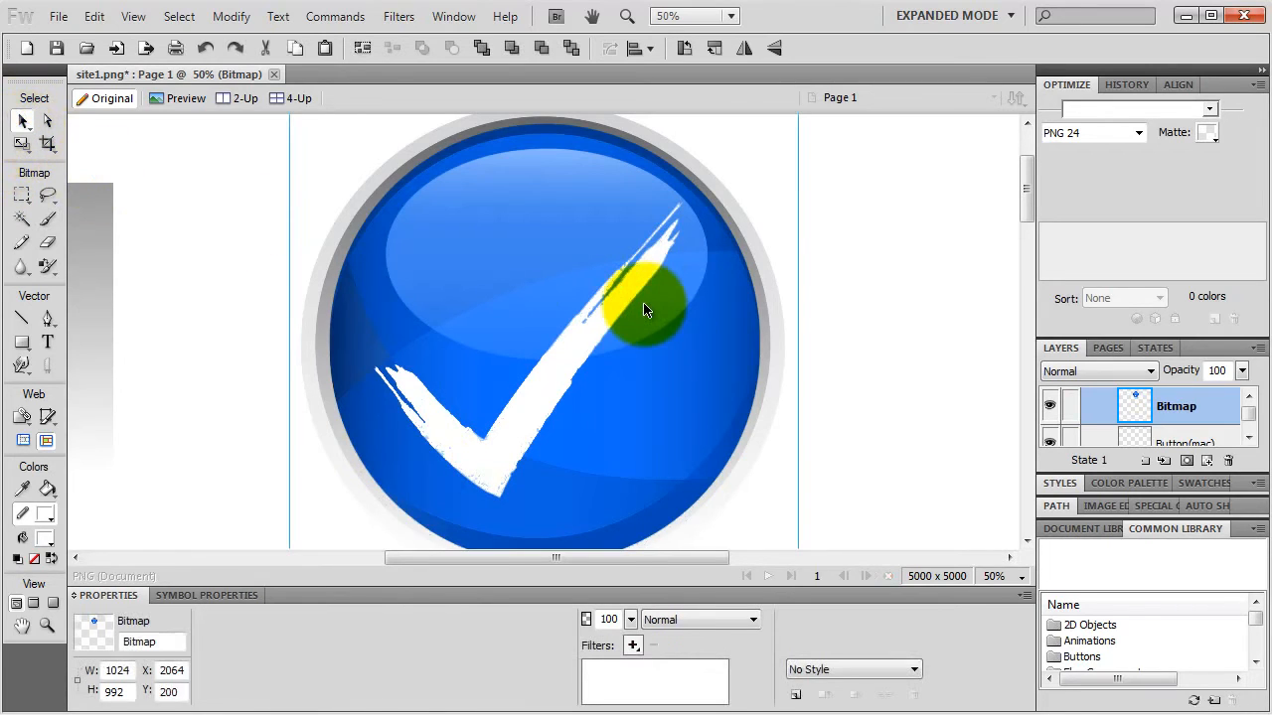
# - Deselect the checkmark bitmap and set the canvas color to transparent
pyautogui.hotkey('ctrl', '-')
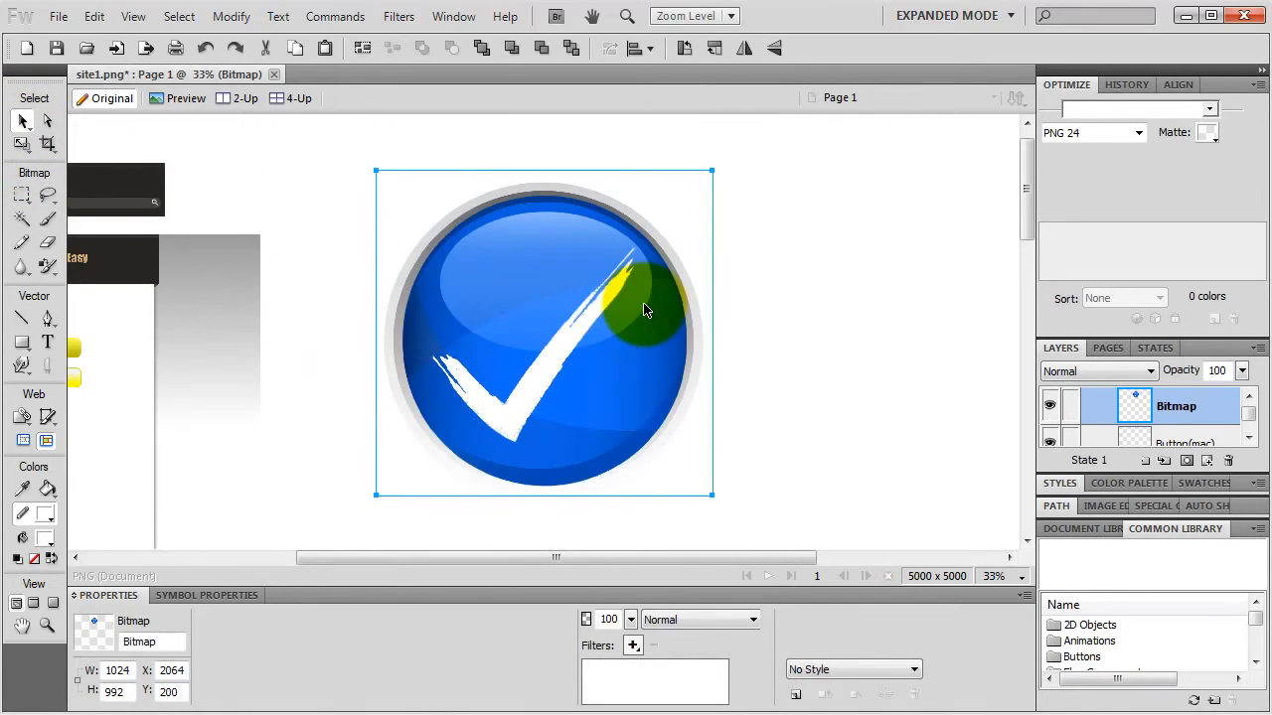
pyautogui.hotkey('ctrl', '-')
pyautogui.hotkey('ctrl', '=')
pyautogui.click(774, 258)
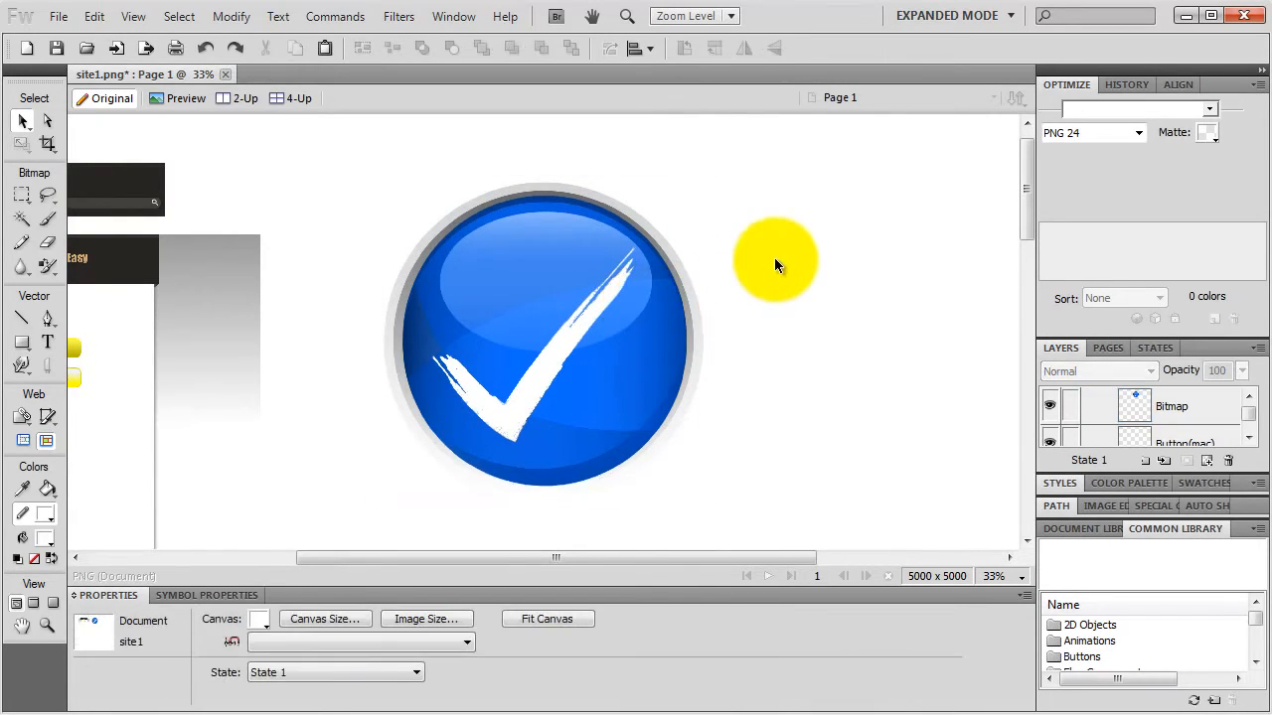
pyautogui.click(265, 618)
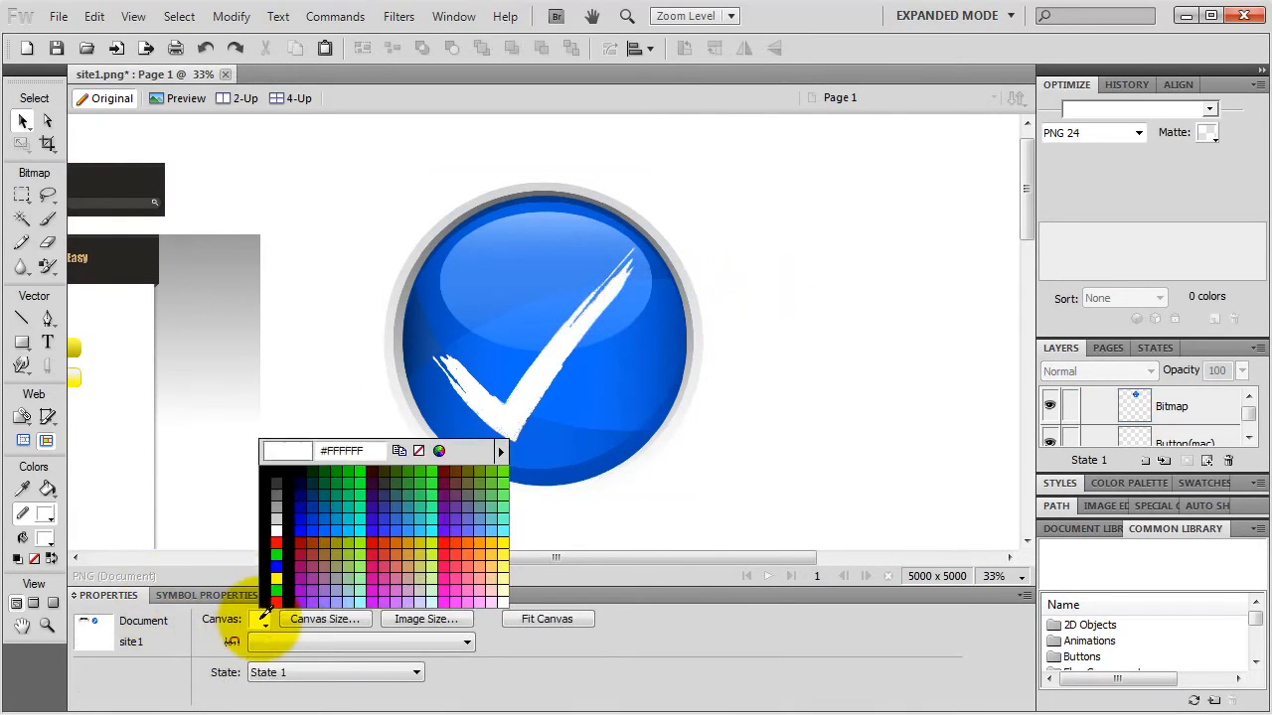
pyautogui.click(419, 451)
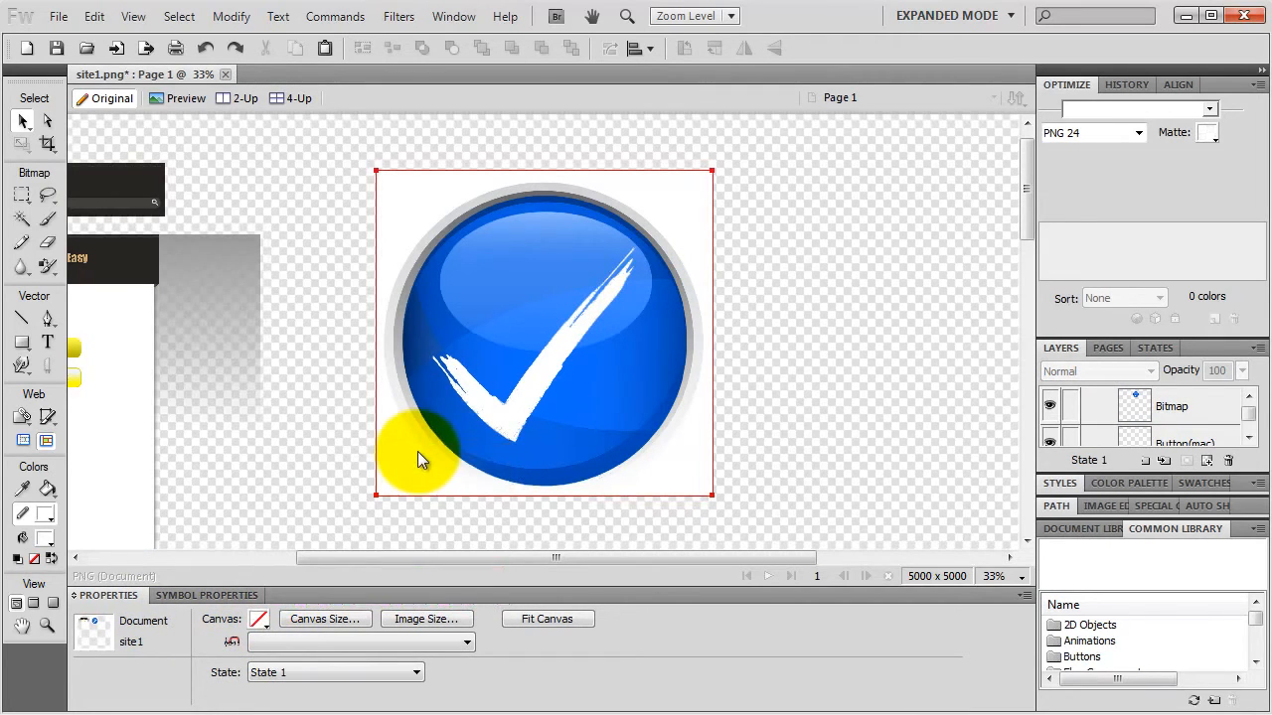
# - Select the white background around the blue button with the Magic Wand at tolerance 1
pyautogui.click(467, 255)
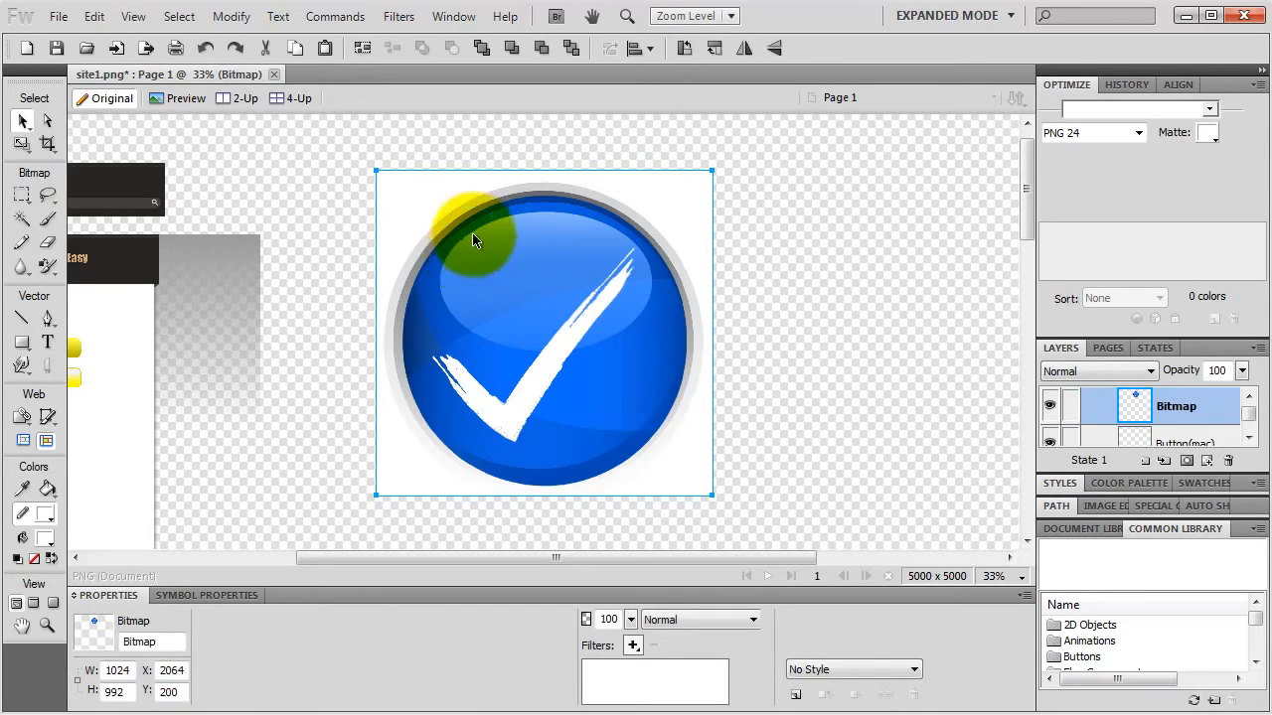
pyautogui.click(21, 219)
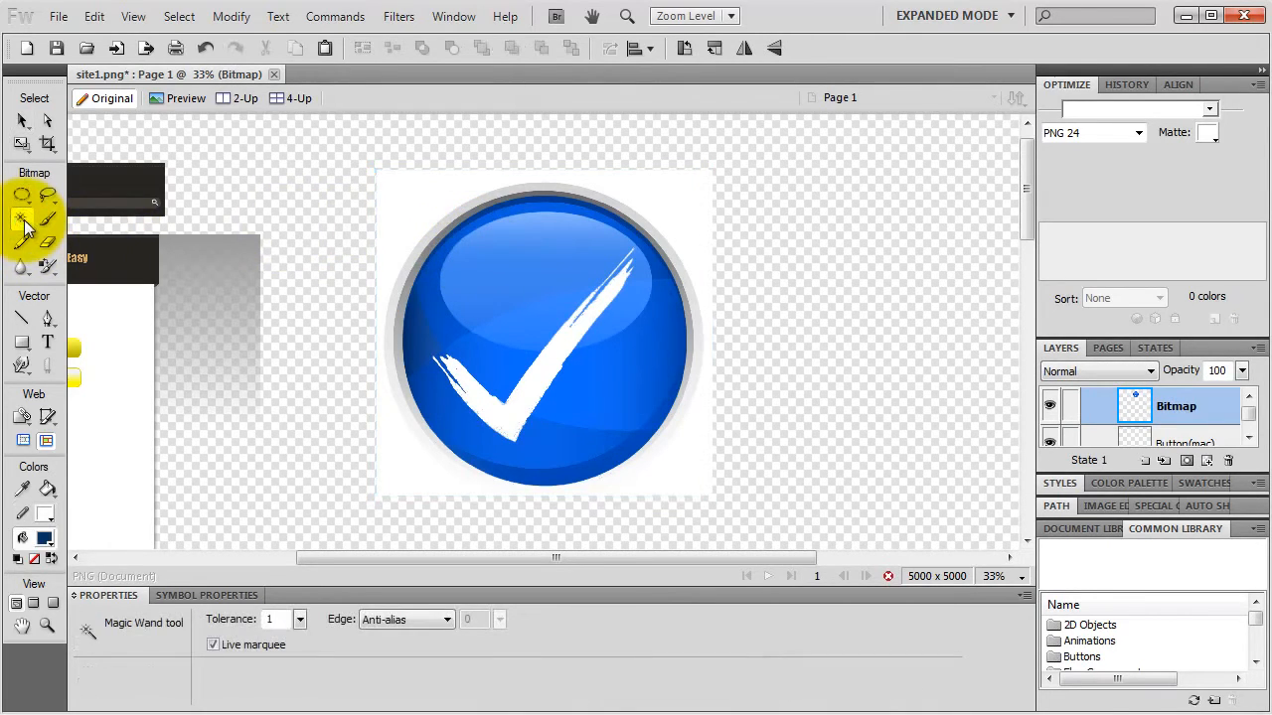
pyautogui.click(415, 213)
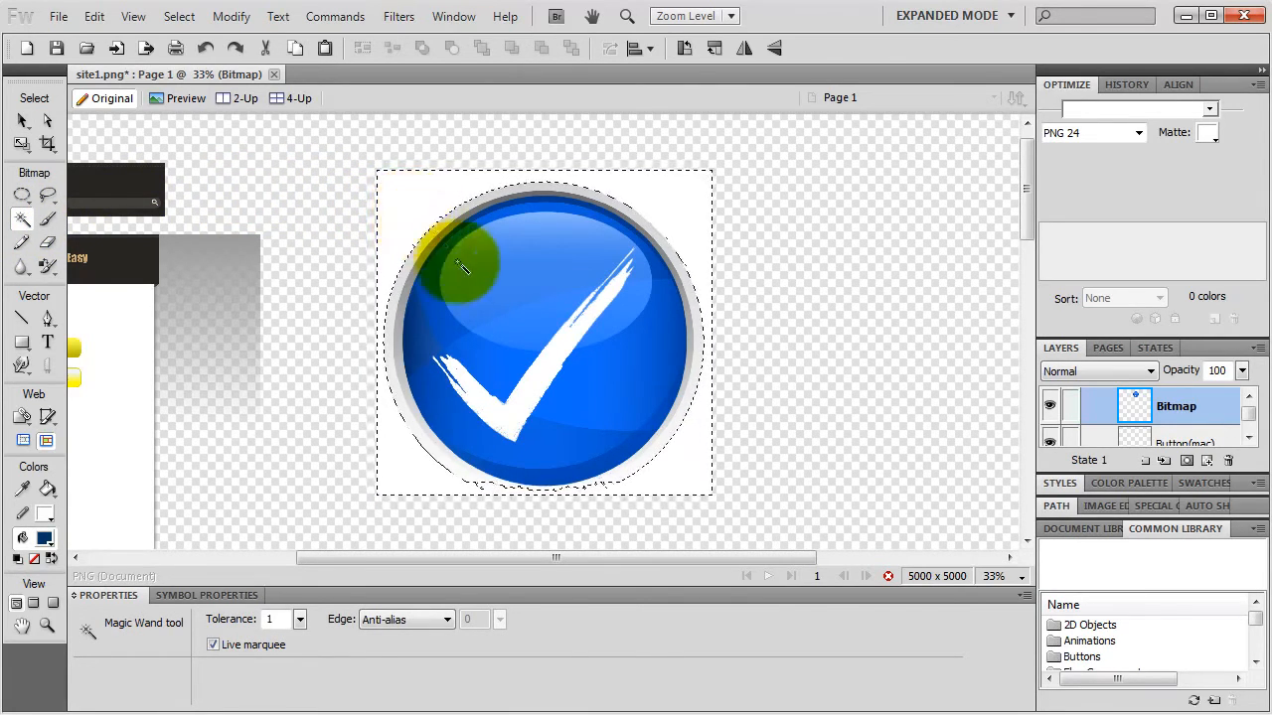
# - Try Magic Wand tolerances of 10 and 2 on the background selection, and set the tolerance back to 1
pyautogui.click(300, 620)
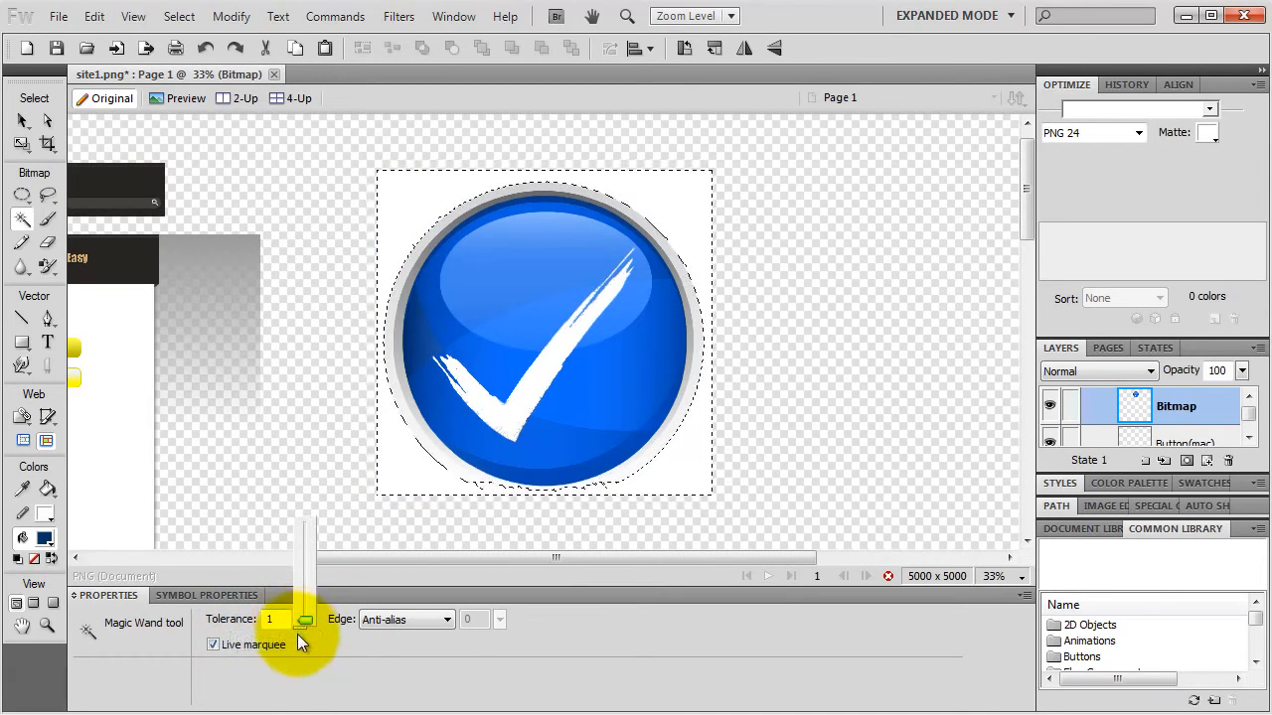
pyautogui.moveTo(297, 634); pyautogui.dragTo(305, 626)
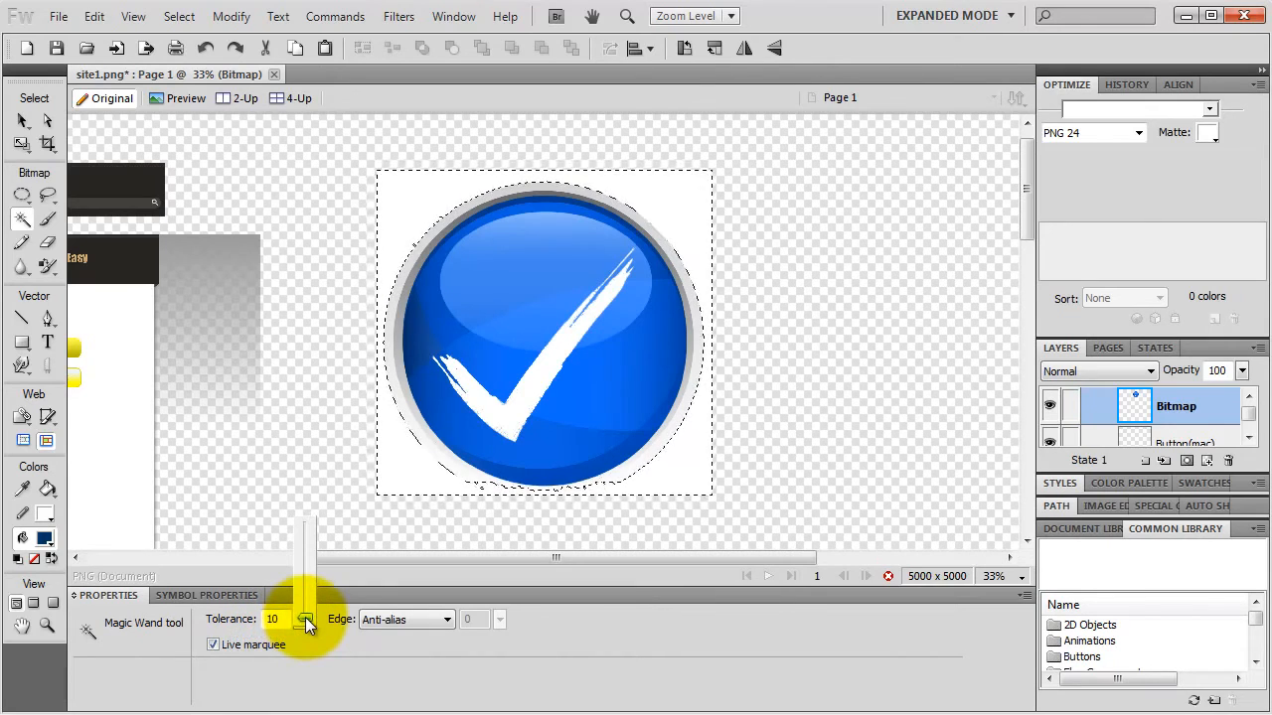
pyautogui.moveTo(305, 622); pyautogui.dragTo(306, 624)
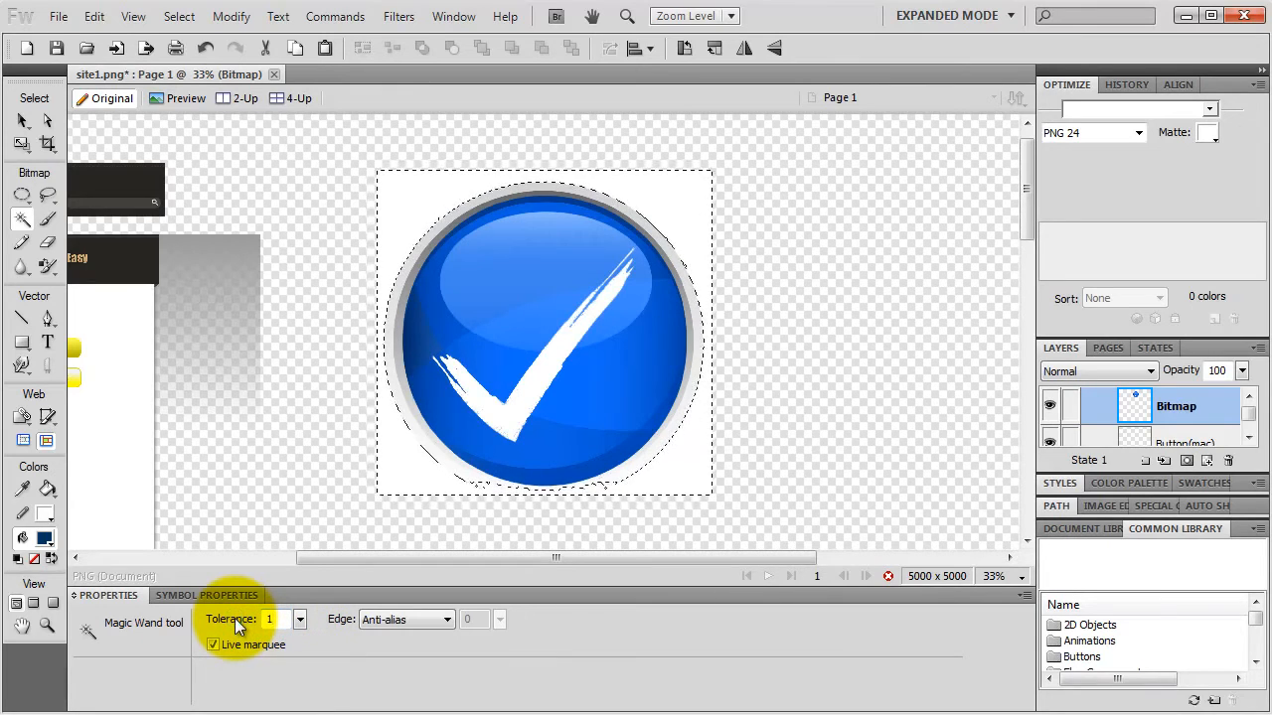
pyautogui.doubleClick(260, 619)
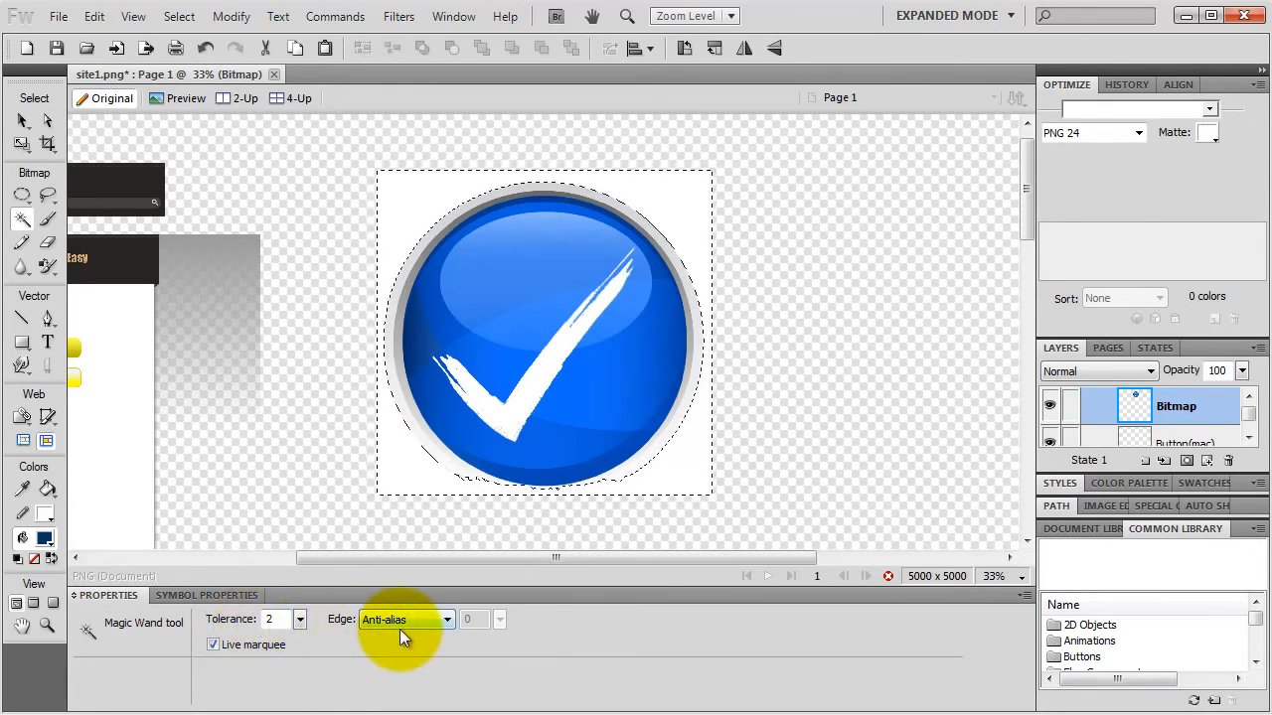
pyautogui.moveTo(286, 620); pyautogui.dragTo(209, 627)
pyautogui.write('1')
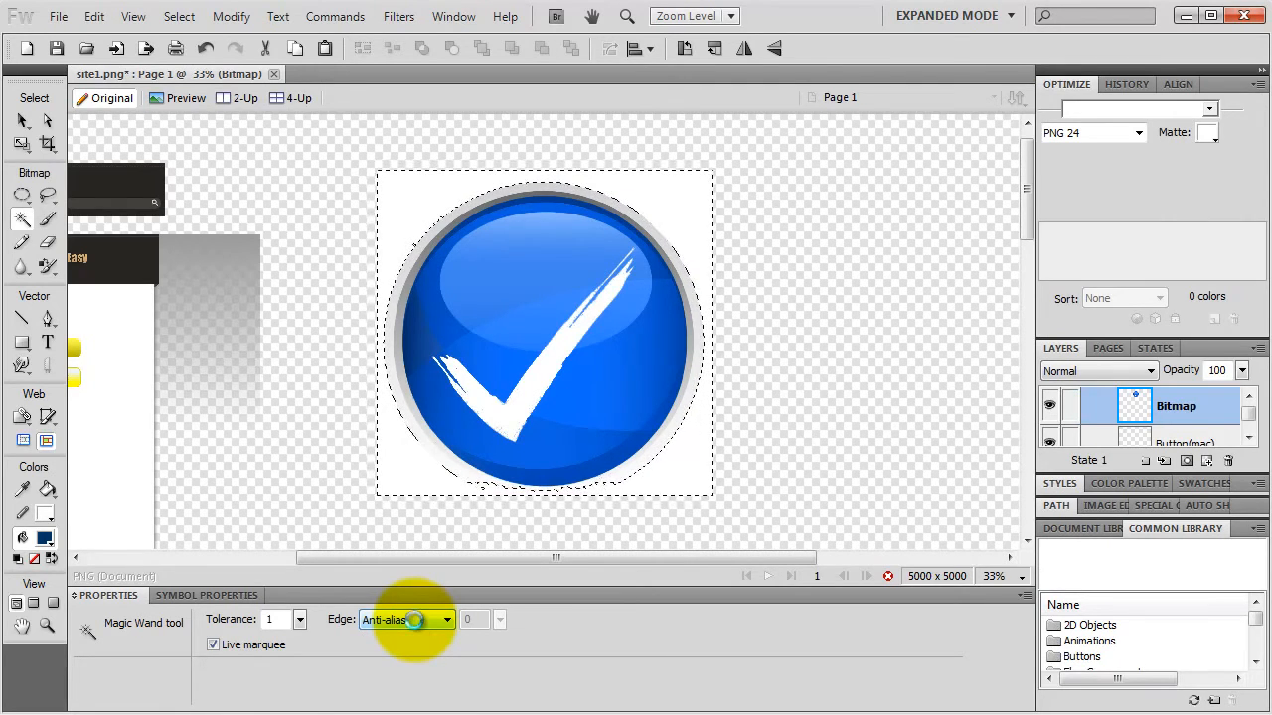
# - Delete the selected white background around the button and set the canvas color to black #000000
pyautogui.hotkey('ctrl', 'z')
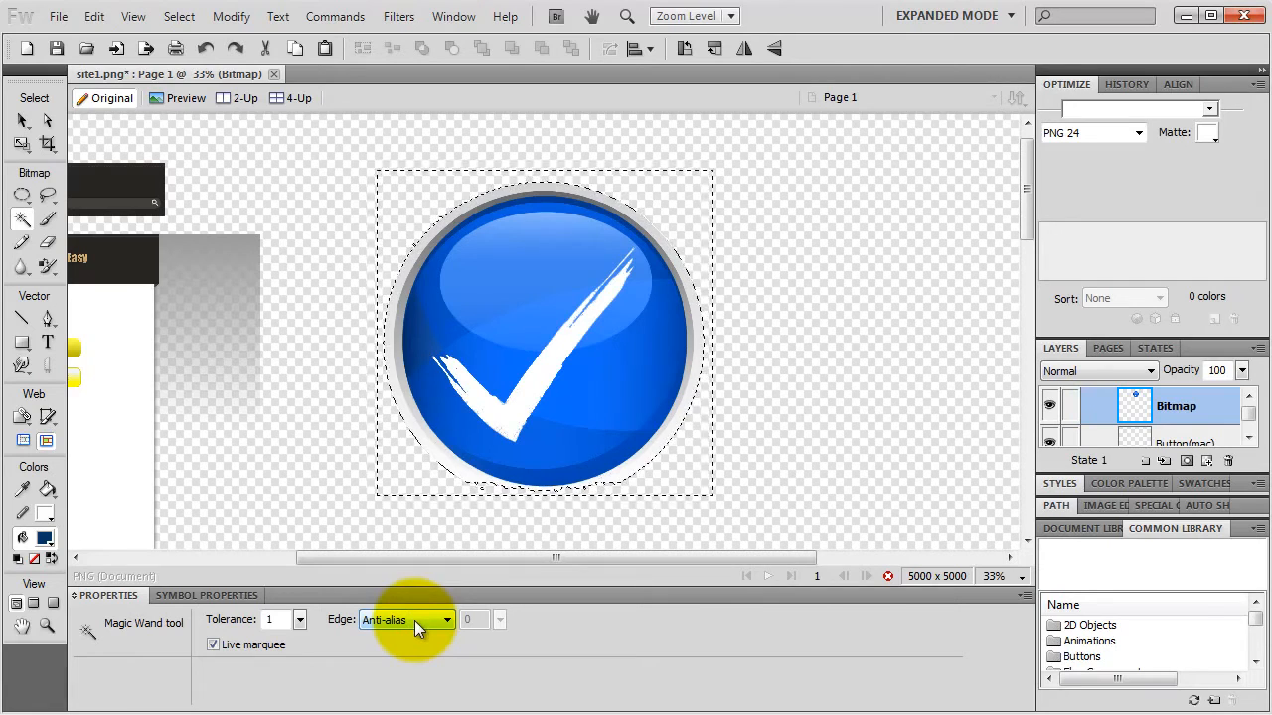
pyautogui.press('v')
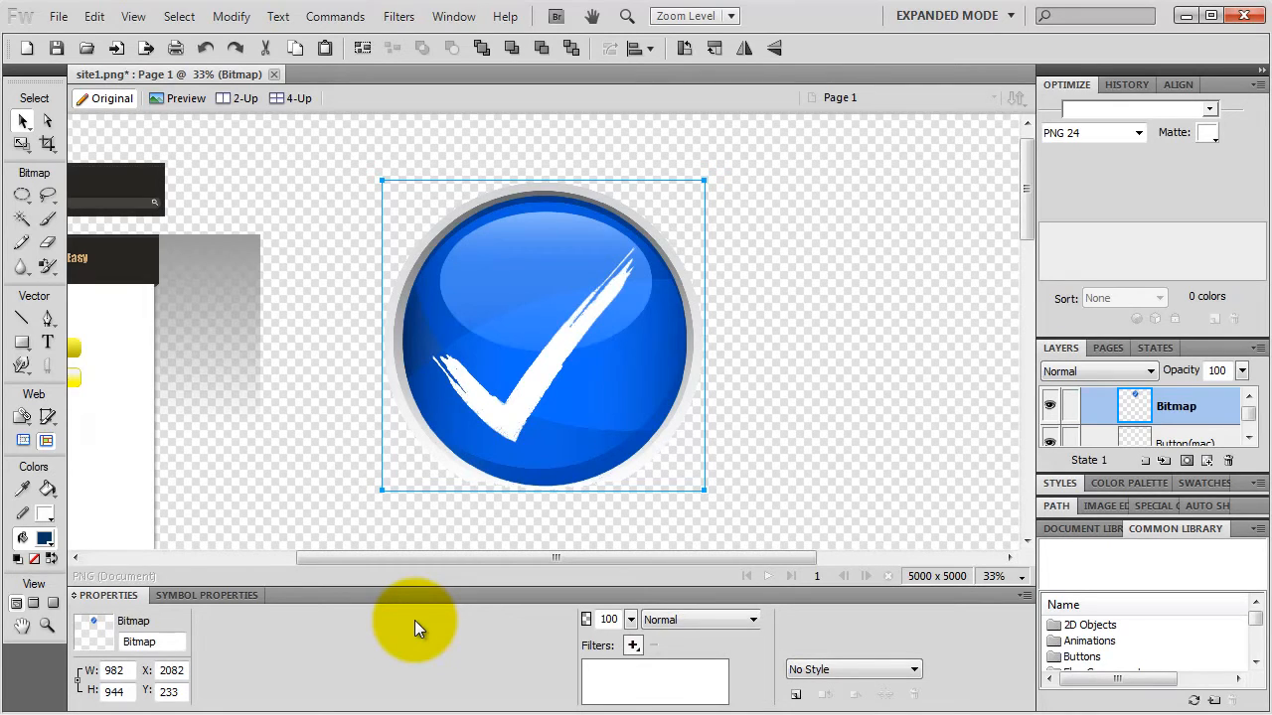
pyautogui.click(855, 368)
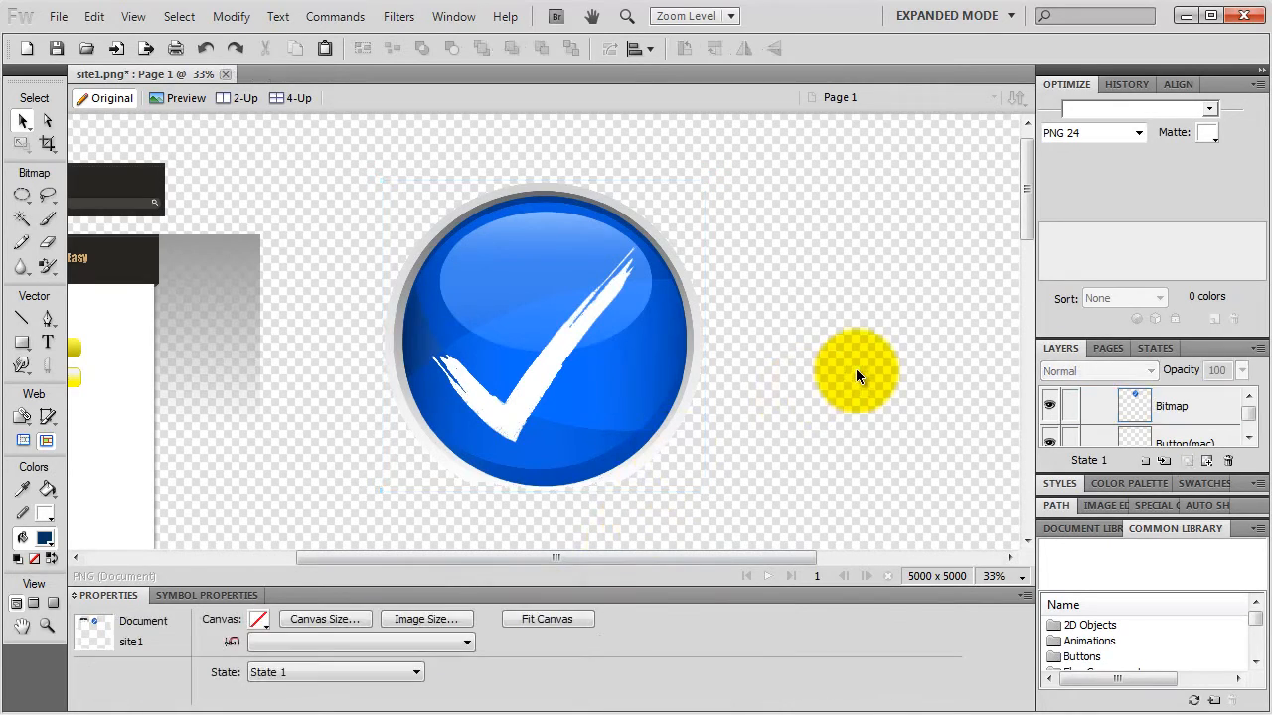
pyautogui.click(259, 619)
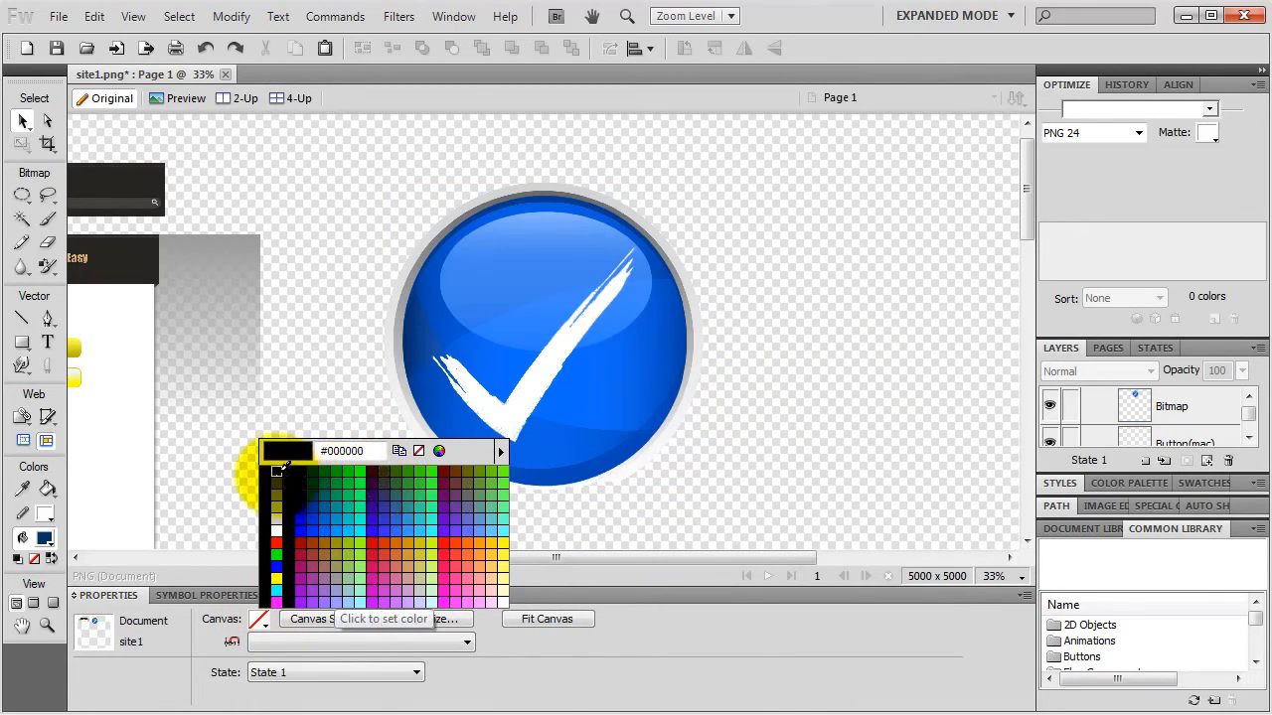
pyautogui.click(278, 470)
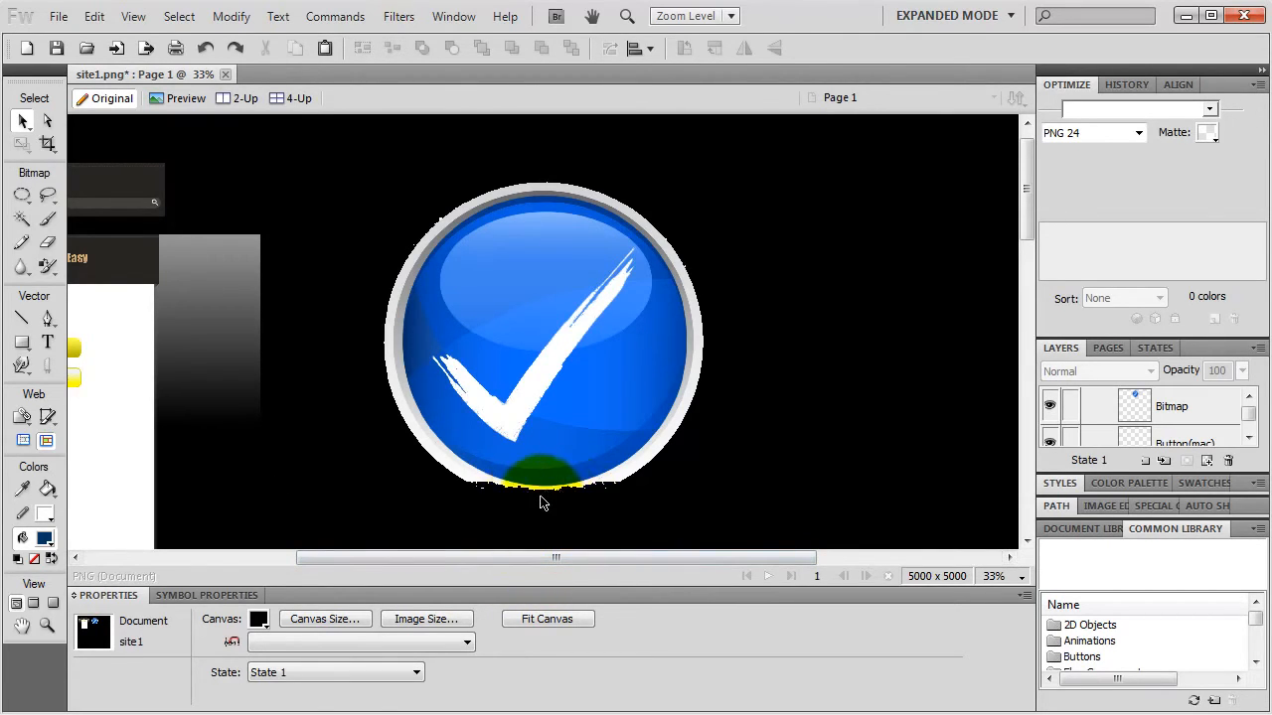
pyautogui.click(545, 422)
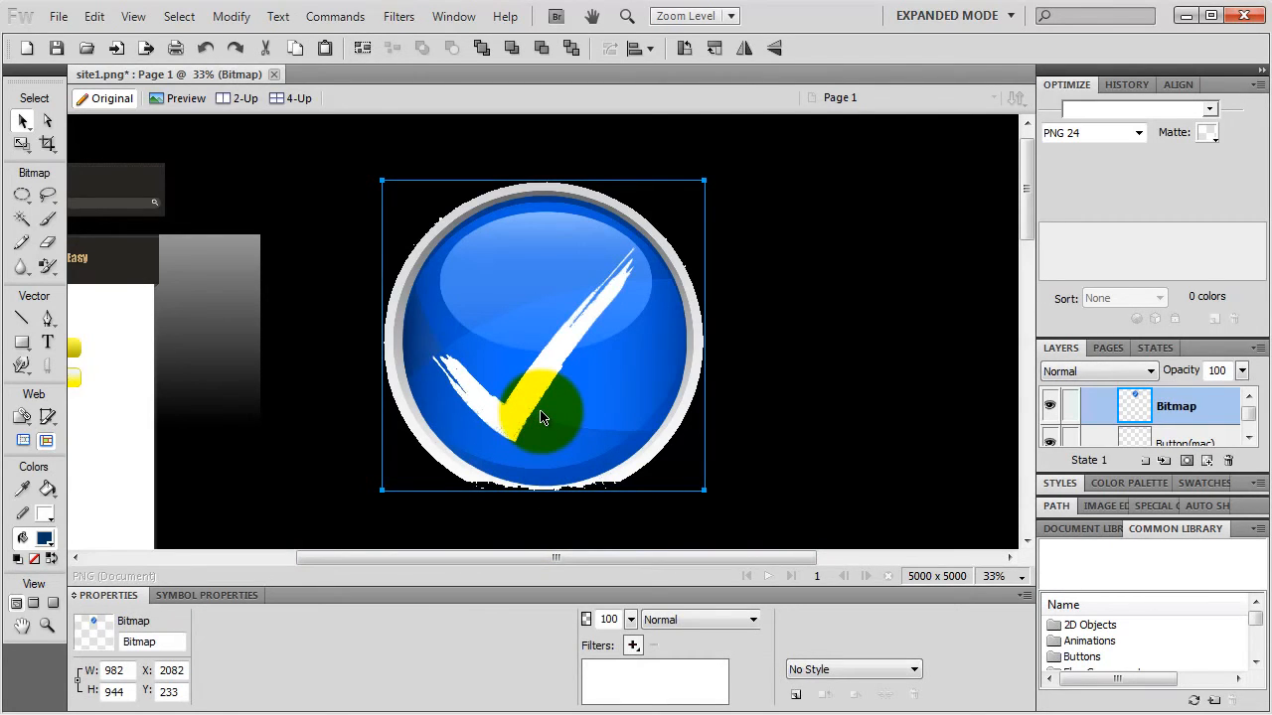
pyautogui.moveTo(21, 195); pyautogui.dragTo(109, 237)
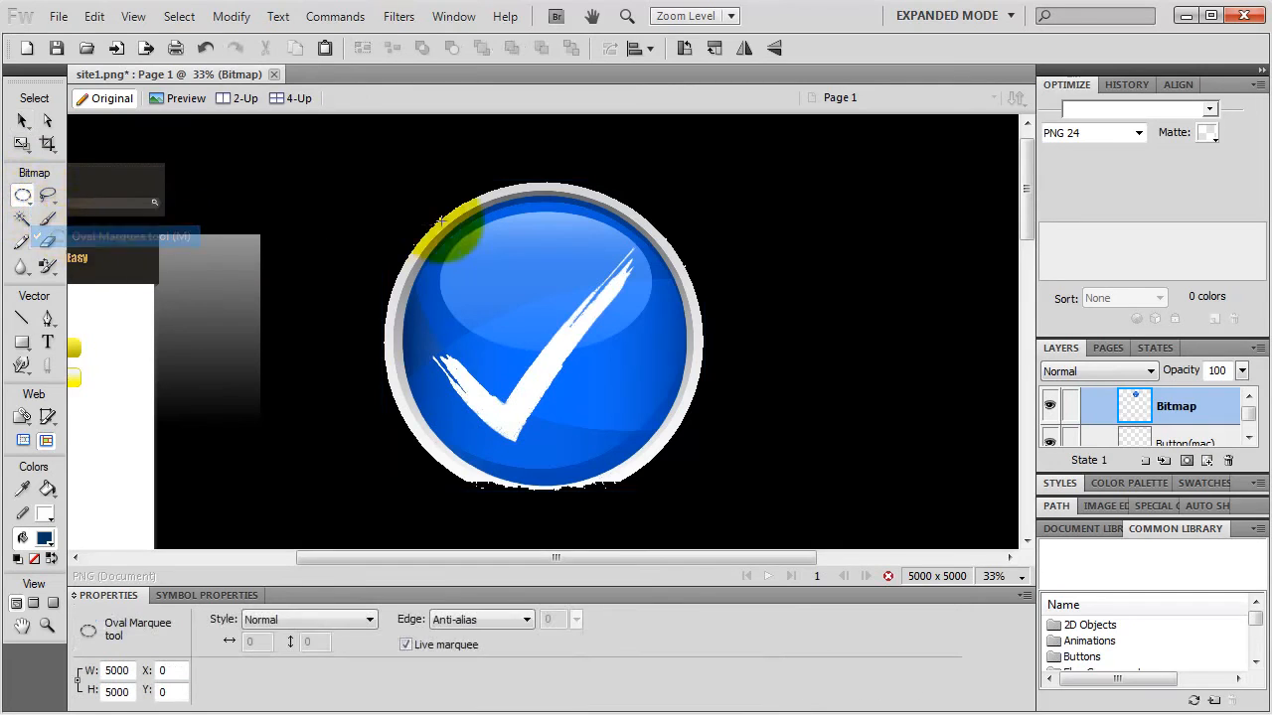
pyautogui.moveTo(368, 156); pyautogui.dragTo(713, 490)
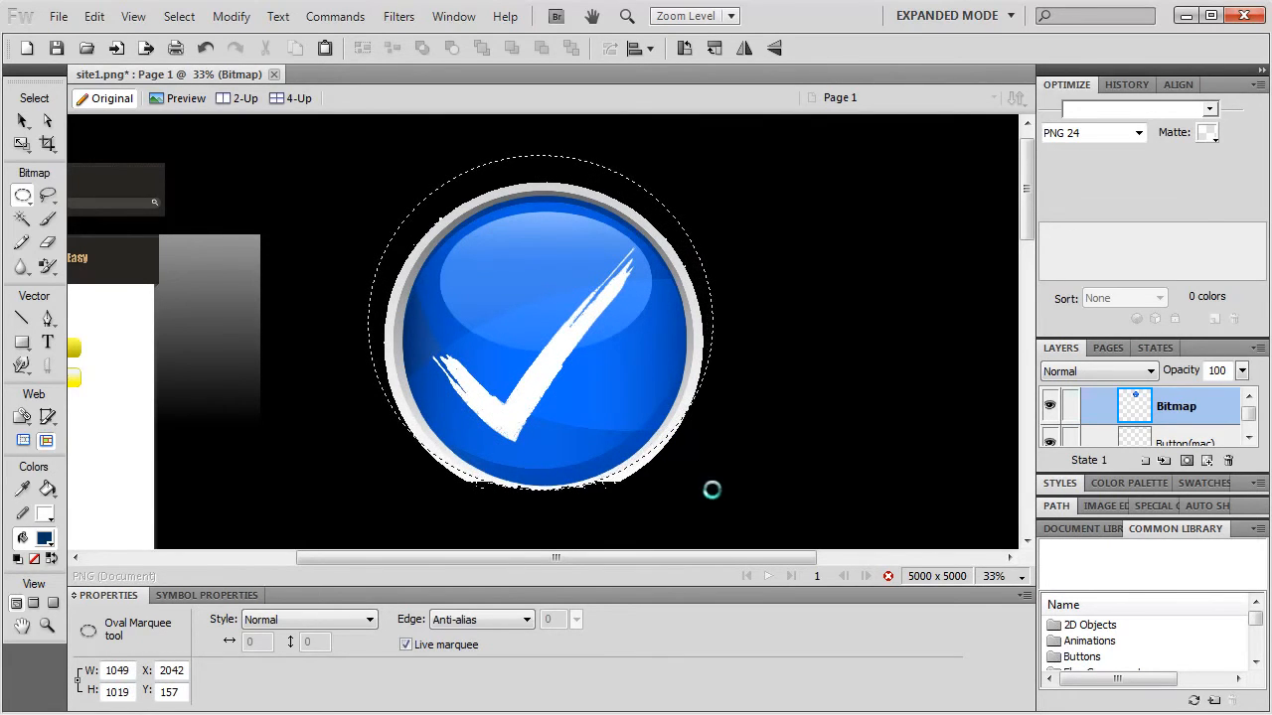
pyautogui.press('v')
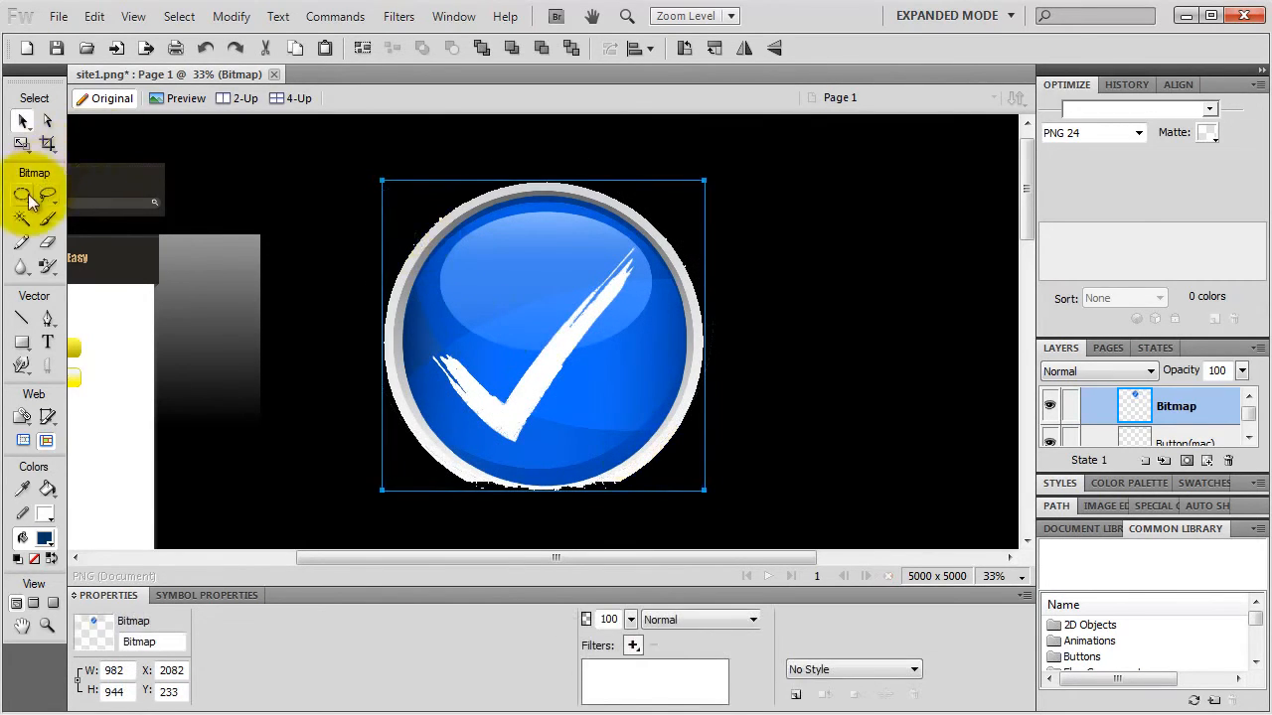
# - Draw an oval marquee about 1125 by 1101 pixels around the button, following its lower edge, and nudge it into position
pyautogui.moveTo(22, 195); pyautogui.dragTo(60, 235)
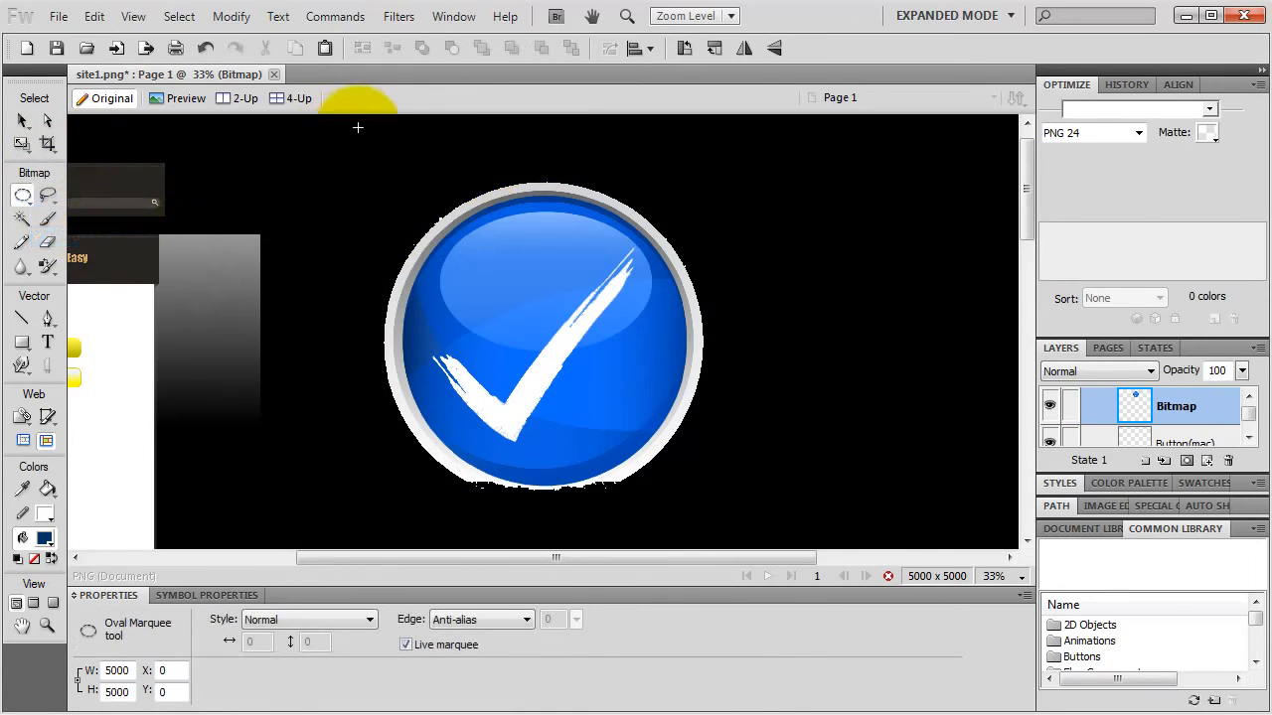
pyautogui.moveTo(360, 127); pyautogui.dragTo(730, 488)
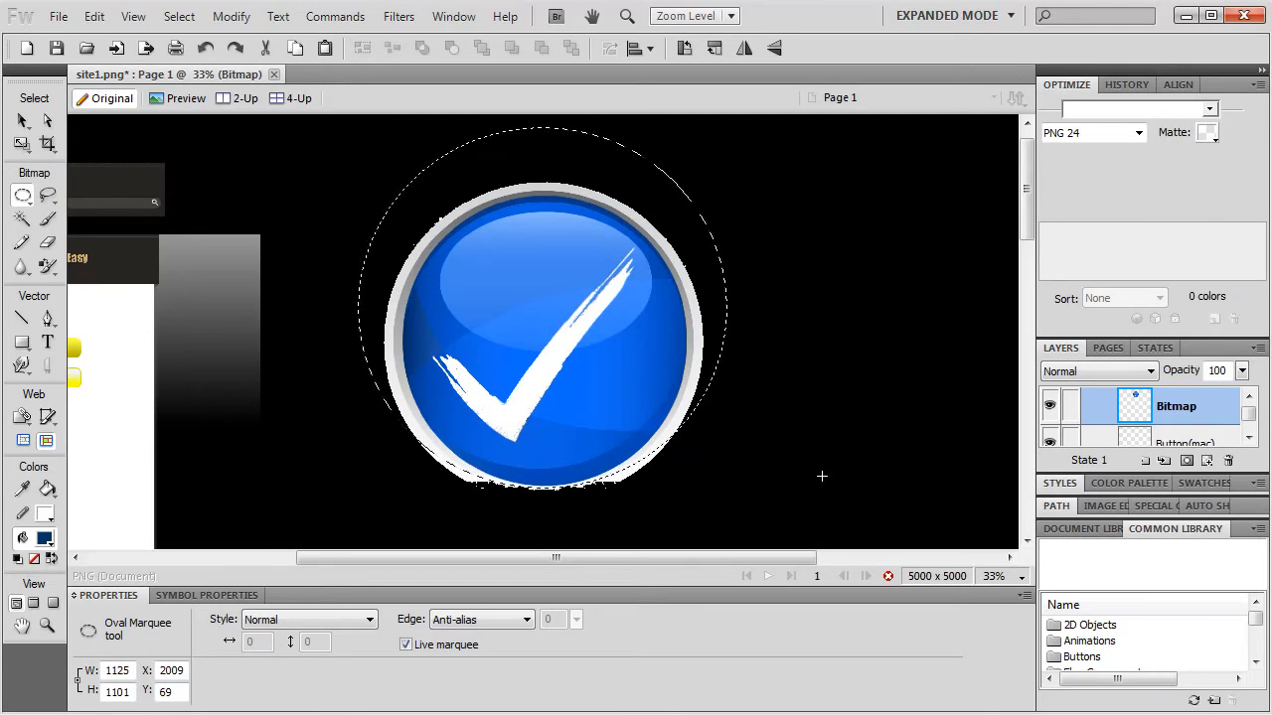
pyautogui.press('Up')
pyautogui.press('Down')
# - Invert the oval selection and delete the ragged white remnants outside the button's lower edge
pyautogui.click(179, 17)
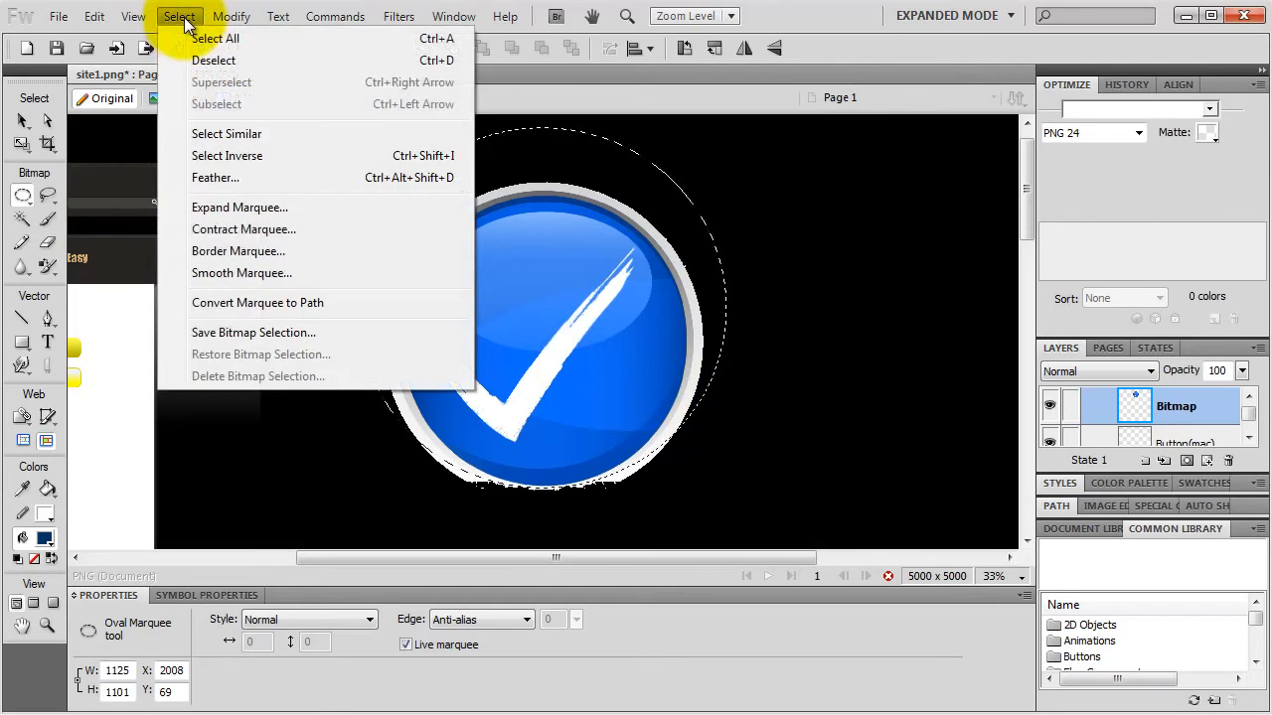
pyautogui.click(220, 156)
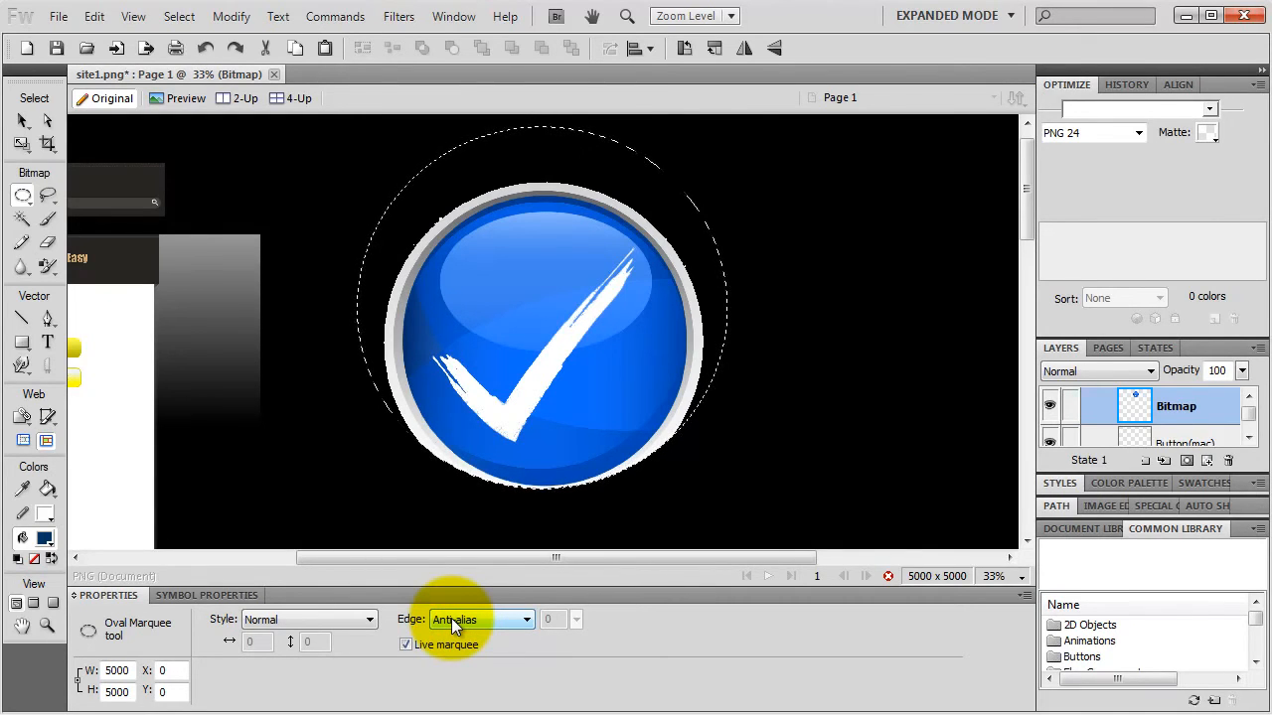
pyautogui.press('v')
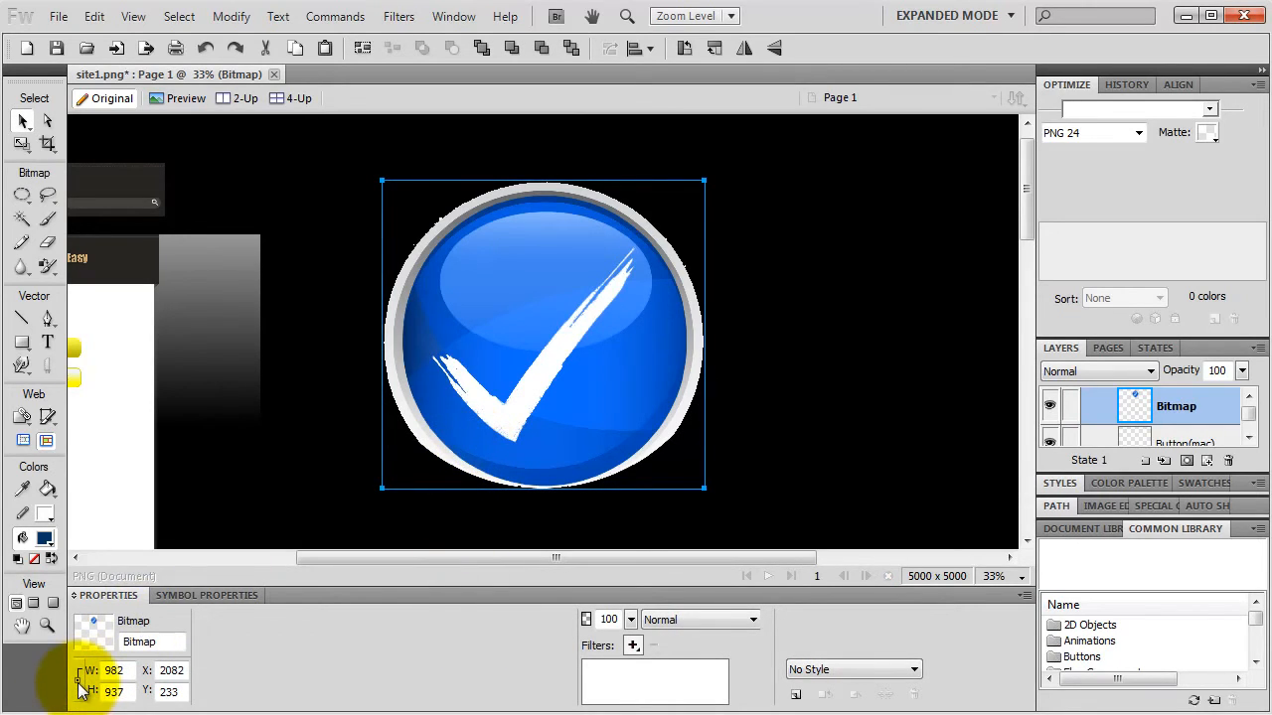
# - Scale the checkmark button bitmap proportionally to a width of 36 pixels
pyautogui.doubleClick(128, 671)
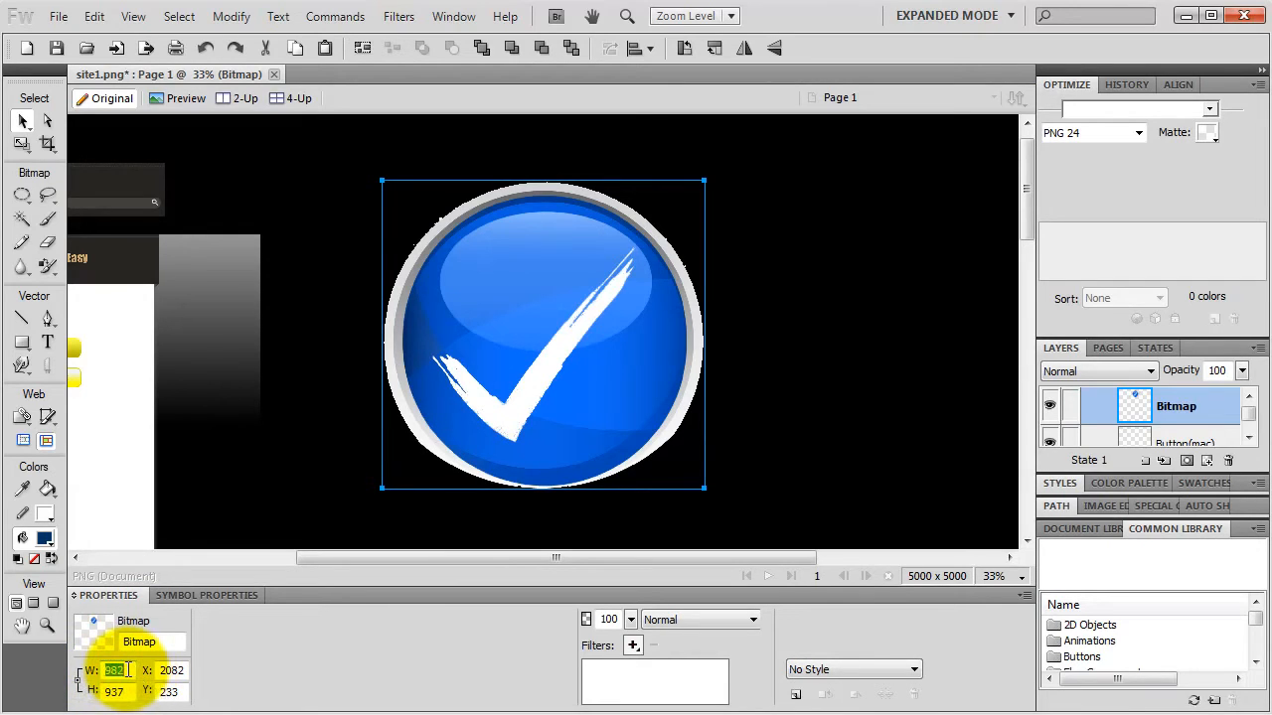
pyautogui.write('36')
pyautogui.press('Return')
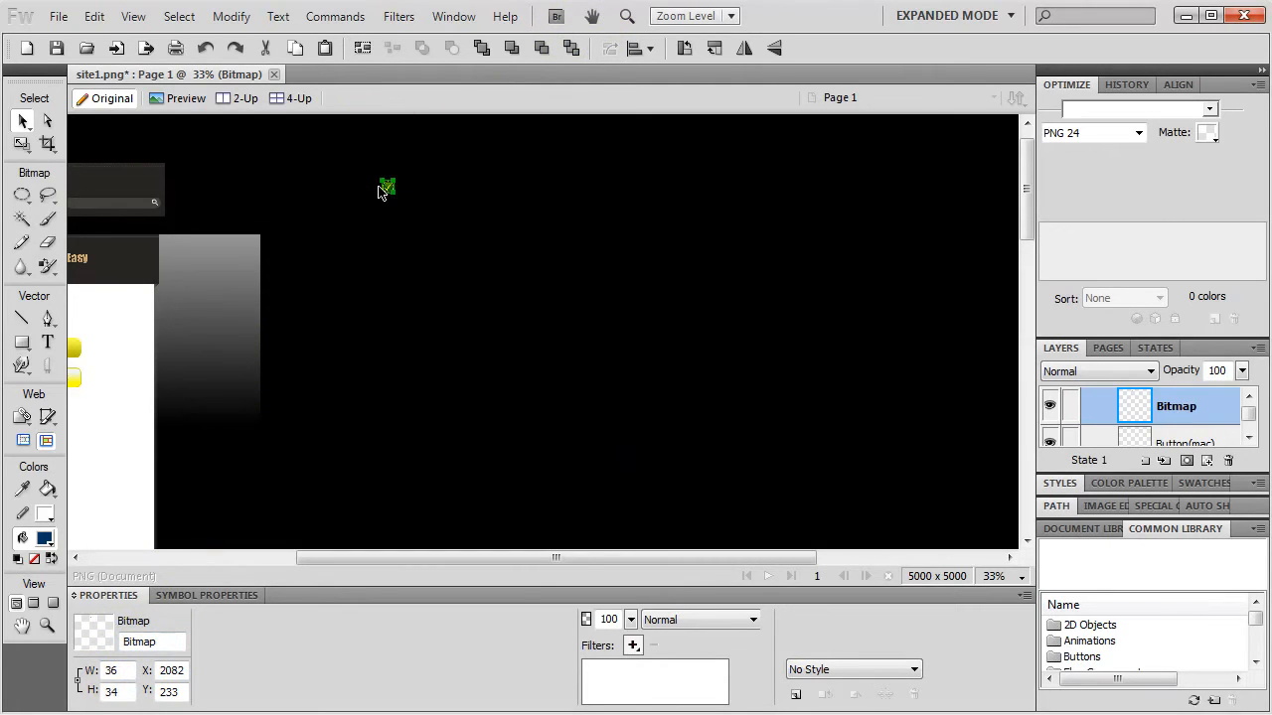
# - Deselect the checkmark icon and set the canvas color to transparent
pyautogui.click(730, 259)
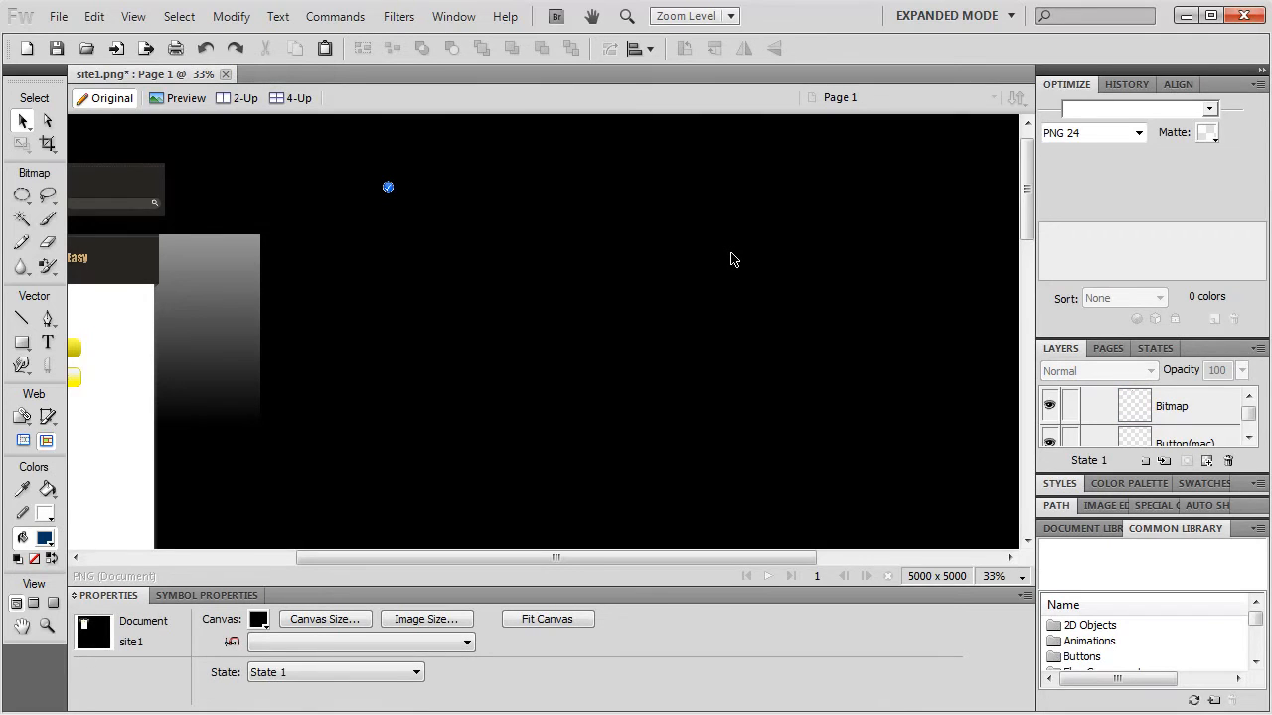
pyautogui.click(258, 620)
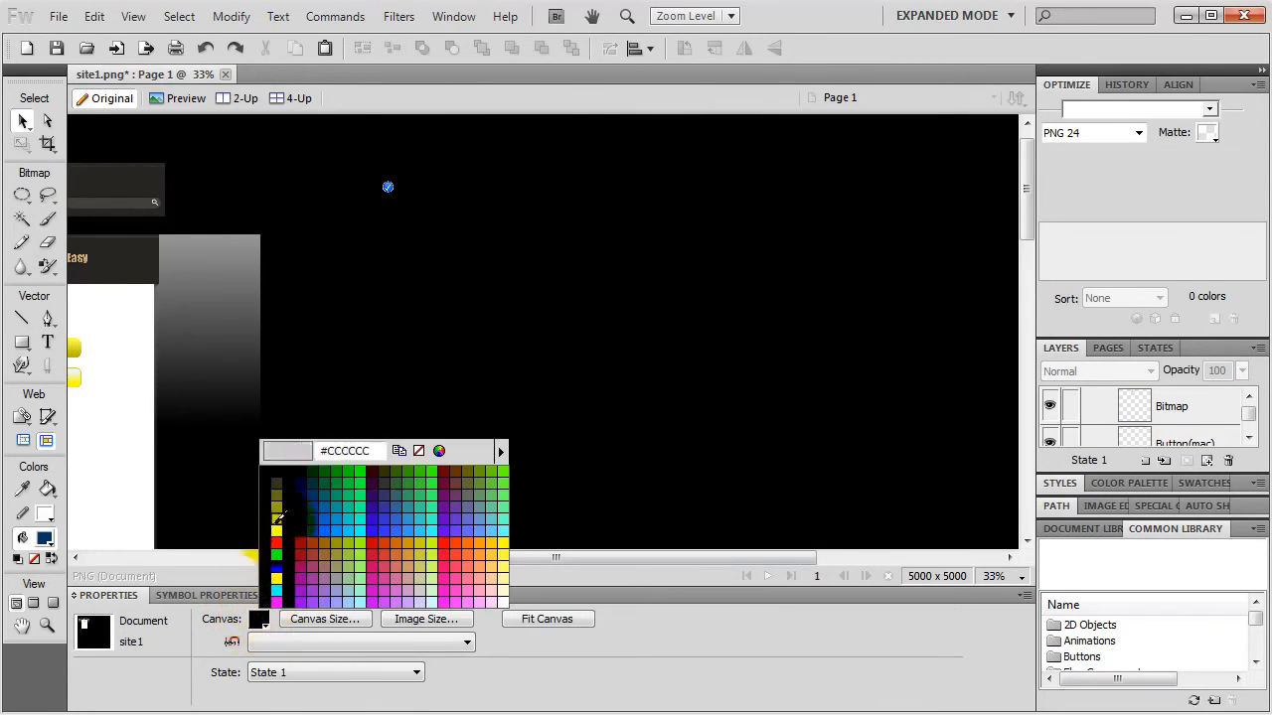
pyautogui.click(421, 450)
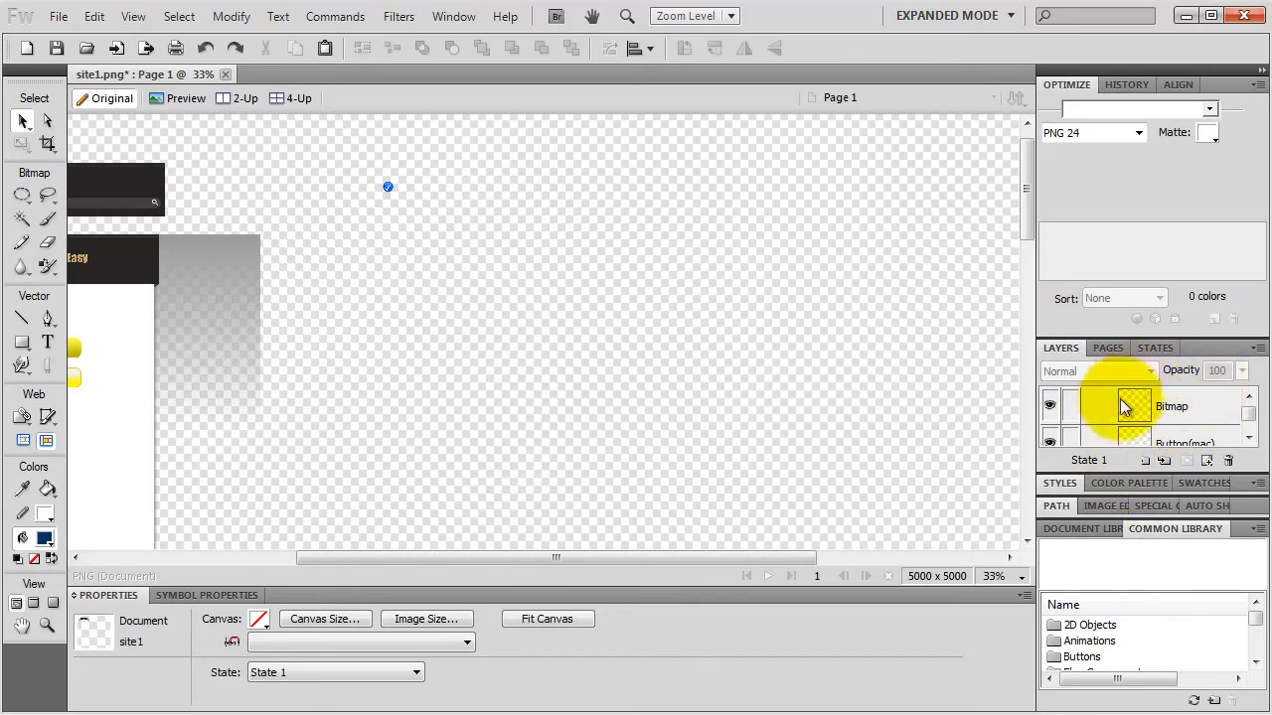
# - Collapse the header and background layers and create a new layer named "assets" between them
pyautogui.doubleClick(1169, 529)
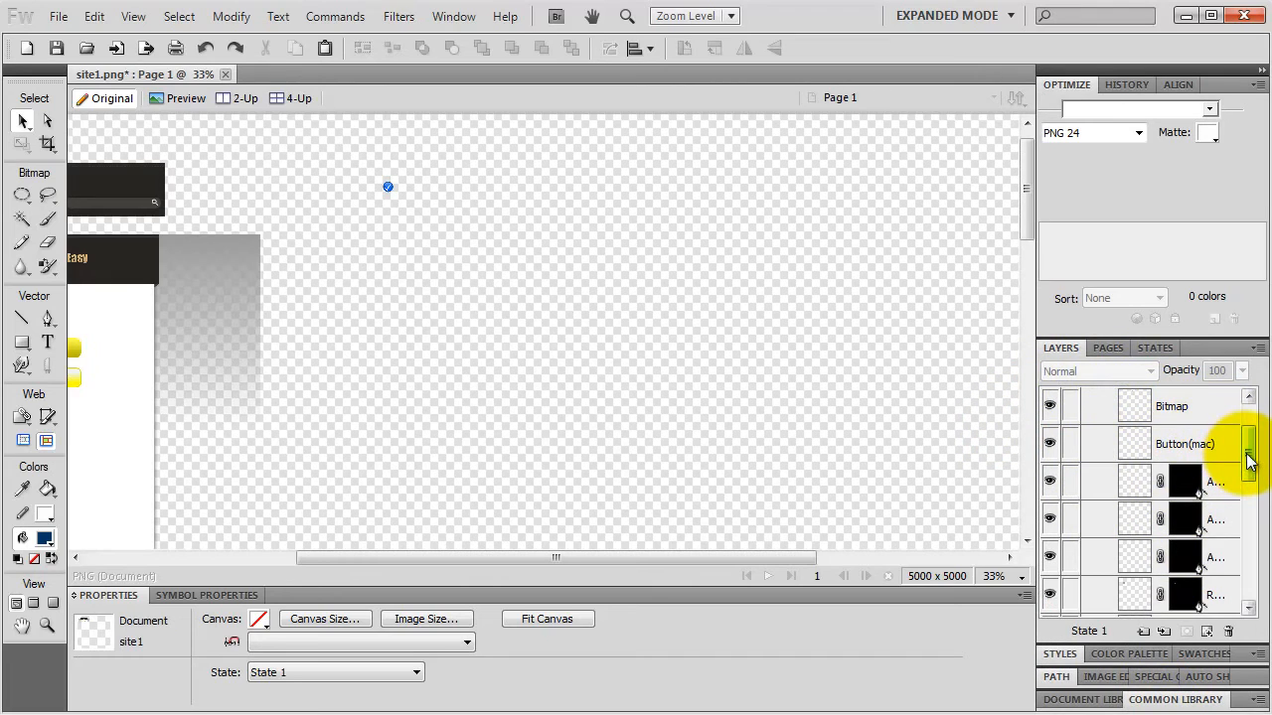
pyautogui.moveTo(1249, 459); pyautogui.dragTo(1241, 426)
pyautogui.click(1090, 424)
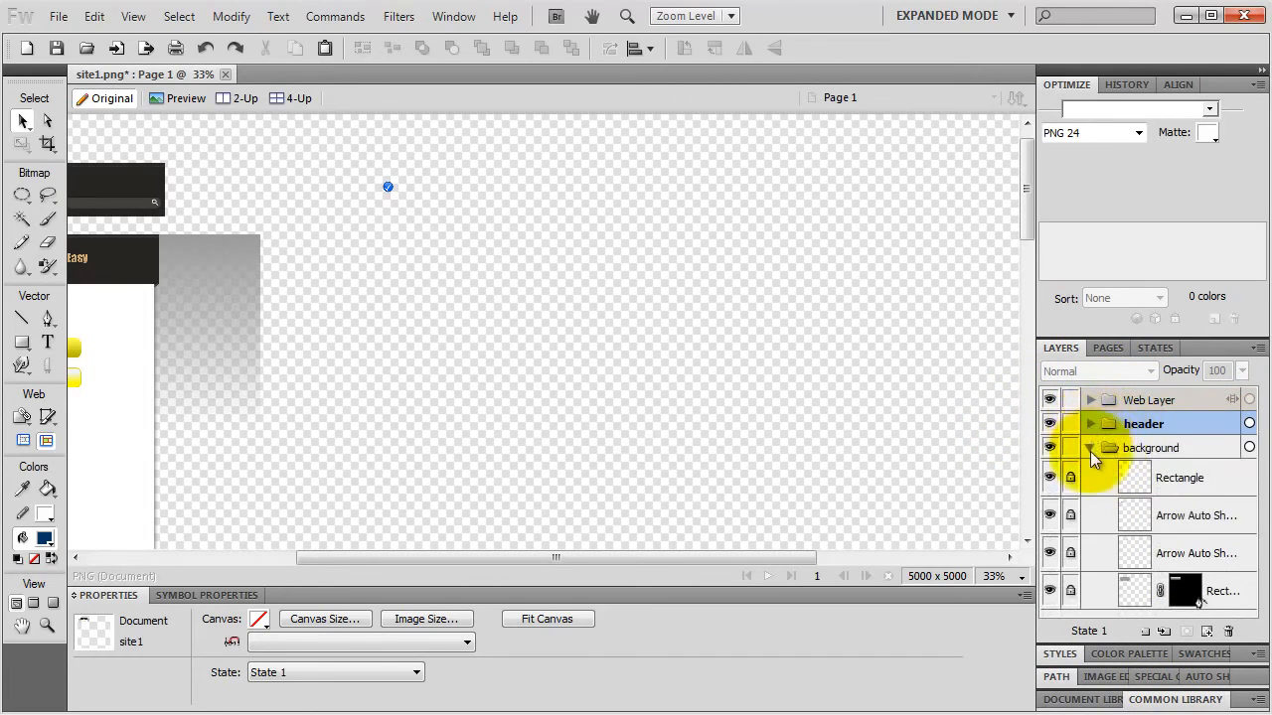
pyautogui.click(1090, 448)
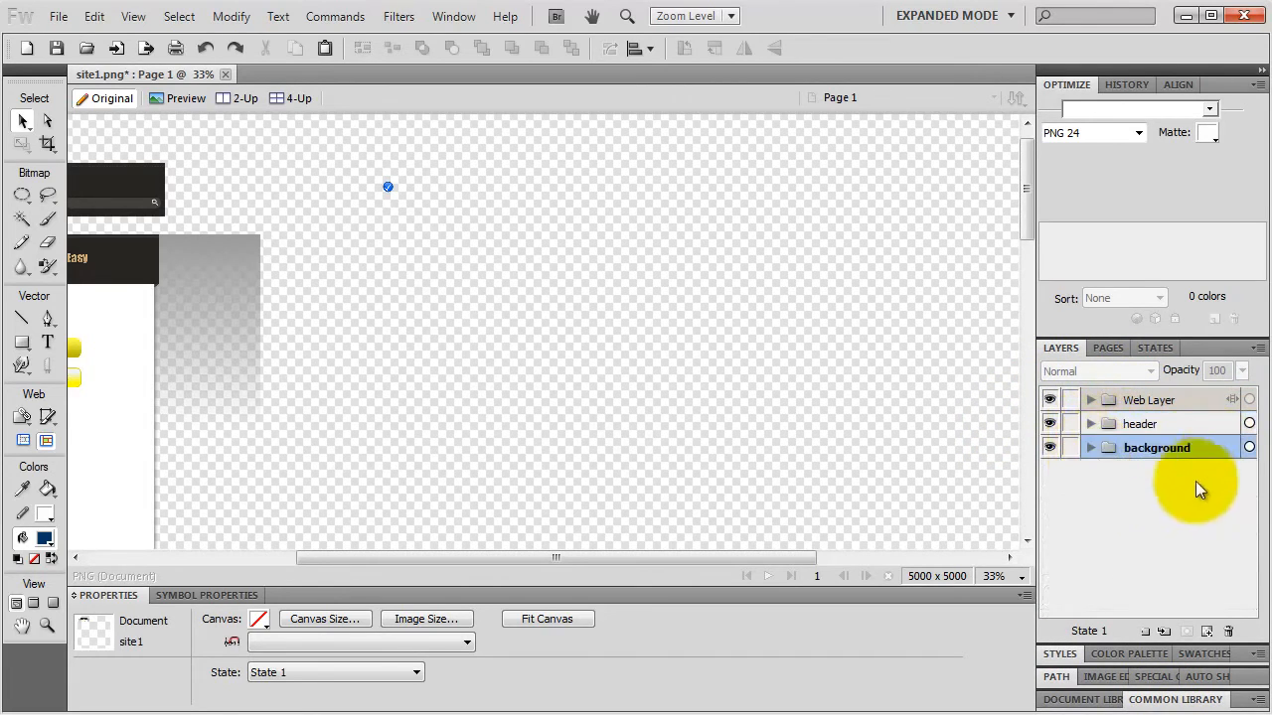
pyautogui.click(1145, 632)
pyautogui.doubleClick(1145, 448)
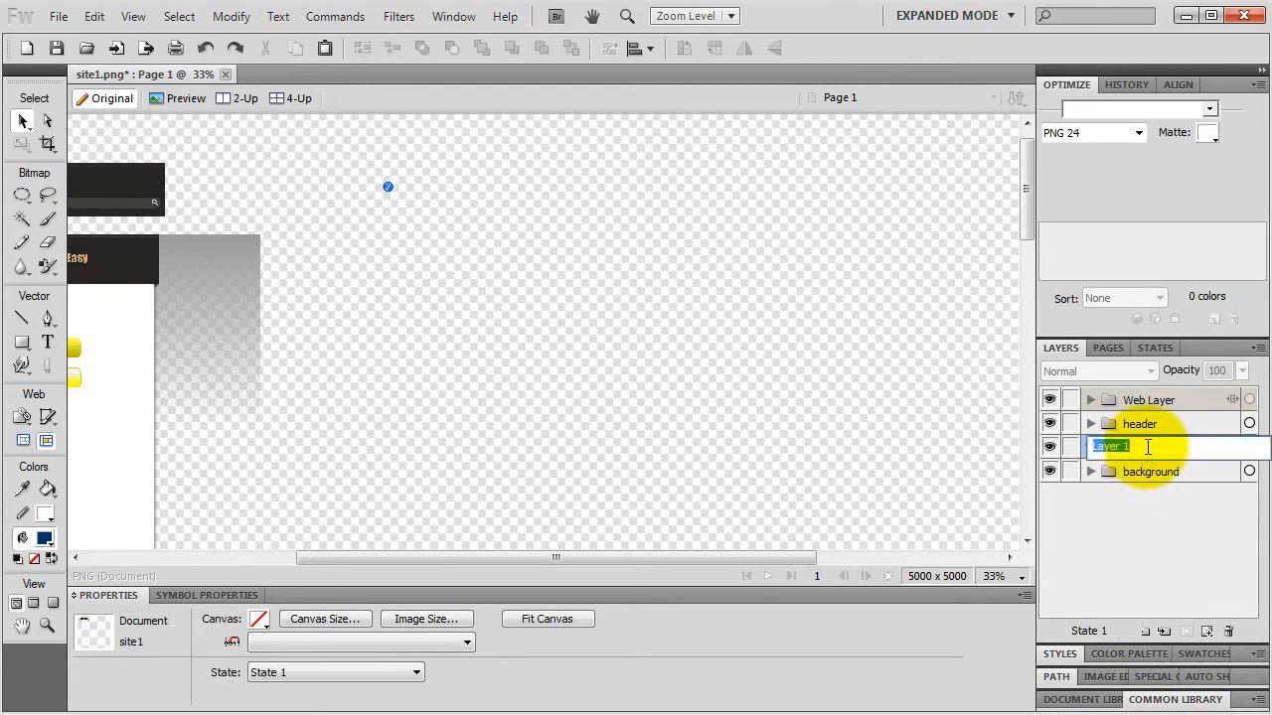
pyautogui.write('assets')
pyautogui.press('Return')
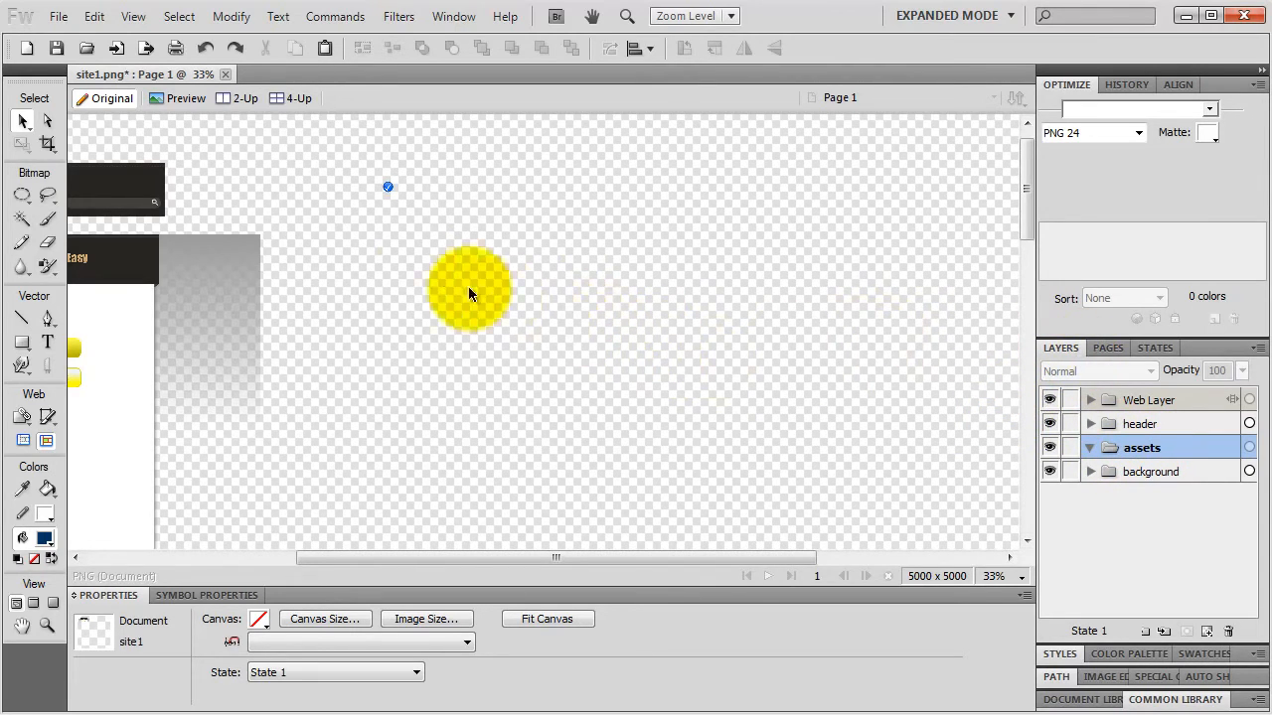
# - Move the checkmark icon and the selected button shapes from the header layer into assets, and check by toggling that layer's visibility
pyautogui.click(387, 187)
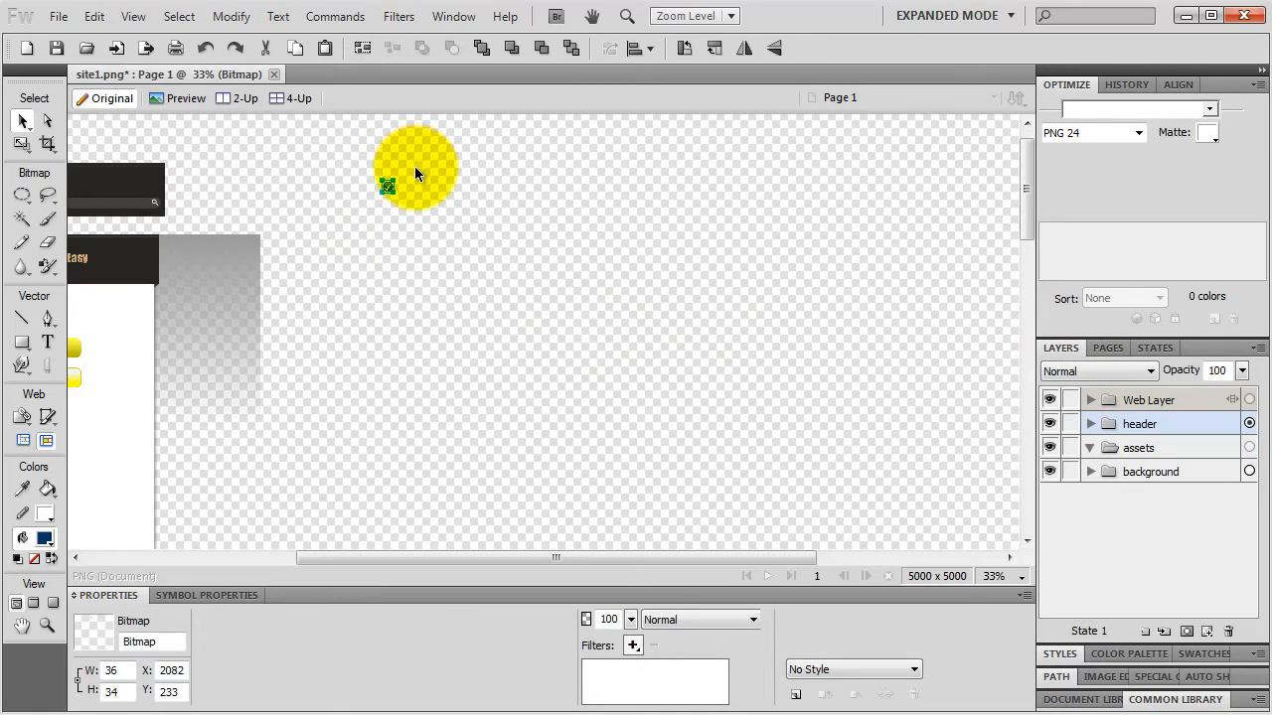
pyautogui.press('h')
pyautogui.moveTo(390, 266); pyautogui.dragTo(548, 238)
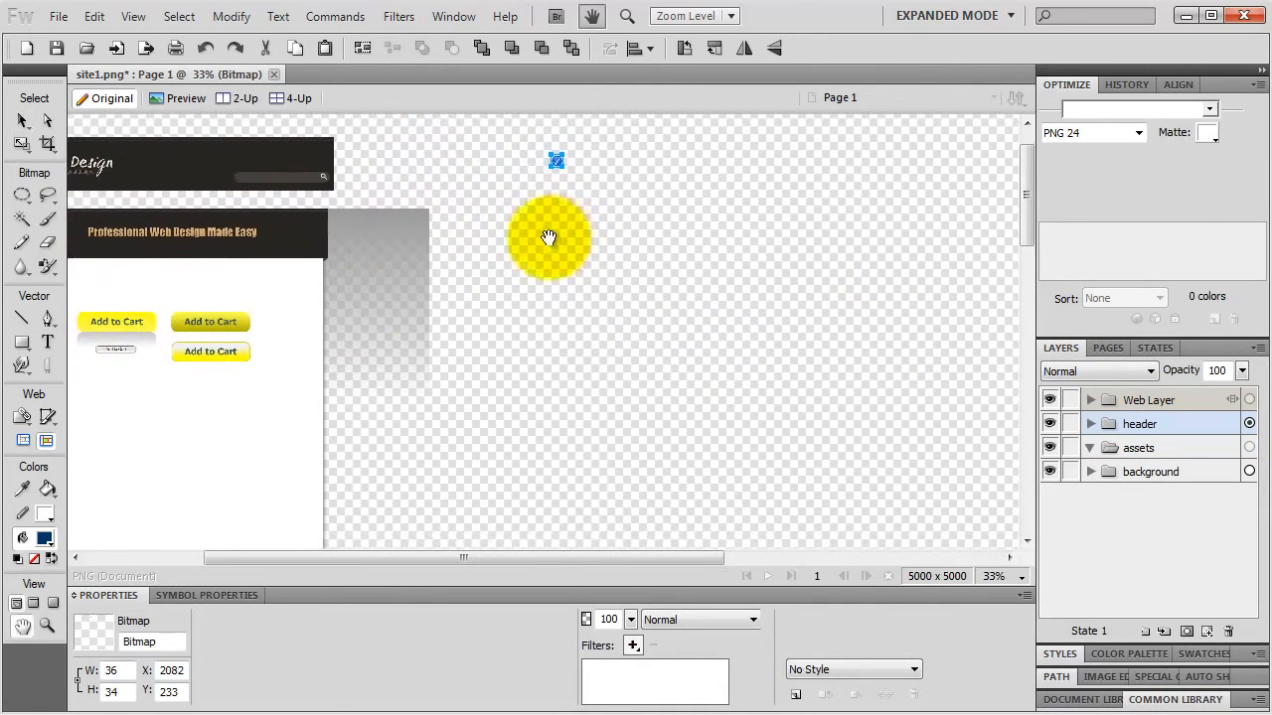
pyautogui.press('v')
pyautogui.moveTo(98, 388); pyautogui.dragTo(248, 295)
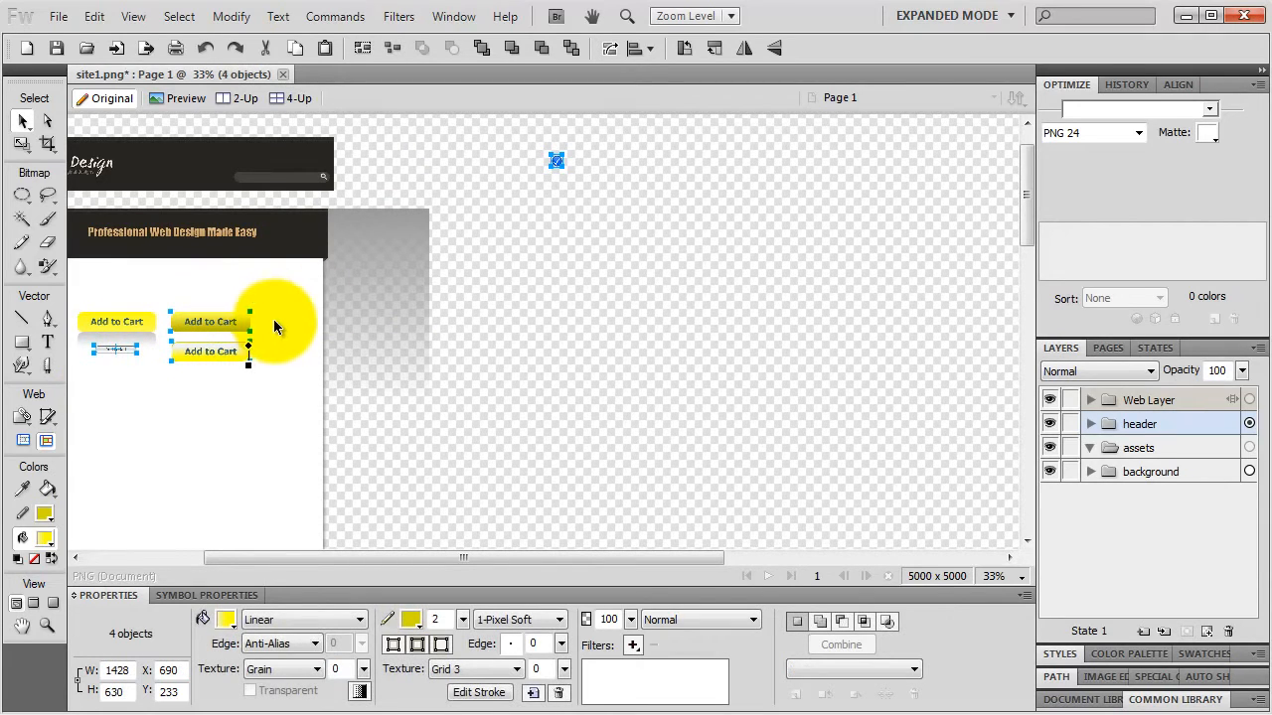
pyautogui.click(1090, 423)
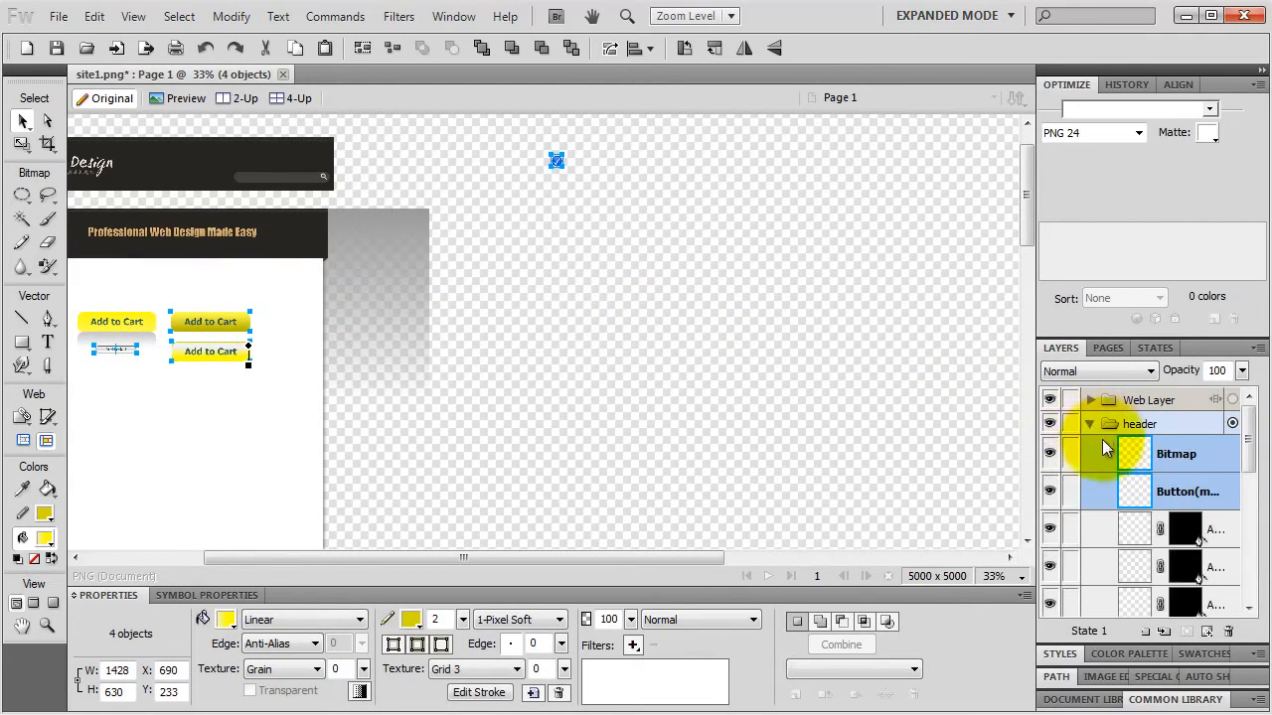
pyautogui.moveTo(1179, 454); pyautogui.dragTo(1141, 557)
pyautogui.scroll(1, 1158, 528)
pyautogui.click(1090, 515)
pyautogui.scroll(5, 1136, 481)
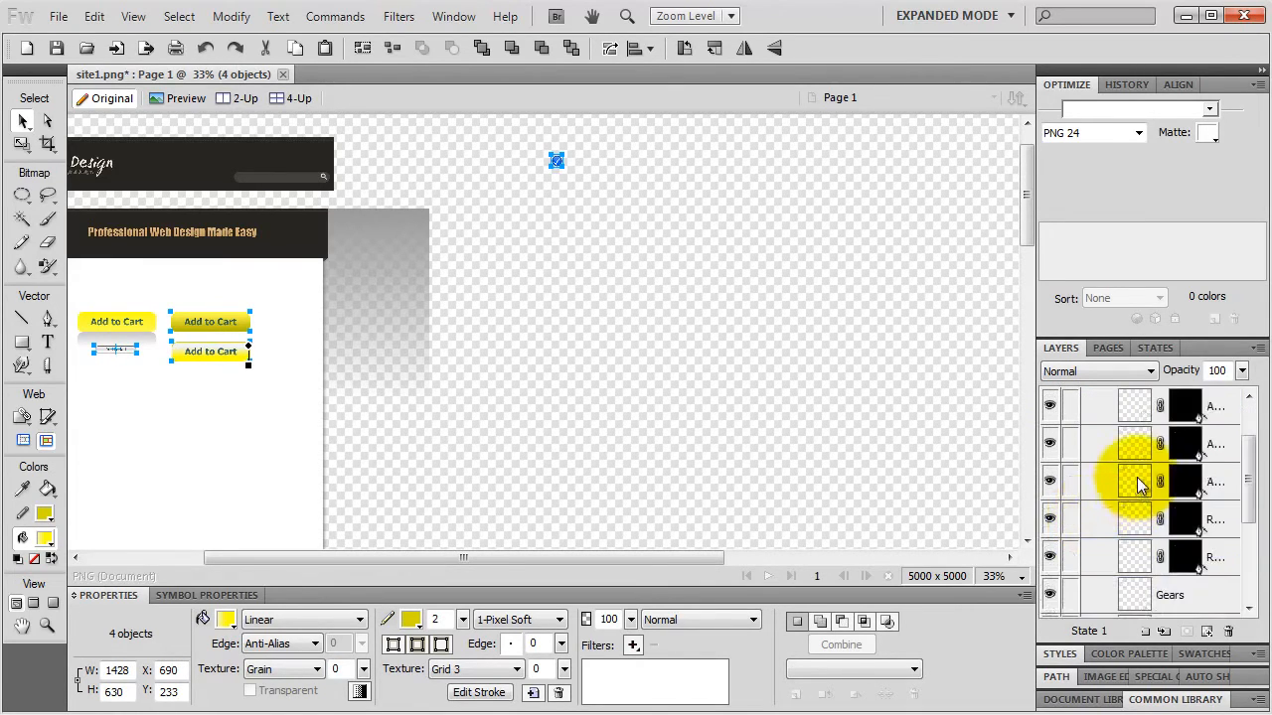
pyautogui.click(1091, 424)
pyautogui.click(523, 316)
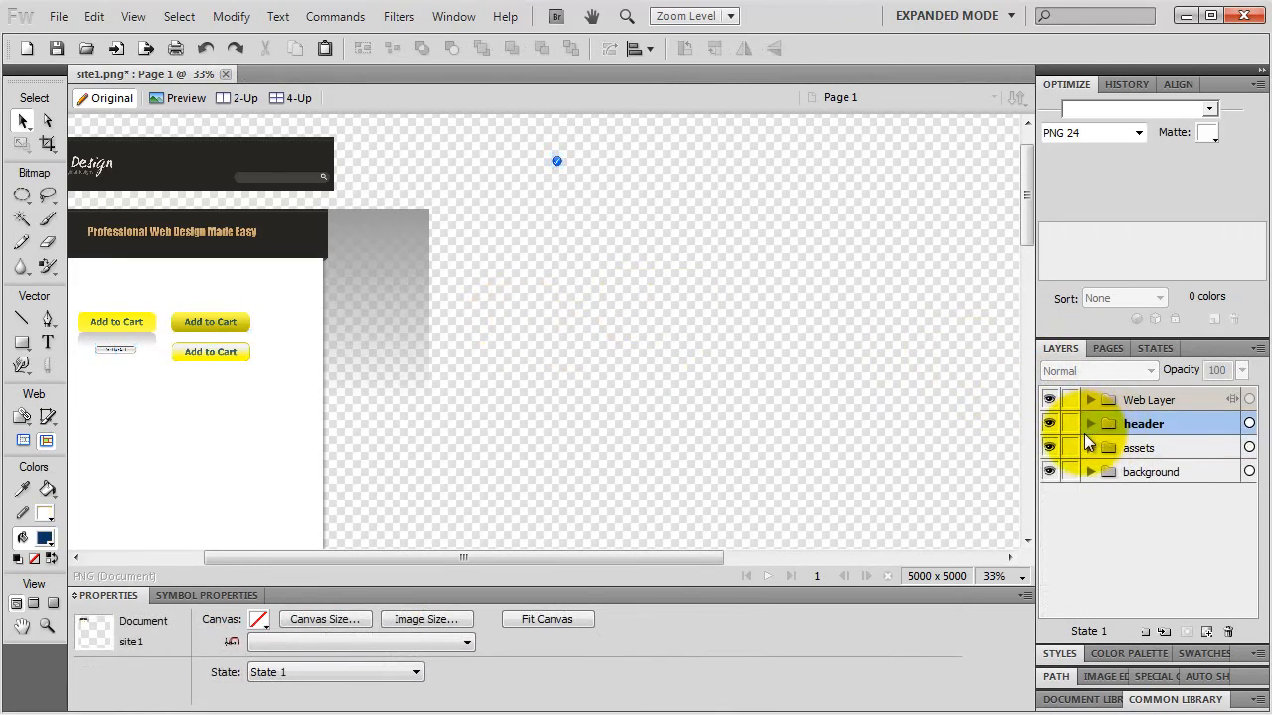
pyautogui.click(1051, 448)
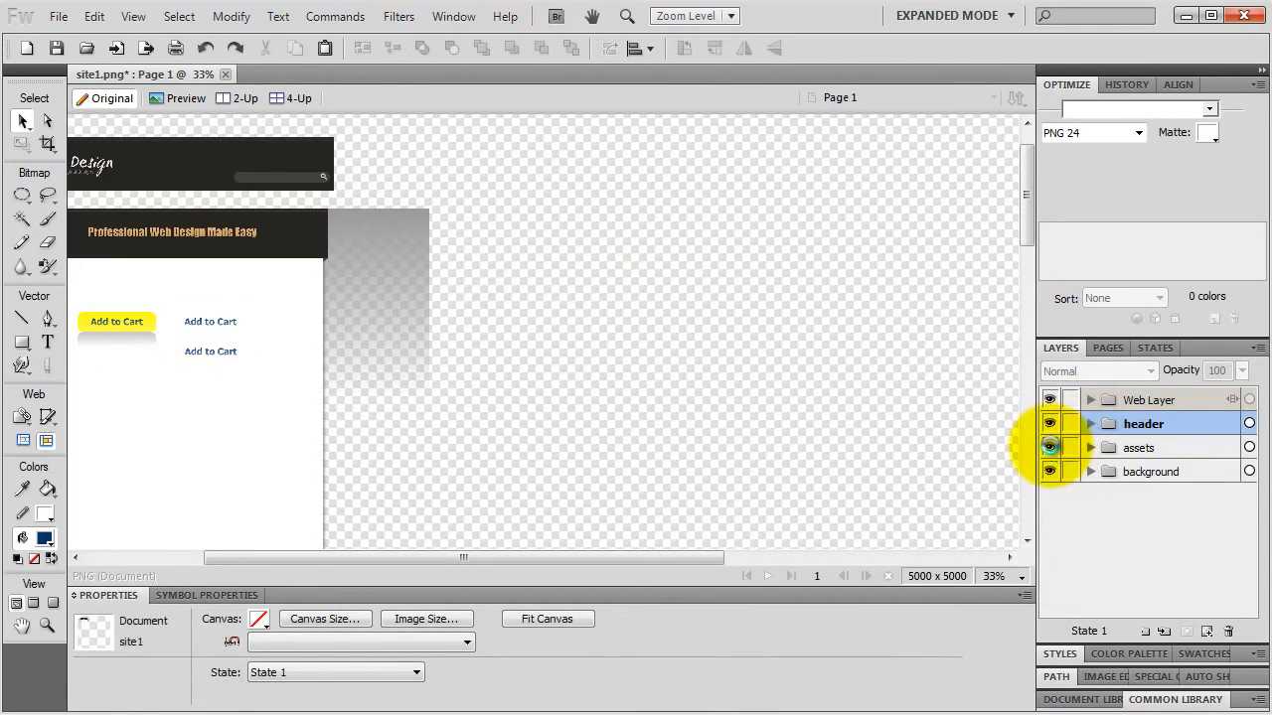
pyautogui.click(1051, 447)
# - Move the lower-right button's "Add to Cart" text from the header layer into assets and toggle that layer's visibility to check it
pyautogui.moveTo(98, 418); pyautogui.dragTo(251, 287)
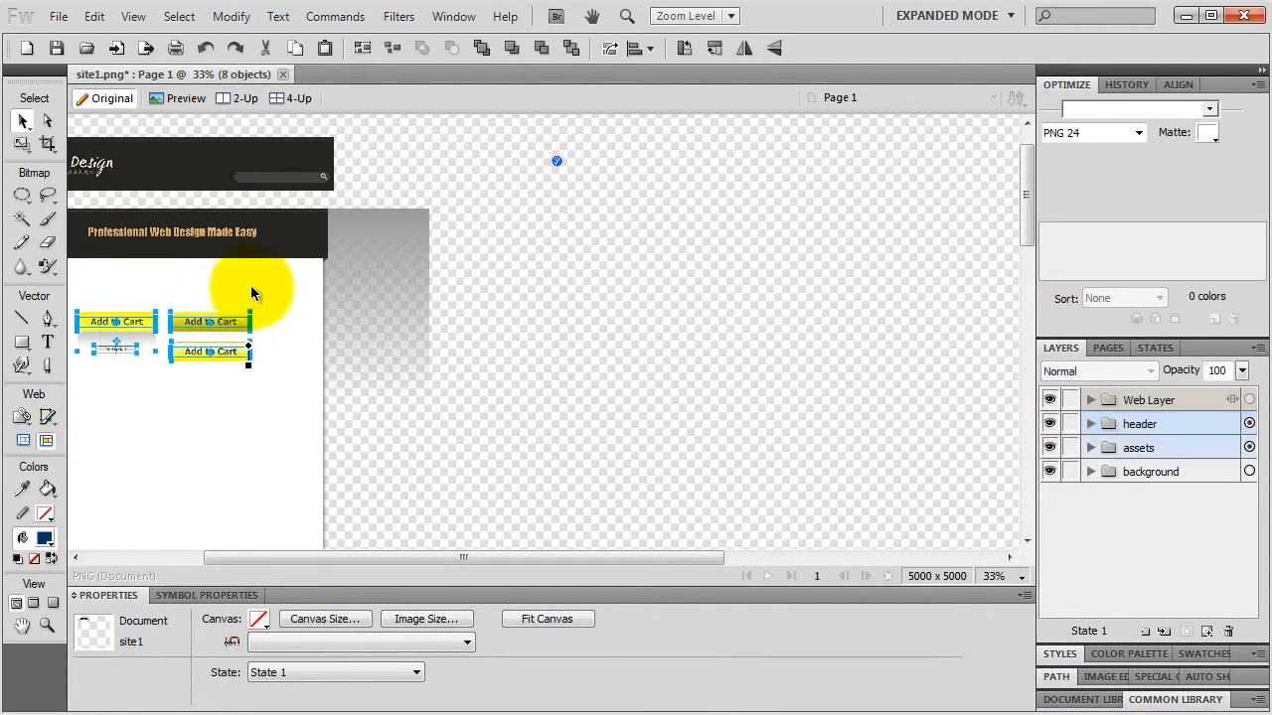
pyautogui.click(1090, 424)
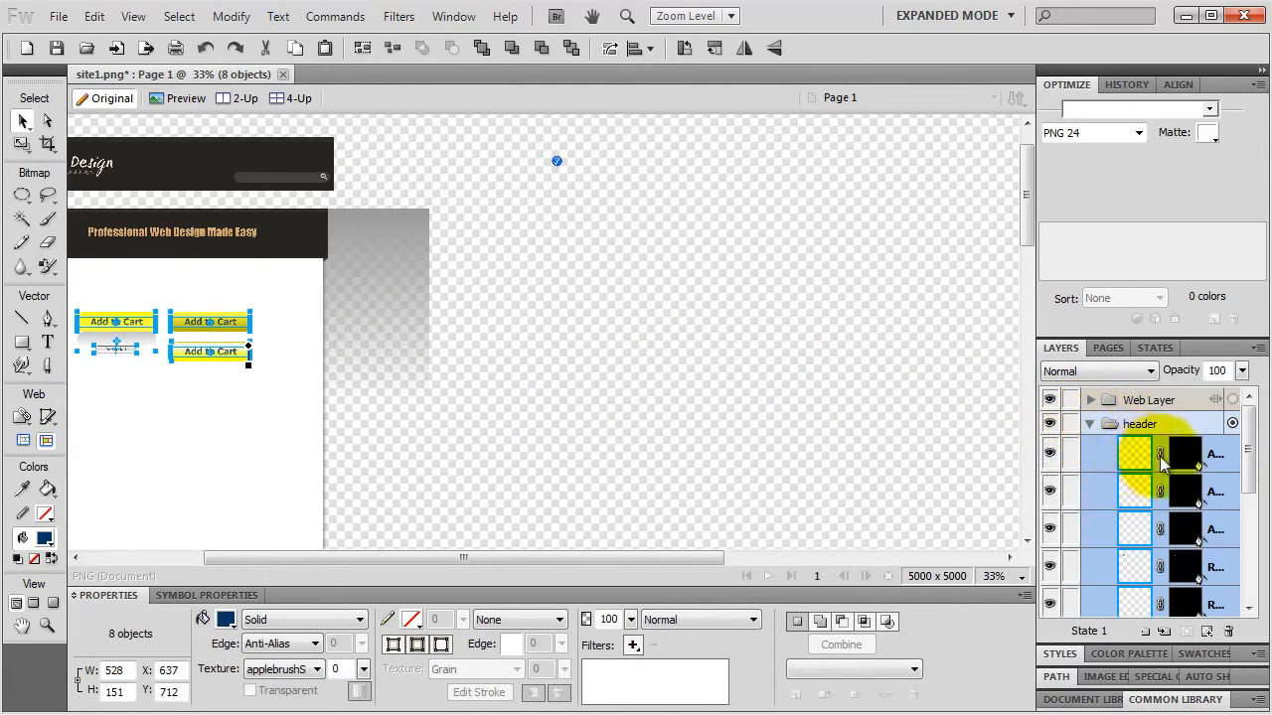
pyautogui.moveTo(1099, 463); pyautogui.dragTo(1164, 565)
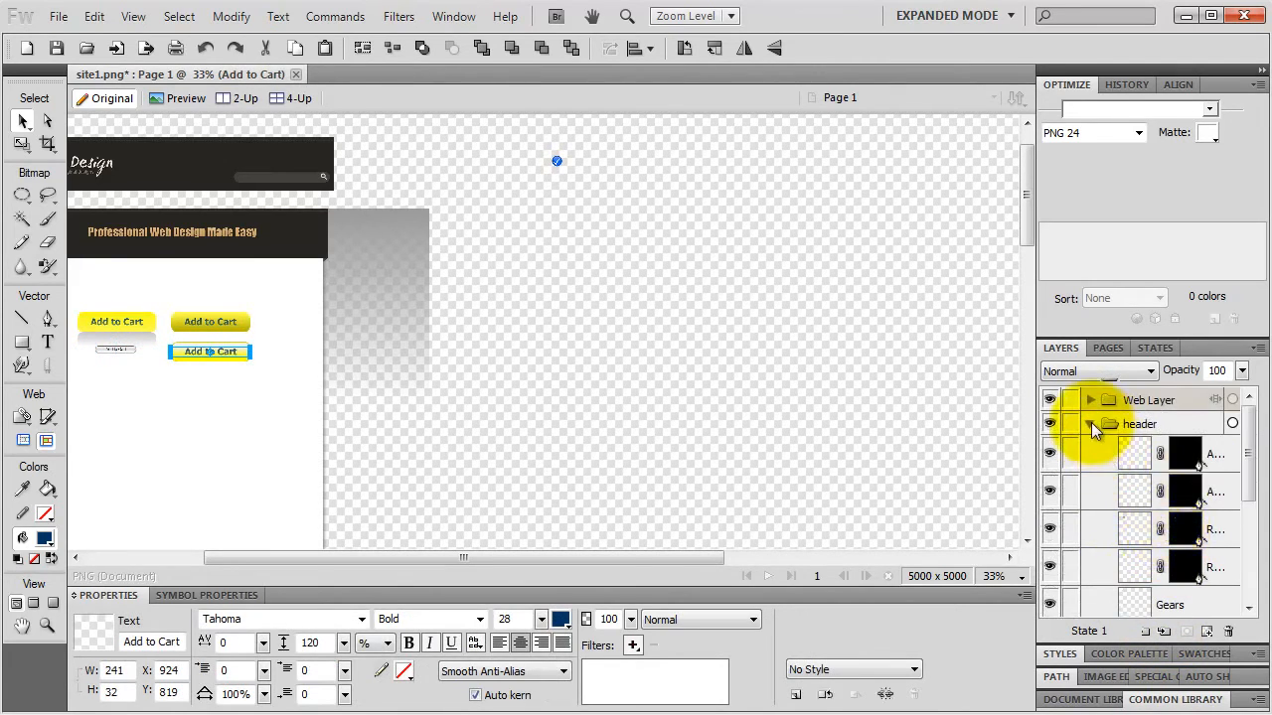
pyautogui.click(1090, 423)
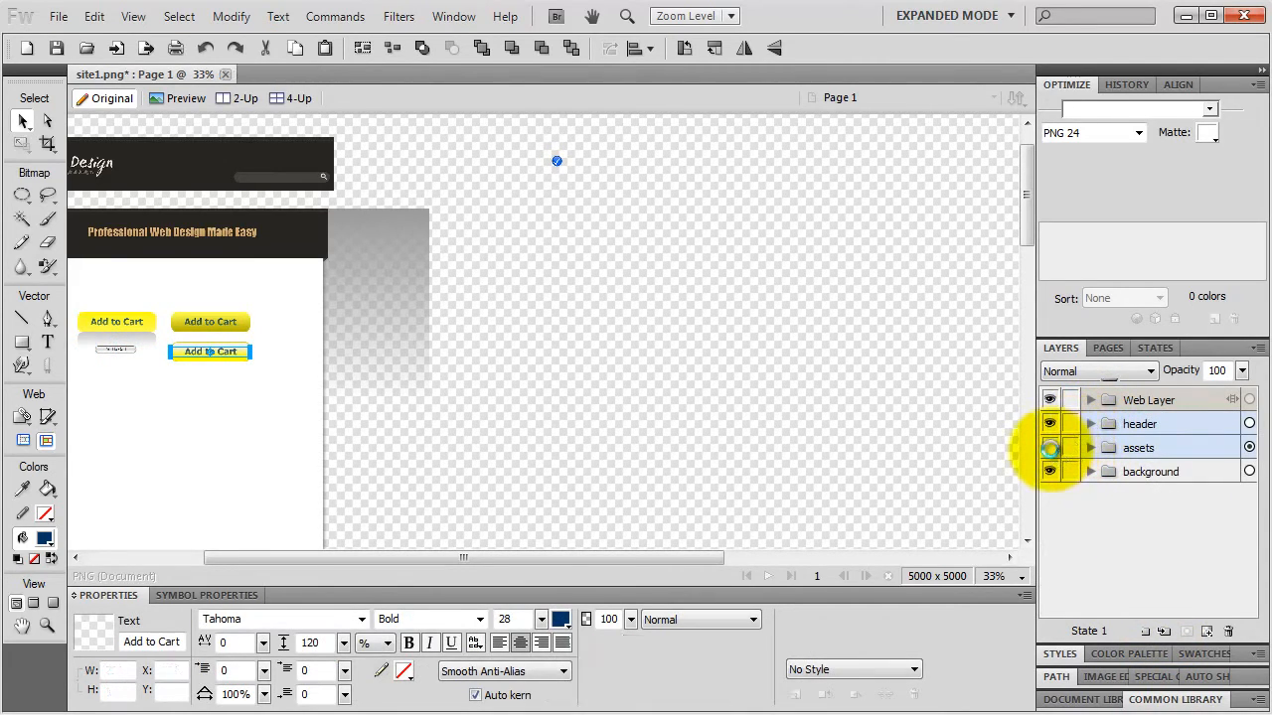
pyautogui.click(1050, 448)
pyautogui.click(1050, 448)
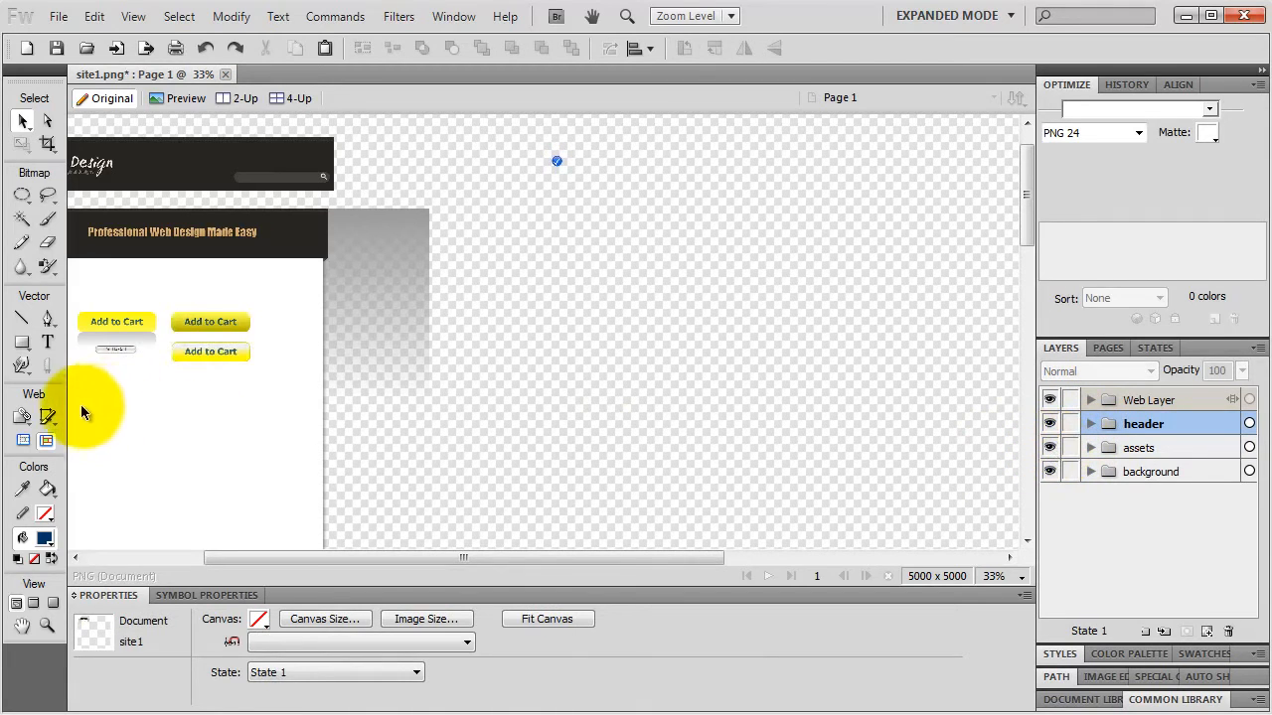
# - Select all the "Add to Cart" button pieces and move those remaining in the header layer into the assets layer
pyautogui.moveTo(81, 405); pyautogui.dragTo(256, 296)
pyautogui.click(1090, 423)
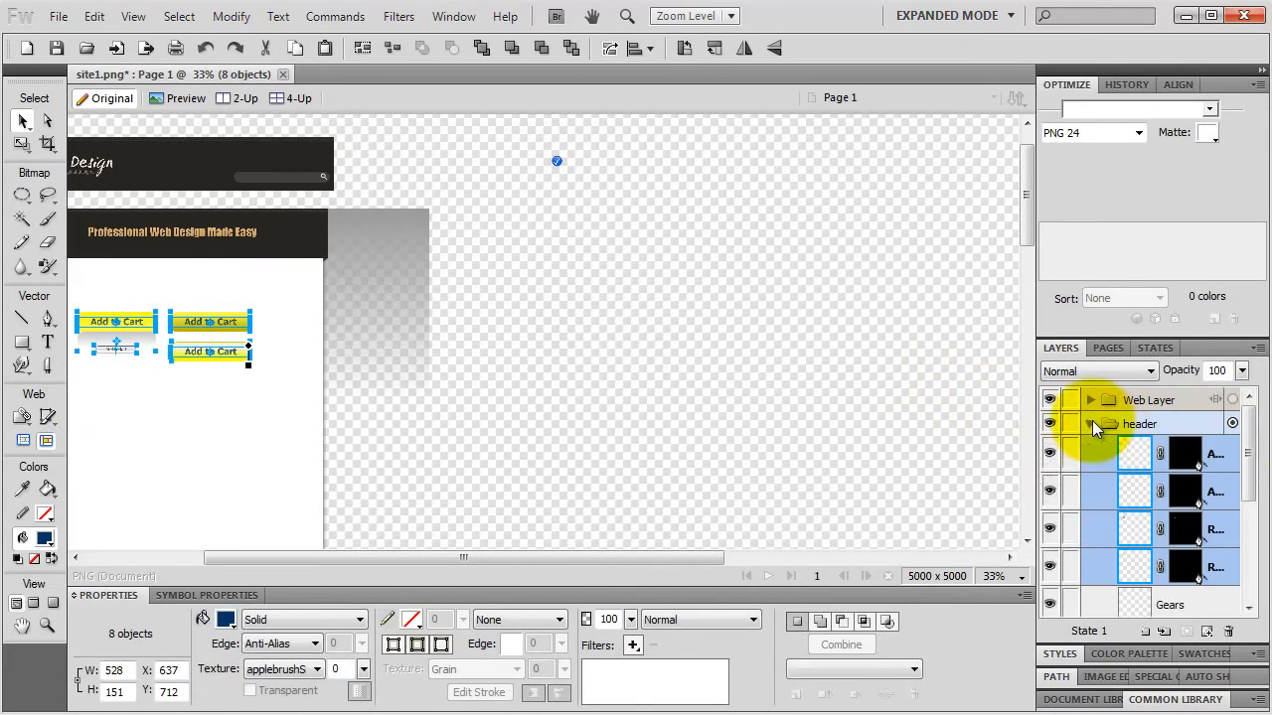
pyautogui.moveTo(1129, 448); pyautogui.dragTo(1093, 546)
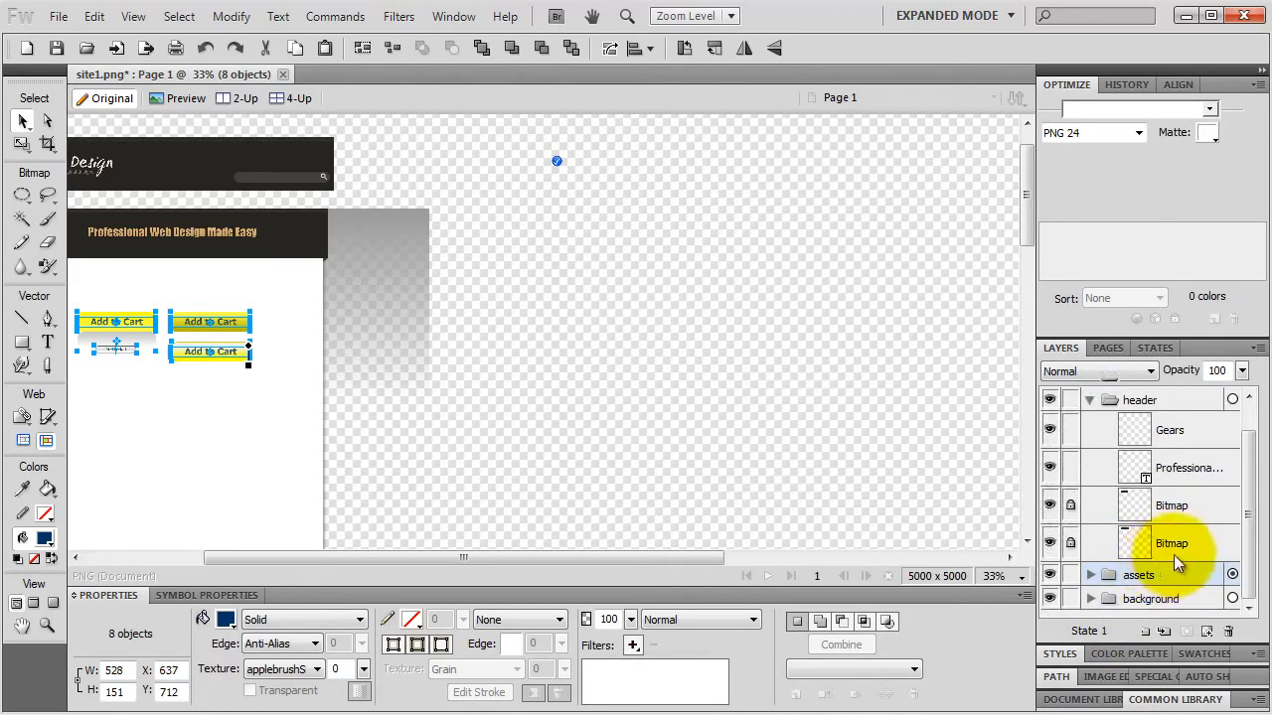
pyautogui.click(1090, 423)
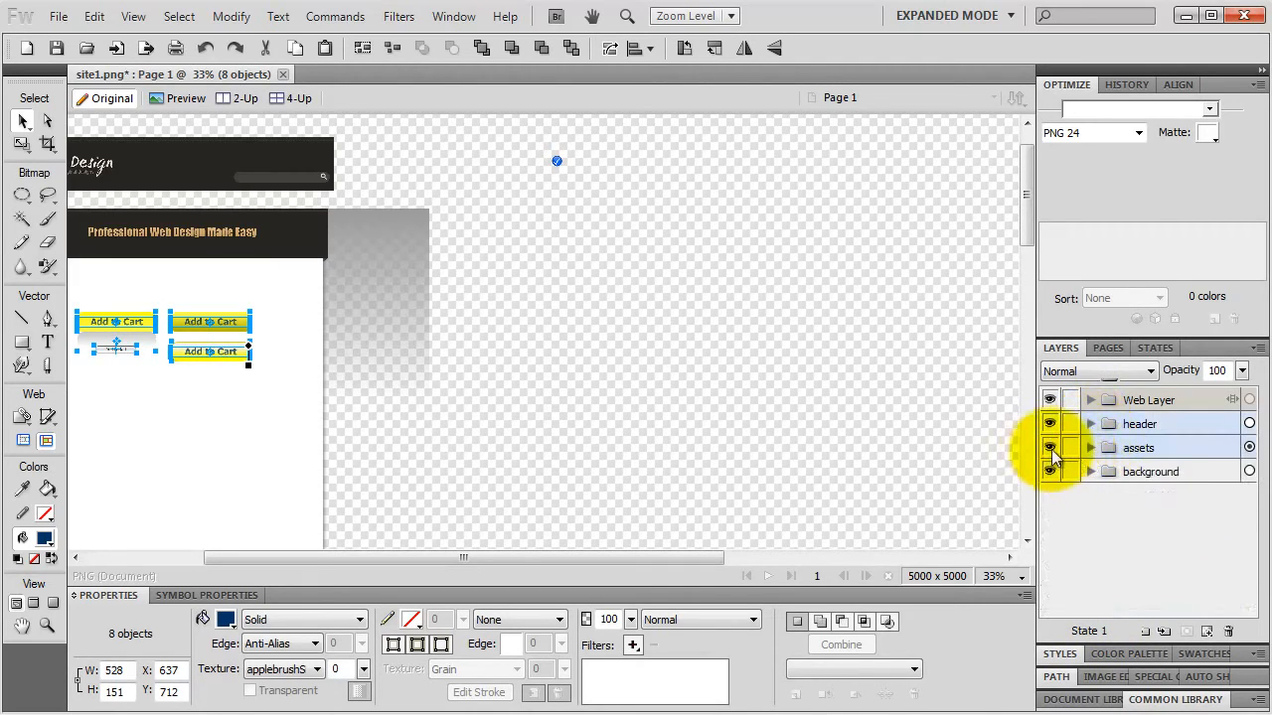
pyautogui.hotkey('ctrl', 'd')
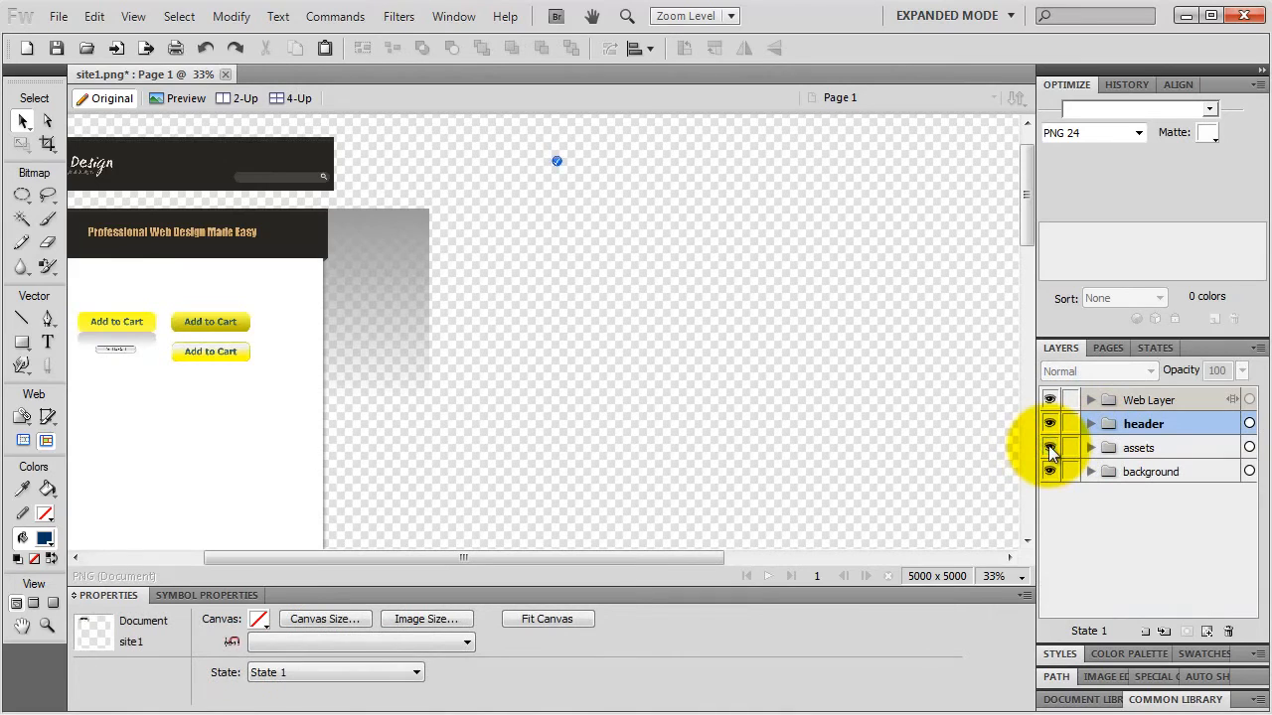
# - Move the assets layer above the header layer and look at the document's page list
pyautogui.click(1153, 447)
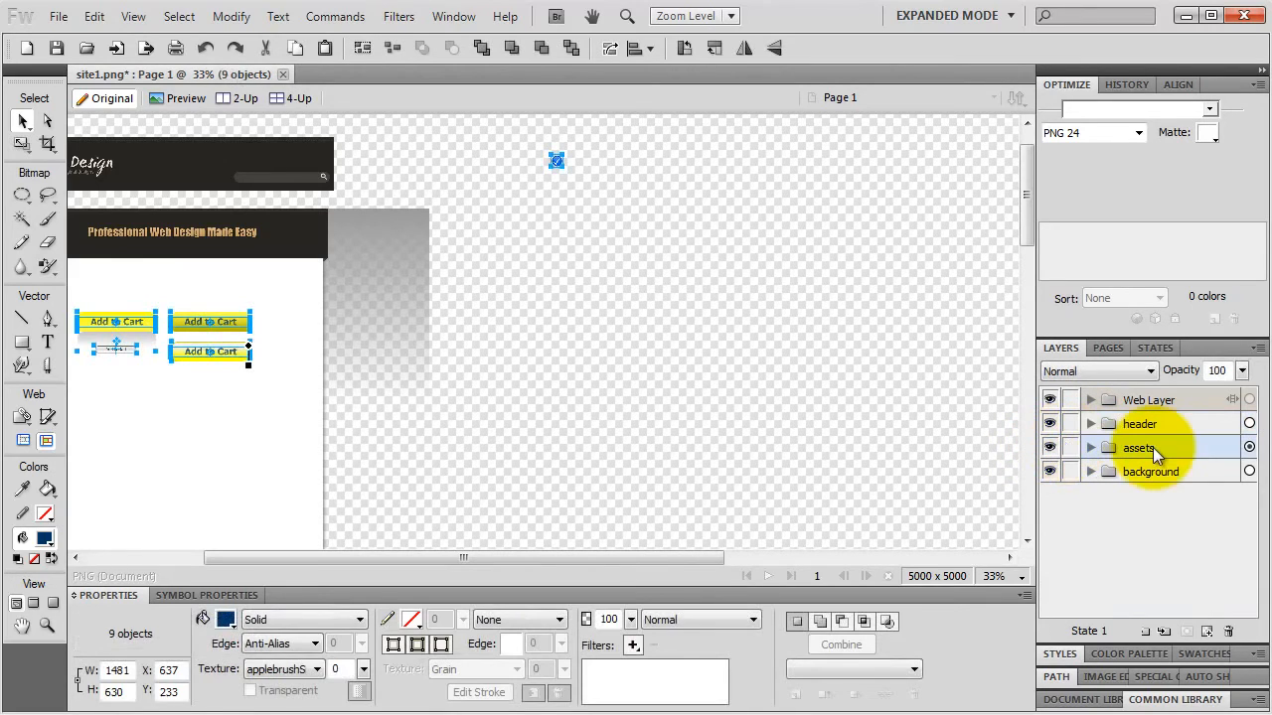
pyautogui.moveTo(1153, 448); pyautogui.dragTo(1153, 416)
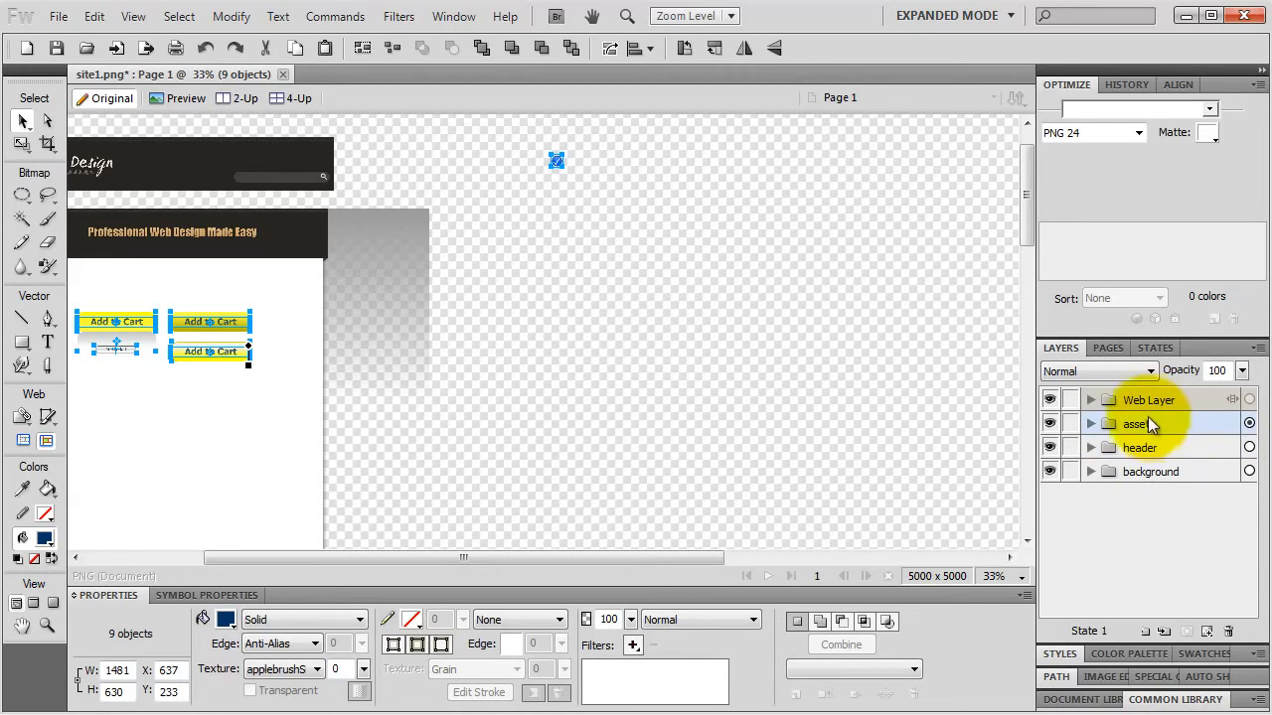
pyautogui.click(1111, 350)
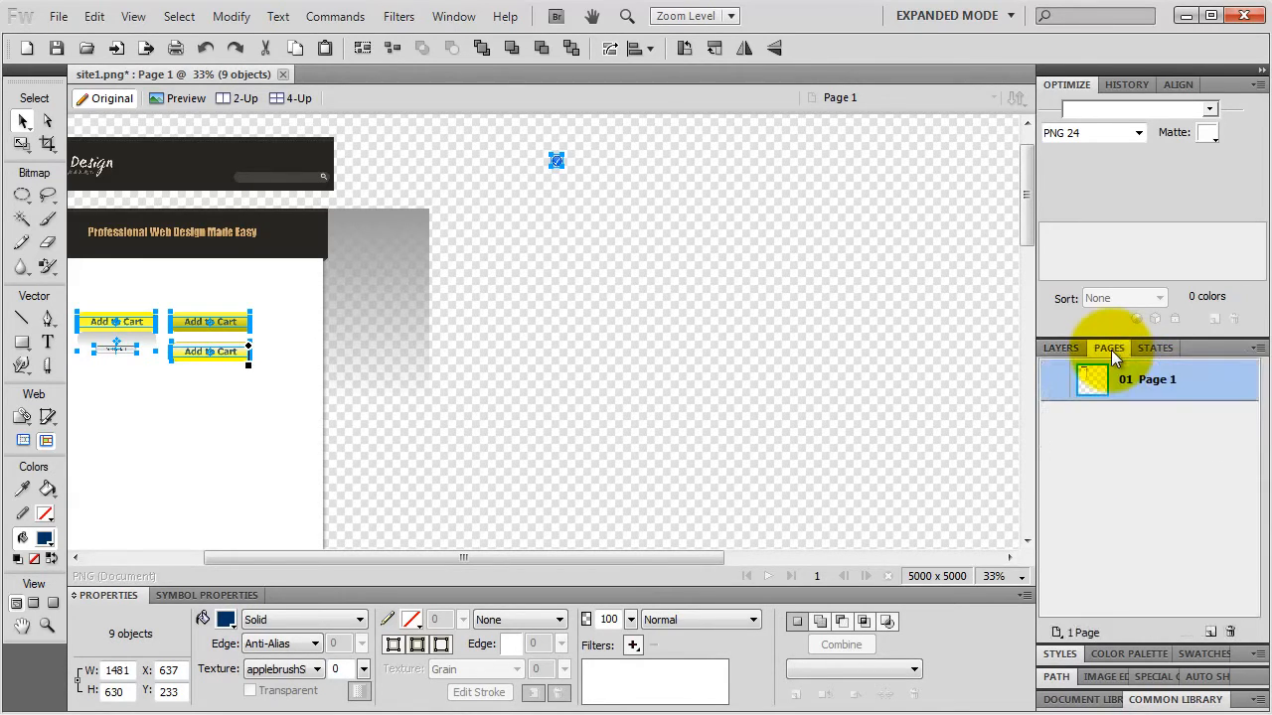
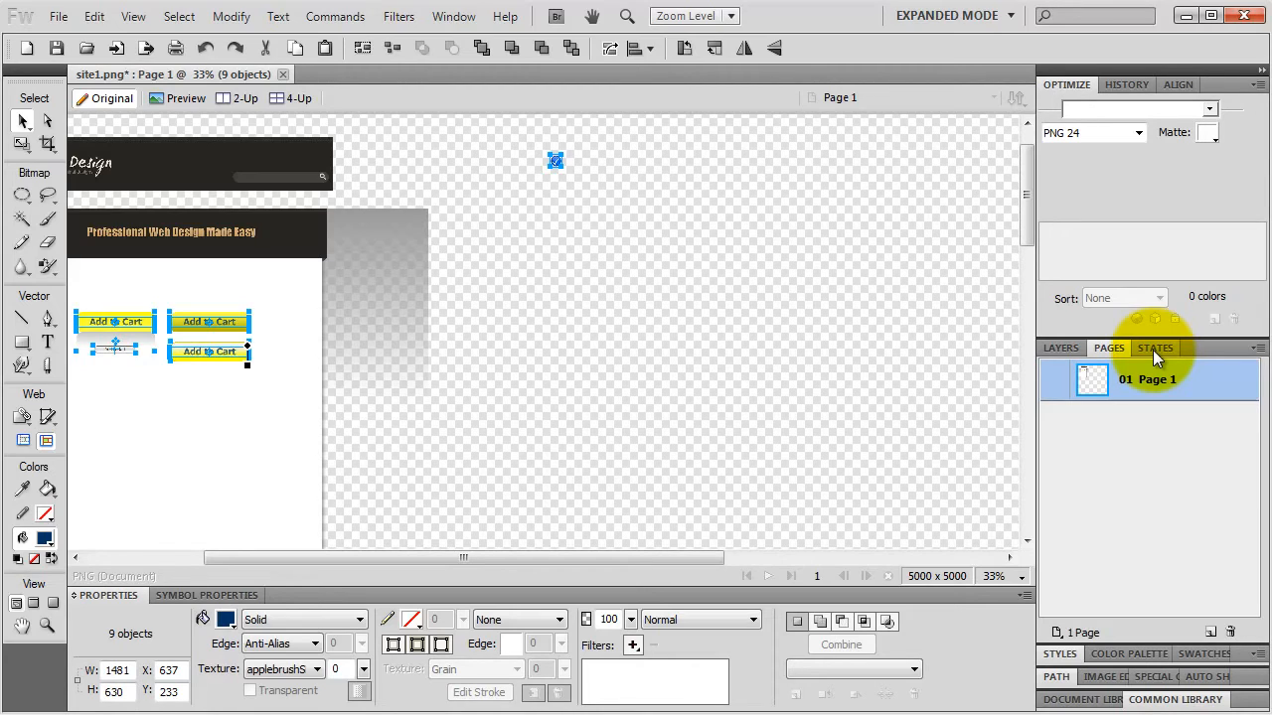
pyautogui.click(1065, 348)
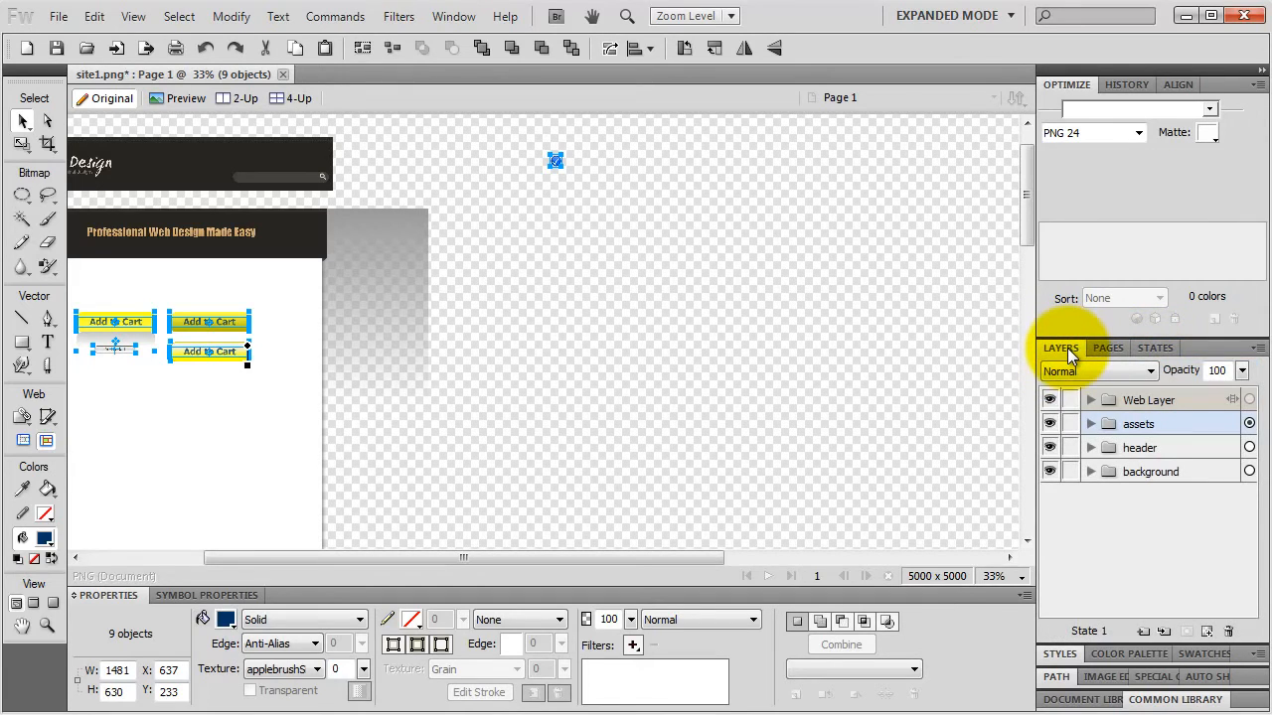
# - Draw a slice about 950 by 150 pixels over the "Professional Web Design Made Easy" banner
pyautogui.click(46, 419)
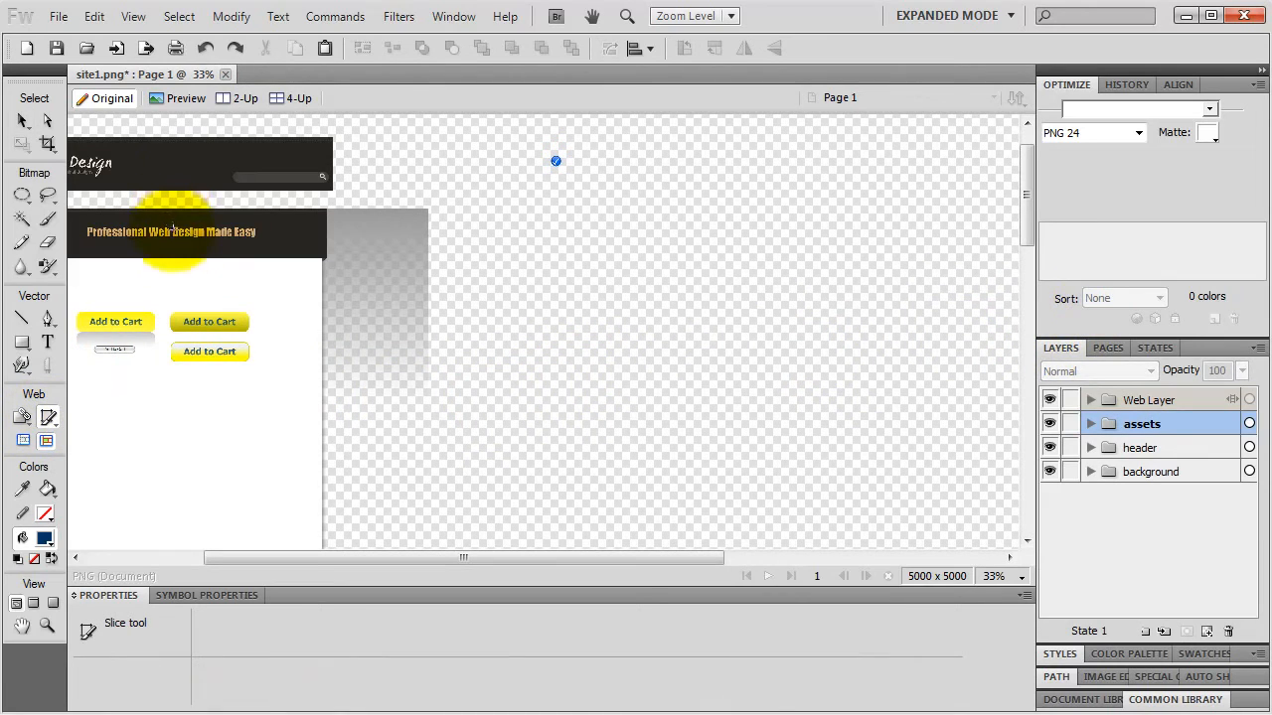
pyautogui.press('space')
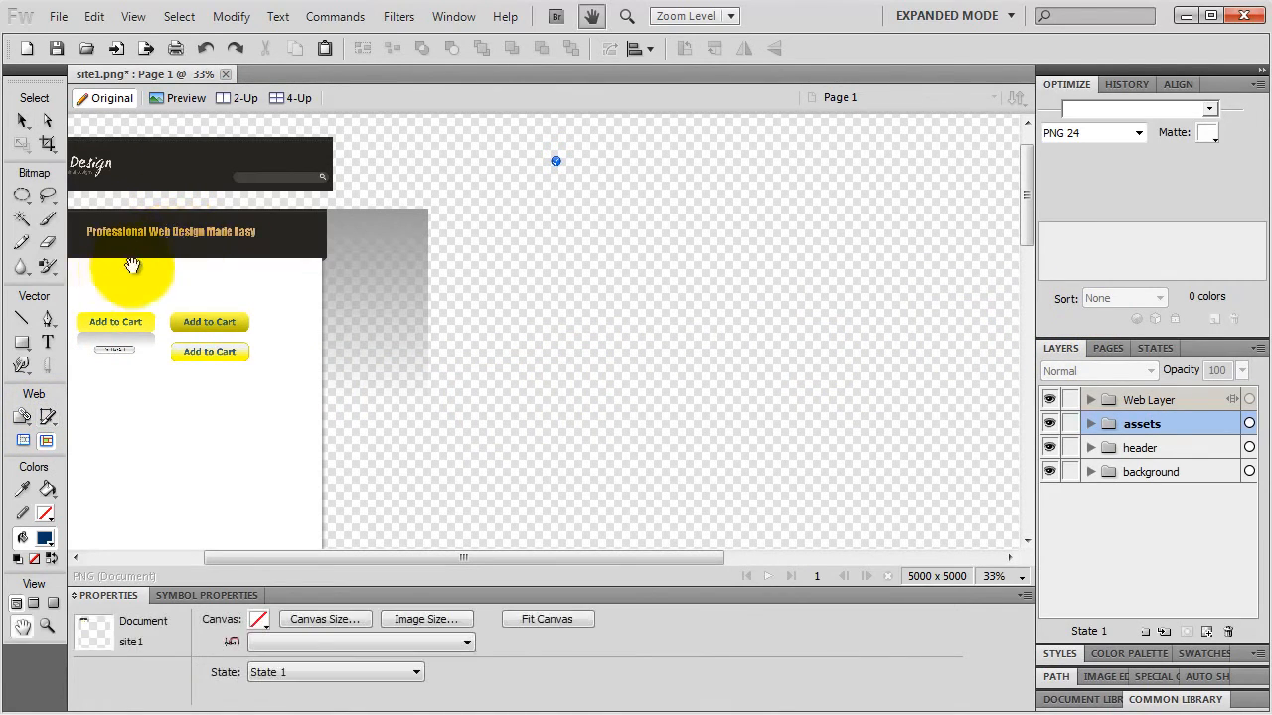
pyautogui.moveTo(131, 266); pyautogui.dragTo(280, 255)
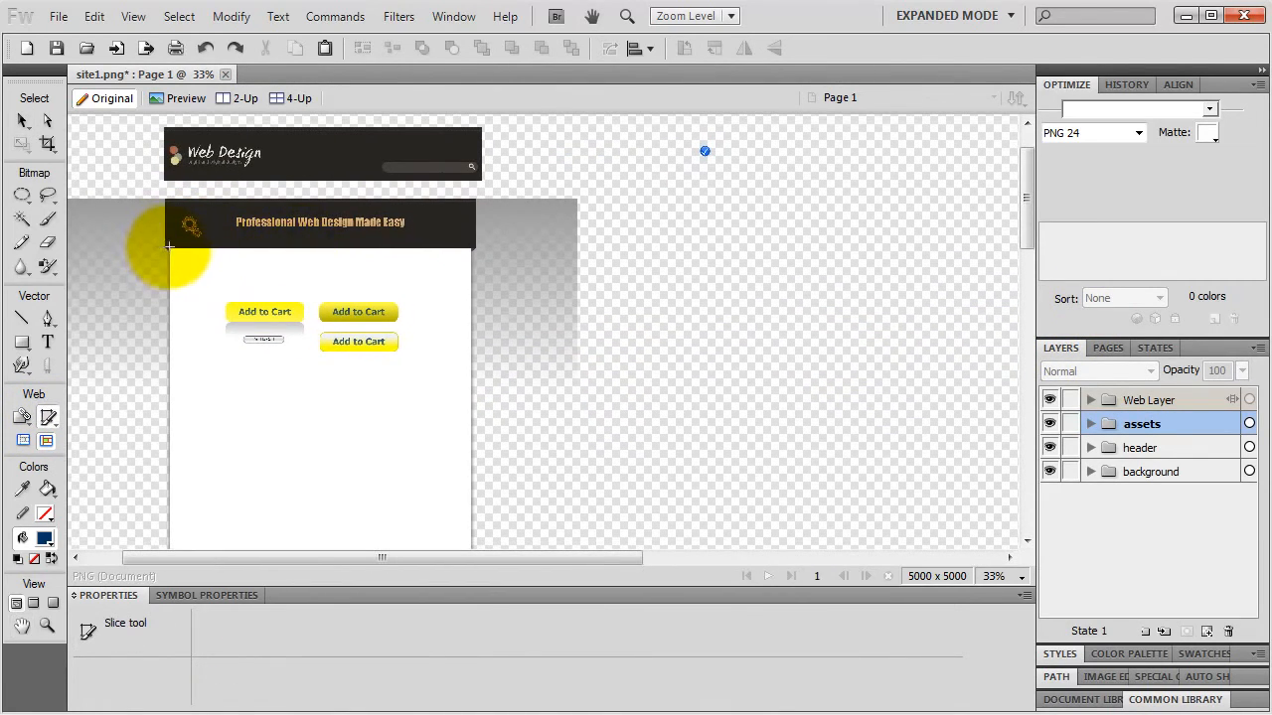
pyautogui.moveTo(166, 247); pyautogui.dragTo(475, 197)
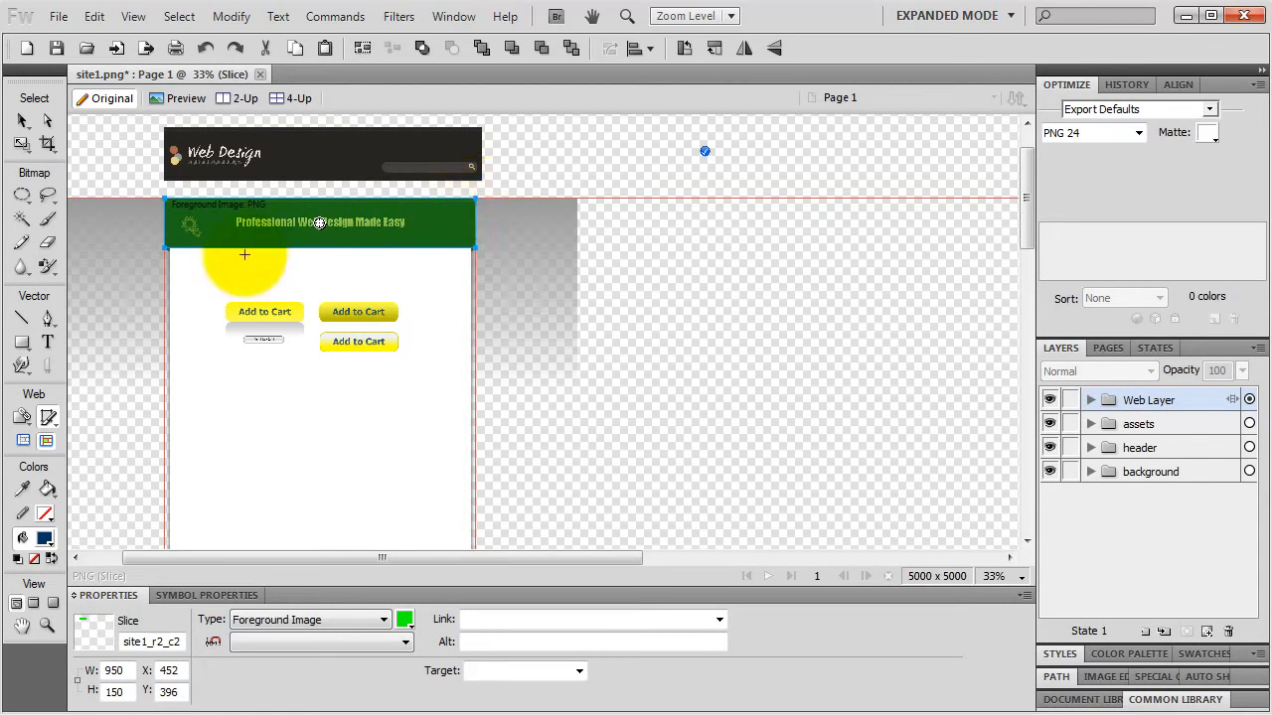
# - Examine the banner slice's right edge at 100% magnification to check its fit against the banner
pyautogui.press('v')
pyautogui.hotkey('ctrl', '=')
pyautogui.hotkey('ctrl', '=')
pyautogui.hotkey('ctrl', '=')
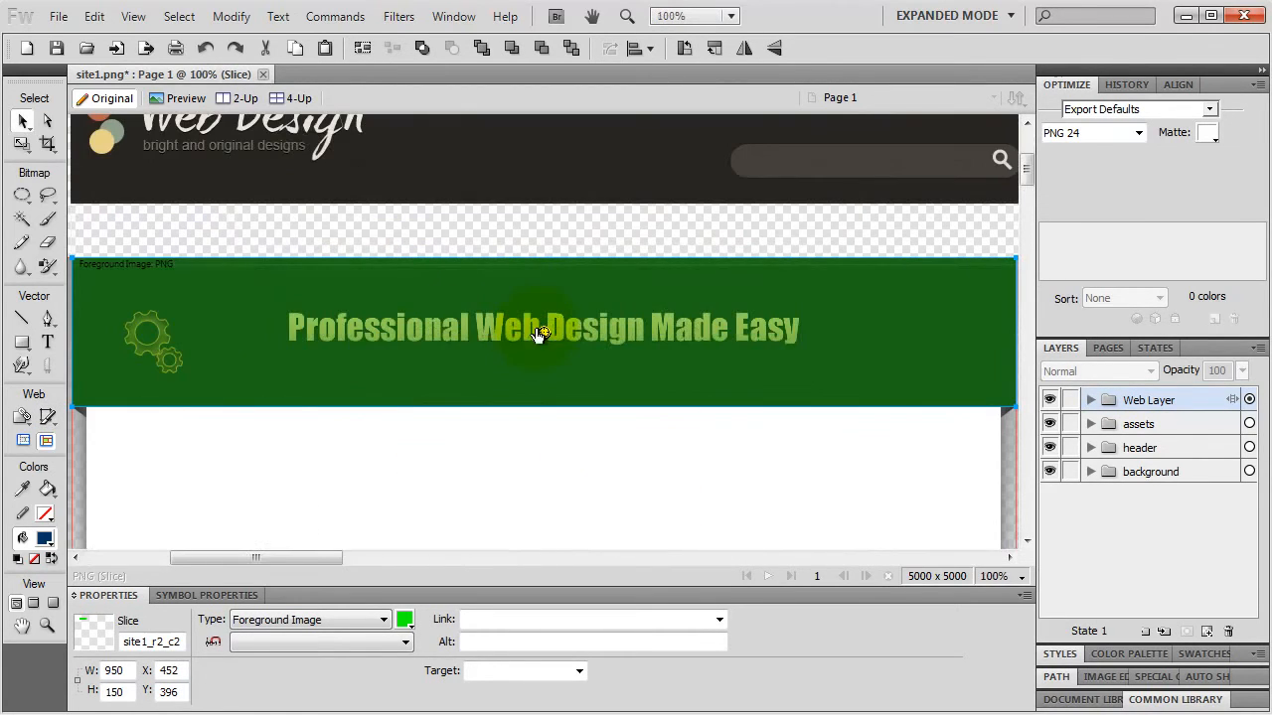
pyautogui.press('space')
pyautogui.moveTo(375, 330); pyautogui.dragTo(87, 243)
pyautogui.click(727, 236)
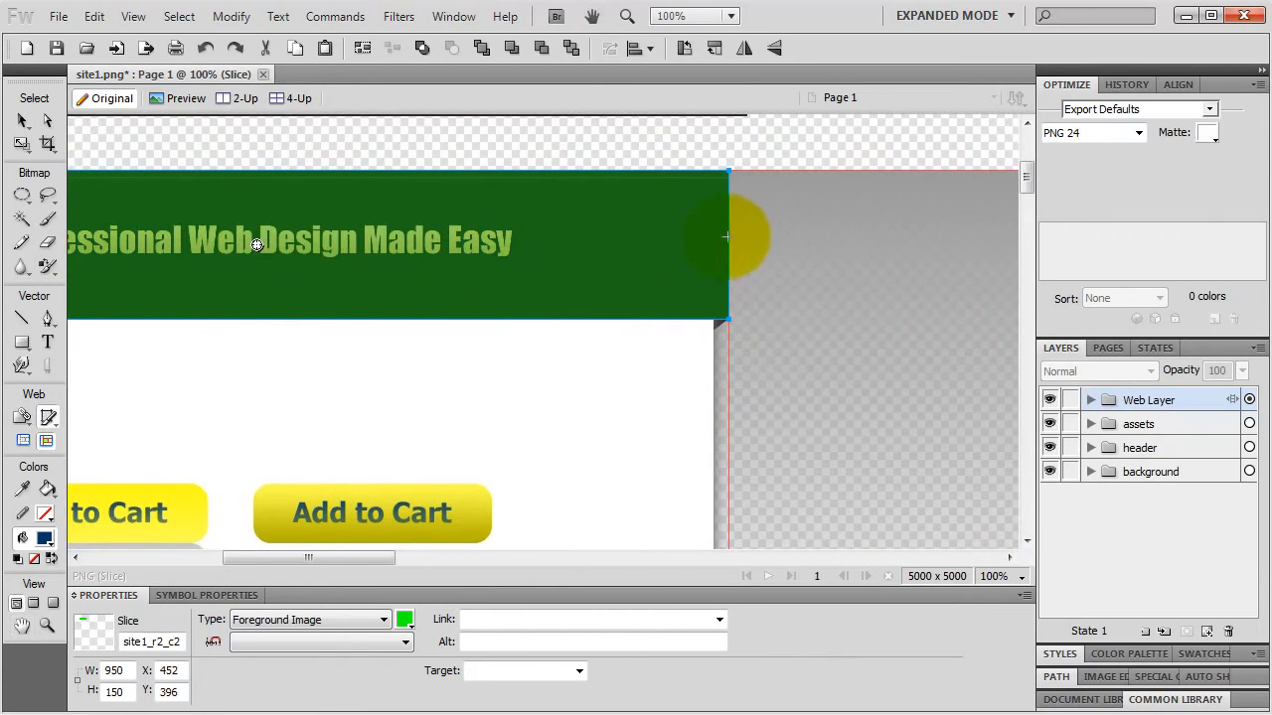
pyautogui.click(23, 120)
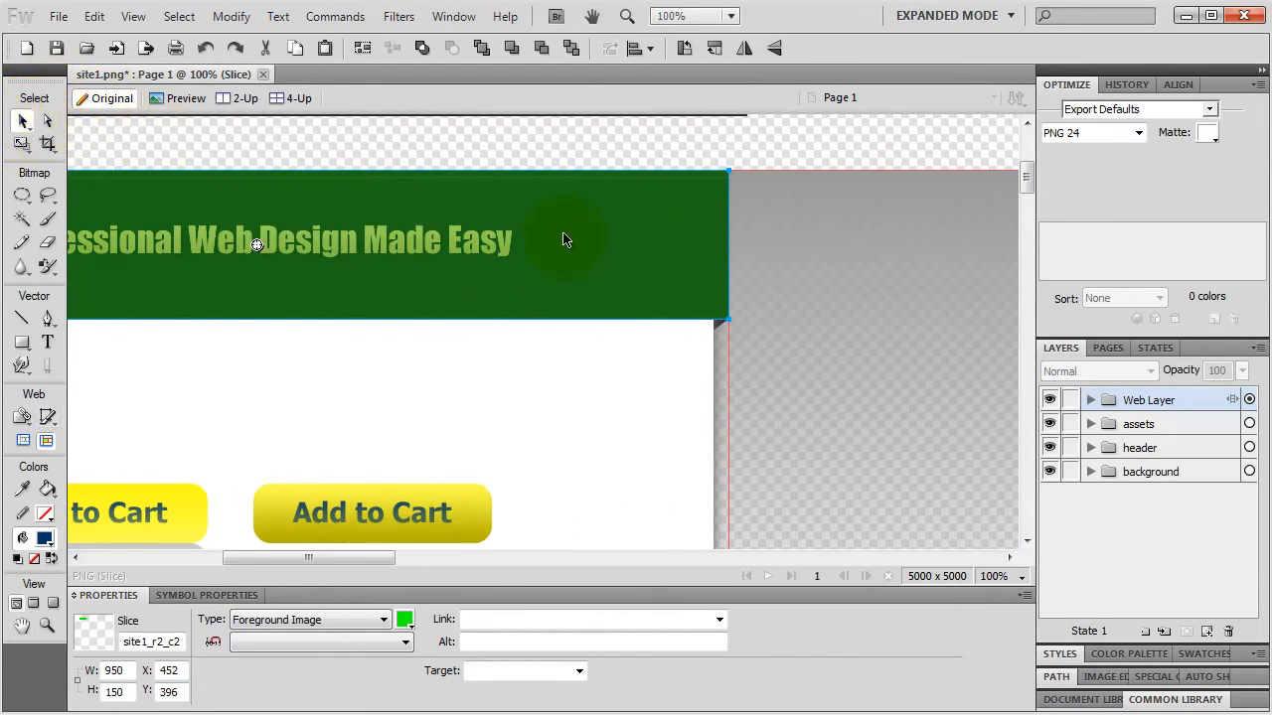
pyautogui.moveTo(728, 237)
pyautogui.mouseDown()
pyautogui.moveTo(748, 234)
pyautogui.moveTo(730, 234)
pyautogui.mouseUp()
pyautogui.press('space')
pyautogui.moveTo(239, 272); pyautogui.dragTo(501, 301)
pyautogui.hotkey('ctrl', '-')
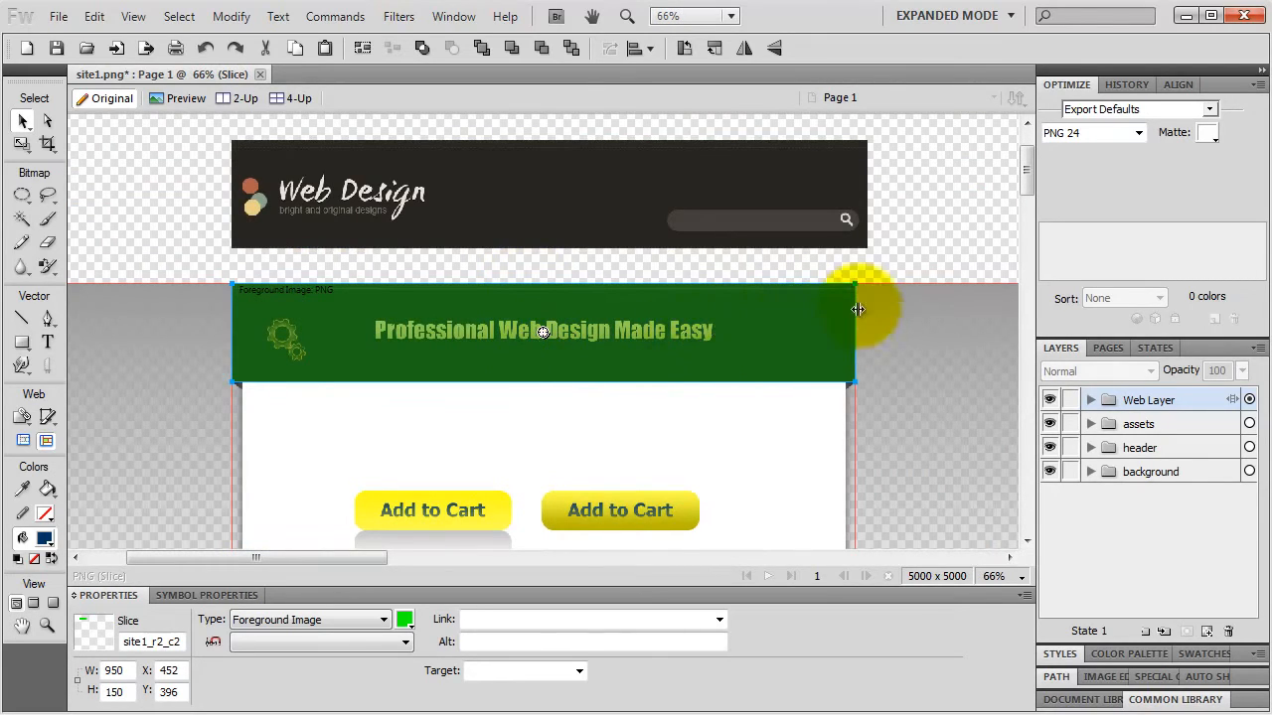
# - Rename the banner's slice in the Web Layer as header
pyautogui.click(1090, 401)
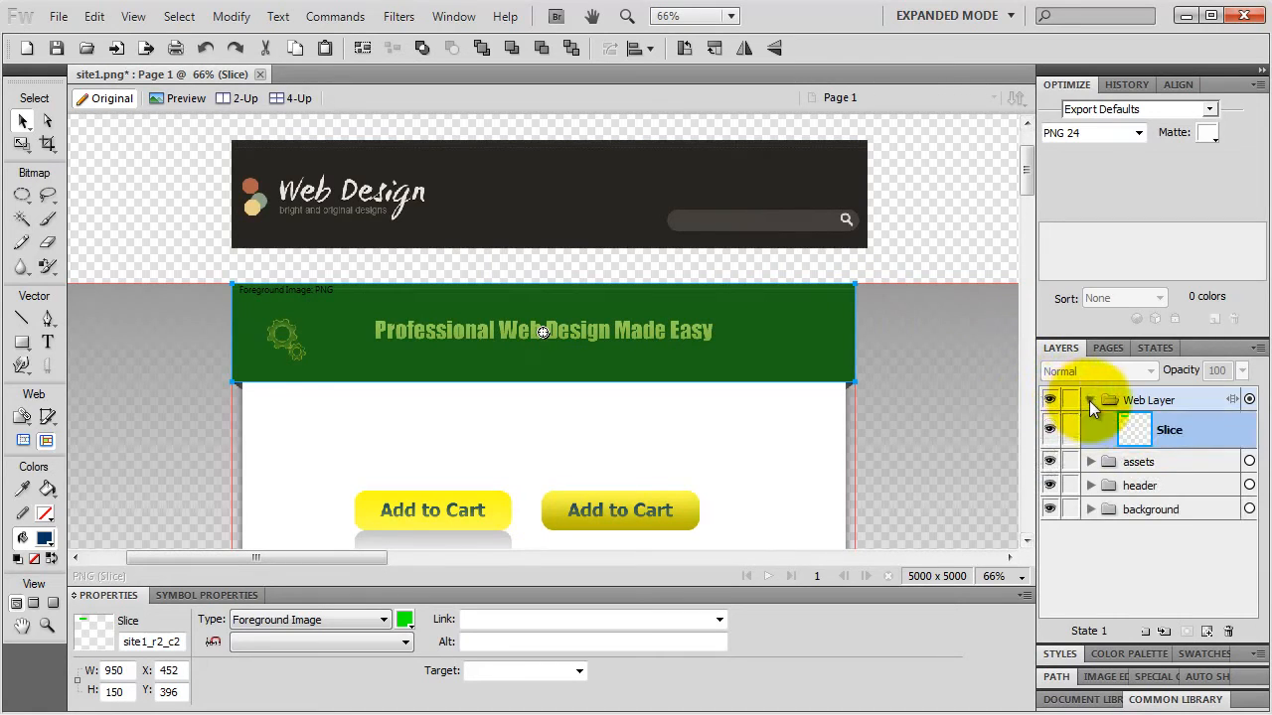
pyautogui.doubleClick(1170, 431)
pyautogui.press('BackSpace')
pyautogui.write('h')
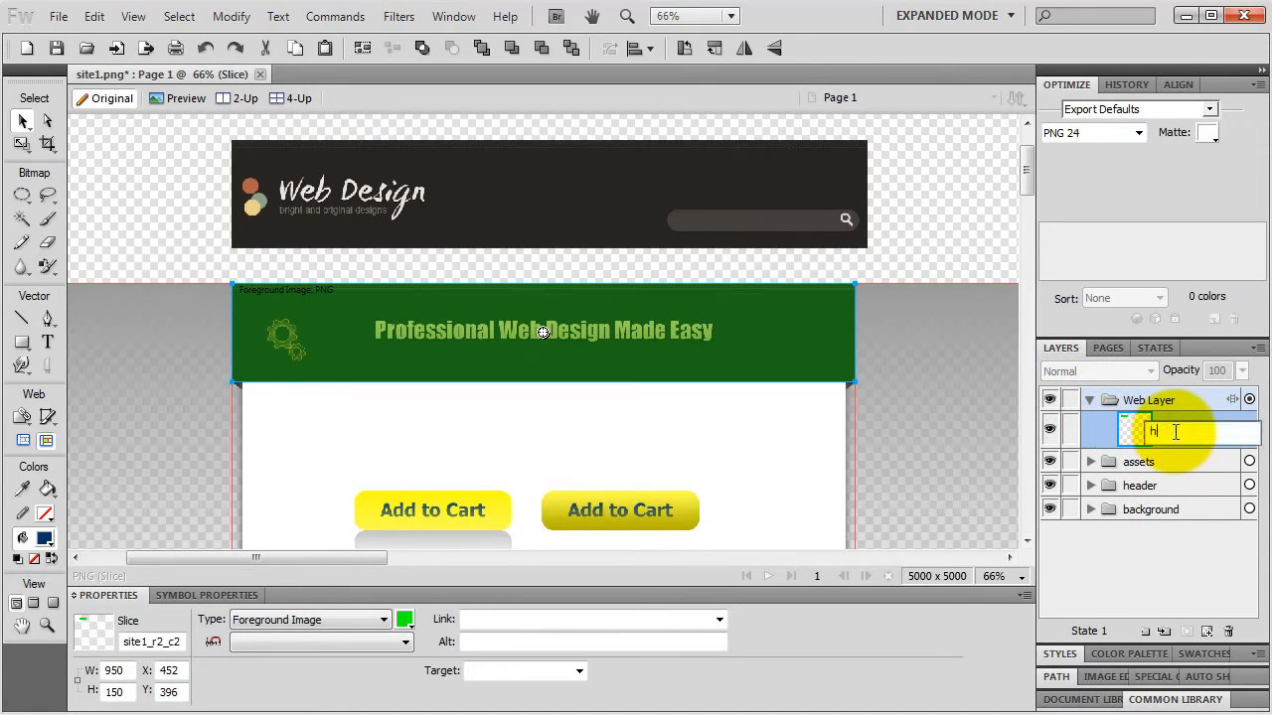
pyautogui.write('eader')
pyautogui.press('Return')
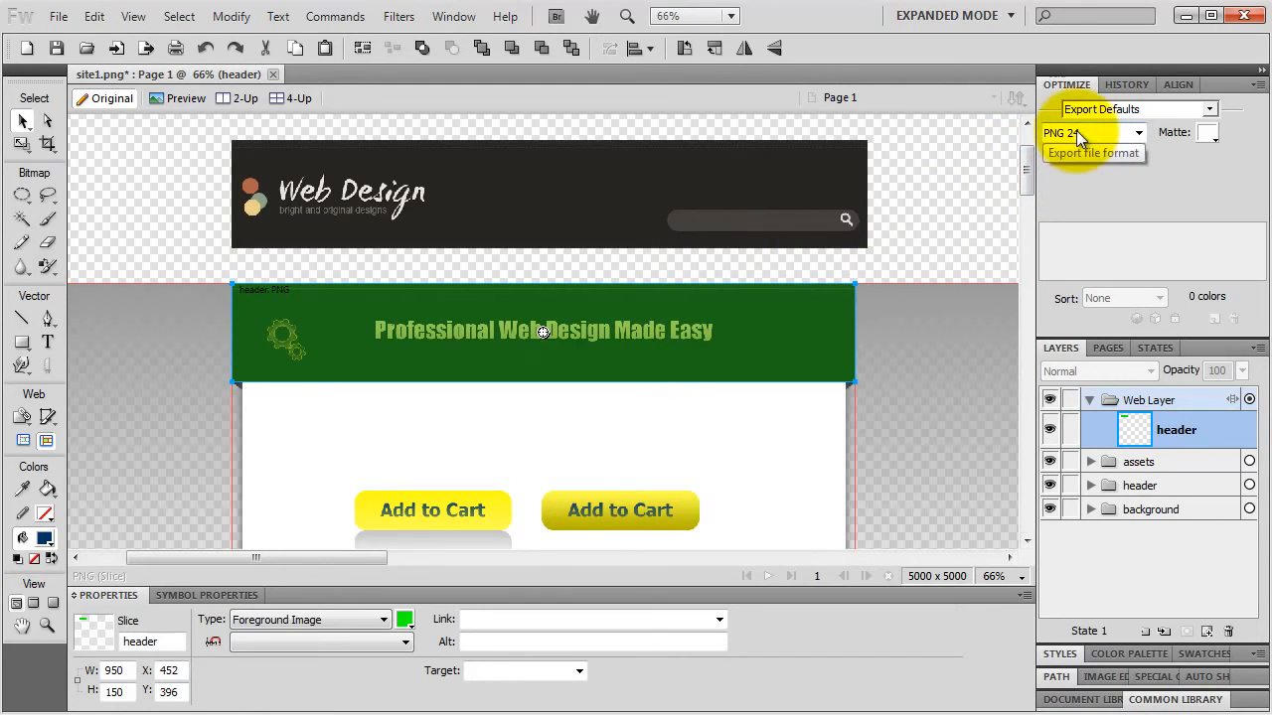
# - Export the header slice as images only into a new folder named images inside site1
pyautogui.rightClick(726, 337)
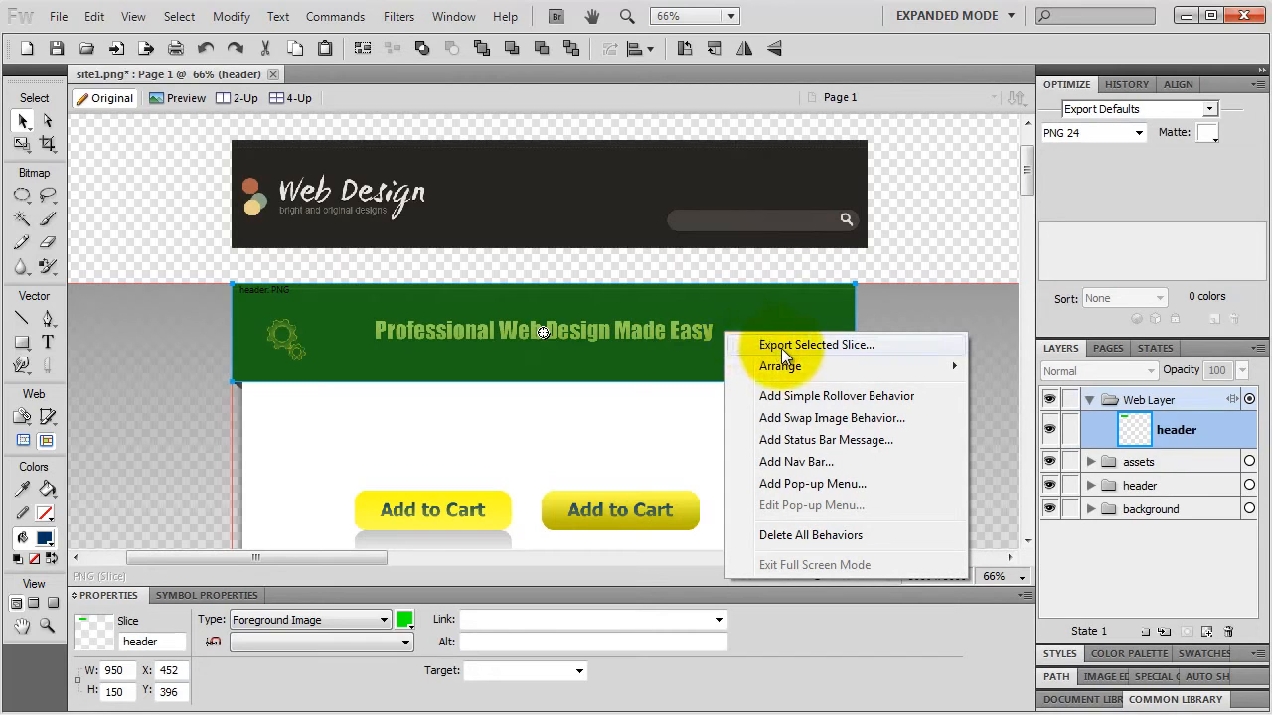
pyautogui.click(781, 348)
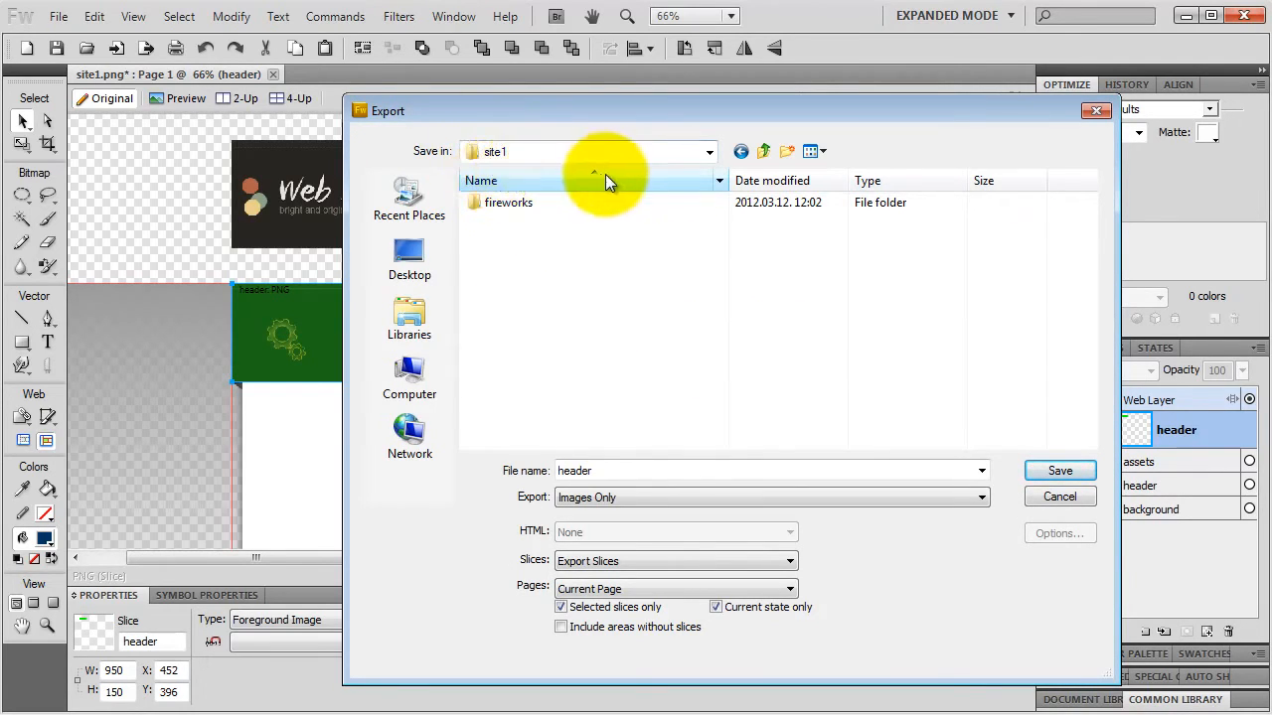
pyautogui.click(787, 151)
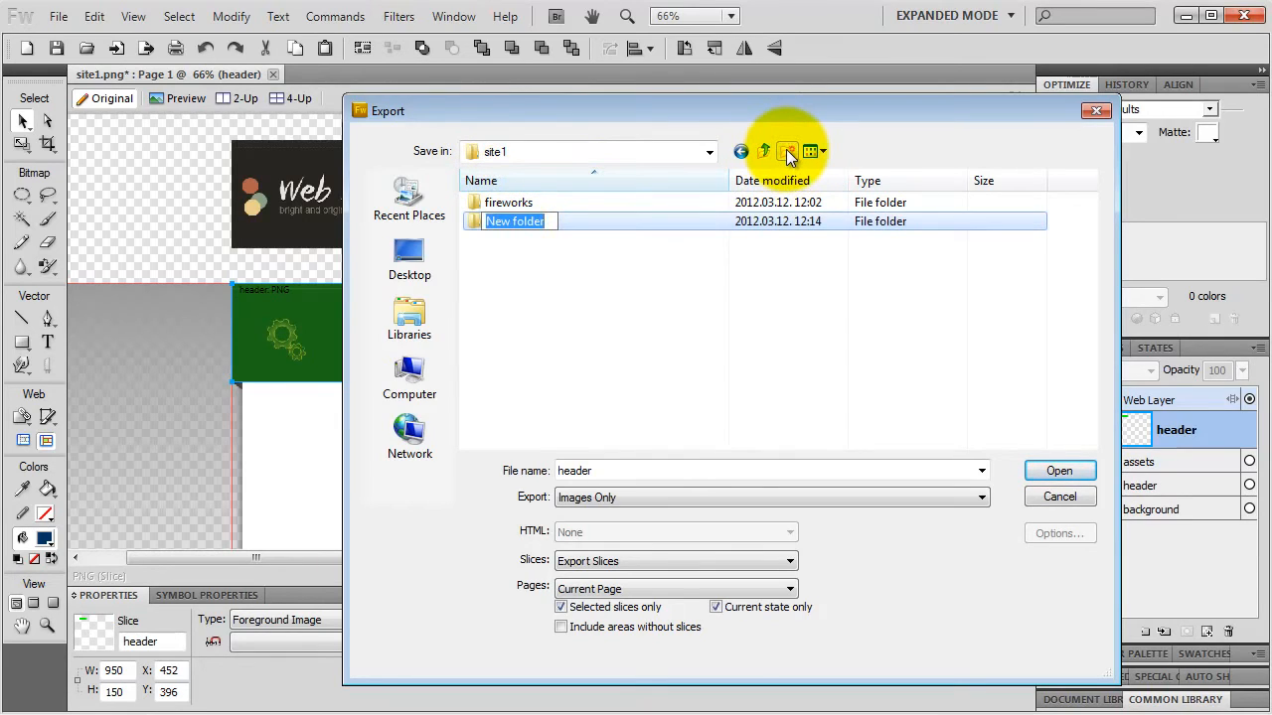
pyautogui.write('ima')
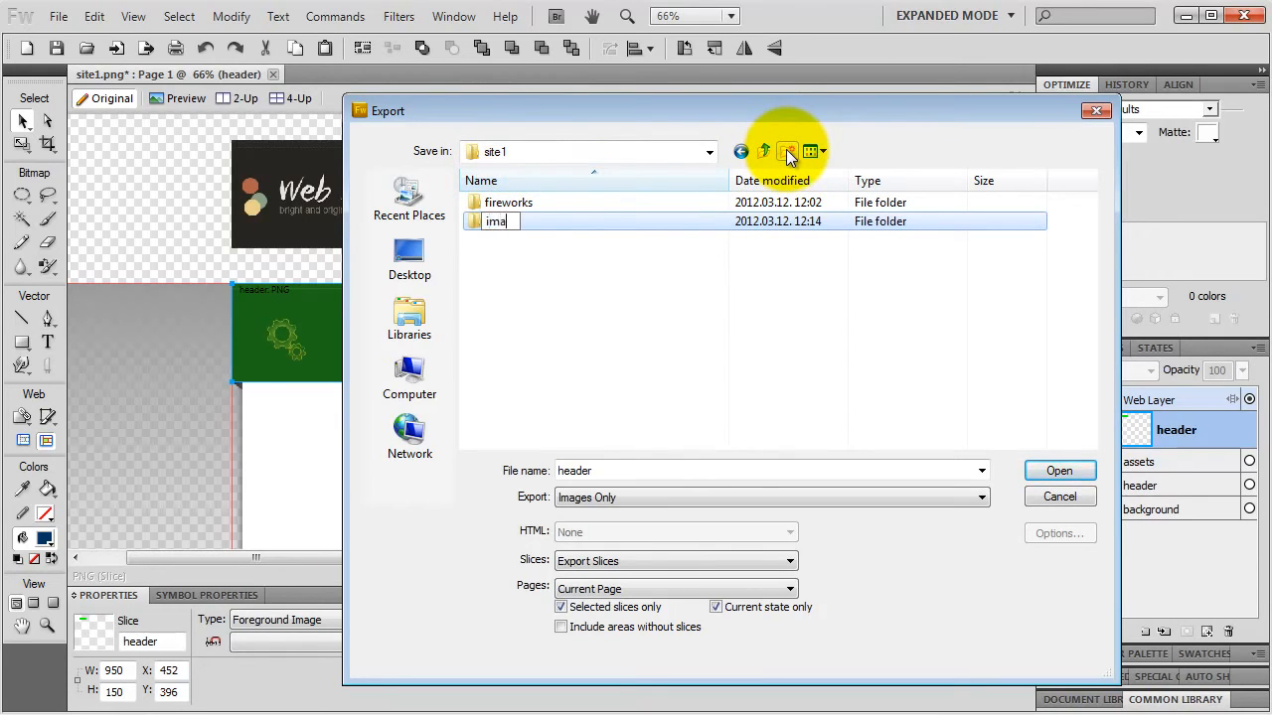
pyautogui.write('ges')
pyautogui.press('Return')
pyautogui.press('Return')
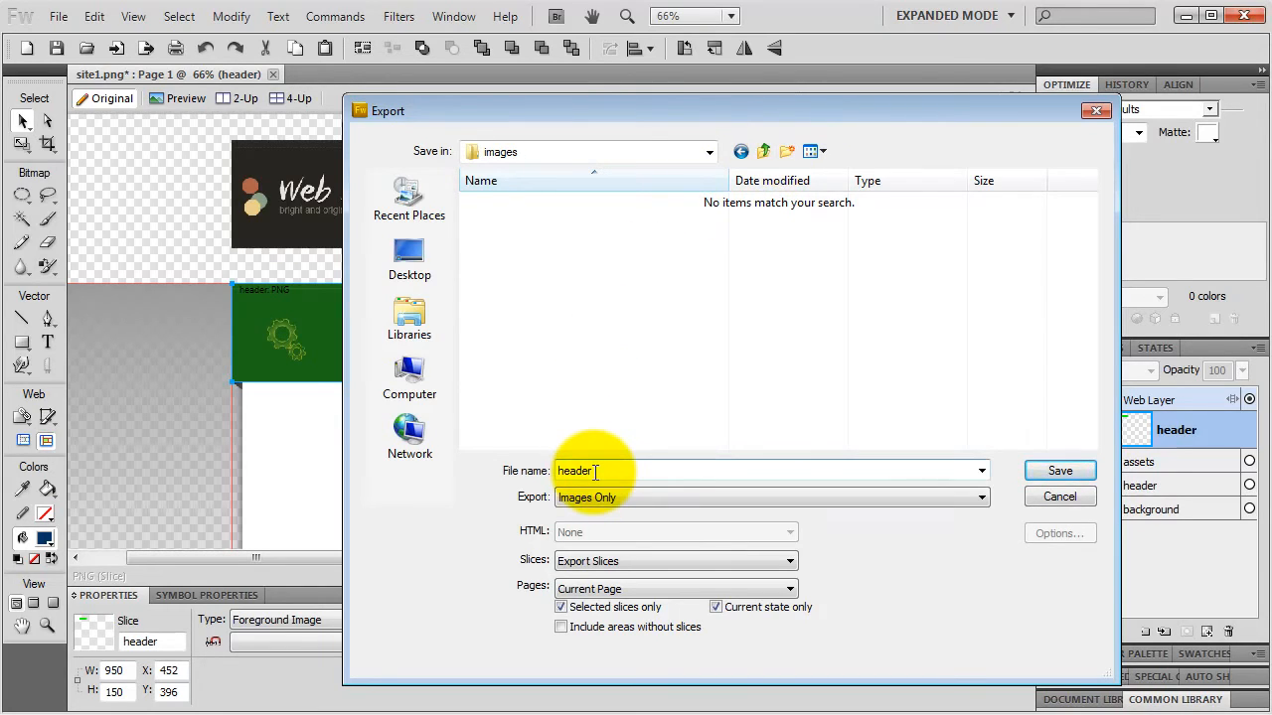
pyautogui.click(1057, 472)
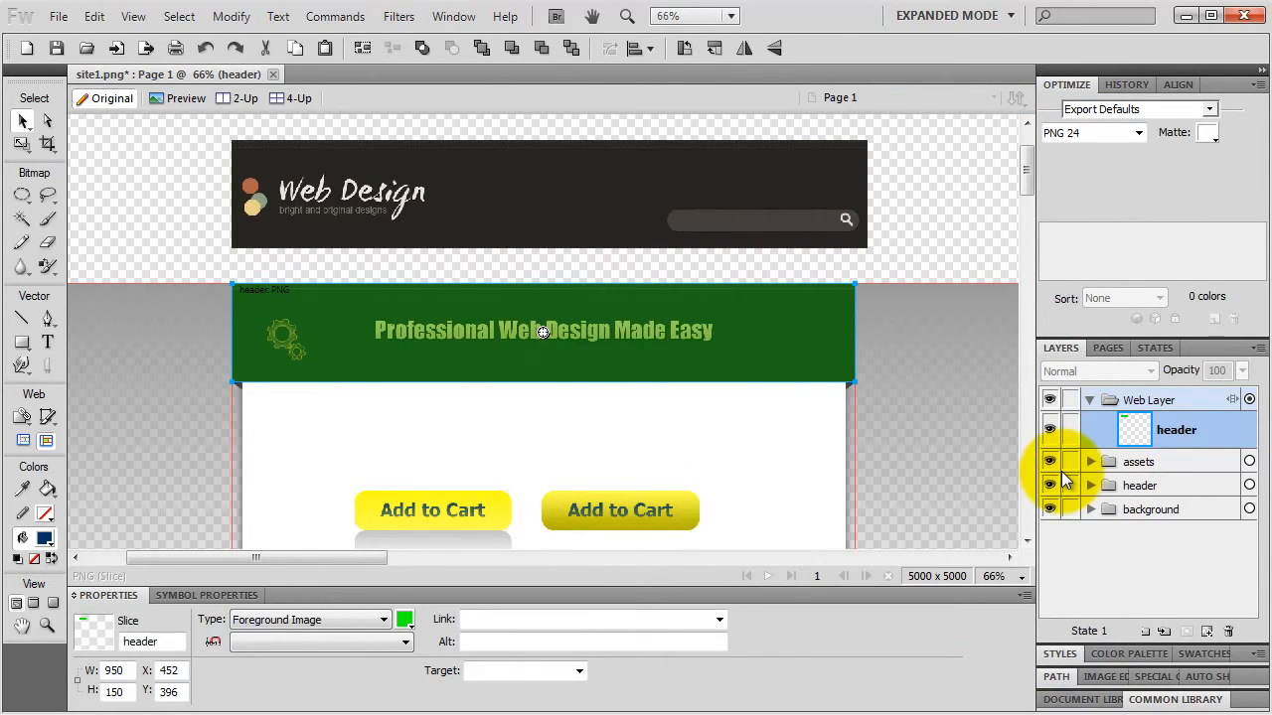
# - Select all objects in the assets layer and move them off the page onto the transparent canvas beside it
pyautogui.click(1140, 463)
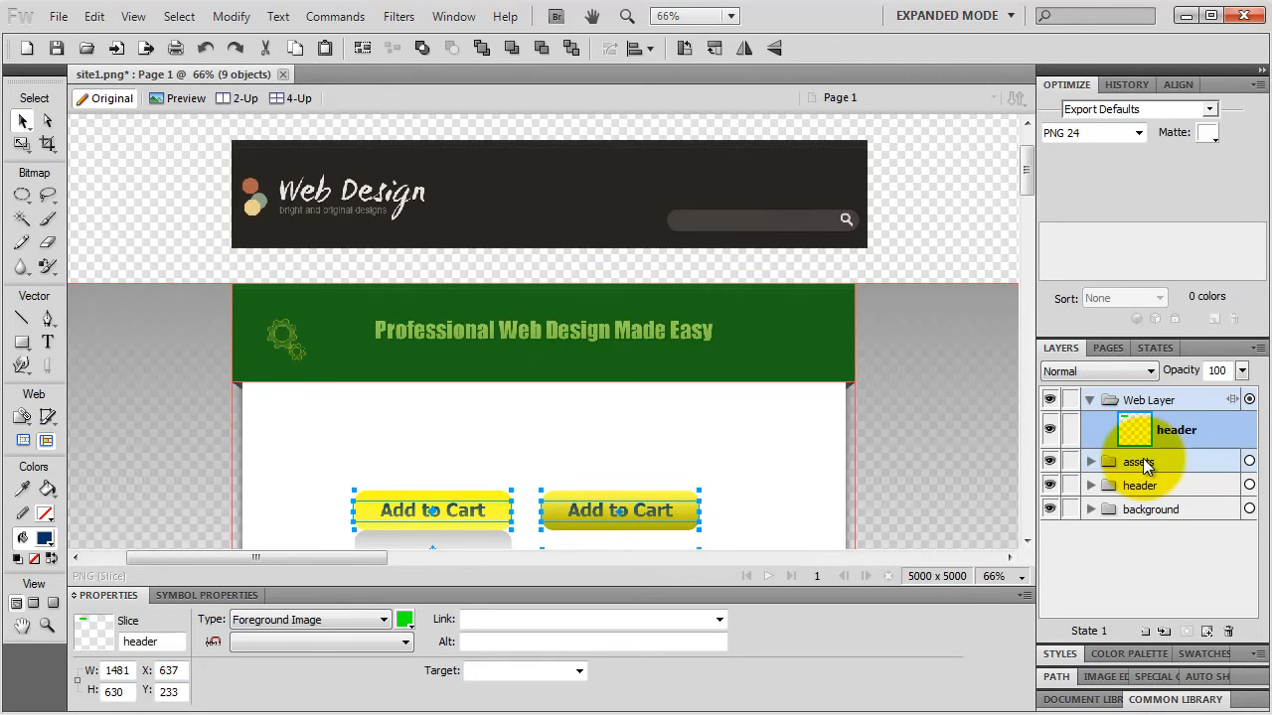
pyautogui.click(1142, 463)
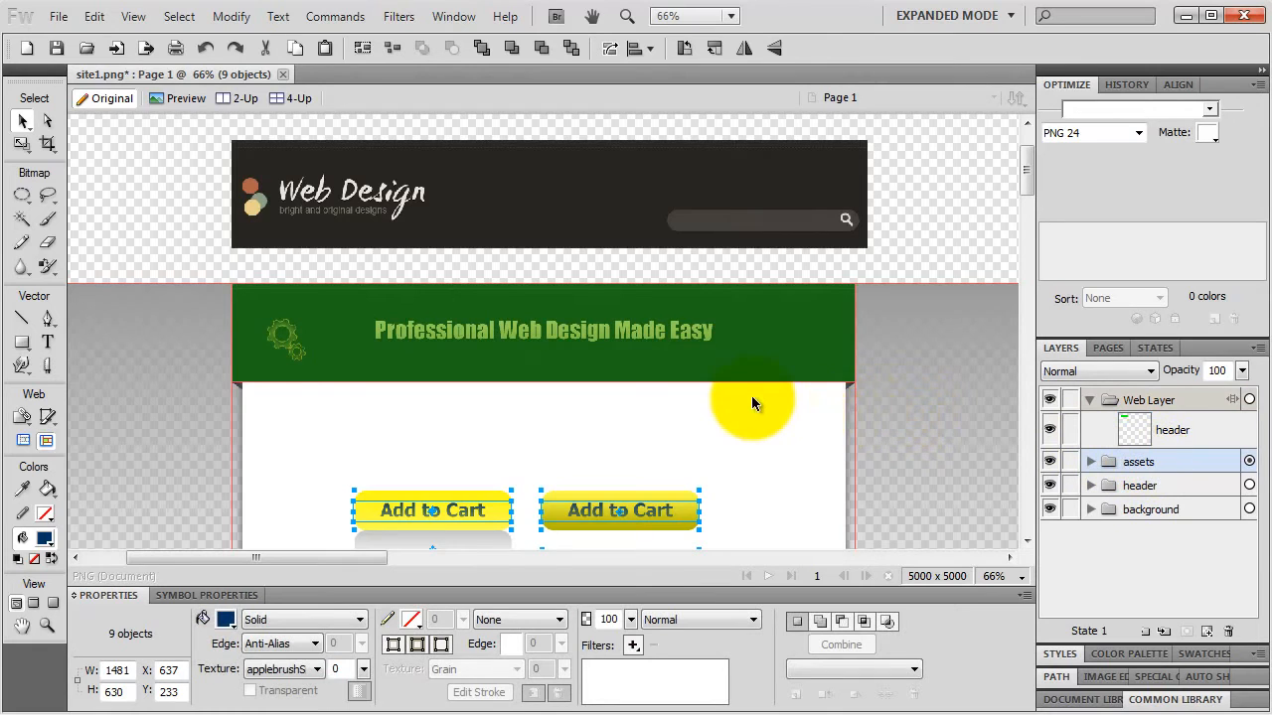
pyautogui.hotkey('ctrl', '-')
pyautogui.hotkey('ctrl', '-')
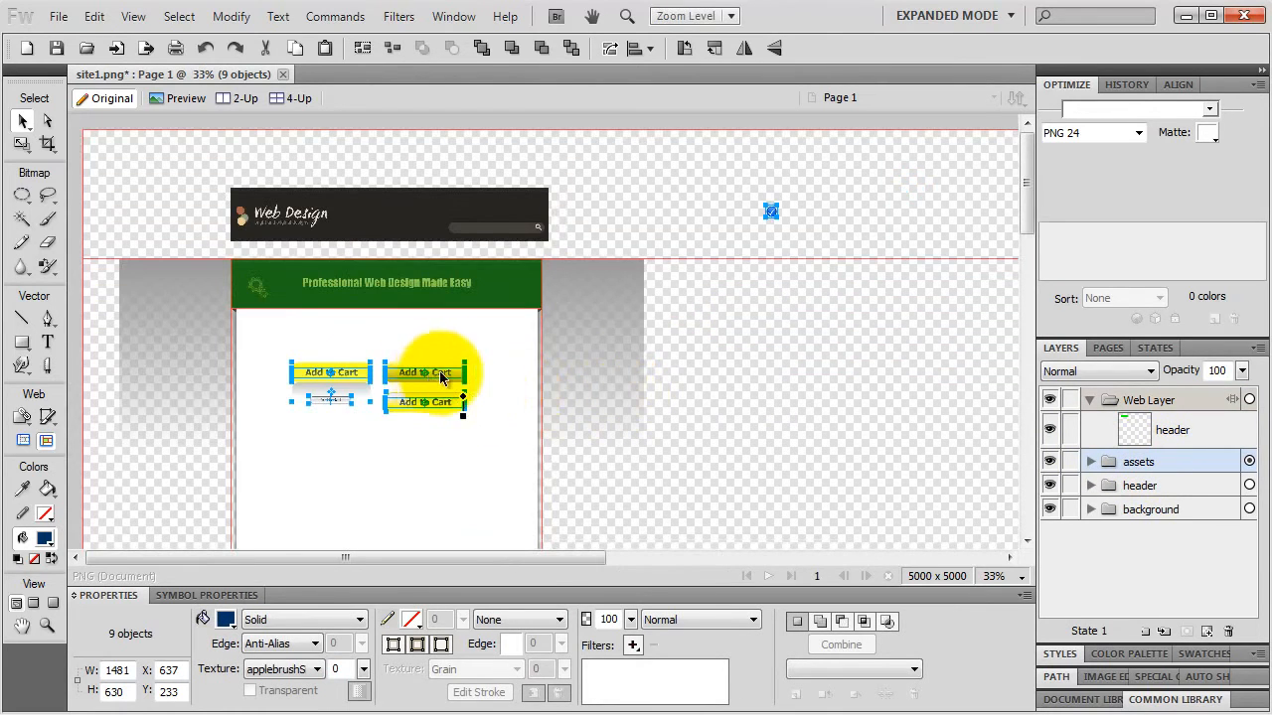
pyautogui.moveTo(425, 371); pyautogui.dragTo(580, 348)
# - Move the checkmark icon just above the upper-right "Add to Cart" button, at about X 2091, Y 571
pyautogui.press('space')
pyautogui.click(835, 231)
pyautogui.click(909, 205)
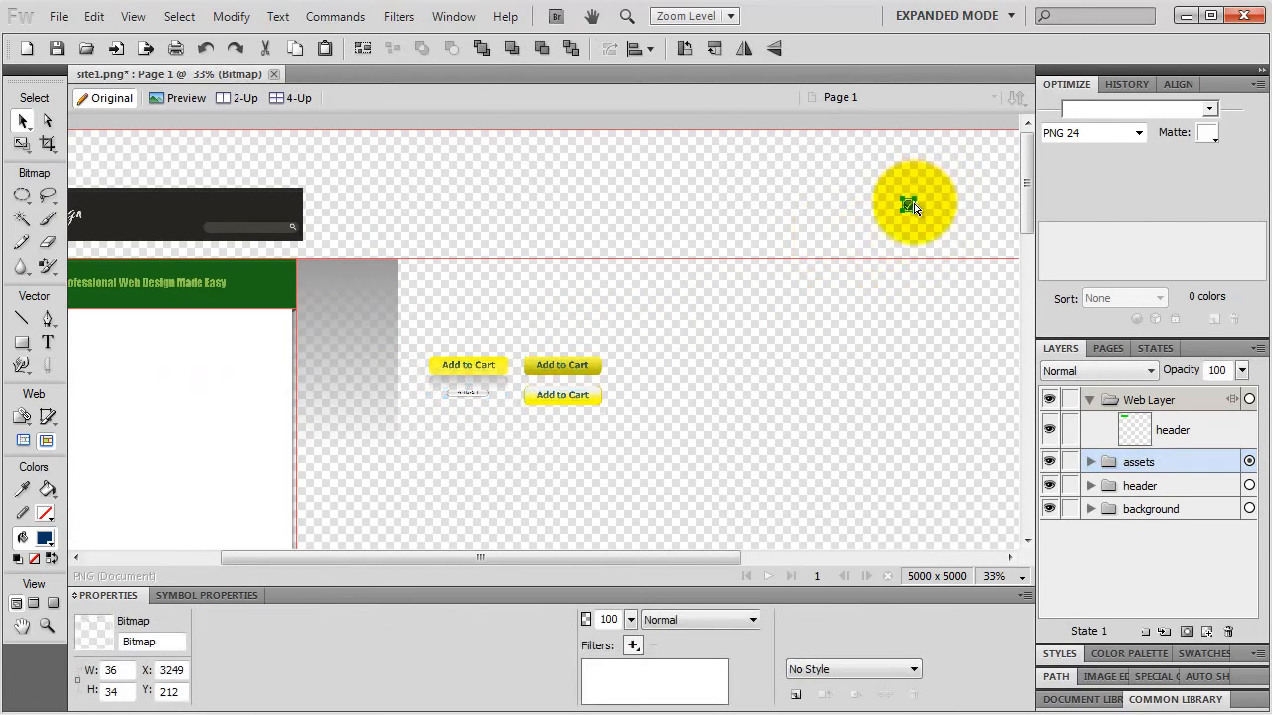
pyautogui.moveTo(914, 200); pyautogui.dragTo(528, 325)
pyautogui.hotkey('ctrl', 'z')
# - Insert one single rectangular slice over the lower-right "Add to Cart" button's shape and text
pyautogui.hotkey('ctrl', '=')
pyautogui.hotkey('ctrl', '=')
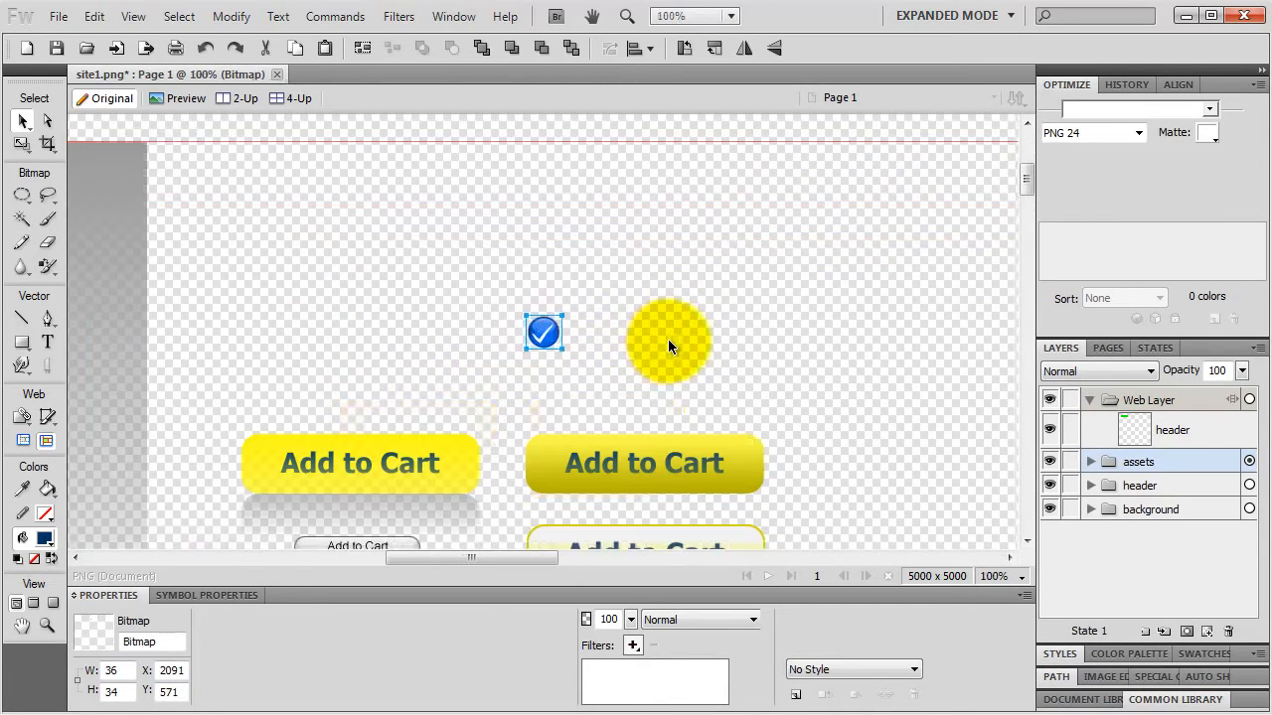
pyautogui.moveTo(662, 361); pyautogui.dragTo(656, 247)
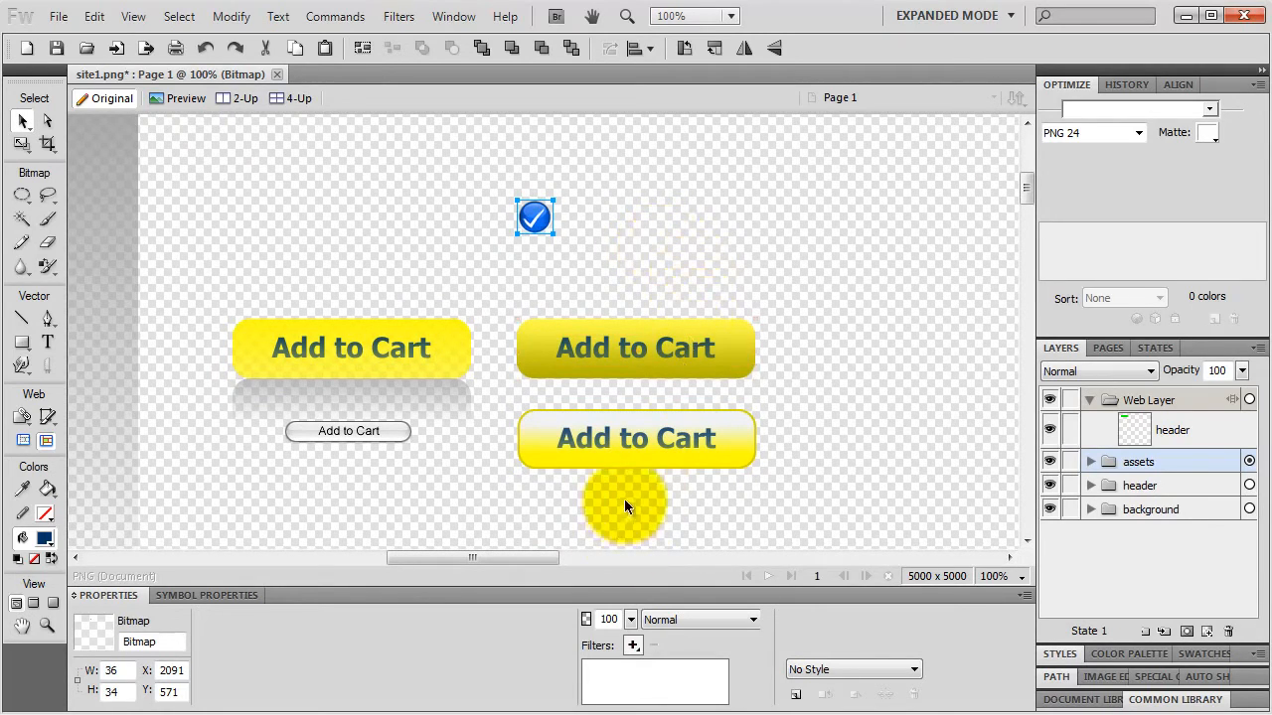
pyautogui.moveTo(624, 505); pyautogui.dragTo(744, 406)
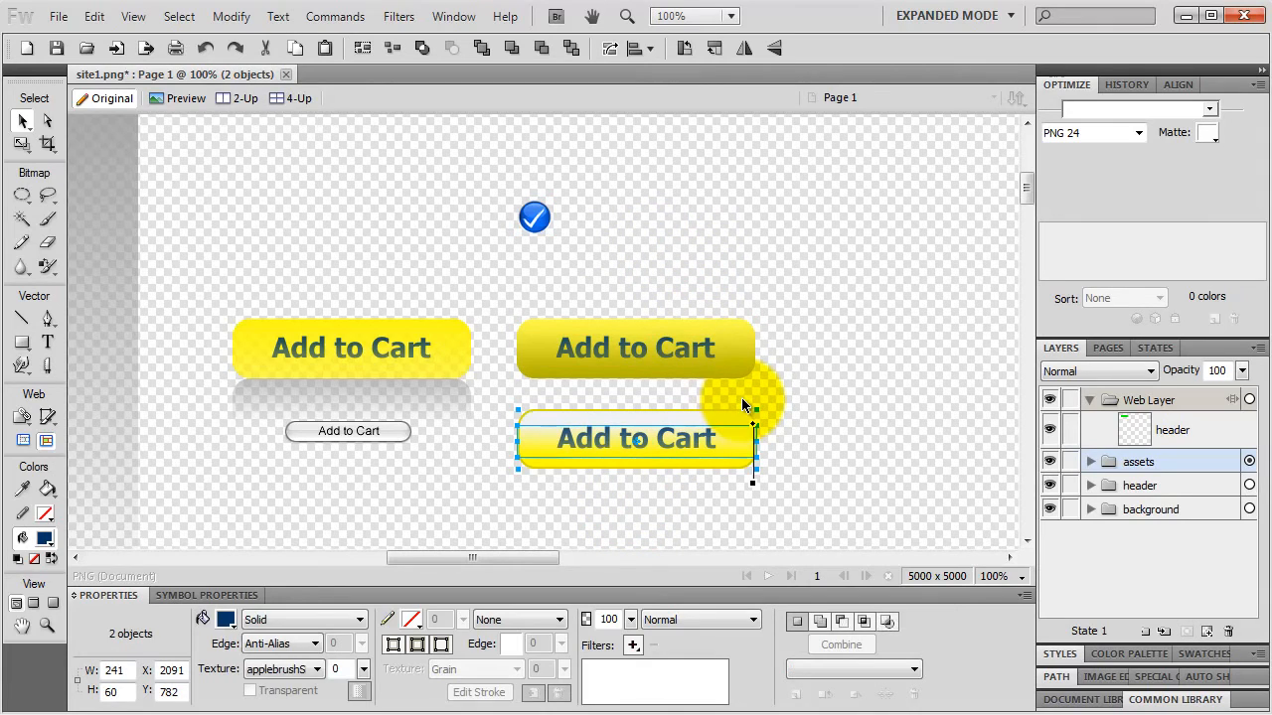
pyautogui.rightClick(699, 447)
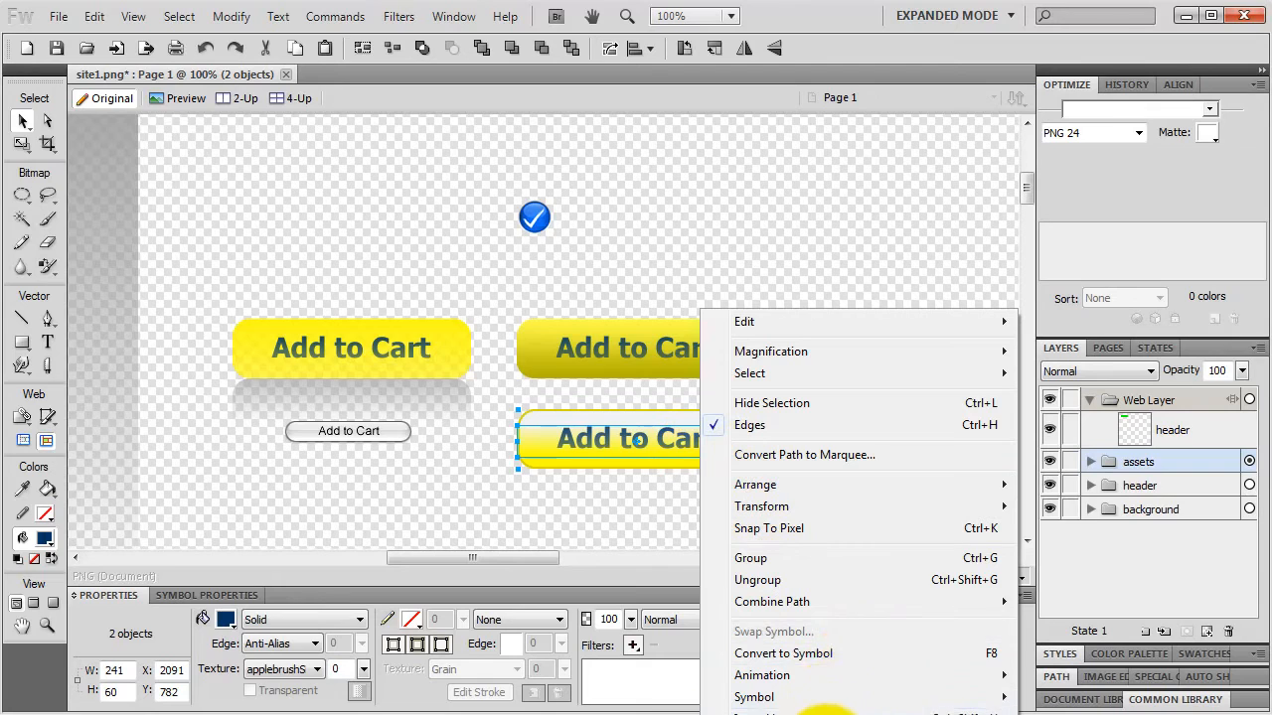
pyautogui.click(820, 710)
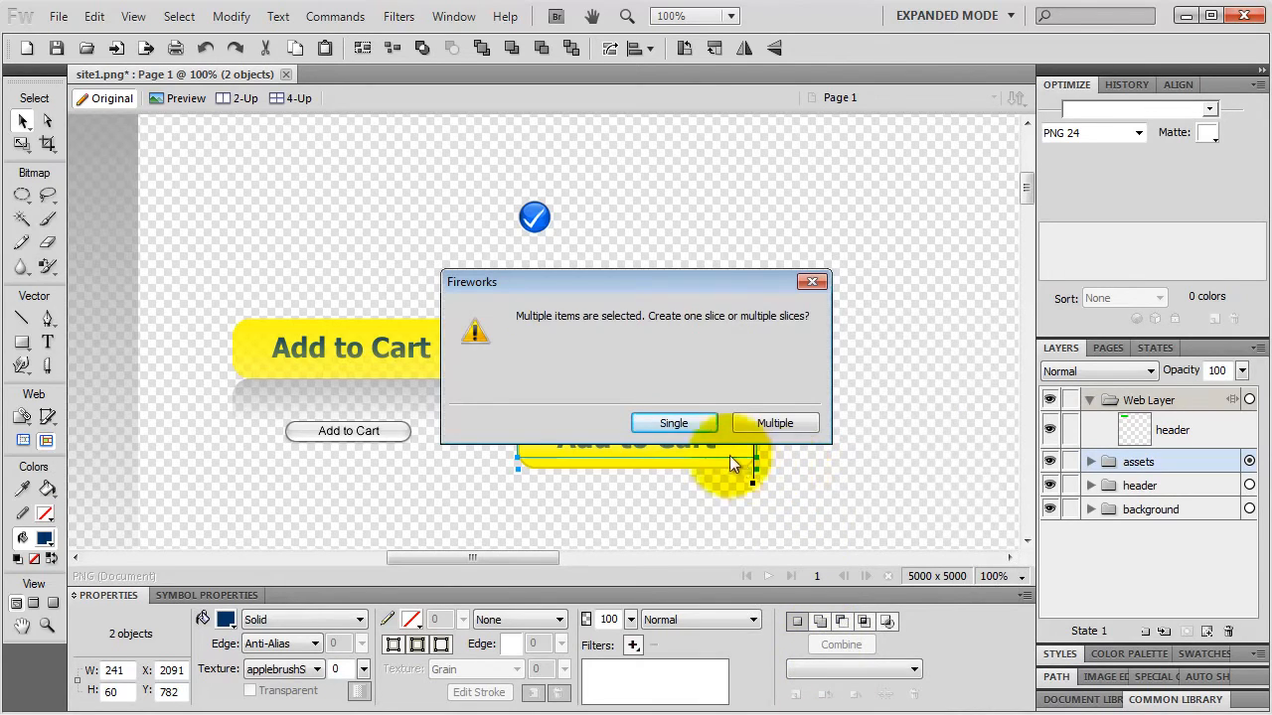
pyautogui.click(691, 425)
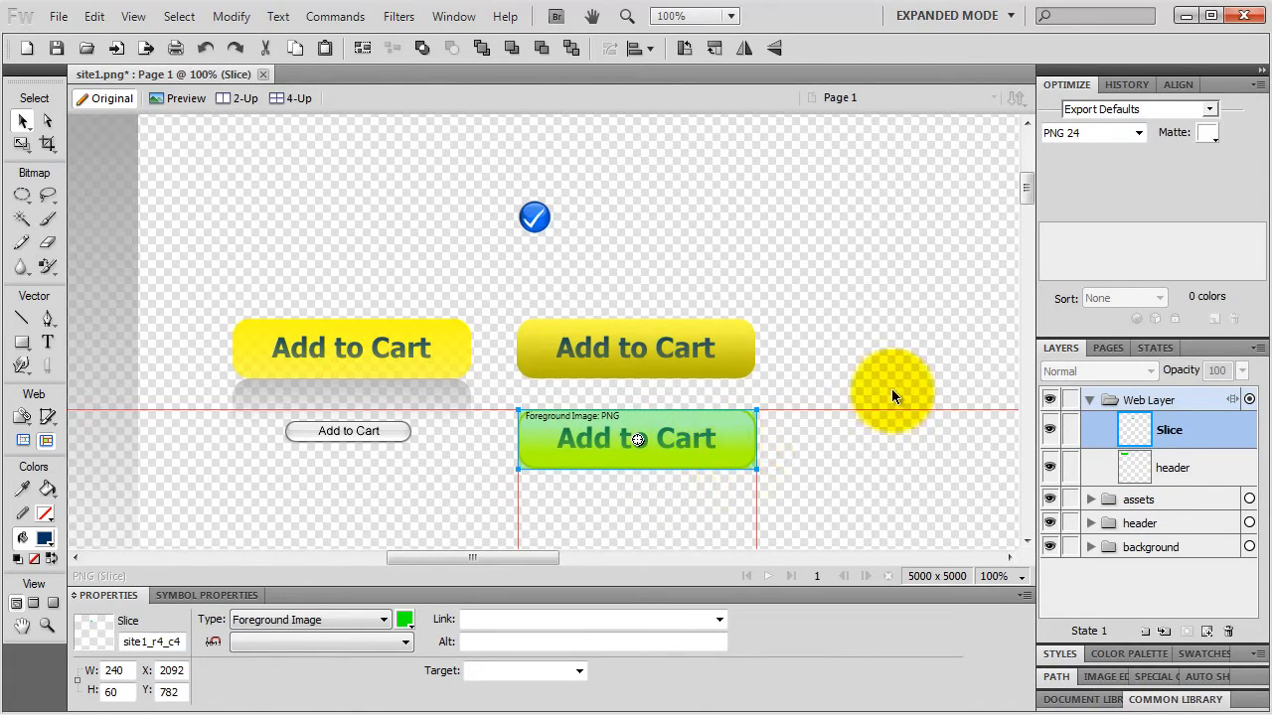
# - Rename the button's slice as bn_order and set its export file format to PNG32
pyautogui.doubleClick(1170, 431)
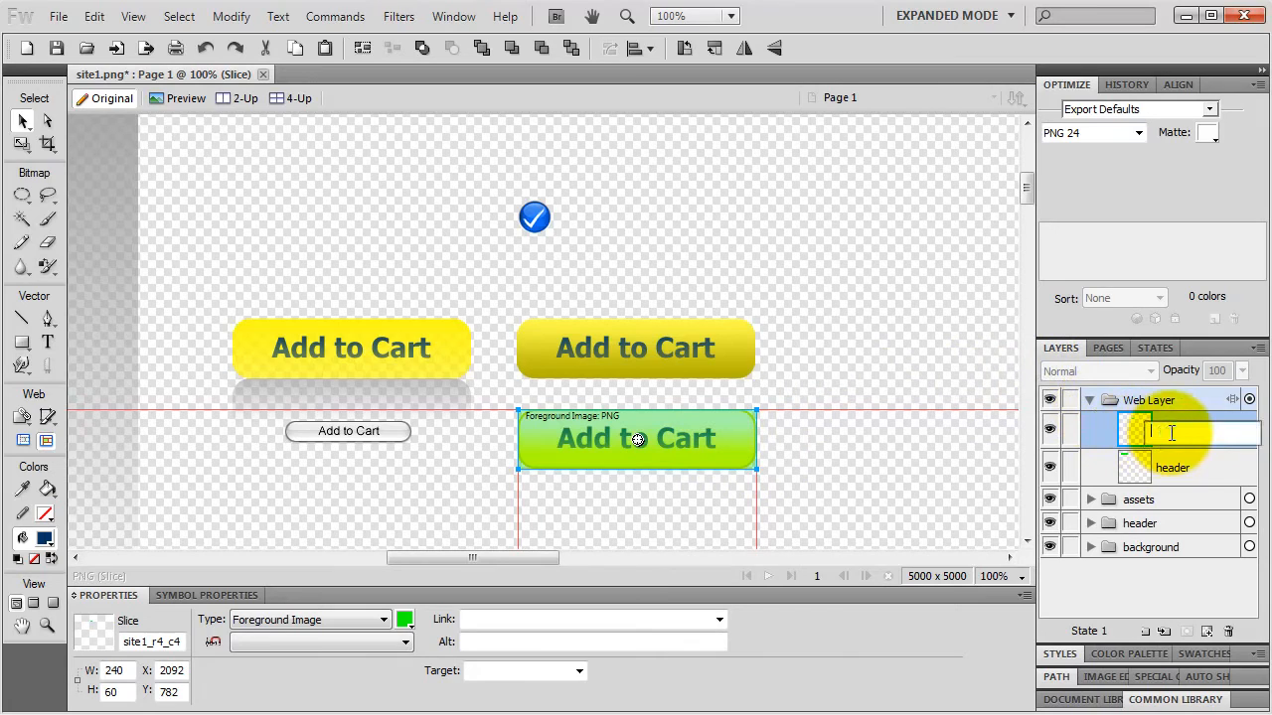
pyautogui.write('bn_order')
pyautogui.press('Return')
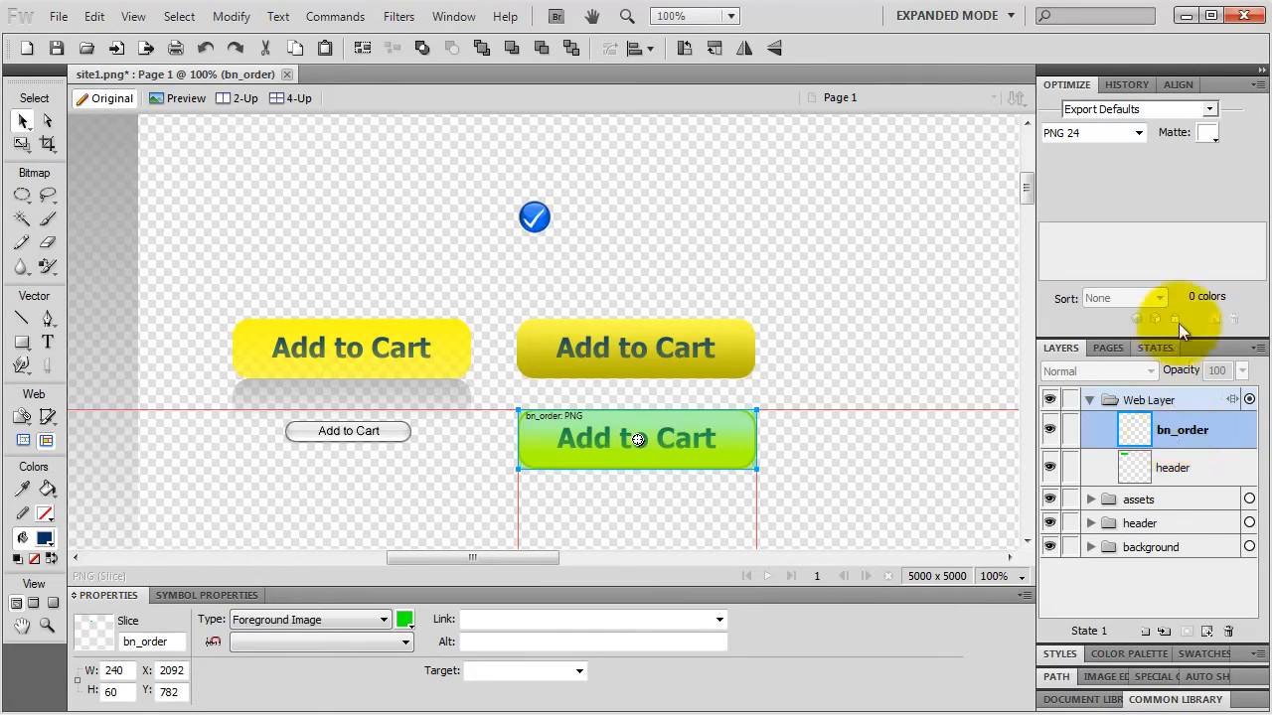
pyautogui.click(1139, 132)
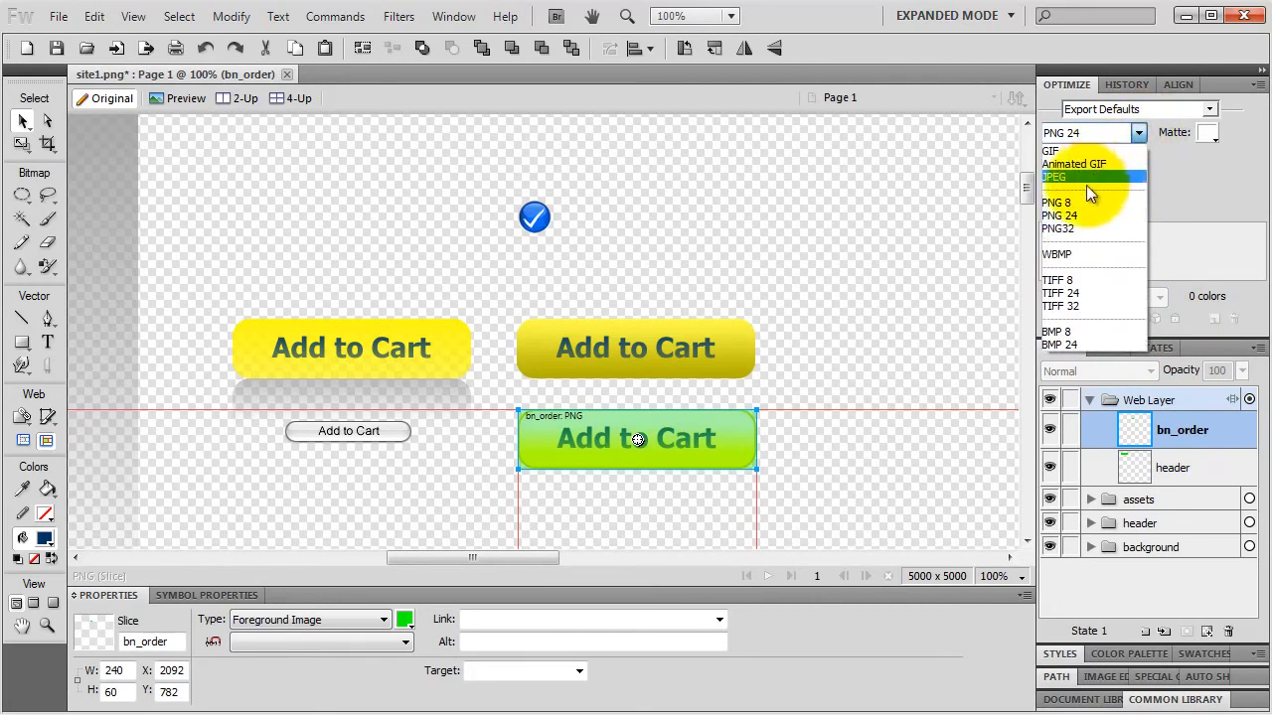
pyautogui.click(1057, 228)
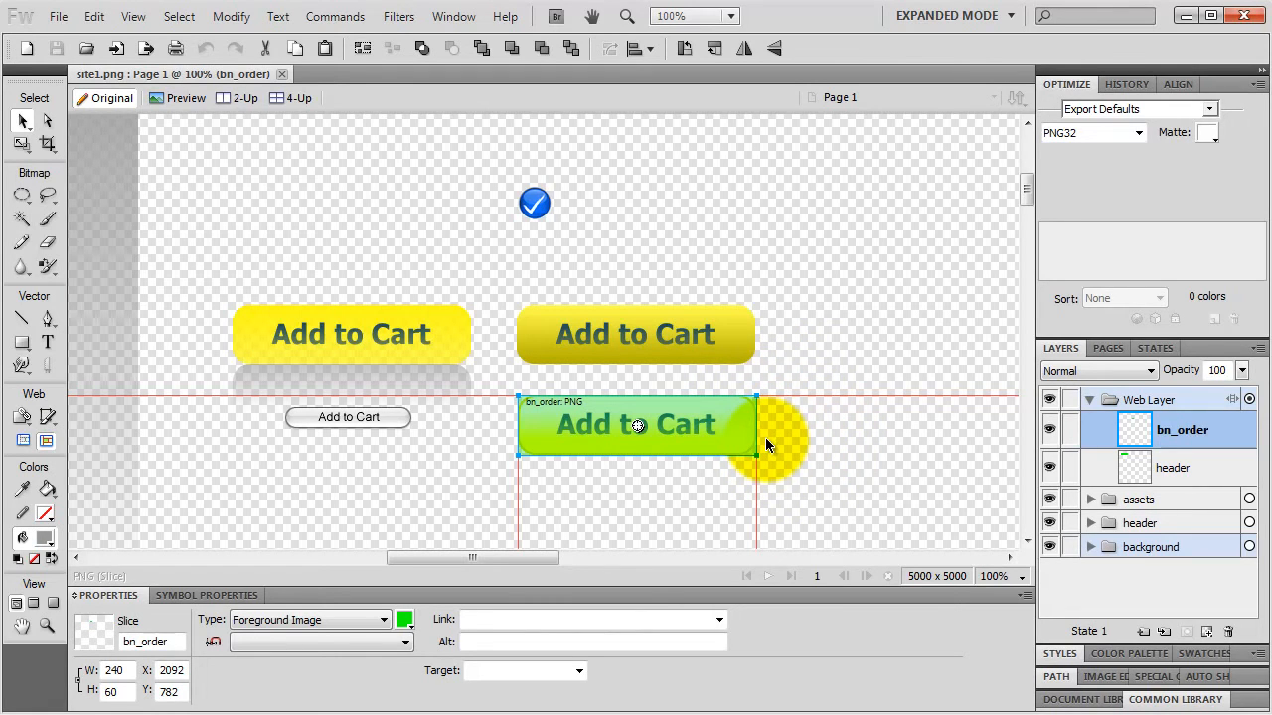
# - Export the bn_order slice as images only into the images folder
pyautogui.rightClick(730, 435)
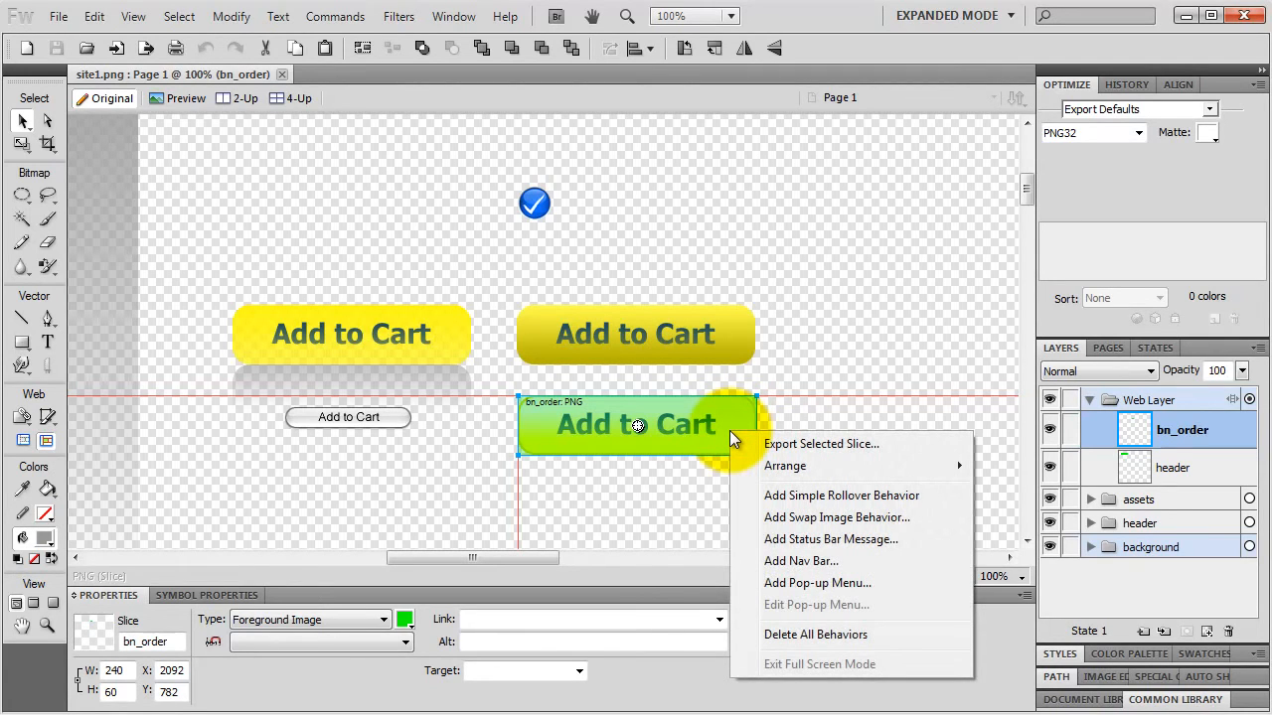
pyautogui.click(796, 444)
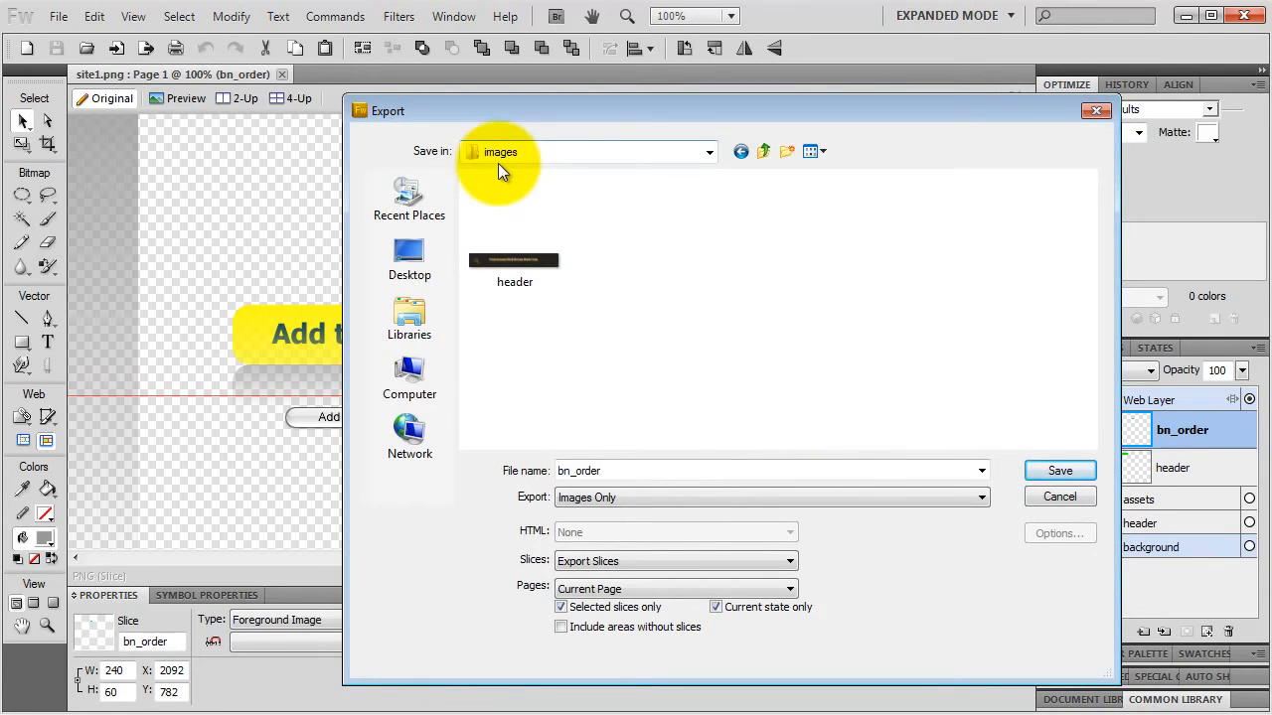
pyautogui.click(1057, 471)
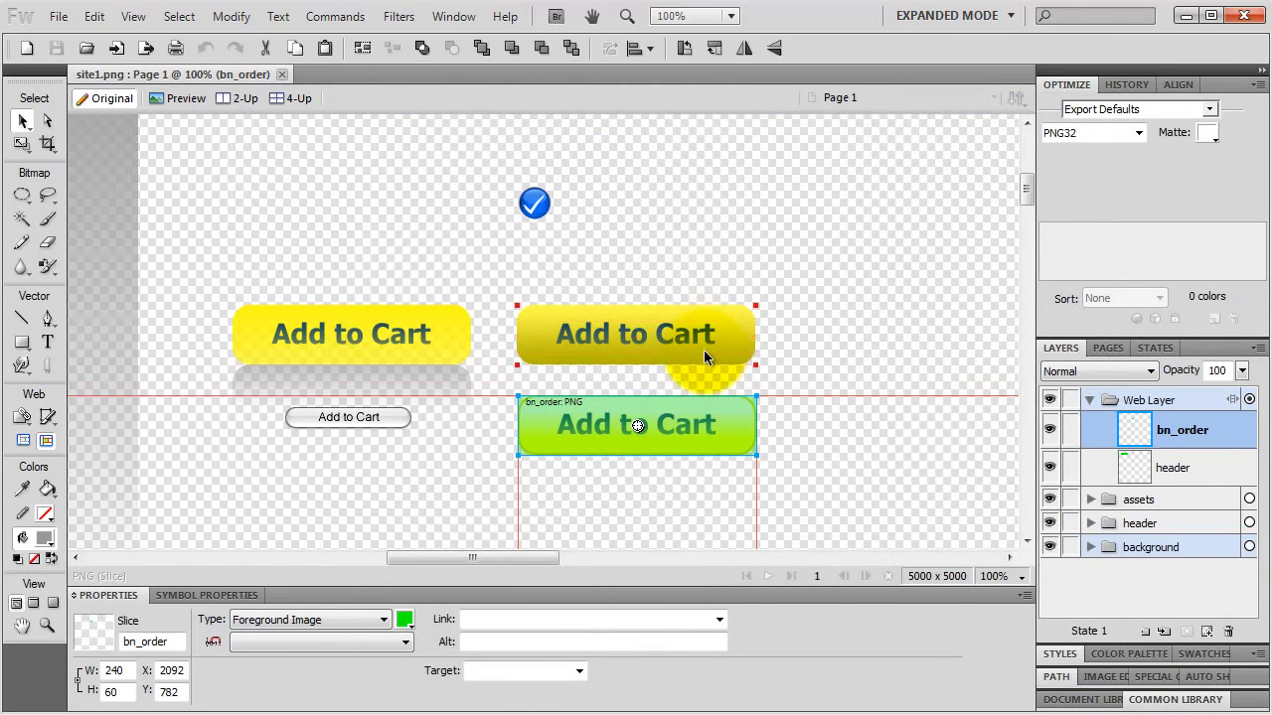
# - Insert a rectangular slice over the checkmark icon and rename it as checkmark
pyautogui.click(540, 209)
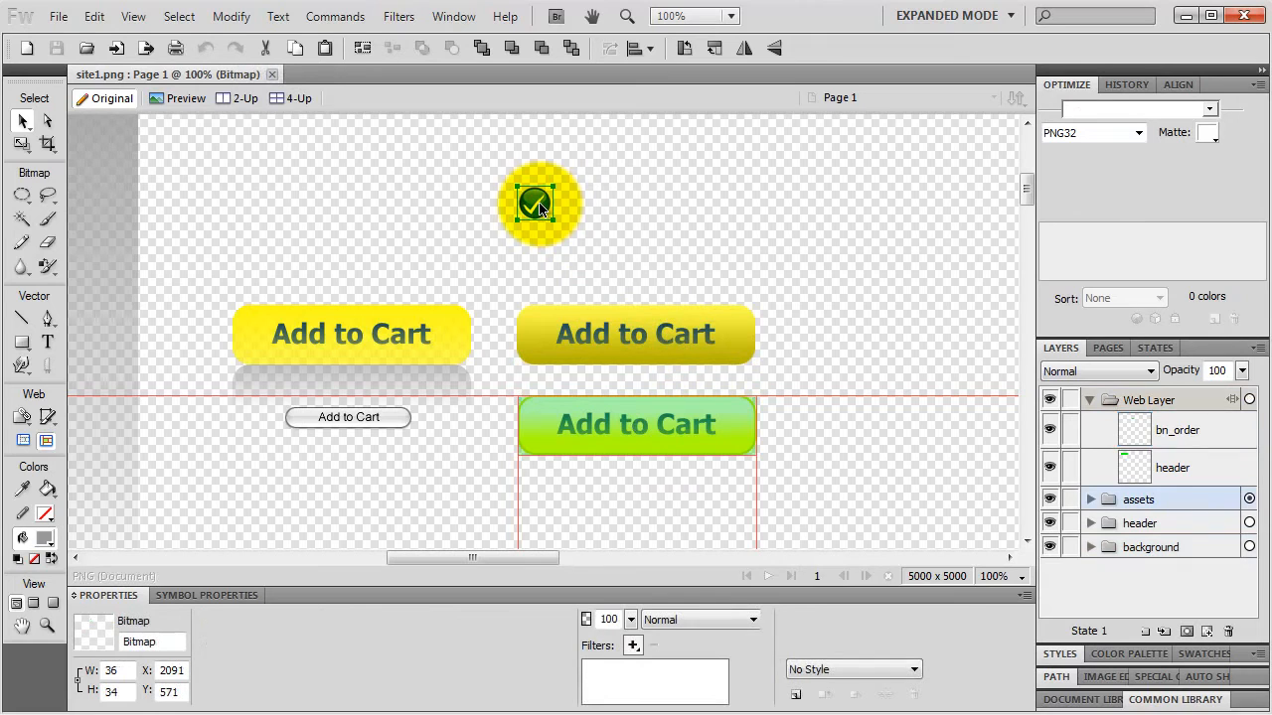
pyautogui.rightClick(540, 206)
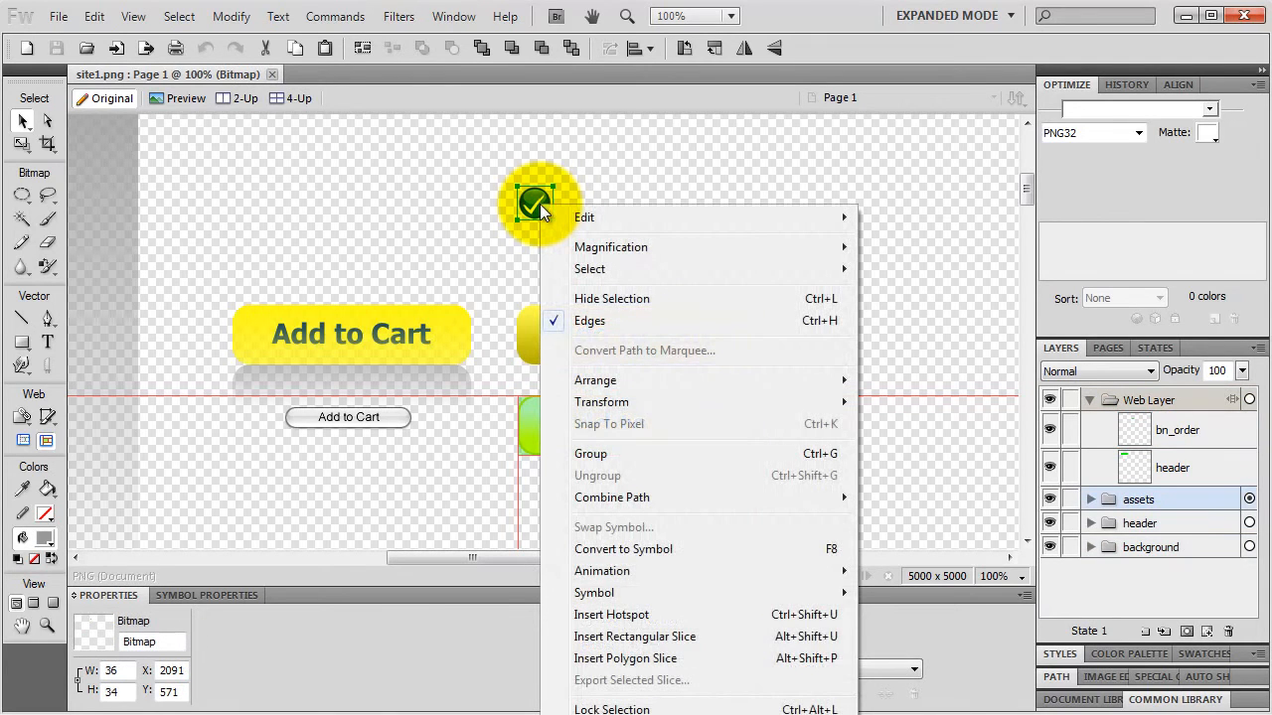
pyautogui.click(608, 637)
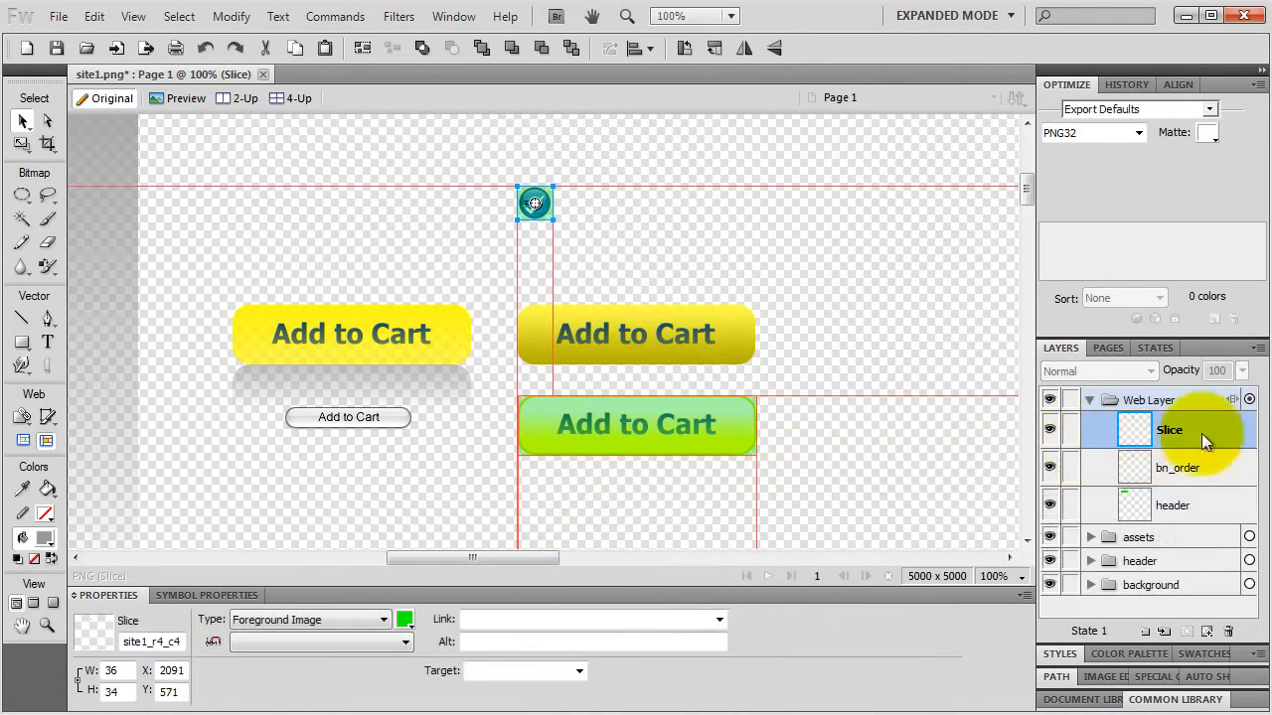
pyautogui.doubleClick(1176, 429)
pyautogui.write('checkmark')
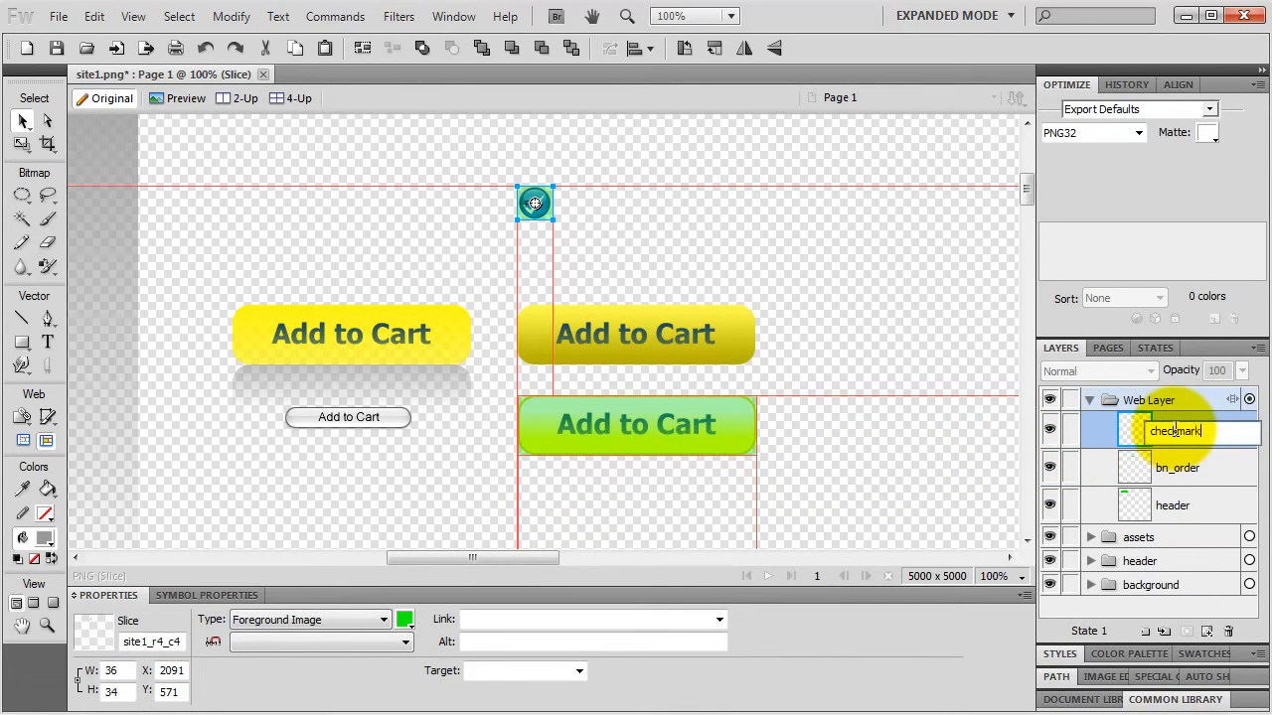
pyautogui.press('Return')
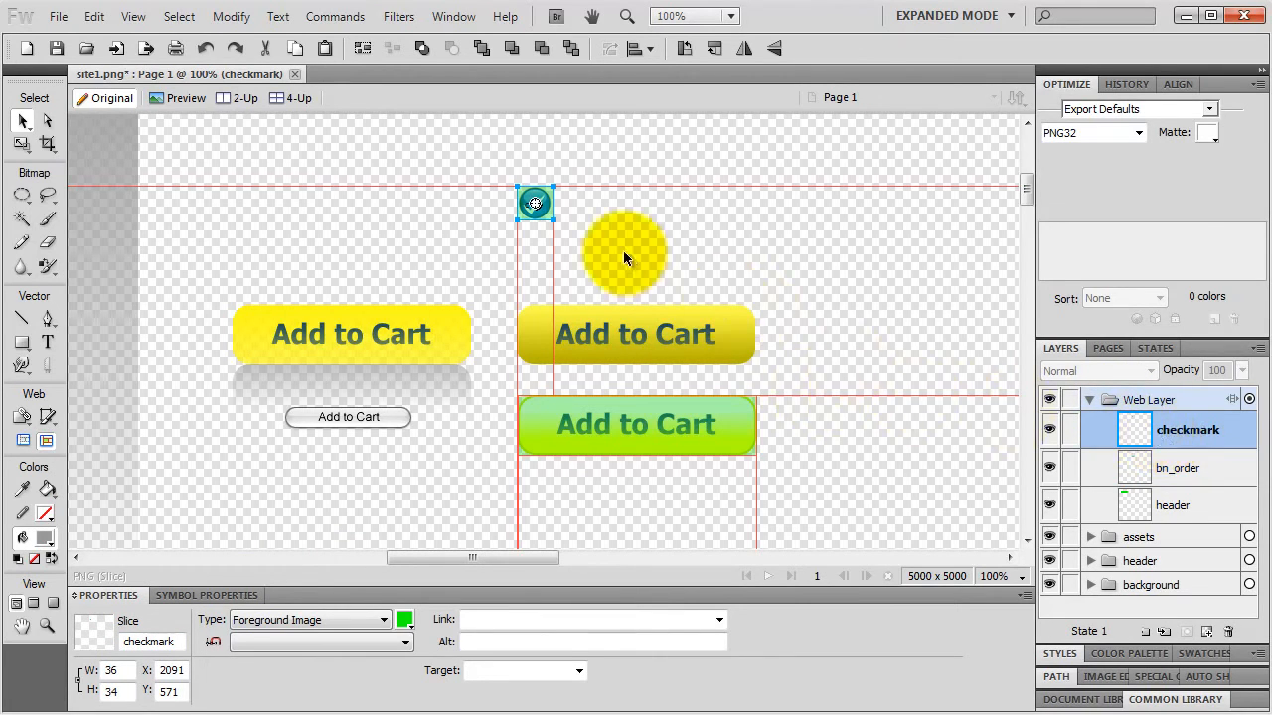
# - Export the checkmark slice as images only into the images folder
pyautogui.rightClick(546, 199)
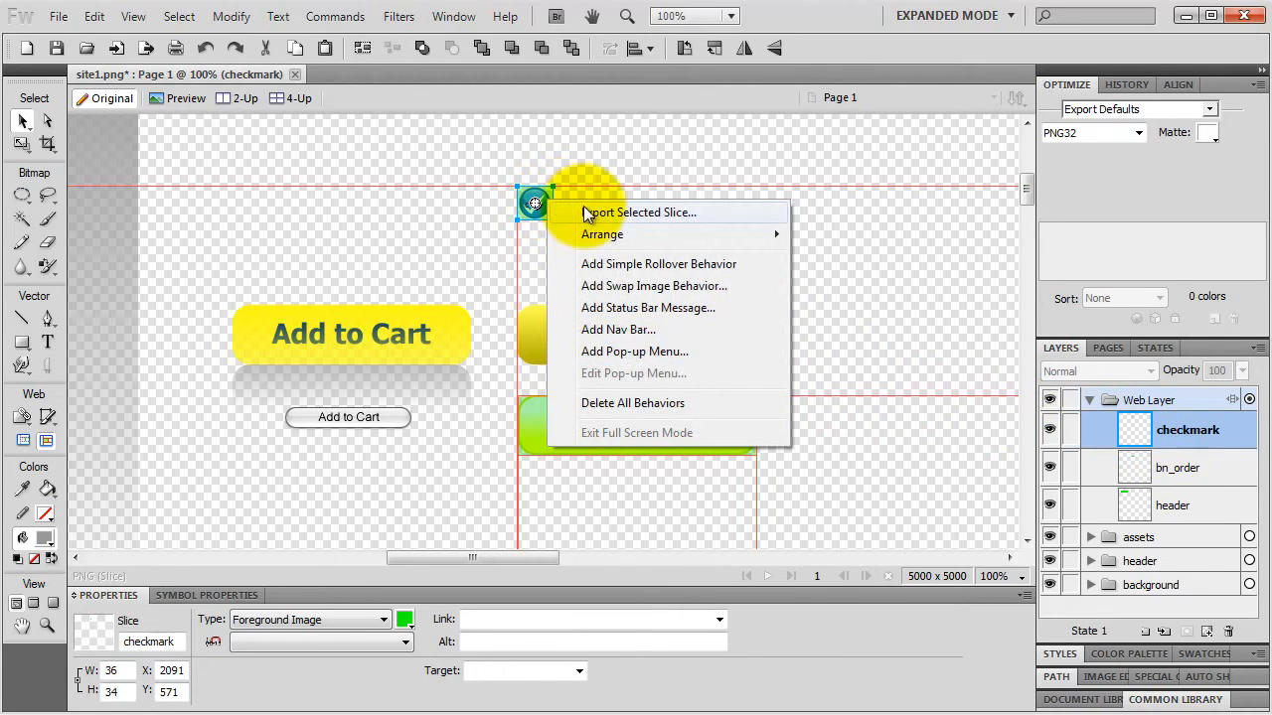
pyautogui.click(587, 212)
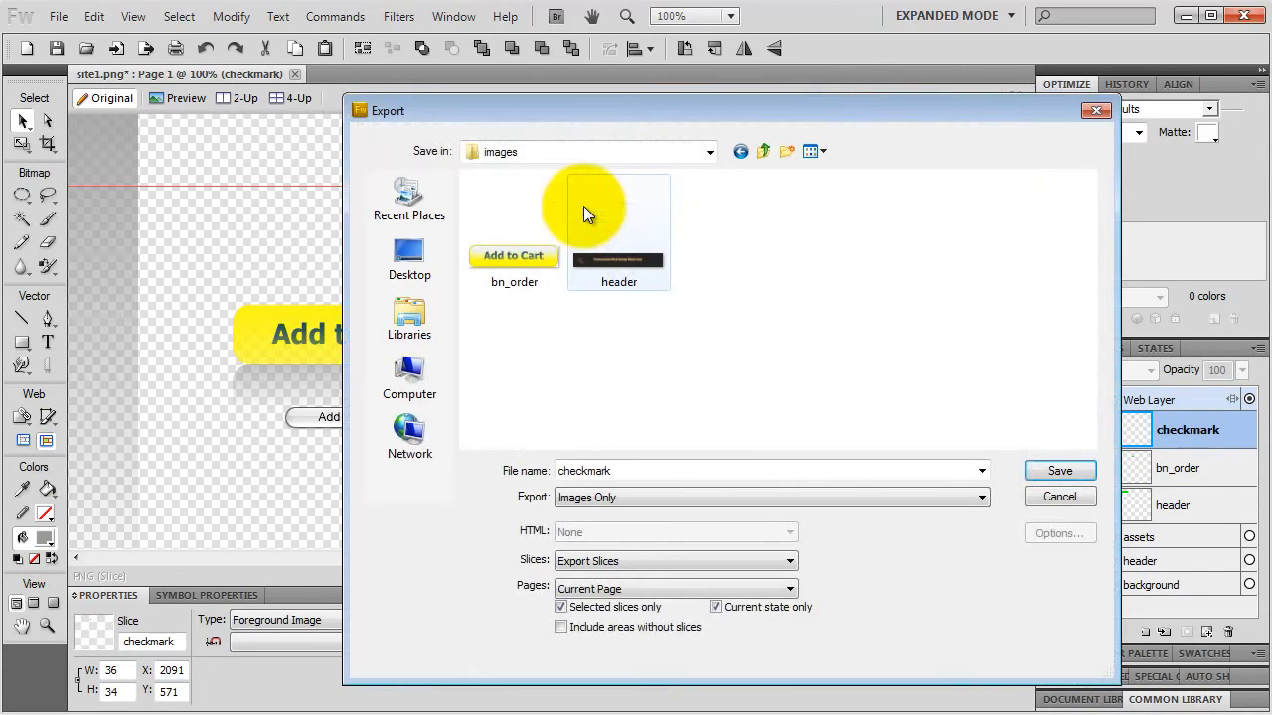
pyautogui.click(1058, 471)
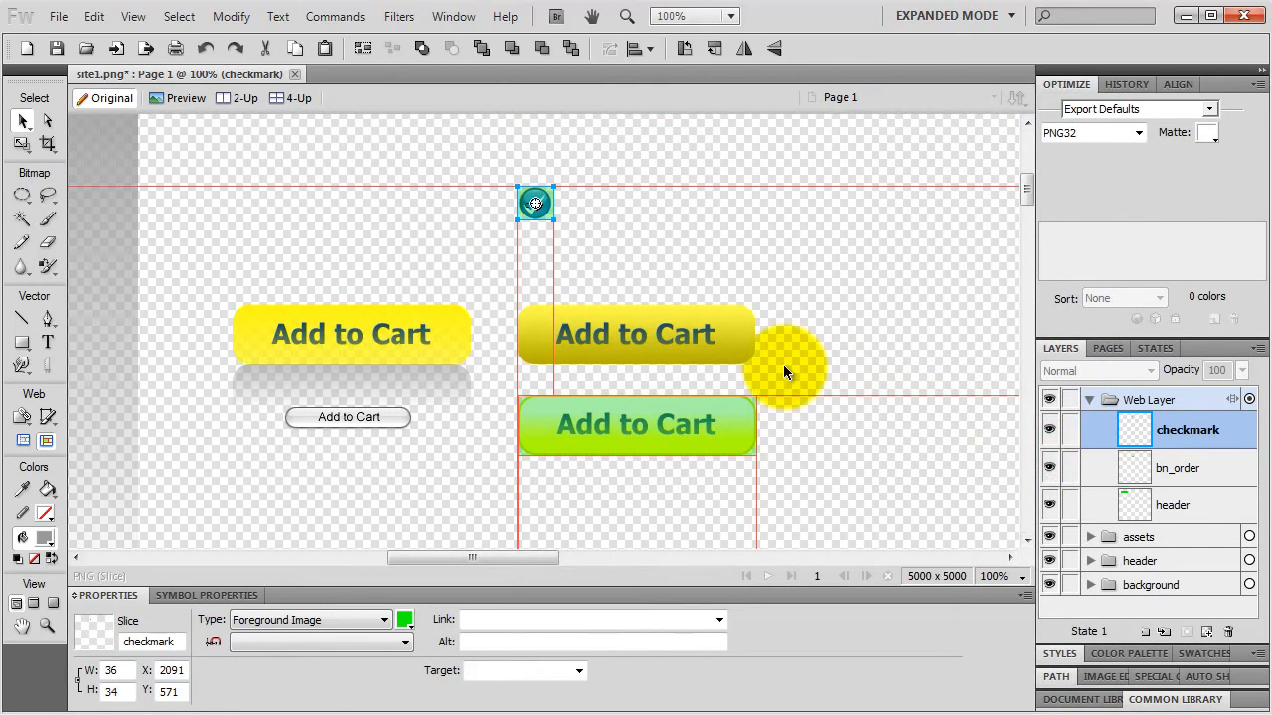
# - Draw a rectangular slice about 92 by 648 px over the grey gradient beside the page's white content area, starting at the gradient's upper edge
pyautogui.hotkey('ctrl', '-')
pyautogui.hotkey('ctrl', '-')
pyautogui.hotkey('ctrl', '-')
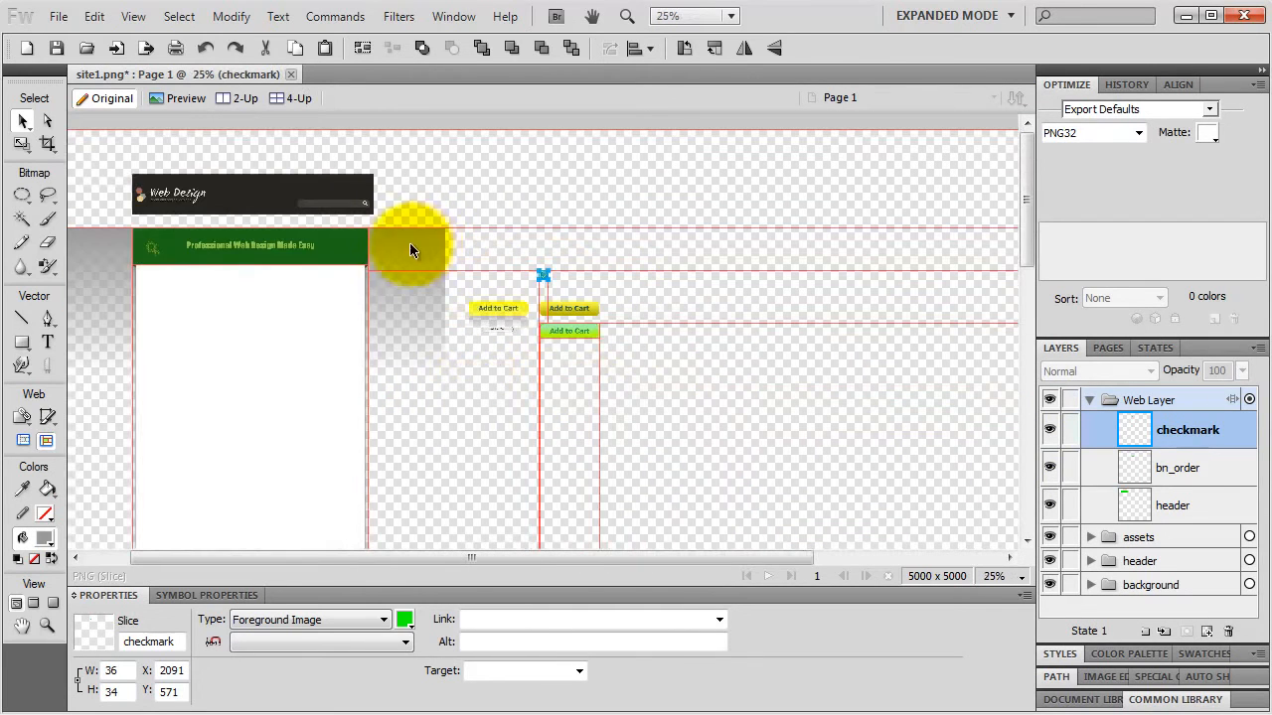
pyautogui.moveTo(327, 283); pyautogui.dragTo(372, 229)
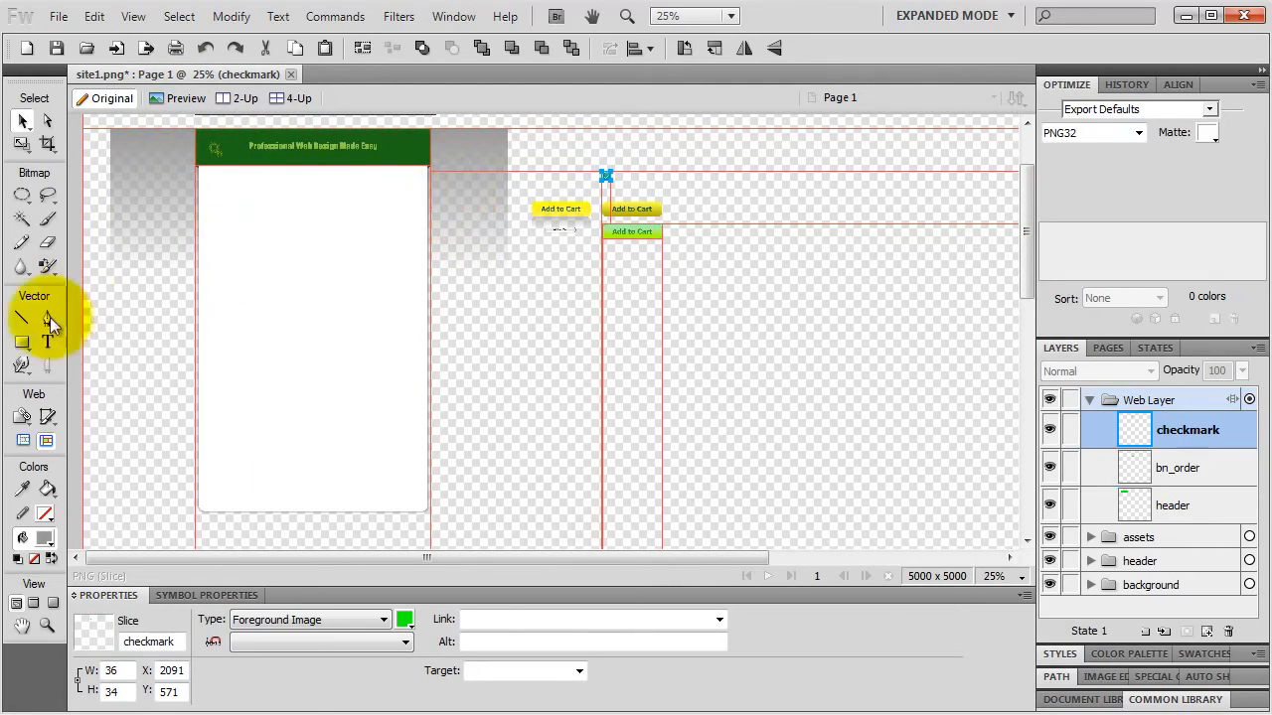
pyautogui.click(46, 418)
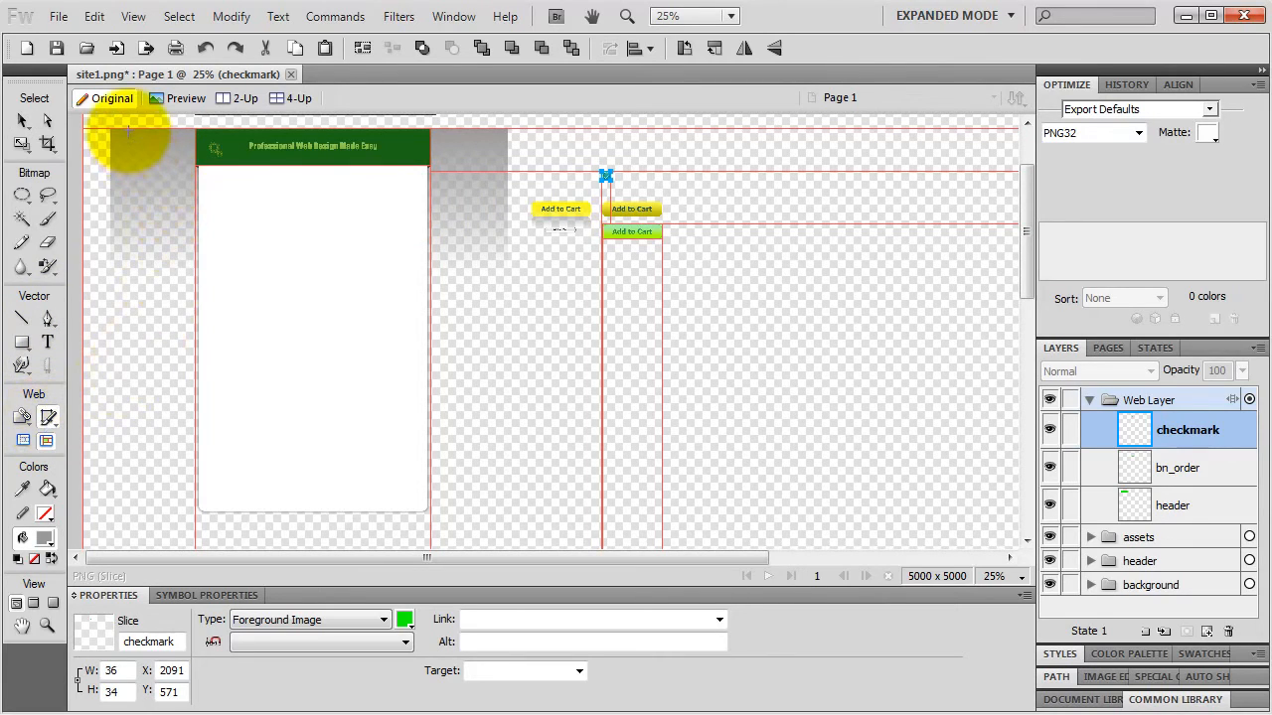
pyautogui.moveTo(128, 129); pyautogui.dragTo(151, 289)
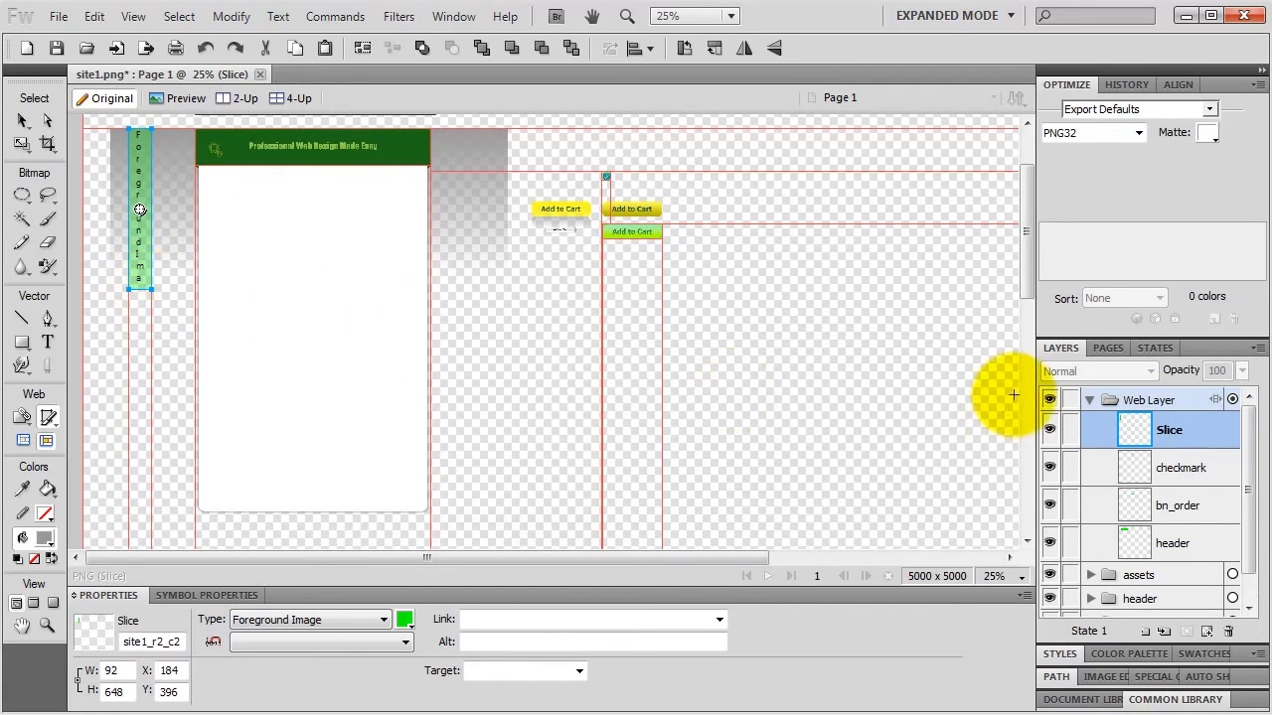
# - Temporarily unlock the masked gradient rectangle in the background layer to check its height, and lock it again
pyautogui.click(1091, 399)
pyautogui.click(1090, 472)
pyautogui.scroll(-1, 1103, 497)
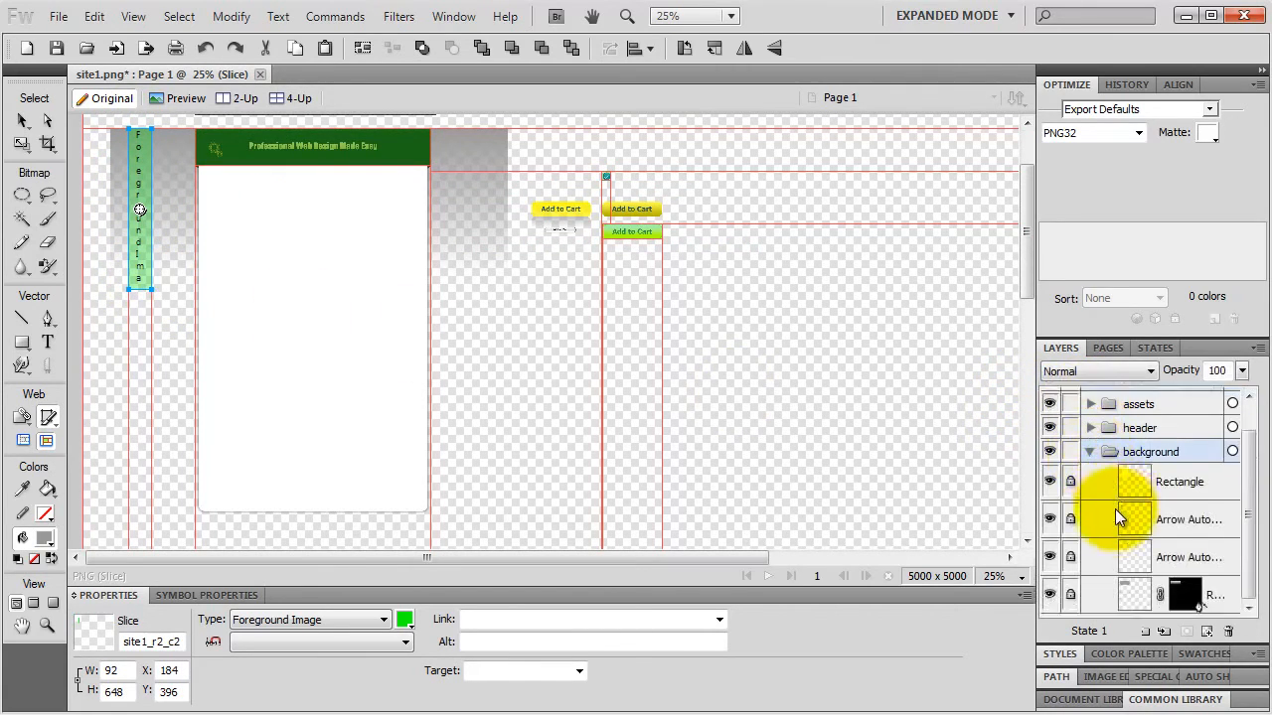
pyautogui.click(1075, 593)
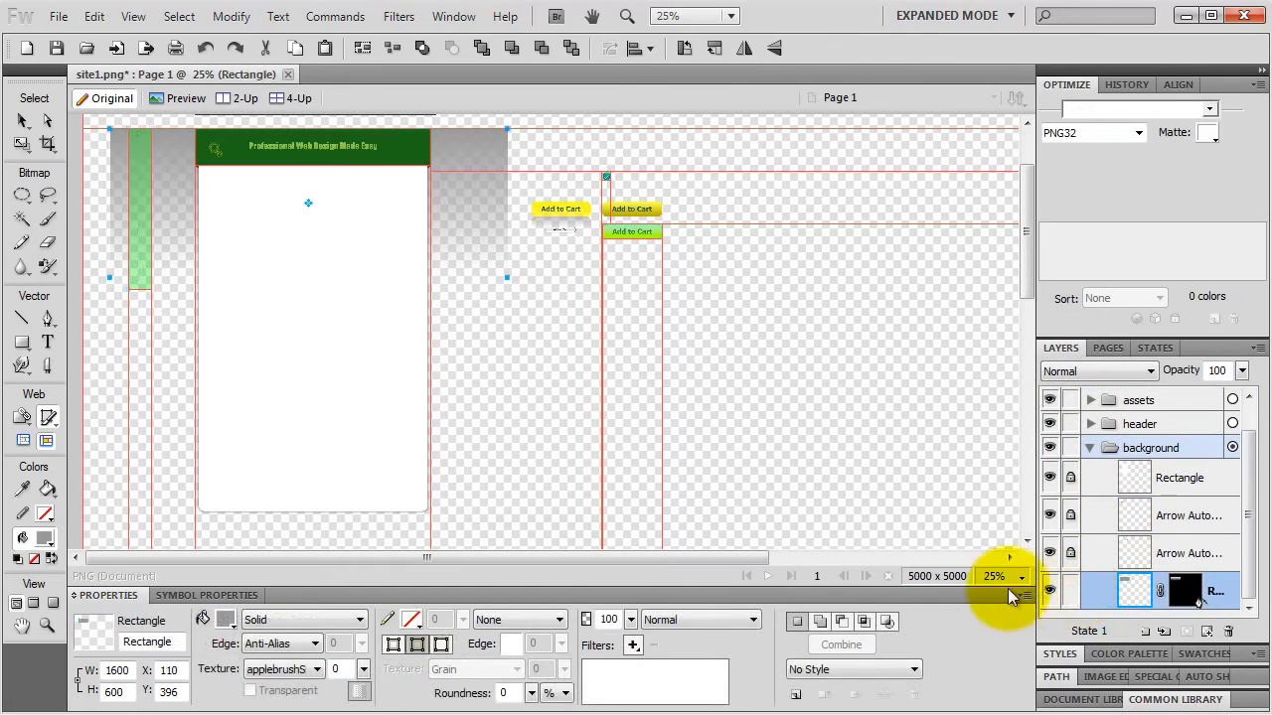
pyautogui.click(127, 692)
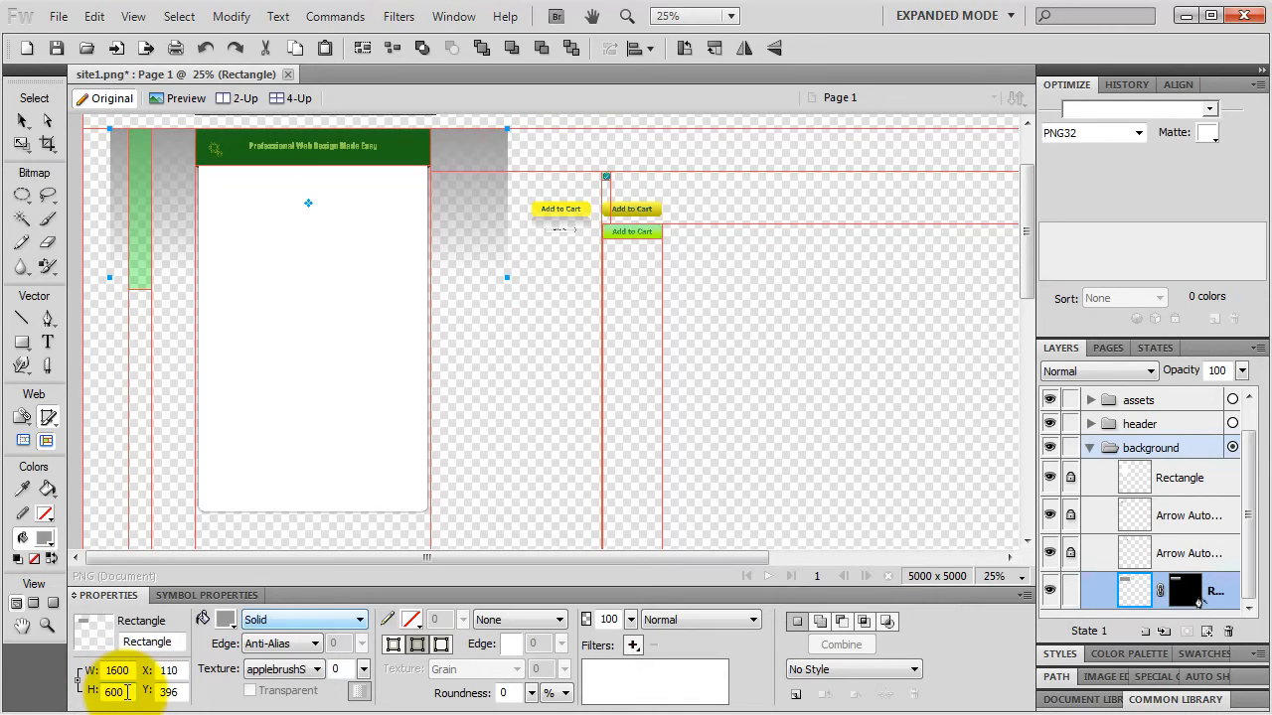
pyautogui.click(1070, 590)
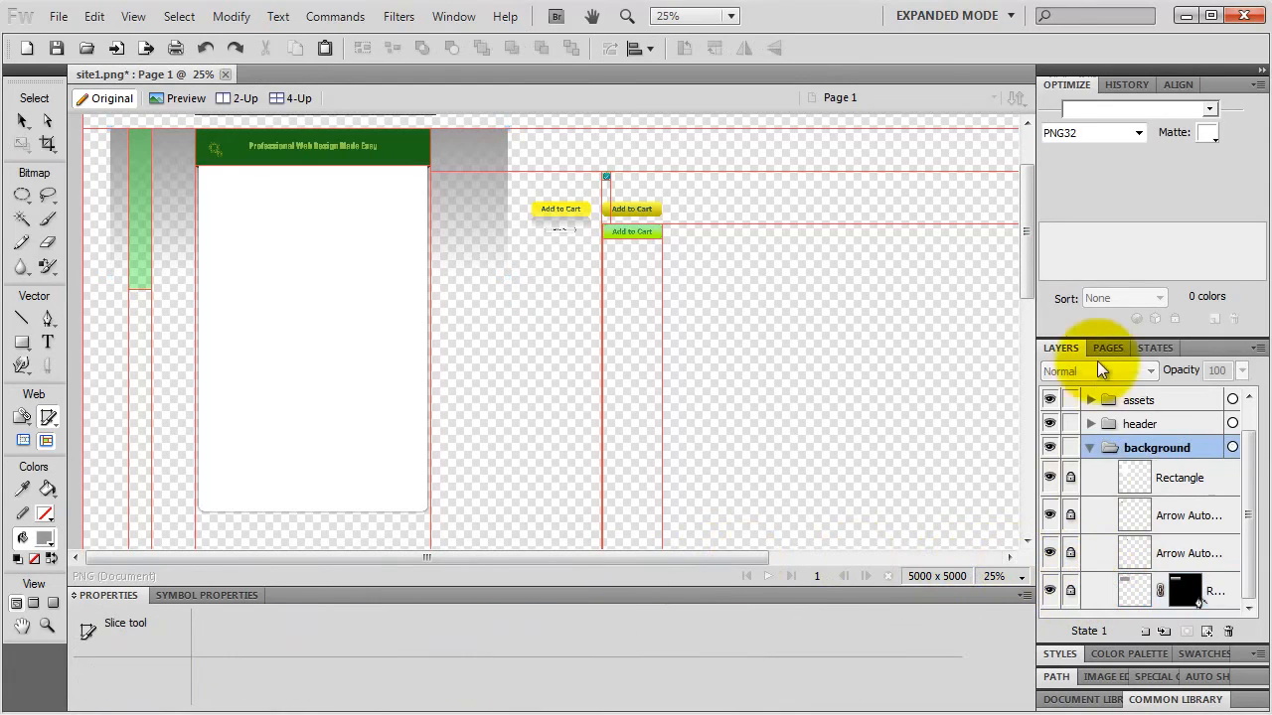
# - Select the new gradient slice in the Web Layer and set its height to 600 px
pyautogui.scroll(1, 1087, 449)
pyautogui.click(1090, 399)
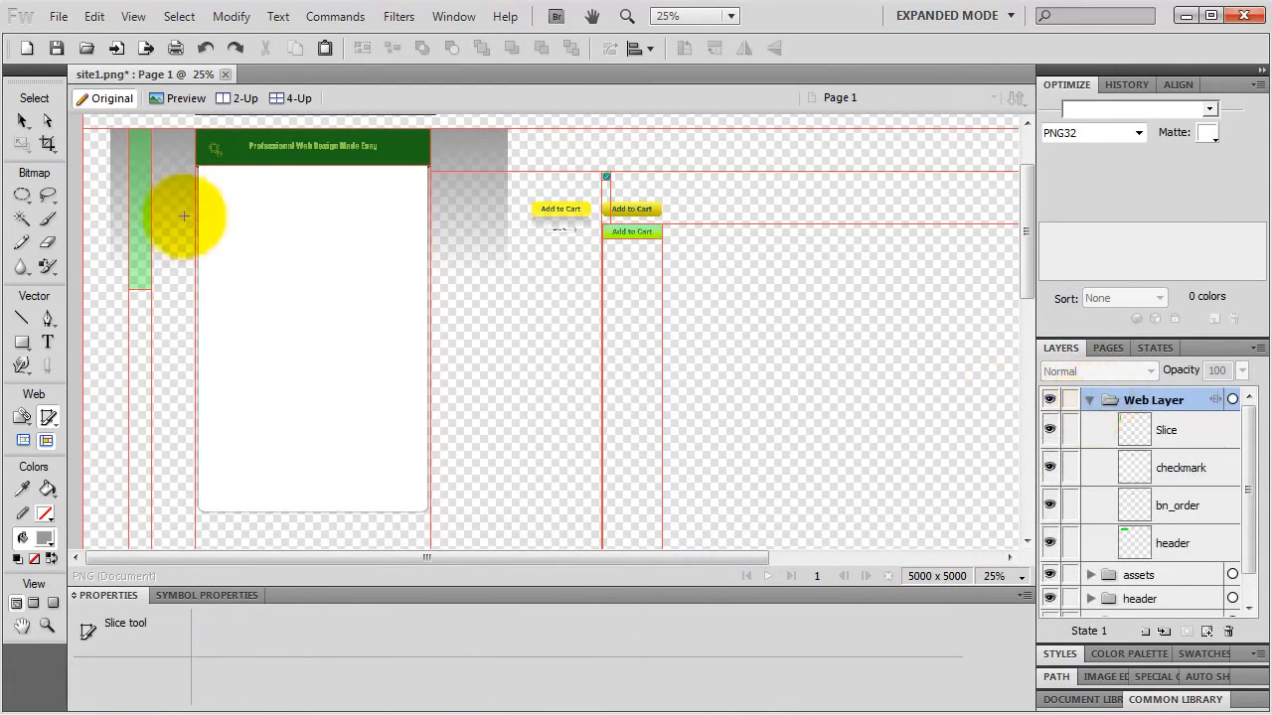
pyautogui.click(22, 120)
pyautogui.click(134, 202)
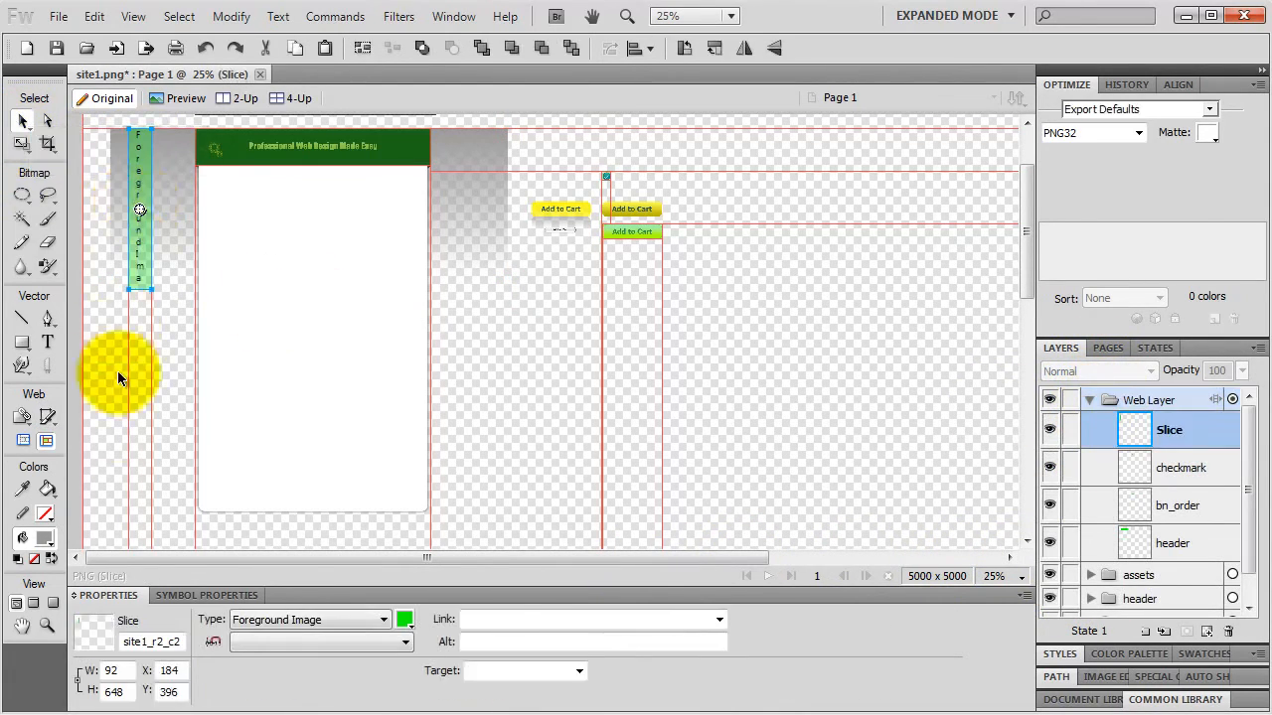
pyautogui.doubleClick(123, 693)
pyautogui.write('600')
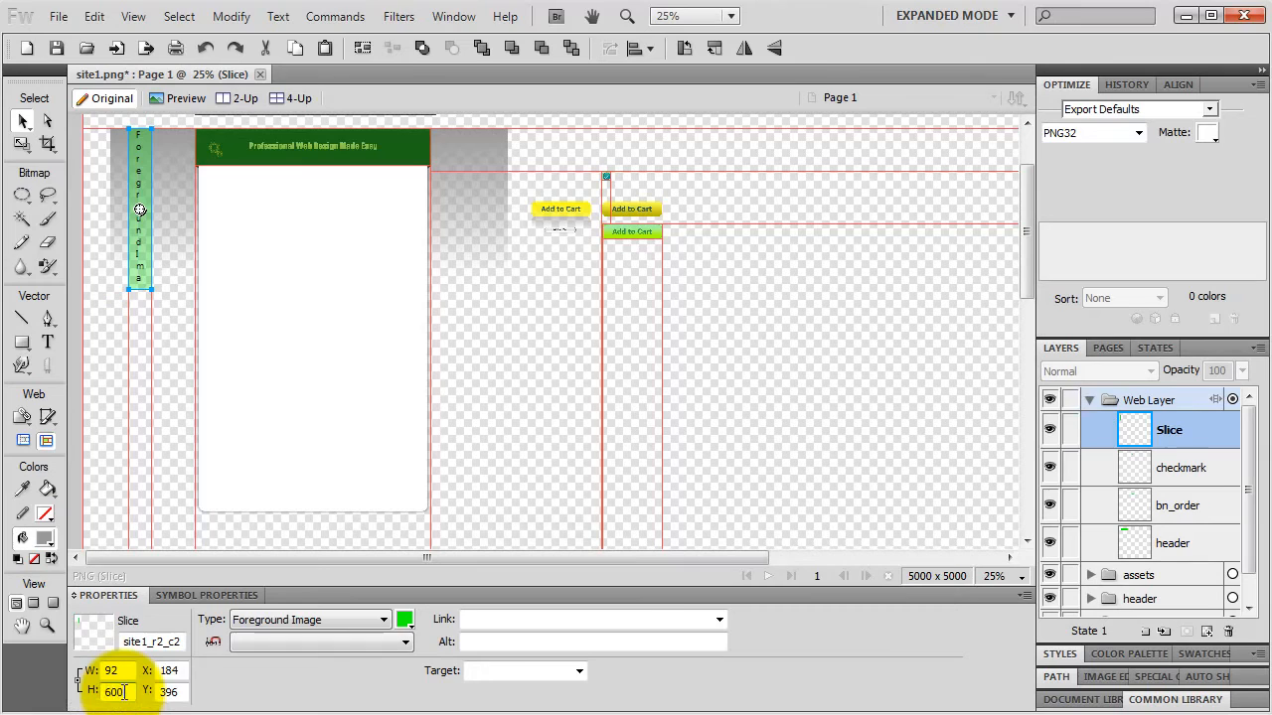
pyautogui.press('Return')
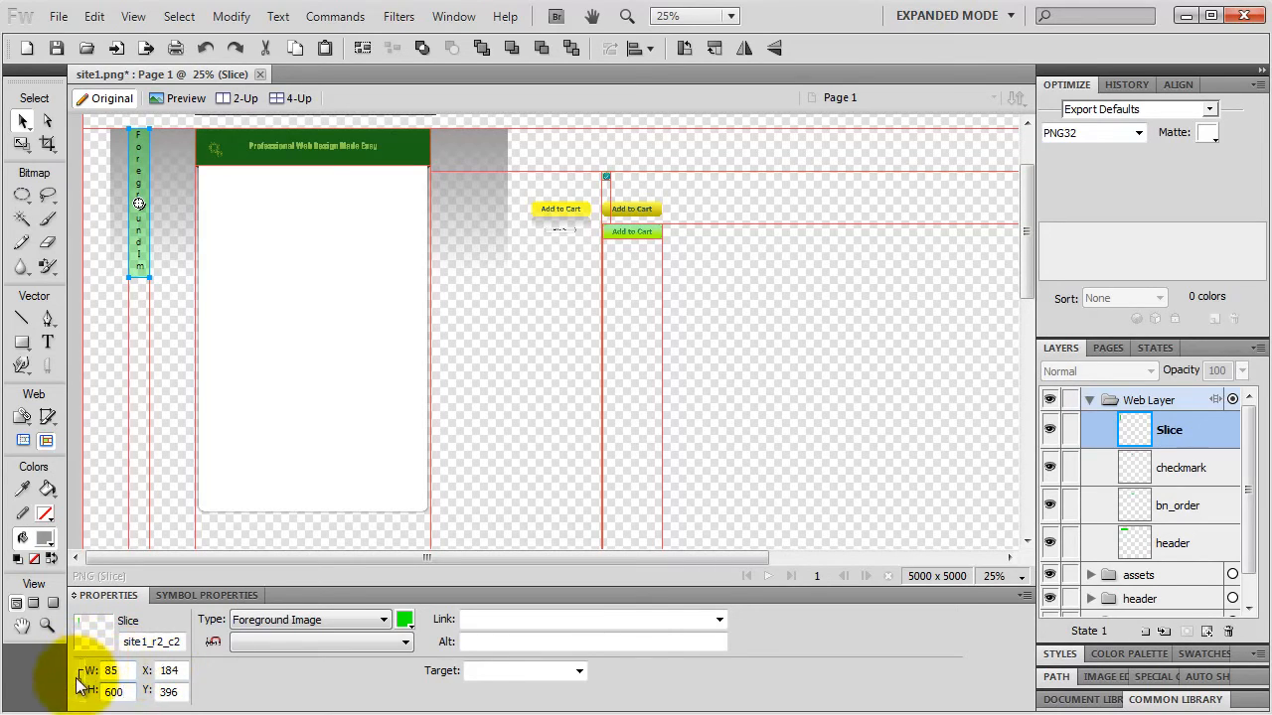
# - Set the gradient slice's width to 1 px without constraining its proportions
pyautogui.doubleClick(113, 671)
pyautogui.write('1')
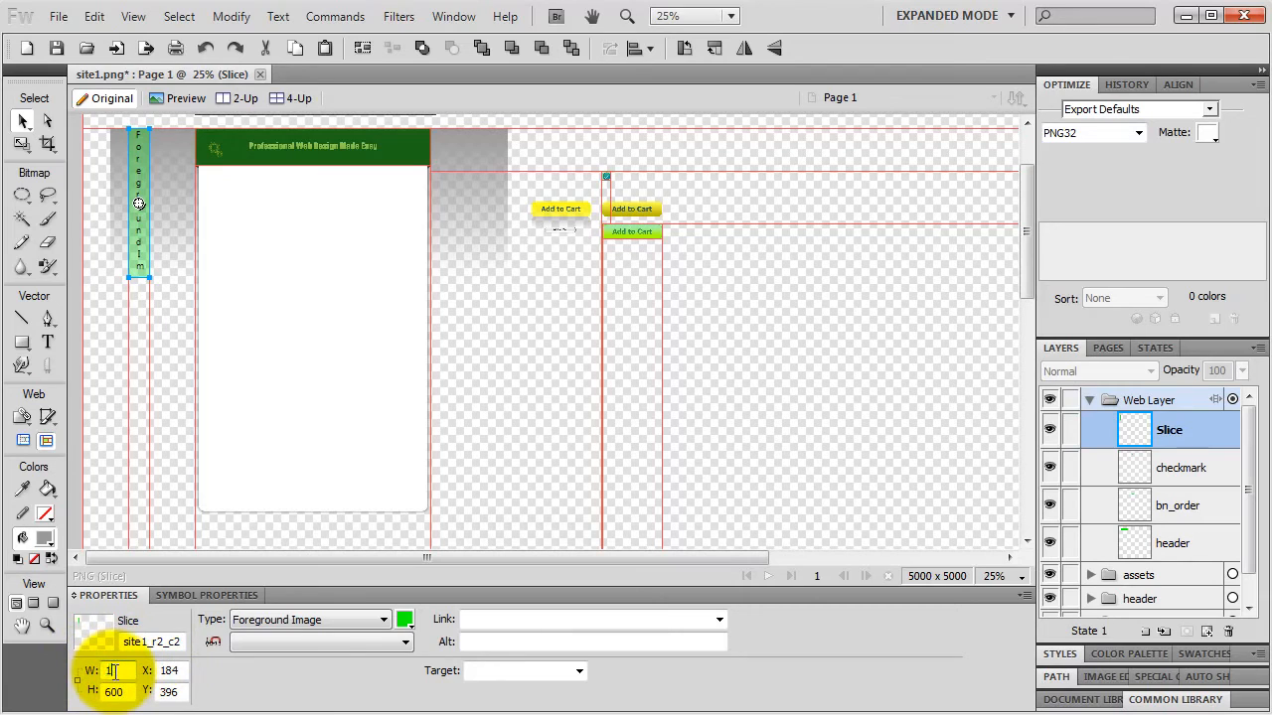
pyautogui.press('Return')
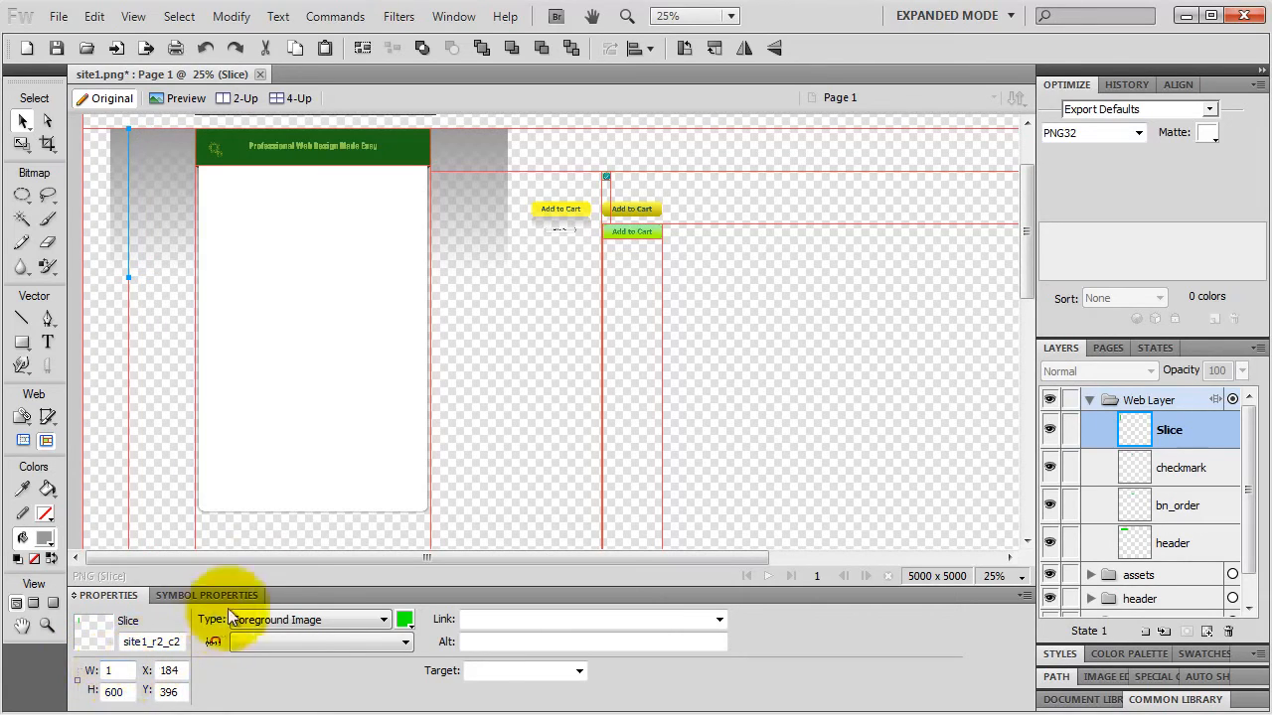
# - Rename the gradient slice as bg_body and set its export file format to PNG 24
pyautogui.doubleClick(1173, 430)
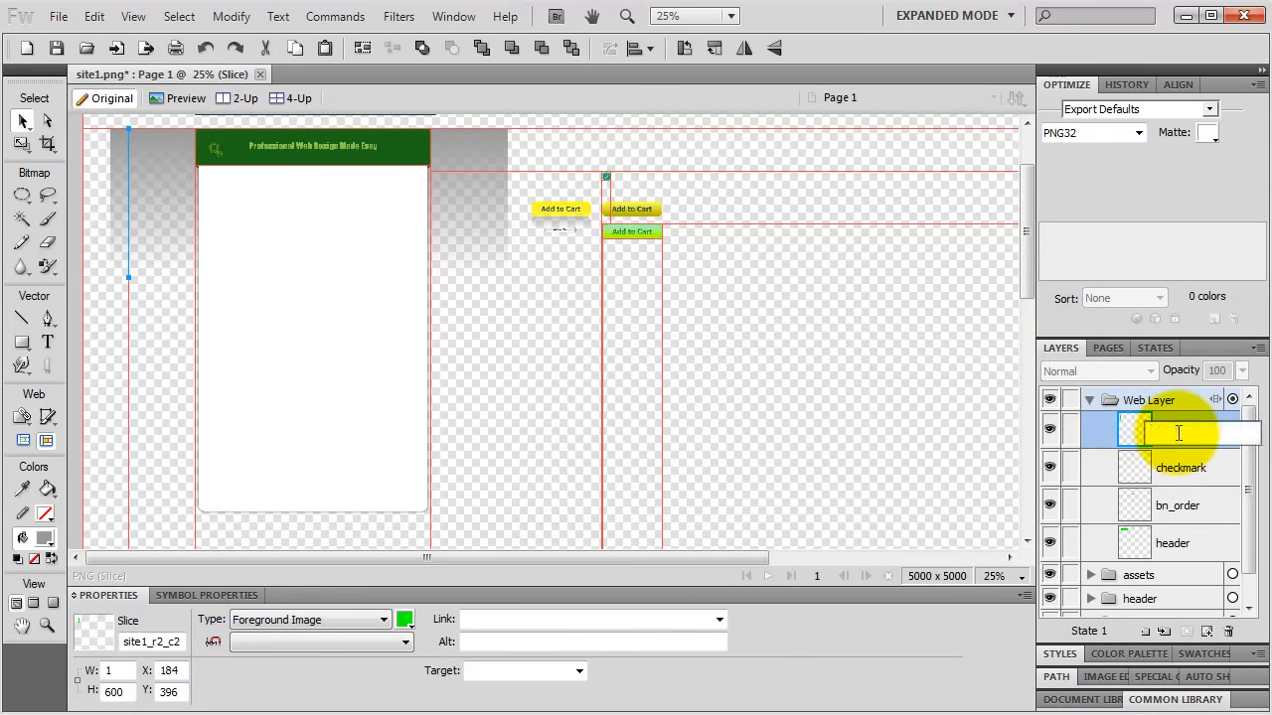
pyautogui.write('bg_body')
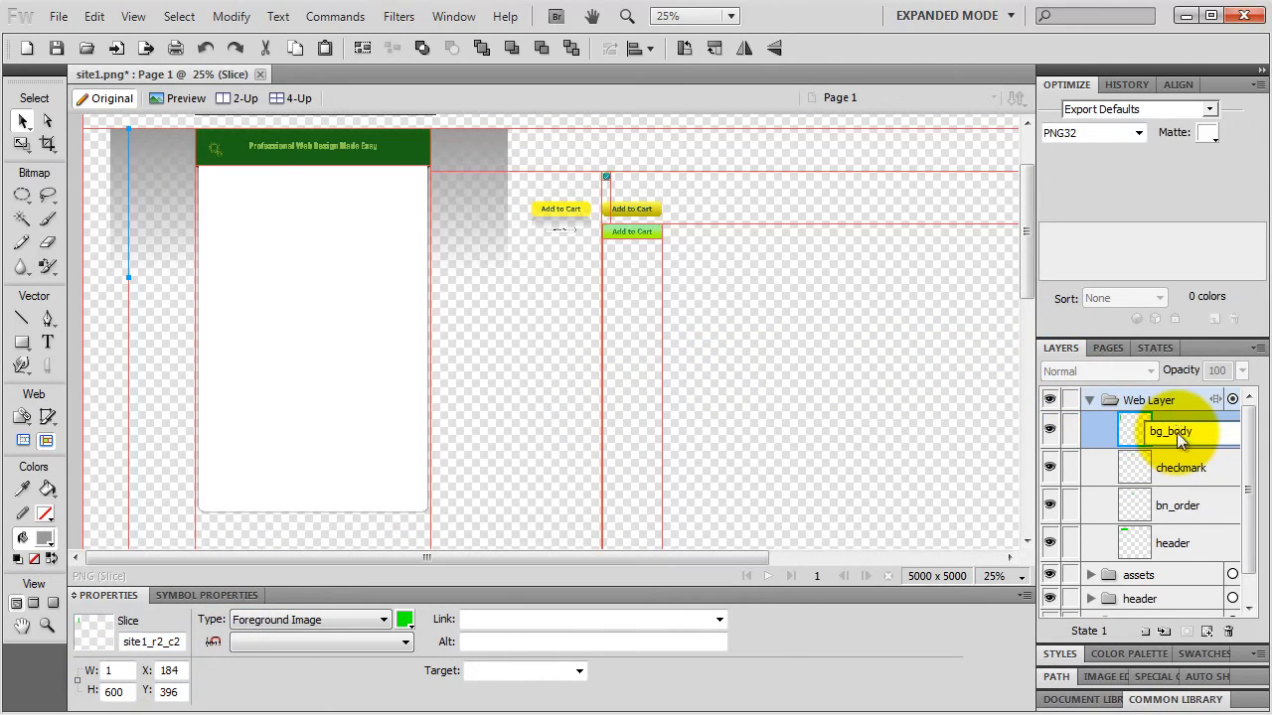
pyautogui.press('Return')
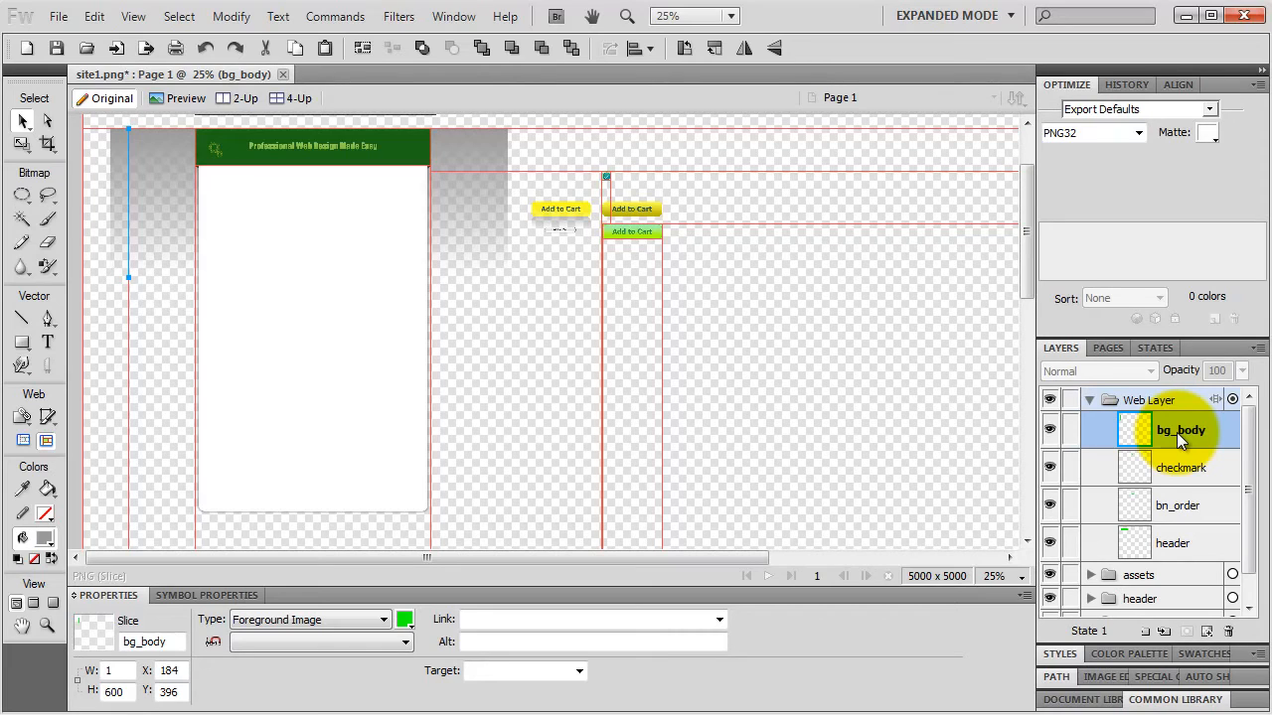
pyautogui.click(1139, 133)
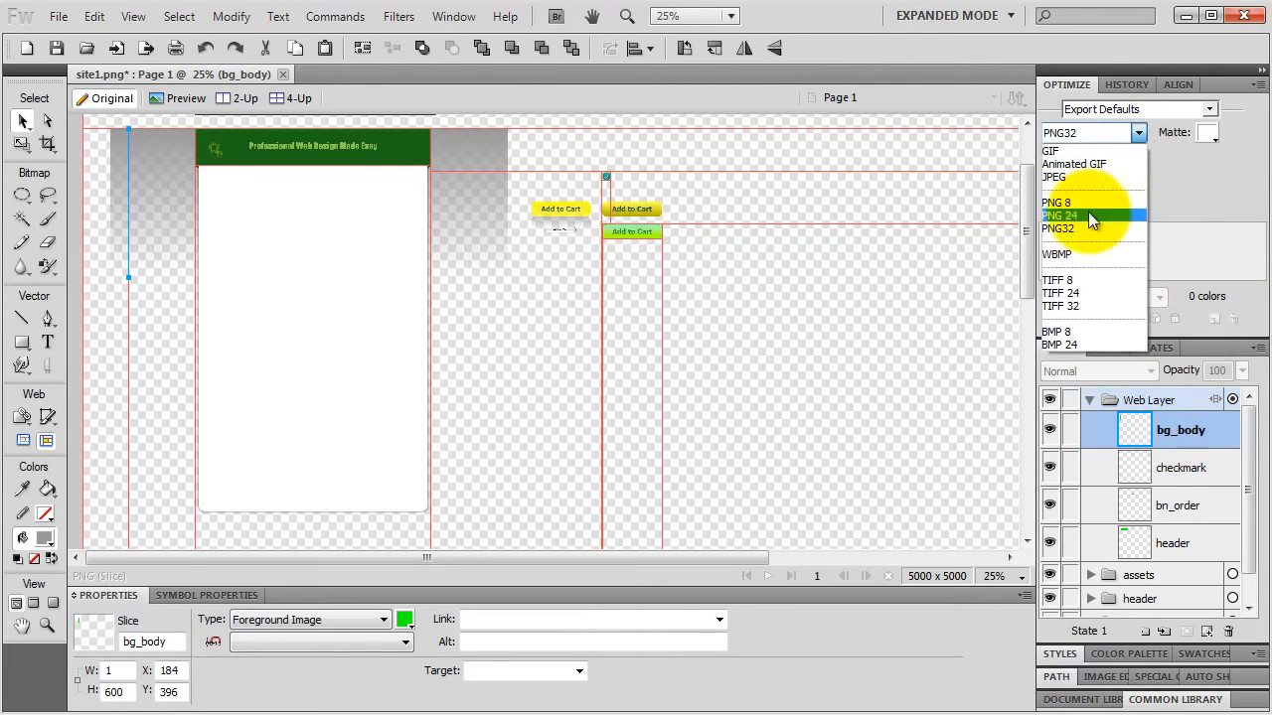
pyautogui.click(1089, 215)
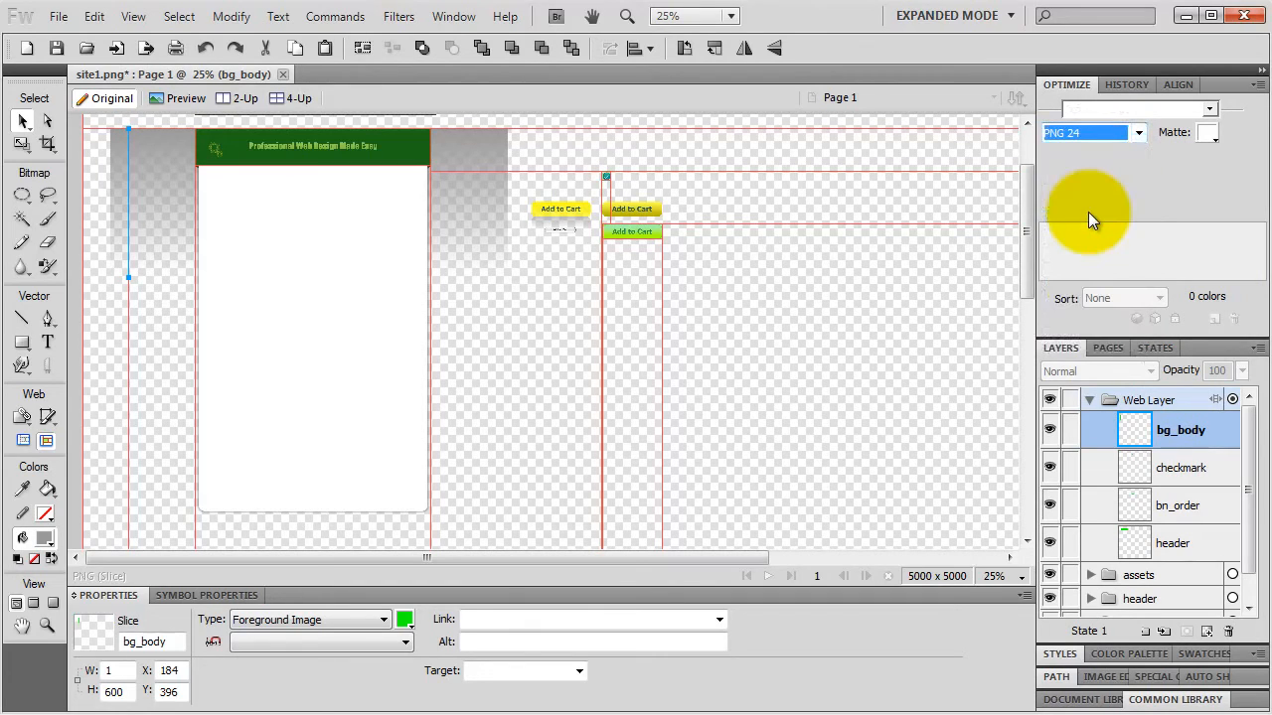
# - Export the bg_body slice as images only into the images folder
pyautogui.click(129, 178)
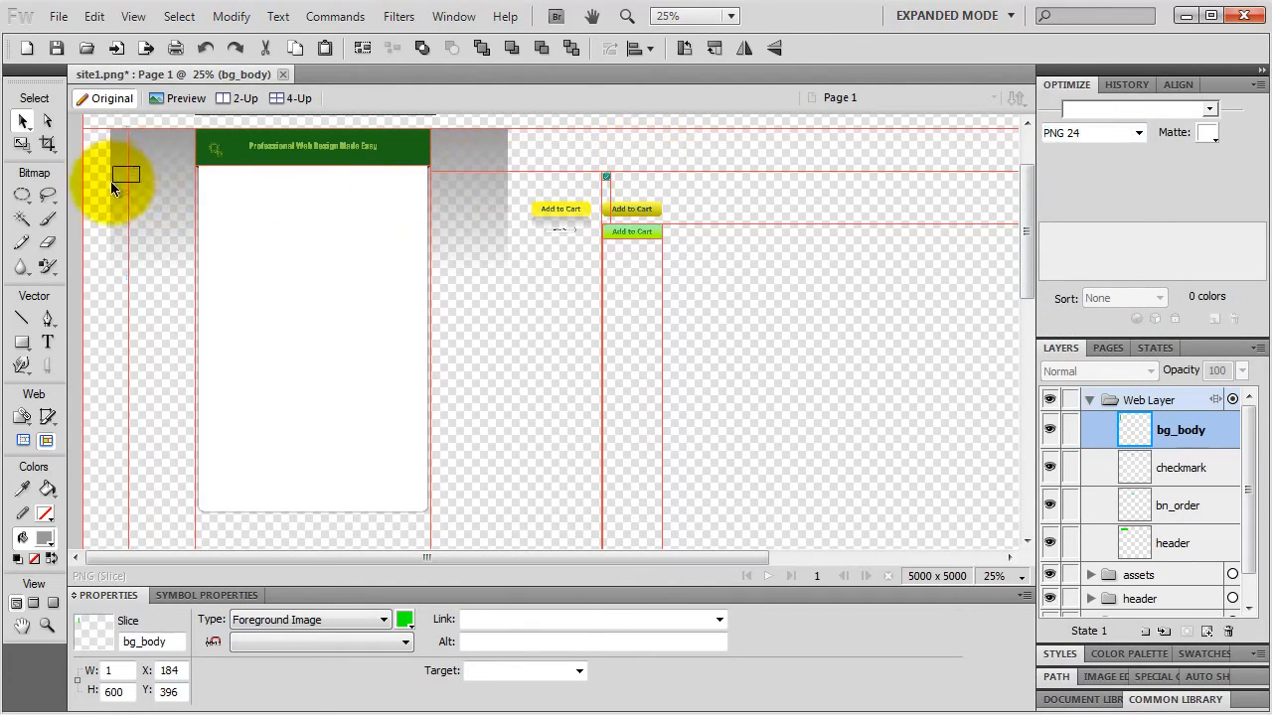
pyautogui.scroll(15, 129, 194)
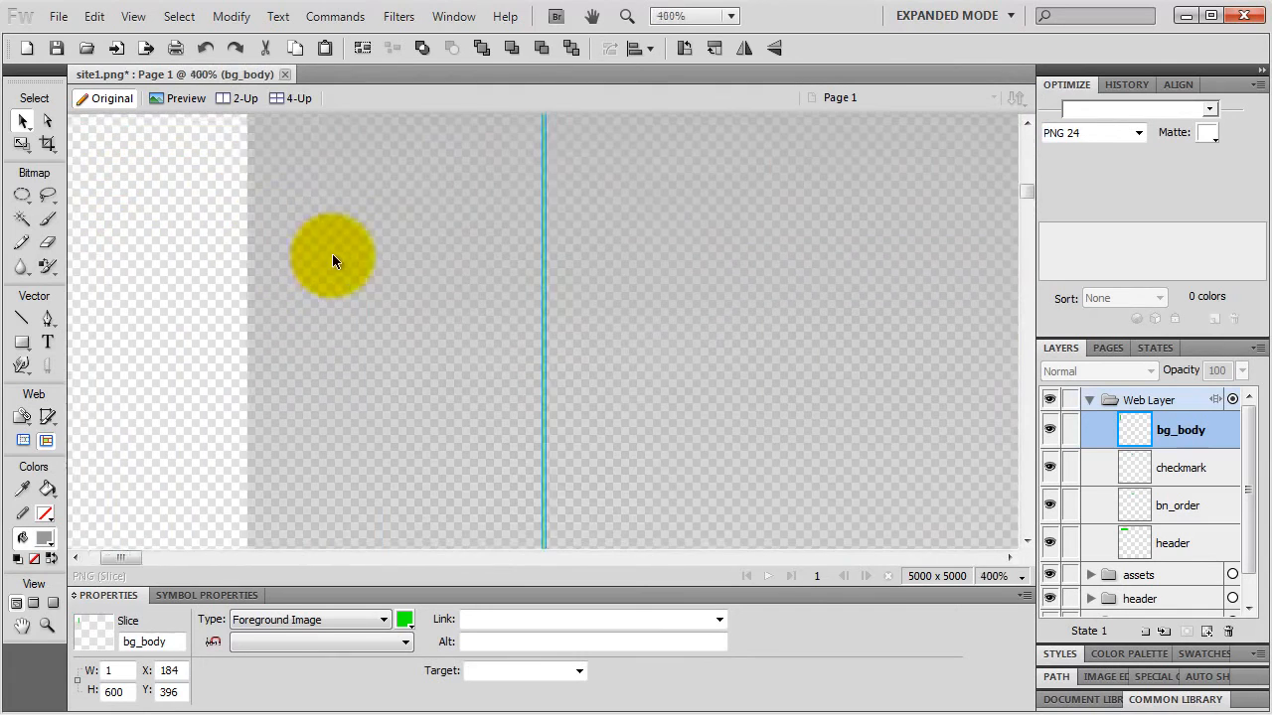
pyautogui.rightClick(545, 274)
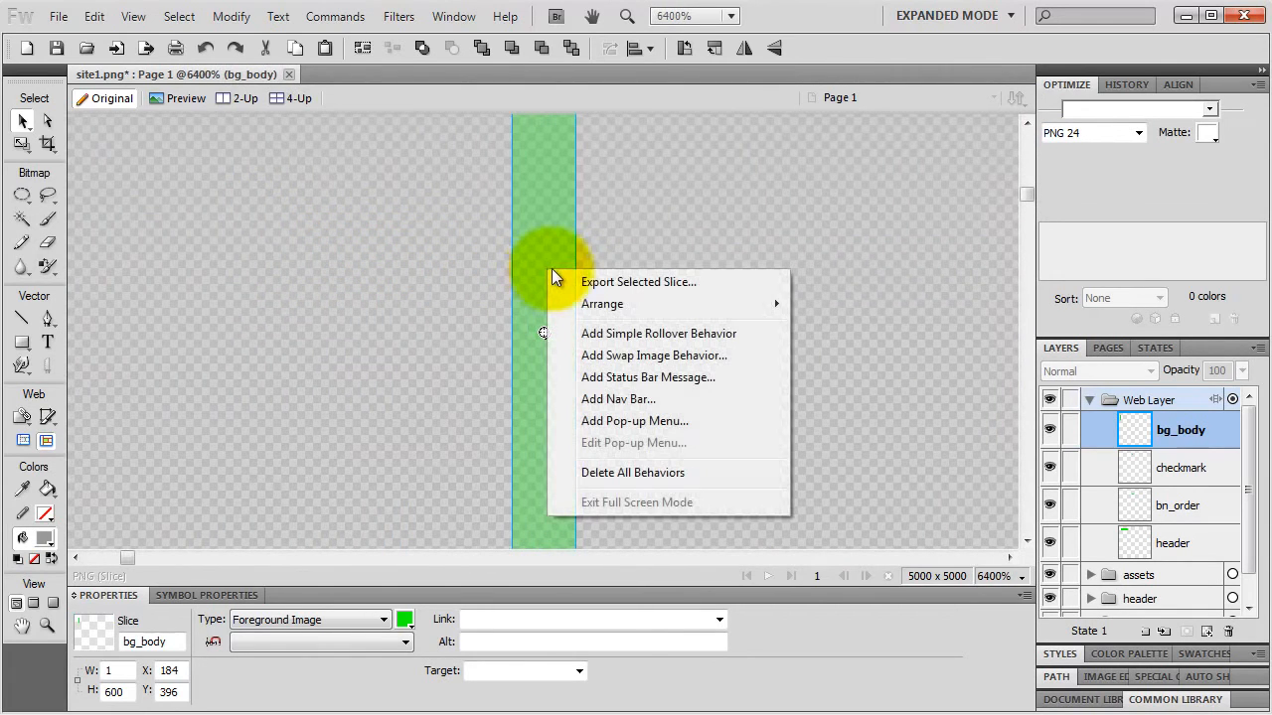
pyautogui.click(627, 281)
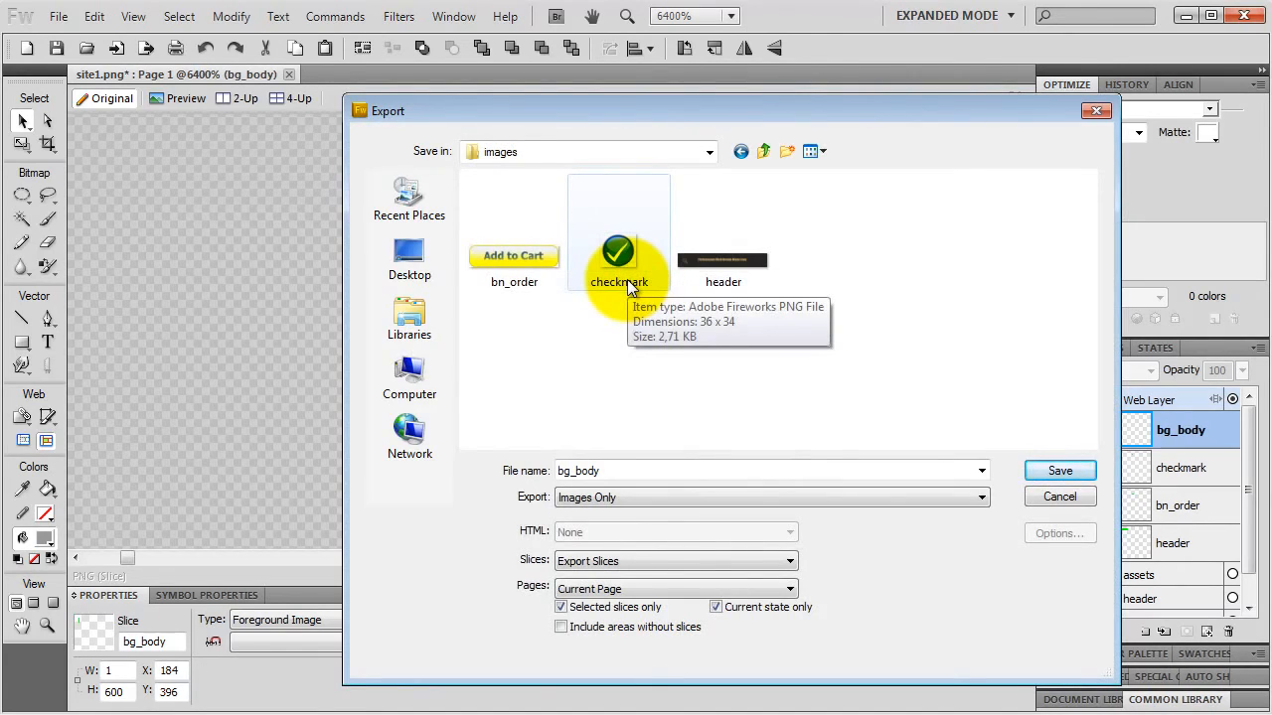
pyautogui.click(1059, 471)
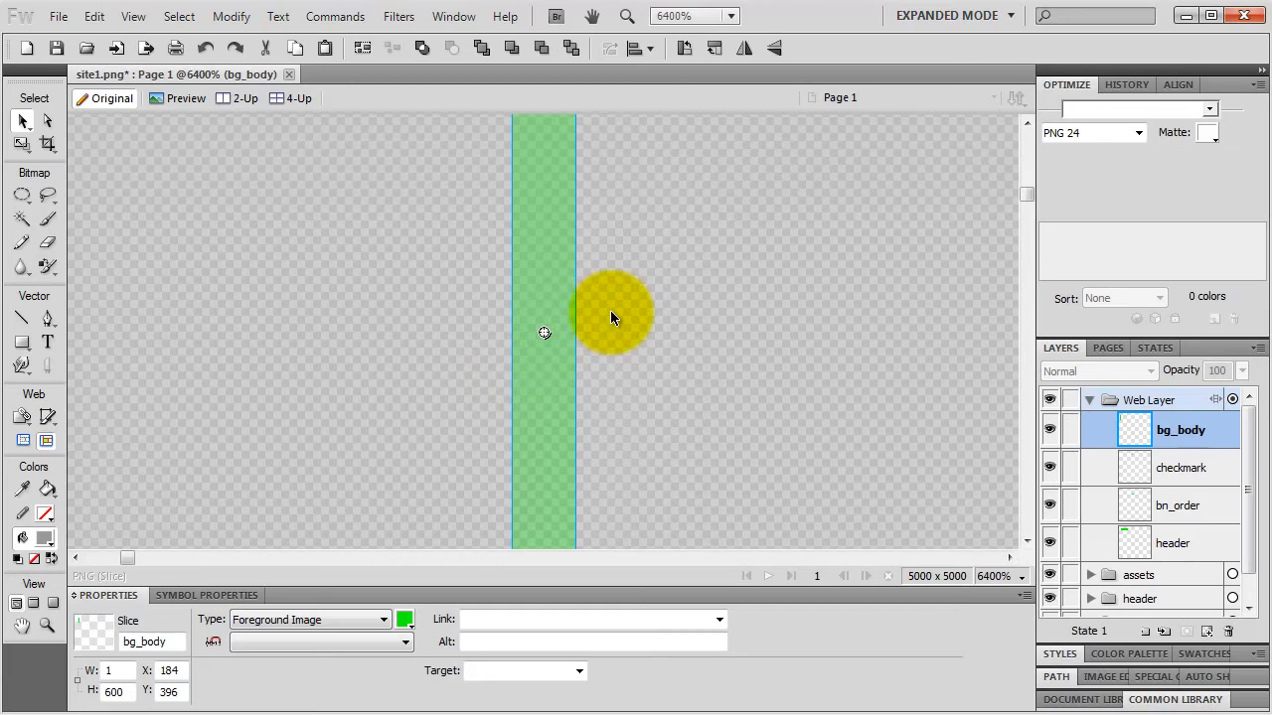
# - Draw a slice about 950 by 123 px across the full width of the white content area, including its side shadows
pyautogui.hotkey('ctrl', '1')
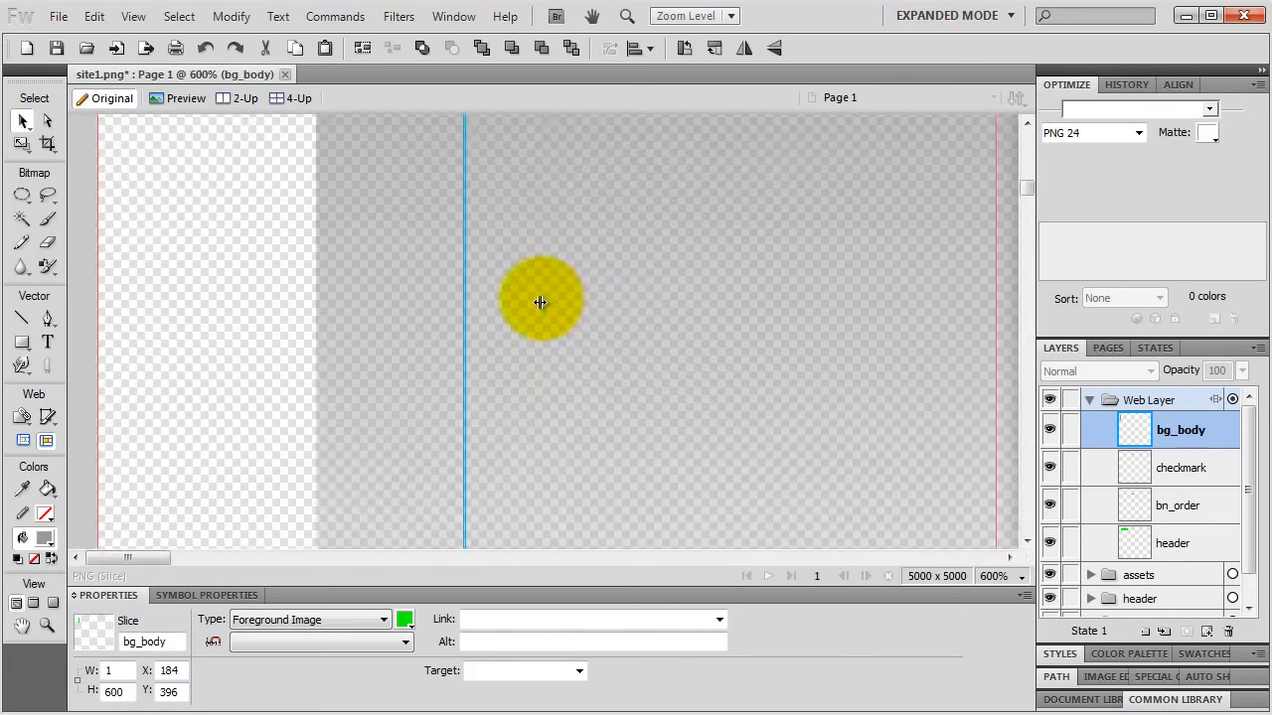
pyautogui.hotkey('ctrl', '5')
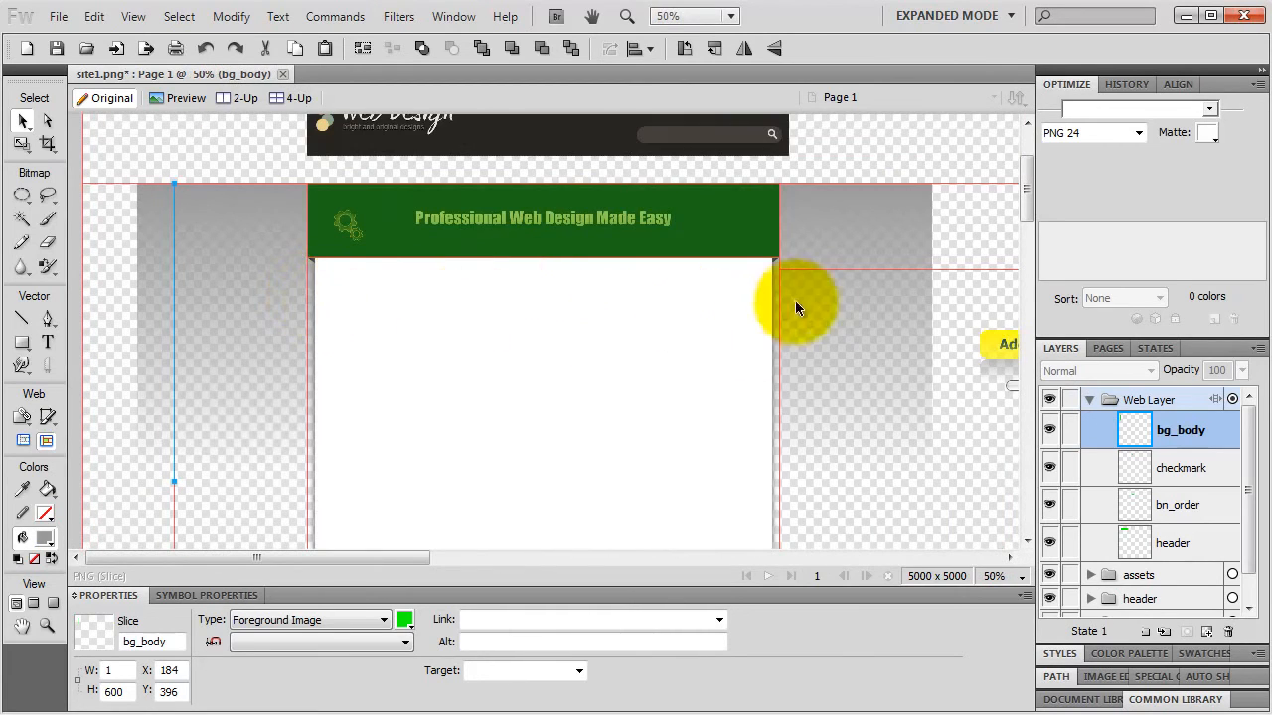
pyautogui.scroll(-2, 539, 397)
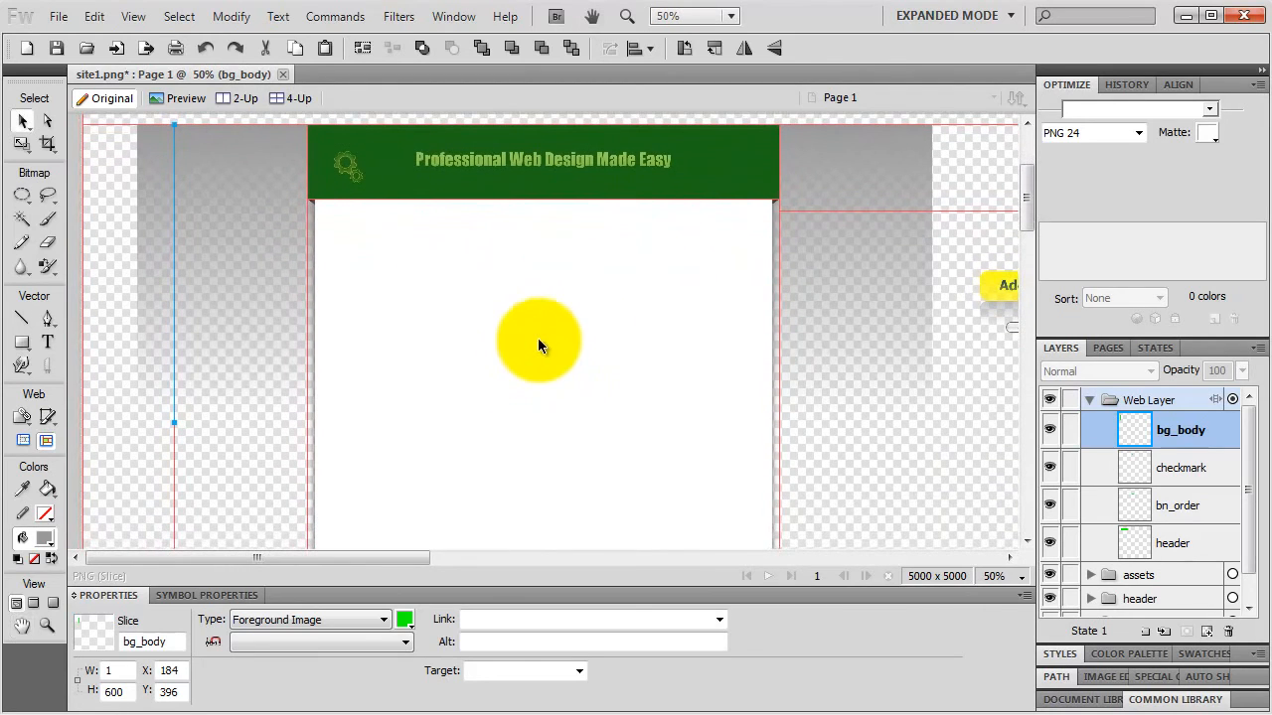
pyautogui.click(49, 416)
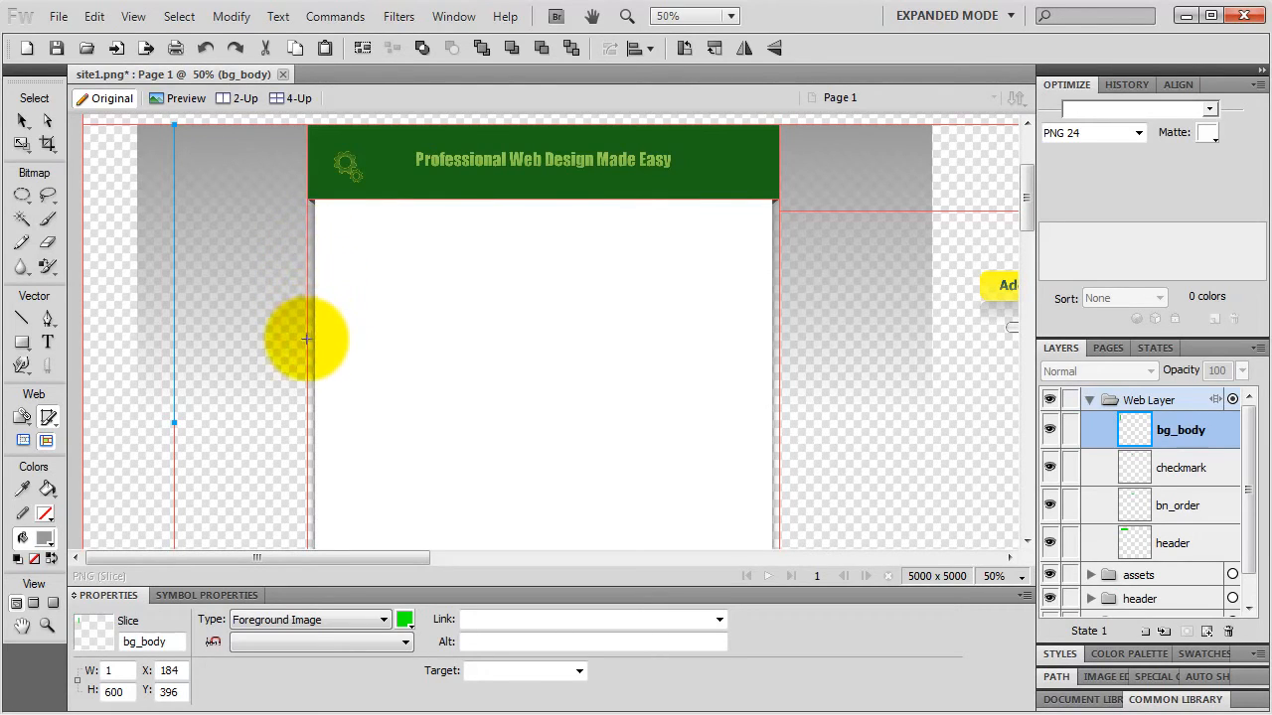
pyautogui.moveTo(307, 341); pyautogui.dragTo(781, 283)
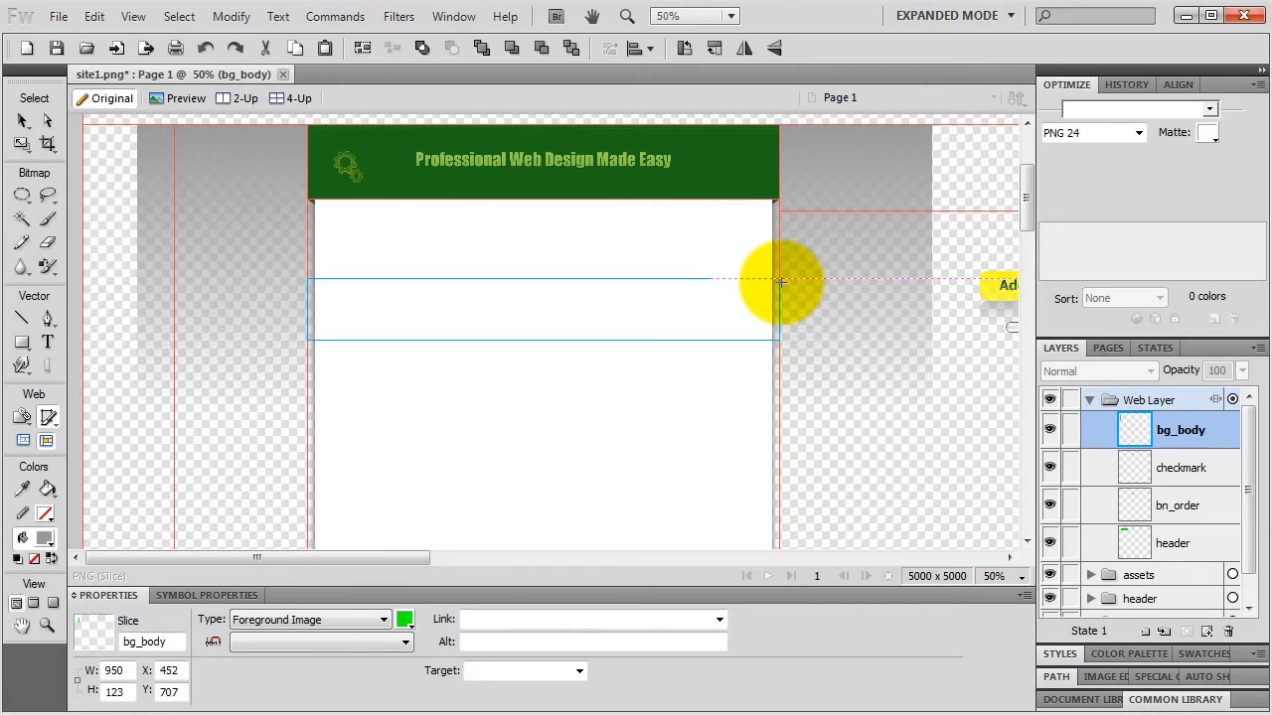
pyautogui.moveTo(781, 282); pyautogui.dragTo(781, 282)
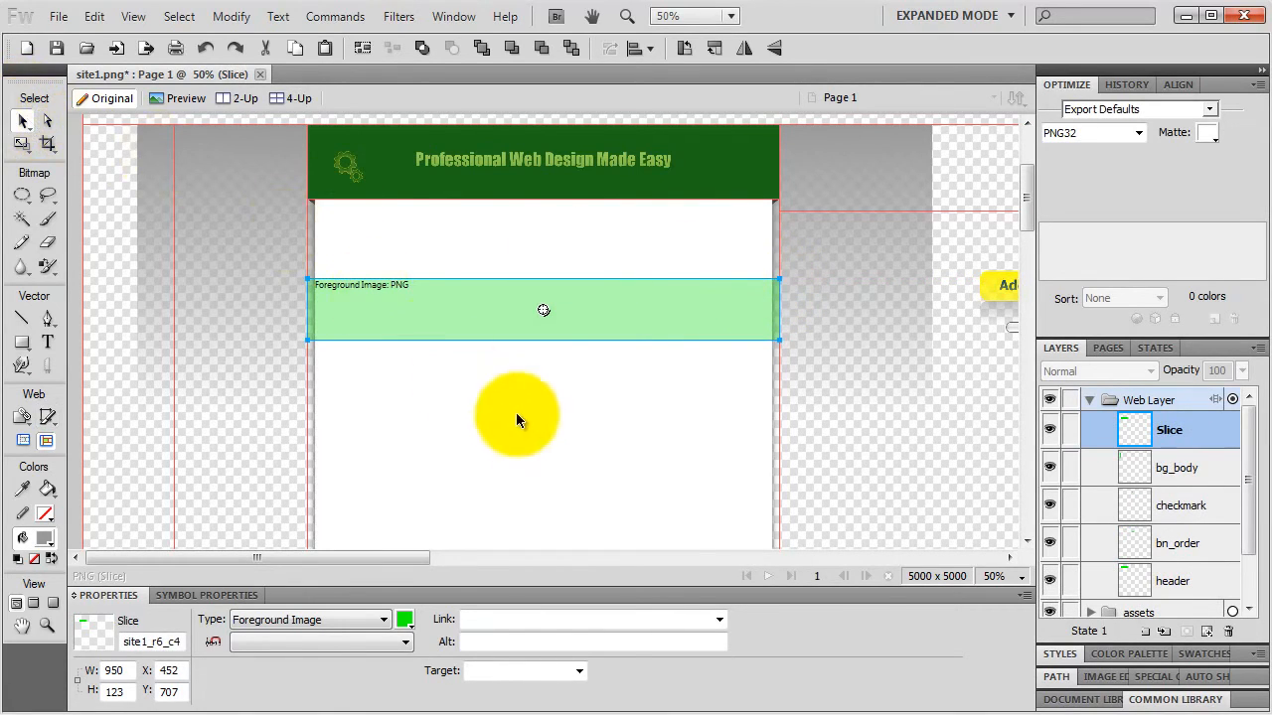
# - Move the content-width slice down to about Y 1629, just above the white content area's rounded lower corners
pyautogui.press('h')
pyautogui.moveTo(494, 440); pyautogui.dragTo(494, 268)
pyautogui.press('v')
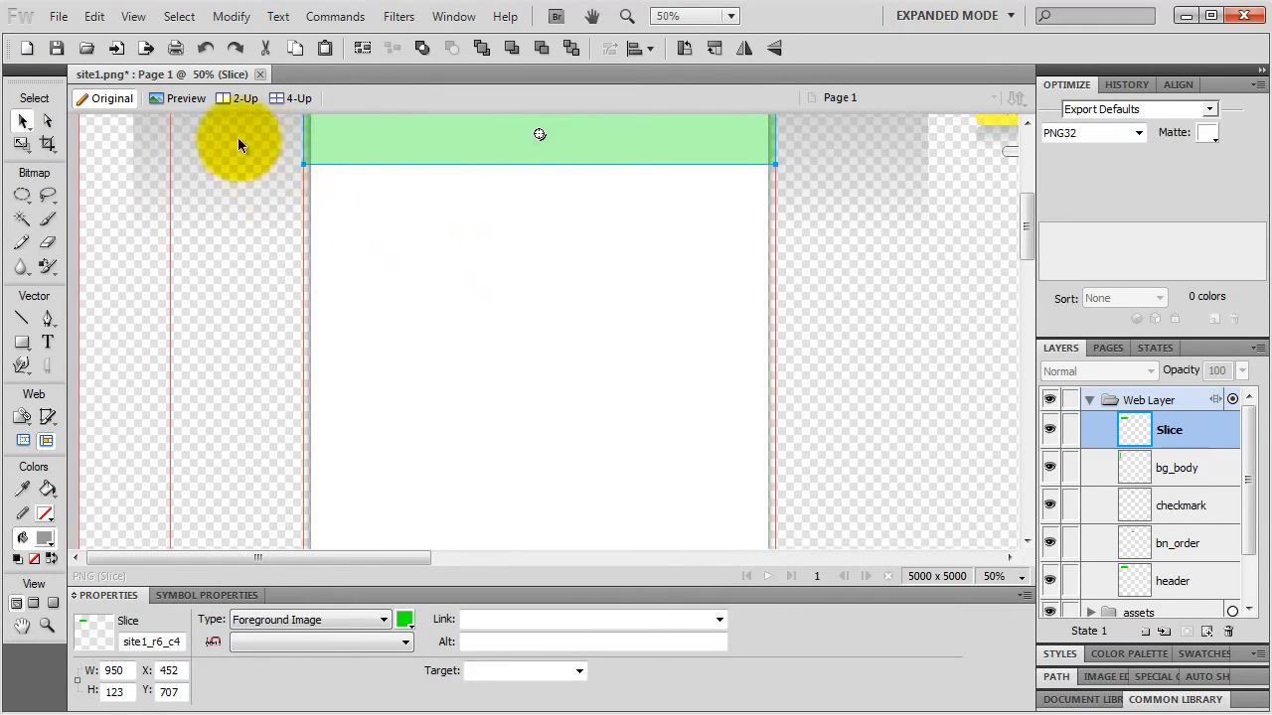
pyautogui.moveTo(389, 134); pyautogui.dragTo(370, 255)
pyautogui.press('space')
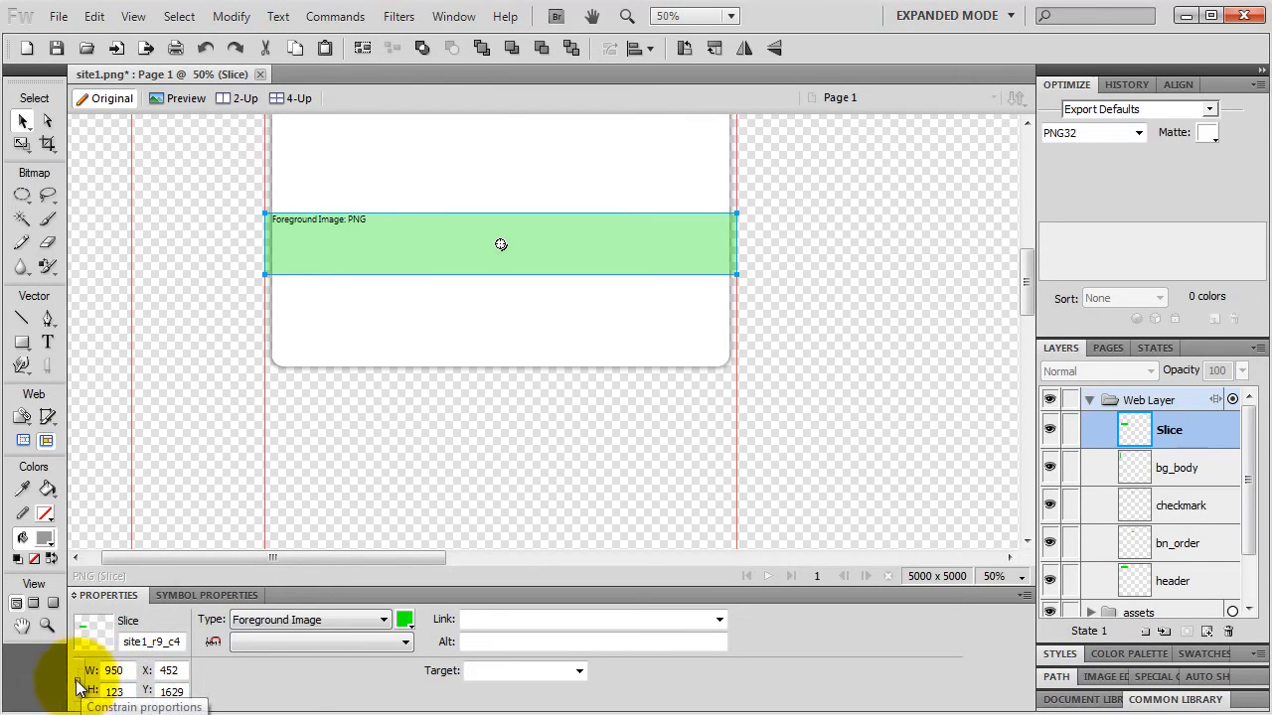
# - Set the content-width slice's height to 1 px and rename it bg_container
pyautogui.click(128, 693)
pyautogui.write('1')
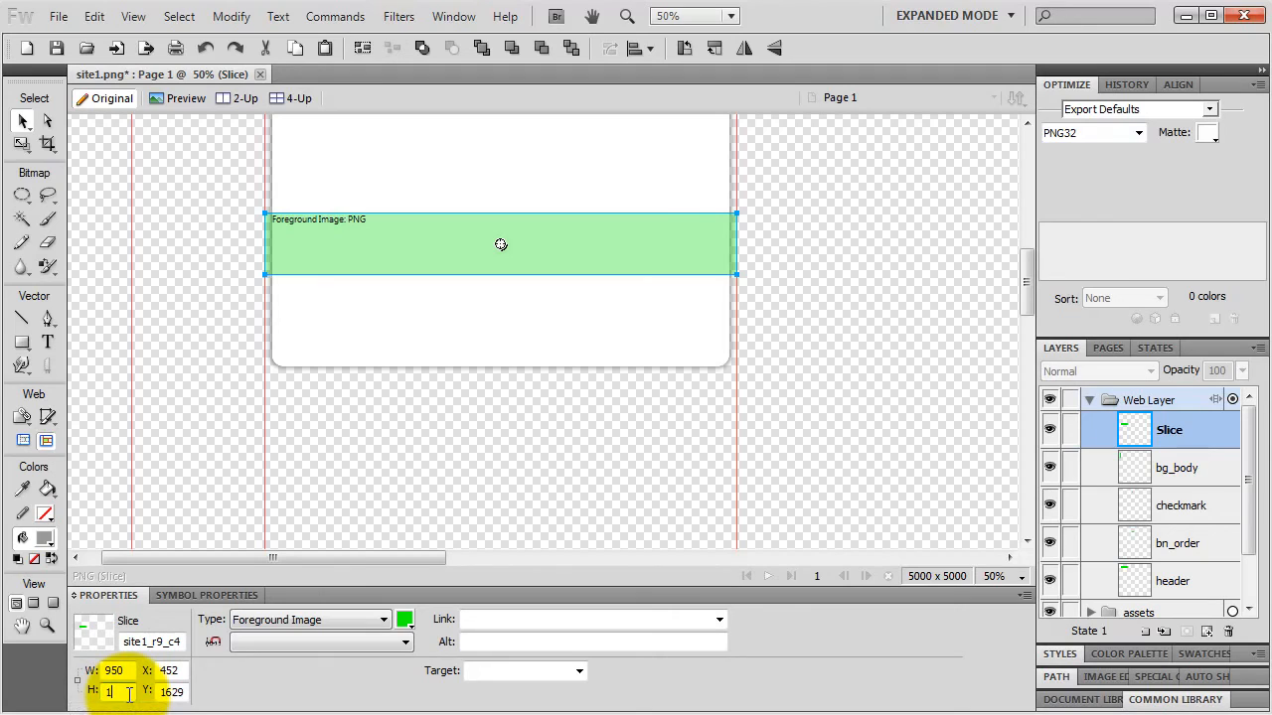
pyautogui.press('Return')
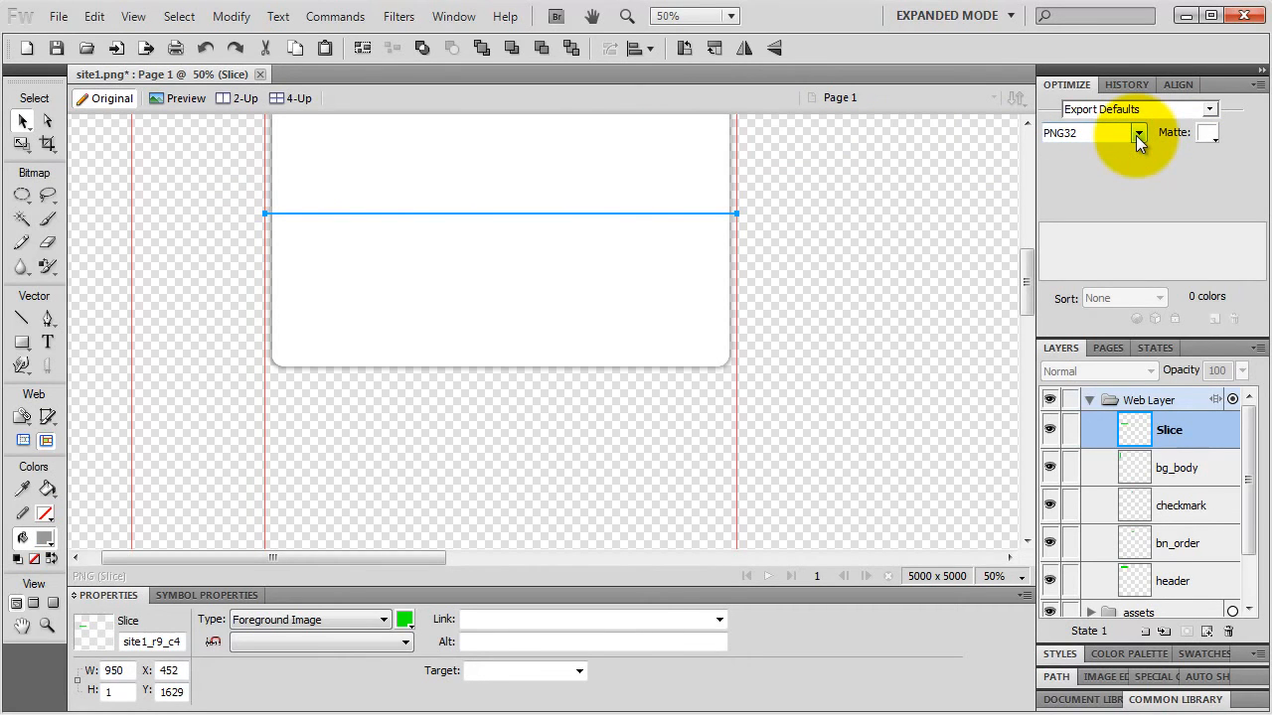
pyautogui.doubleClick(1180, 429)
pyautogui.write('bg')
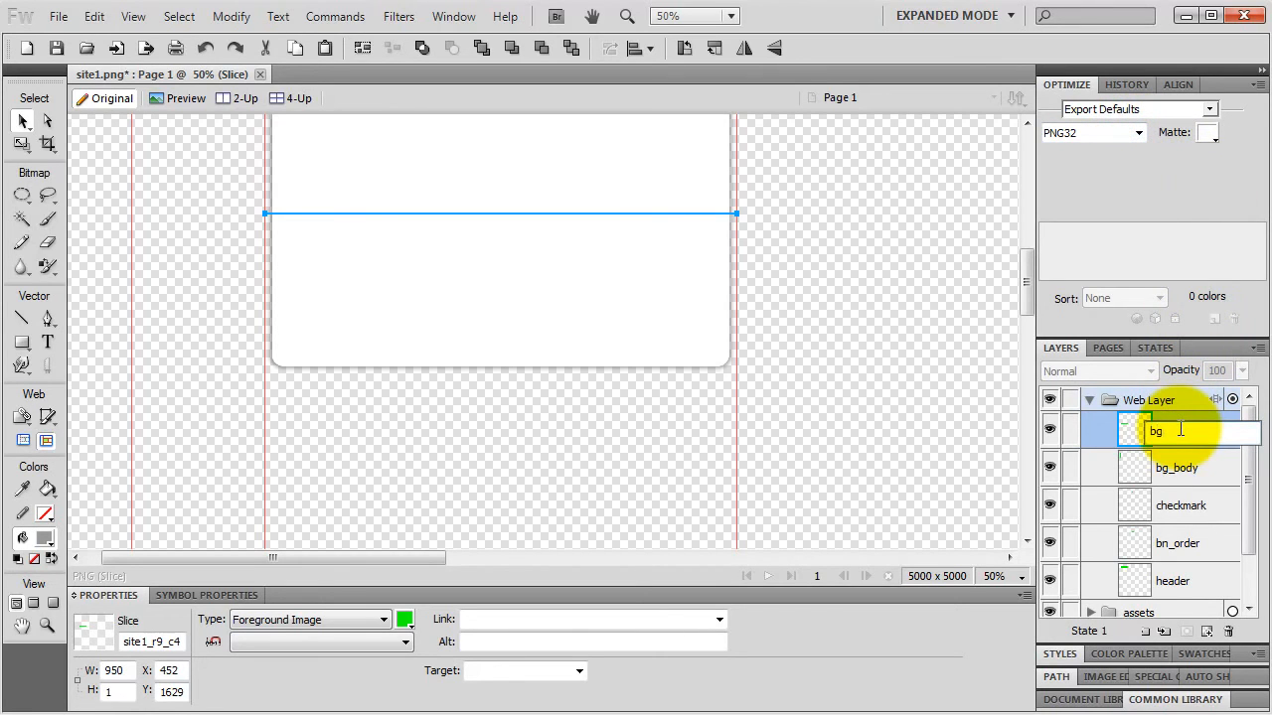
pyautogui.write('_container')
pyautogui.press('Return')
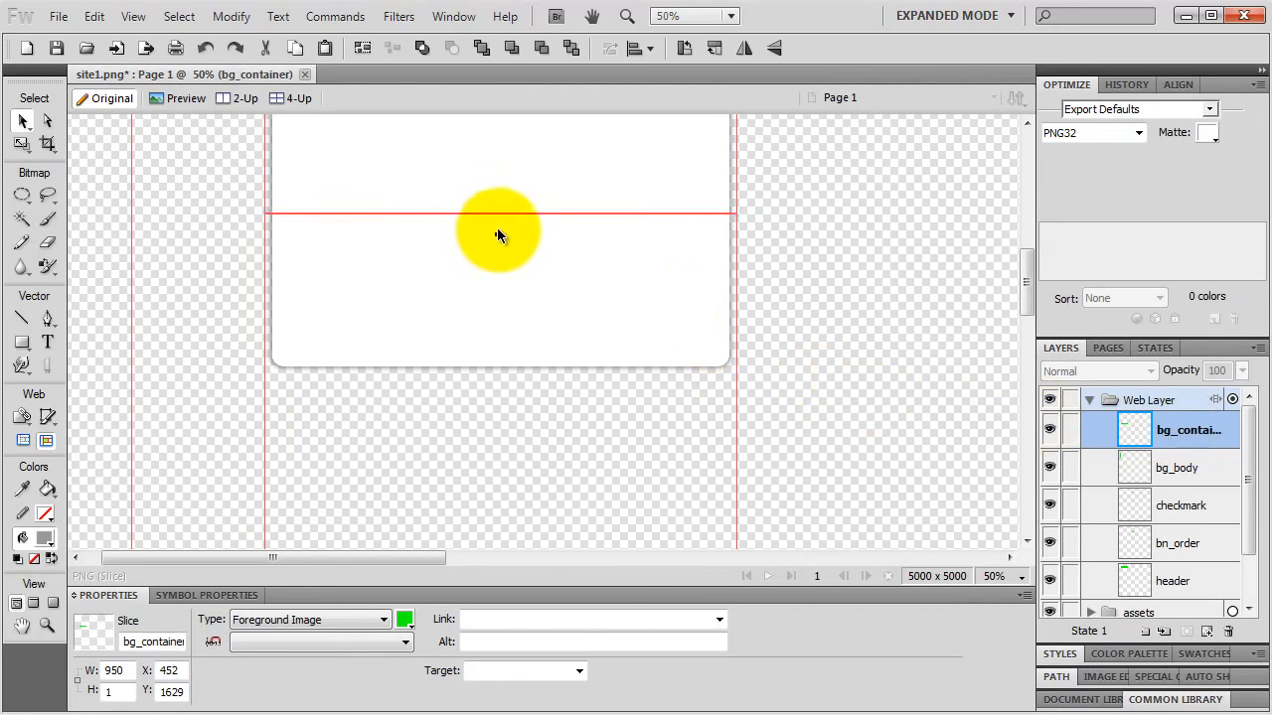
# - Export the bg_container slice as images only into the images folder
pyautogui.hotkey('ctrl', '=')
pyautogui.hotkey('ctrl', '=')
pyautogui.hotkey('ctrl', '=')
pyautogui.hotkey('ctrl', '=')
pyautogui.hotkey('ctrl', '=')
pyautogui.hotkey('ctrl', '=')
pyautogui.hotkey('ctrl', '=')
pyautogui.hotkey('ctrl', '=')
pyautogui.hotkey('ctrl', '=')
pyautogui.hotkey('ctrl', '=')
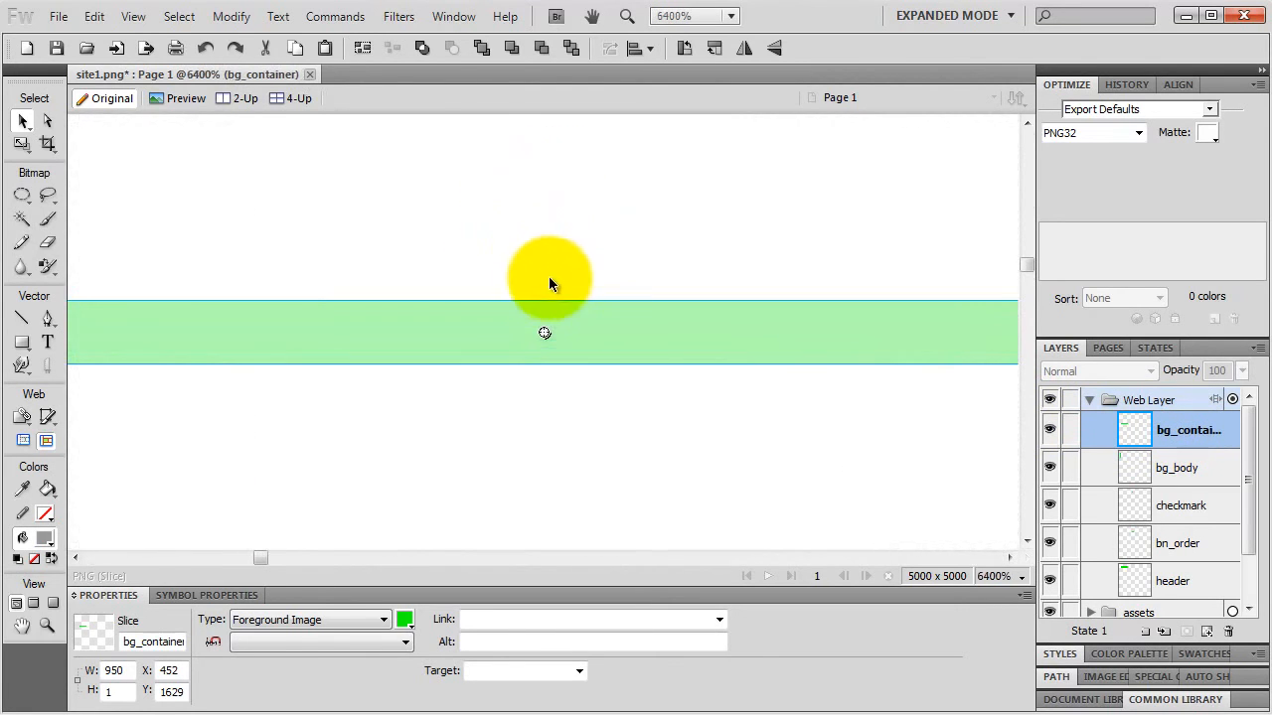
pyautogui.rightClick(618, 346)
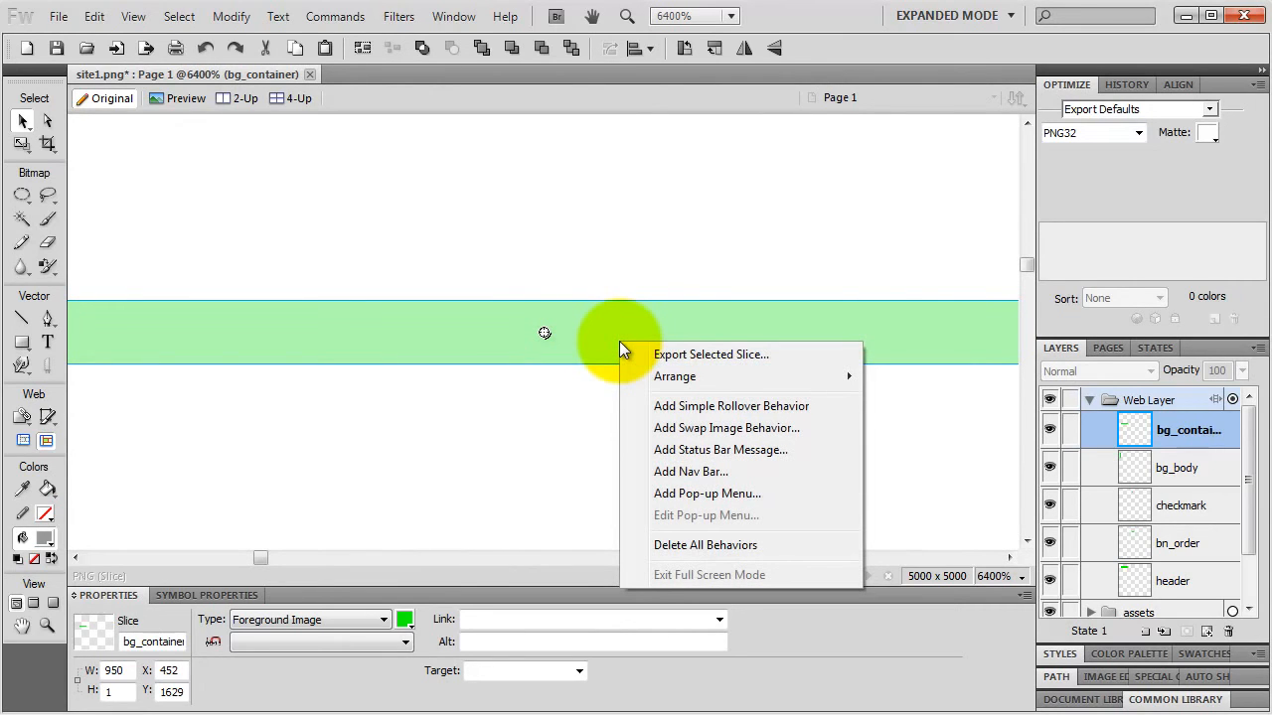
pyautogui.click(687, 360)
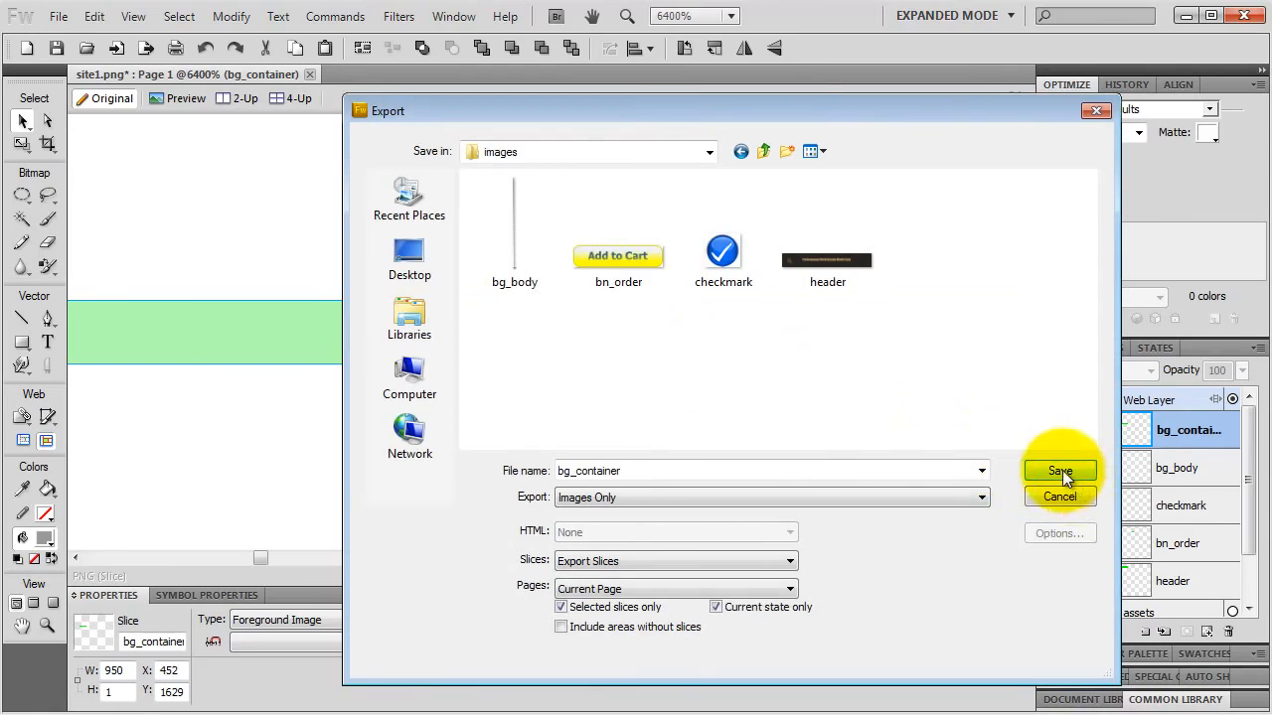
pyautogui.click(1060, 471)
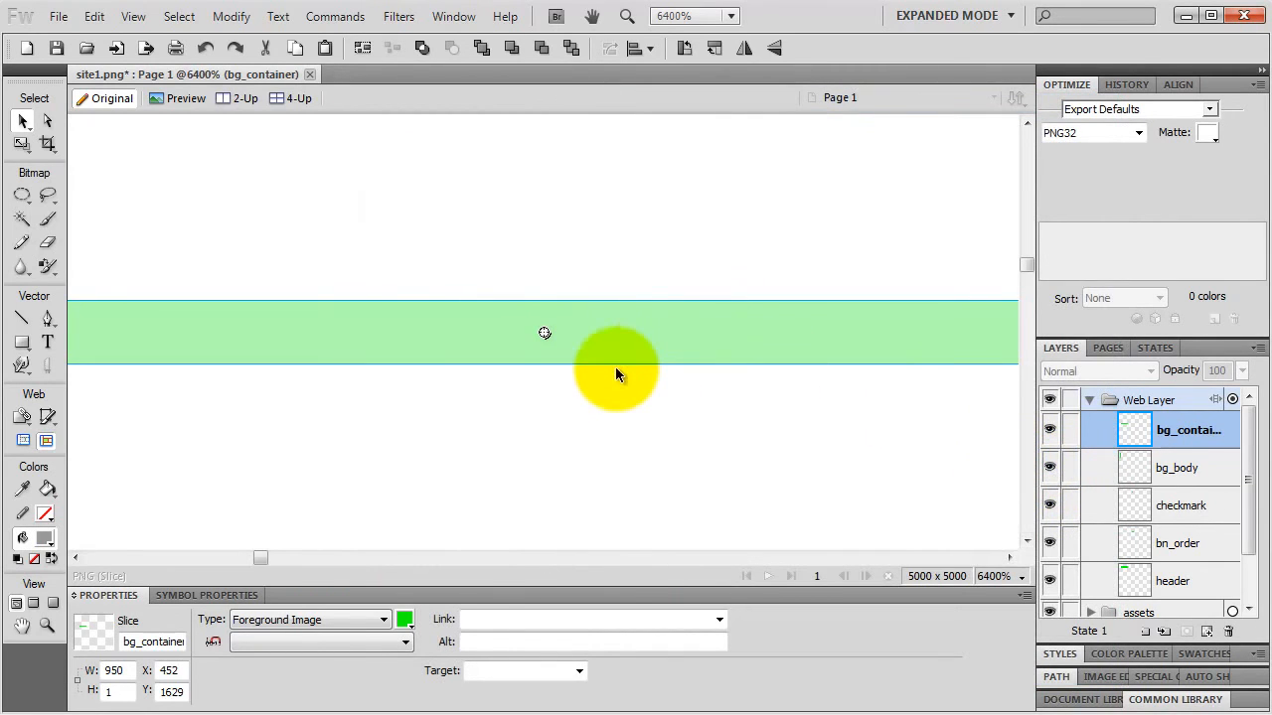
# - Draw a slice about 950 by 128 px across the white content area's lower rounded corners, including its side shadows
pyautogui.hotkey('ctrl', '-')
pyautogui.hotkey('ctrl', '-')
pyautogui.hotkey('ctrl', '-')
pyautogui.hotkey('ctrl', '-')
pyautogui.hotkey('ctrl', '-')
pyautogui.hotkey('ctrl', '-')
pyautogui.hotkey('ctrl', '-')
pyautogui.hotkey('ctrl', '-')
pyautogui.hotkey('ctrl', '-')
pyautogui.hotkey('ctrl', '-')
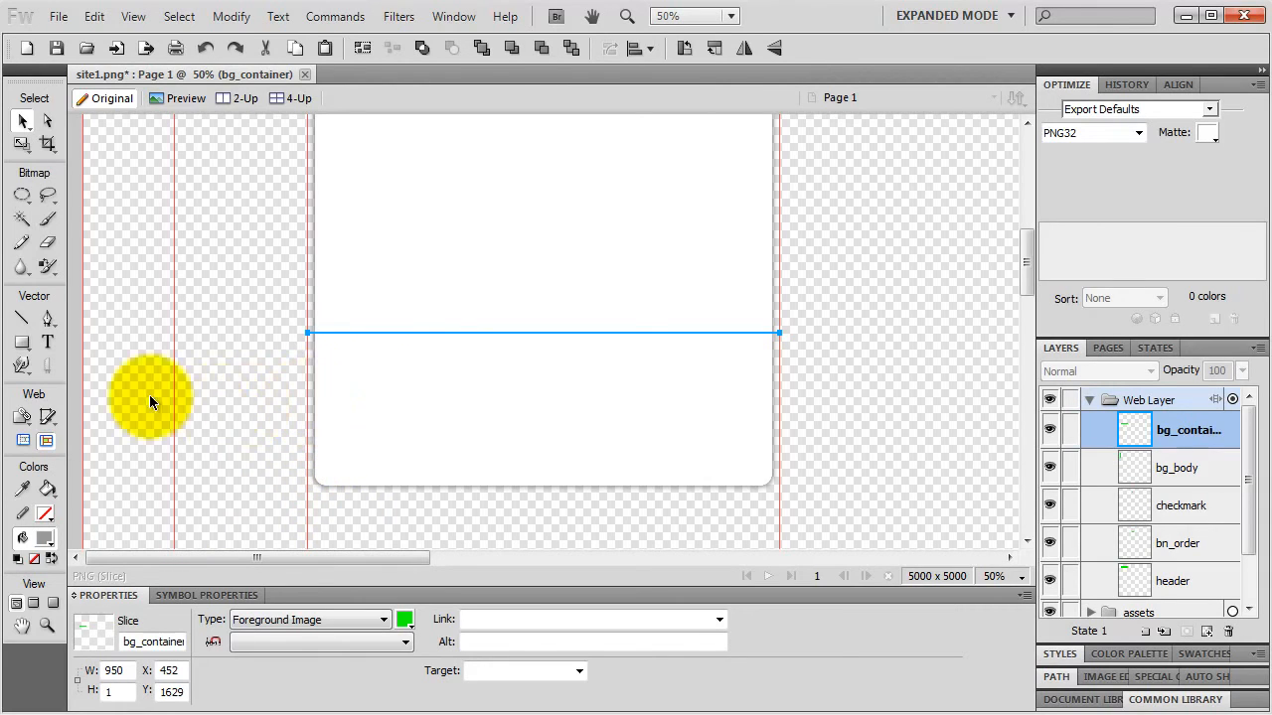
pyautogui.click(47, 417)
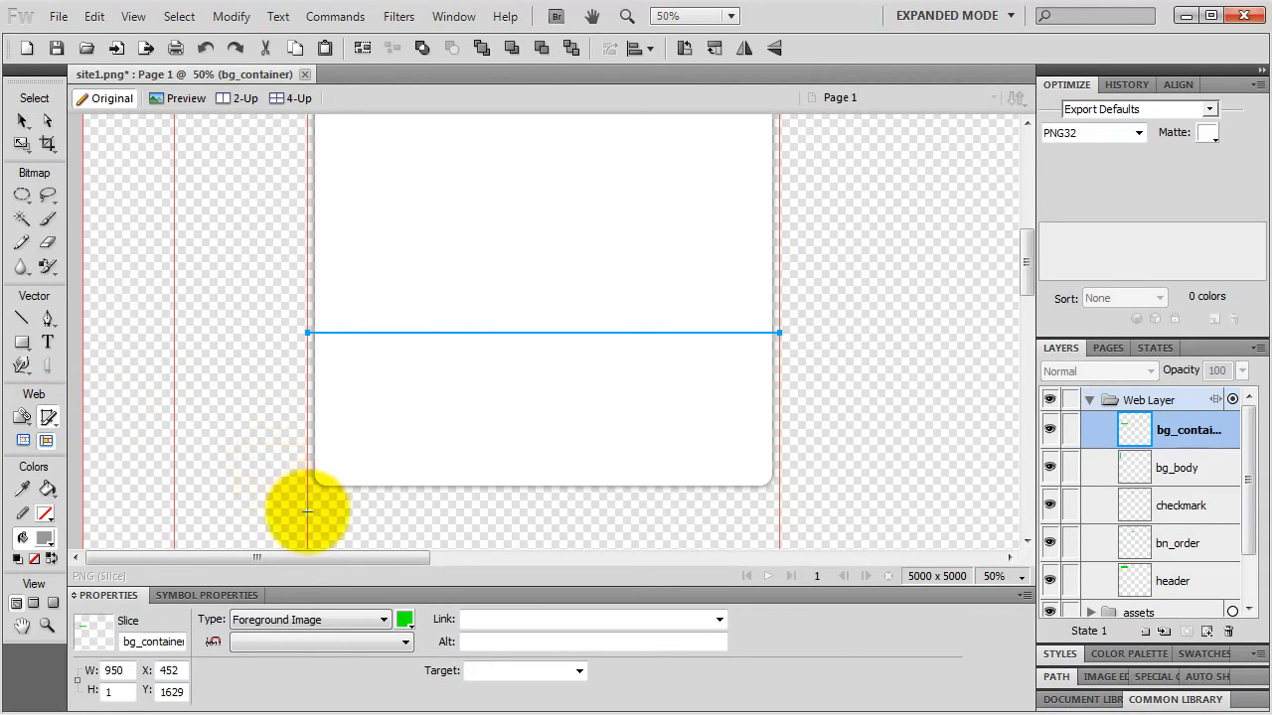
pyautogui.moveTo(307, 513); pyautogui.dragTo(779, 448)
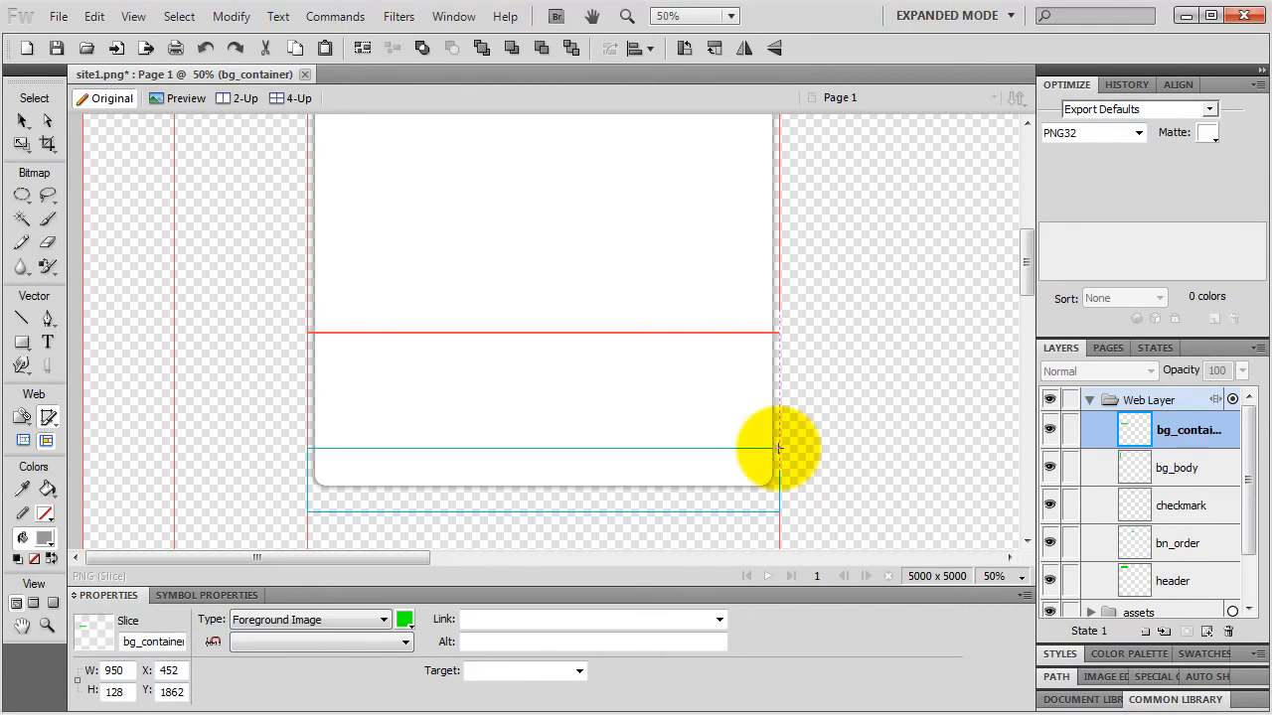
pyautogui.moveTo(779, 448); pyautogui.dragTo(779, 448)
pyautogui.click(21, 121)
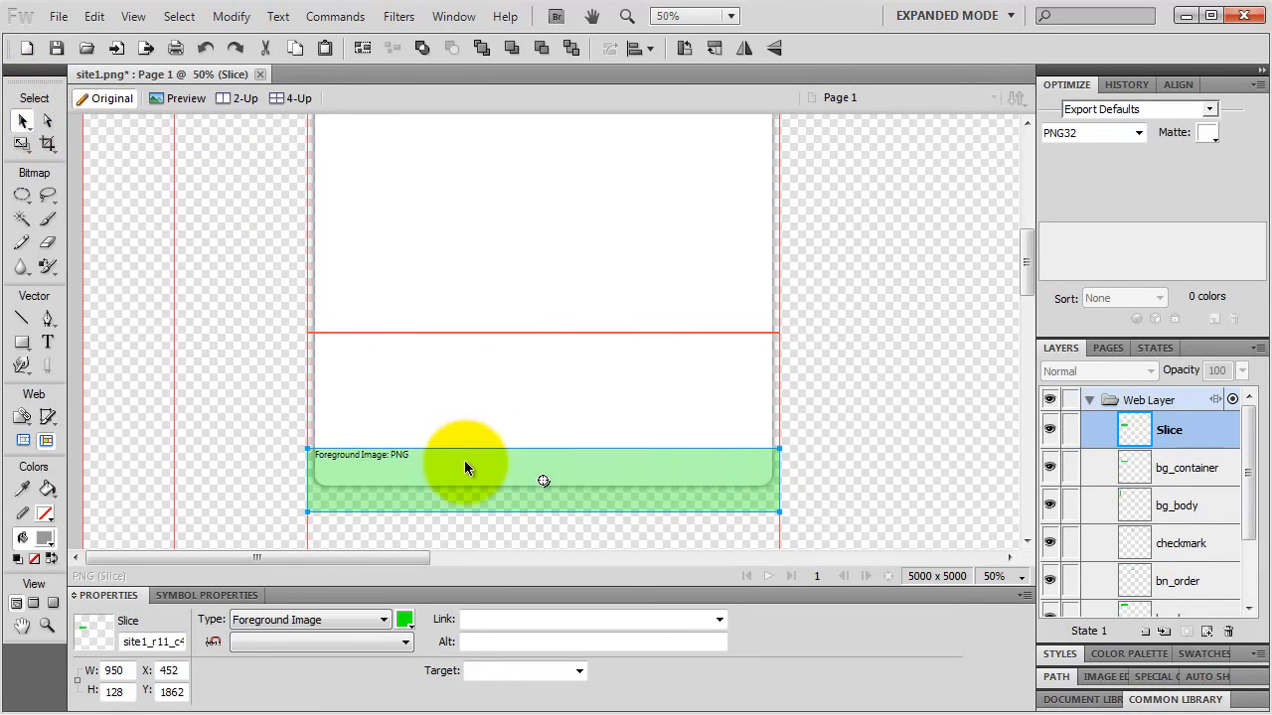
# - Set the lower-corner slice's height to 120 px and move it up to about Y 1838
pyautogui.click(125, 691)
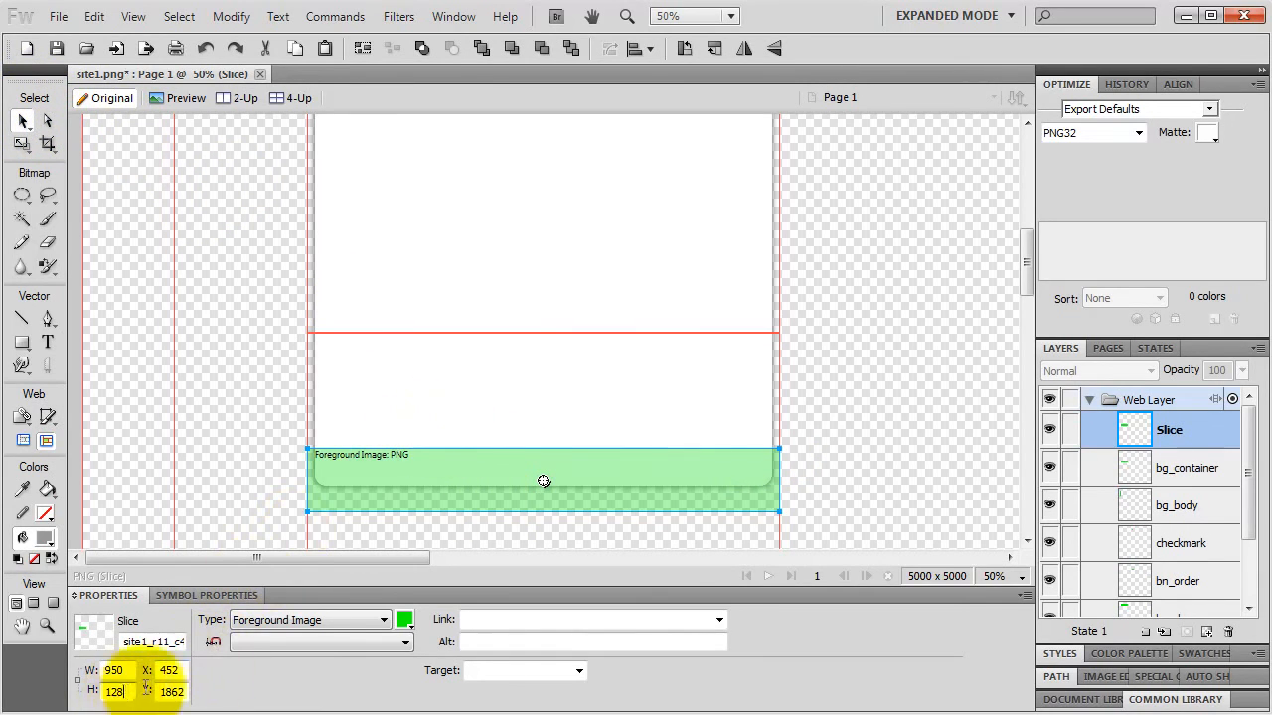
pyautogui.press('BackSpace')
pyautogui.write('0')
pyautogui.press('Return')
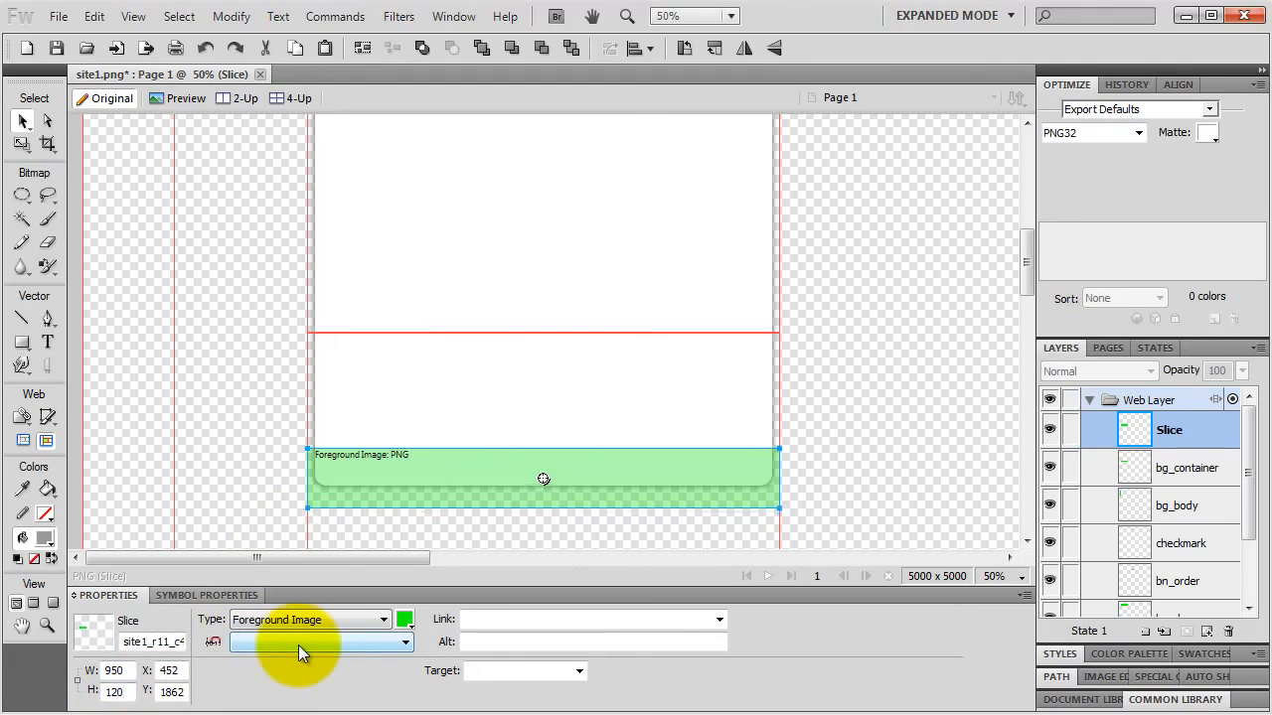
pyautogui.moveTo(442, 462); pyautogui.dragTo(442, 450)
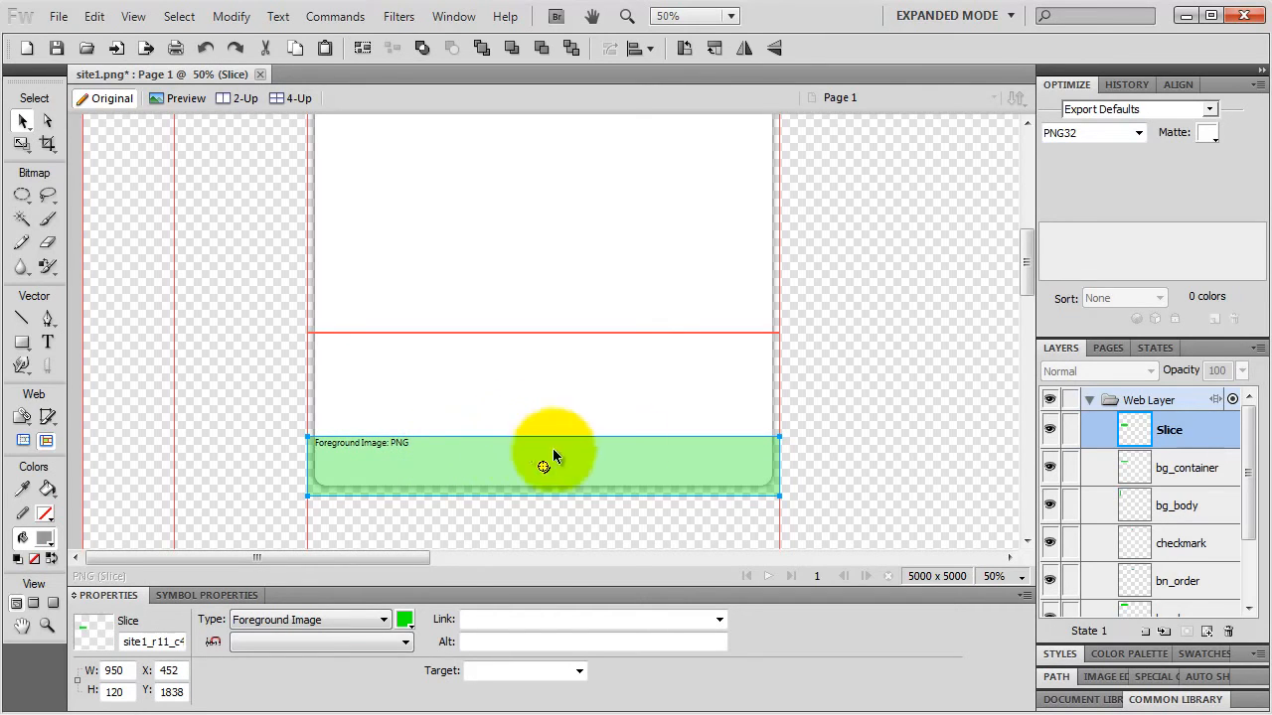
# - Rename the lower-corner slice as bg_footer and set its export file format to PNG 24
pyautogui.doubleClick(1169, 433)
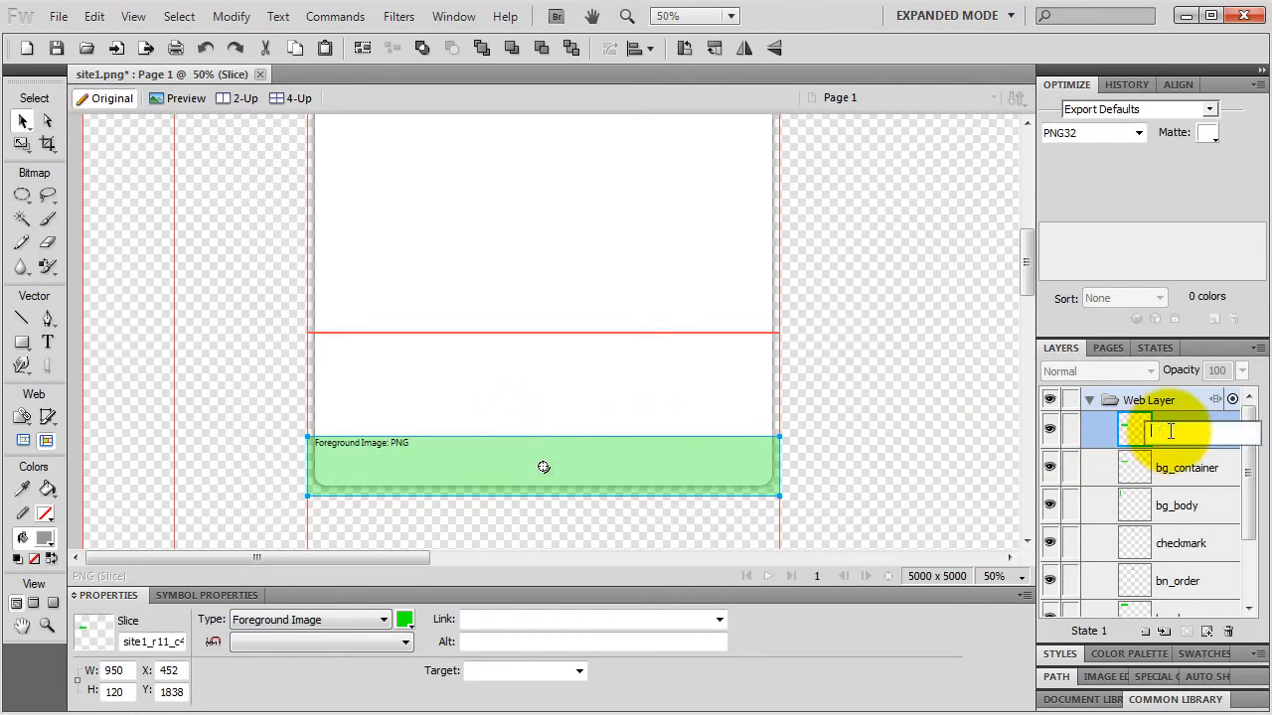
pyautogui.write('bg_')
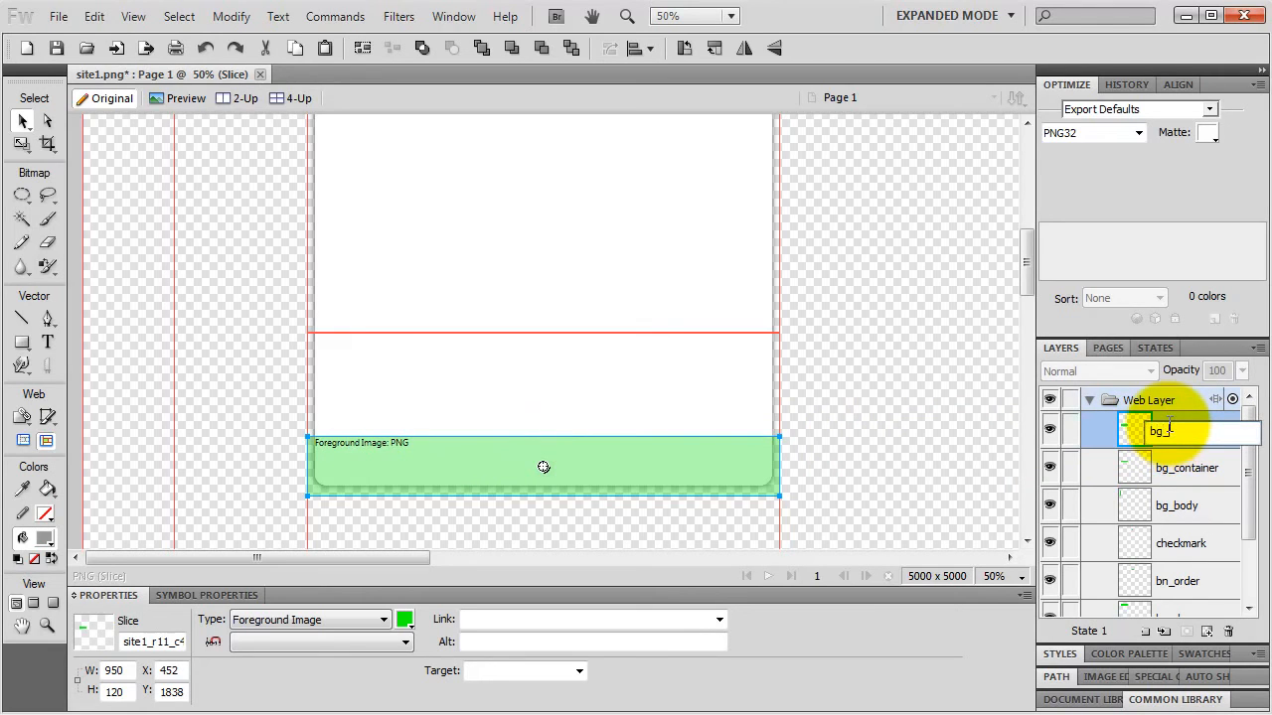
pyautogui.write('footer')
pyautogui.press('Return')
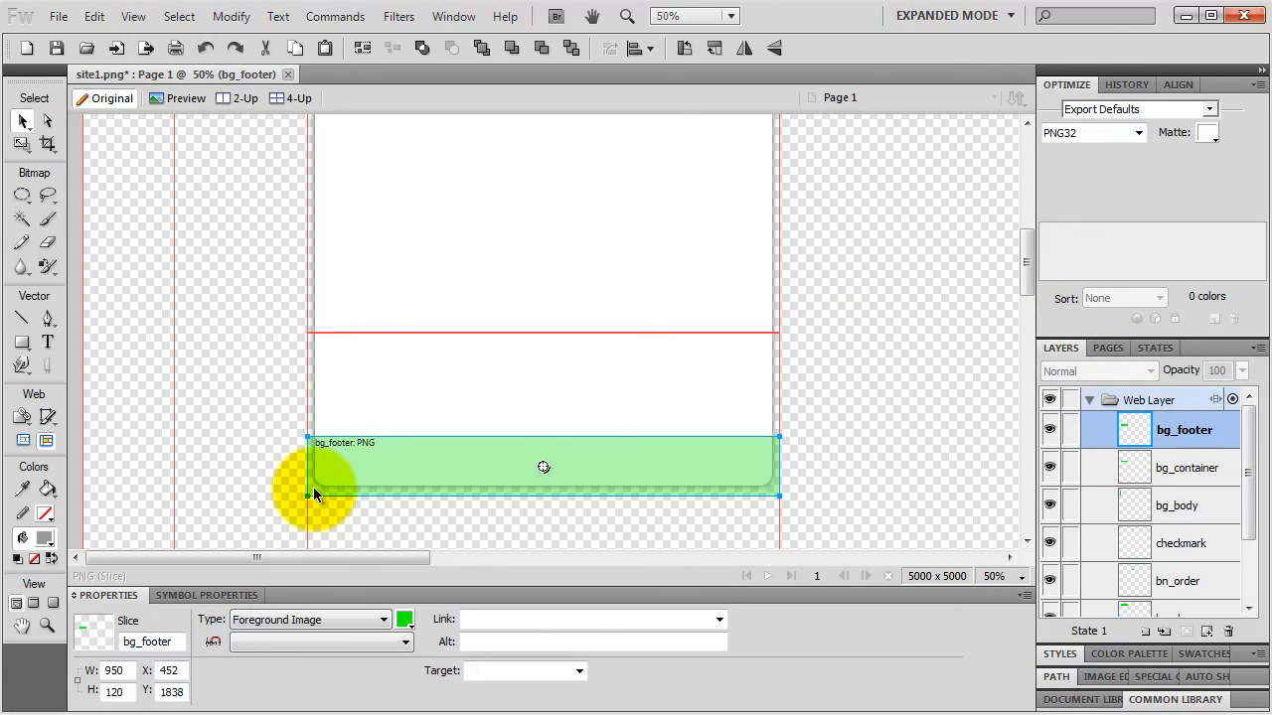
pyautogui.click(1121, 134)
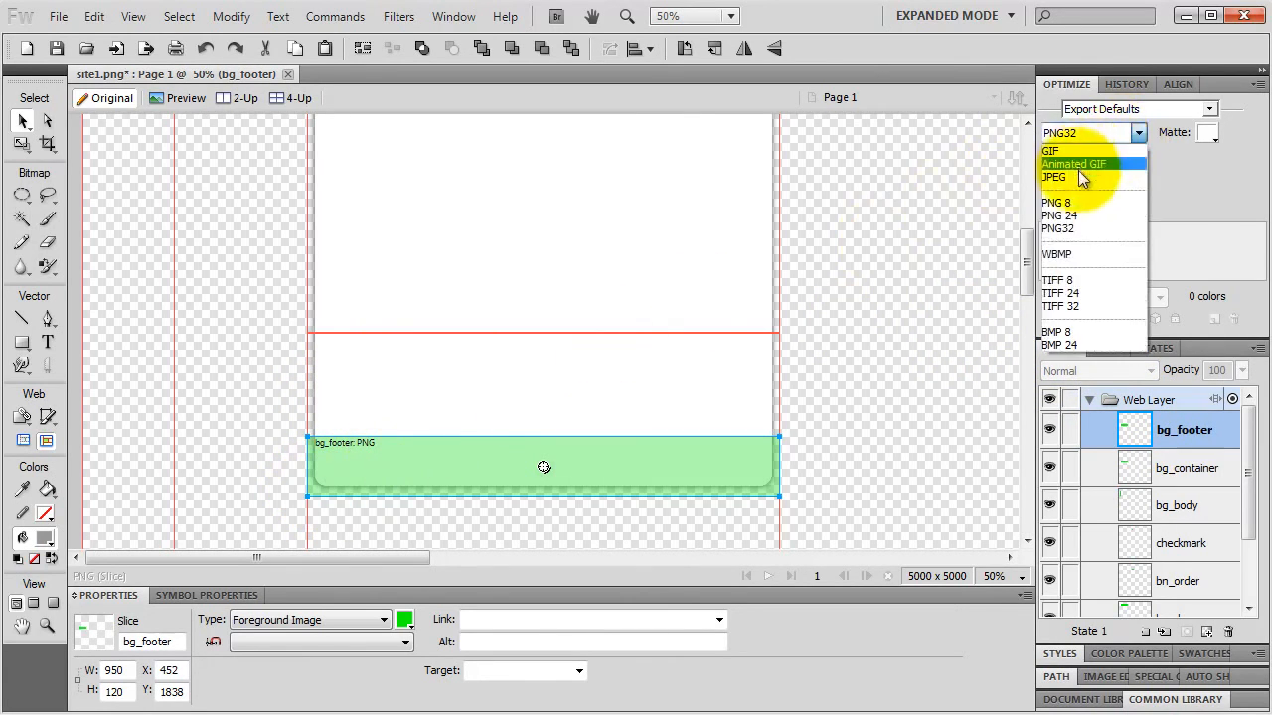
pyautogui.click(1069, 214)
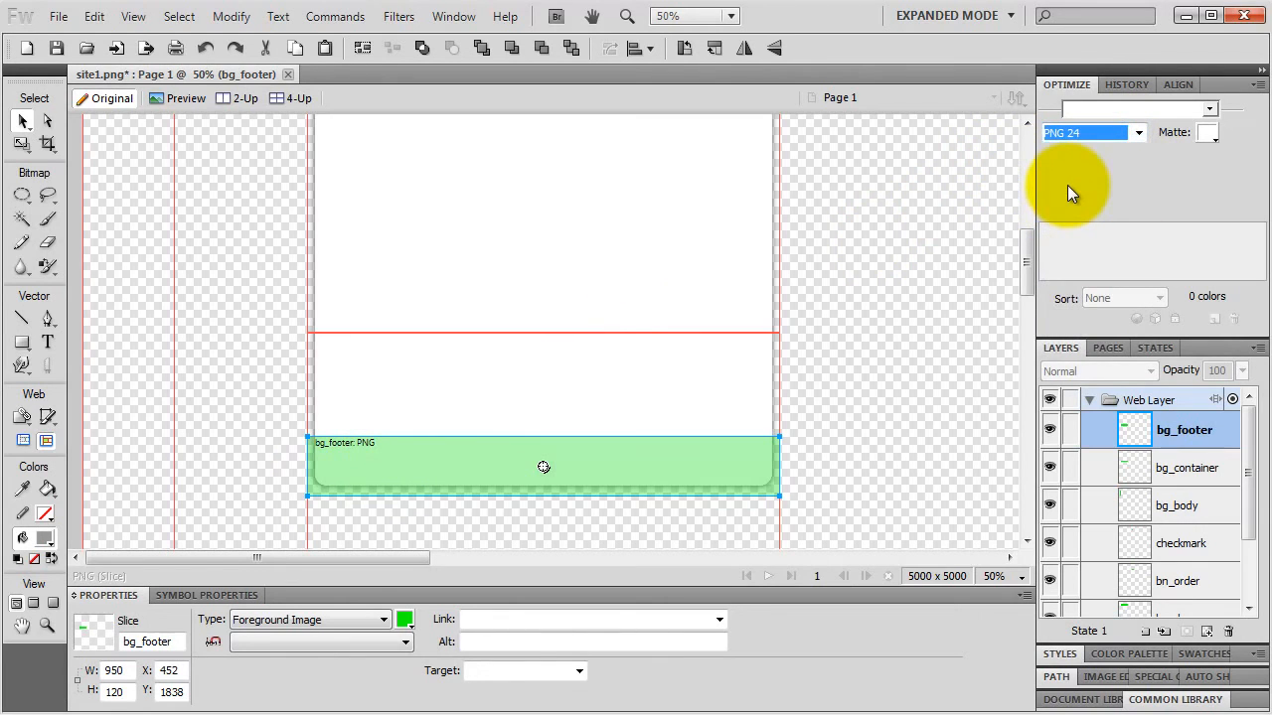
# - Export the bg_footer slice as images only into the images folder
pyautogui.rightClick(616, 459)
pyautogui.click(664, 474)
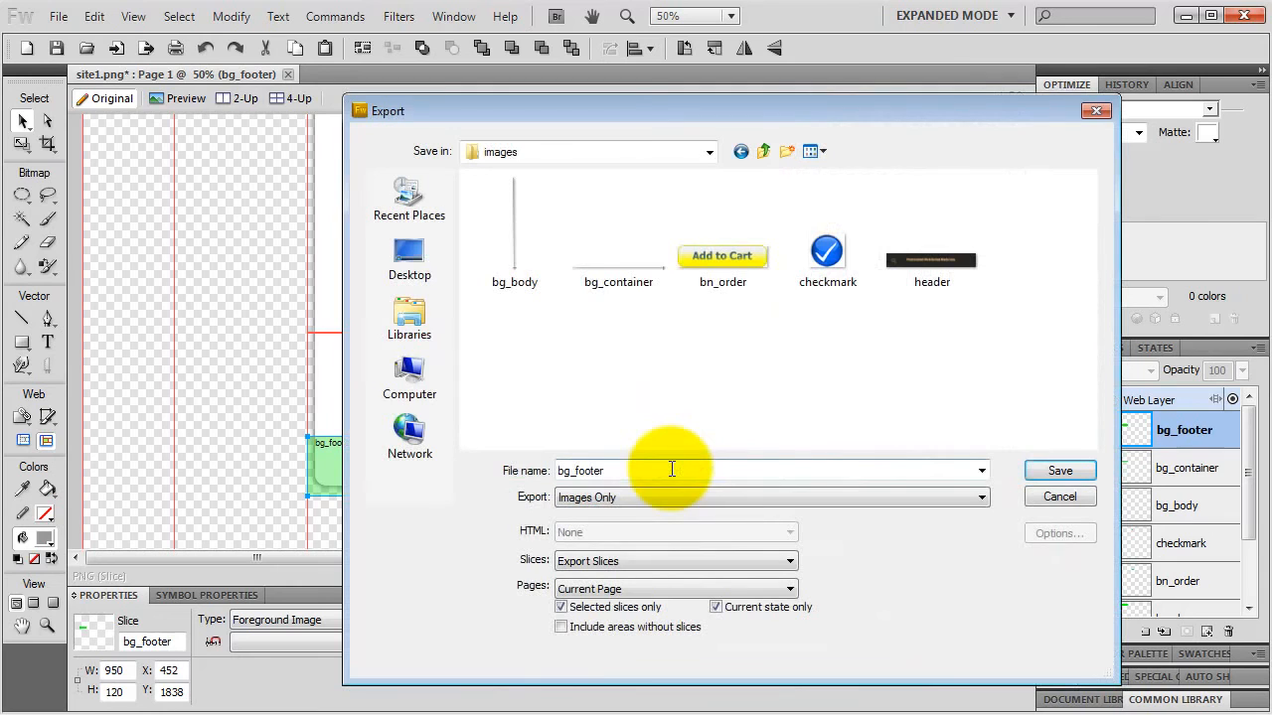
pyautogui.click(1053, 469)
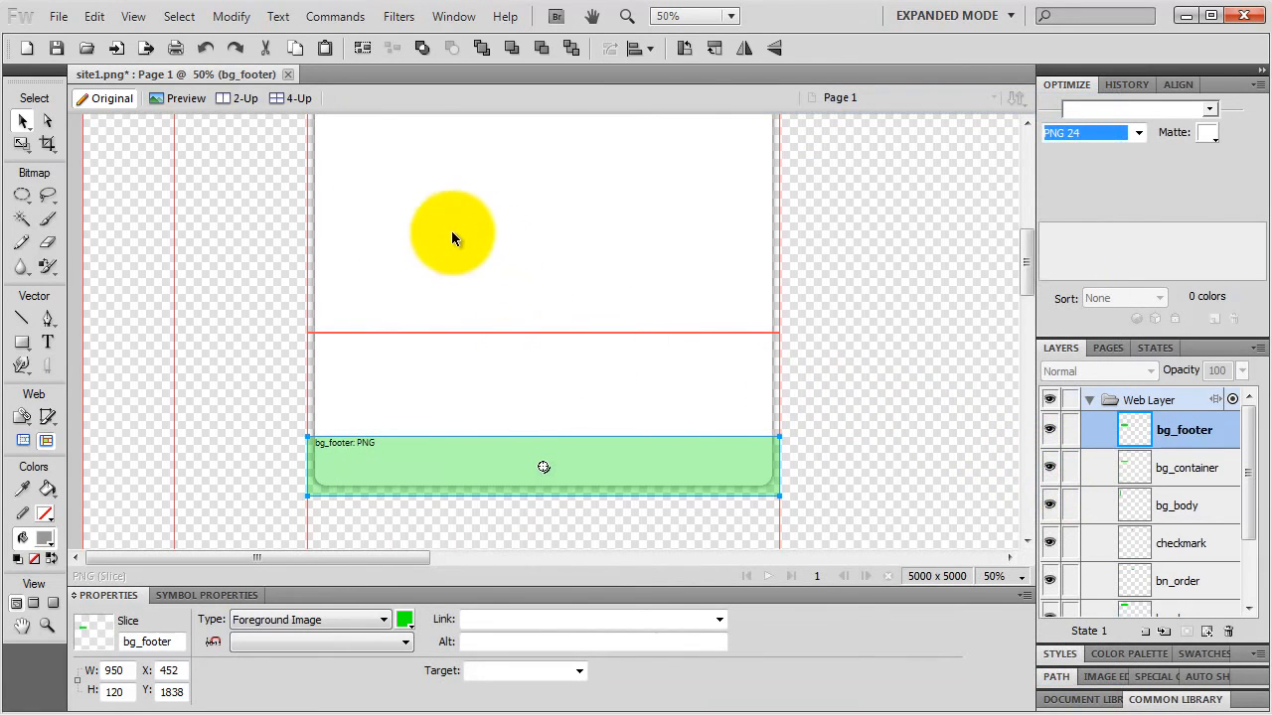
# - Draw a slice about 950 by 192 px over the green banner and the top of the white content area
pyautogui.press('space')
pyautogui.moveTo(519, 187); pyautogui.dragTo(518, 365)
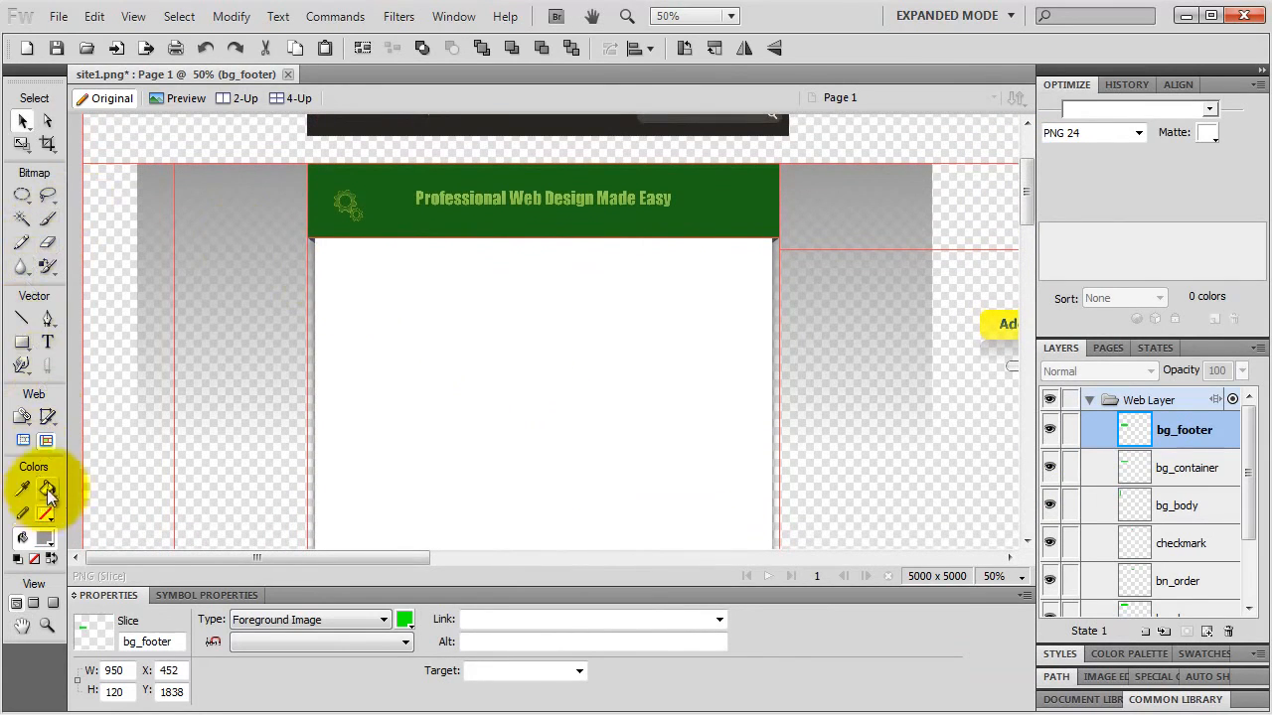
pyautogui.click(46, 417)
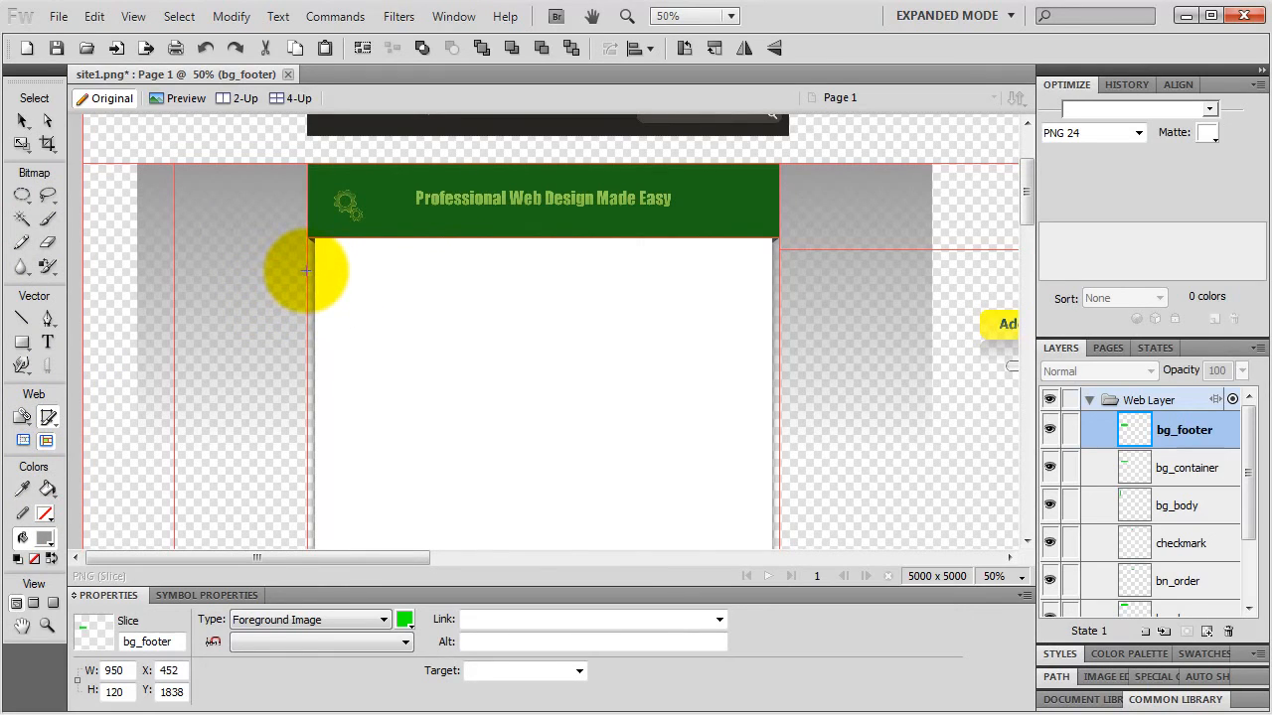
pyautogui.moveTo(307, 264); pyautogui.dragTo(779, 165)
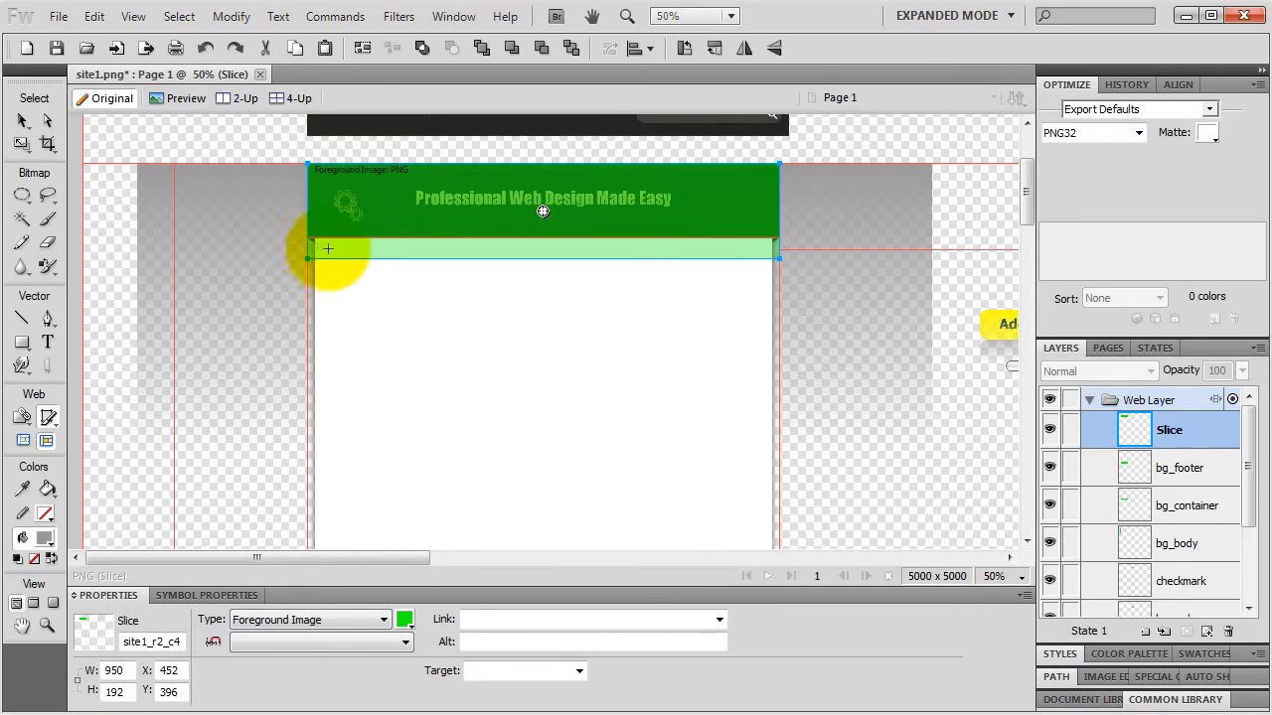
# - Set the banner-area slice's height to 165 px
pyautogui.doubleClick(117, 691)
pyautogui.write('160')
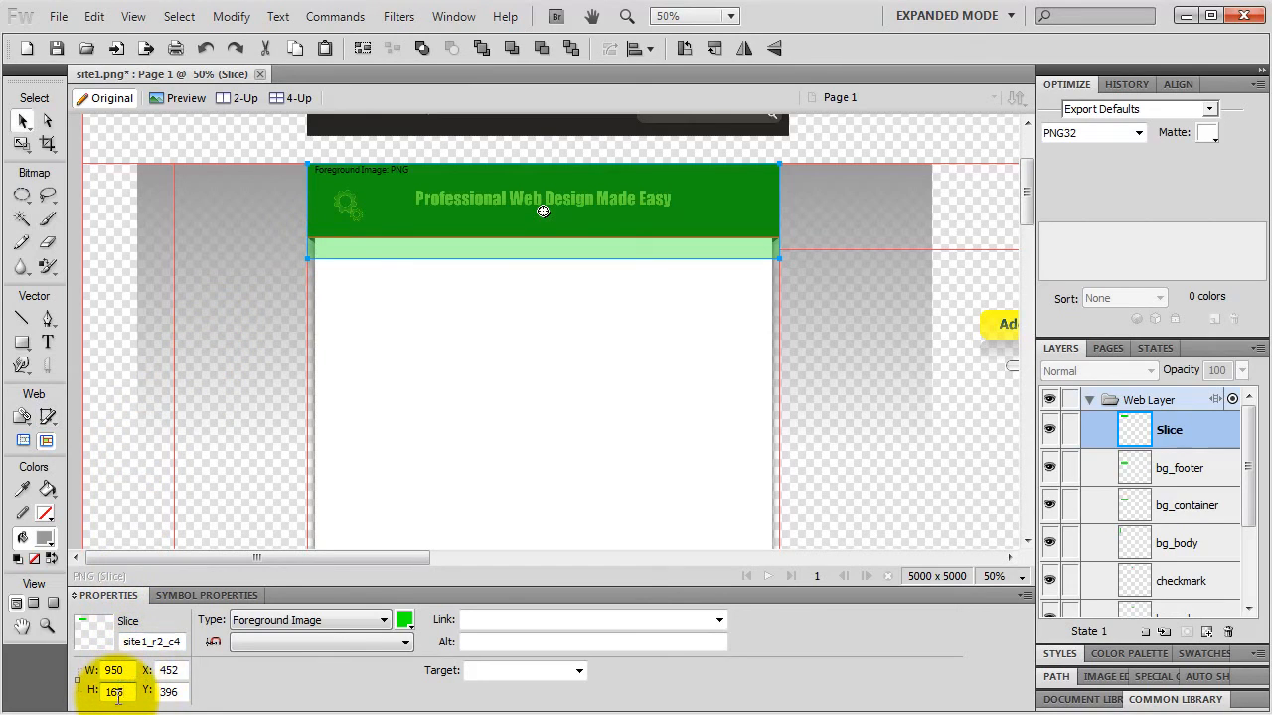
pyautogui.press('Return')
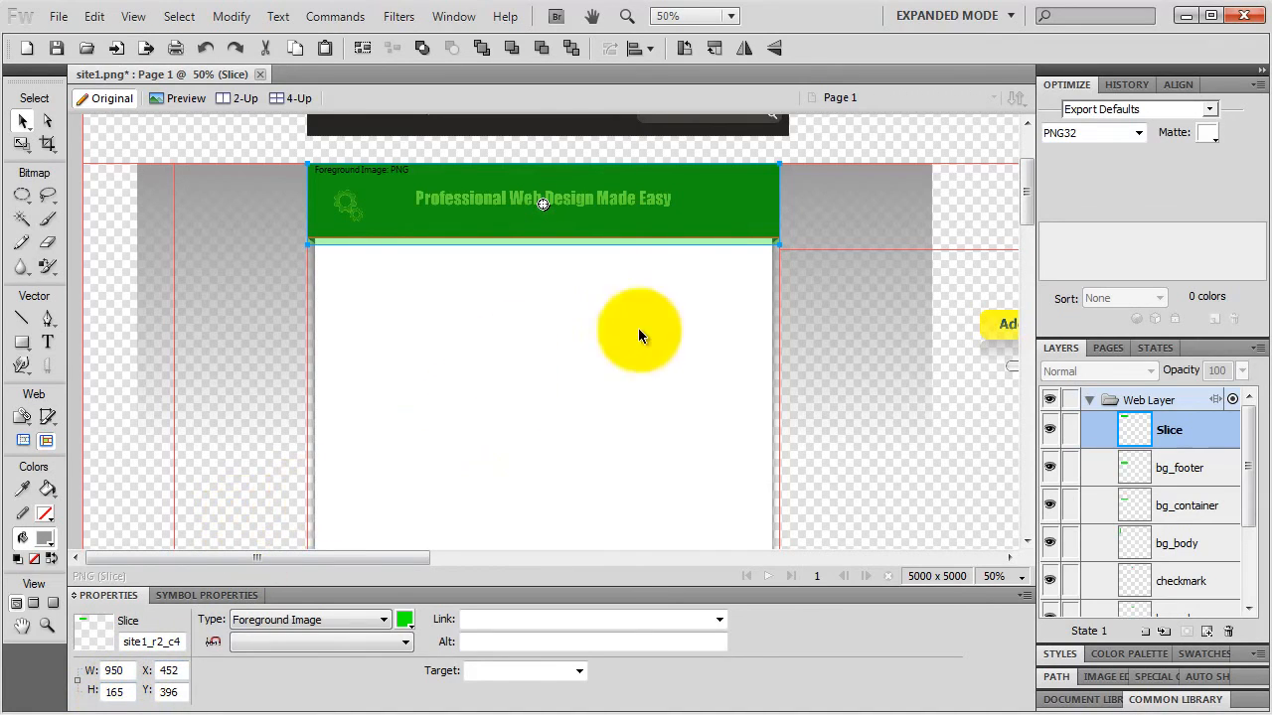
# - Rename the banner-area slice as bg_header and set its export file format to PNG 24
pyautogui.doubleClick(1165, 429)
pyautogui.write('bg')
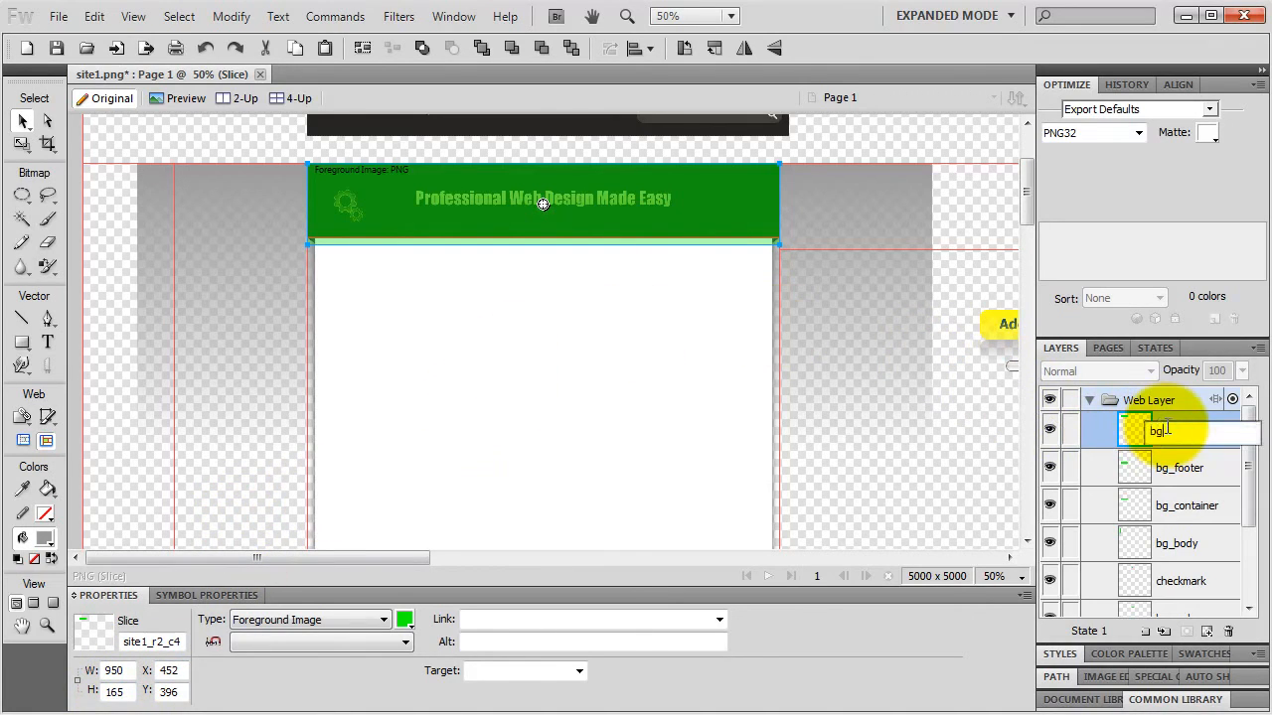
pyautogui.write('_header')
pyautogui.press('Return')
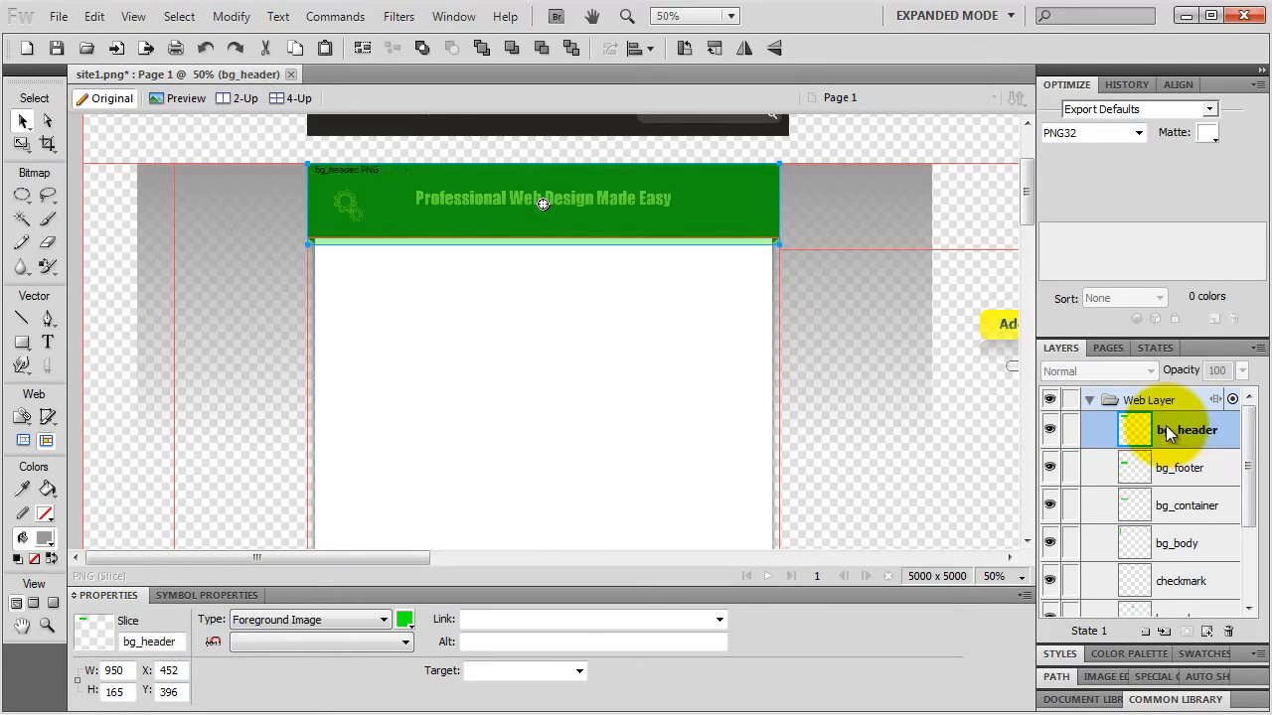
pyautogui.click(1138, 132)
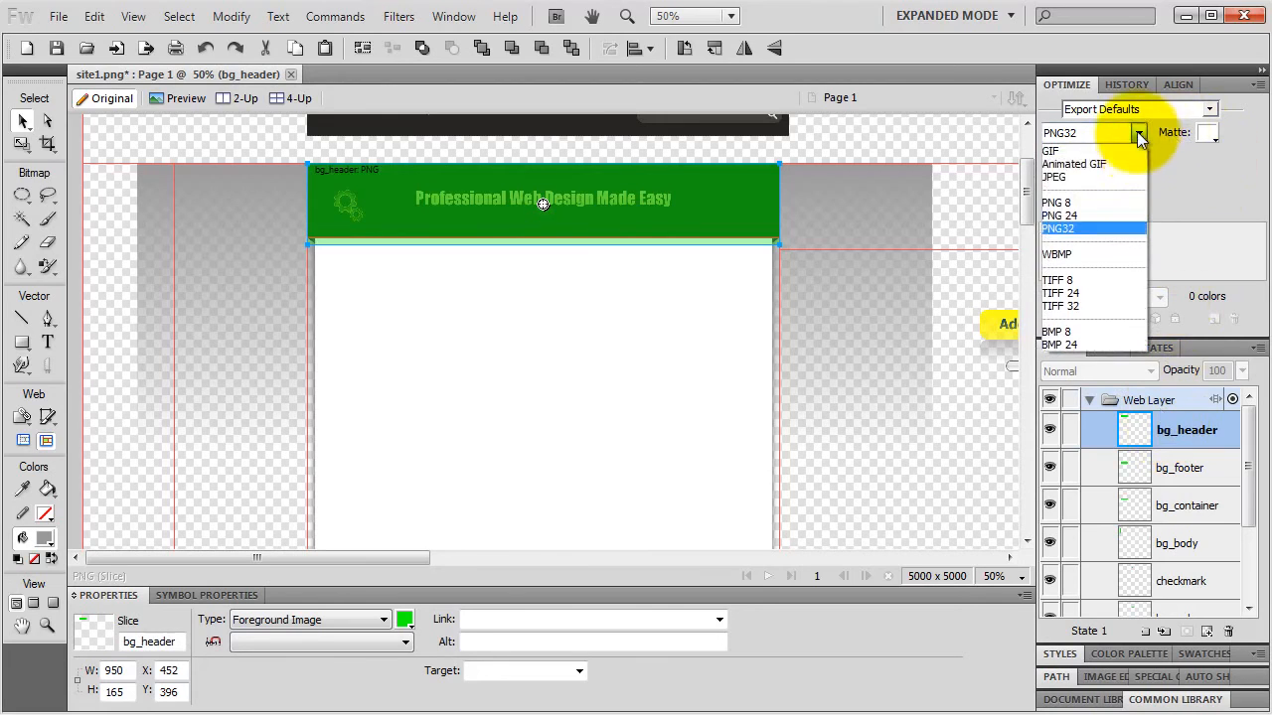
pyautogui.click(1098, 216)
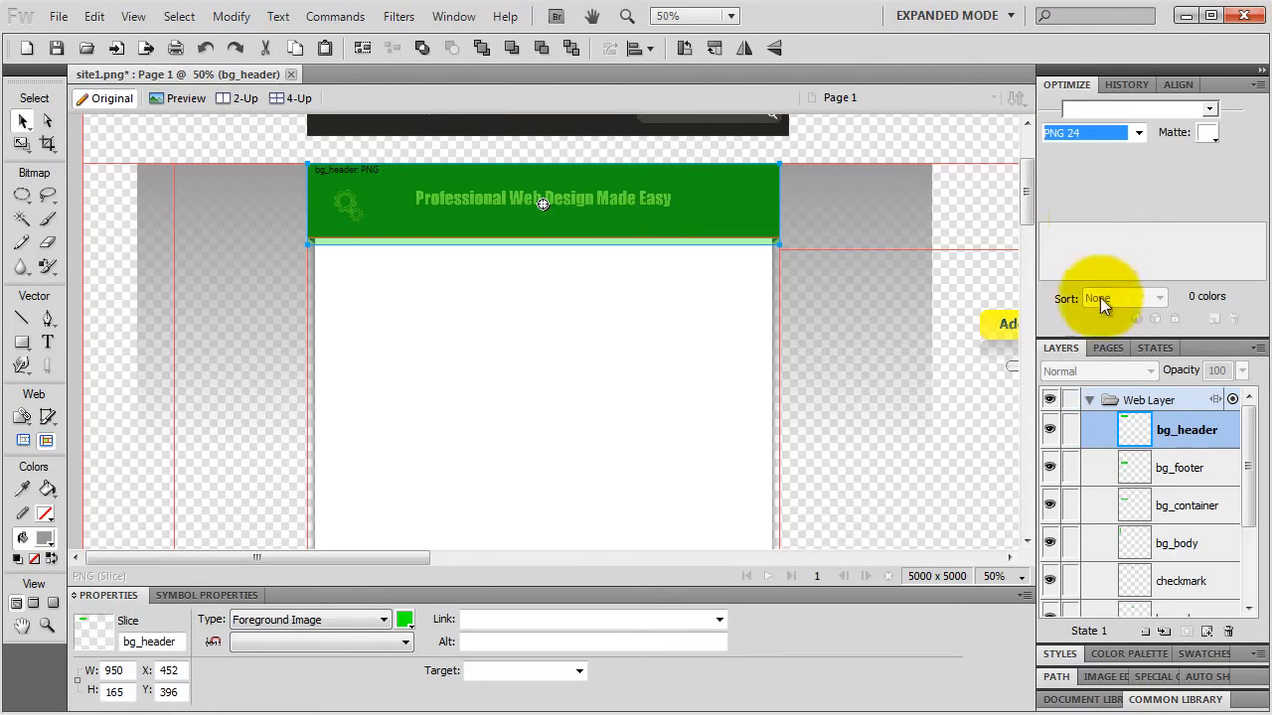
# - Hide the header layer so only the background artwork lies beneath the bg_header slice
pyautogui.click(1089, 400)
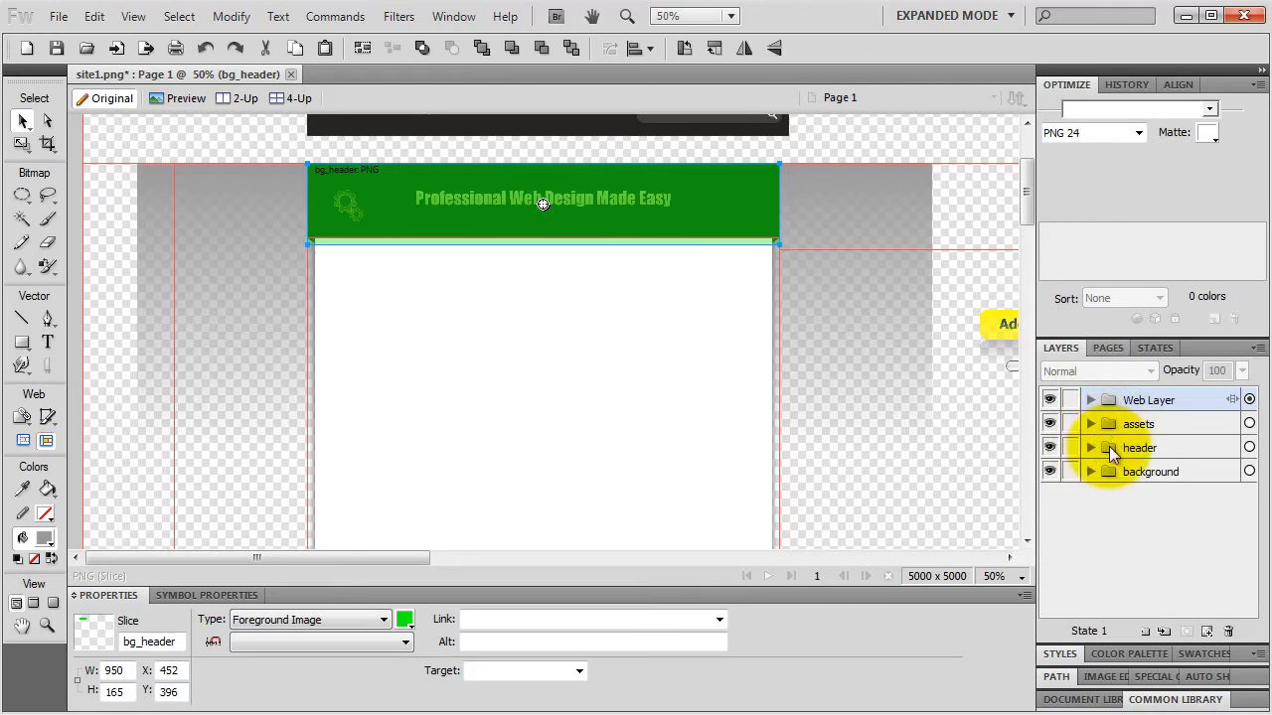
pyautogui.click(1049, 447)
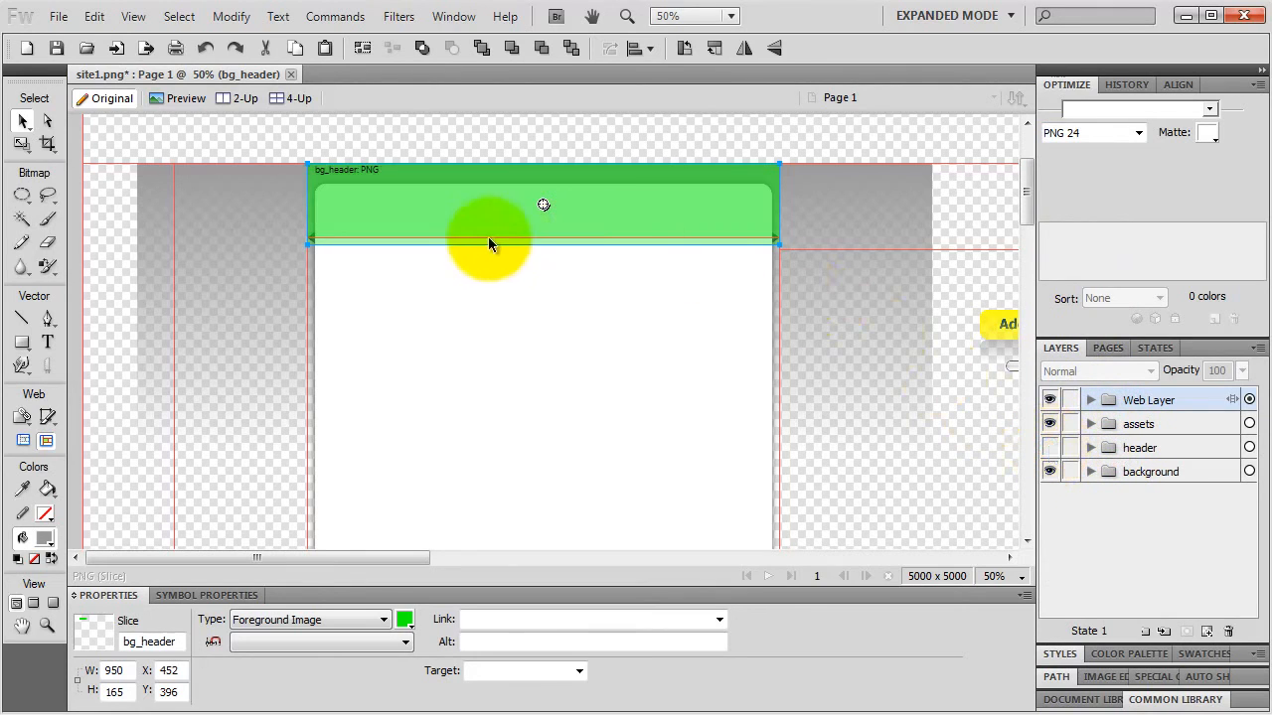
pyautogui.hotkey('ctrl', '1')
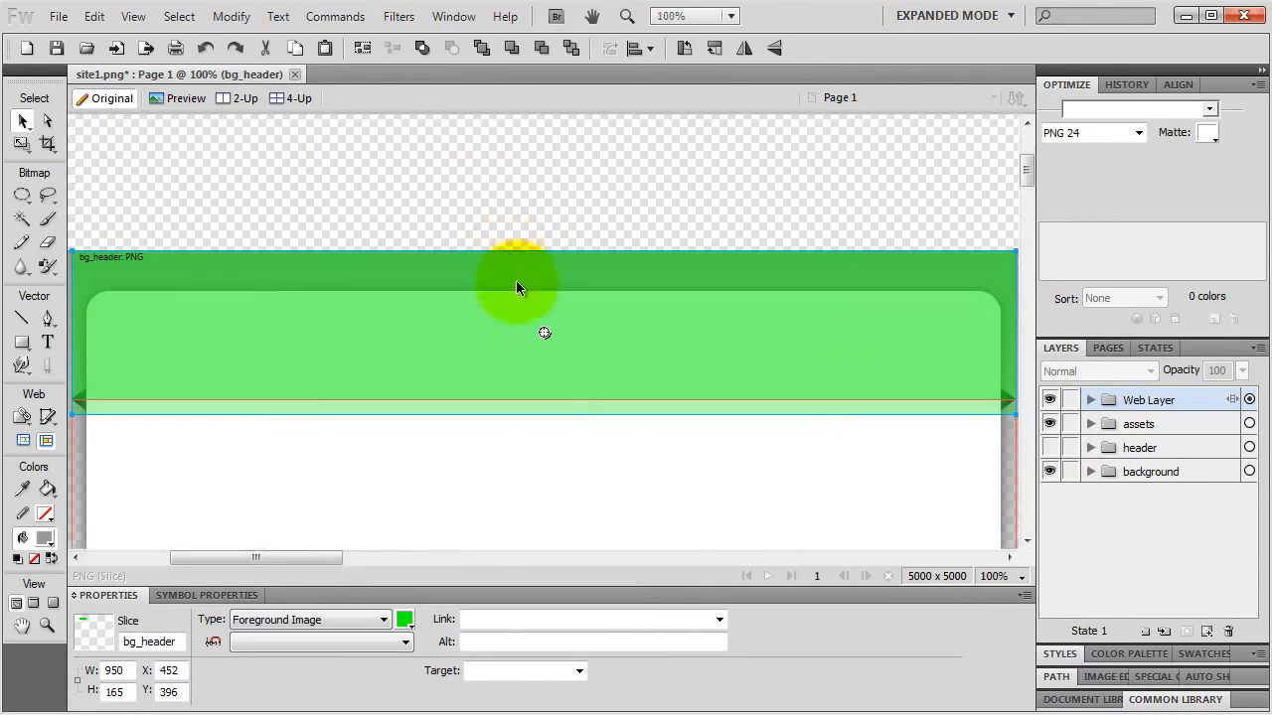
# - Export the selected bg_header slice as images only into the images folder
pyautogui.rightClick(531, 409)
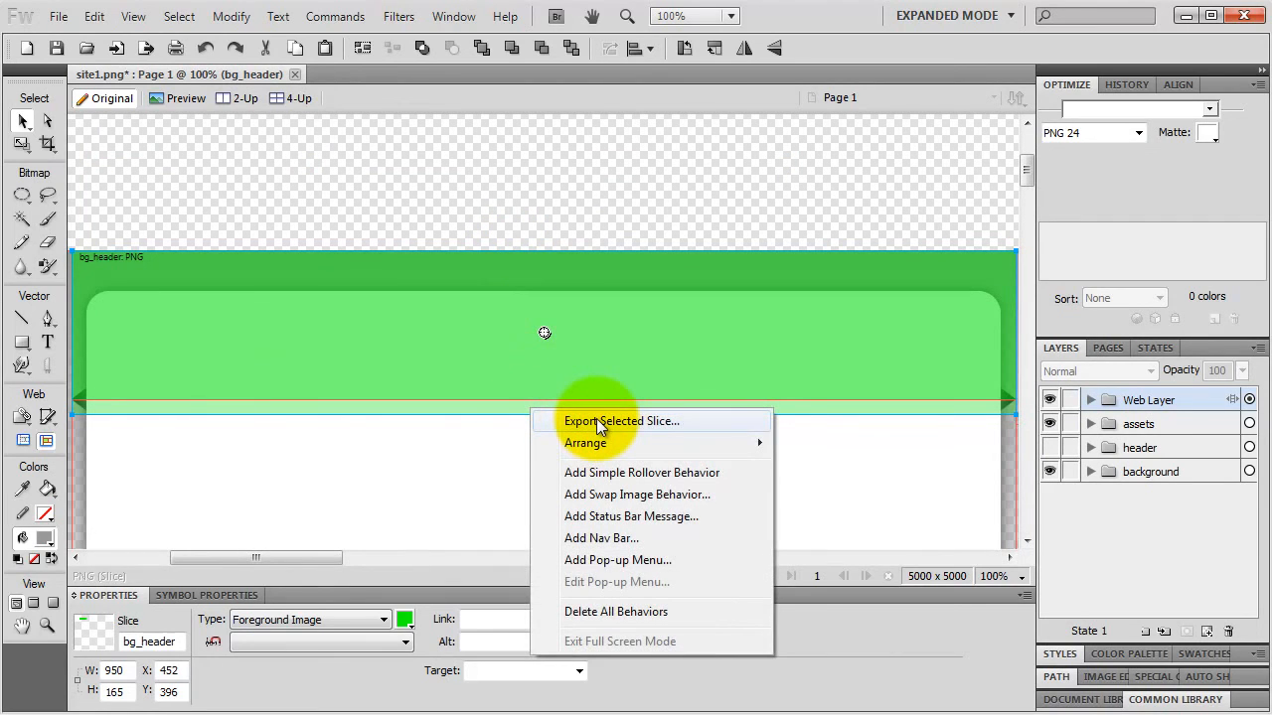
pyautogui.click(597, 421)
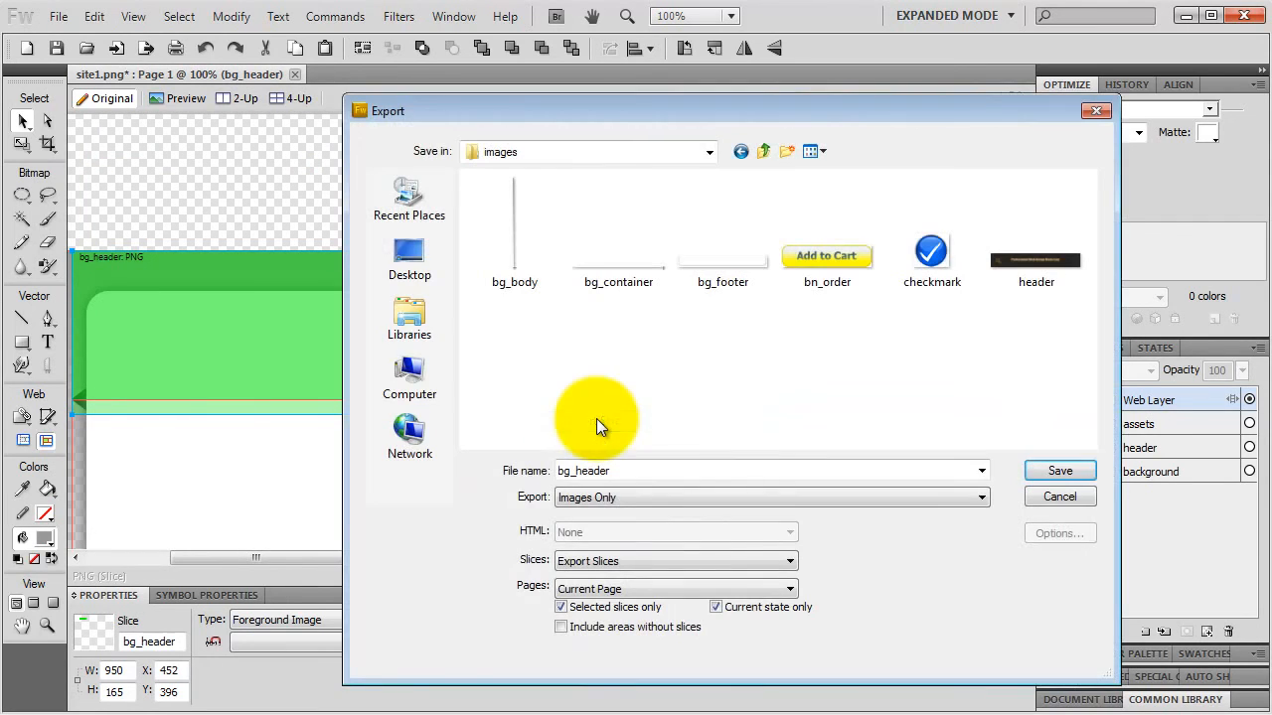
pyautogui.click(1058, 471)
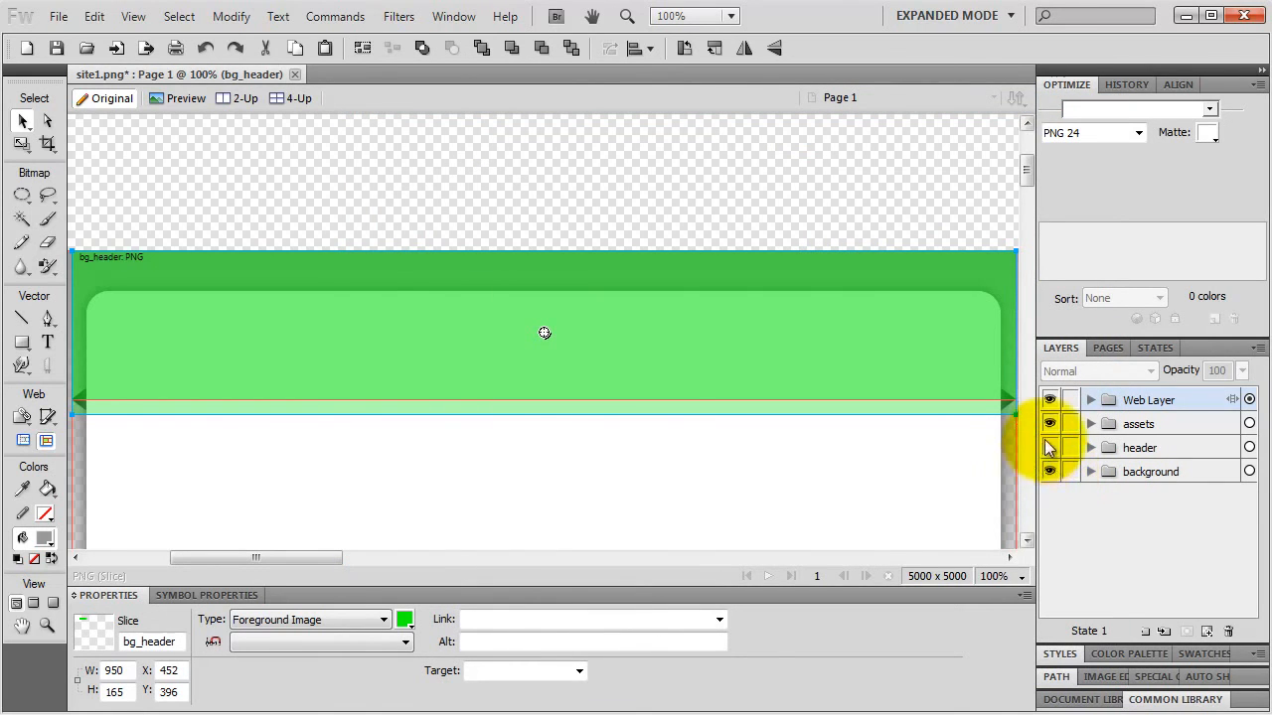
# - Show the header layer again and expand the Web Layer's list of slices
pyautogui.click(1049, 447)
pyautogui.click(1091, 400)
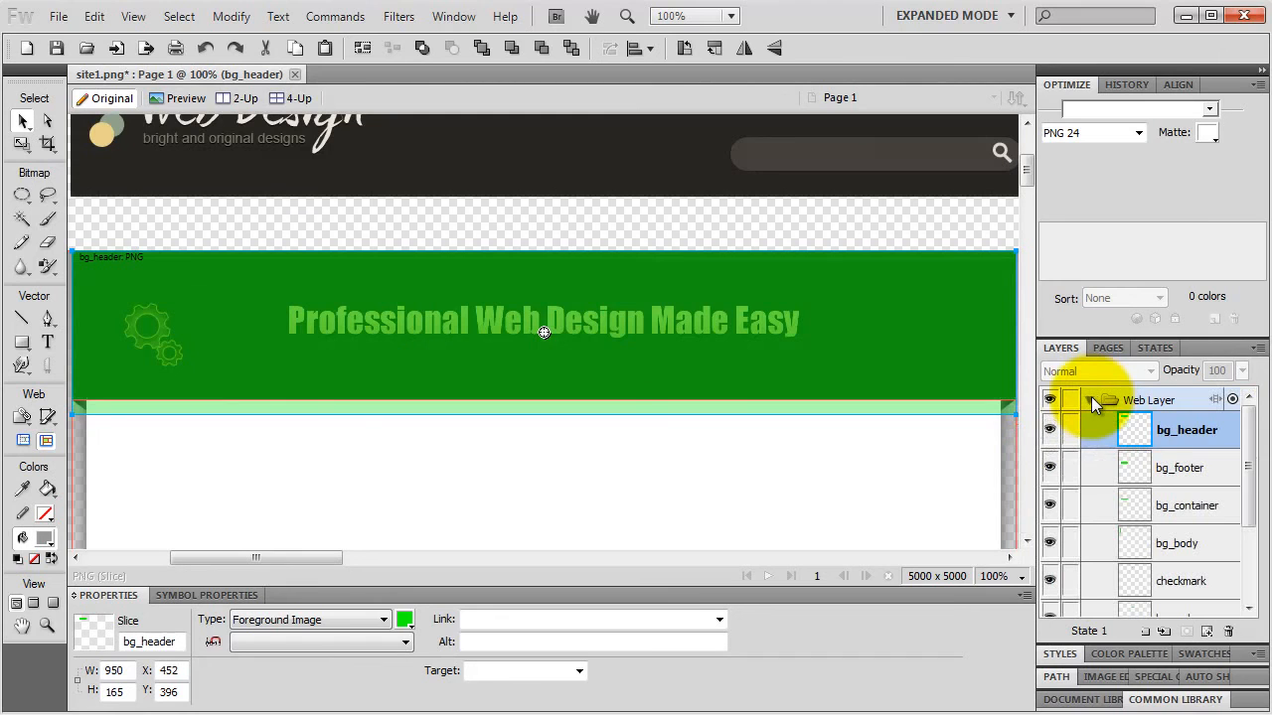
pyautogui.scroll(-3, 671, 380)
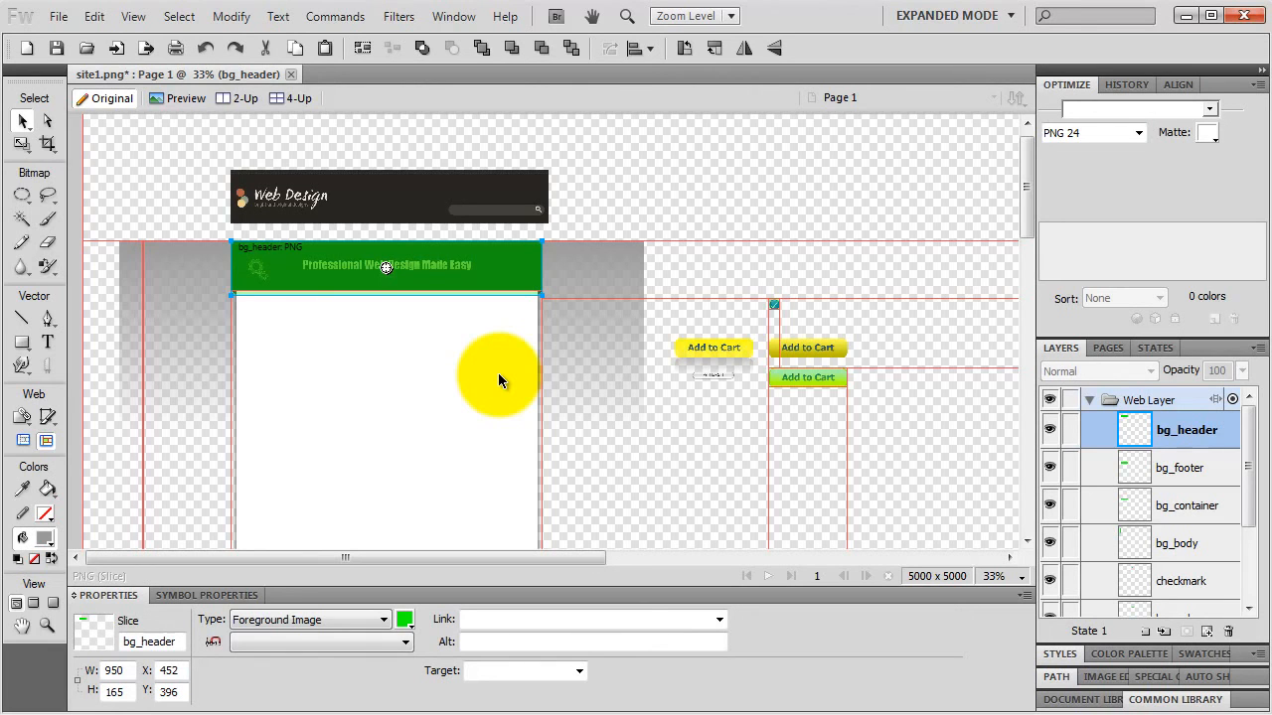
pyautogui.hotkey('alt', 'Tab')
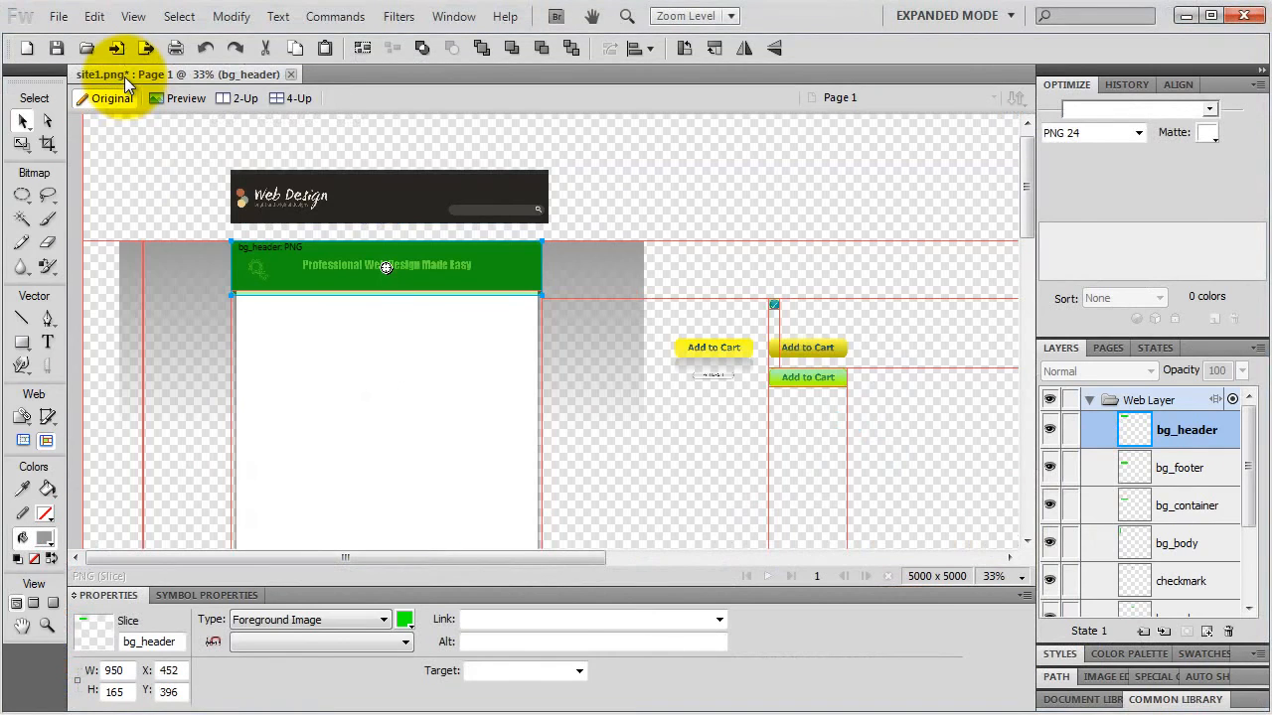
# - Hide the Web Layer and place a copy of the banner's Gears symbol in the empty area above the Add to Cart button
pyautogui.click(1090, 400)
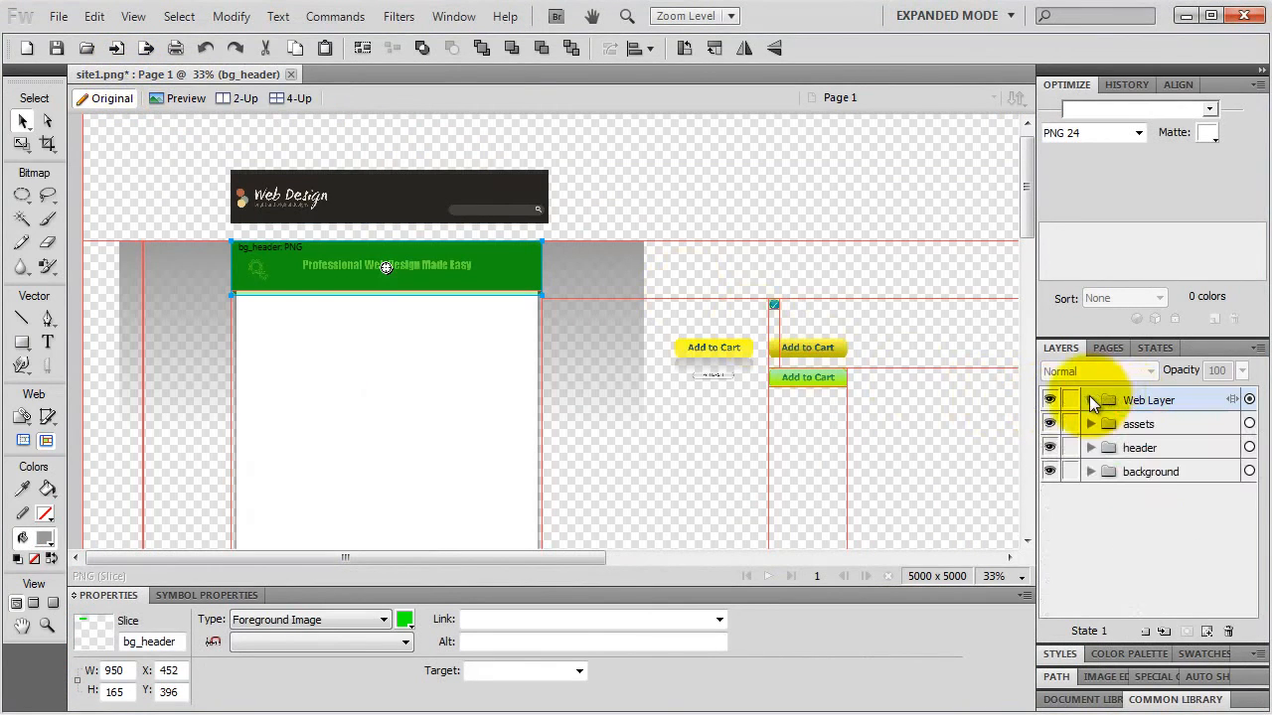
pyautogui.click(1050, 399)
pyautogui.click(260, 269)
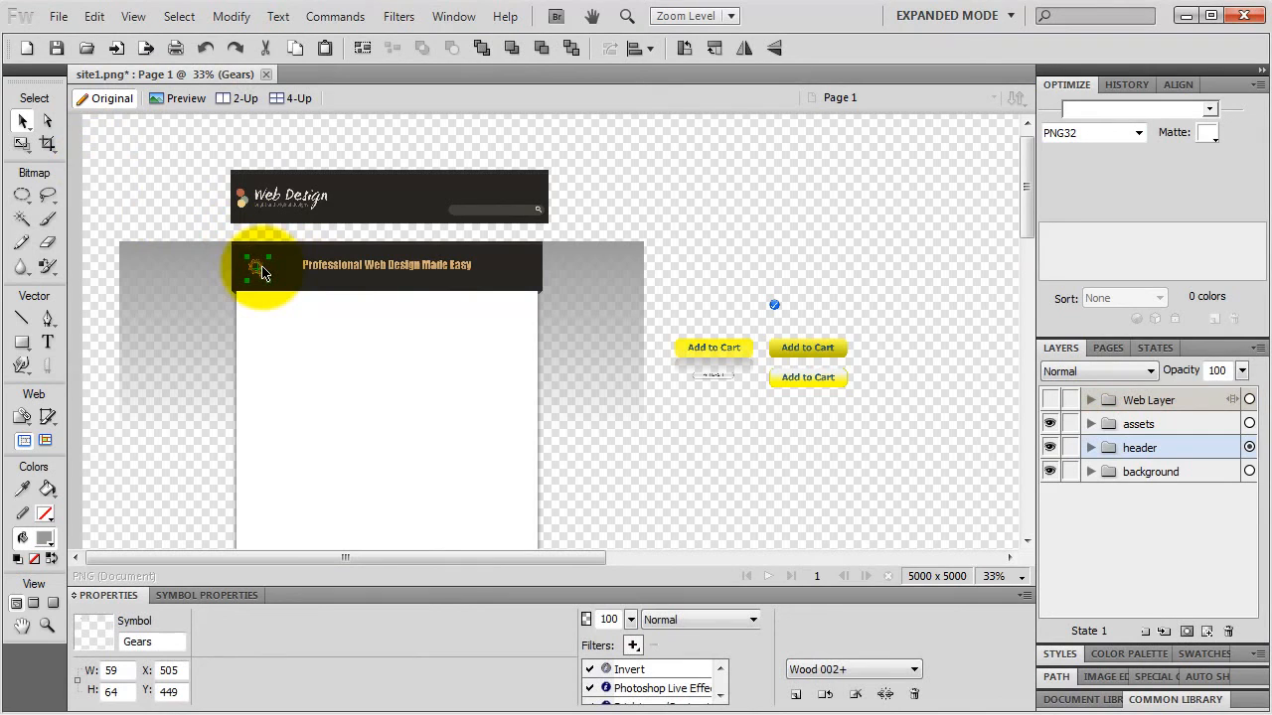
pyautogui.moveTo(263, 272); pyautogui.dragTo(698, 291)
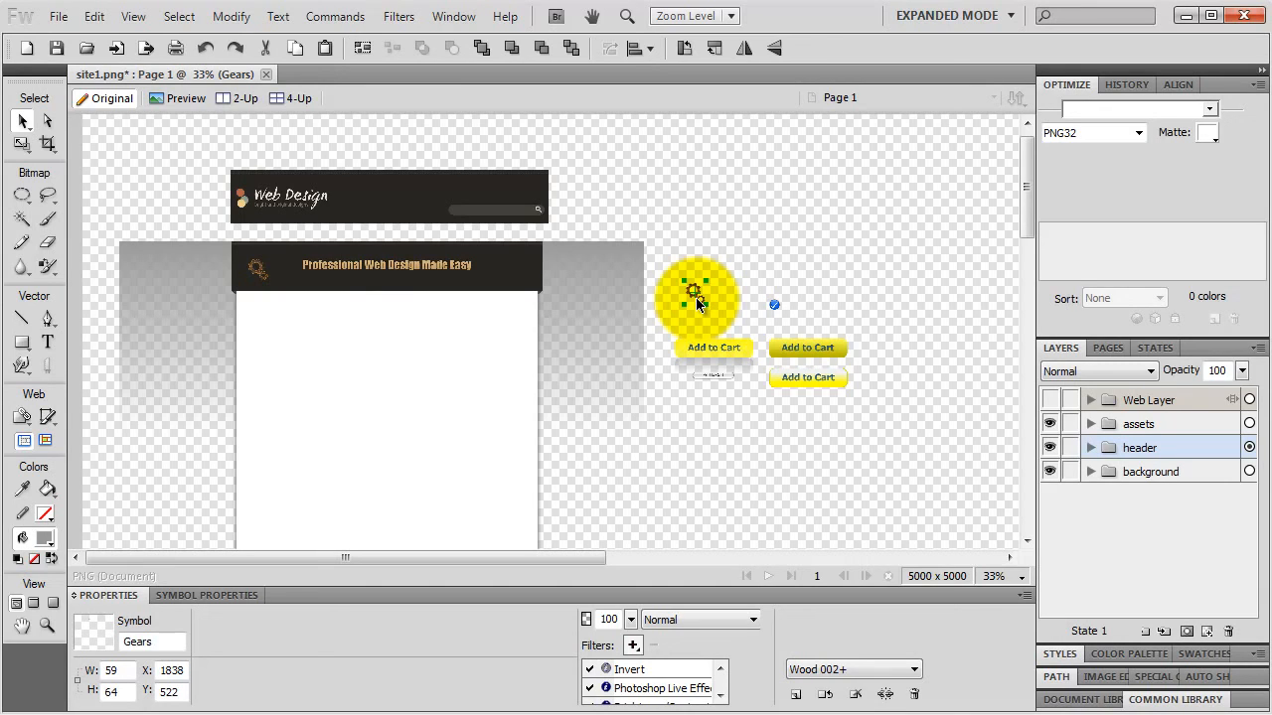
# - Draw a small slice just above the copied gears and set its size to 32 by 32 px
pyautogui.click(47, 418)
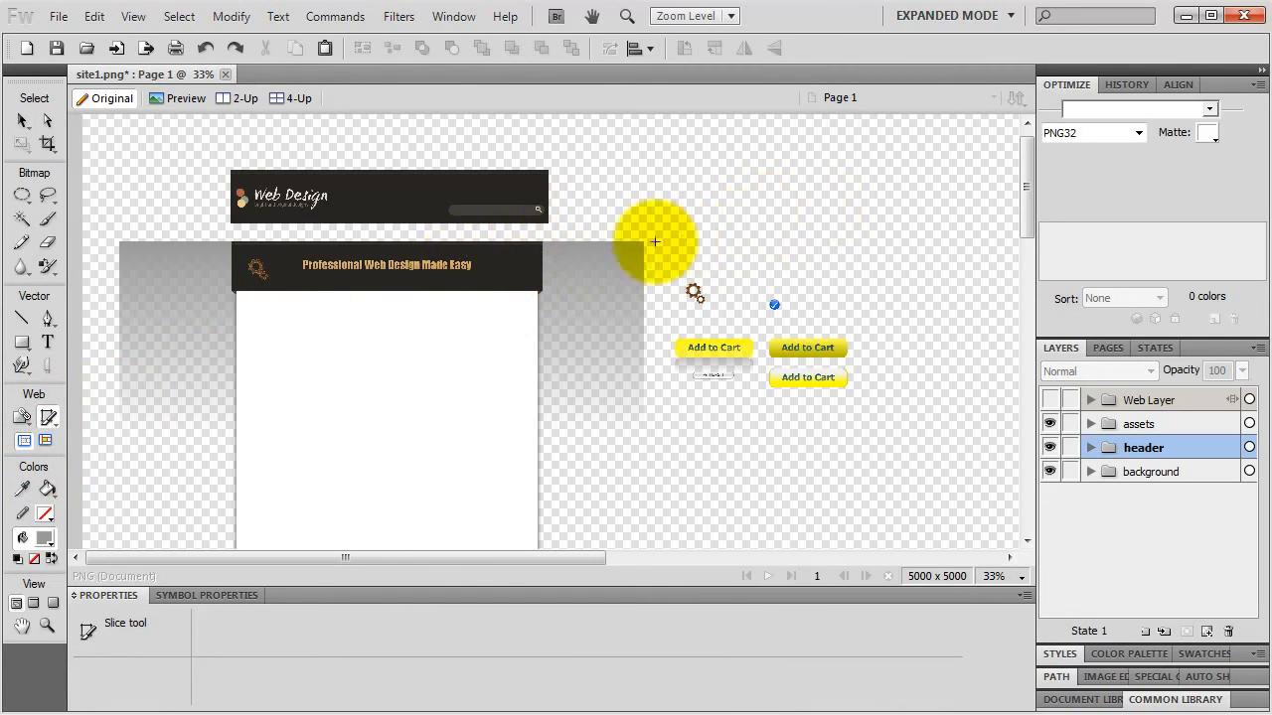
pyautogui.moveTo(680, 264); pyautogui.dragTo(698, 252)
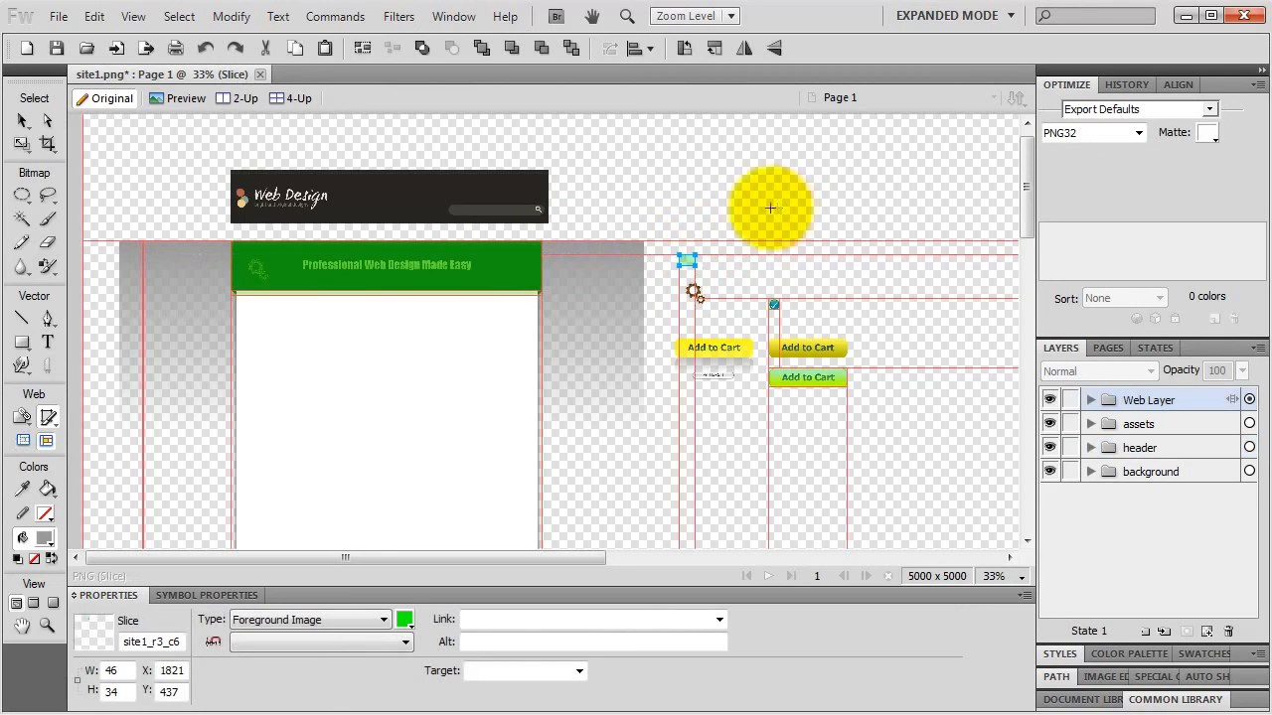
pyautogui.doubleClick(126, 672)
pyautogui.write('32')
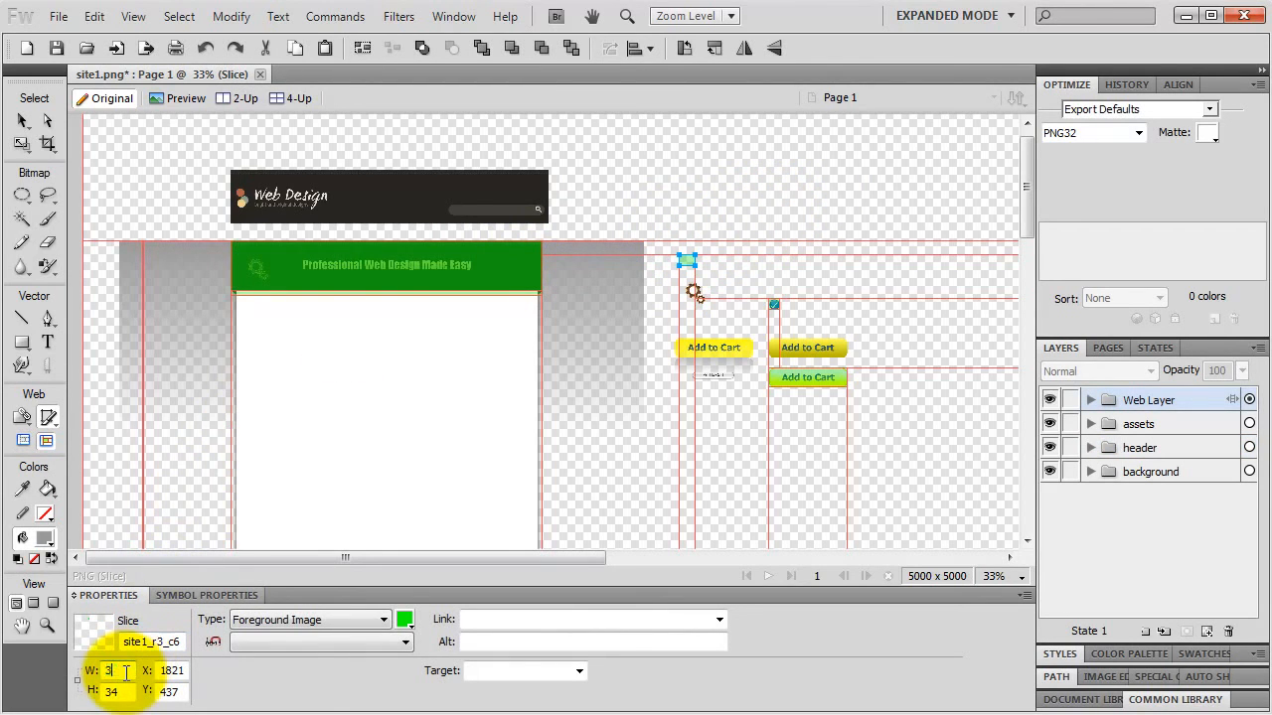
pyautogui.press('Return')
pyautogui.doubleClick(114, 691)
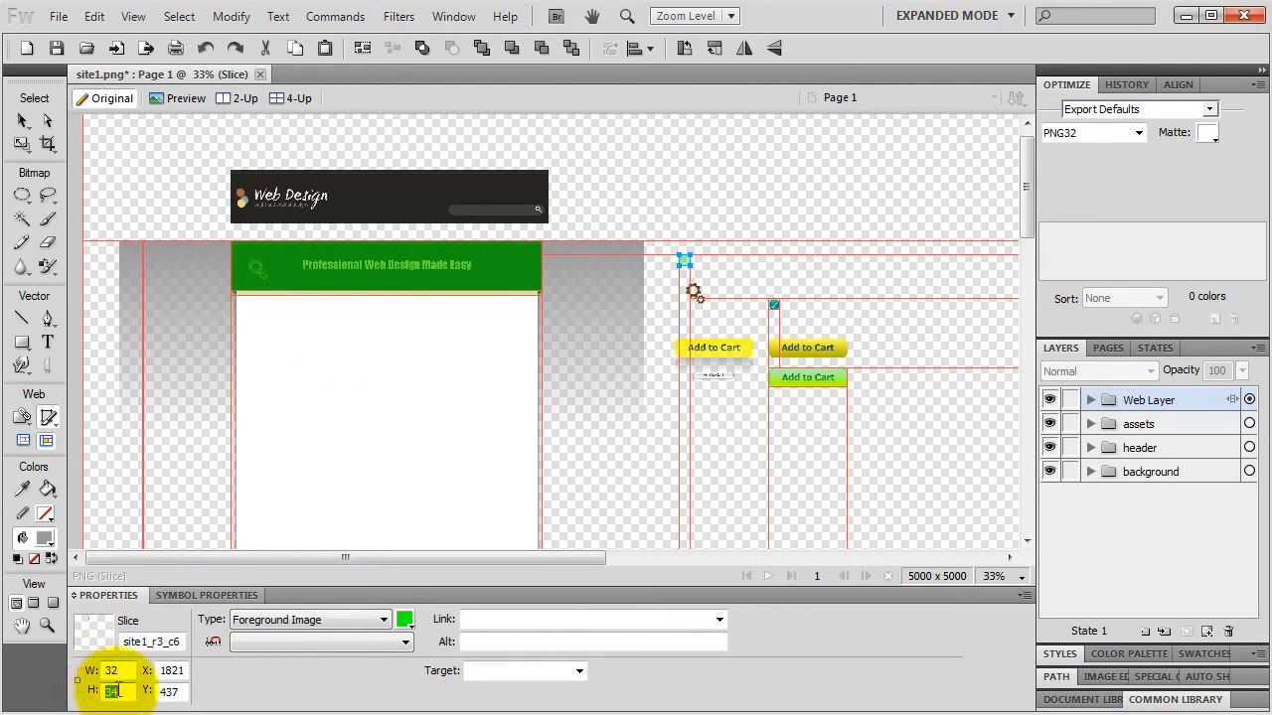
pyautogui.write('32')
pyautogui.press('Return')
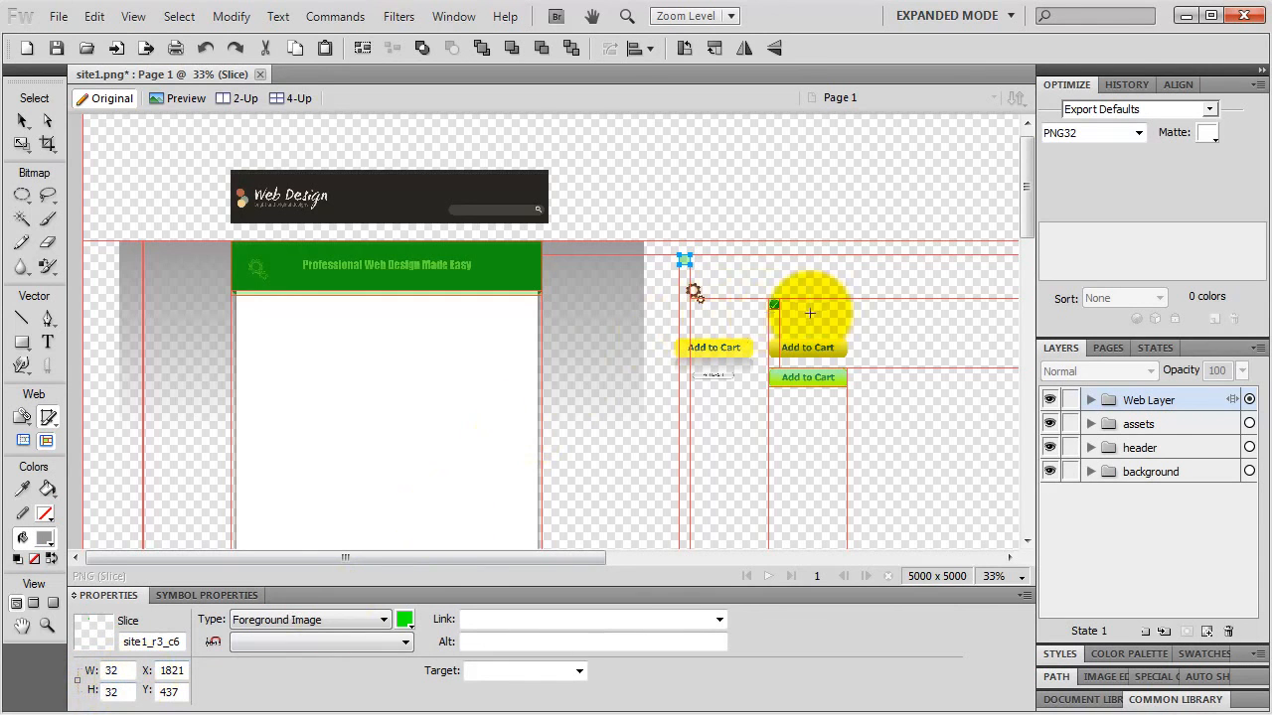
# - Hide the new 32 by 32 px slice in the Web Layer
pyautogui.press('v')
pyautogui.hotkey('ctrl', '1')
pyautogui.hotkey('ctrl', '2')
pyautogui.press('k')
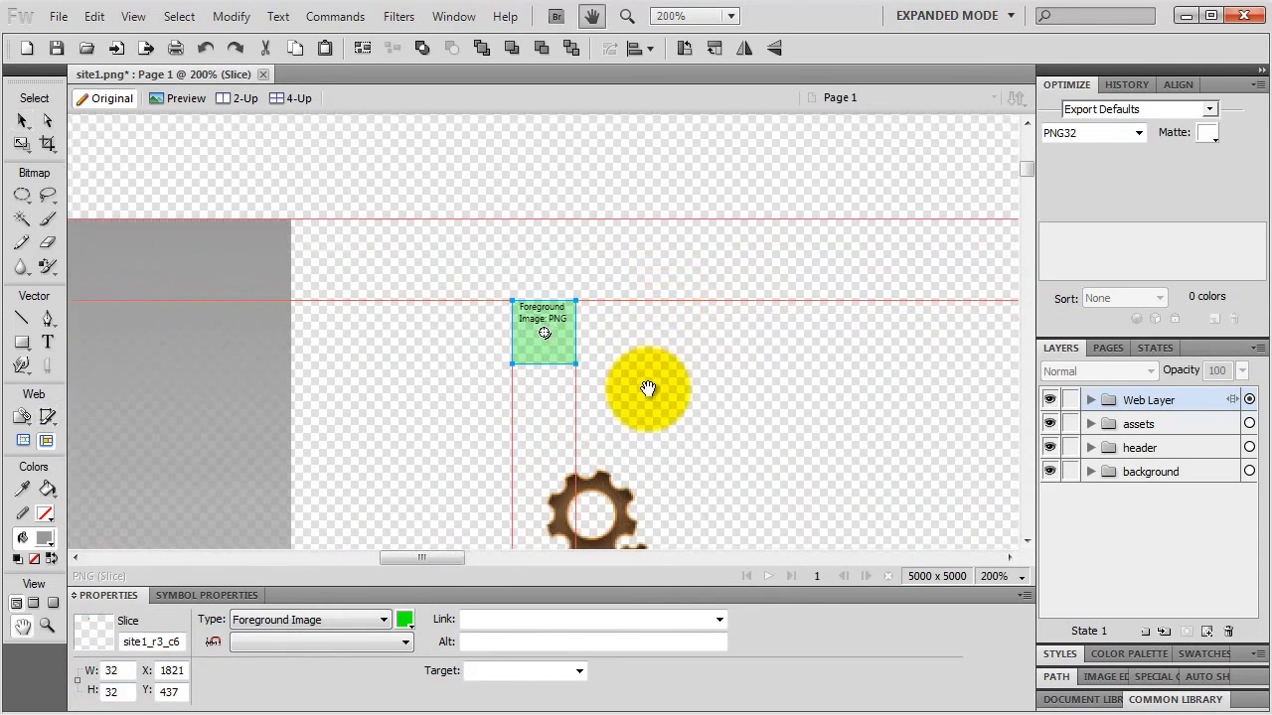
pyautogui.moveTo(648, 384); pyautogui.dragTo(588, 237)
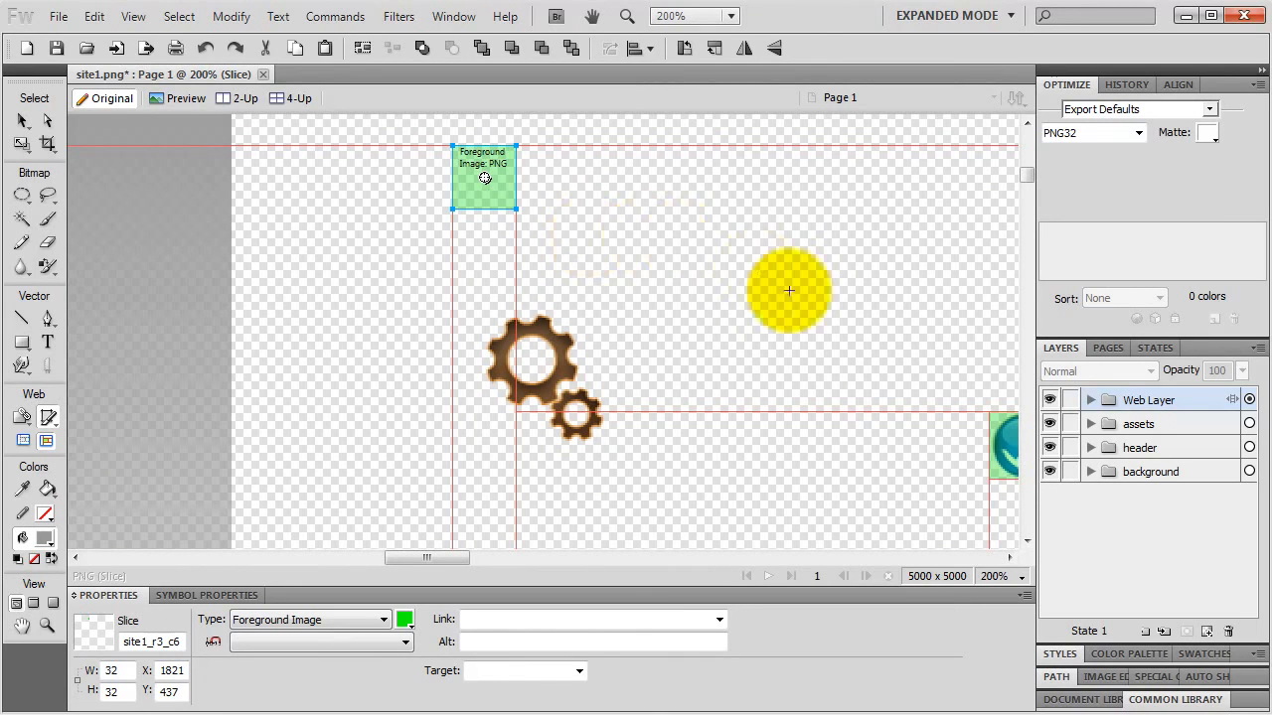
pyautogui.click(1090, 400)
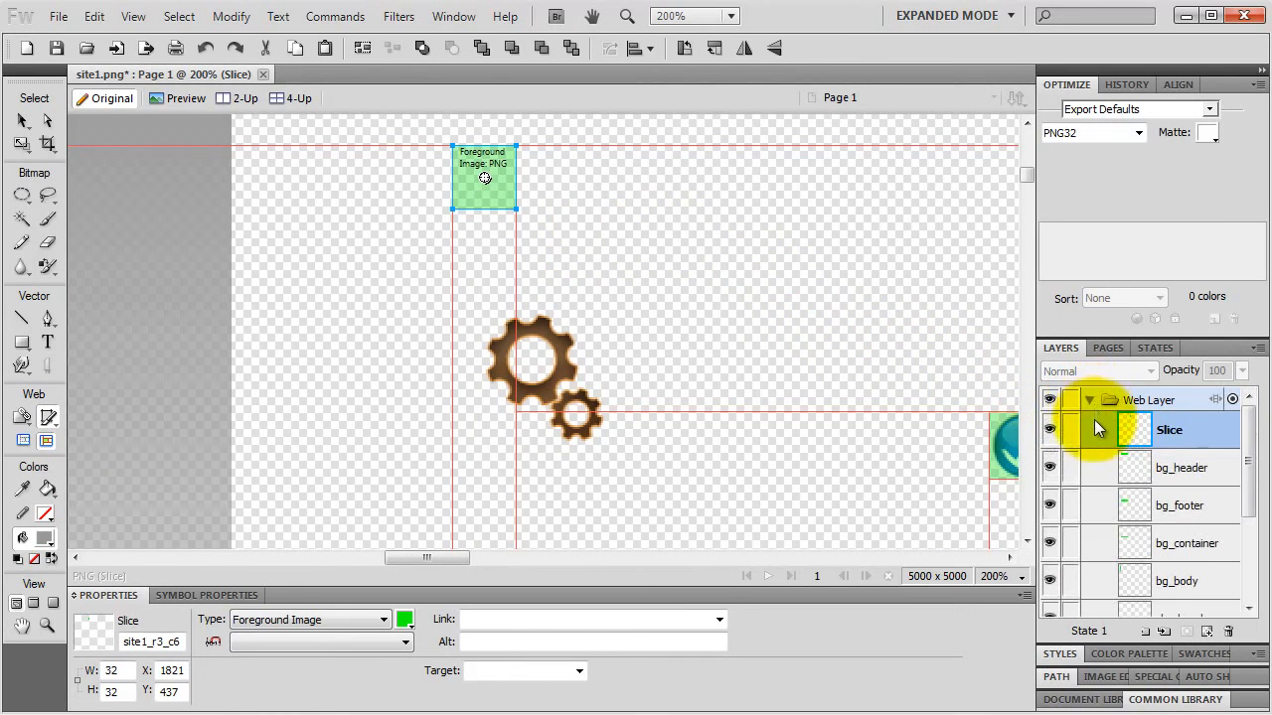
pyautogui.click(1050, 430)
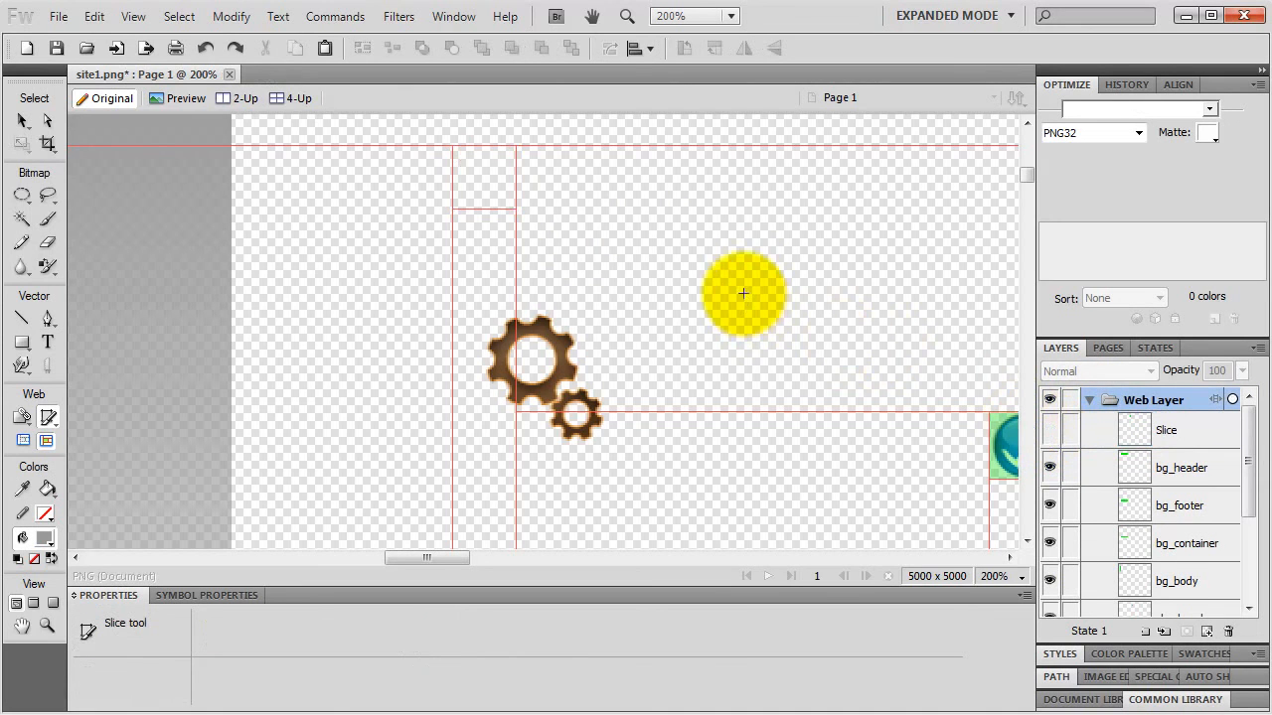
# - Move the copied gears up to just below the hidden slice's outline, at about X 1818, Y 478
pyautogui.click(23, 120)
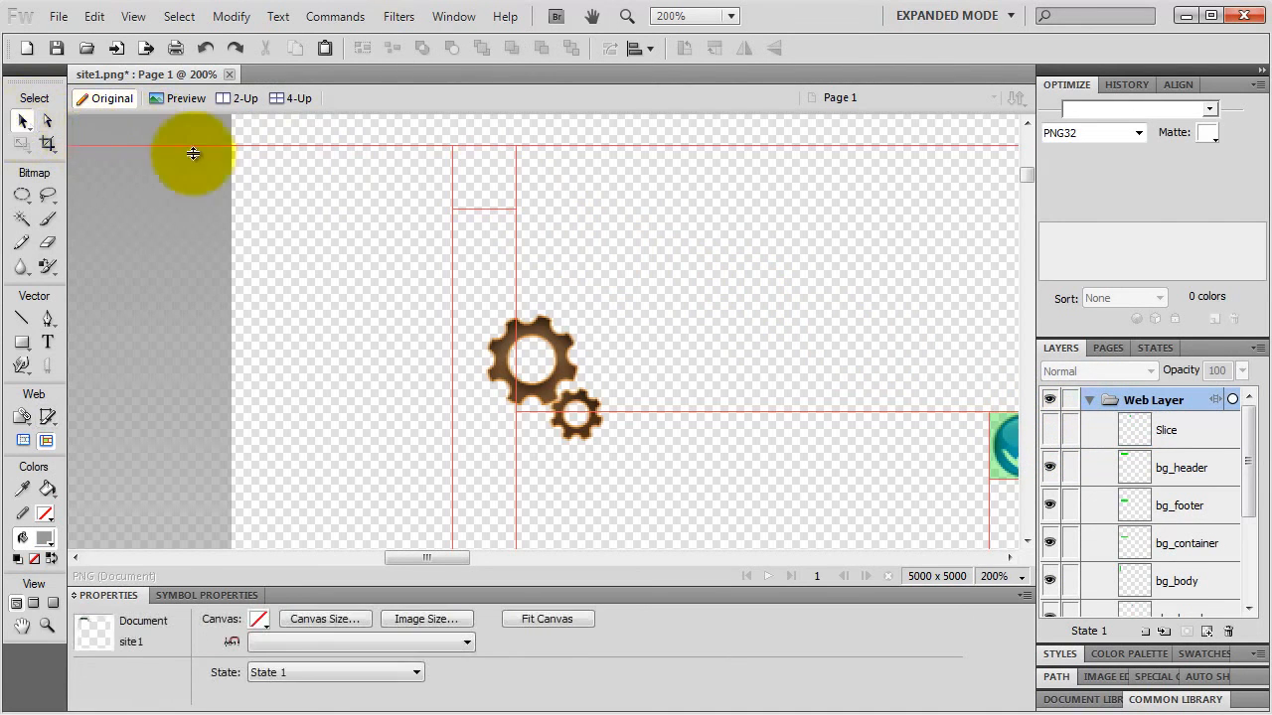
pyautogui.click(564, 393)
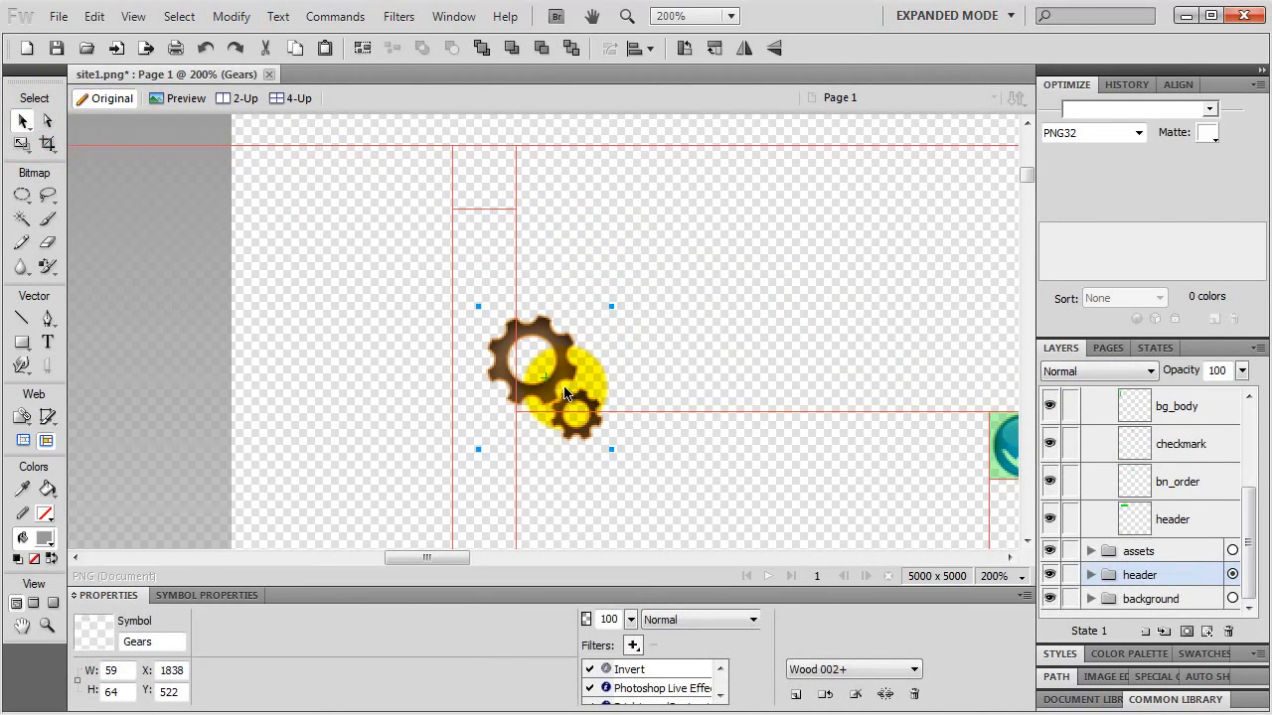
pyautogui.moveTo(565, 393); pyautogui.dragTo(525, 308)
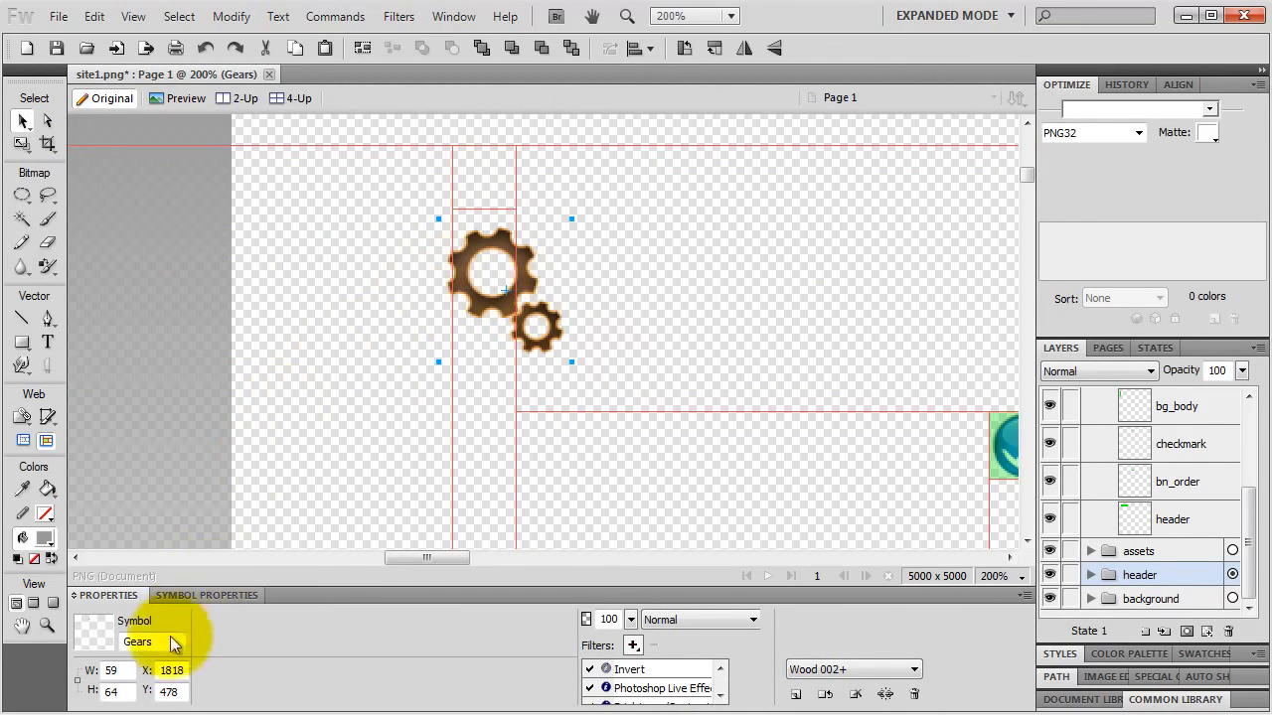
# - Constrain the copied gears' proportions, scale them to a width of 32 px and set their height to 32 px
pyautogui.click(79, 682)
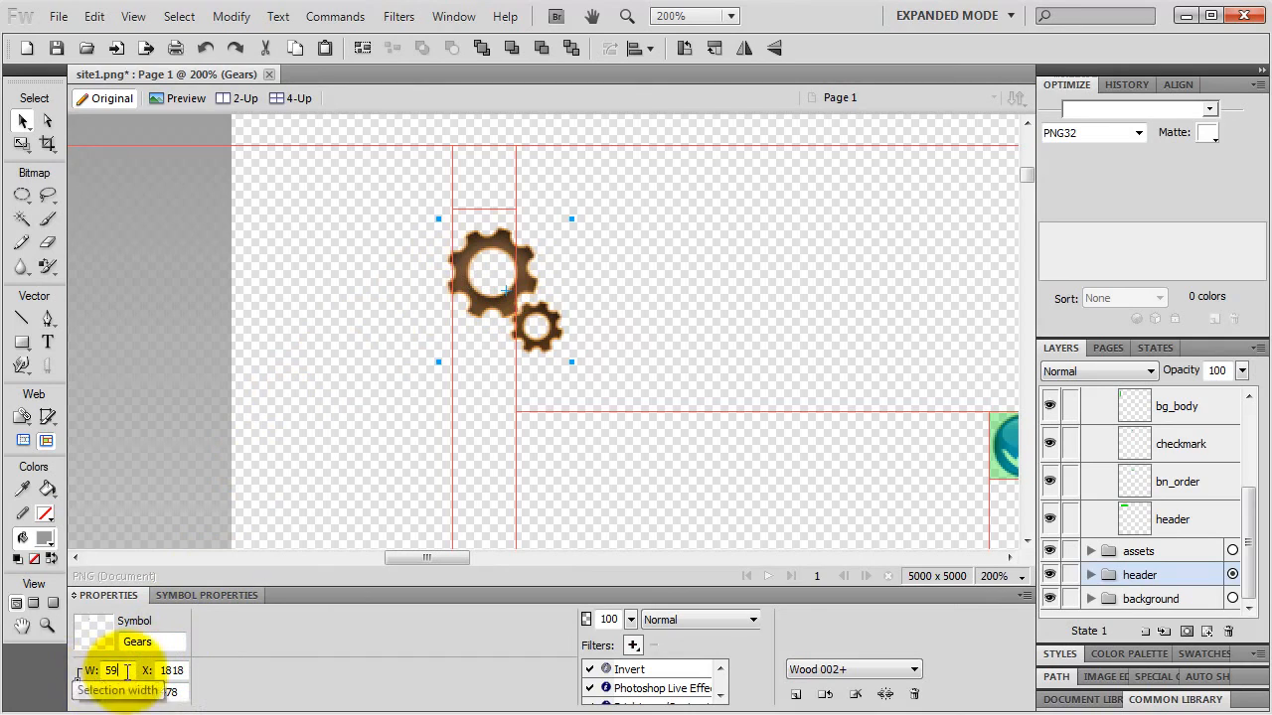
pyautogui.doubleClick(111, 671)
pyautogui.write('32')
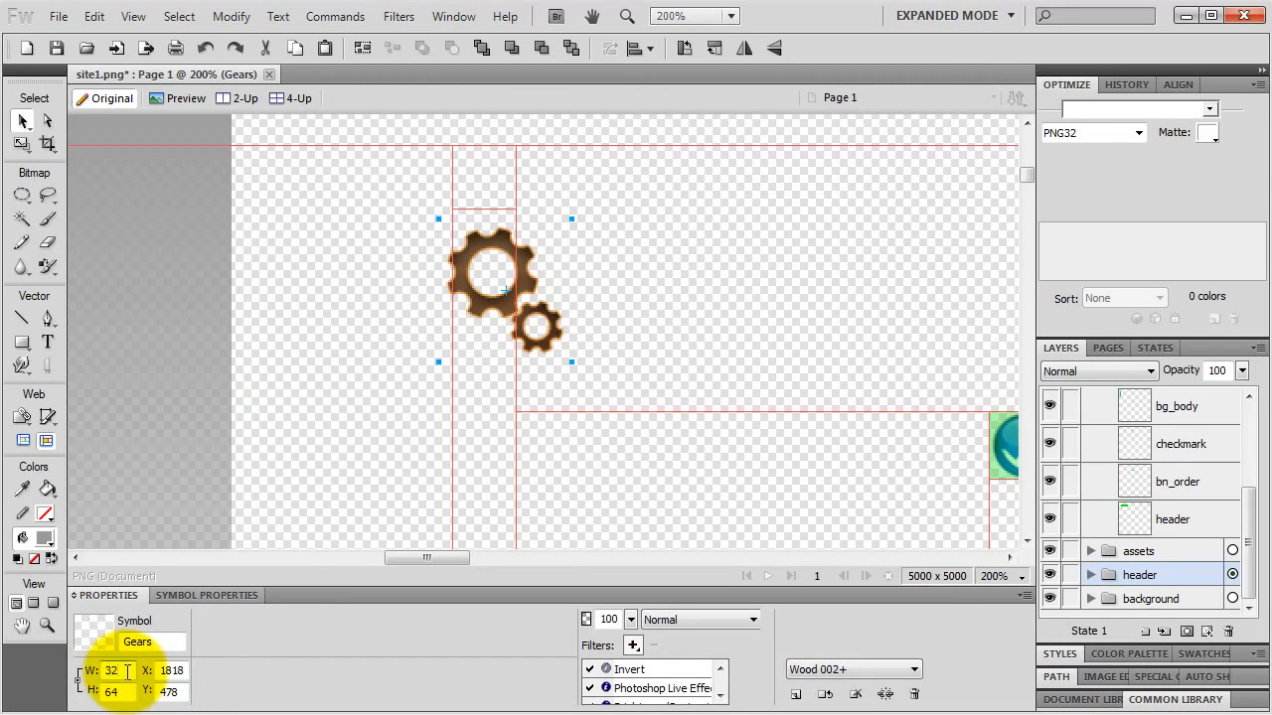
pyautogui.press('Return')
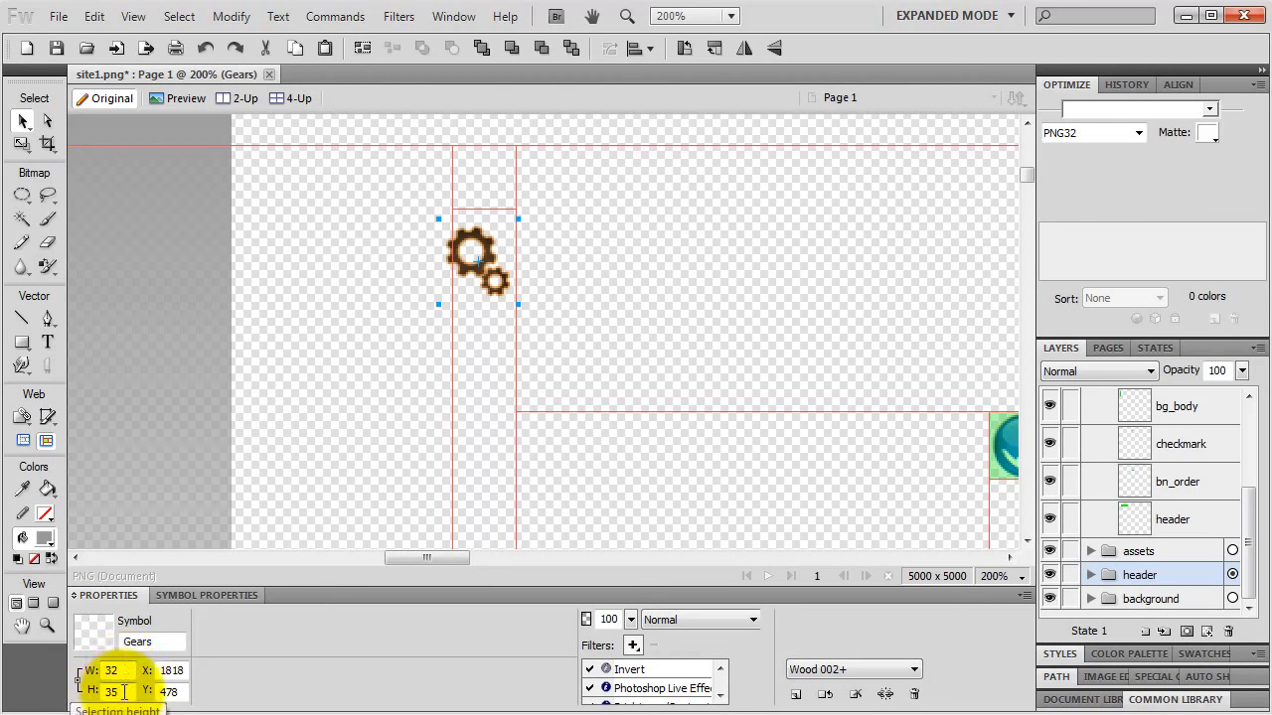
pyautogui.click(124, 693)
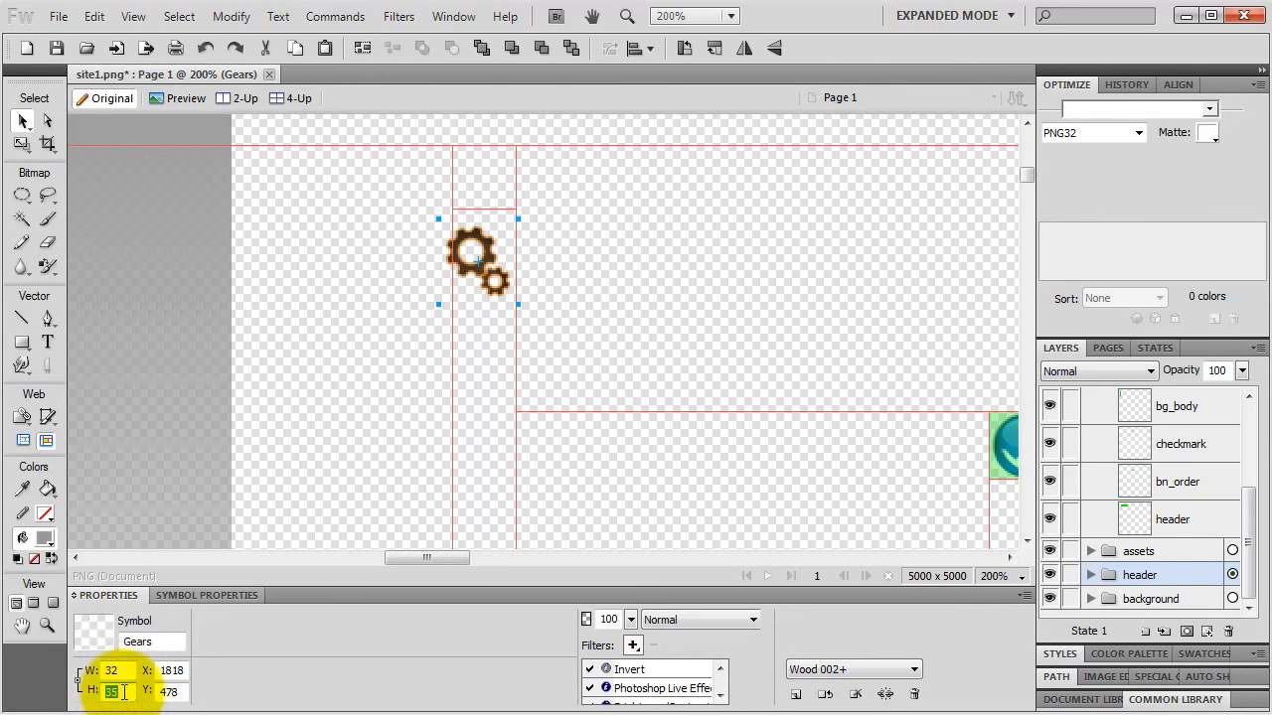
pyautogui.write('32')
pyautogui.press('Return')
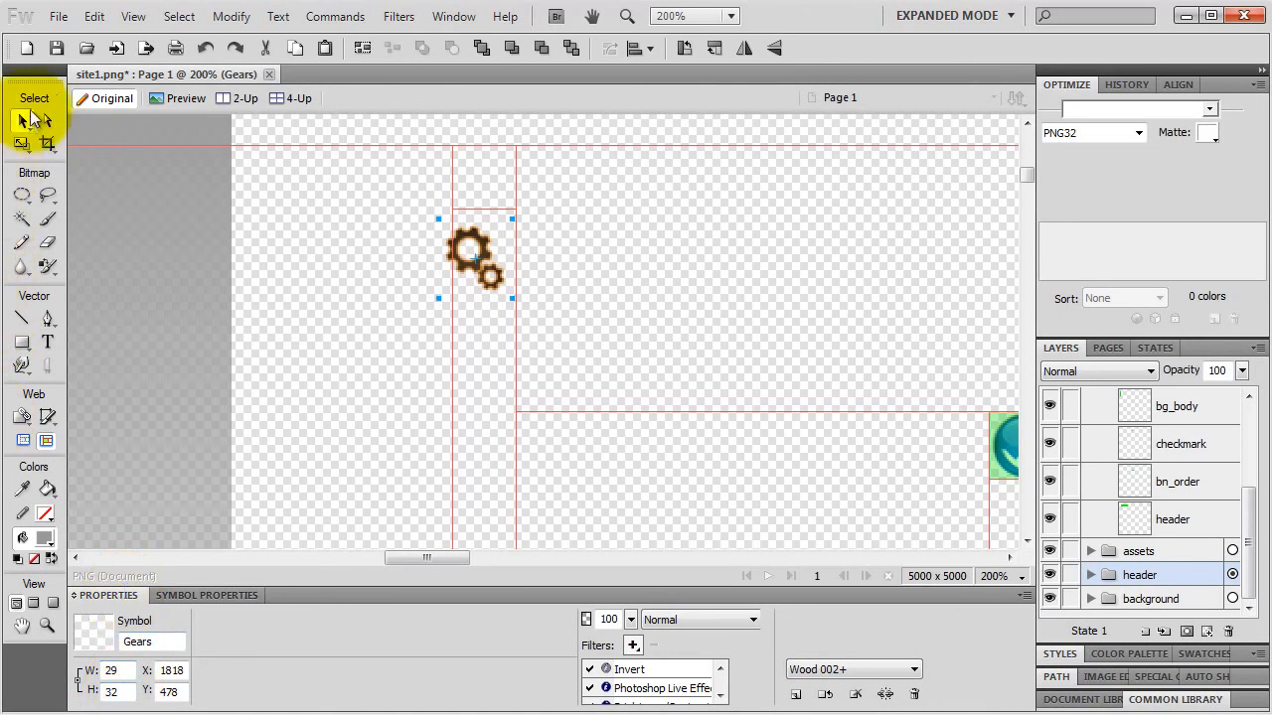
# - Move the scaled gears inside the 32 px slice guides, at X 1821, Y 437
pyautogui.moveTo(471, 266); pyautogui.dragTo(480, 188)
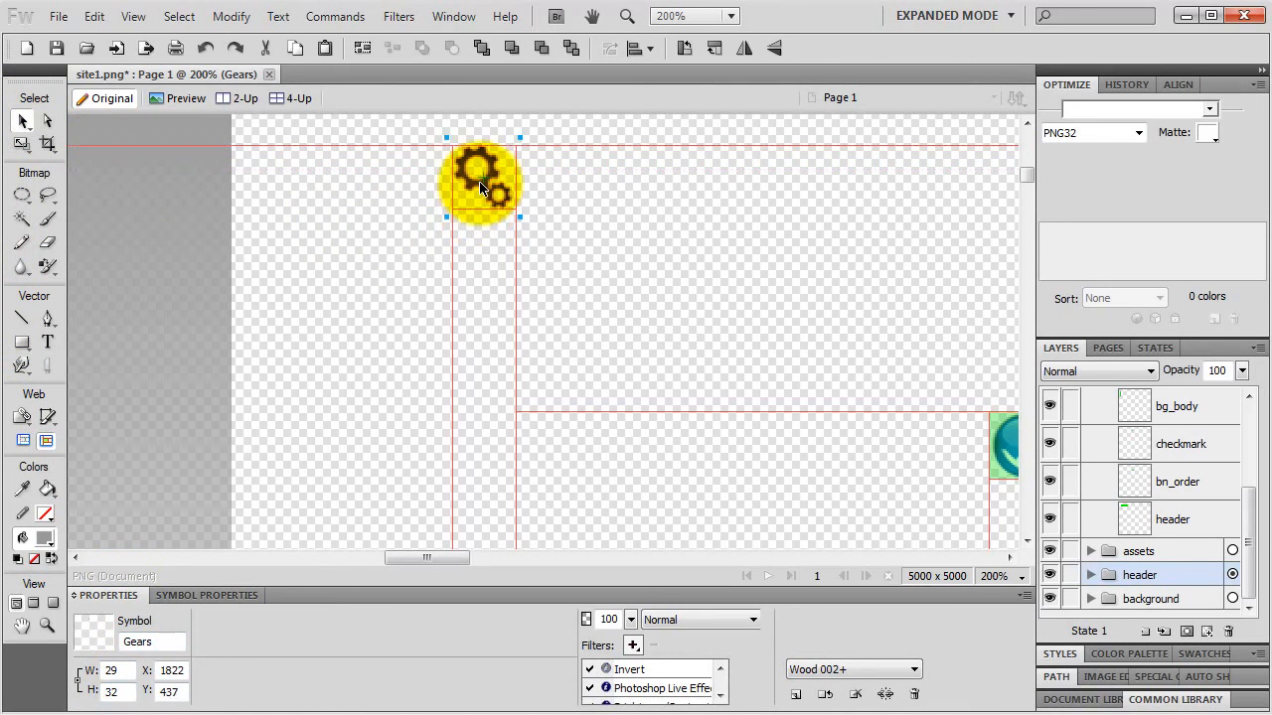
pyautogui.scroll(3, 480, 188)
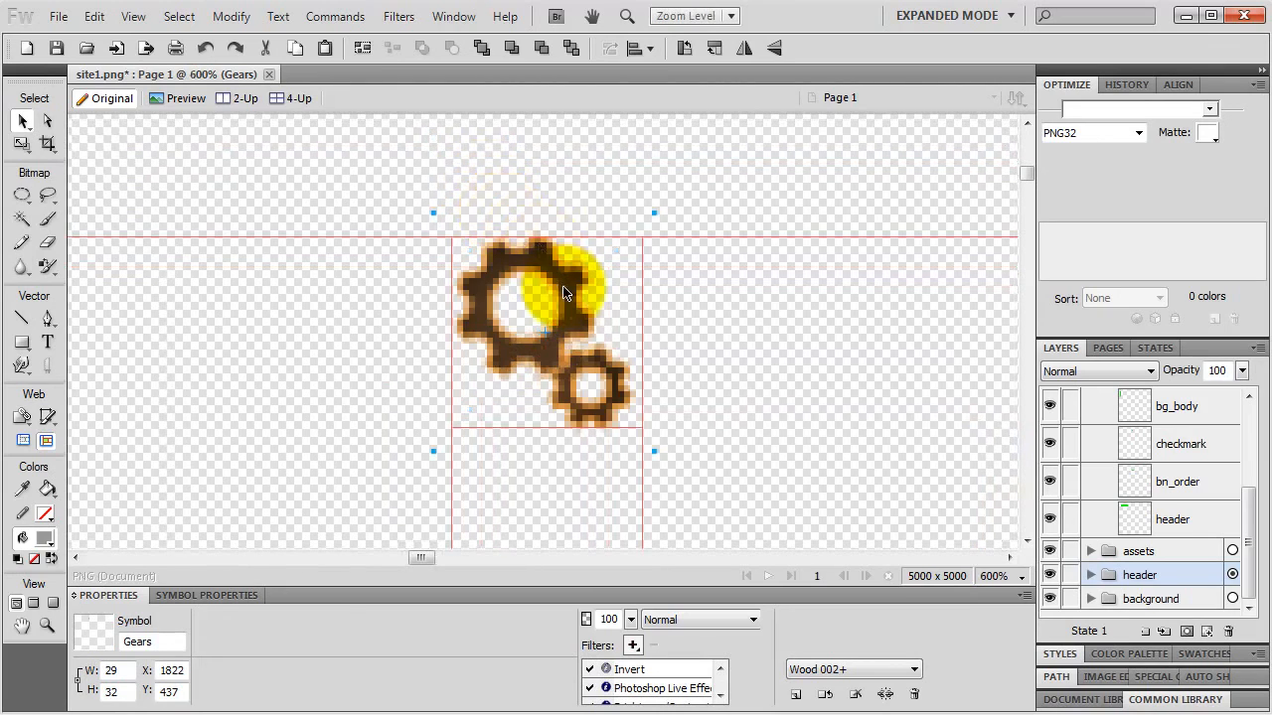
pyautogui.press('Left')
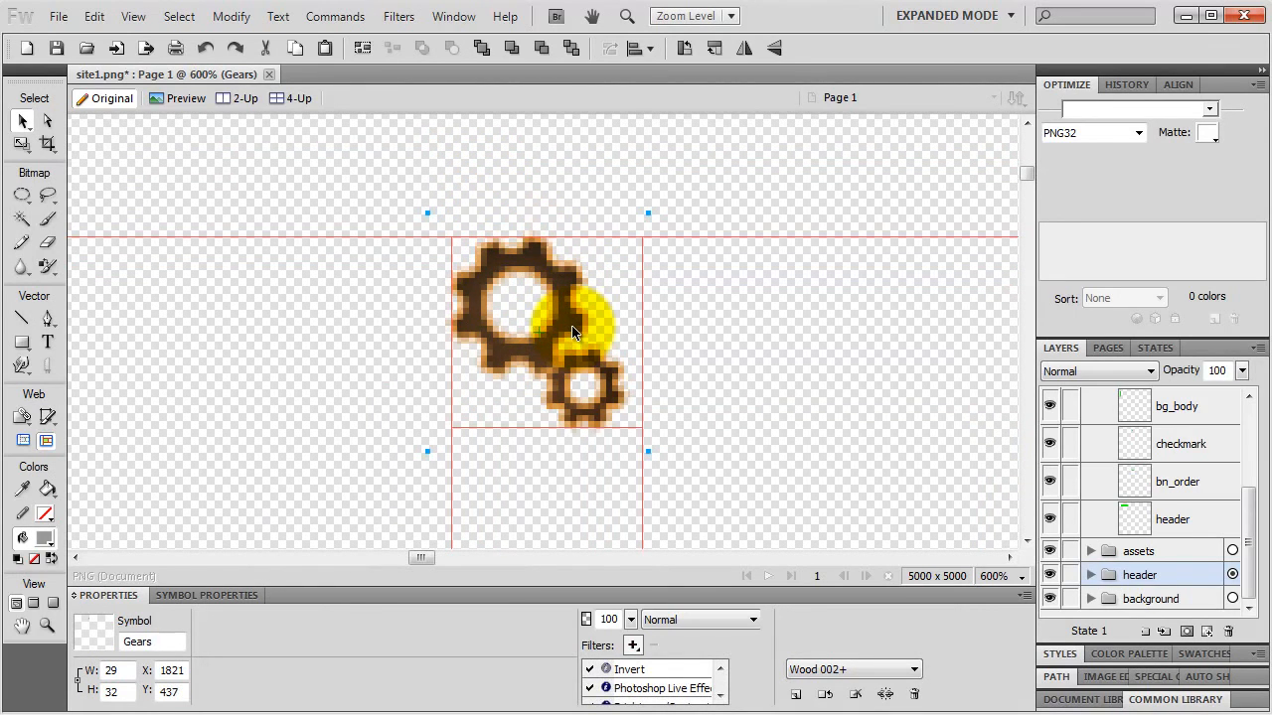
# - Set the gears' height to 30 px and position them within the slice guides at X 1823, Y 438
pyautogui.doubleClick(127, 693)
pyautogui.write('30')
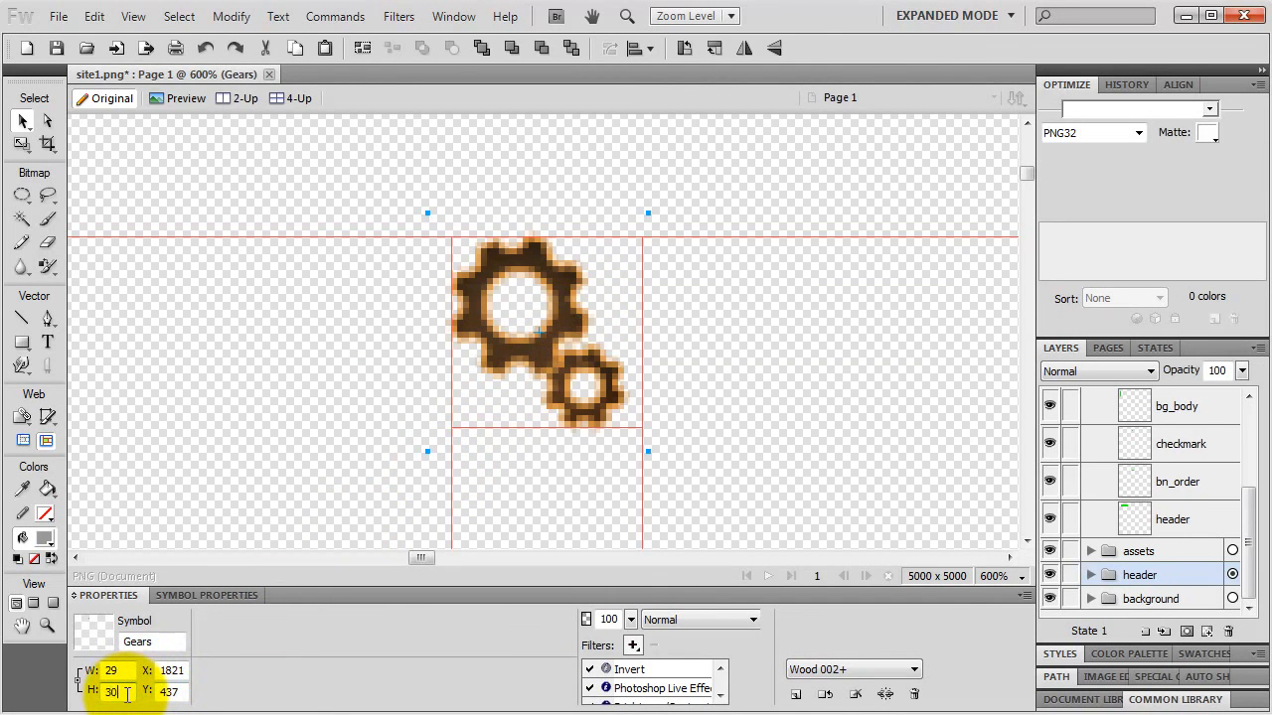
pyautogui.press('Return')
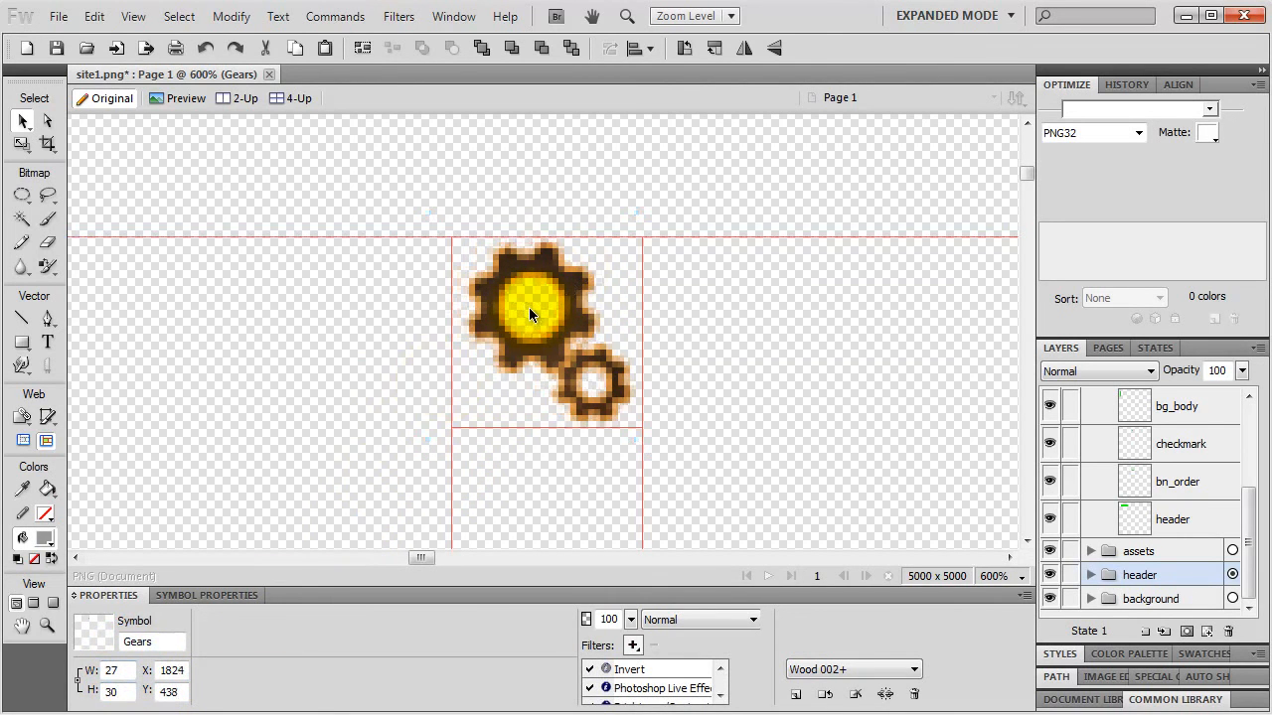
pyautogui.moveTo(528, 310); pyautogui.dragTo(525, 311)
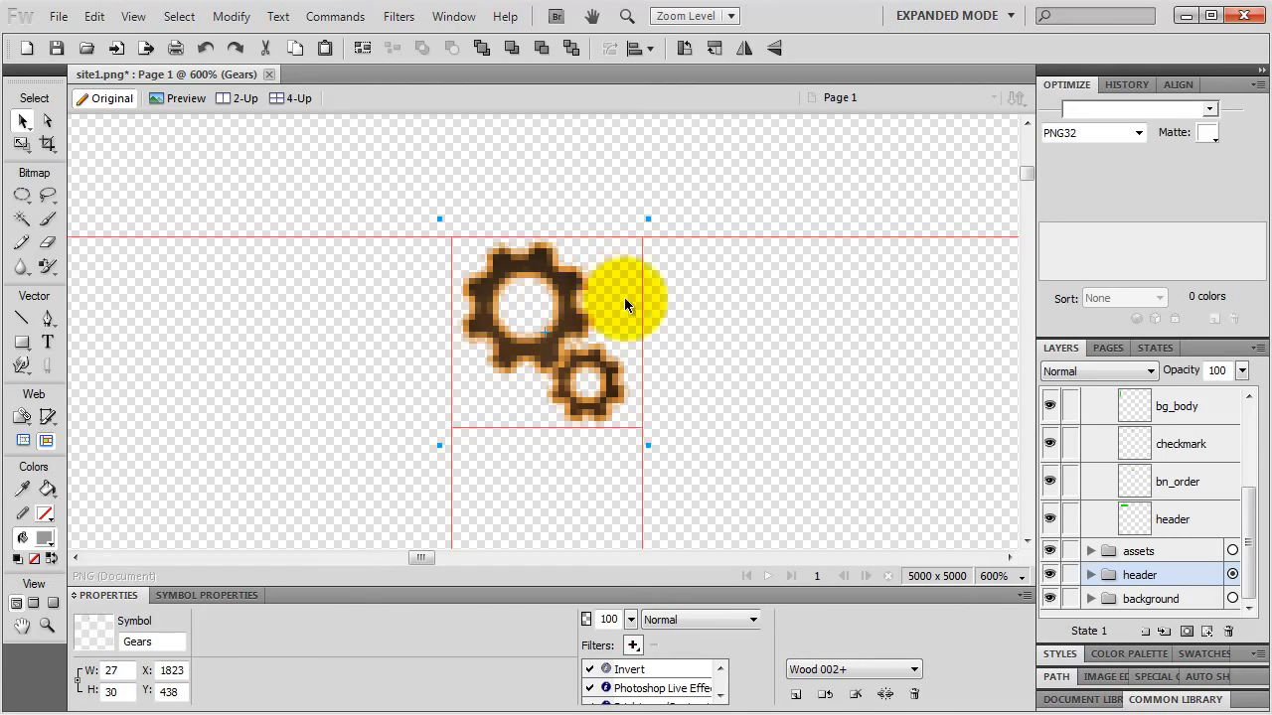
# - Show the hidden slice over the scaled gears and rename it favicon
pyautogui.scroll(1, 1140, 485)
pyautogui.scroll(4, 1103, 457)
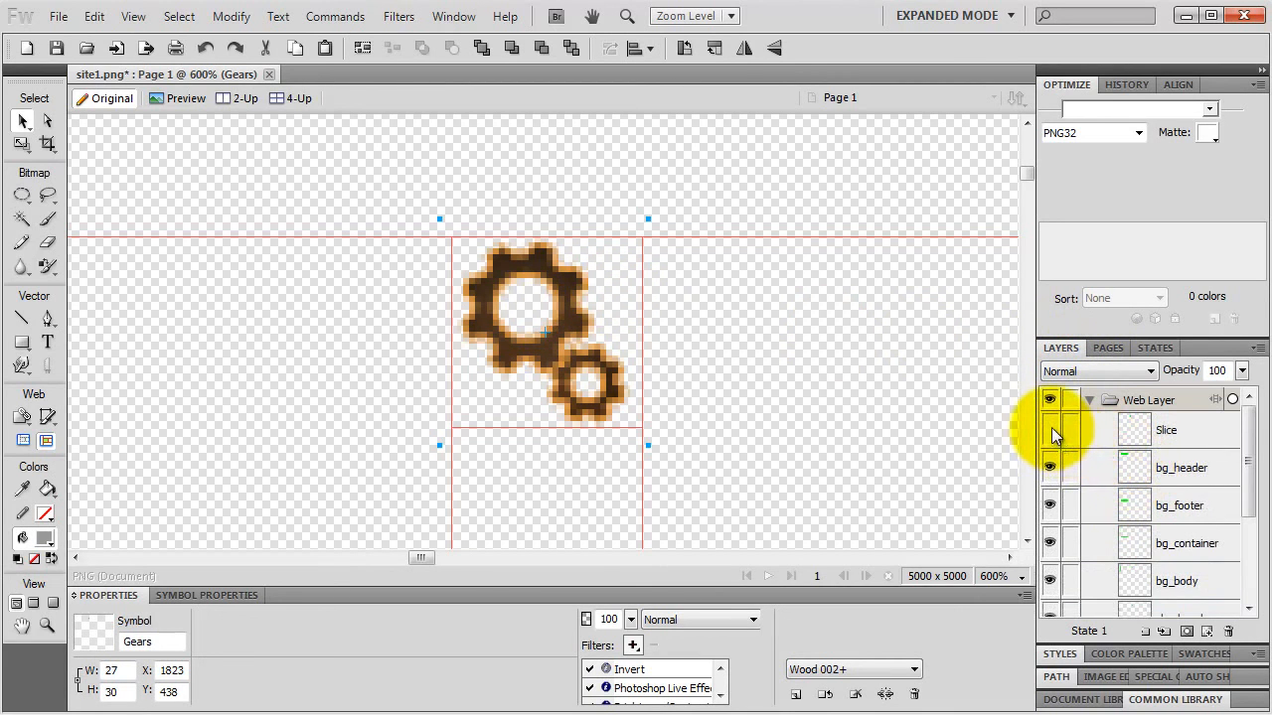
pyautogui.click(1052, 433)
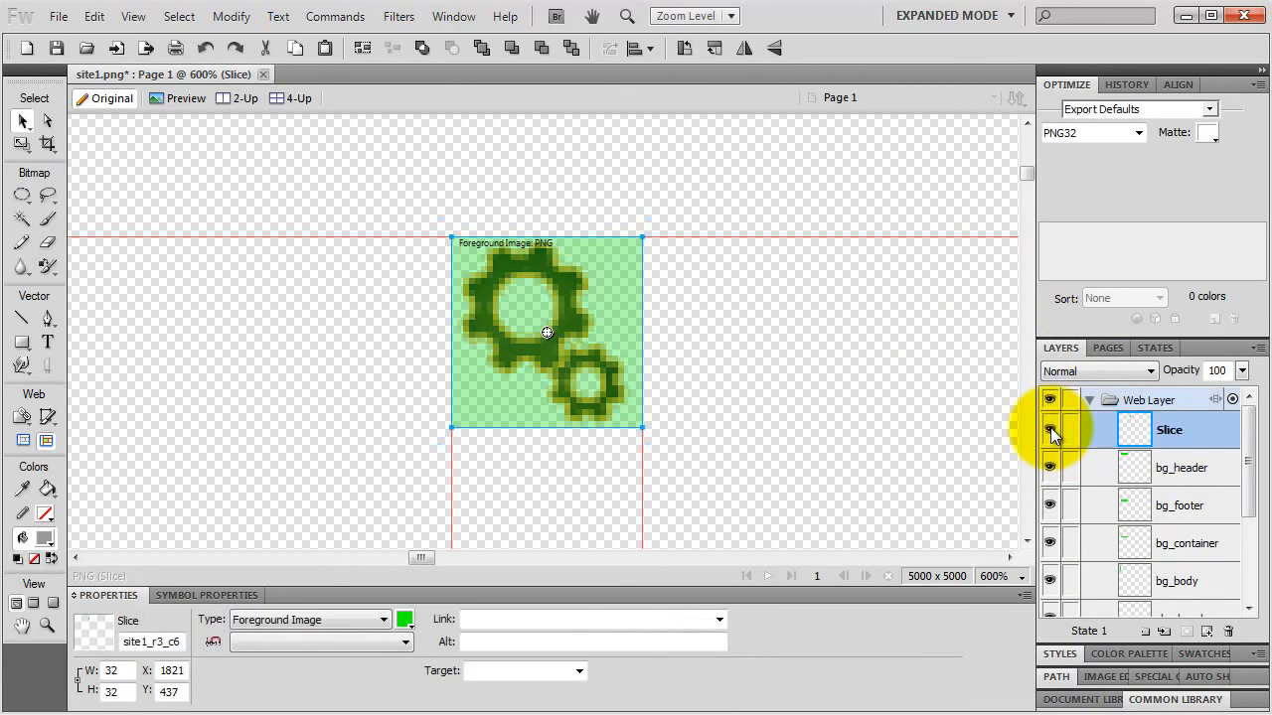
pyautogui.doubleClick(1179, 432)
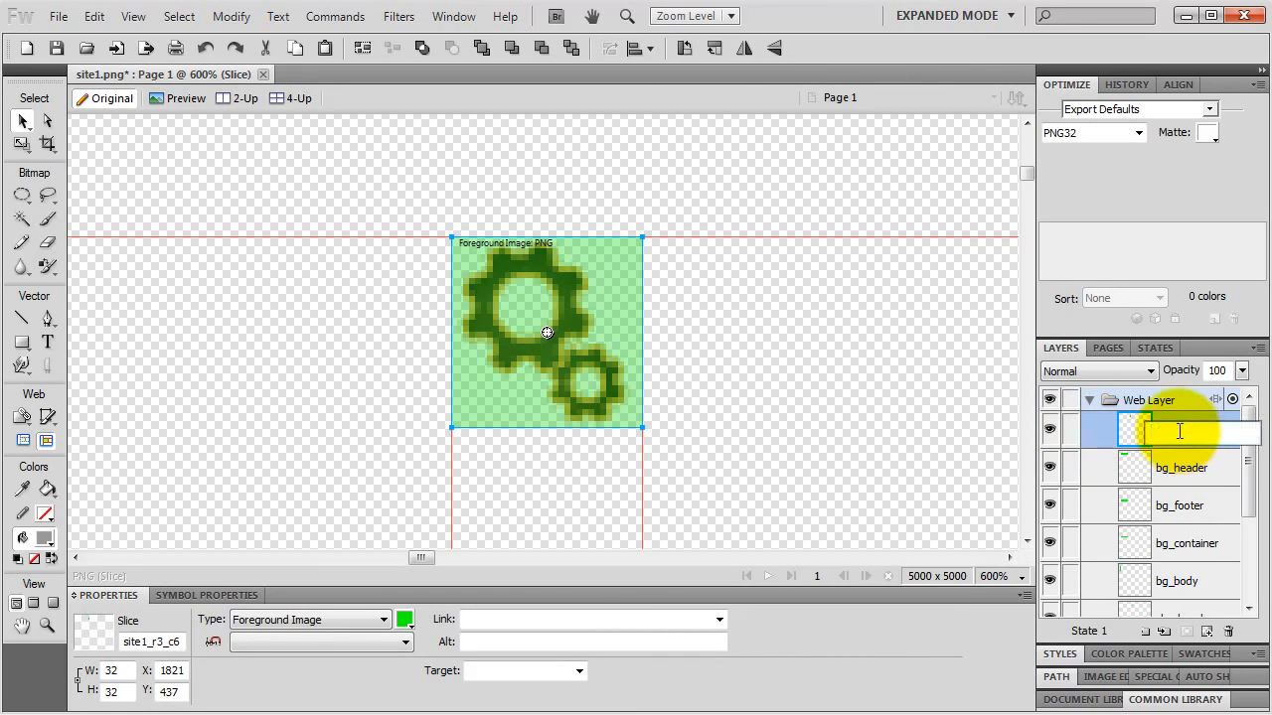
pyautogui.write('favicon')
pyautogui.press('Return')
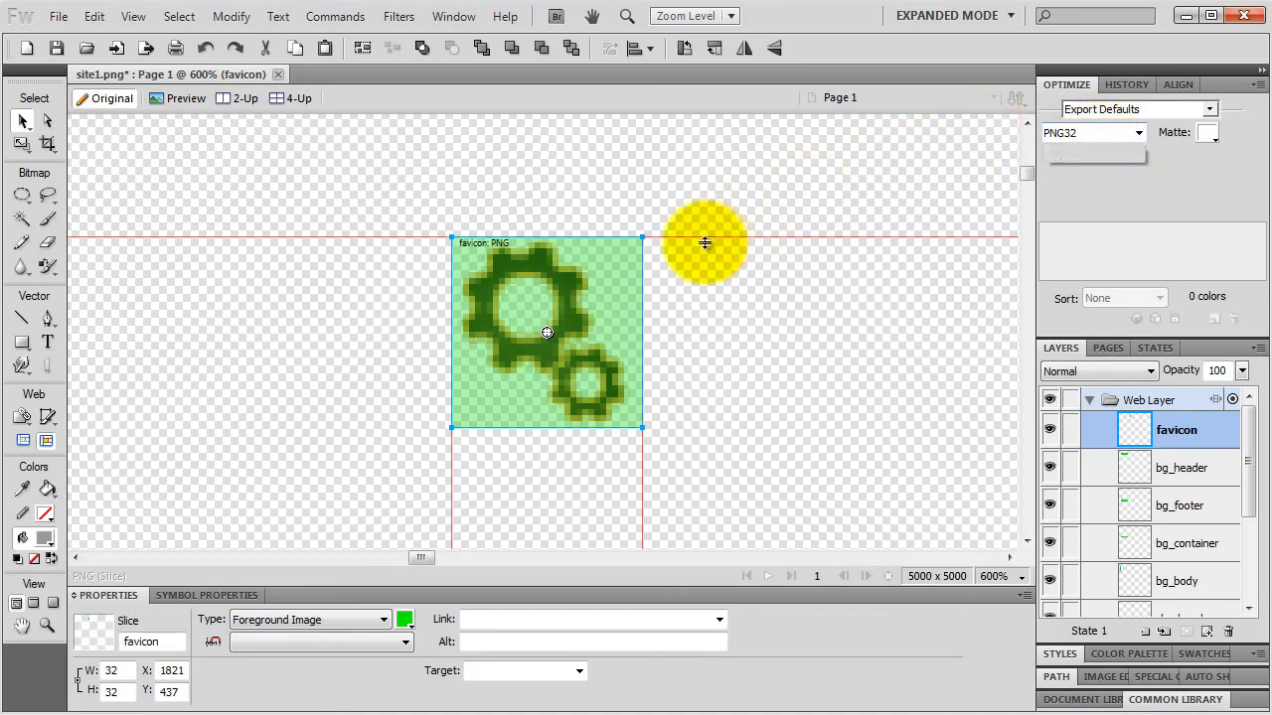
# - Export only the selected favicon slice to the images folder as Images Only, with the file name favicon
pyautogui.rightClick(558, 292)
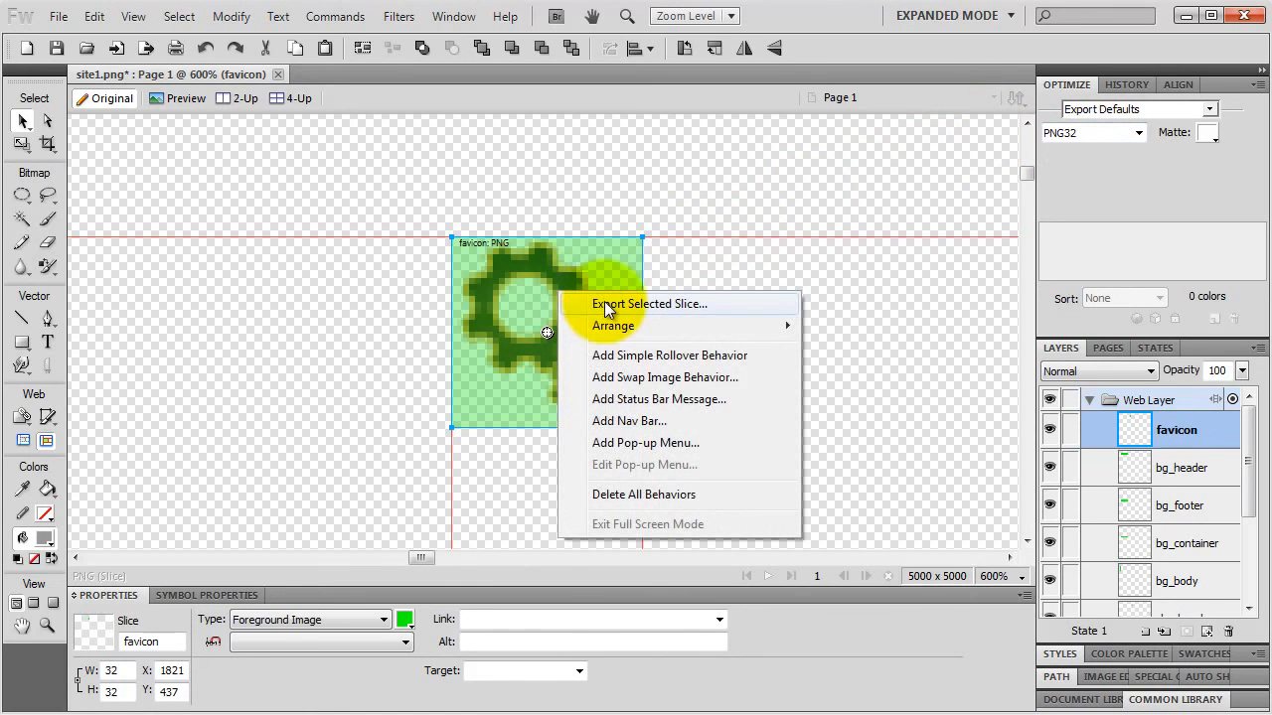
pyautogui.click(609, 308)
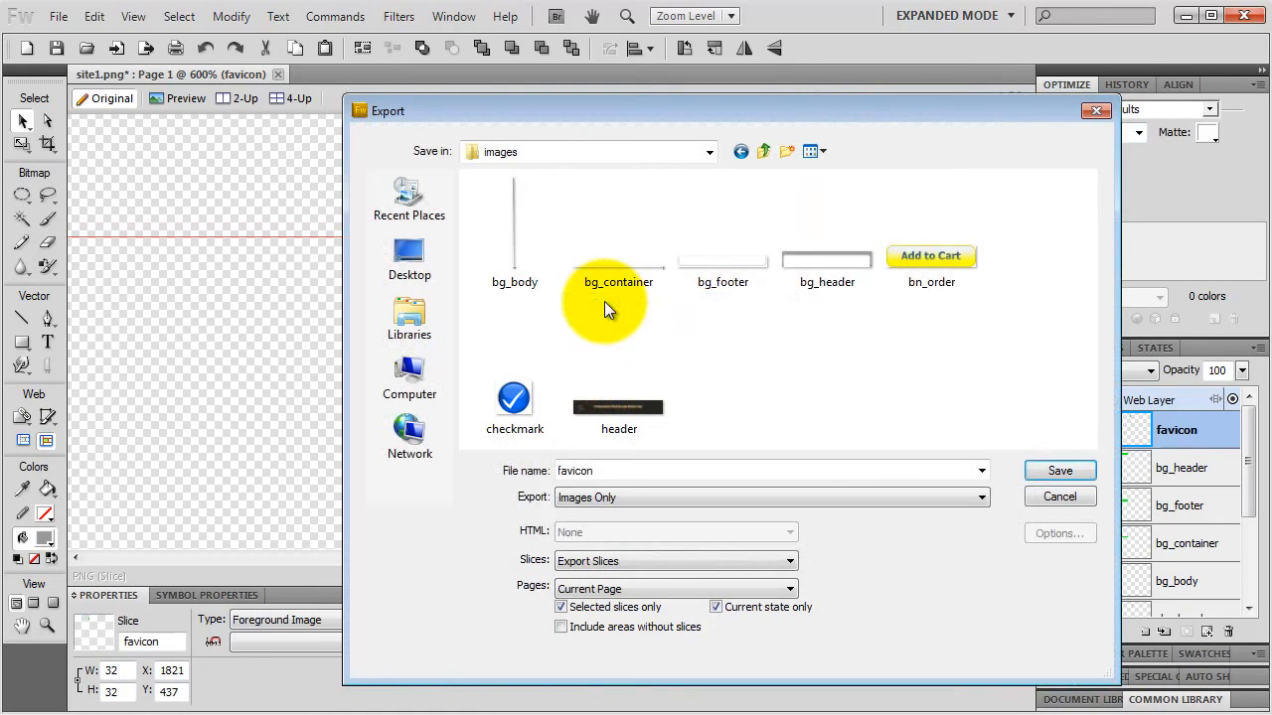
pyautogui.click(1053, 471)
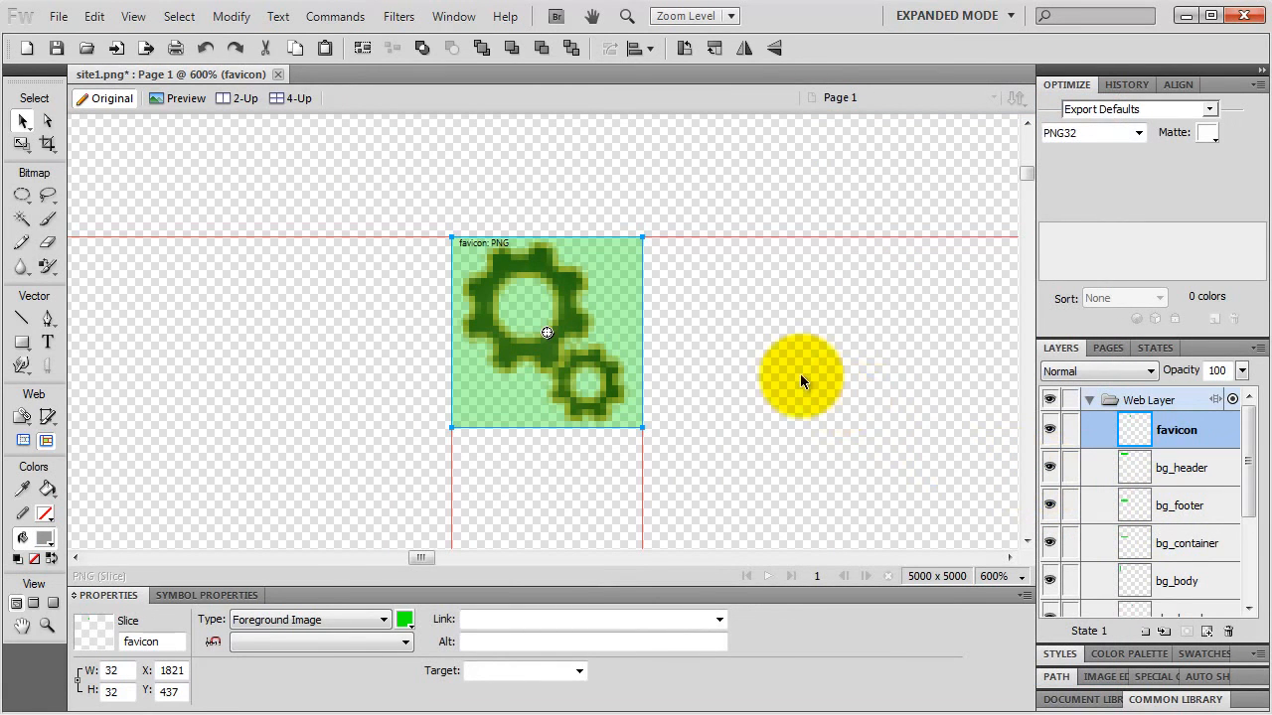
# - Switch to the browser's Online ICO converter page, set the icon size to 32x32 pixels, and return to Fireworks
pyautogui.scroll(-8, 800, 374)
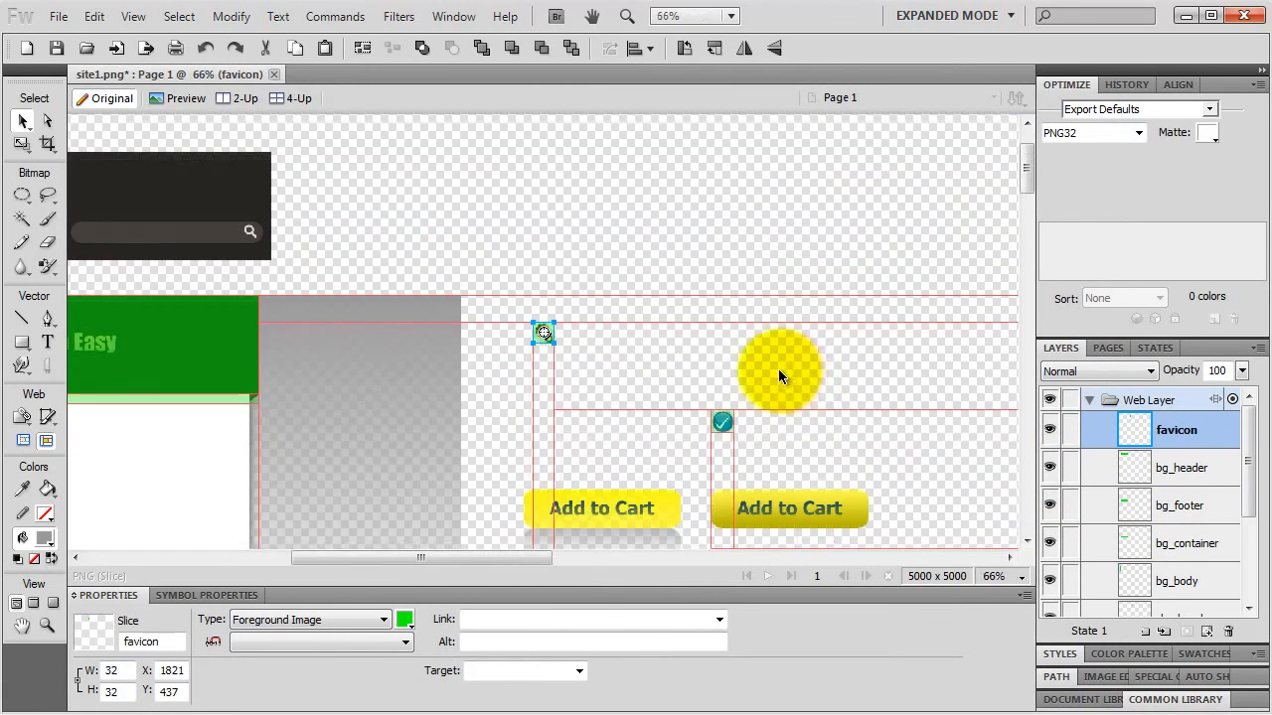
pyautogui.scroll(-1, 760, 376)
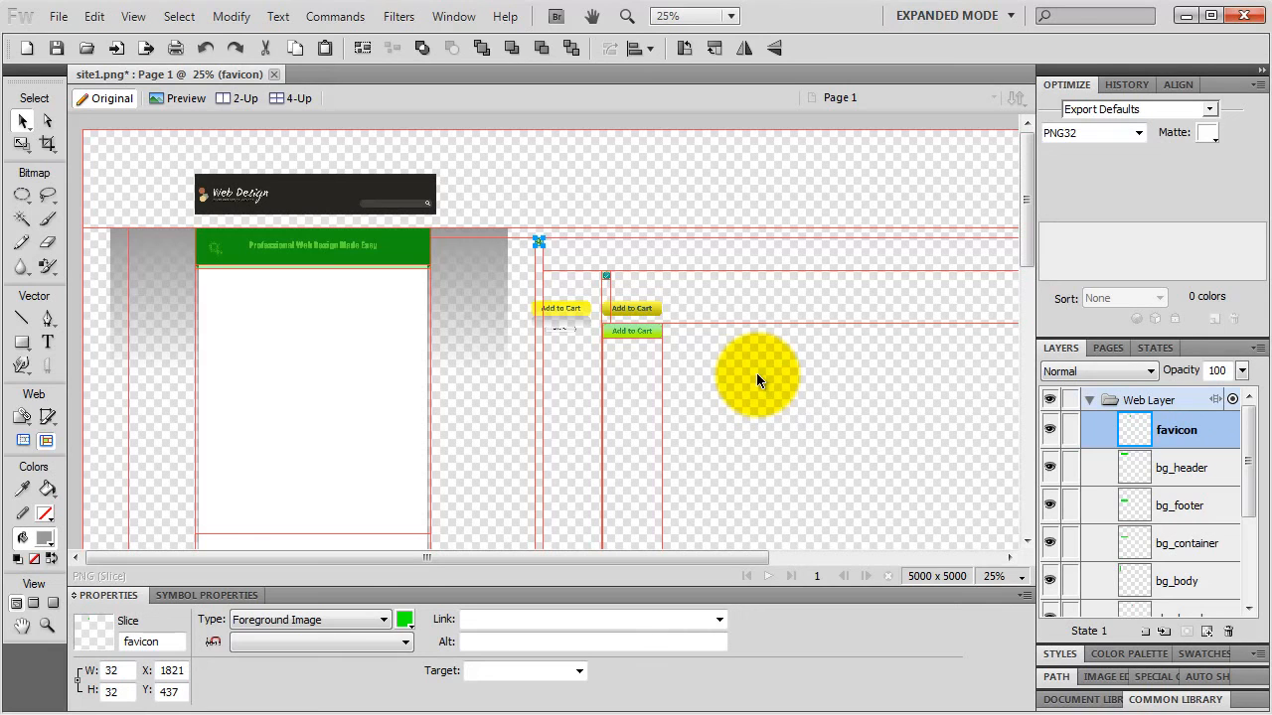
pyautogui.hotkey('alt', 'Tab')
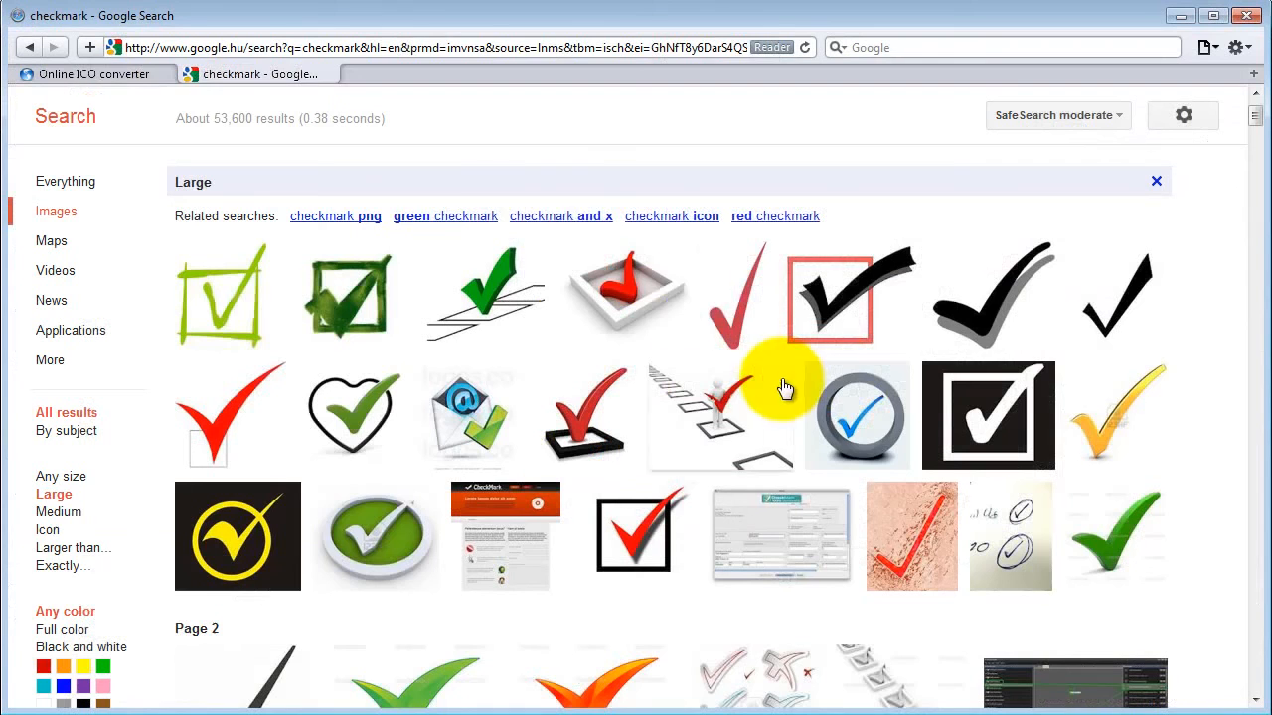
pyautogui.click(135, 75)
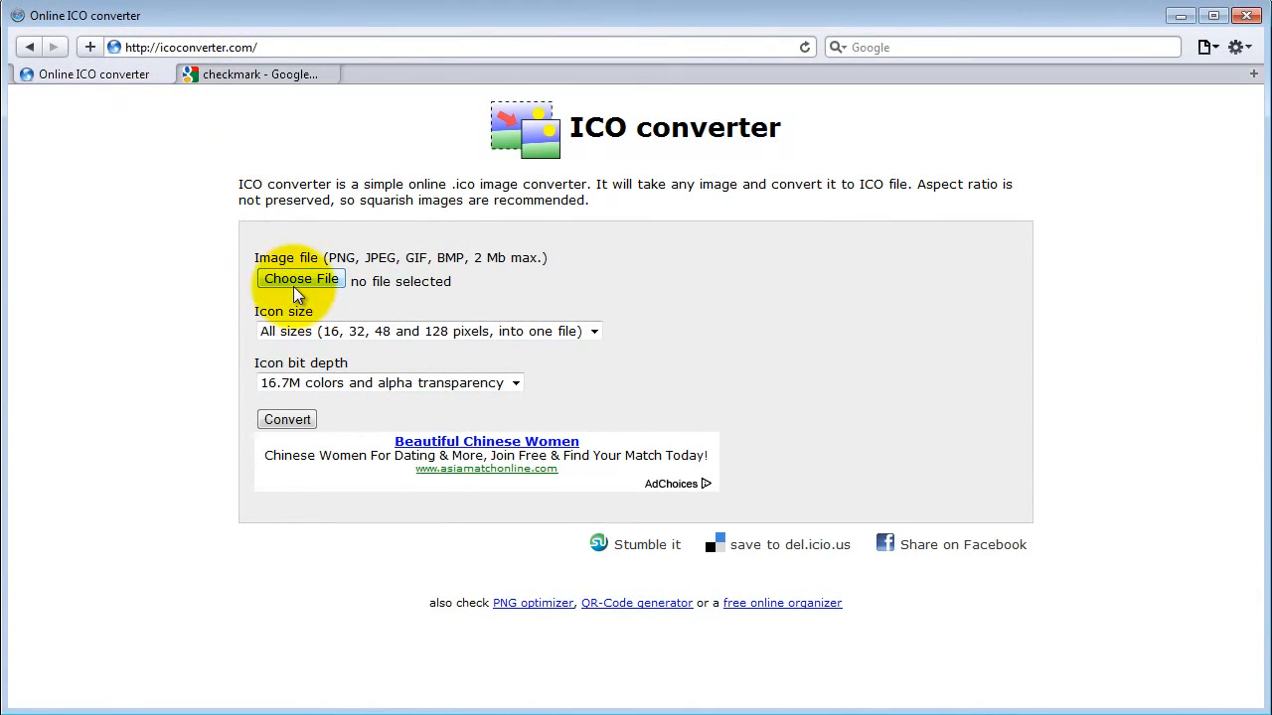
pyautogui.click(319, 331)
pyautogui.click(313, 366)
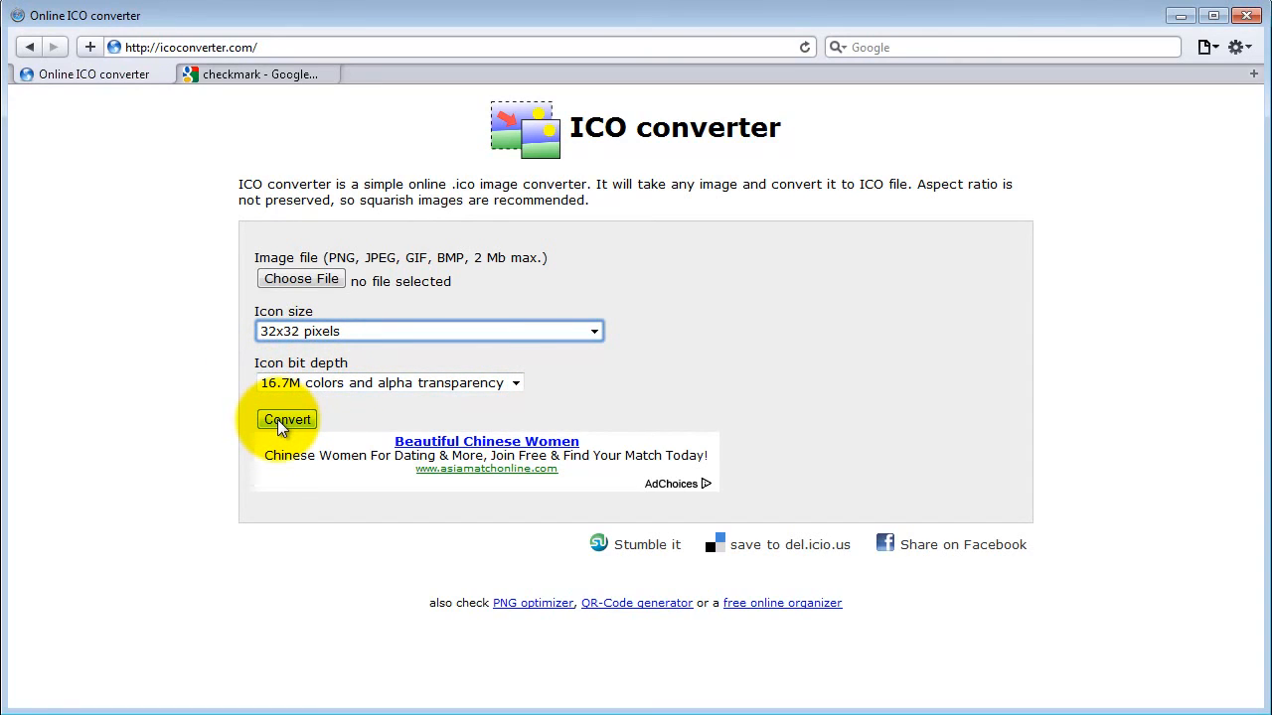
pyautogui.hotkey('alt', 'Tab')
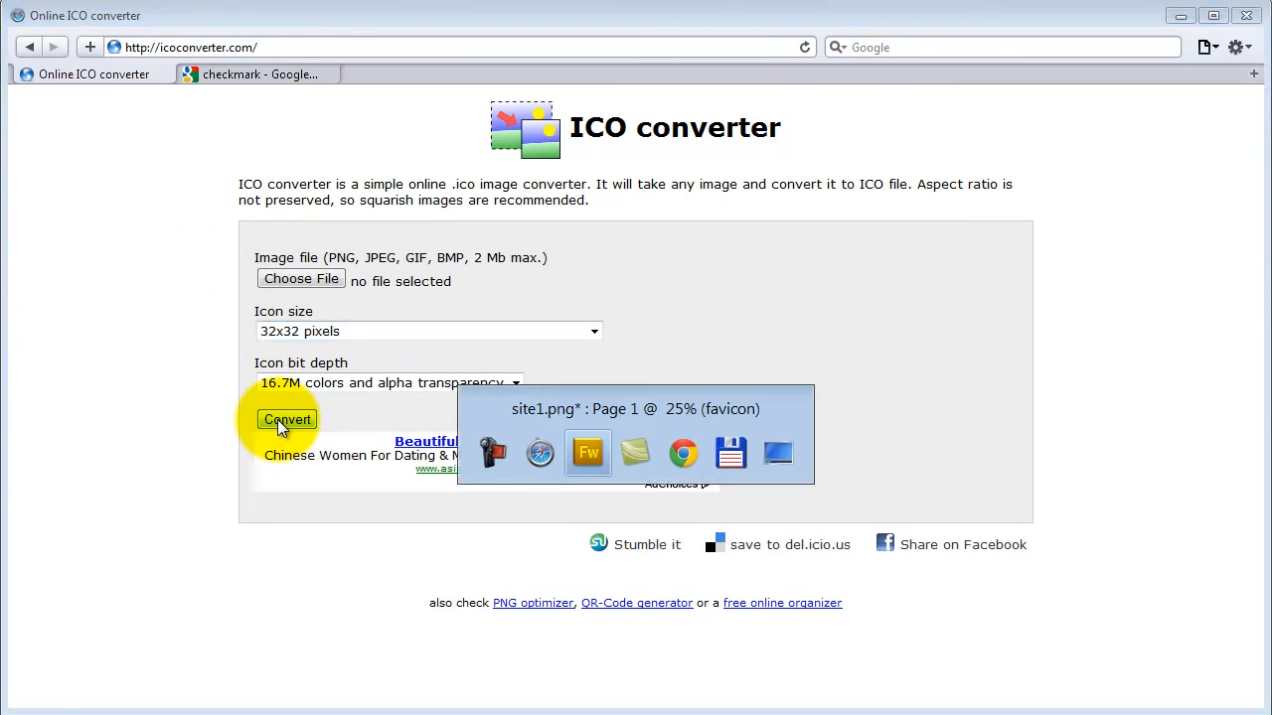